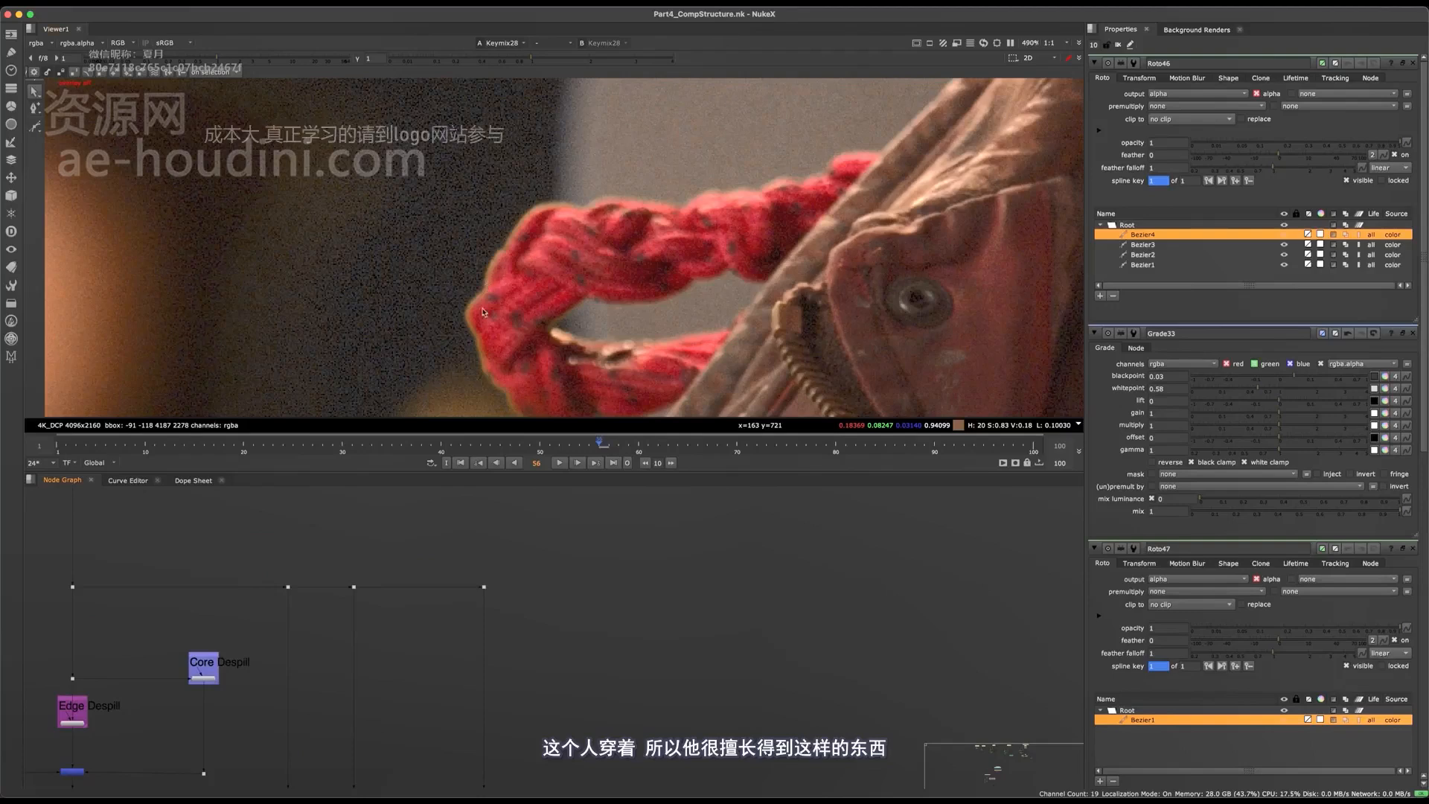
# Paste a Keylight node onto a source line extended past the existing despills and place it below the Pillar Despill group.
pyautogui.scroll(3, 520, 598)
pyautogui.press('super+v')
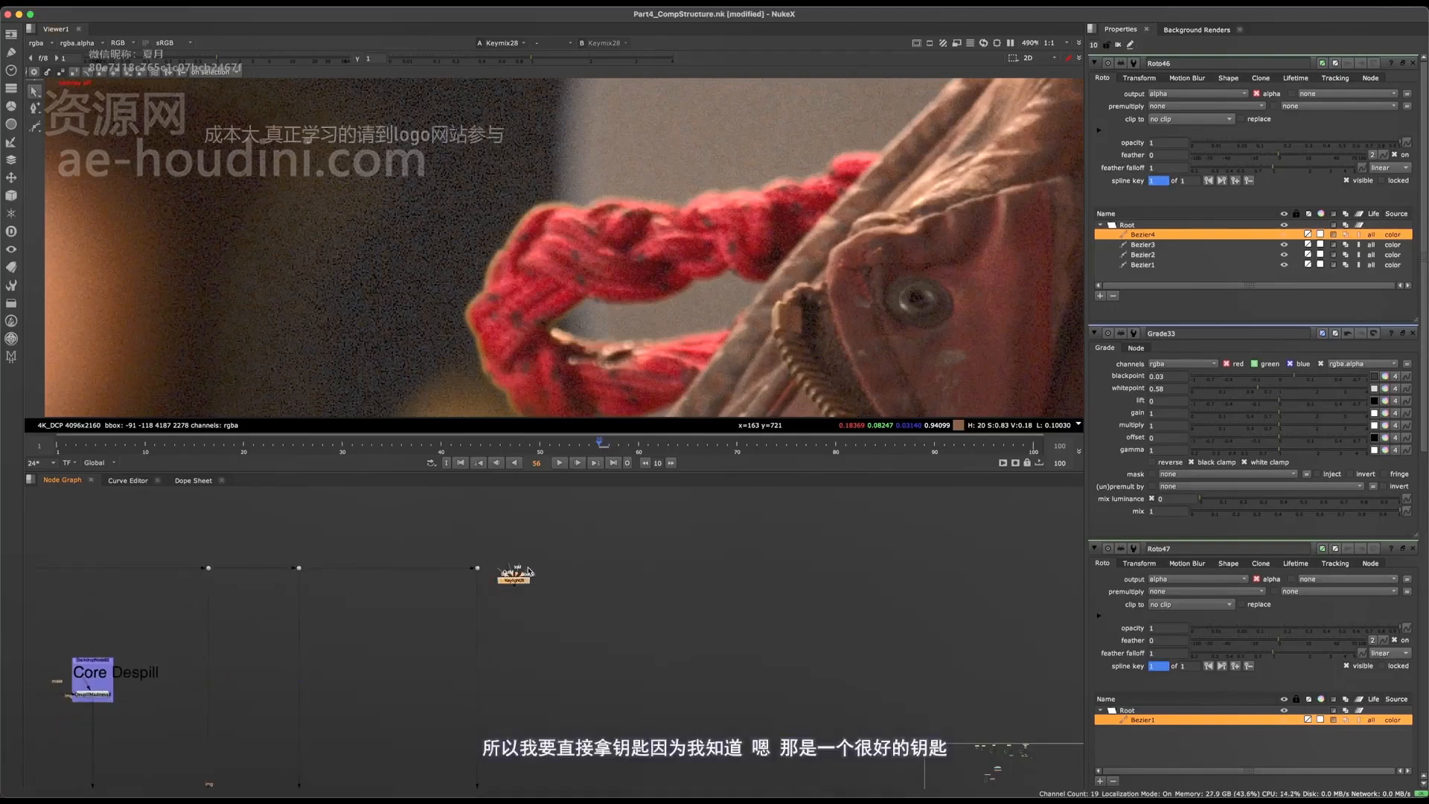
pyautogui.scroll(-3, 521, 551)
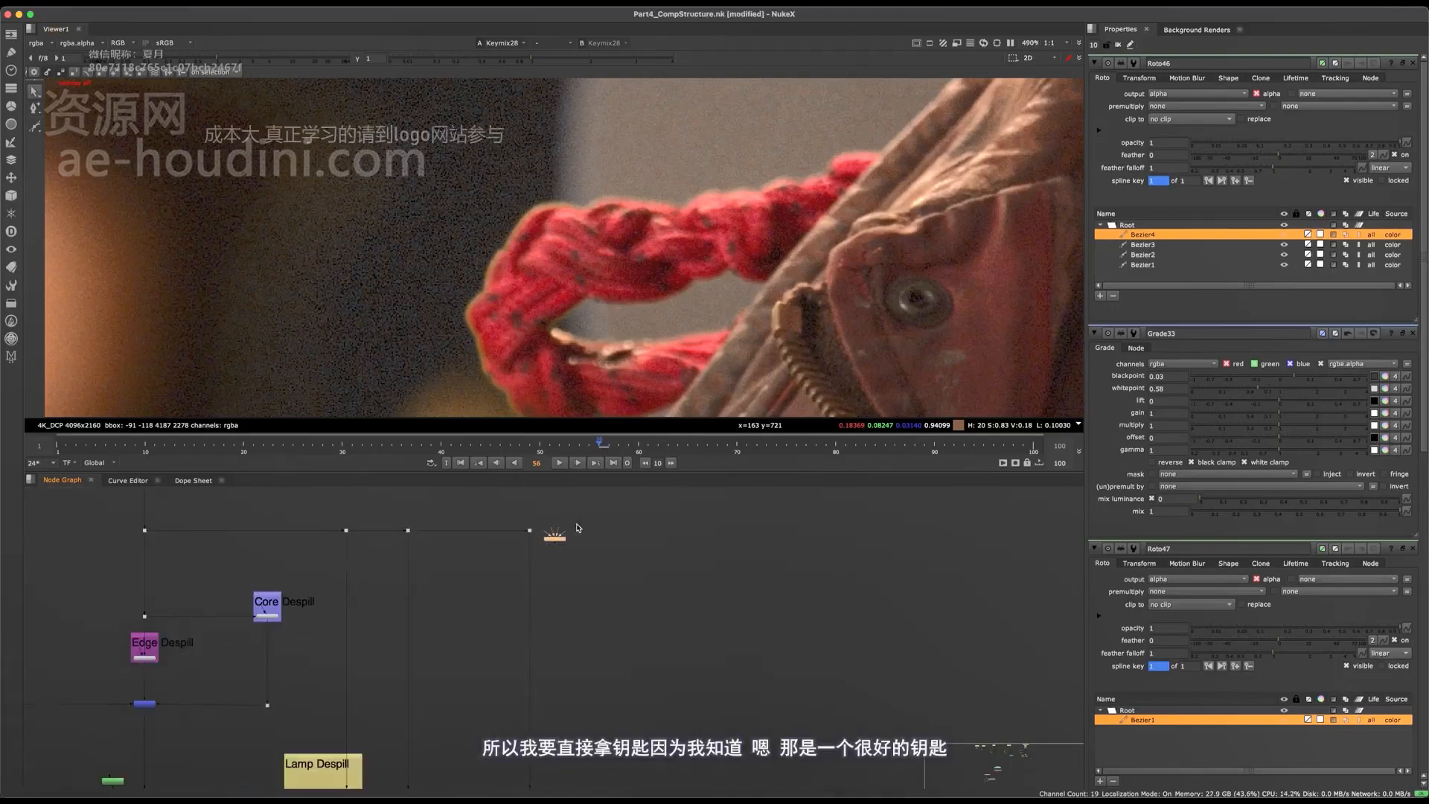
pyautogui.moveTo(538, 533); pyautogui.dragTo(644, 544)
pyautogui.moveTo(629, 617); pyautogui.dragTo(641, 520, button='middle')
pyautogui.moveTo(622, 689); pyautogui.dragTo(525, 554, button='middle')
pyautogui.press('space')
pyautogui.keyDown('shift'); pyautogui.moveTo(741, 96); pyautogui.dragTo(766, 675); pyautogui.keyUp('shift')
pyautogui.click(794, 108)
pyautogui.click(789, 84)
pyautogui.moveTo(411, 547); pyautogui.dragTo(498, 479, button='middle')
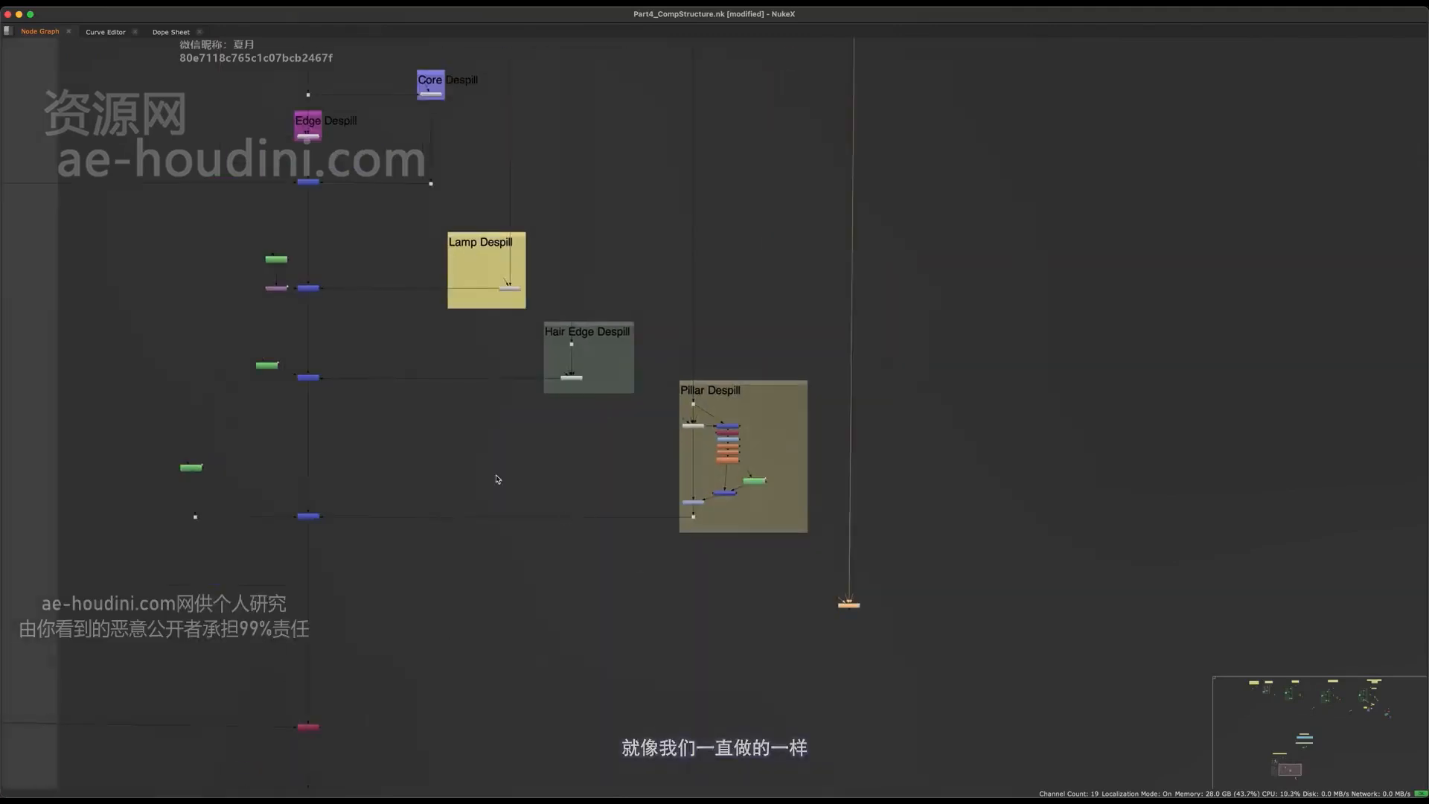
# Duplicate the lowest Keymix node and place the copy further down the main vertical pipe.
pyautogui.click(309, 517)
pyautogui.press('super+c')
pyautogui.click(292, 605)
pyautogui.press('super+v')
pyautogui.moveTo(289, 593)
pyautogui.mouseDown()
pyautogui.moveTo(306, 610)
pyautogui.moveTo(391, 601)
pyautogui.moveTo(268, 597)
pyautogui.mouseUp()
# Add a Roto node beside the new Keymix as its mask input.
pyautogui.click(394, 606)
pyautogui.press('o')
pyautogui.moveTo(306, 605); pyautogui.dragTo(326, 591, button='middle')
pyautogui.scroll(5, 326, 591)
pyautogui.moveTo(257, 573); pyautogui.dragTo(251, 605)
pyautogui.moveTo(593, 362); pyautogui.dragTo(673, 421, button='middle')
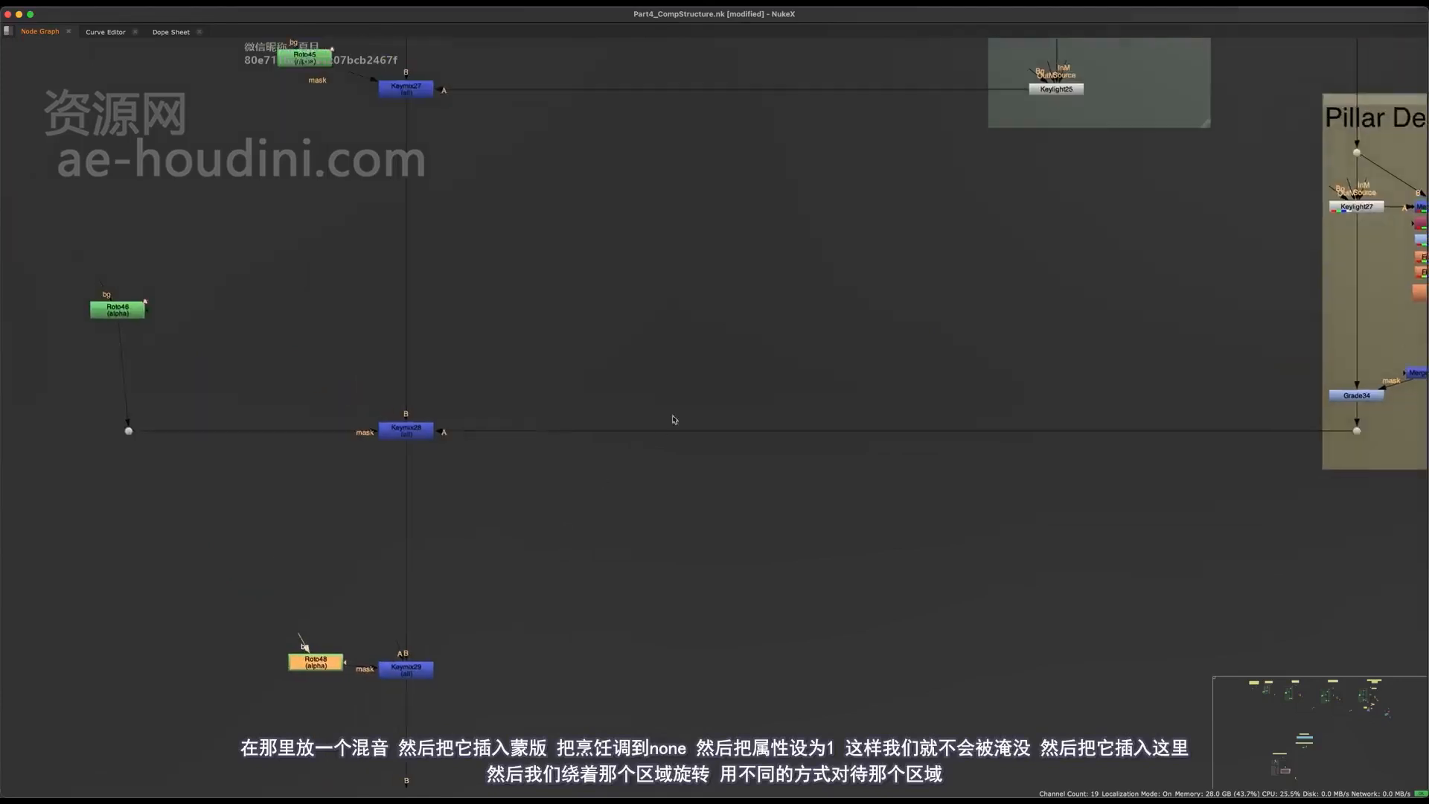
# Set the new Roto to no clip and limit the Properties bin to 1 open panel.
pyautogui.press('space')
pyautogui.click(1160, 119)
pyautogui.click(1176, 96)
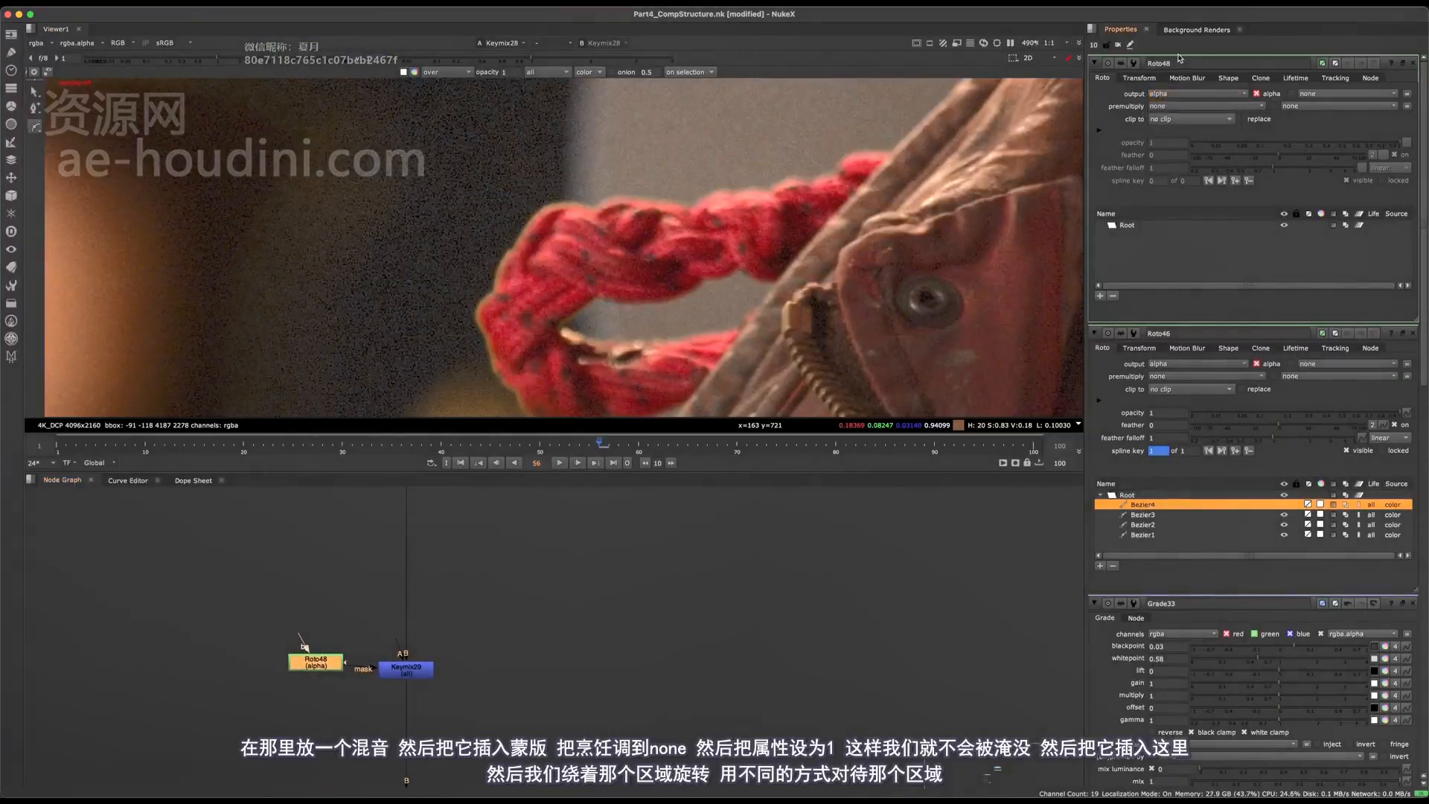
pyautogui.write('1')
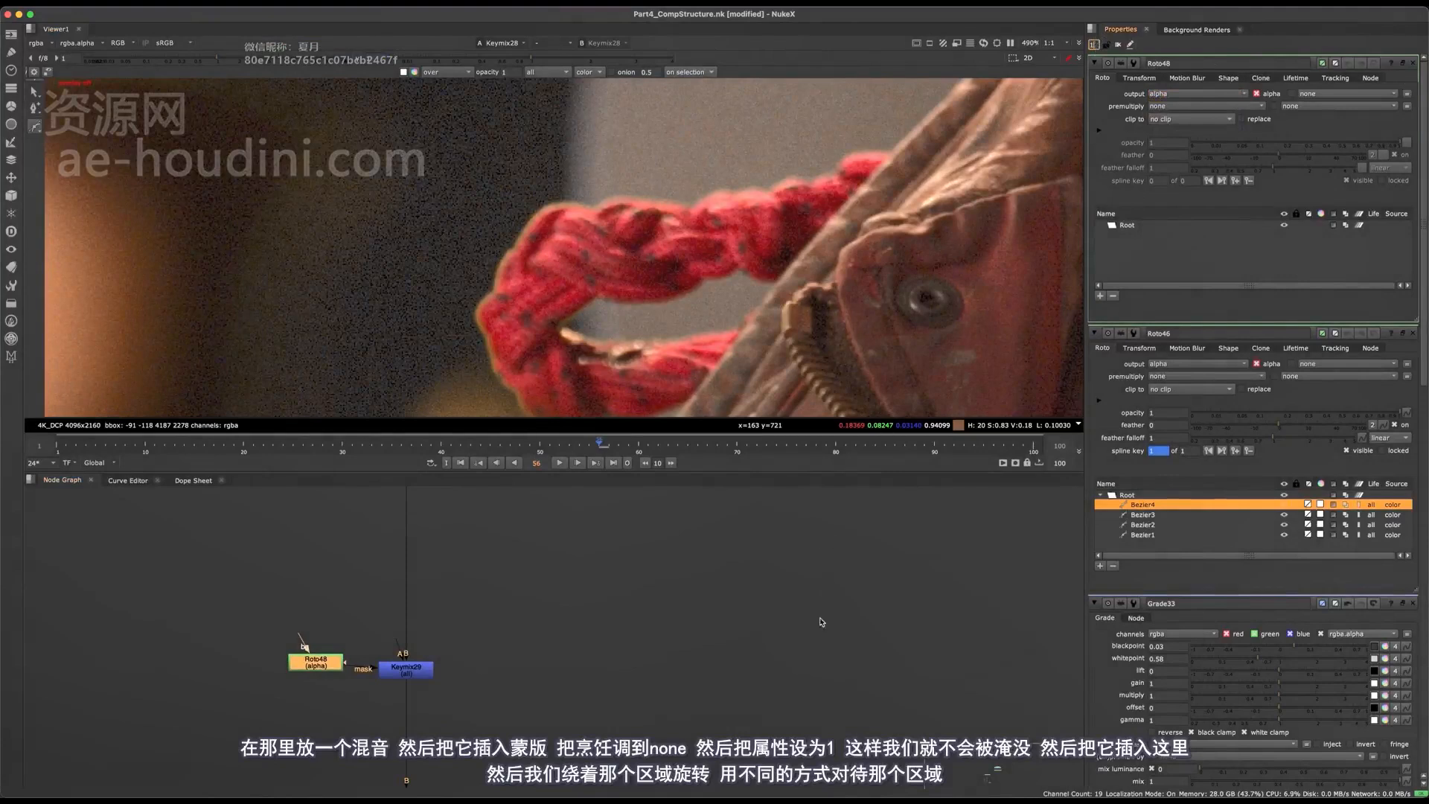
pyautogui.press('Return')
# Connect the A input of the new Keymix to the pasted Keylight node.
pyautogui.moveTo(513, 647); pyautogui.dragTo(393, 580, button='middle')
pyautogui.scroll(-4, 497, 631)
pyautogui.press('space')
pyautogui.moveTo(359, 585); pyautogui.dragTo(1005, 594)
pyautogui.moveTo(454, 629); pyautogui.dragTo(667, 618, button='middle')
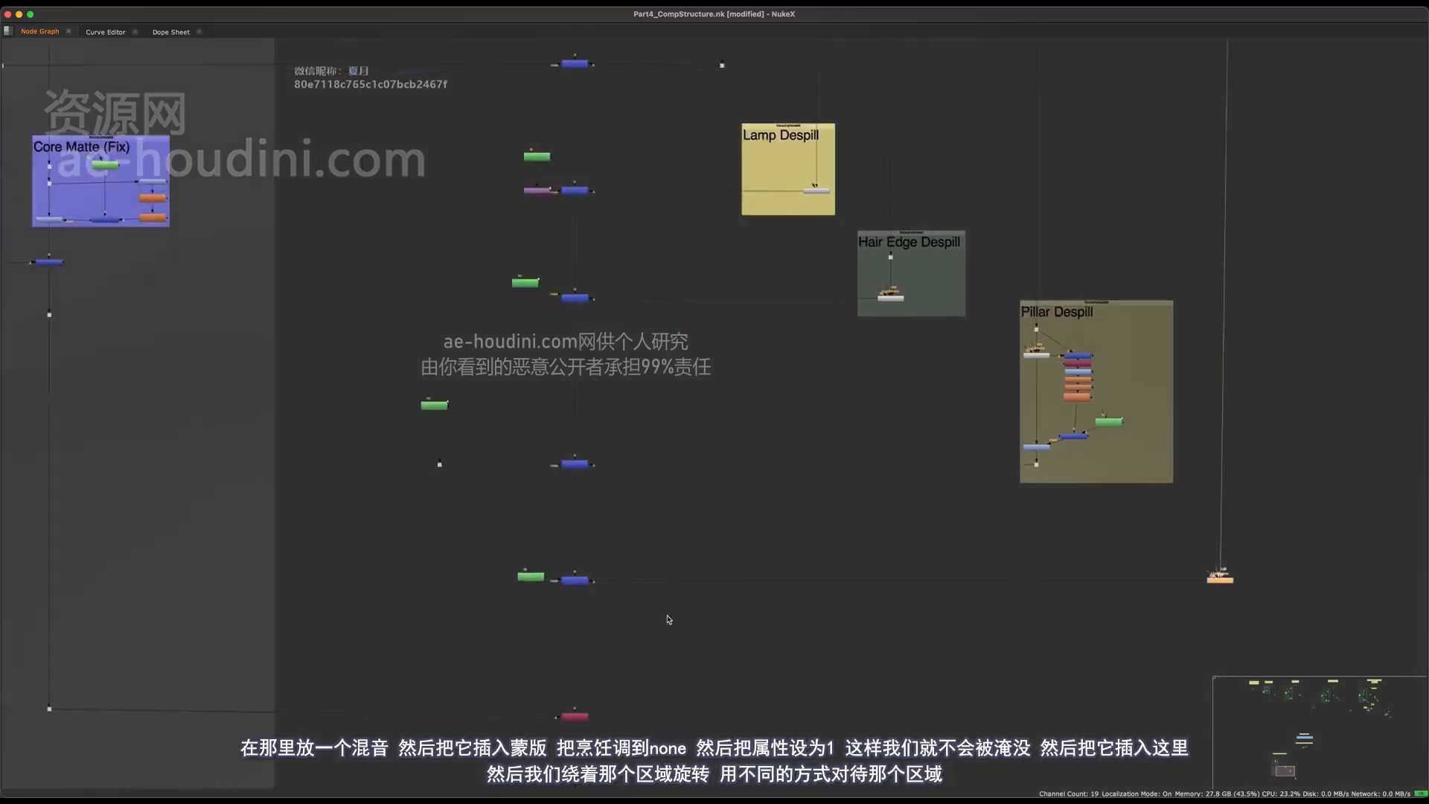
# Draw a closed Bezier in Roto48 around the outer end of the red braided cord and select Keymix29.
pyautogui.scroll(3, 579, 574)
pyautogui.moveTo(579, 573); pyautogui.dragTo(563, 736, button='middle')
pyautogui.press('space')
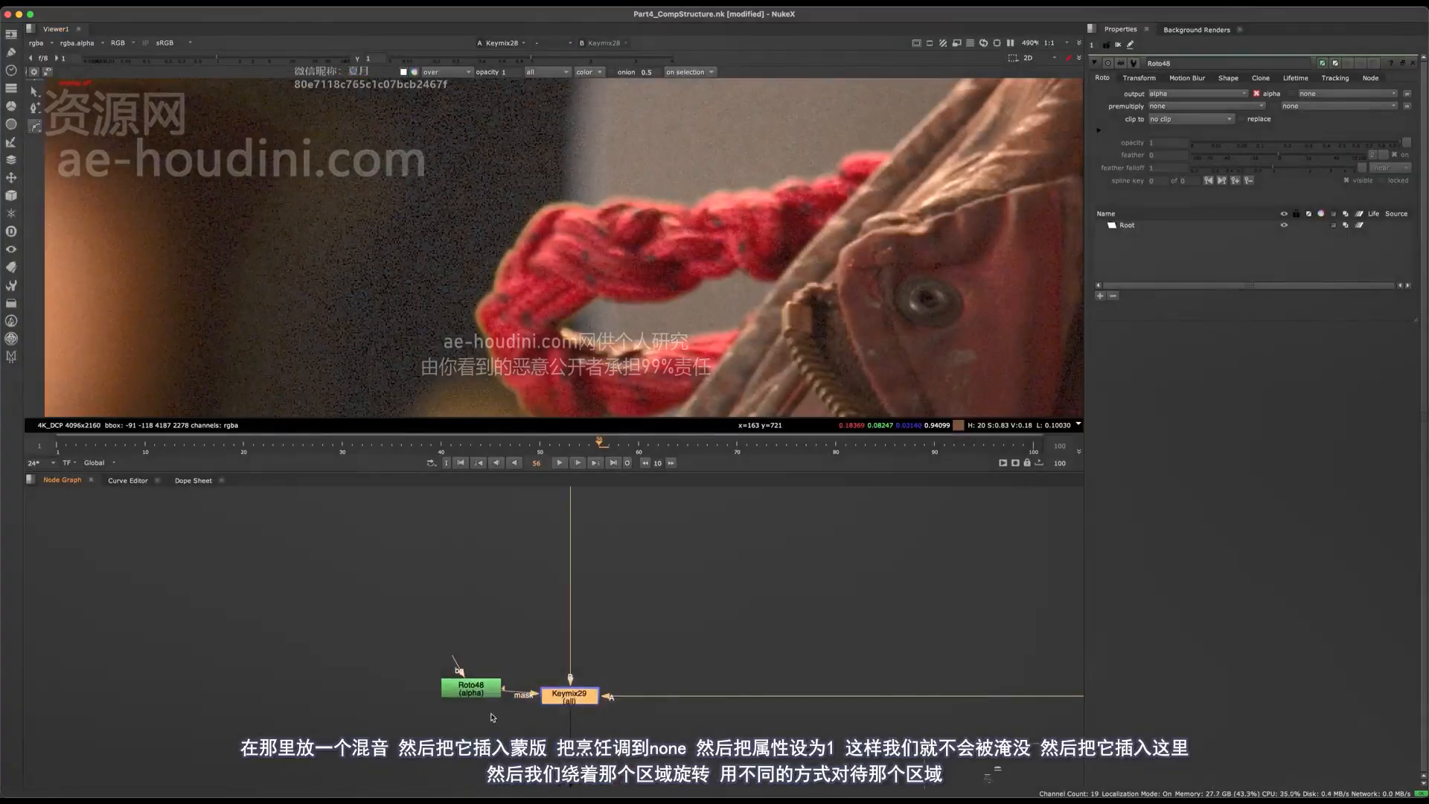
pyautogui.click(465, 689)
pyautogui.scroll(-2, 576, 228)
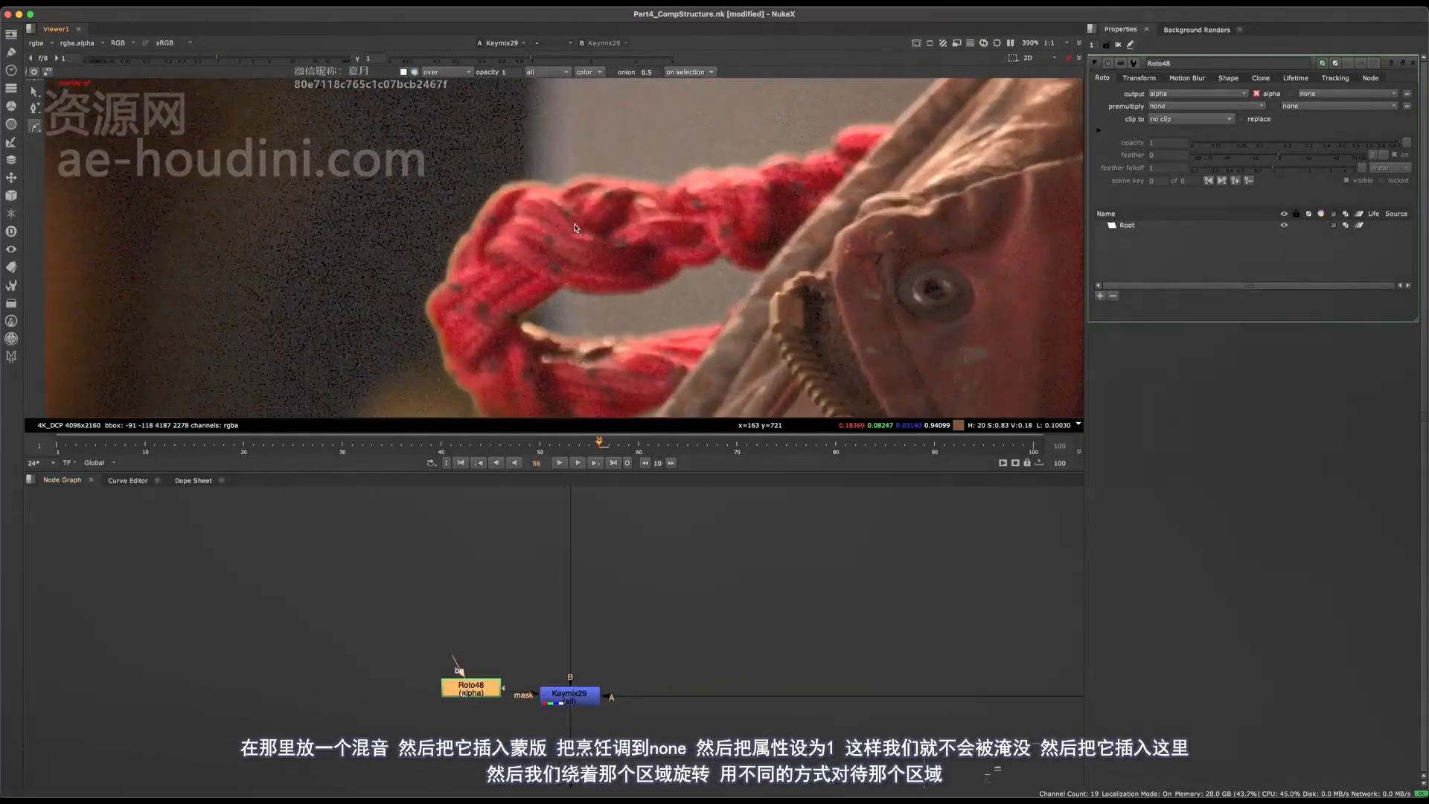
pyautogui.click(551, 189)
pyautogui.scroll(-3, 430, 266)
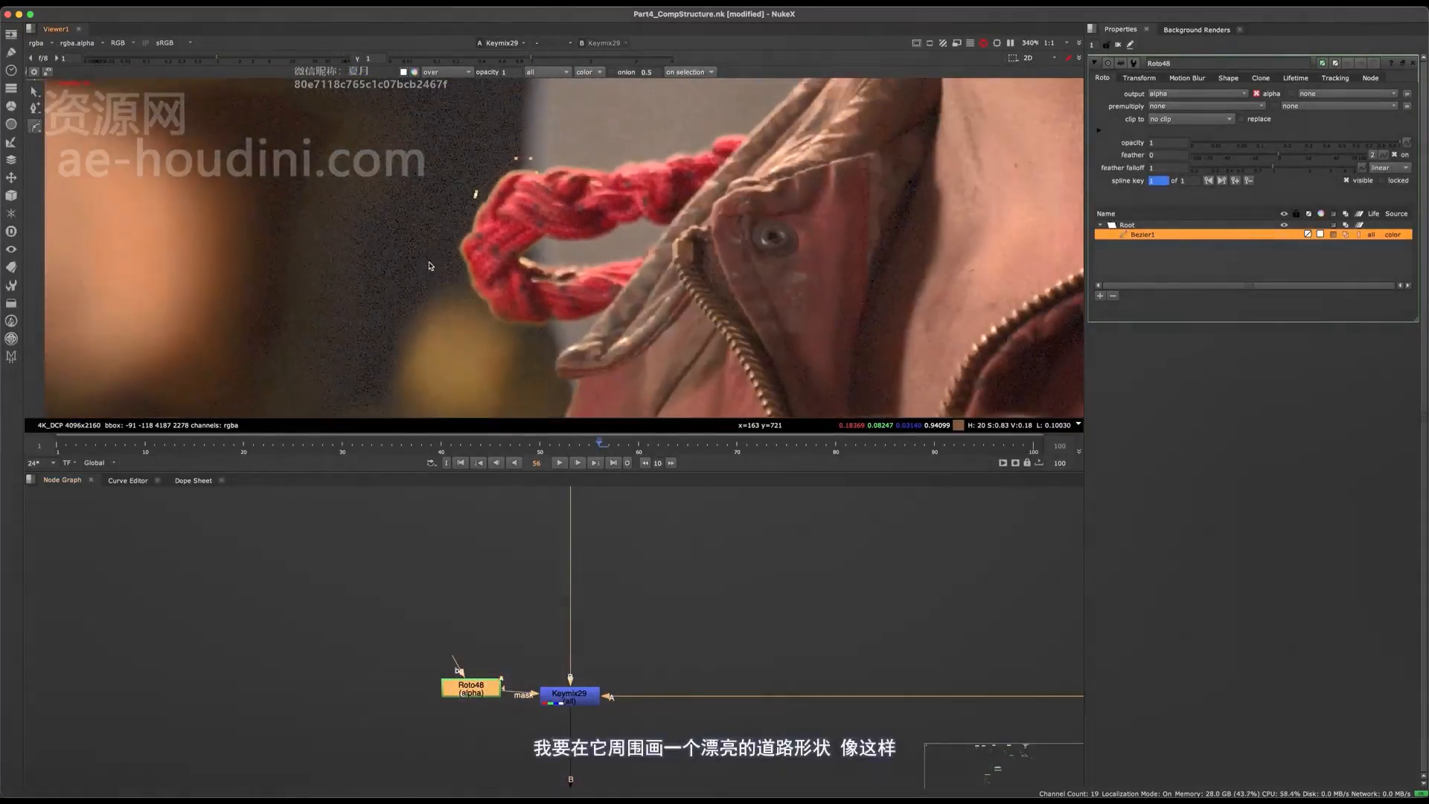
pyautogui.click(549, 315)
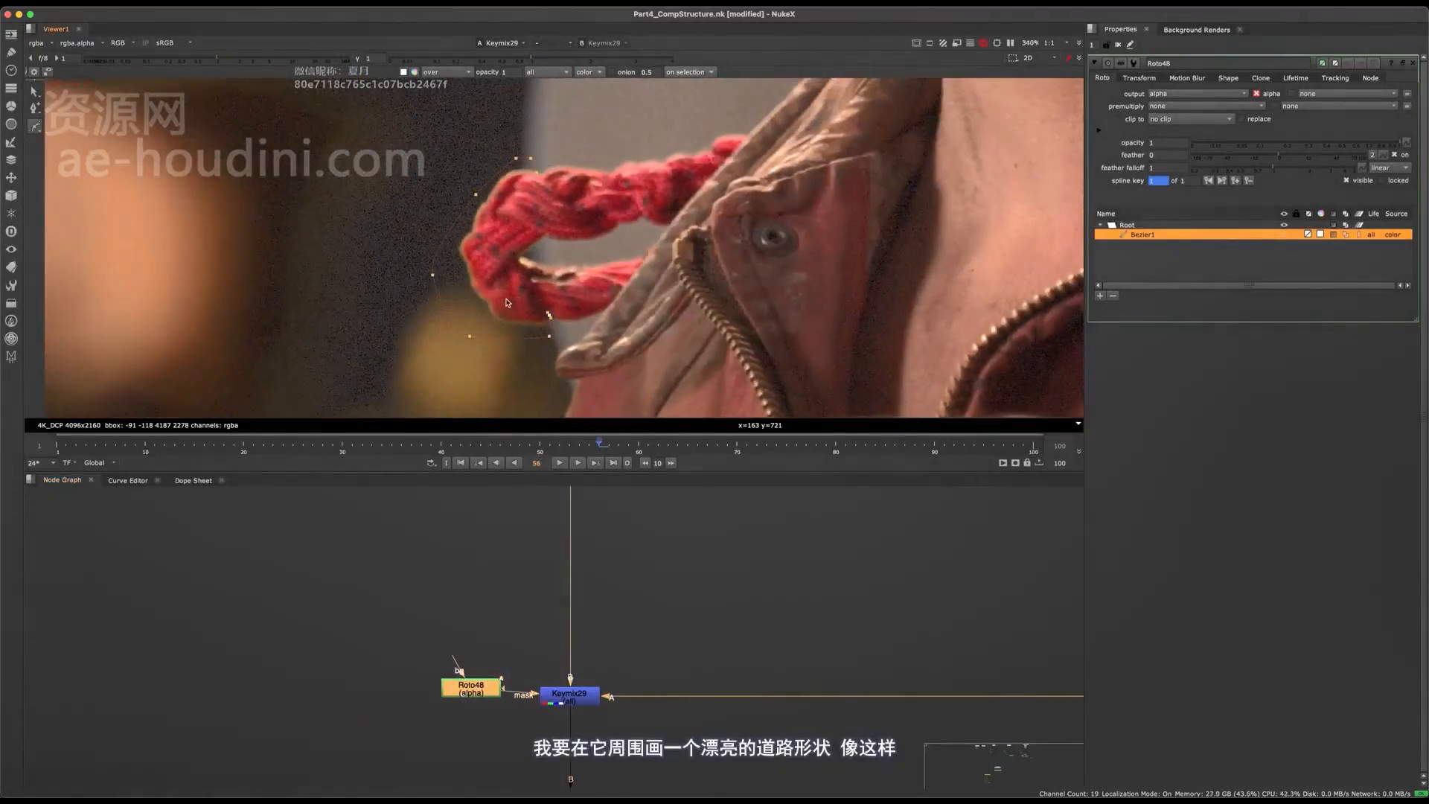
pyautogui.click(540, 177)
pyautogui.click(592, 701)
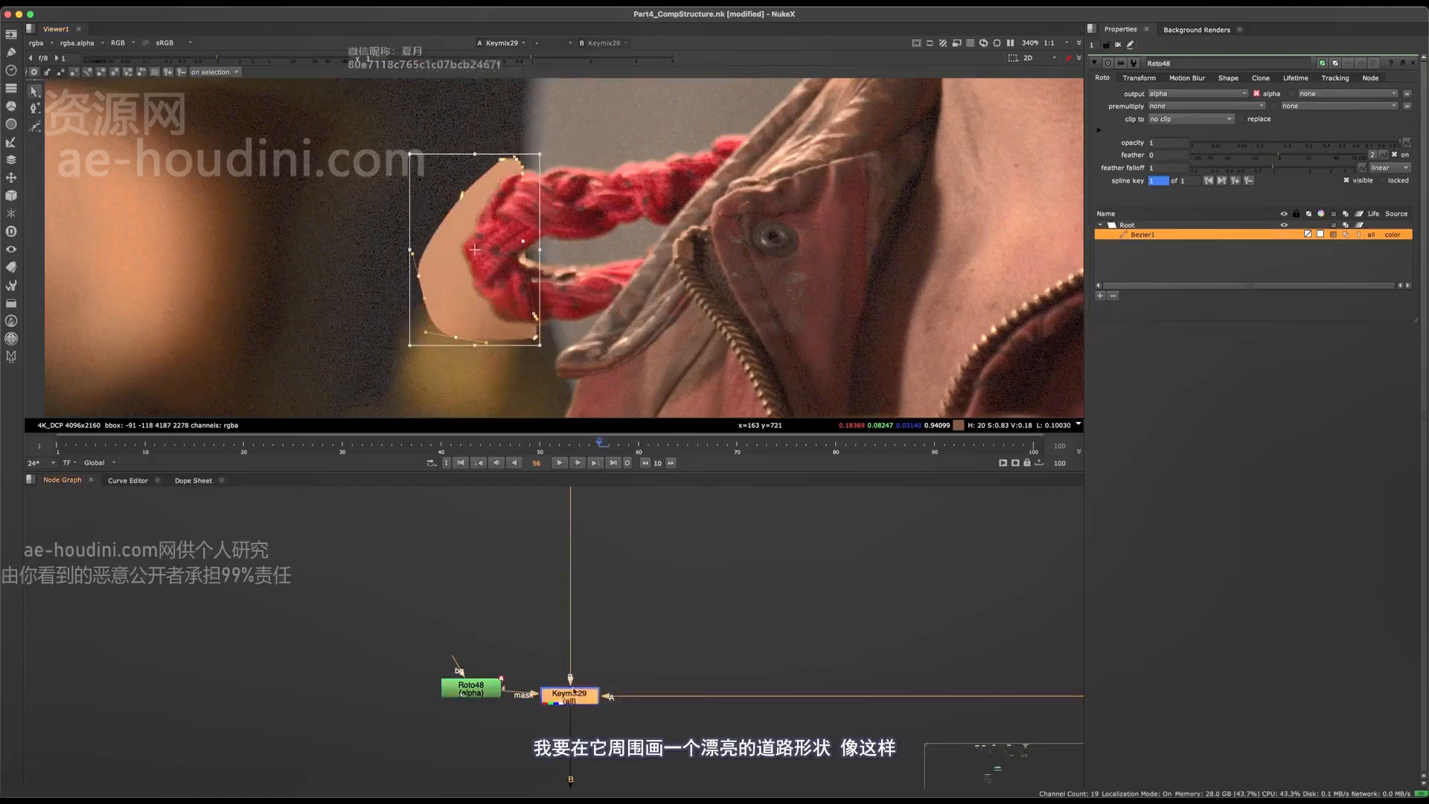
# Add a default Keylight node and feed its Source from a dot inserted above the existing Keylight28.
pyautogui.click(648, 658)
pyautogui.scroll(-3, 642, 655)
pyautogui.moveTo(635, 648); pyautogui.dragTo(372, 628, button='middle')
pyautogui.scroll(5, 373, 628)
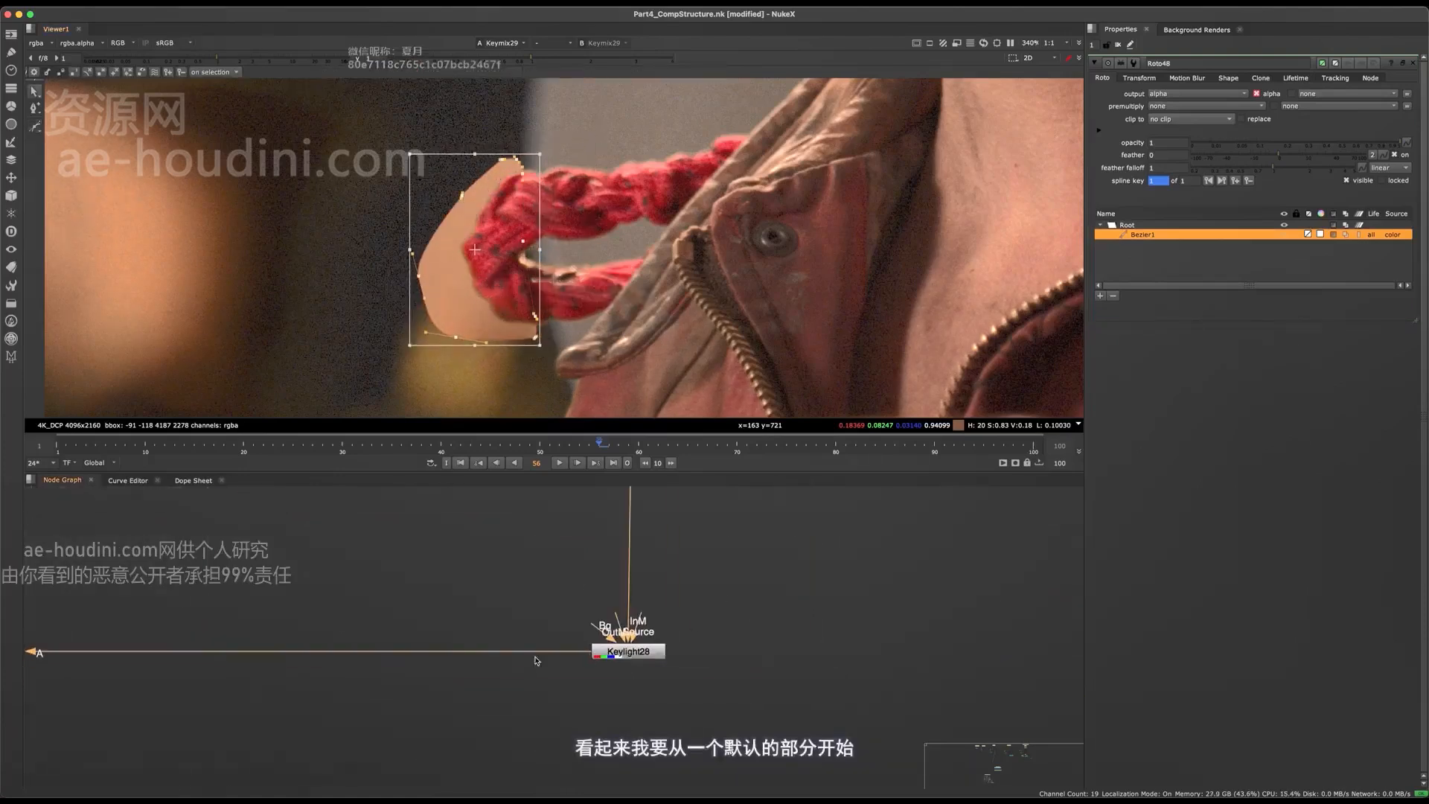
pyautogui.press('Tab')
pyautogui.write('keyl')
pyautogui.press('Return')
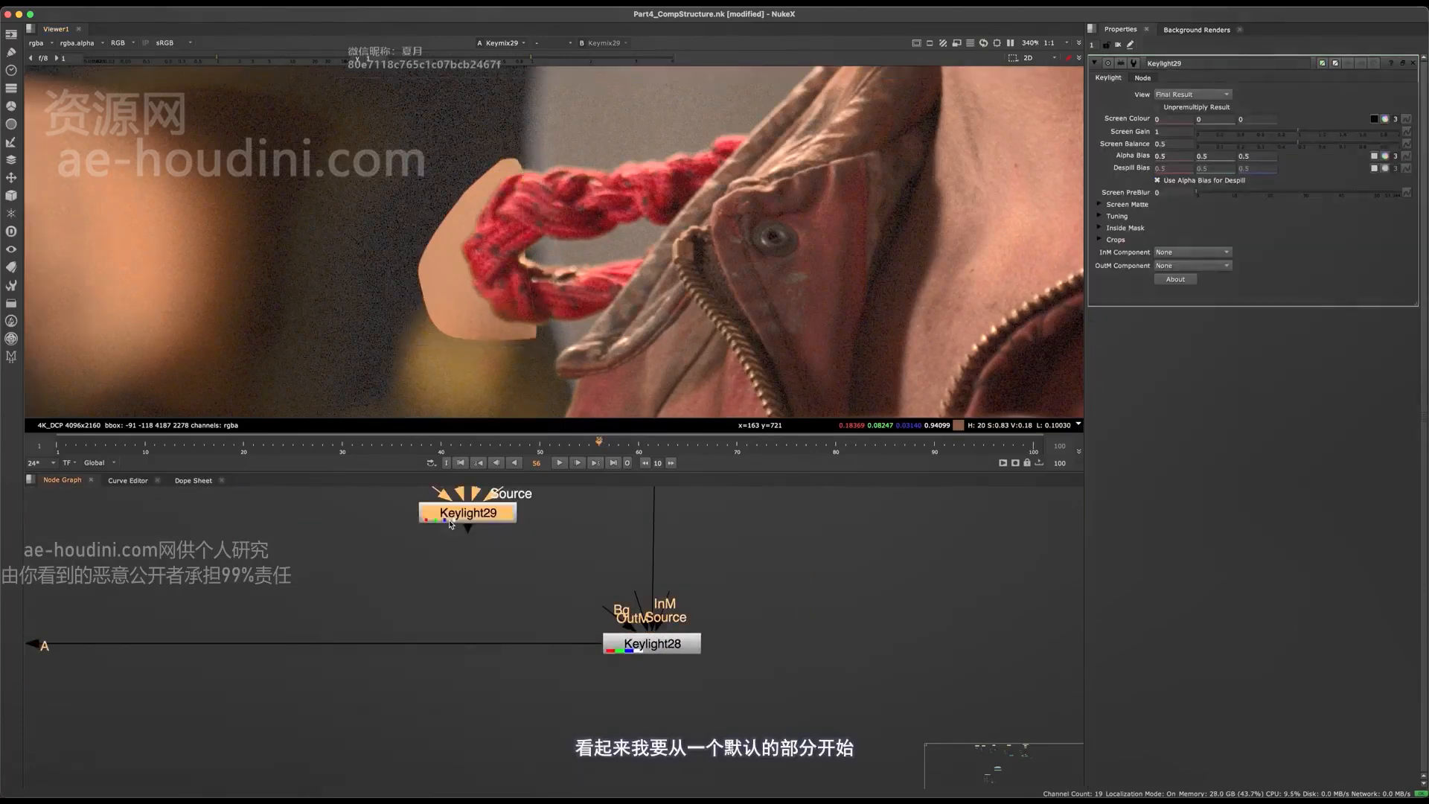
pyautogui.moveTo(600, 586); pyautogui.dragTo(591, 645, button='middle')
pyautogui.keyDown('super'); pyautogui.moveTo(645, 587); pyautogui.dragTo(644, 574); pyautogui.keyUp('super')
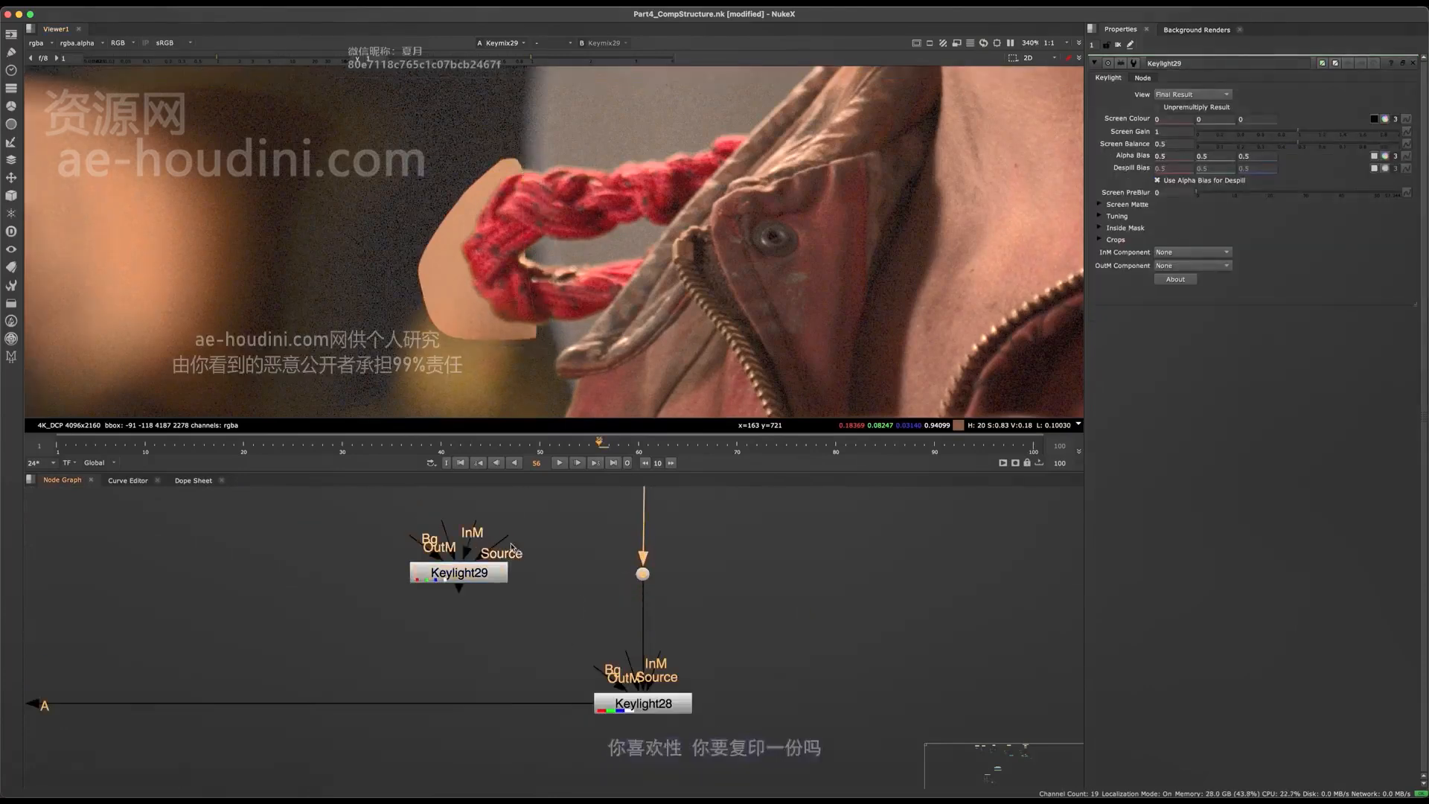
pyautogui.moveTo(503, 541); pyautogui.dragTo(643, 574)
# Replace Keylight28 with the new Keylight on the Keymix's A input, delete the old node and view the new one.
pyautogui.moveTo(571, 706); pyautogui.dragTo(494, 579)
pyautogui.moveTo(491, 577); pyautogui.dragTo(629, 717)
pyautogui.press('Delete')
pyautogui.moveTo(514, 719); pyautogui.dragTo(632, 717)
pyautogui.press('1')
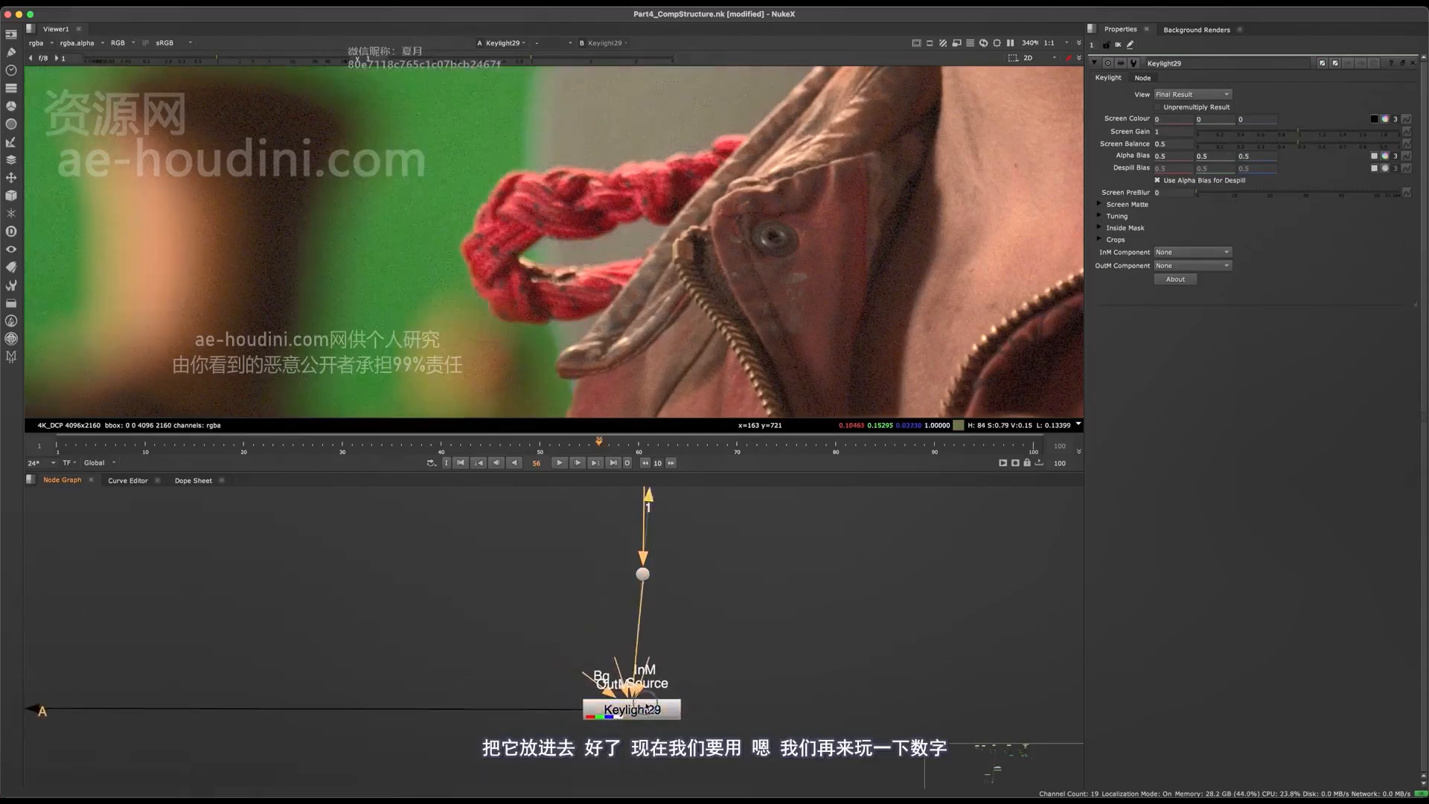
# Try lower values for the red channel of Keylight29's Screen Colour.
pyautogui.scroll(3, 558, 222)
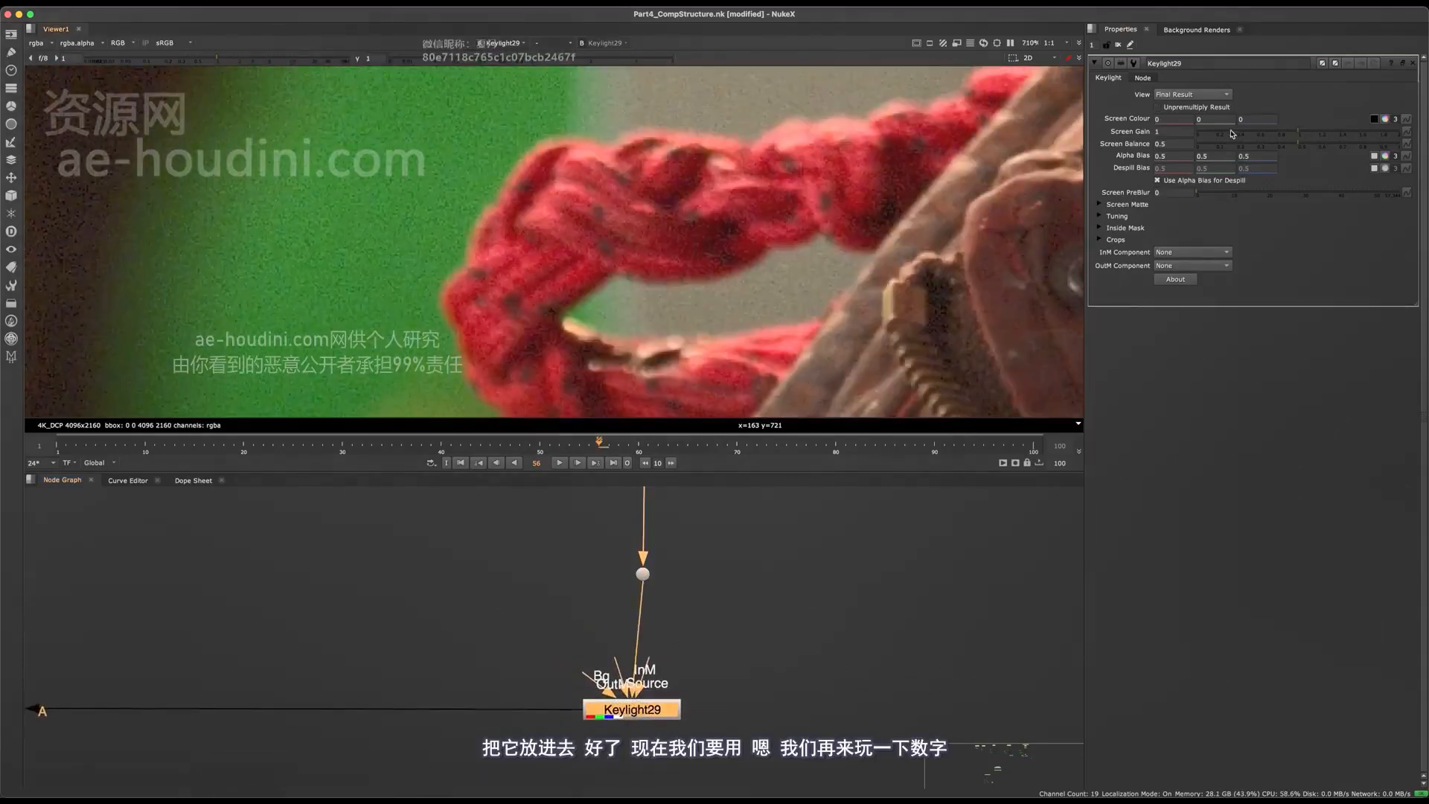
pyautogui.press('Down')
pyautogui.press('Up')
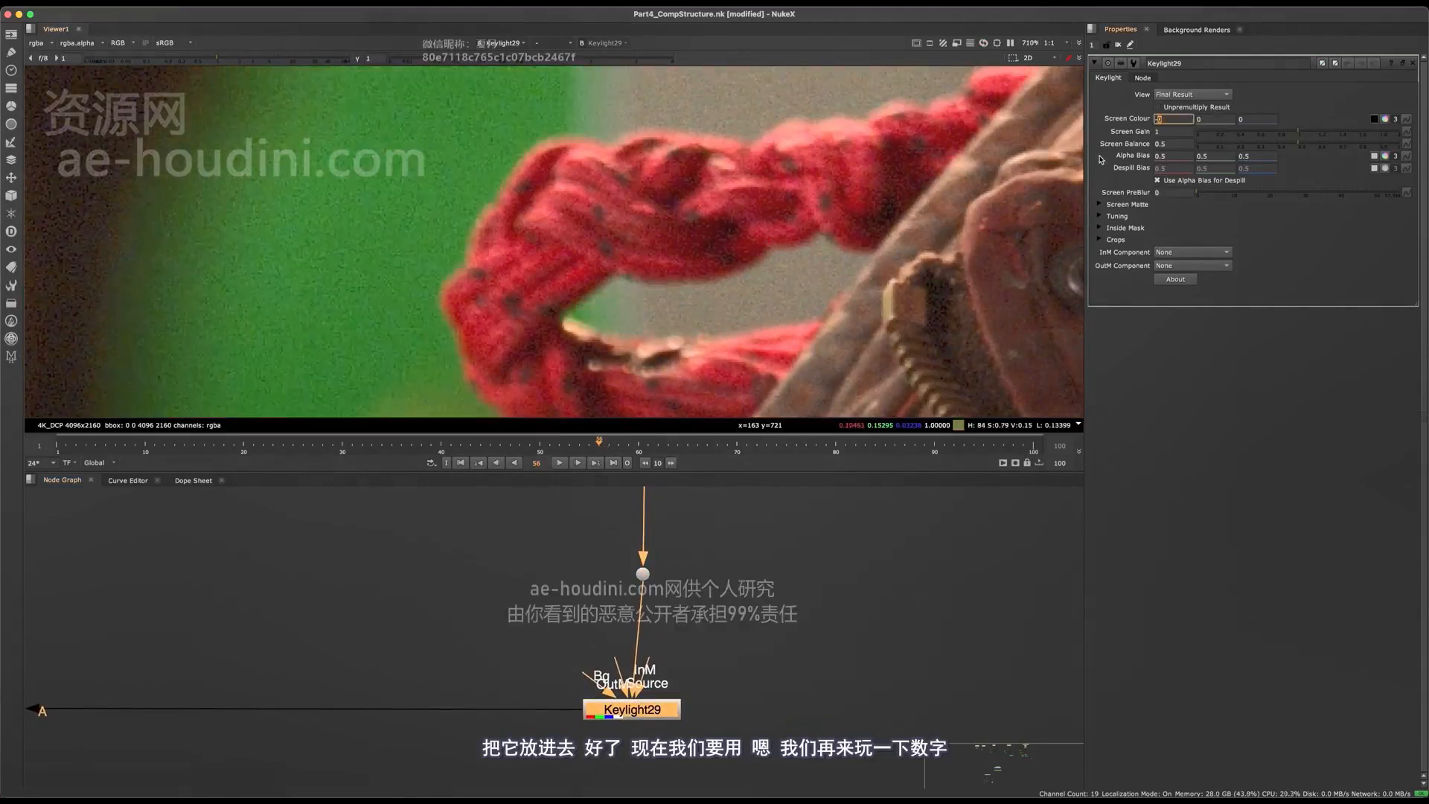
pyautogui.press('Down')
pyautogui.press('Up')
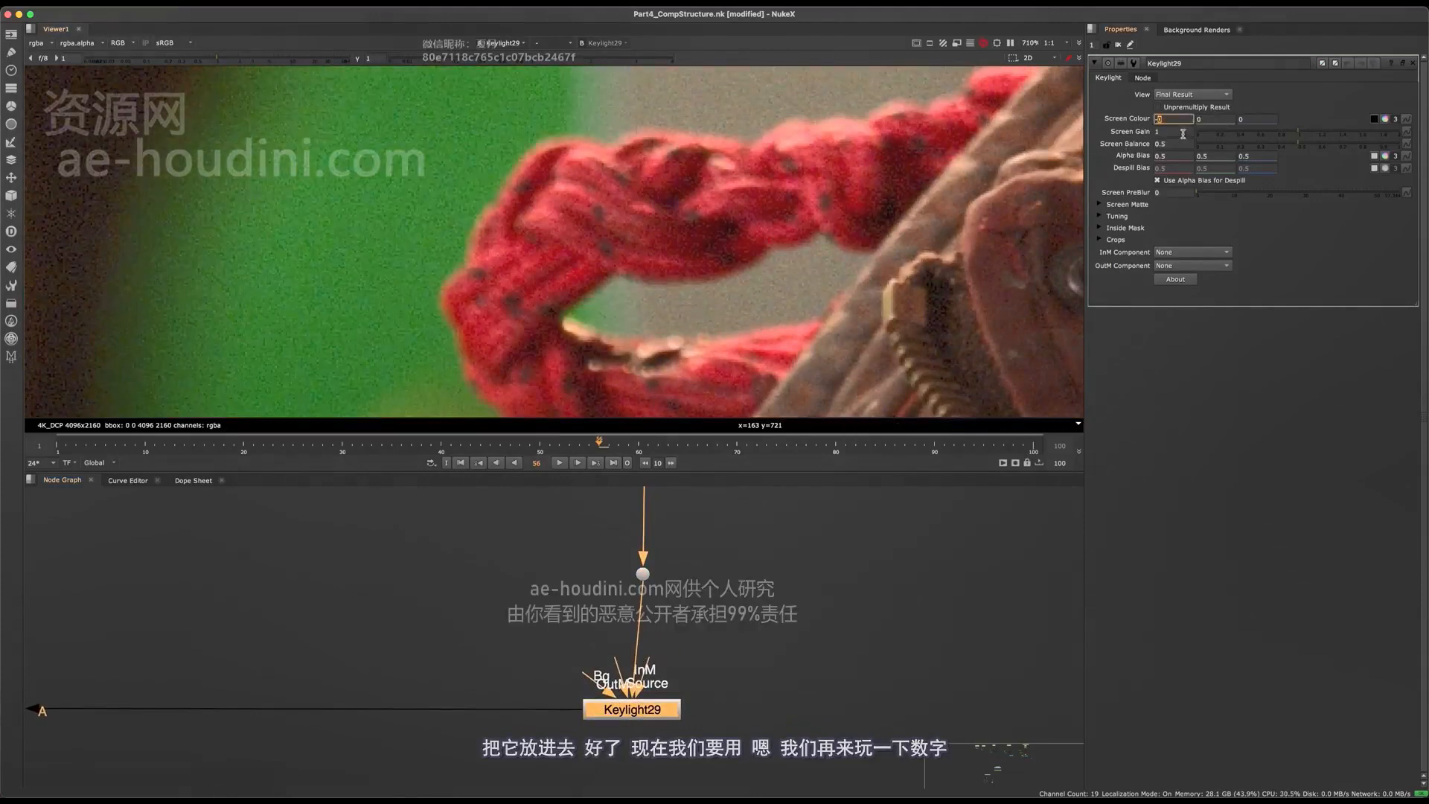
# Set the green channel of Keylight29's Screen Colour to 1.
pyautogui.click(1218, 118)
pyautogui.press('Down')
pyautogui.press('Up')
pyautogui.press('Up')
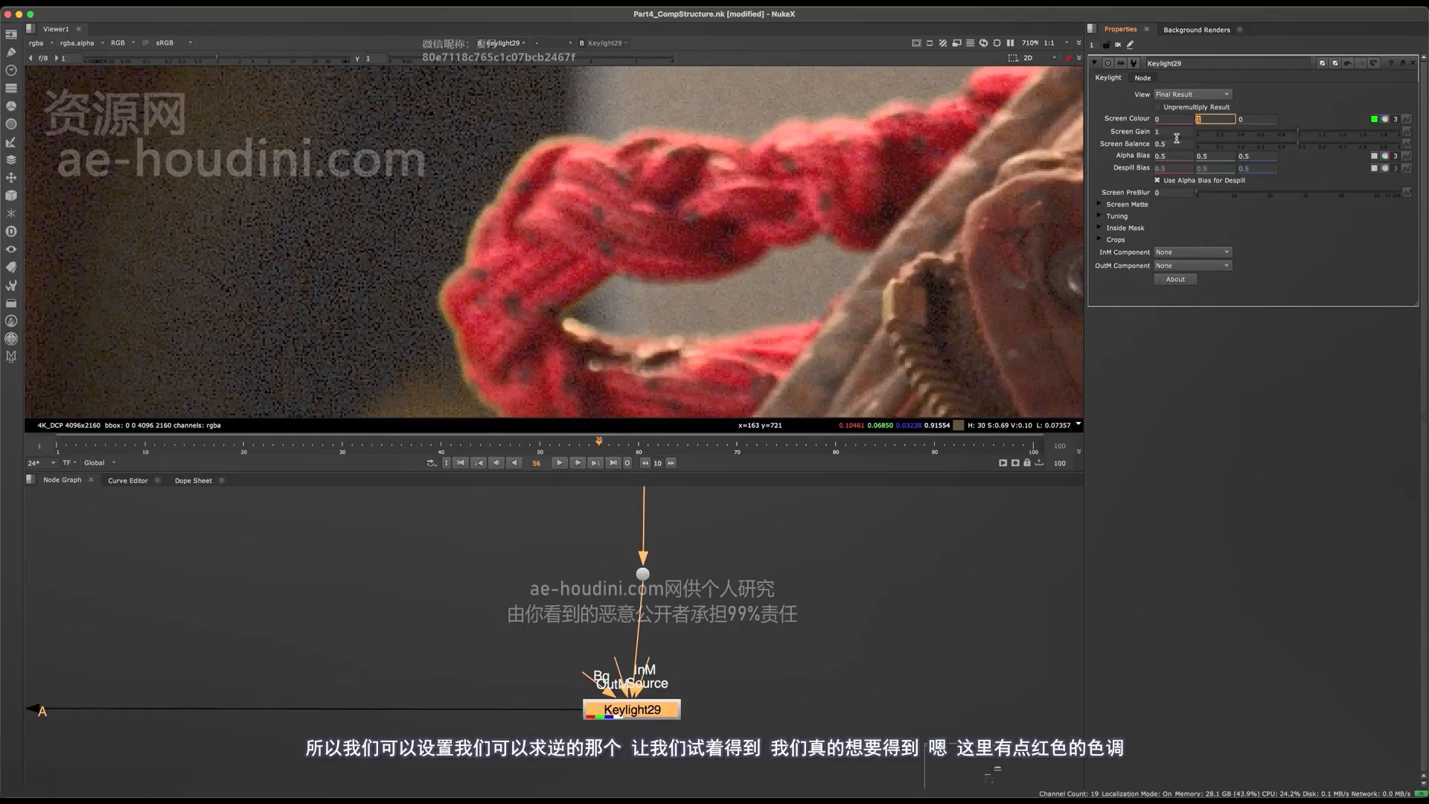
# Set the Screen Colour of Keylight29 to -7 in red and -3 in blue.
pyautogui.click(1169, 119)
pyautogui.press('Down')
pyautogui.press('Up')
pyautogui.press('Down')
pyautogui.press('Down')
pyautogui.press('Down')
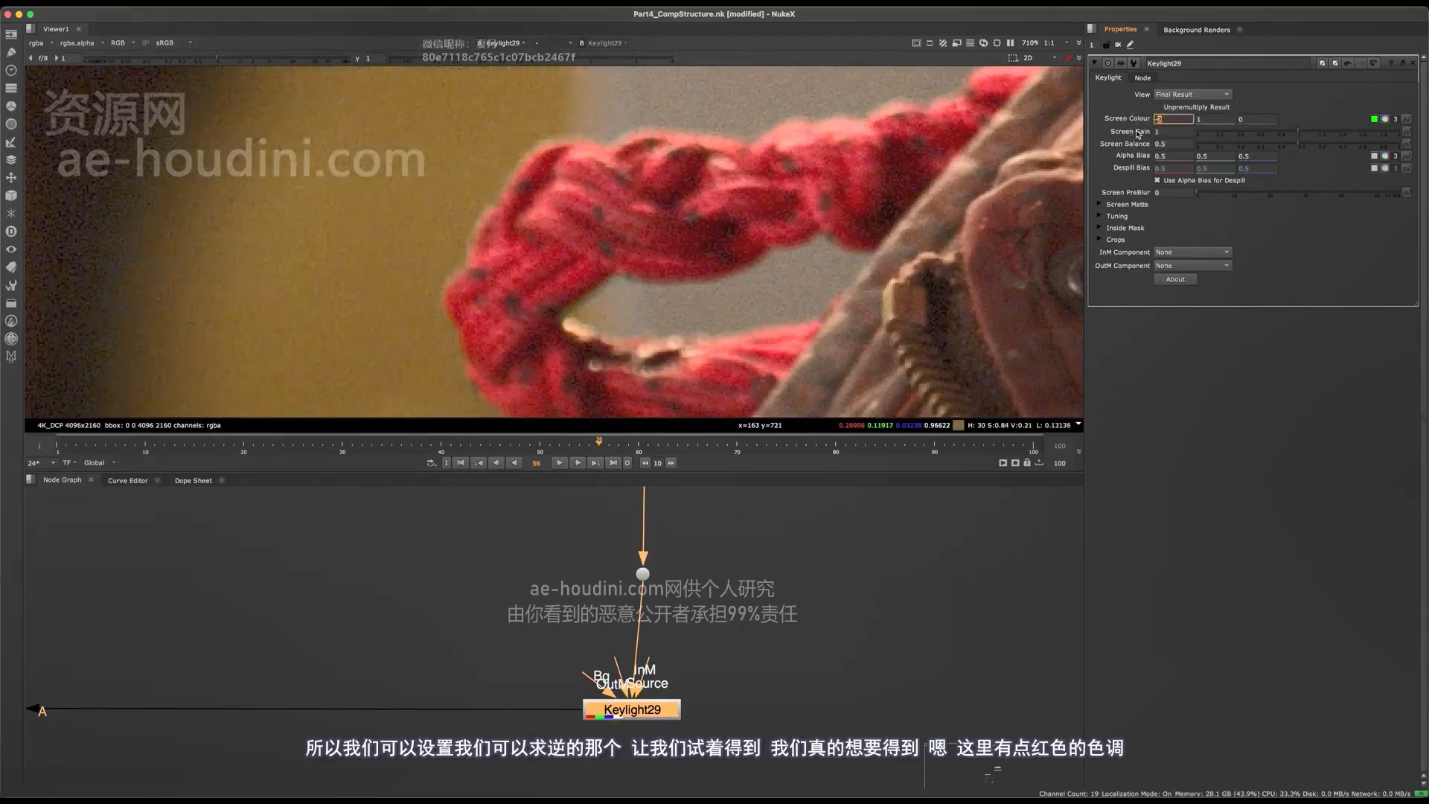
pyautogui.press('Down')
pyautogui.click(1258, 120)
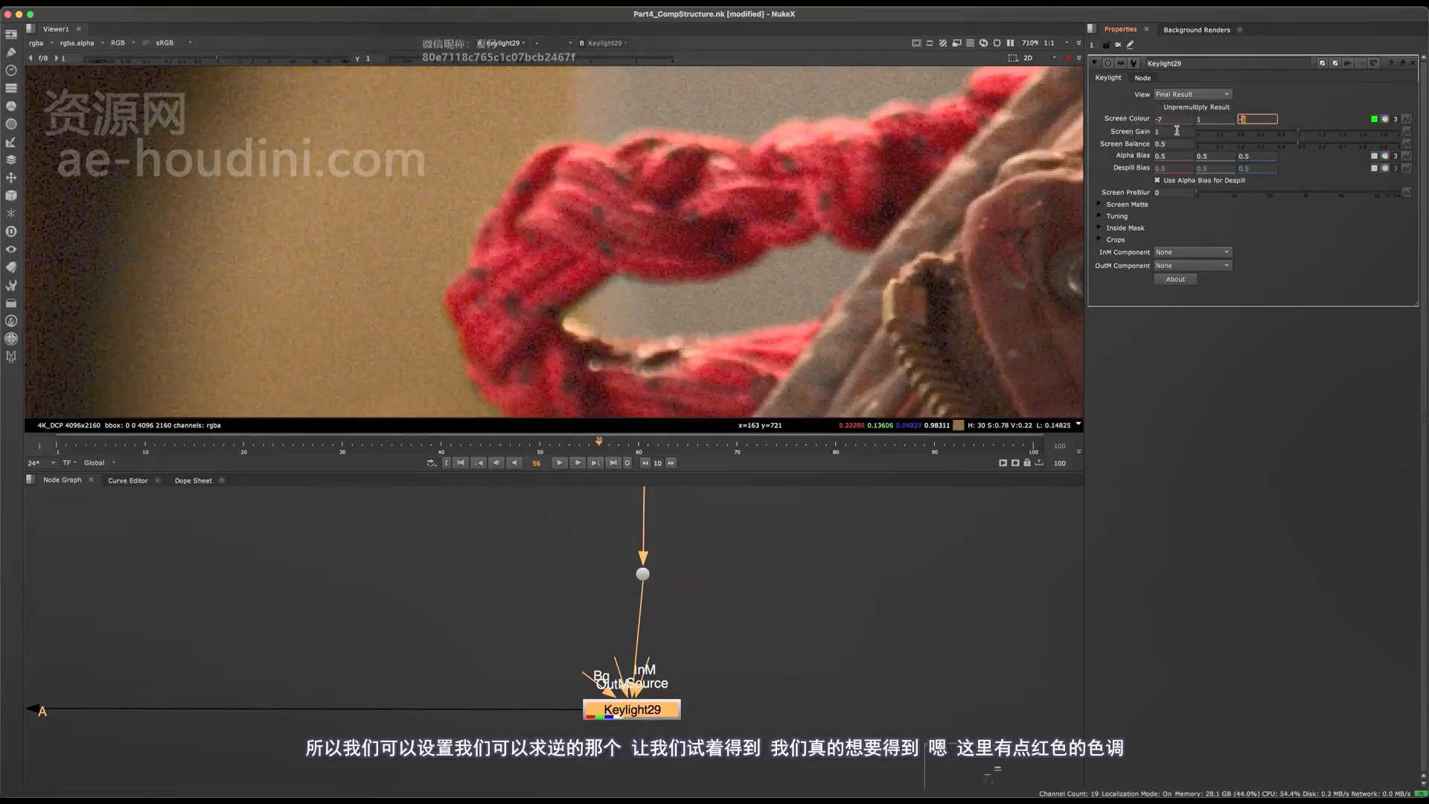
pyautogui.press('Up')
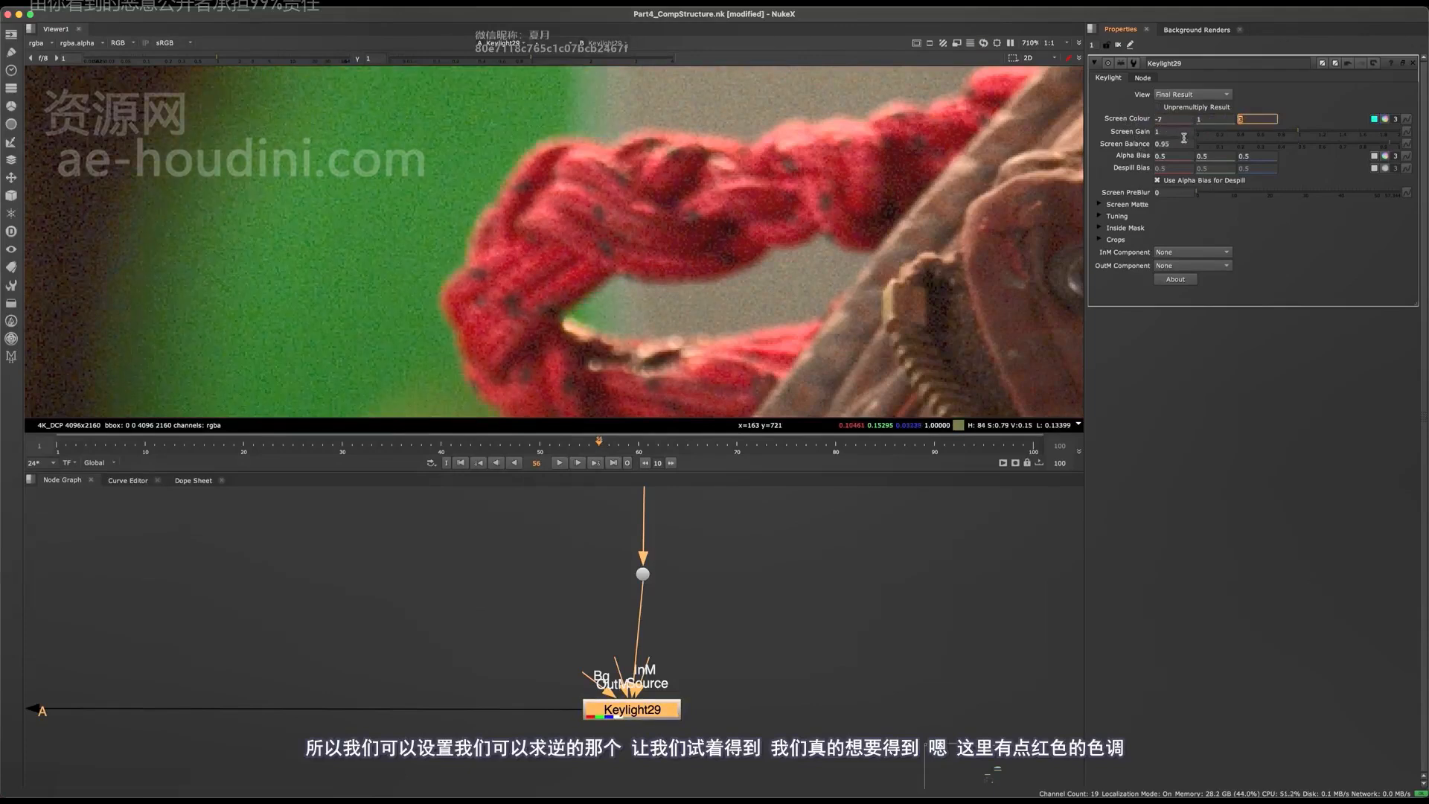
pyautogui.press('Up')
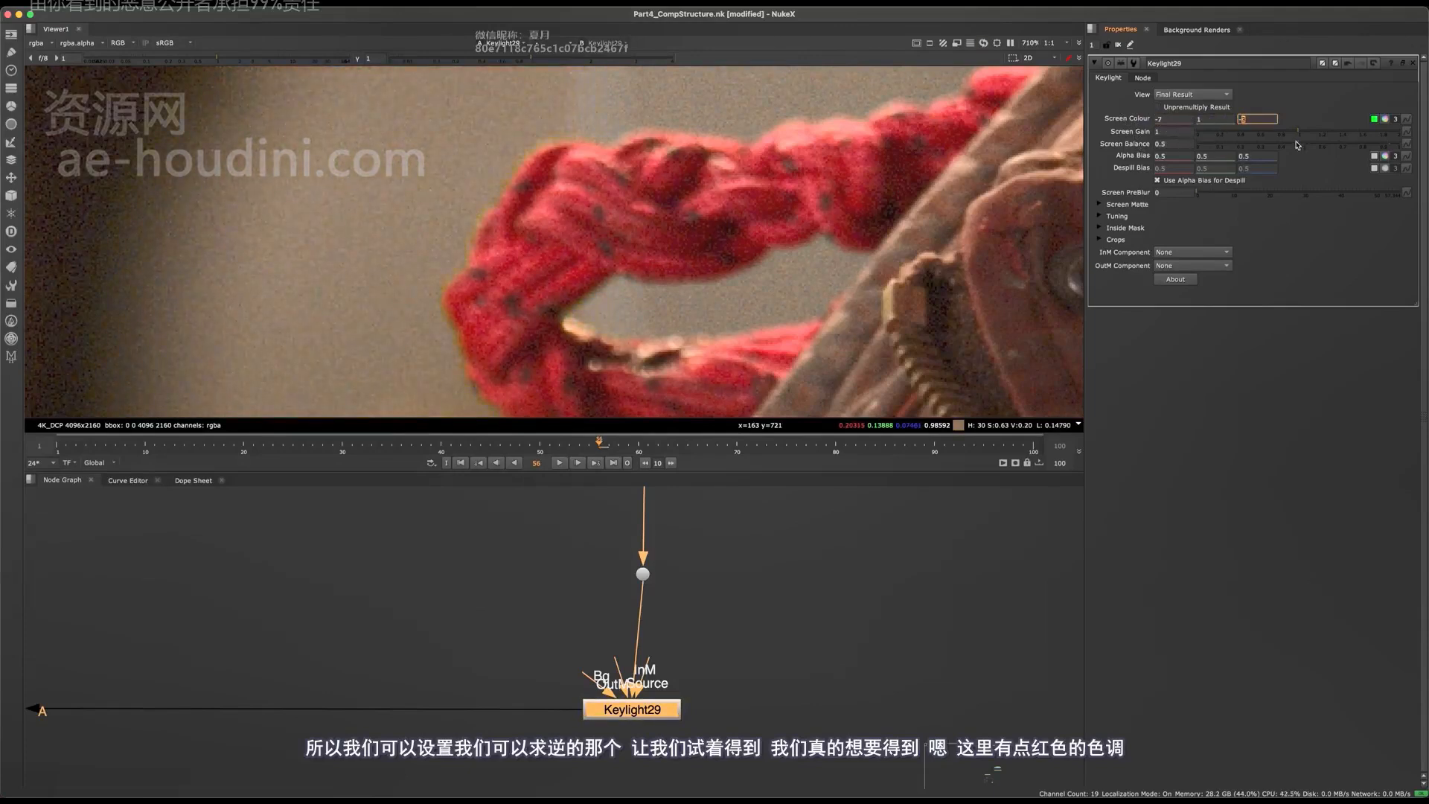
# Try a different Screen Colour on Keylight29's colour wheel and undo the change.
pyautogui.click(1386, 119)
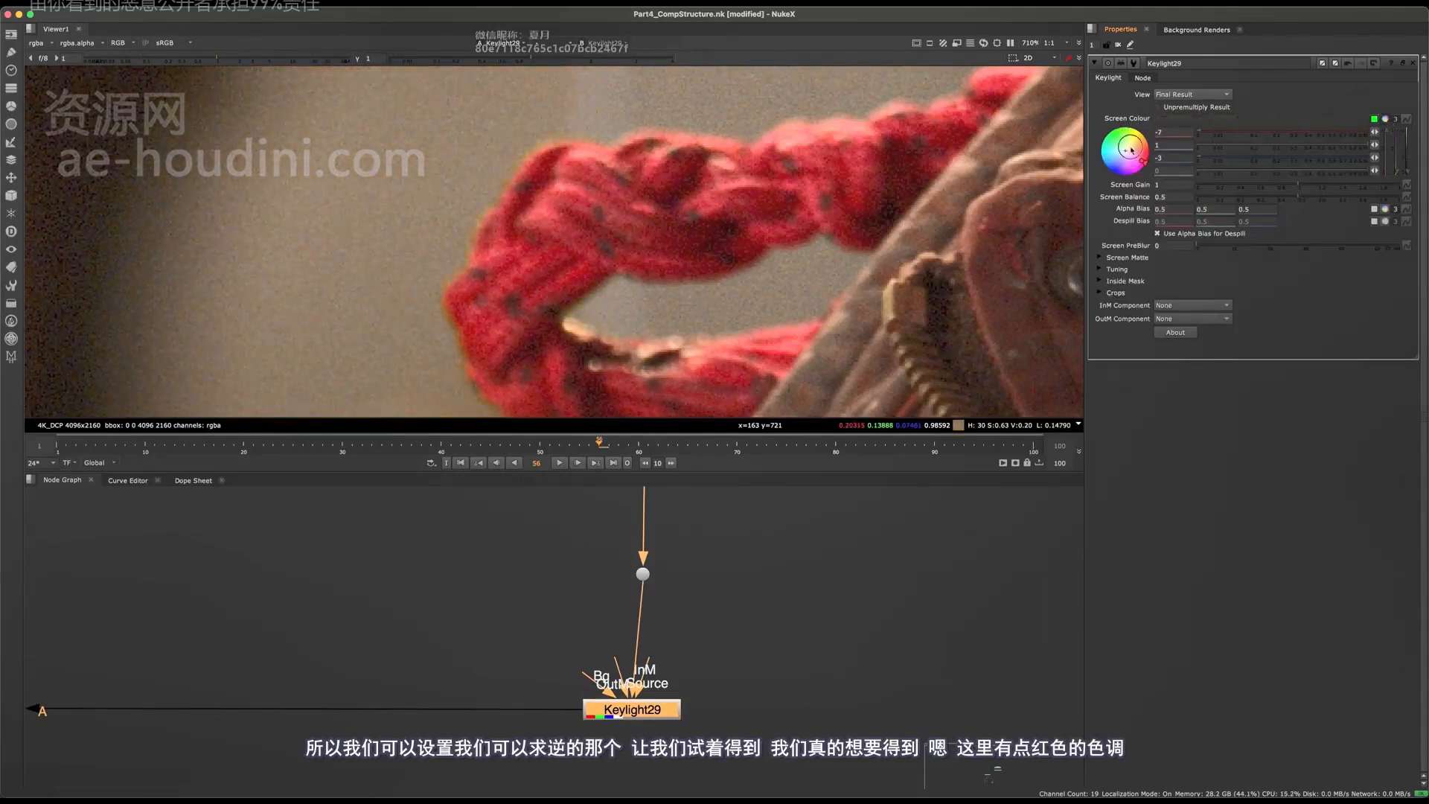
pyautogui.moveTo(1131, 151)
pyautogui.mouseDown()
pyautogui.moveTo(1162, 78)
pyautogui.moveTo(1131, 140)
pyautogui.moveTo(1231, 148)
pyautogui.moveTo(878, 331)
pyautogui.moveTo(868, 269)
pyautogui.mouseUp()
pyautogui.press('super+z')
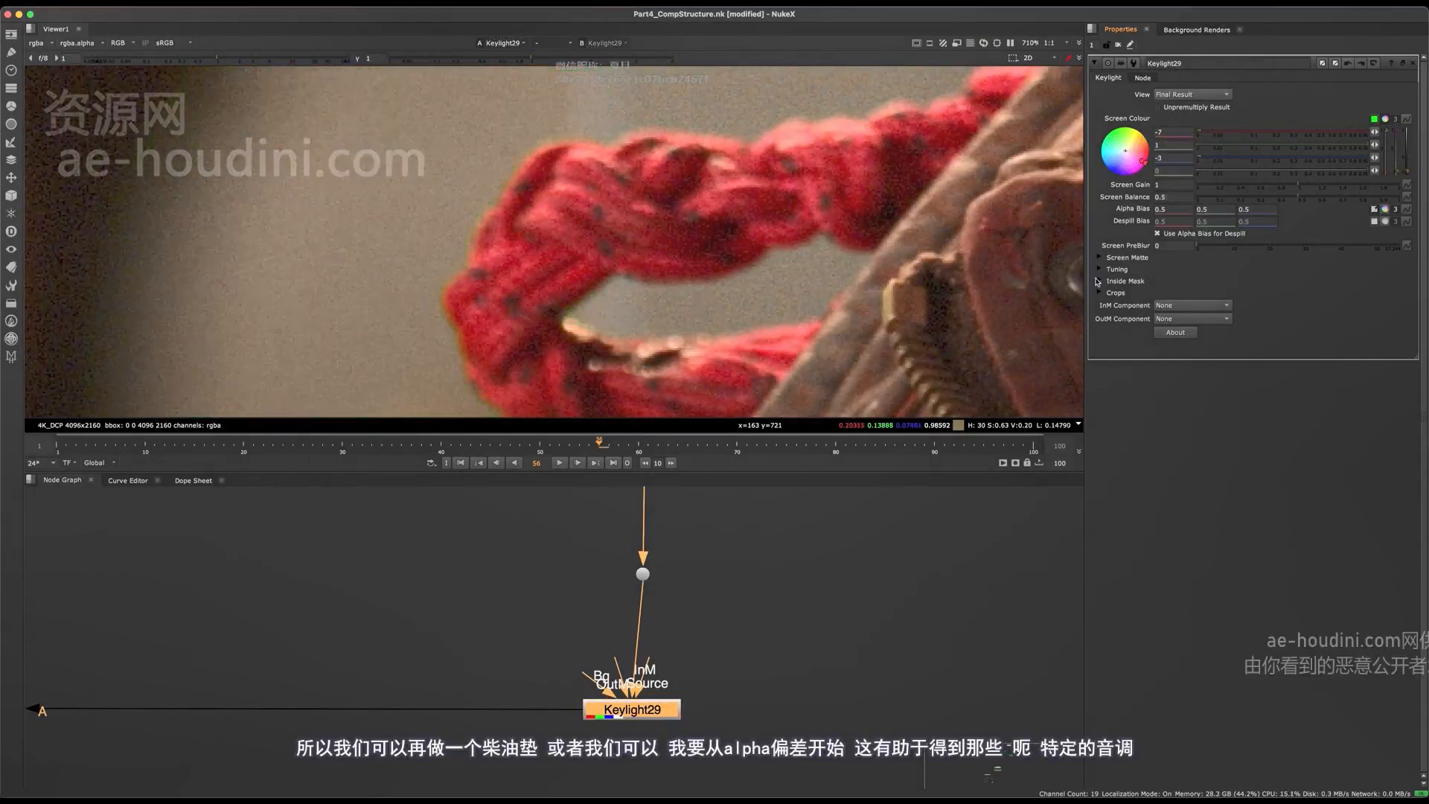
# Sample the red cord into Keylight29's Alpha Bias, about 0.418, 0.024, 0.030, with the node temporarily disabled.
pyautogui.press('d')
pyautogui.scroll(5, 504, 232)
pyautogui.keyDown('shift'); pyautogui.keyDown('super'); pyautogui.moveTo(503, 201); pyautogui.dragTo(489, 222); pyautogui.keyUp('super'); pyautogui.keyUp('shift')
pyautogui.press('d')
pyautogui.scroll(-5, 518, 245)
pyautogui.scroll(2, 519, 246)
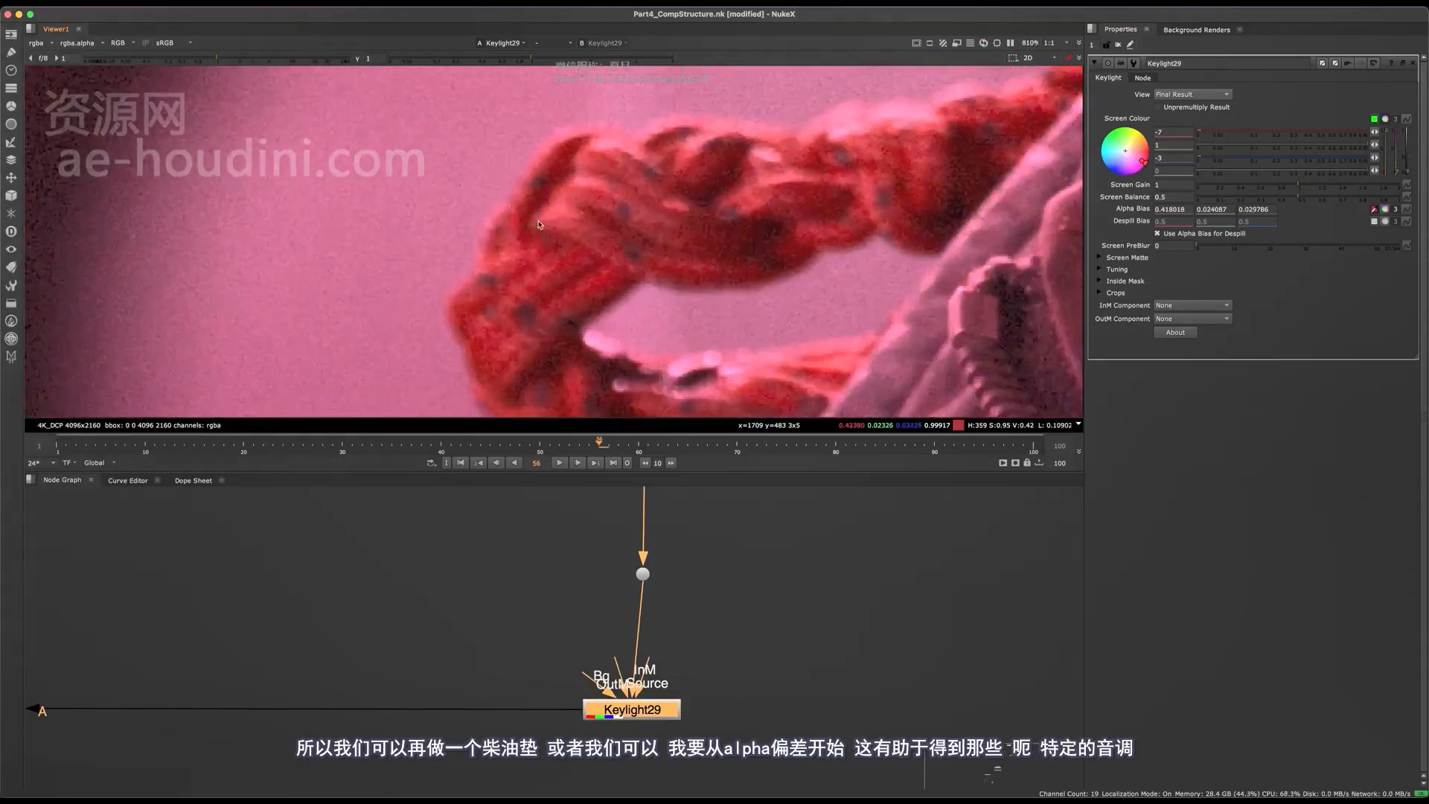
# Set the blue channel of Keylight29's Screen Colour to -0.1 and inspect the cord's edge.
pyautogui.doubleClick(1165, 158)
pyautogui.click(807, 285)
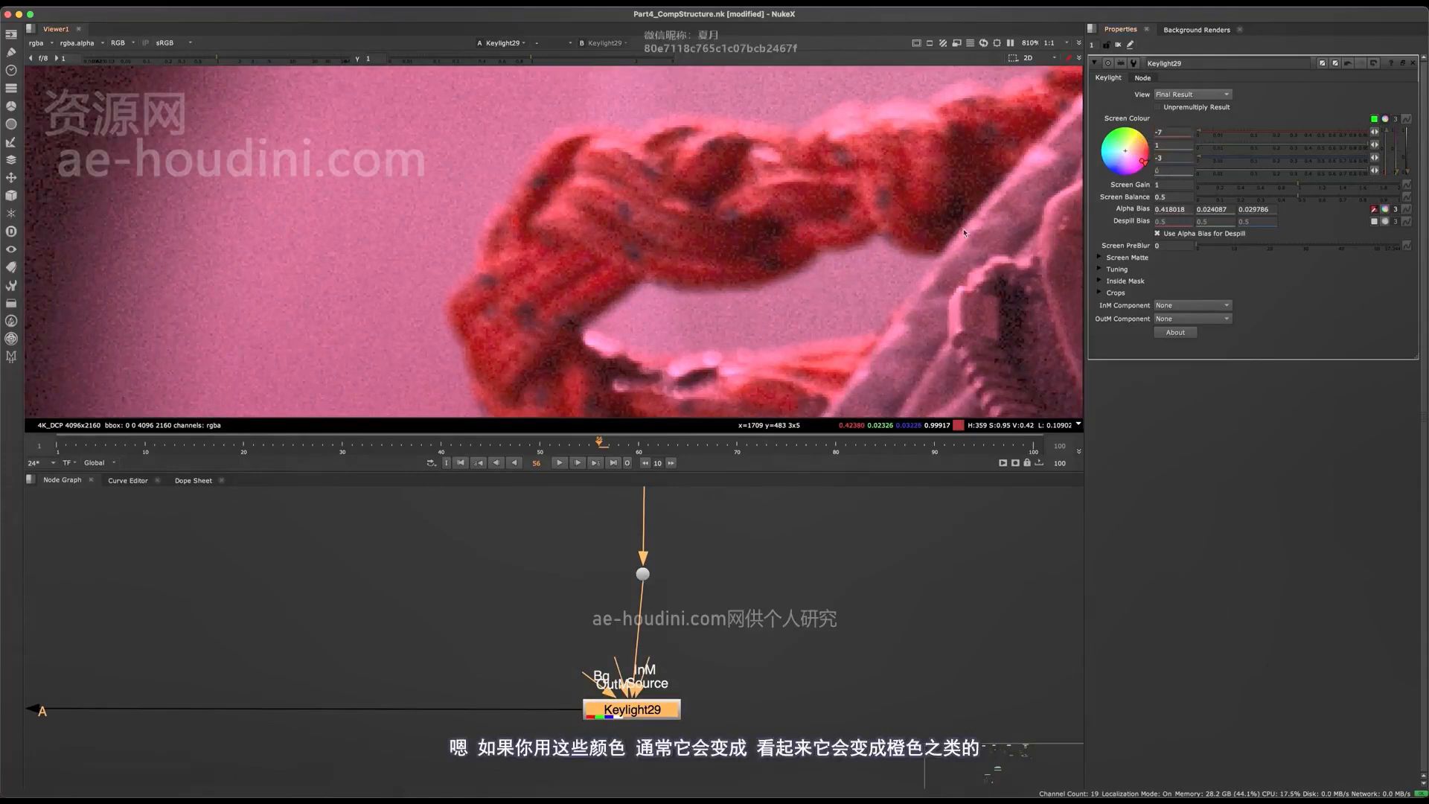
pyautogui.doubleClick(1167, 158)
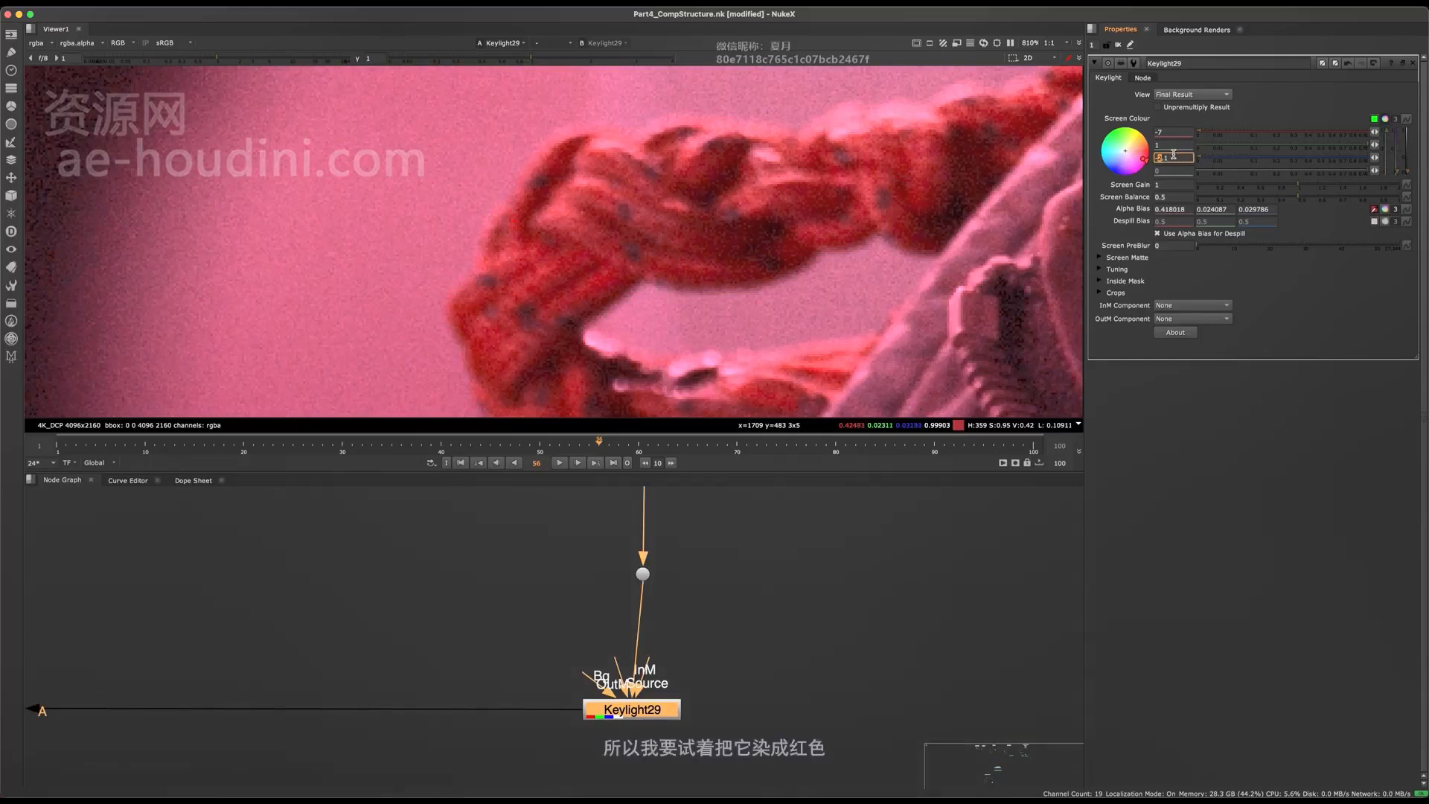
pyautogui.press('Up')
pyautogui.press('Up')
pyautogui.press('Up')
pyautogui.scroll(-3, 482, 260)
pyautogui.scroll(2, 511, 208)
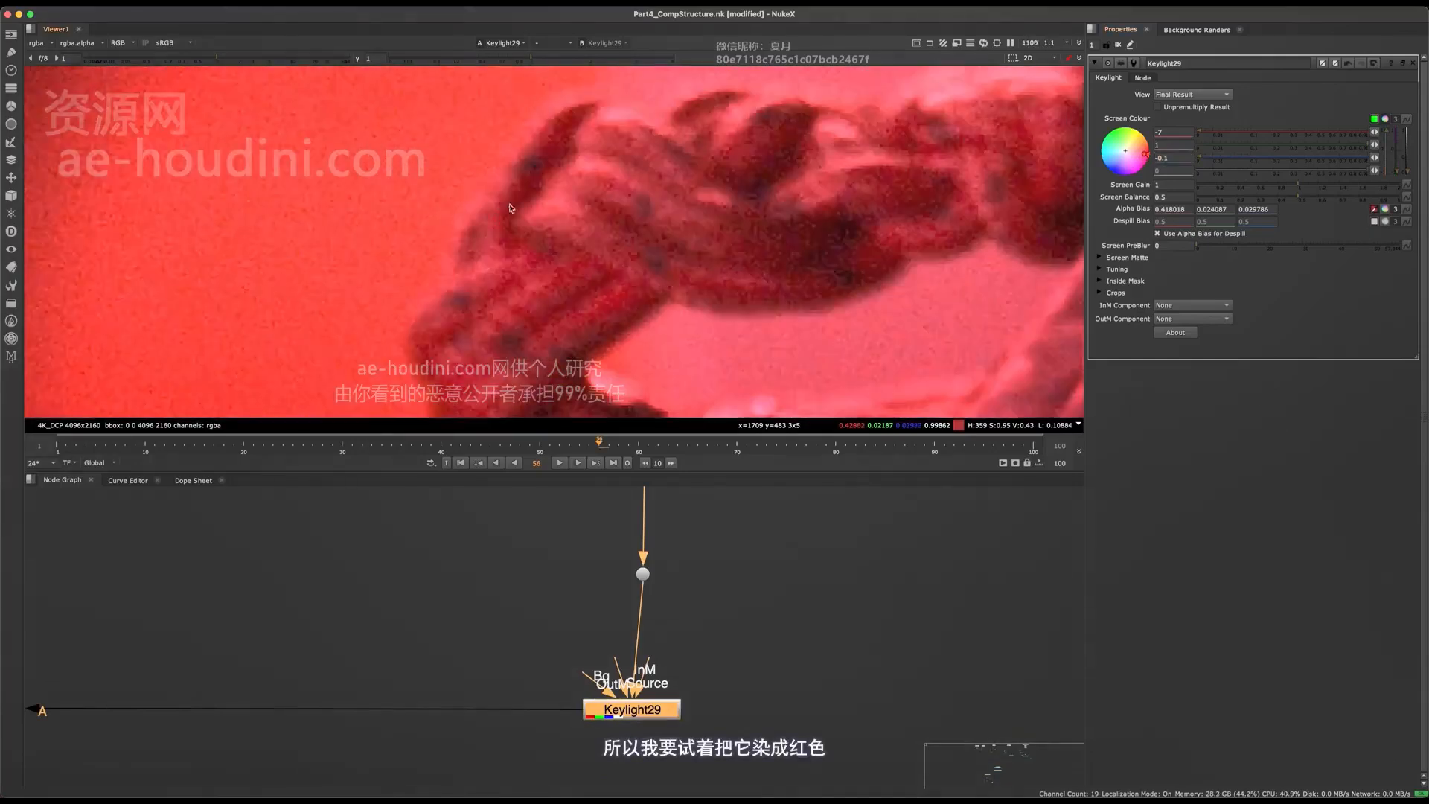
pyautogui.scroll(-3, 513, 182)
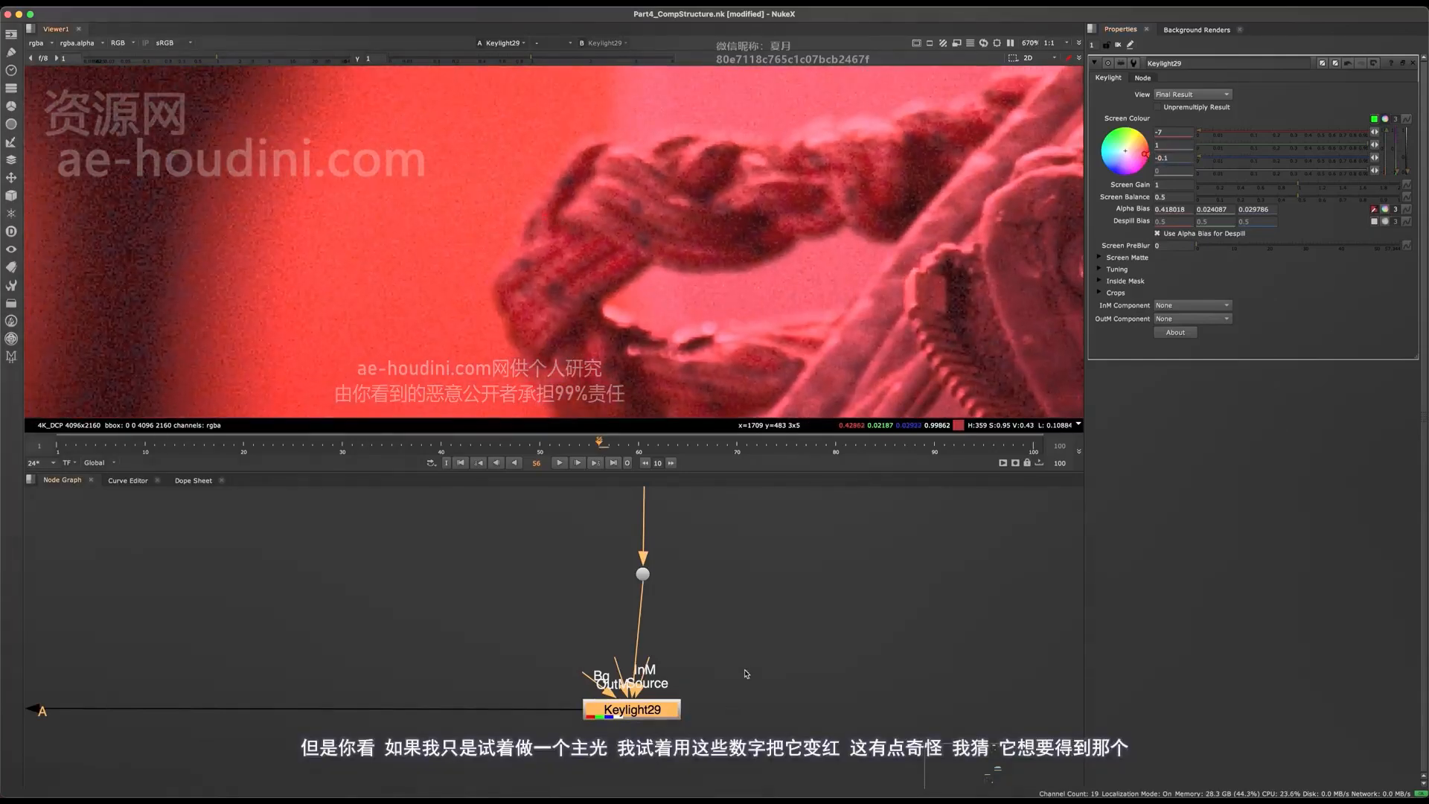
# Add a second default Keylight node, connect its Source to the dot and view its output.
pyautogui.click(758, 624)
pyautogui.press('Tab')
pyautogui.press('Return')
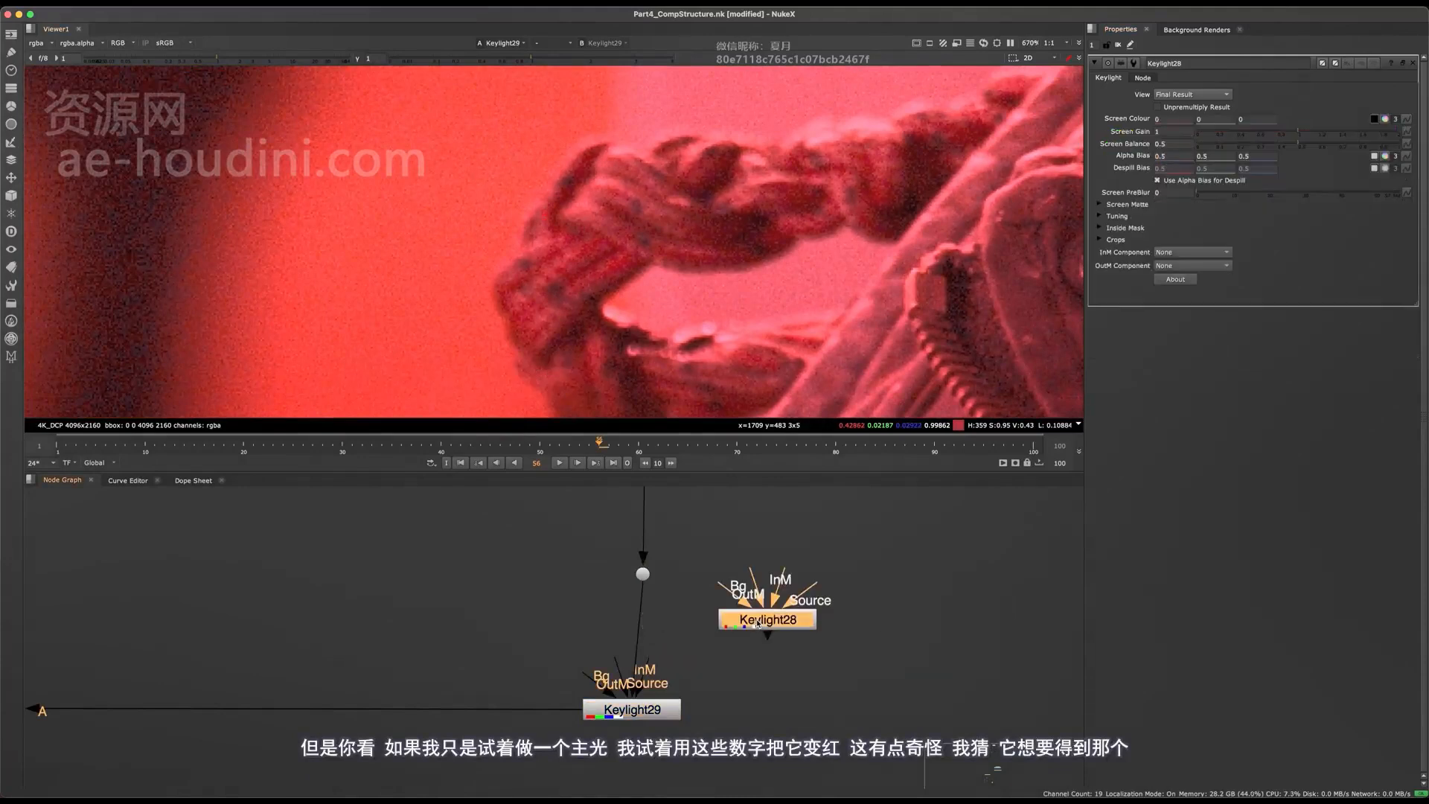
pyautogui.moveTo(787, 593); pyautogui.dragTo(644, 574)
pyautogui.moveTo(767, 620); pyautogui.dragTo(795, 612)
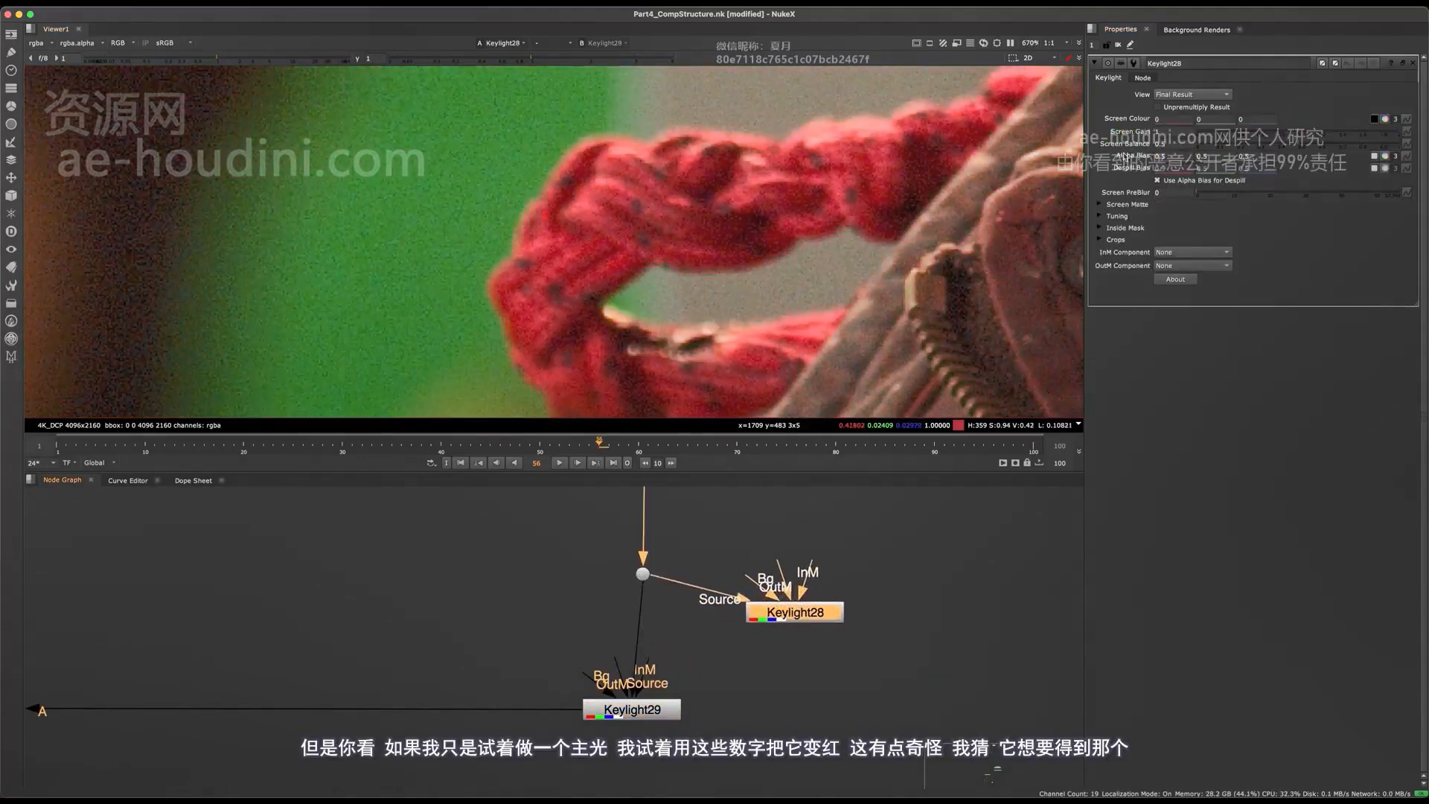
# Try Screen Colour red values of 1 and -1 on Keylight28 and reset red to 0.
pyautogui.moveTo(1159, 123); pyautogui.dragTo(1146, 132)
pyautogui.write('1')
pyautogui.press('Return')
pyautogui.write('-1')
pyautogui.press('Return')
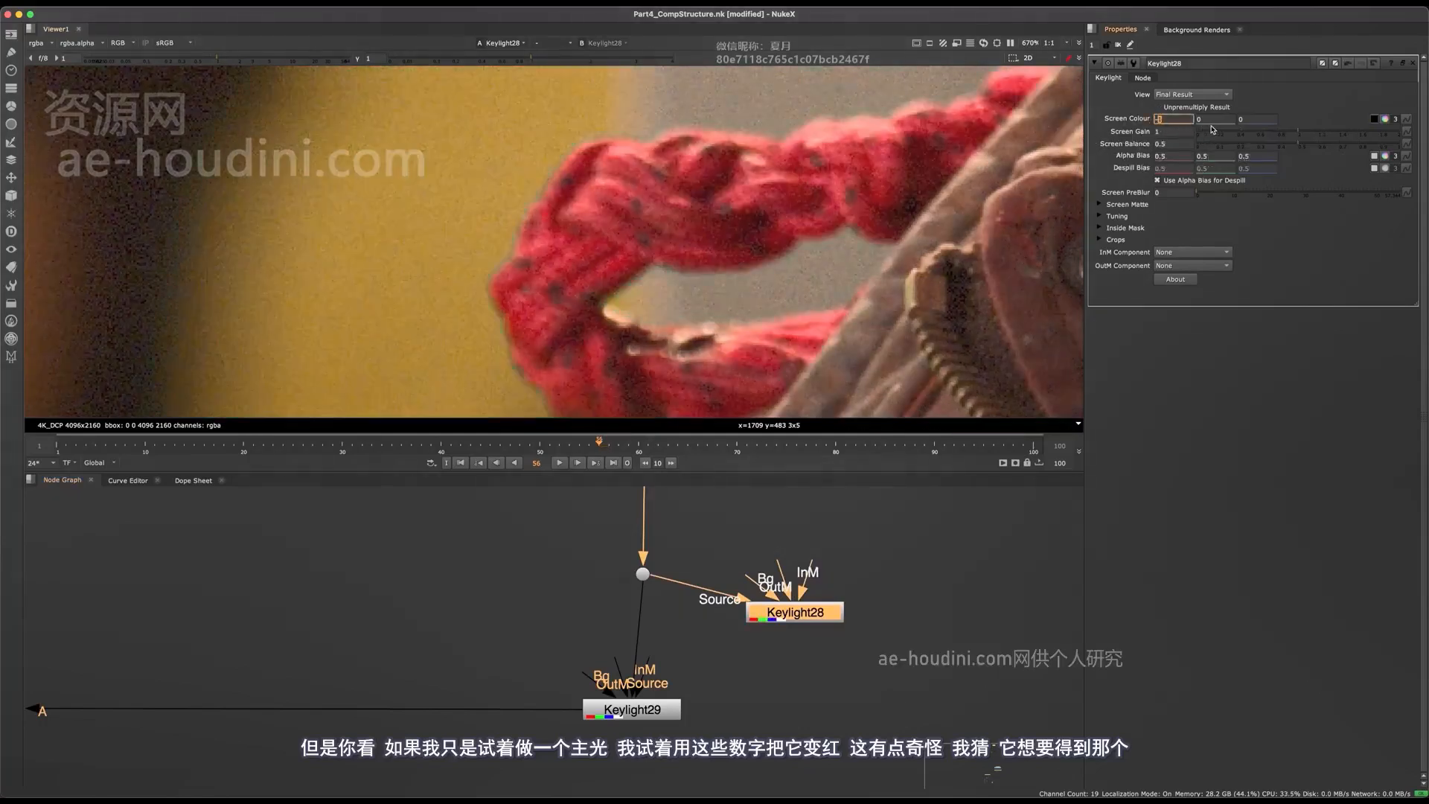
pyautogui.write('0')
pyautogui.press('Return')
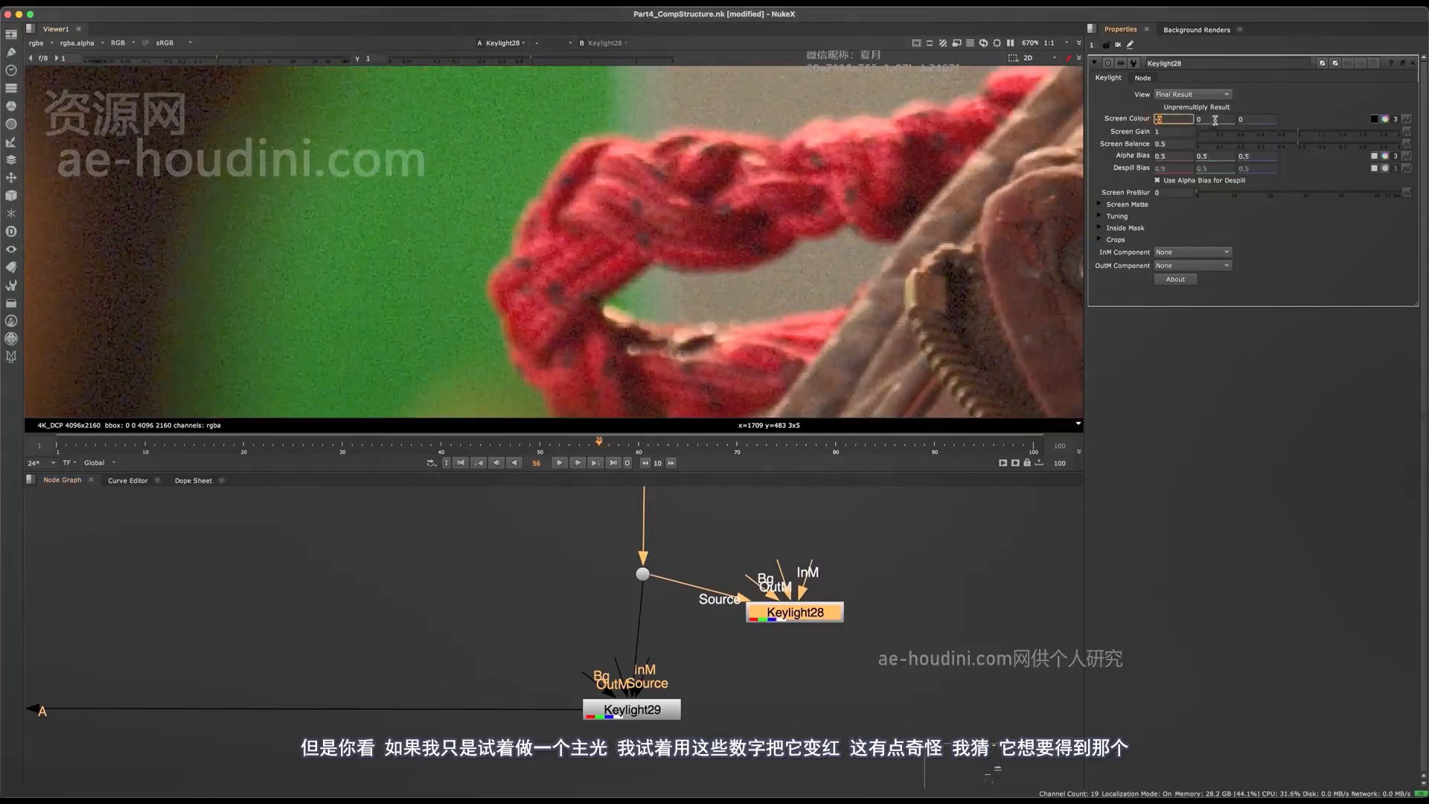
# Set Keylight28's Screen Colour green to 1 and try blue values of 1 and -5.
pyautogui.doubleClick(1212, 123)
pyautogui.write('1')
pyautogui.press('Return')
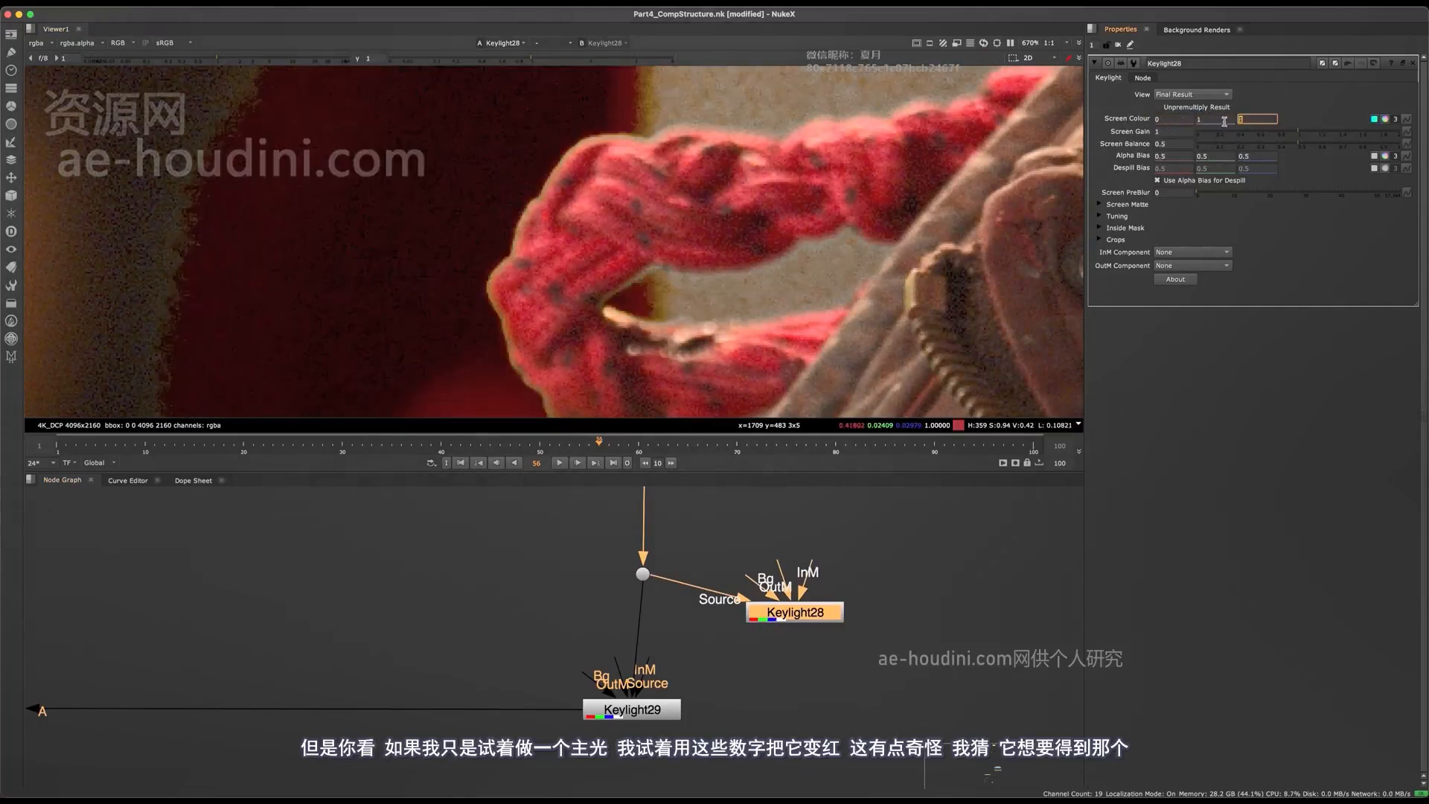
pyautogui.doubleClick(1240, 120)
pyautogui.write('-1')
pyautogui.press('Return')
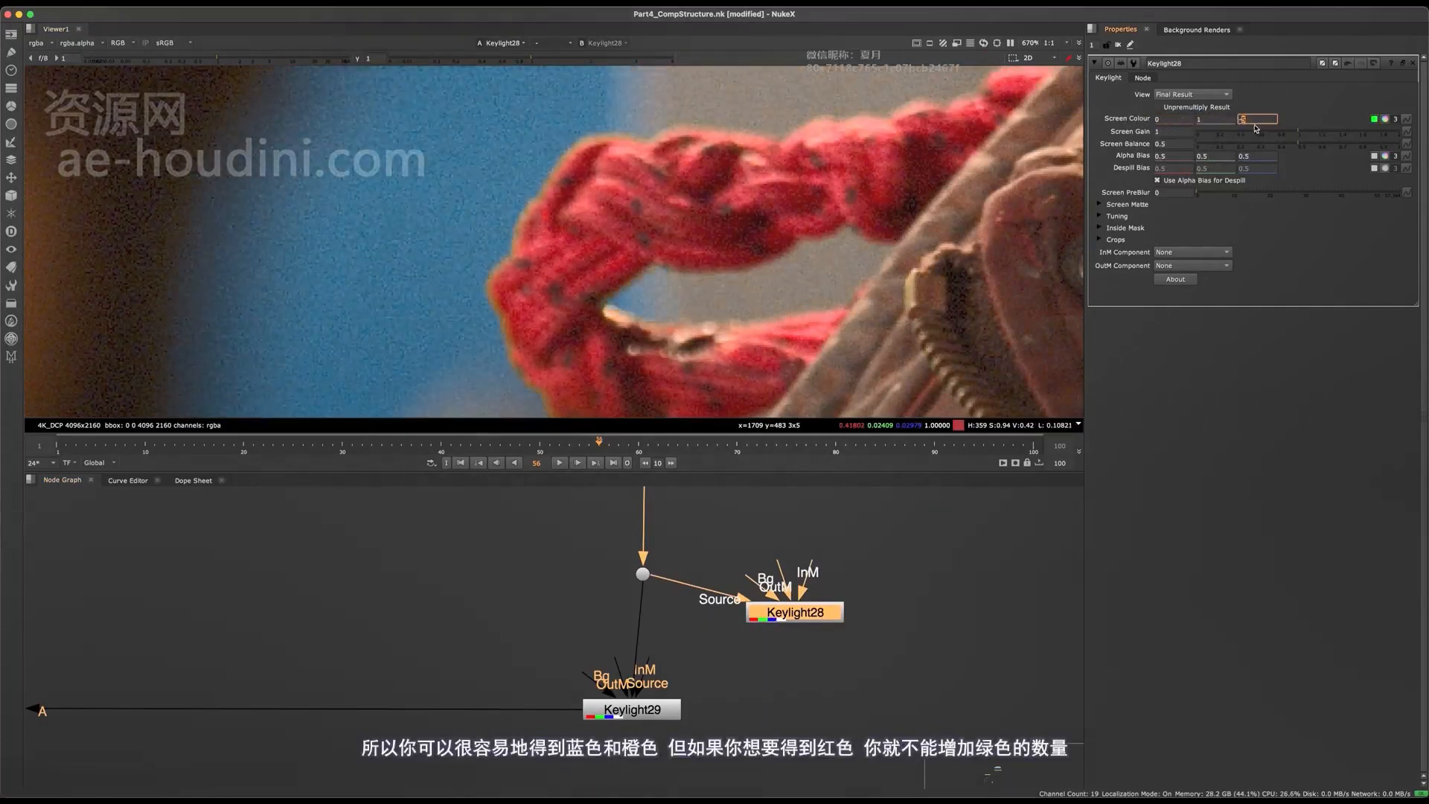
# Try a Screen Colour red value of -13 on Keylight28 with blue set back to 1.
pyautogui.doubleClick(1159, 121)
pyautogui.write('-3')
pyautogui.press('Return')
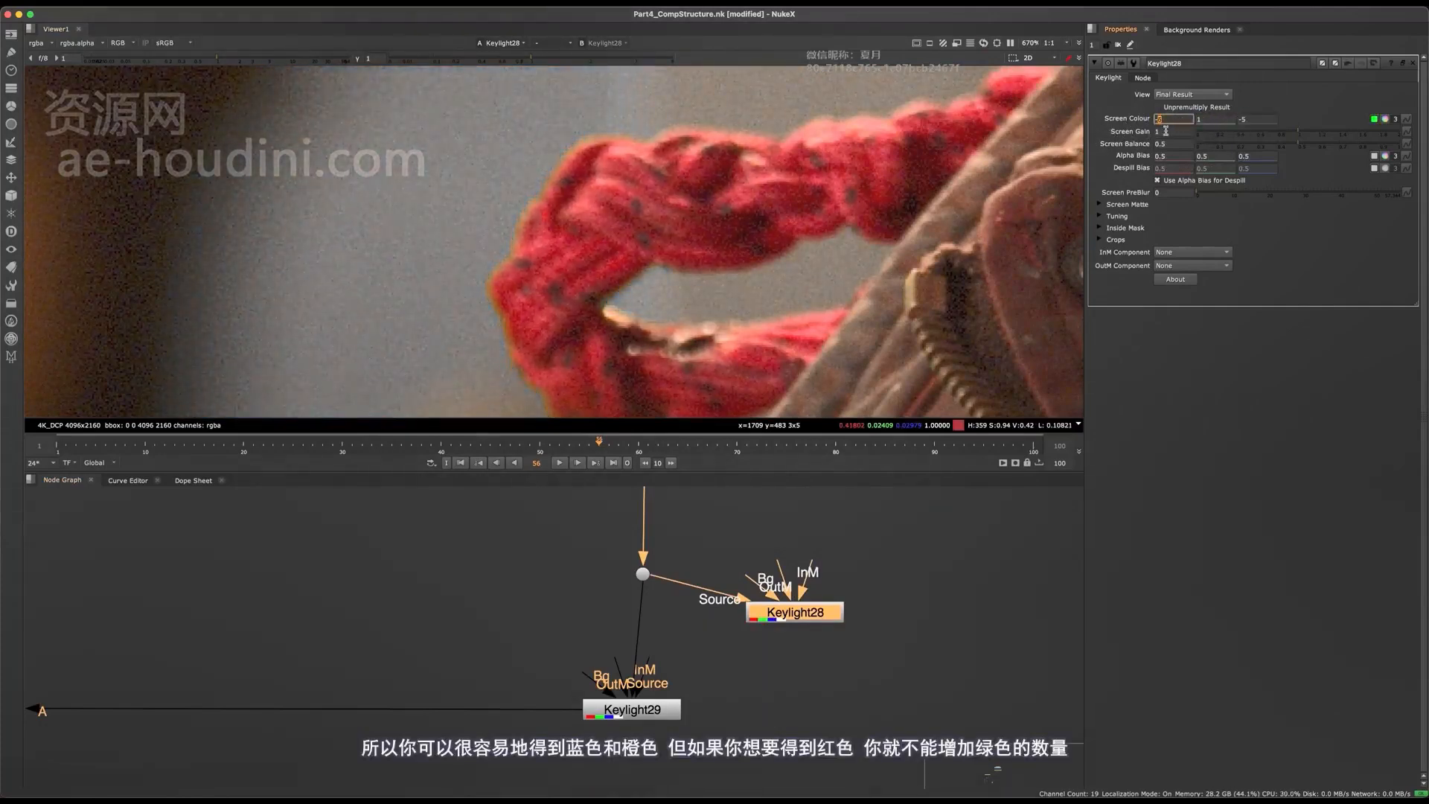
pyautogui.doubleClick(1246, 120)
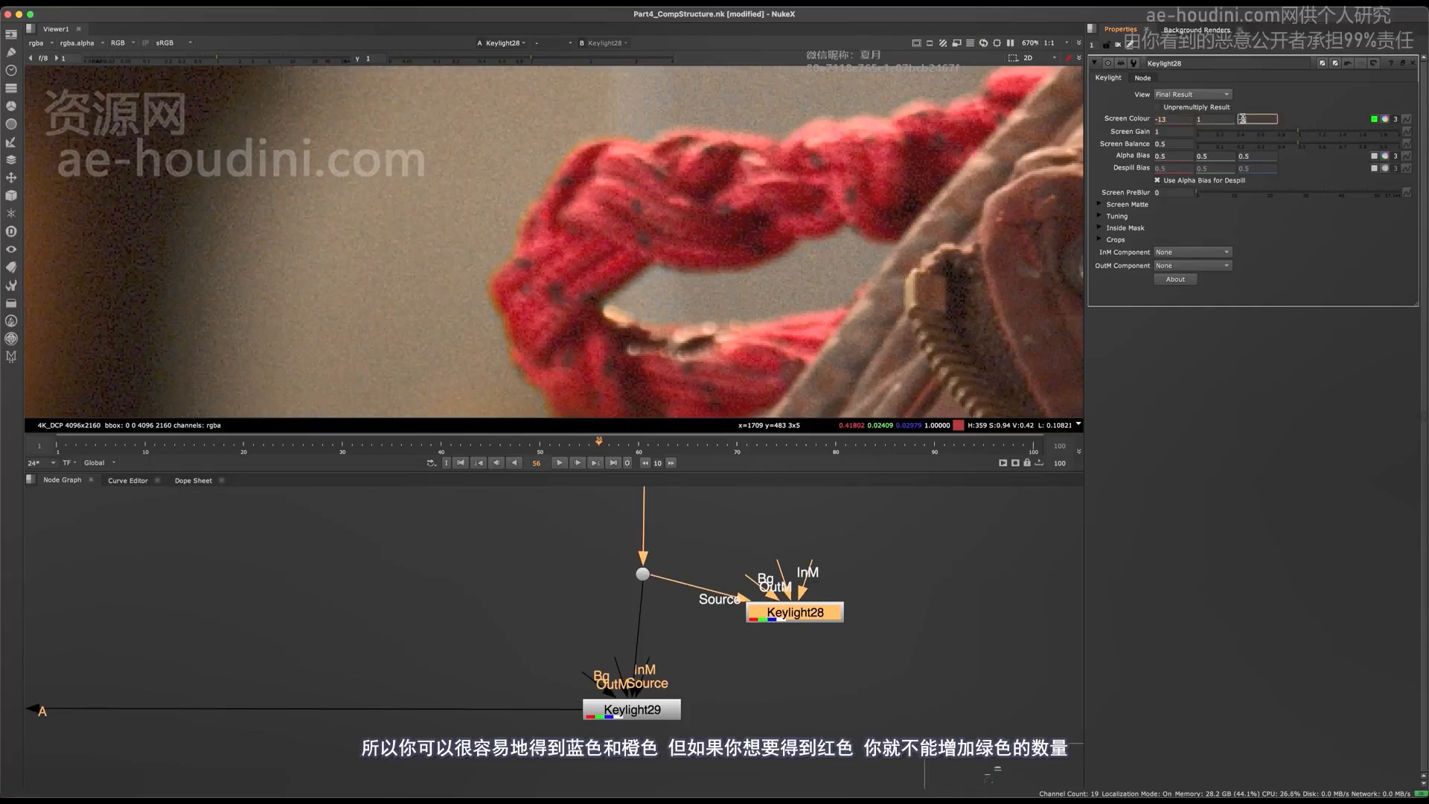
pyautogui.write('0')
pyautogui.press('Return')
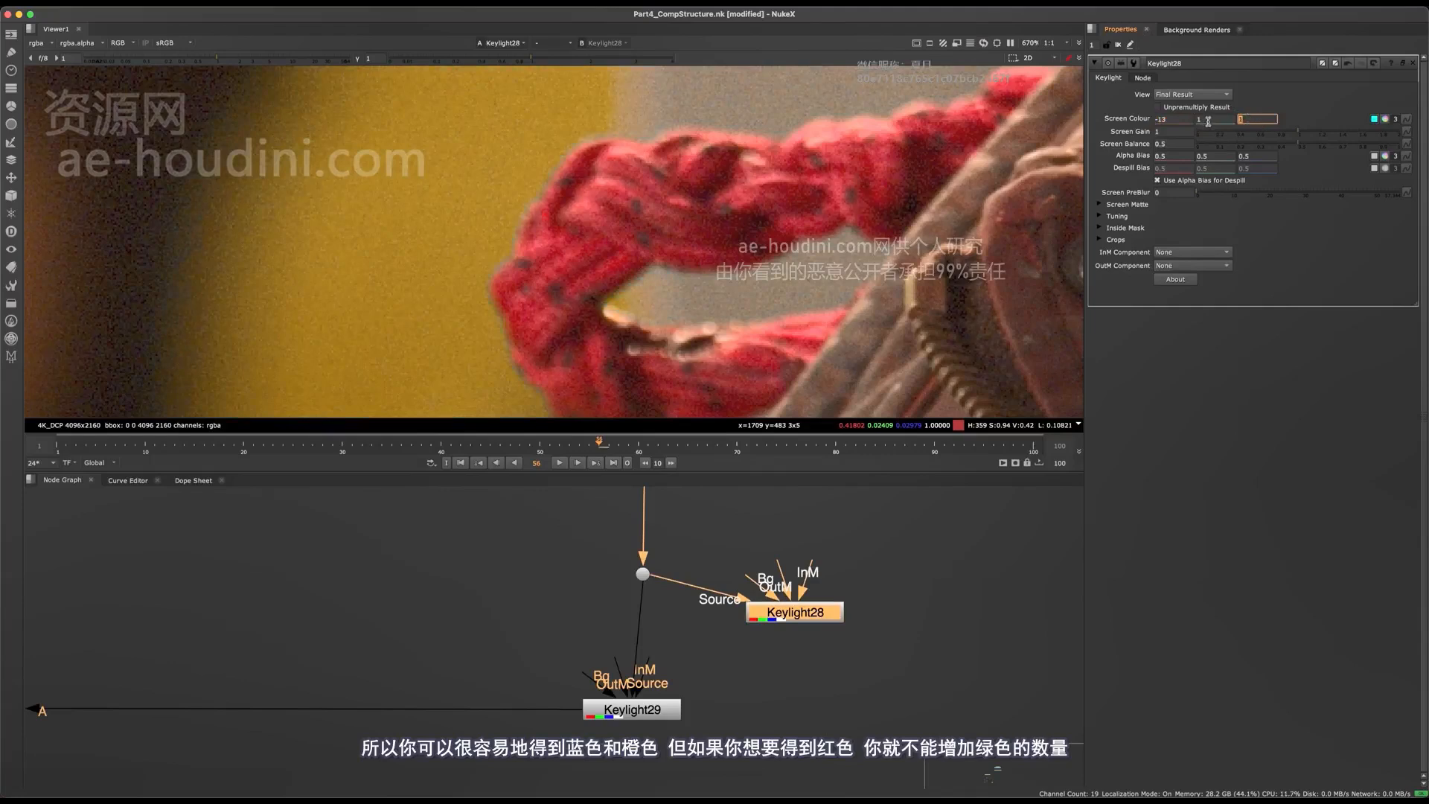
# Try other Screen Colour green values on Keylight28, return green to 1, and test Screen Balance at 0.745 and 0.585.
pyautogui.moveTo(1219, 120); pyautogui.dragTo(1170, 120)
pyautogui.write('5')
pyautogui.press('Return')
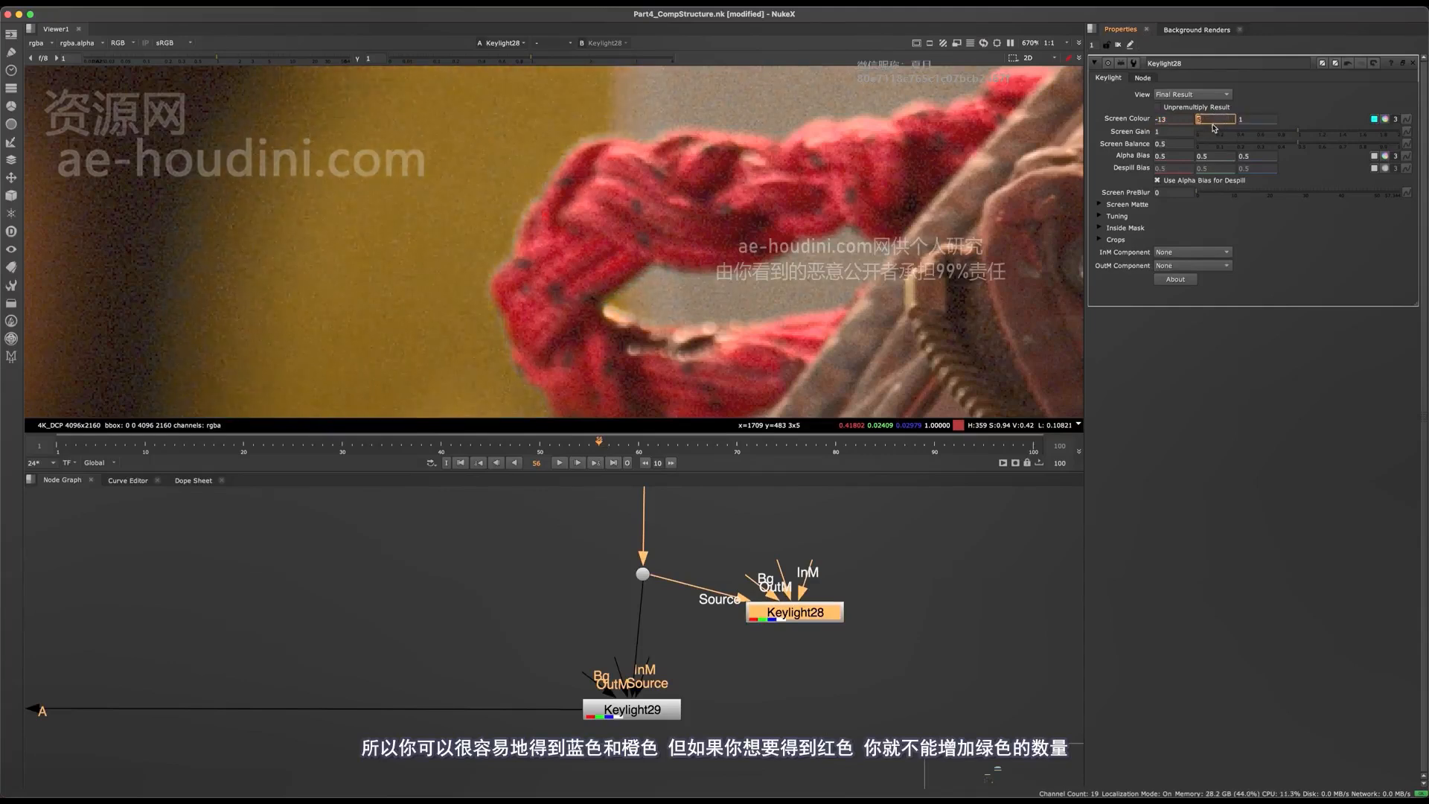
pyautogui.write('-2')
pyautogui.press('Return')
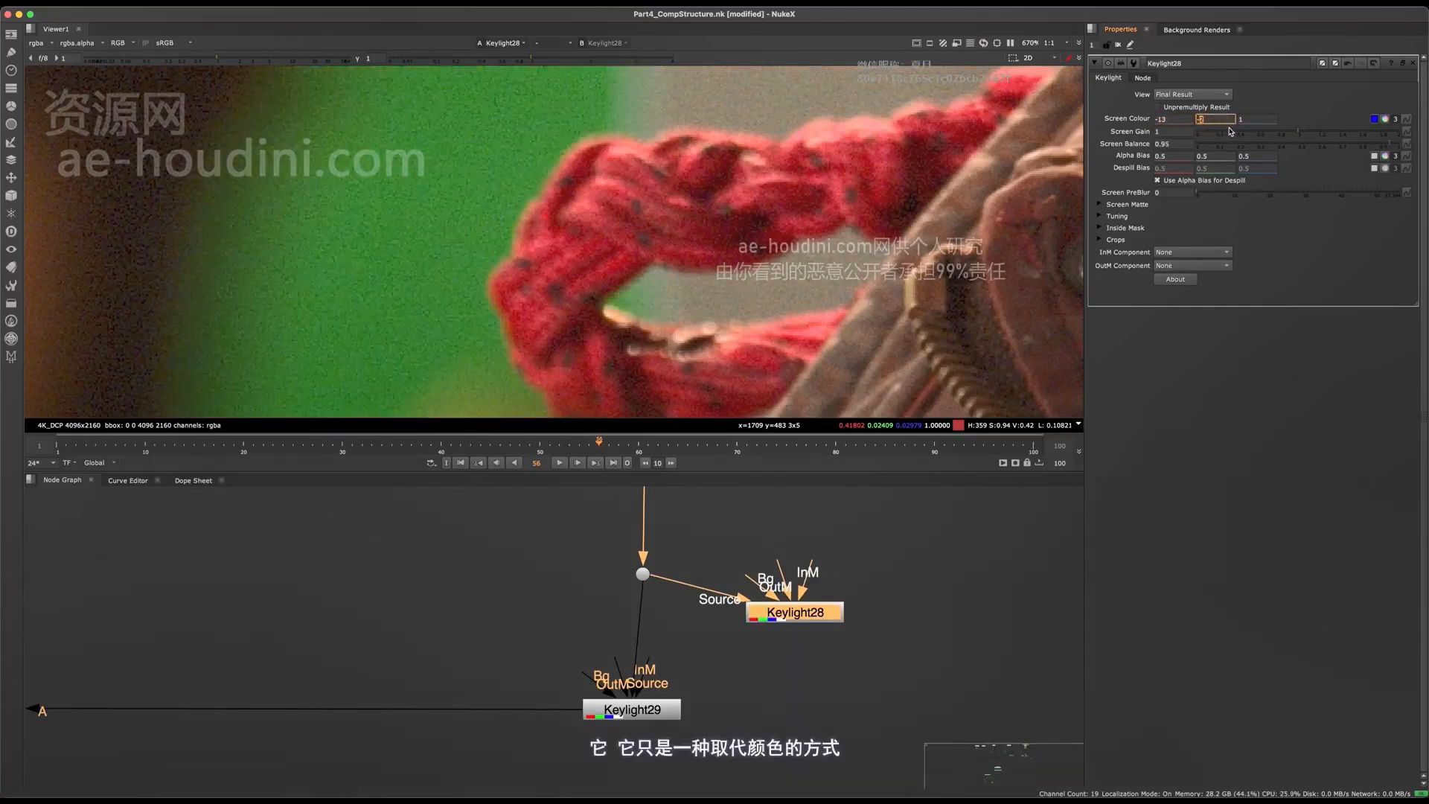
pyautogui.write('1')
pyautogui.press('Return')
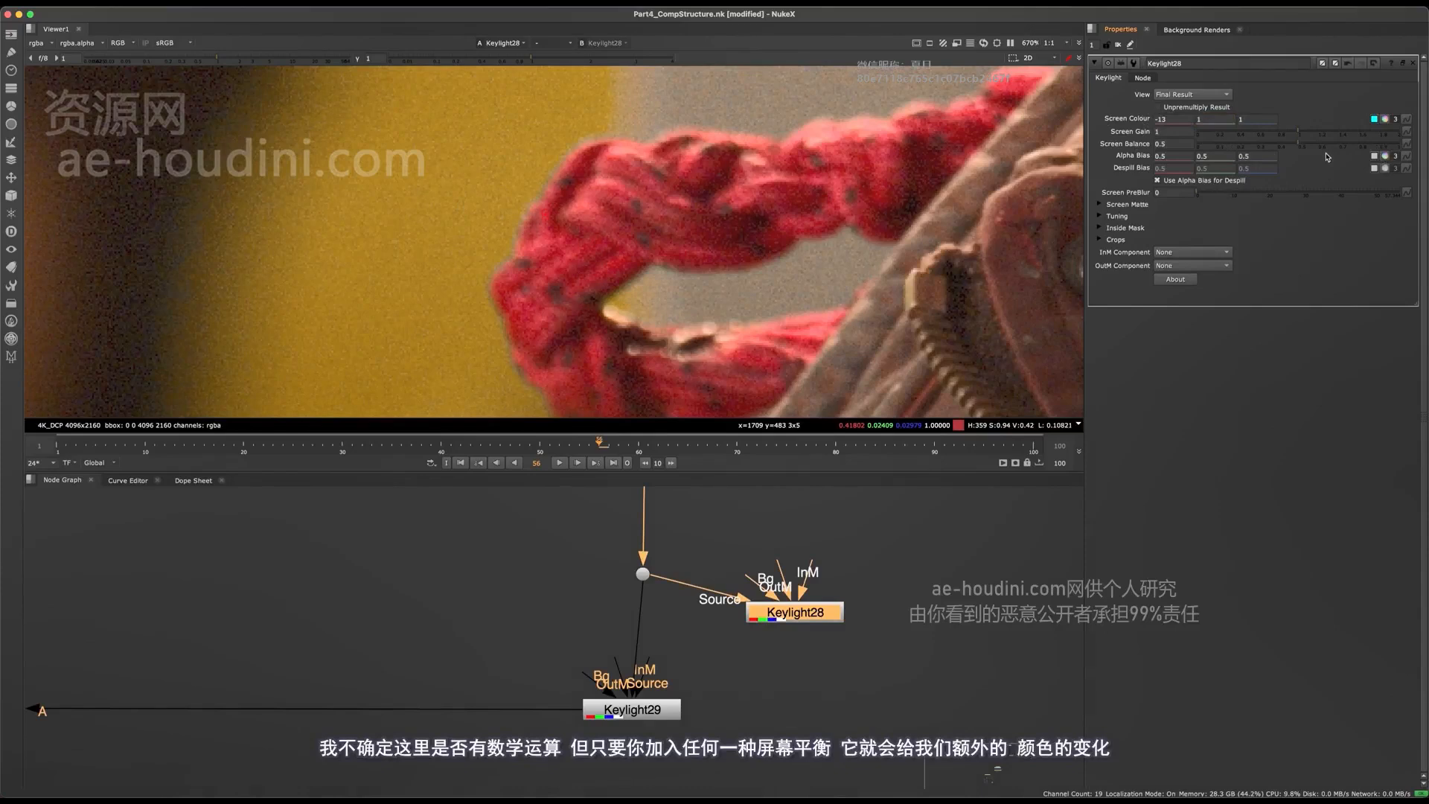
pyautogui.click(1362, 144)
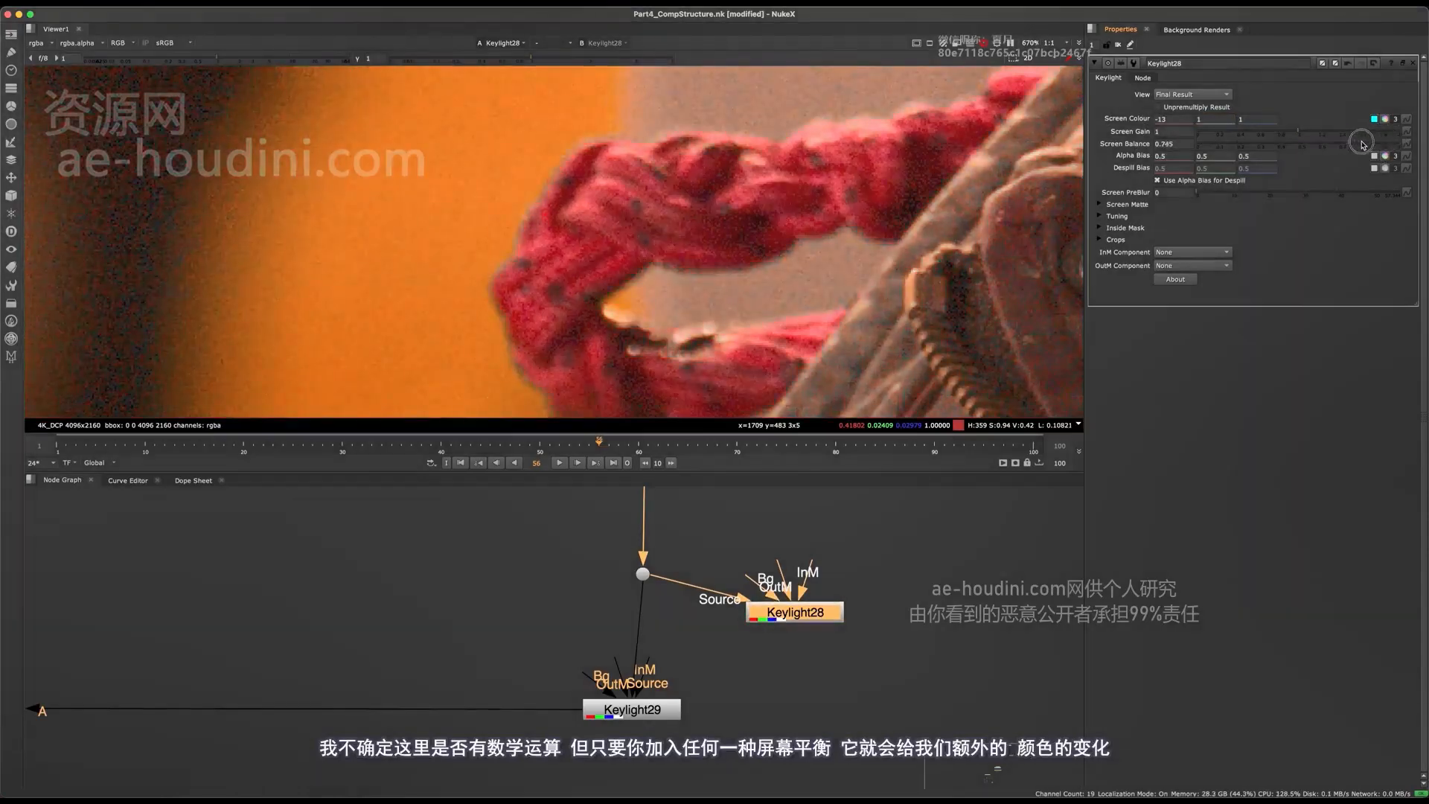
pyautogui.moveTo(1362, 144); pyautogui.dragTo(1316, 142)
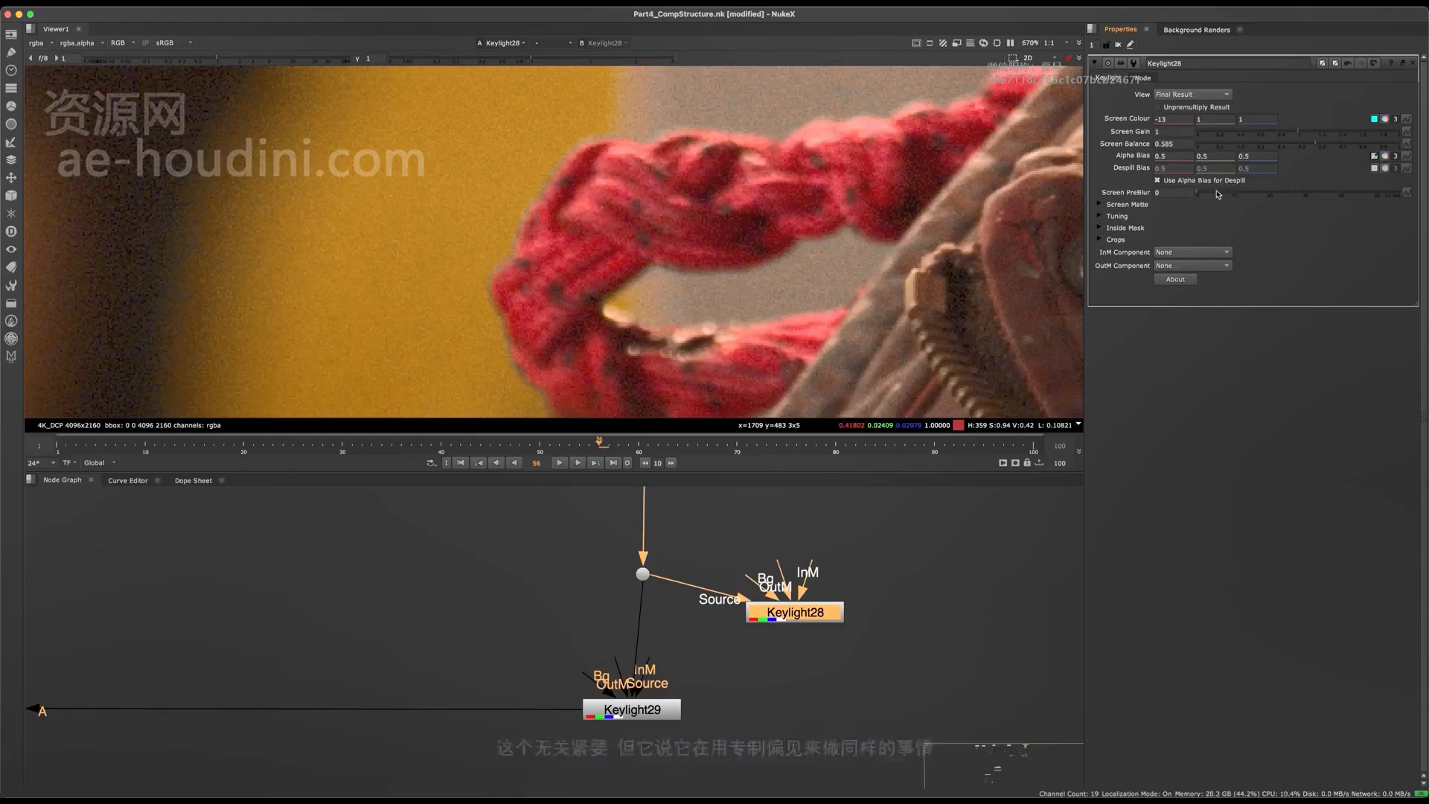
# Sample the red cord into Keylight28's Alpha Bias, about 0.537, 0.021, 0.031, and reset Screen Balance to 0.5.
pyautogui.scroll(3, 570, 251)
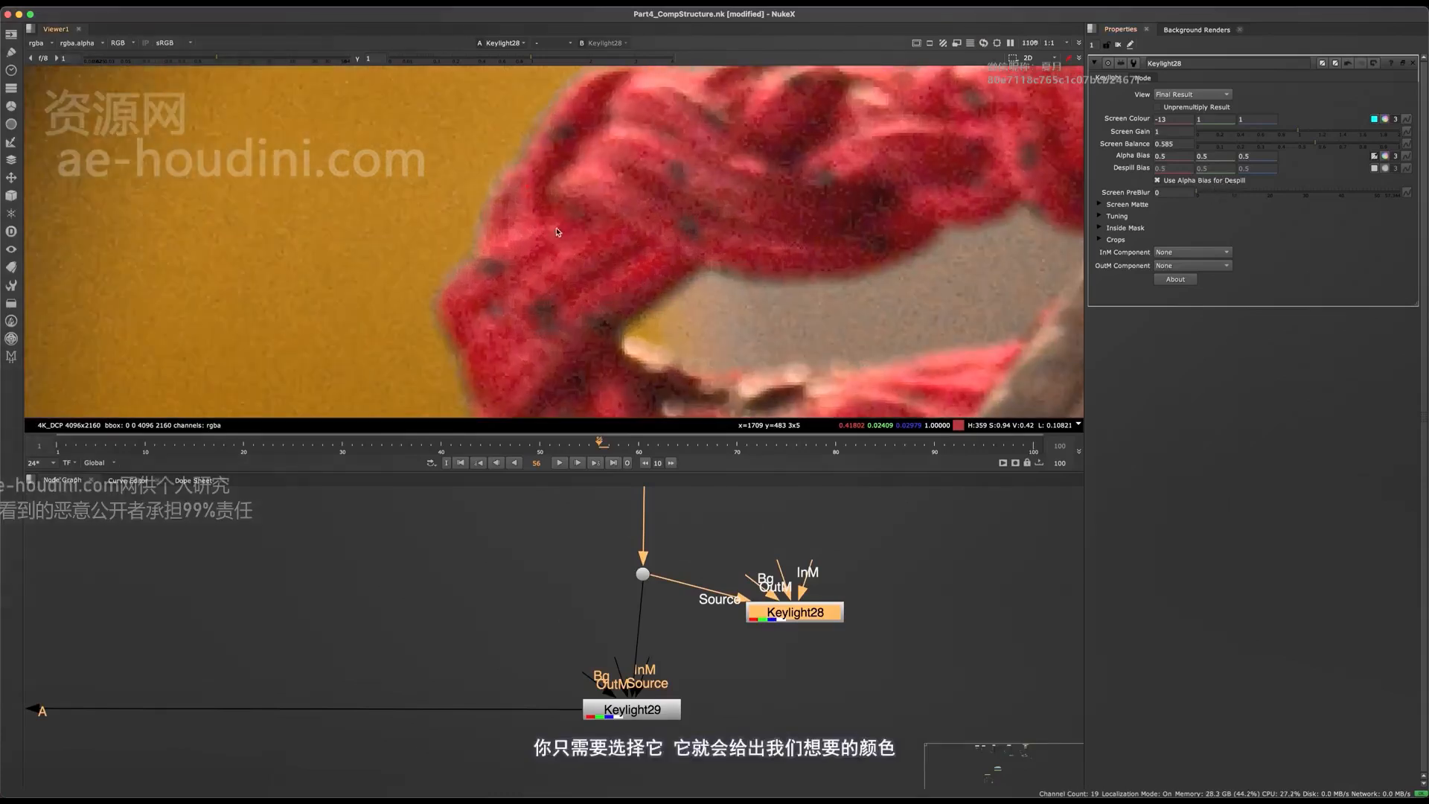
pyautogui.keyDown('super'); pyautogui.click(558, 228); pyautogui.keyUp('super')
pyautogui.scroll(-5, 583, 239)
pyautogui.scroll(5, 669, 212)
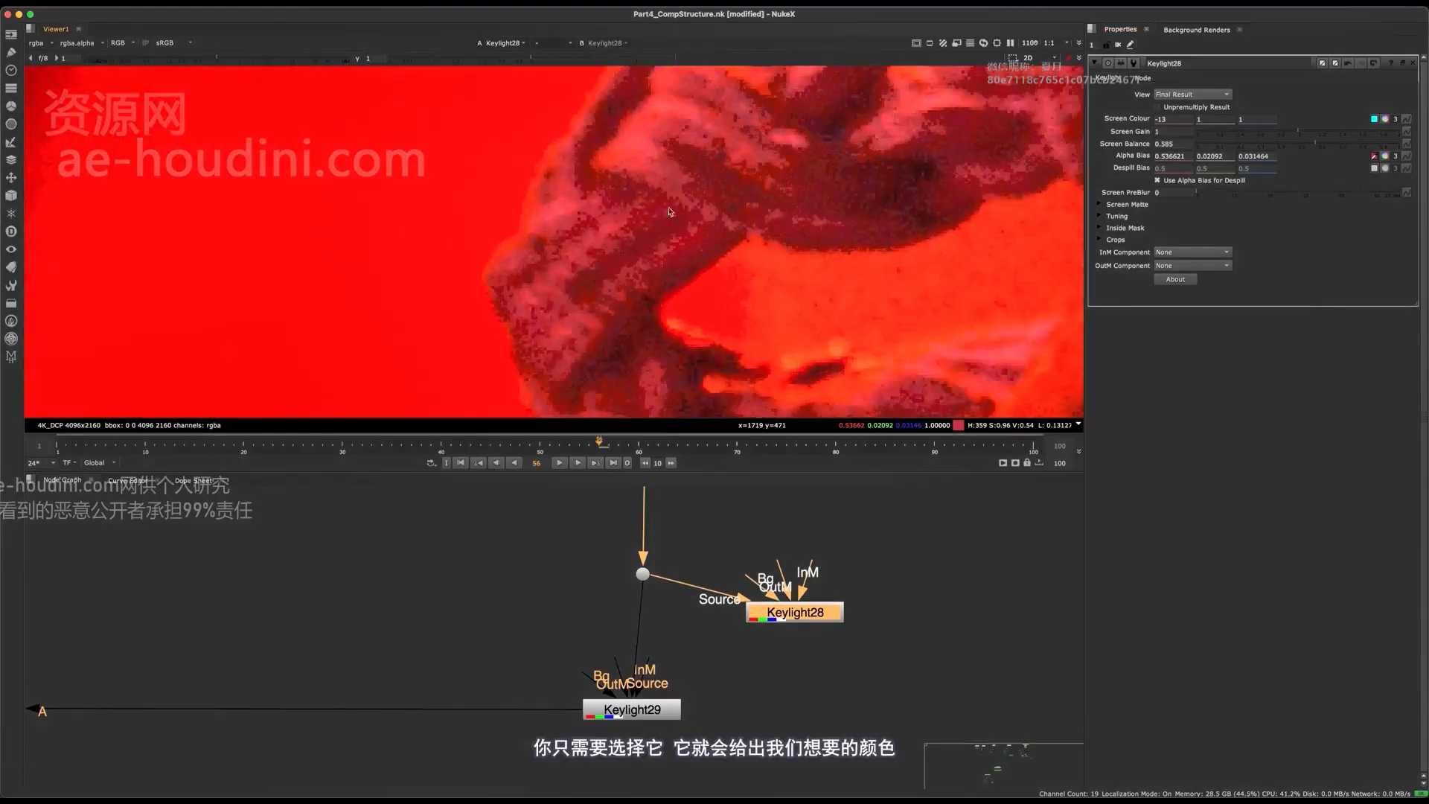
pyautogui.click(1296, 141)
# Raise Keylight28's Screen Colour red to -2 and inspect the cord against its background.
pyautogui.click(1162, 119)
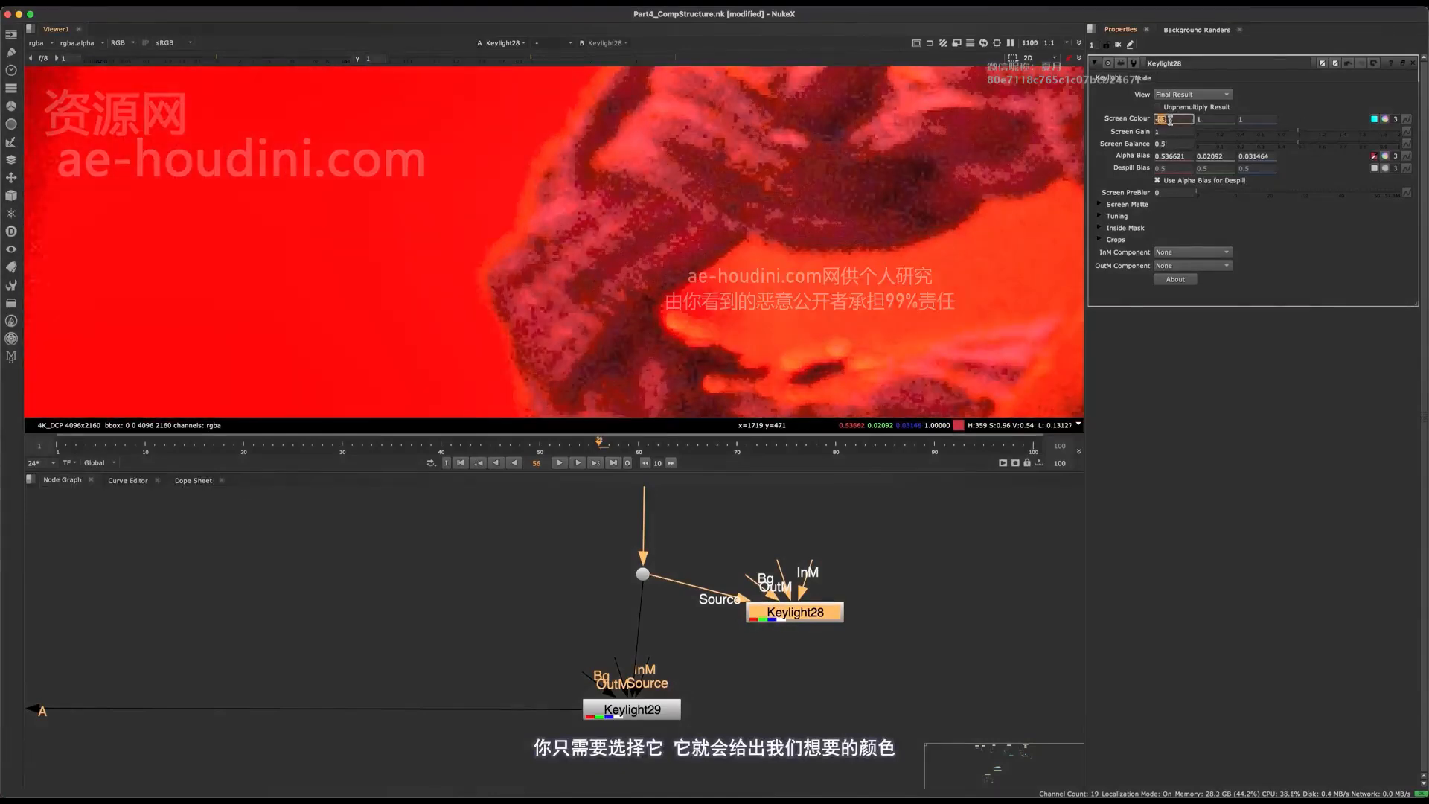
pyautogui.press('Up')
pyautogui.press('Up')
pyautogui.press('Up')
pyautogui.press('Up')
pyautogui.keyDown('super'); pyautogui.moveTo(1166, 119); pyautogui.dragTo(1175, 122); pyautogui.keyUp('super')
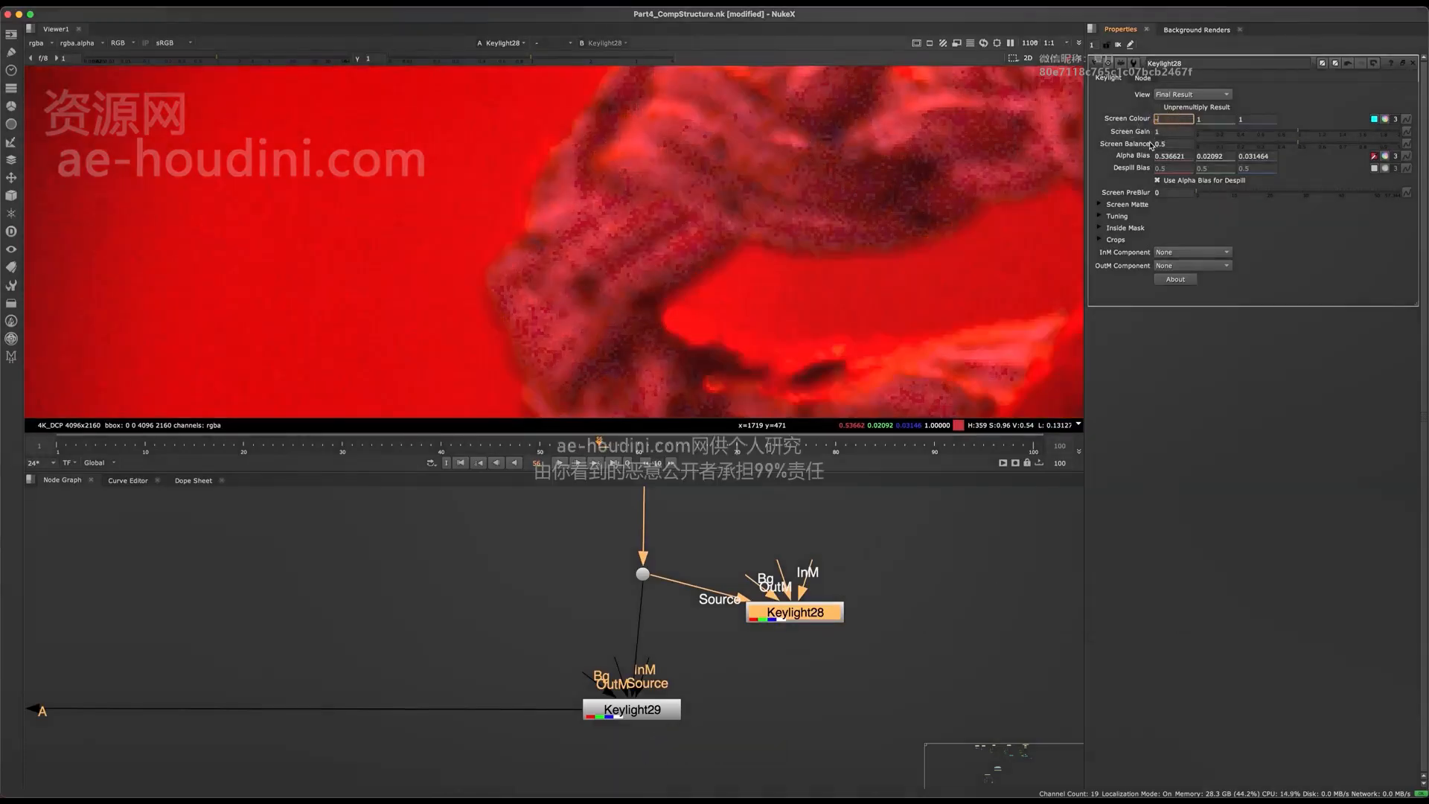
pyautogui.scroll(-4, 658, 222)
pyautogui.scroll(-3, 658, 222)
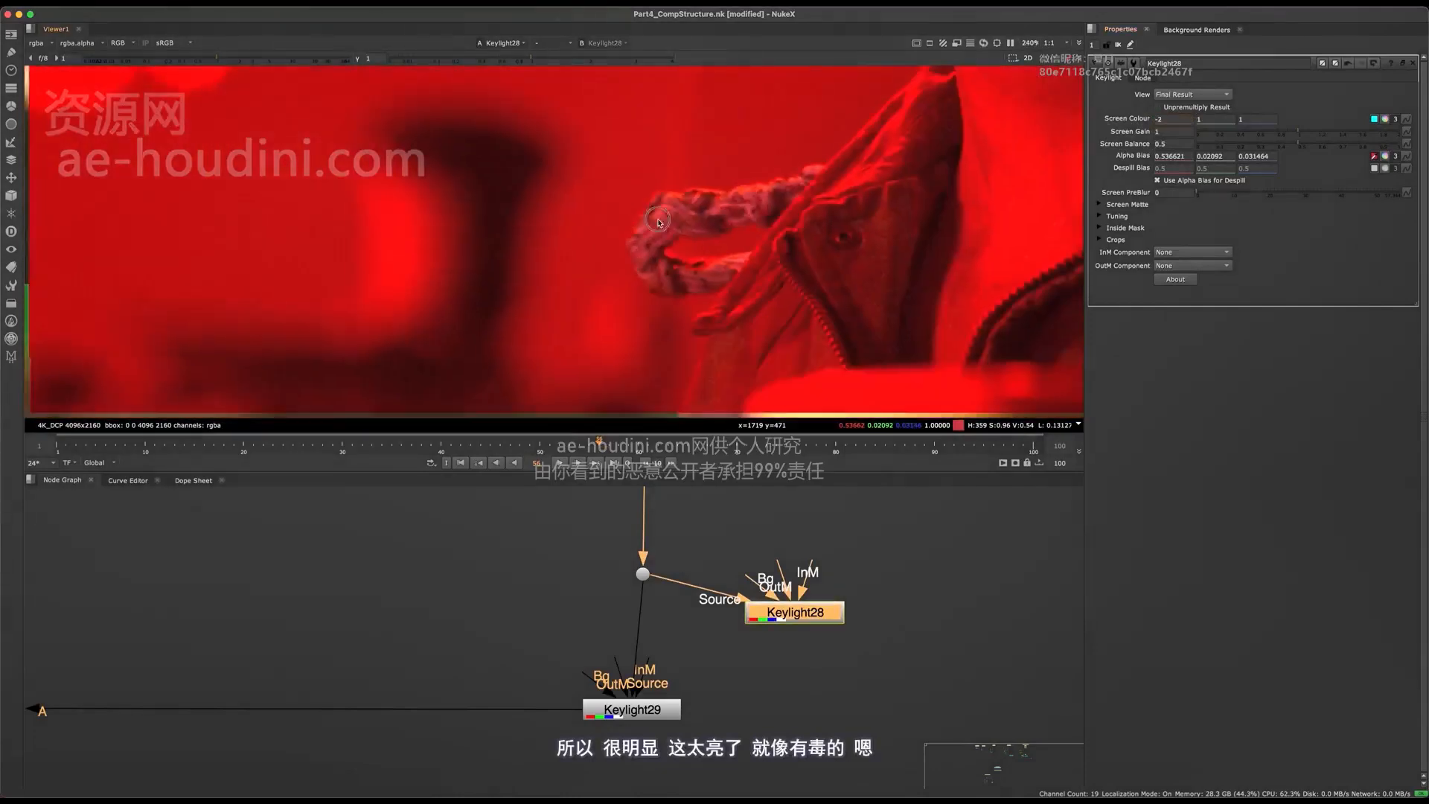
pyautogui.scroll(3, 658, 222)
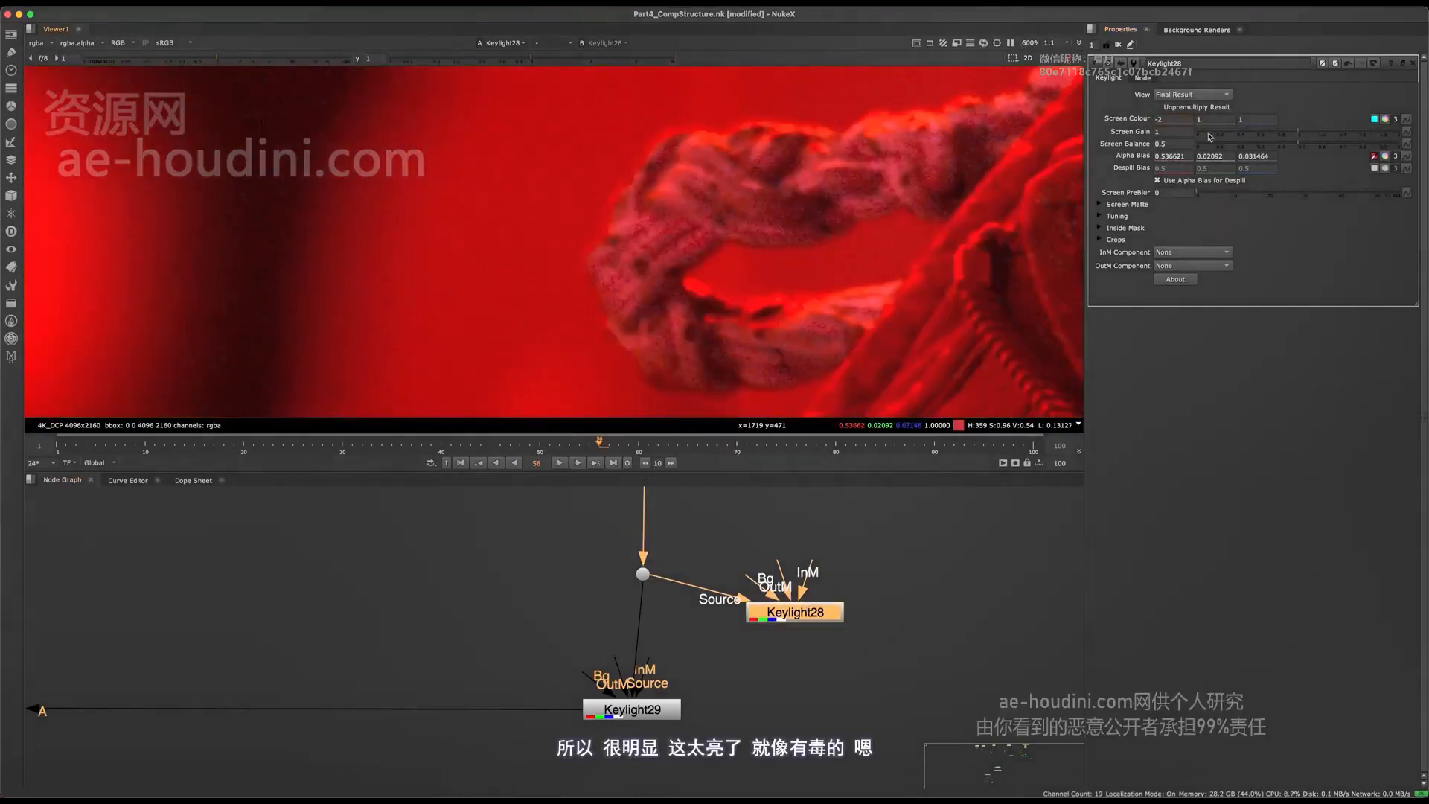
# Set Keylight28's Screen Colour blue to 0 and fine-tune red to about -1.9.
pyautogui.doubleClick(1241, 119)
pyautogui.write('0')
pyautogui.press('Return')
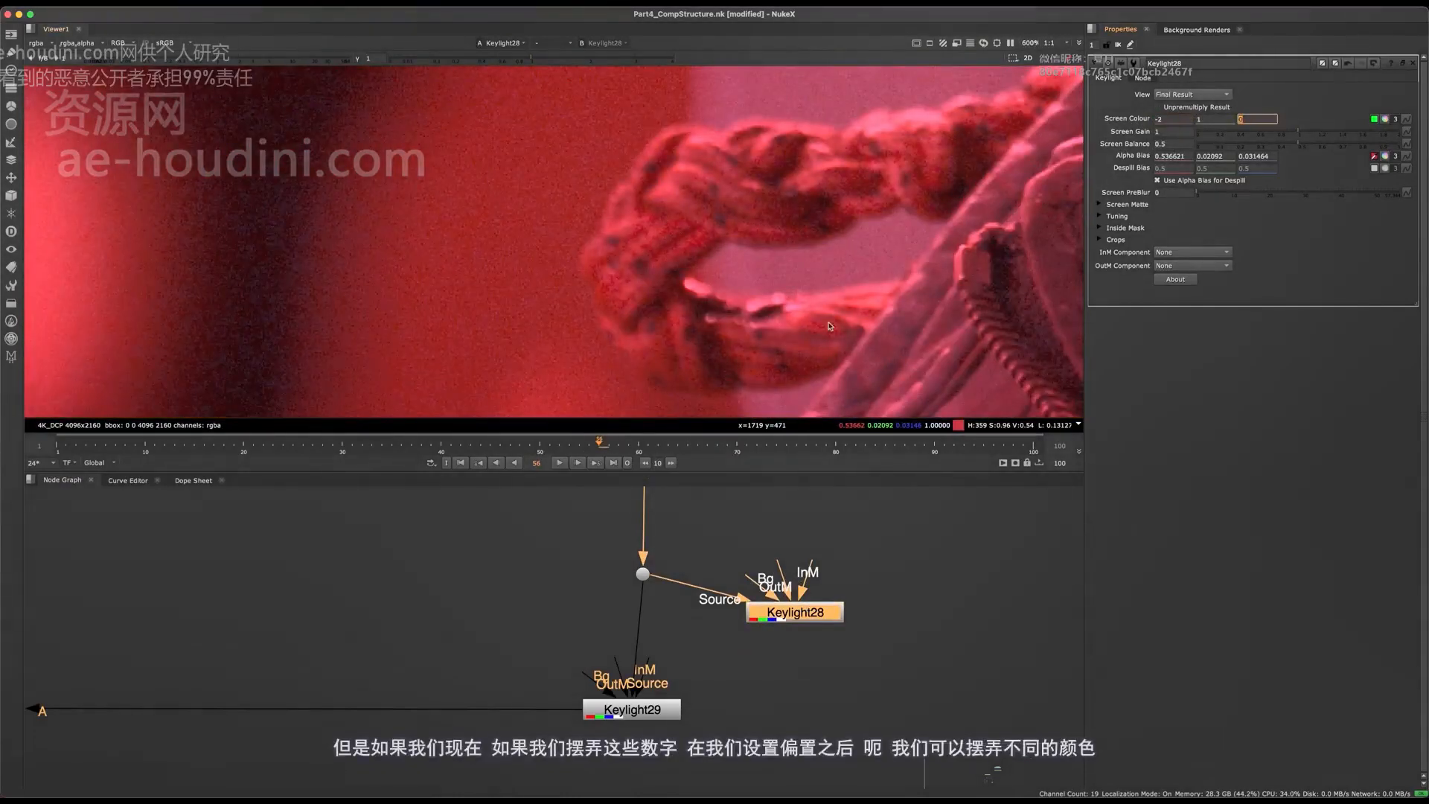
pyautogui.click(1174, 118)
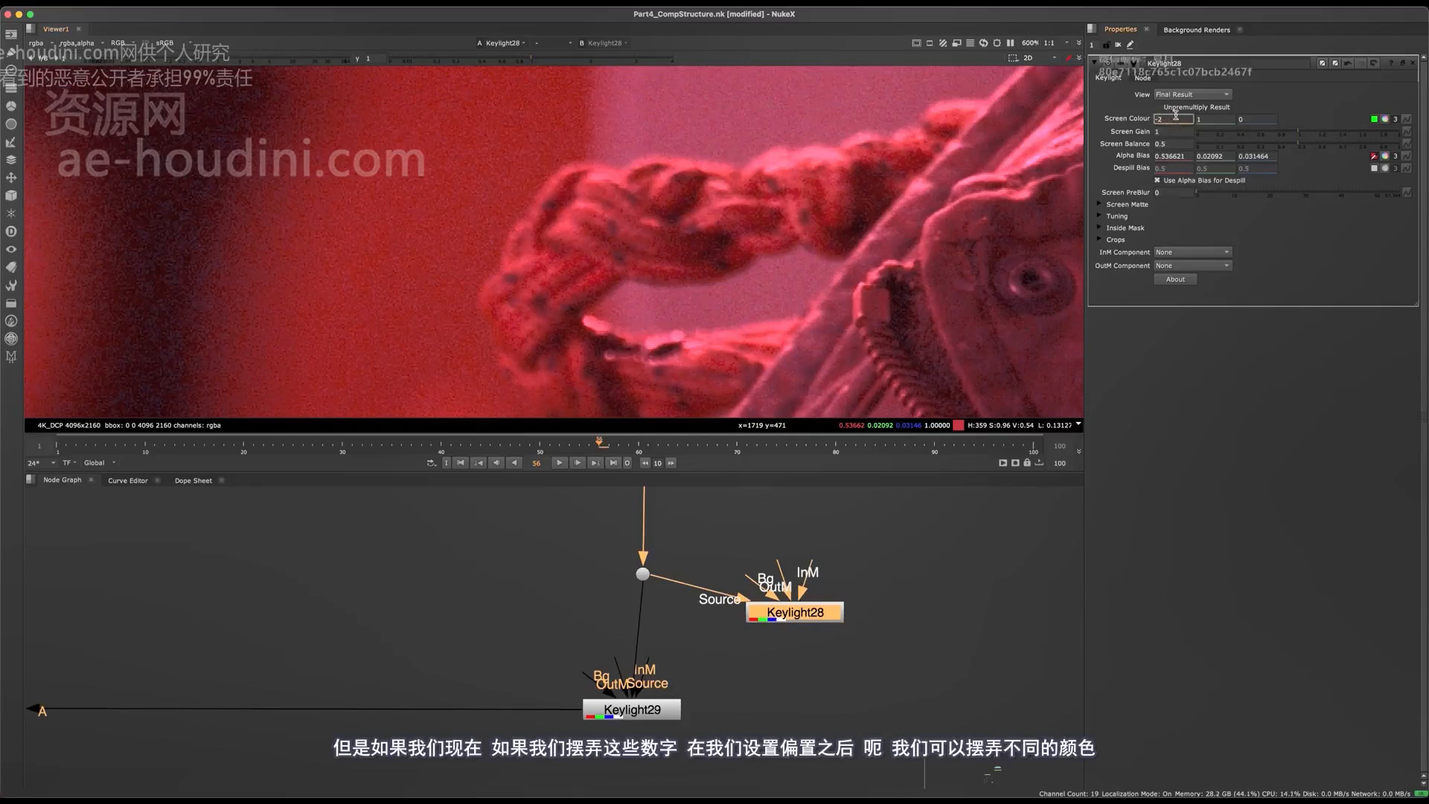
pyautogui.press('Up')
pyautogui.press('Up')
pyautogui.press('Up')
pyautogui.press('Up')
pyautogui.press('Up')
pyautogui.press('Up')
pyautogui.press('Up')
pyautogui.press('Up')
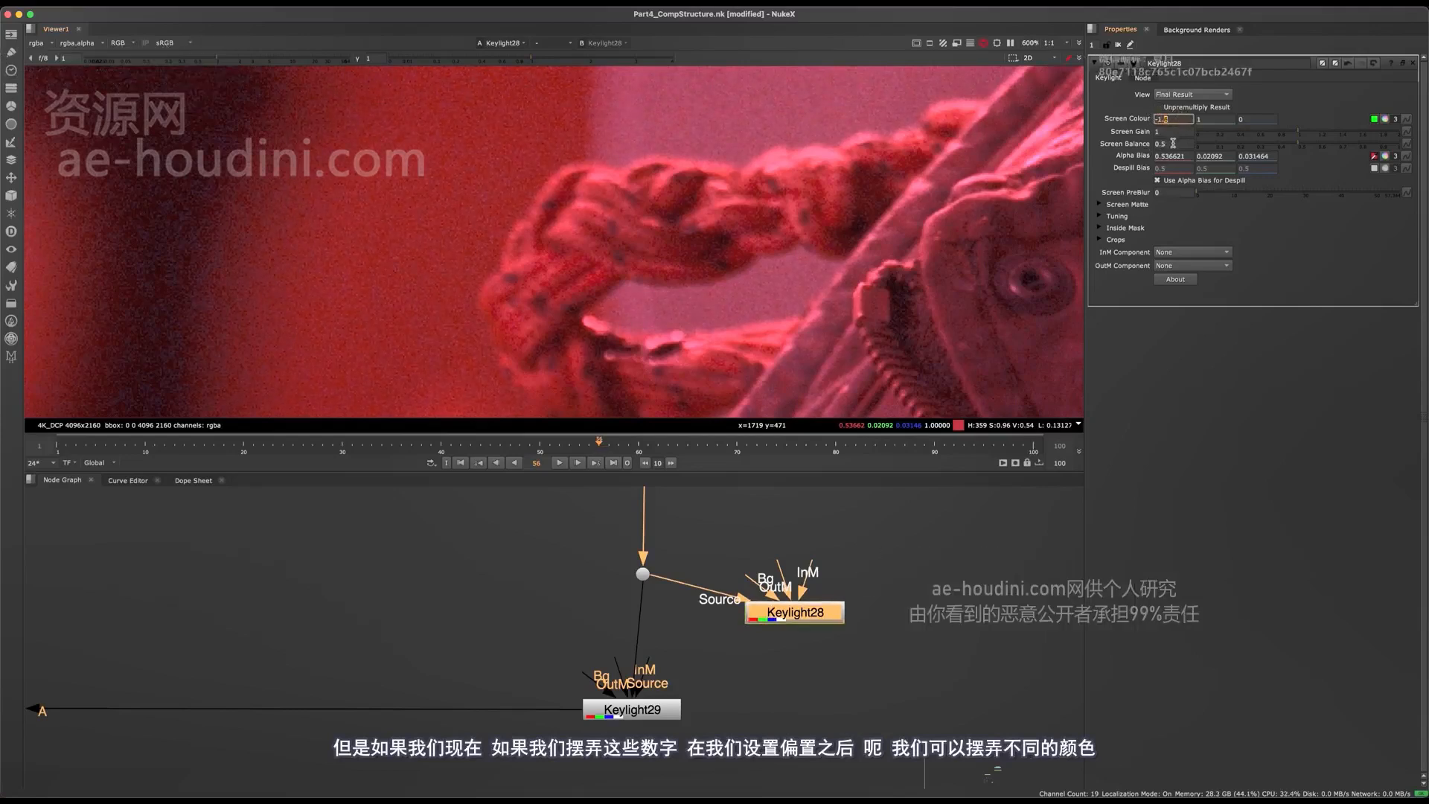
pyautogui.press('Down')
pyautogui.press('Down')
# Compare the outputs and properties of Keylight29 and Keylight28 on the cord.
pyautogui.click(593, 717)
pyautogui.press('1')
pyautogui.moveTo(636, 712); pyautogui.dragTo(655, 710)
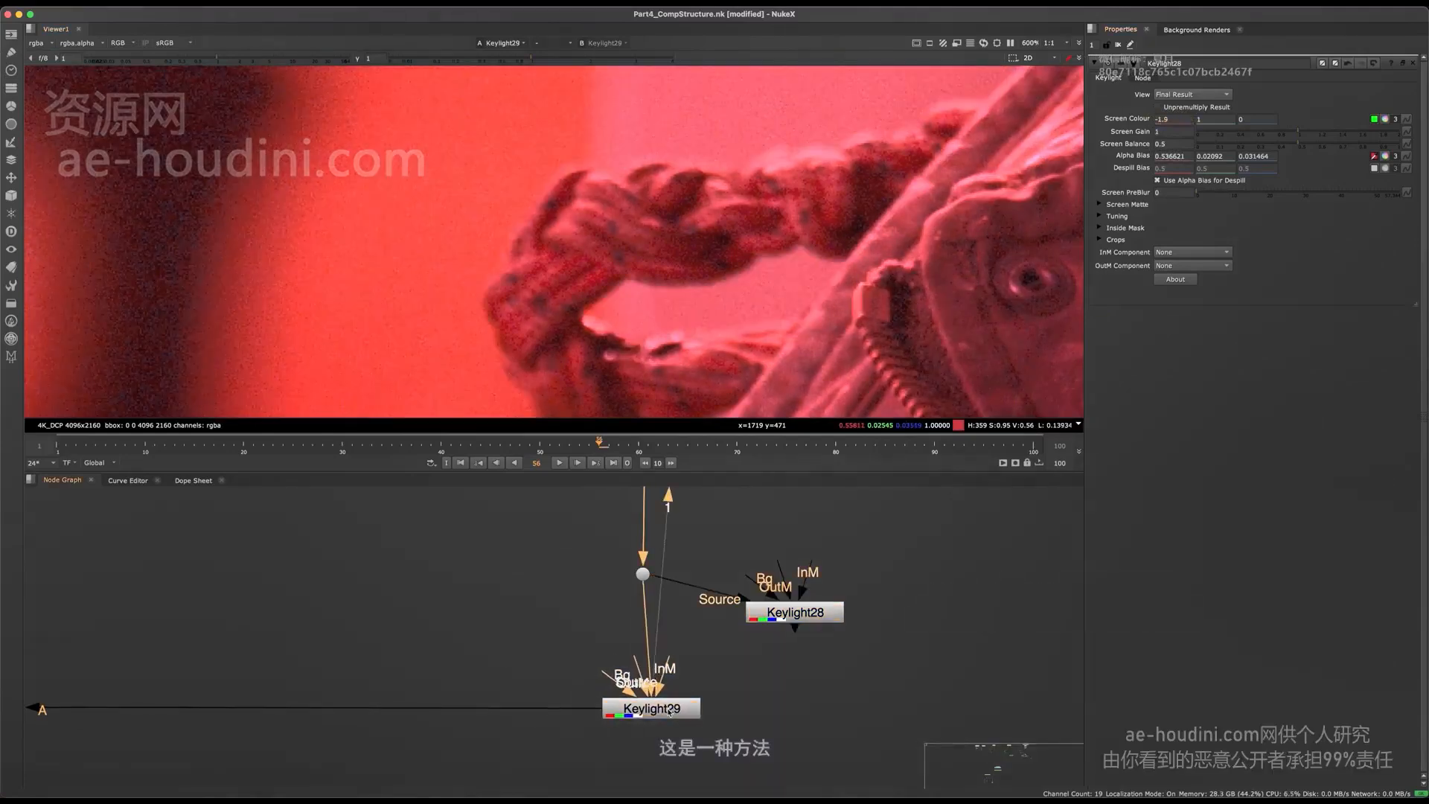
pyautogui.doubleClick(655, 711)
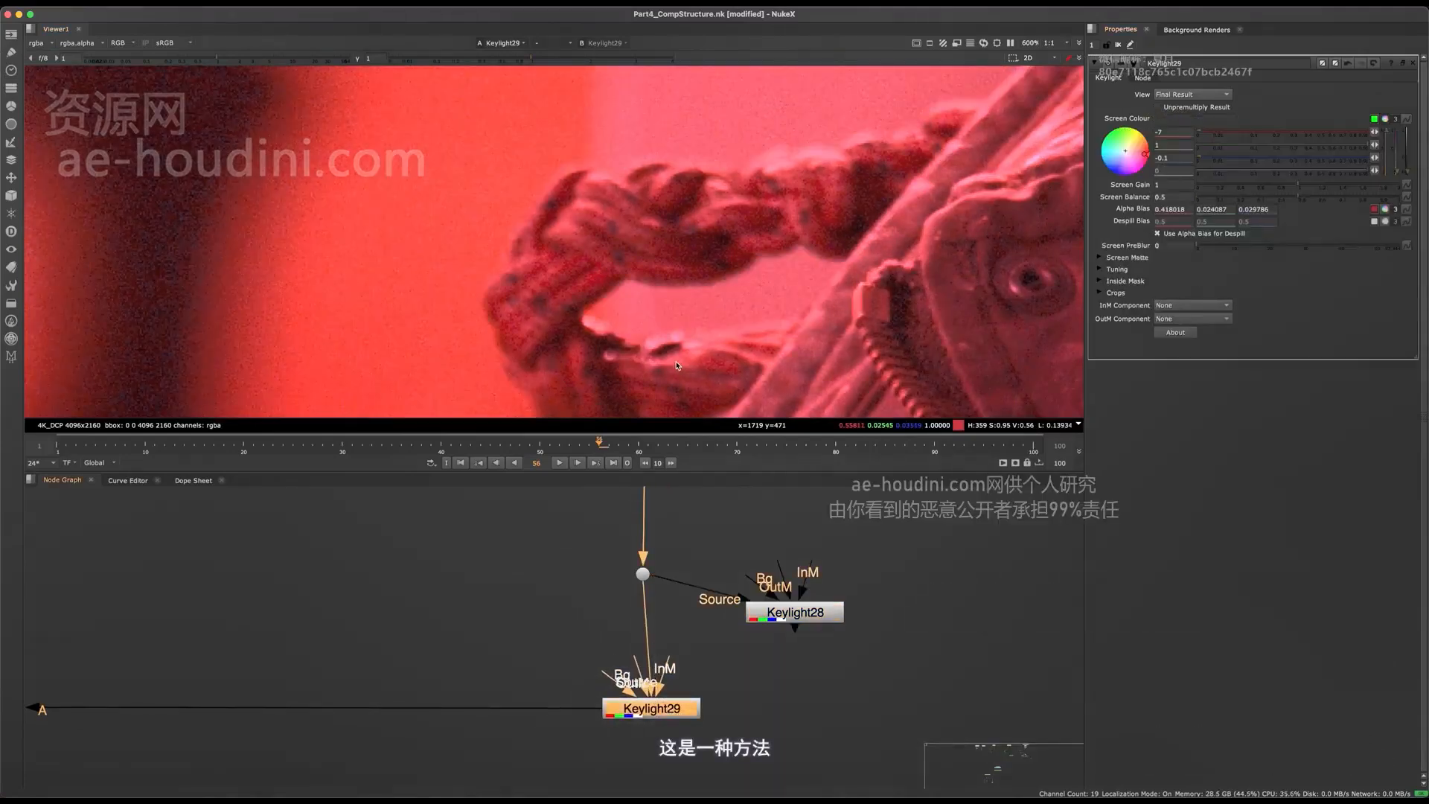
pyautogui.click(792, 613)
pyautogui.press('1')
pyautogui.doubleClick(793, 615)
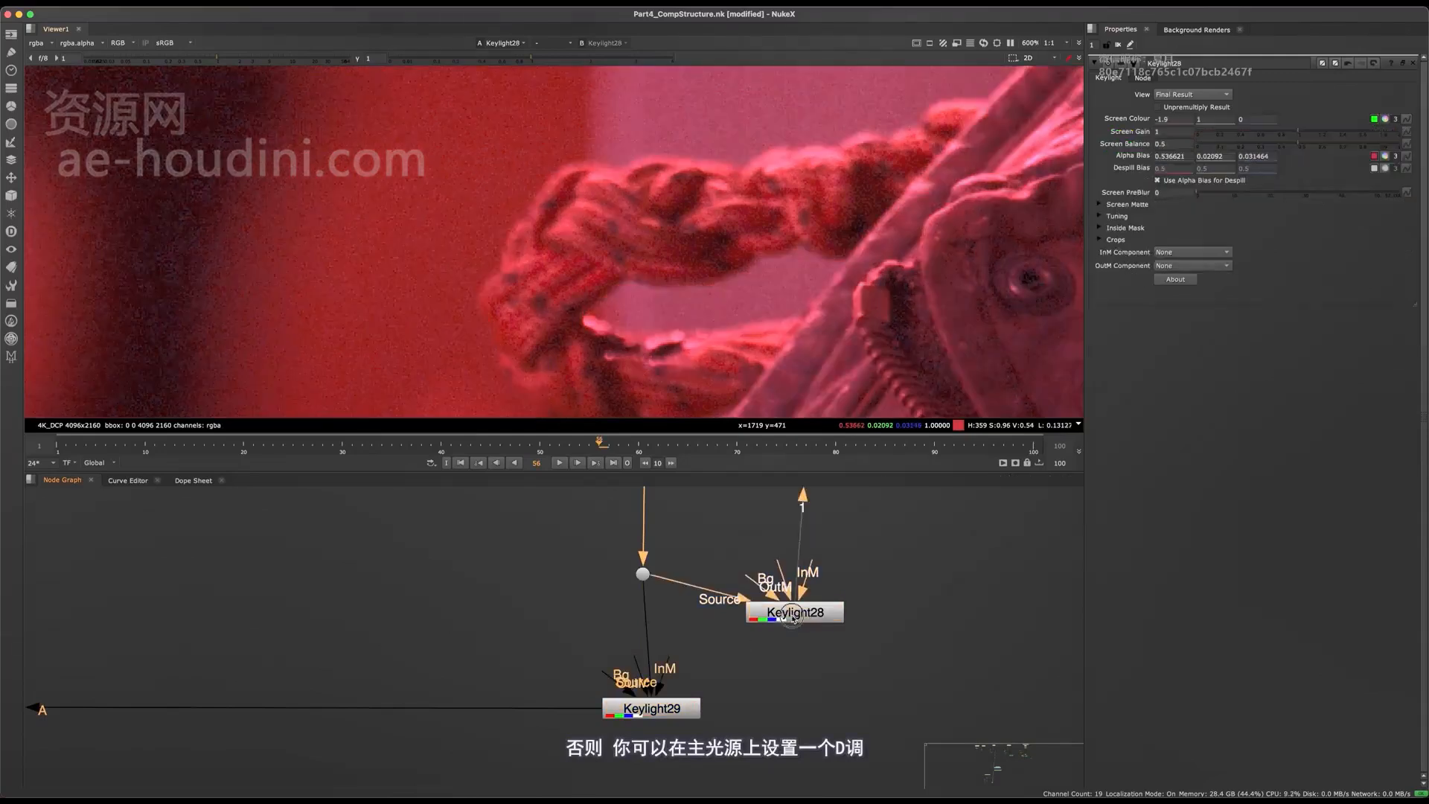
# Add a third default Keylight node with its Source fed from the dot and view its output.
pyautogui.press('Tab')
pyautogui.write('keylight')
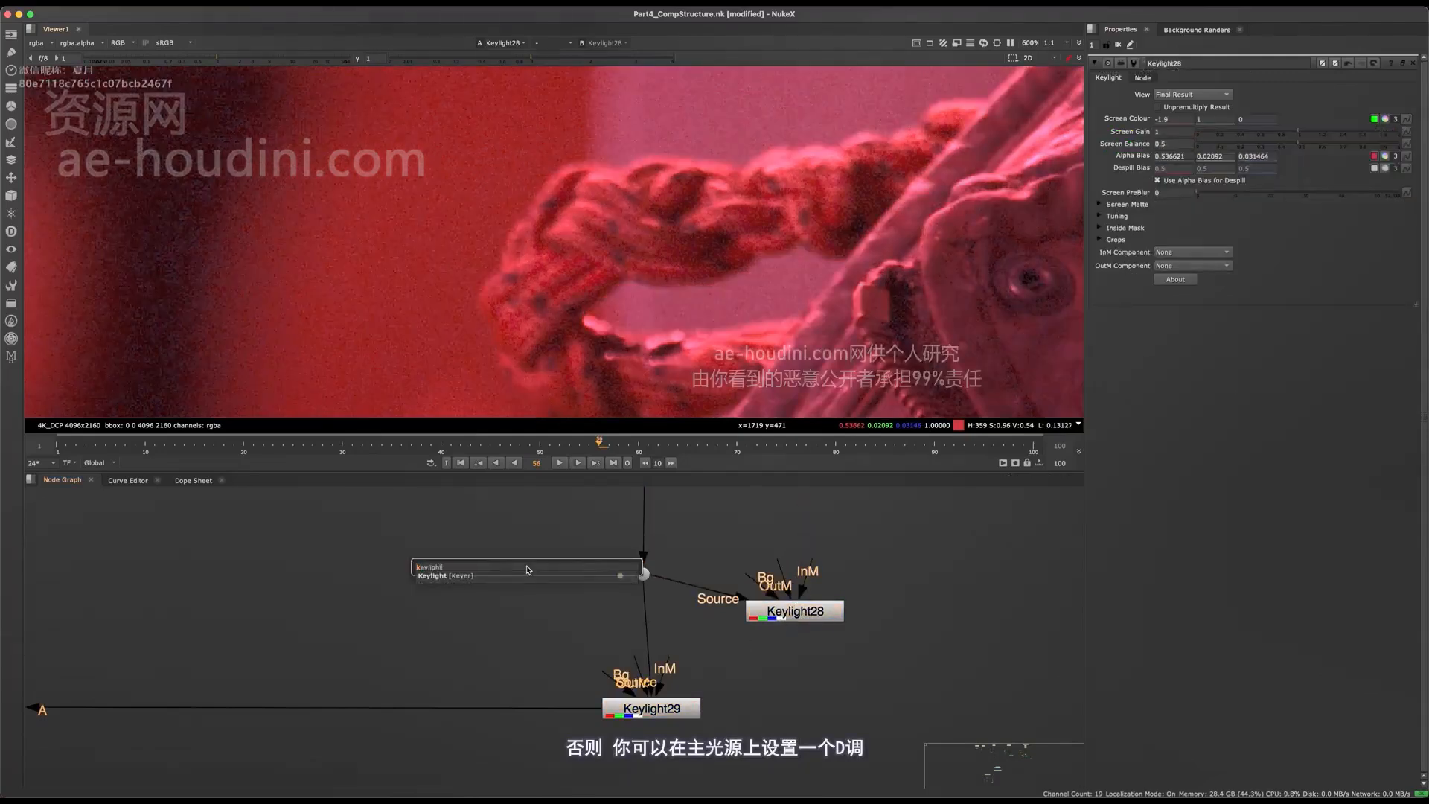
pyautogui.press('Return')
pyautogui.press('1')
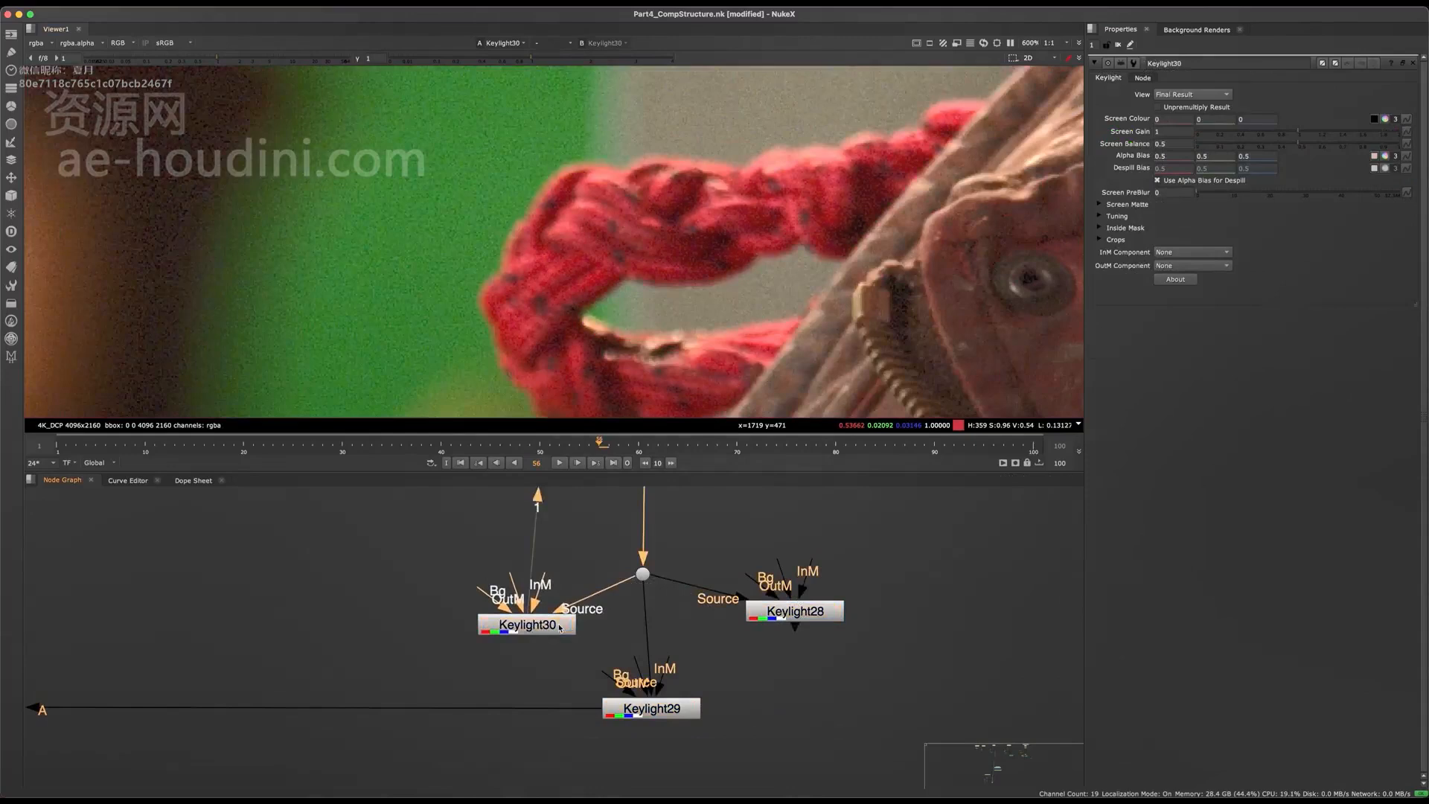
# Set Keylight30's Screen Colour green to 1 and red to -11, and inspect the cord's edge.
pyautogui.click(1217, 122)
pyautogui.write('1')
pyautogui.press('Return')
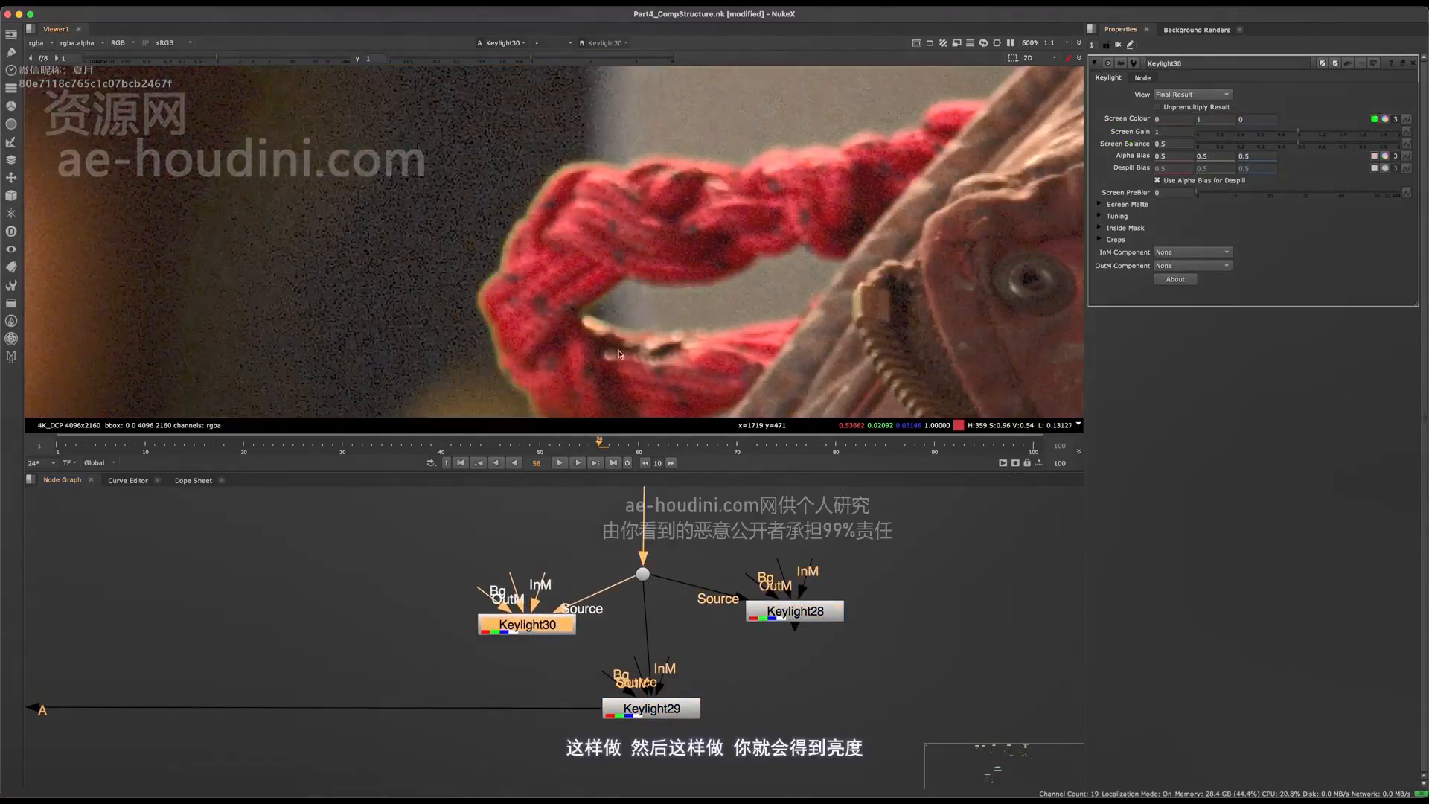
pyautogui.scroll(-2, 600, 271)
pyautogui.click(1192, 119)
pyautogui.write('-1')
pyautogui.press('Return')
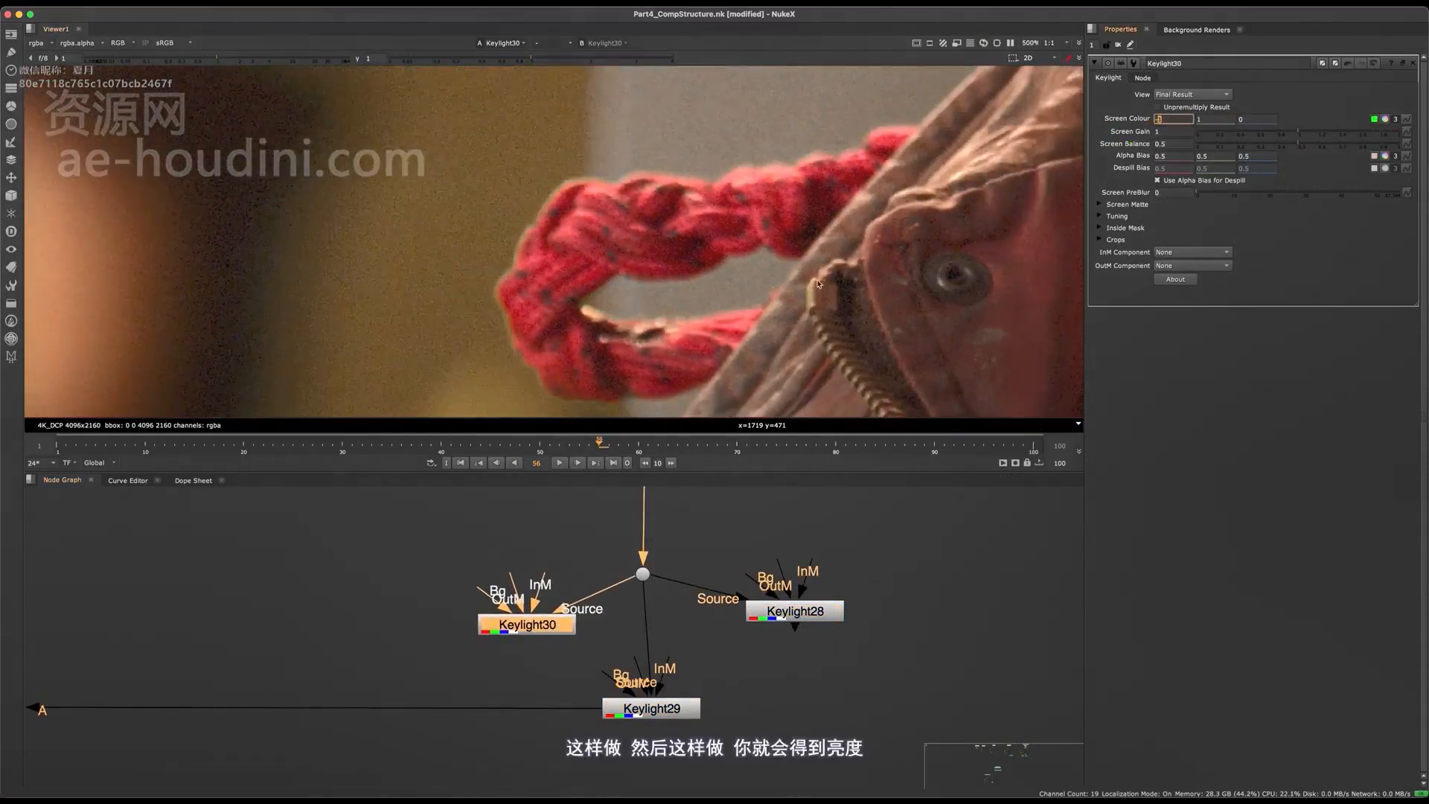
pyautogui.doubleClick(1163, 120)
pyautogui.write('-5')
pyautogui.press('Return')
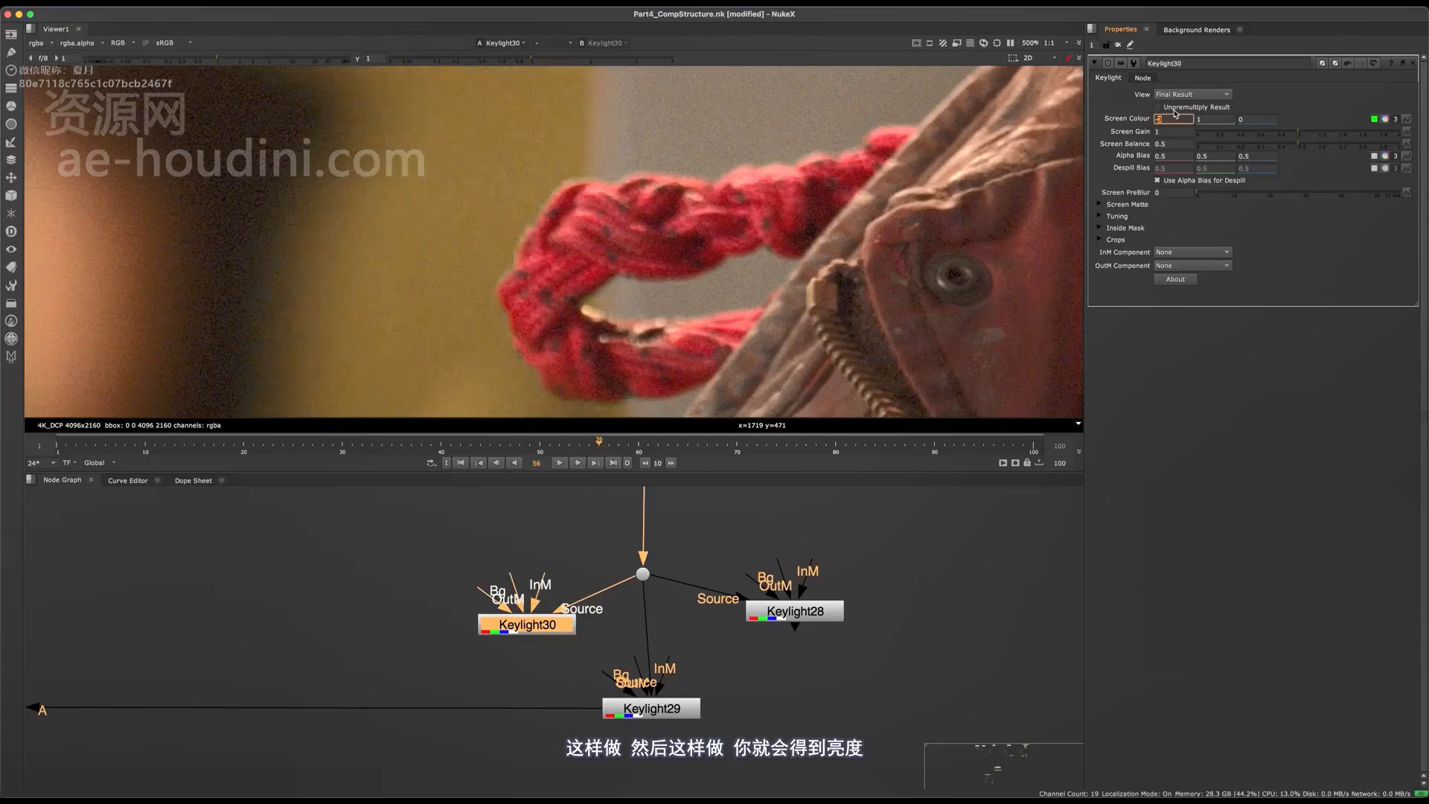
pyautogui.scroll(4, 644, 276)
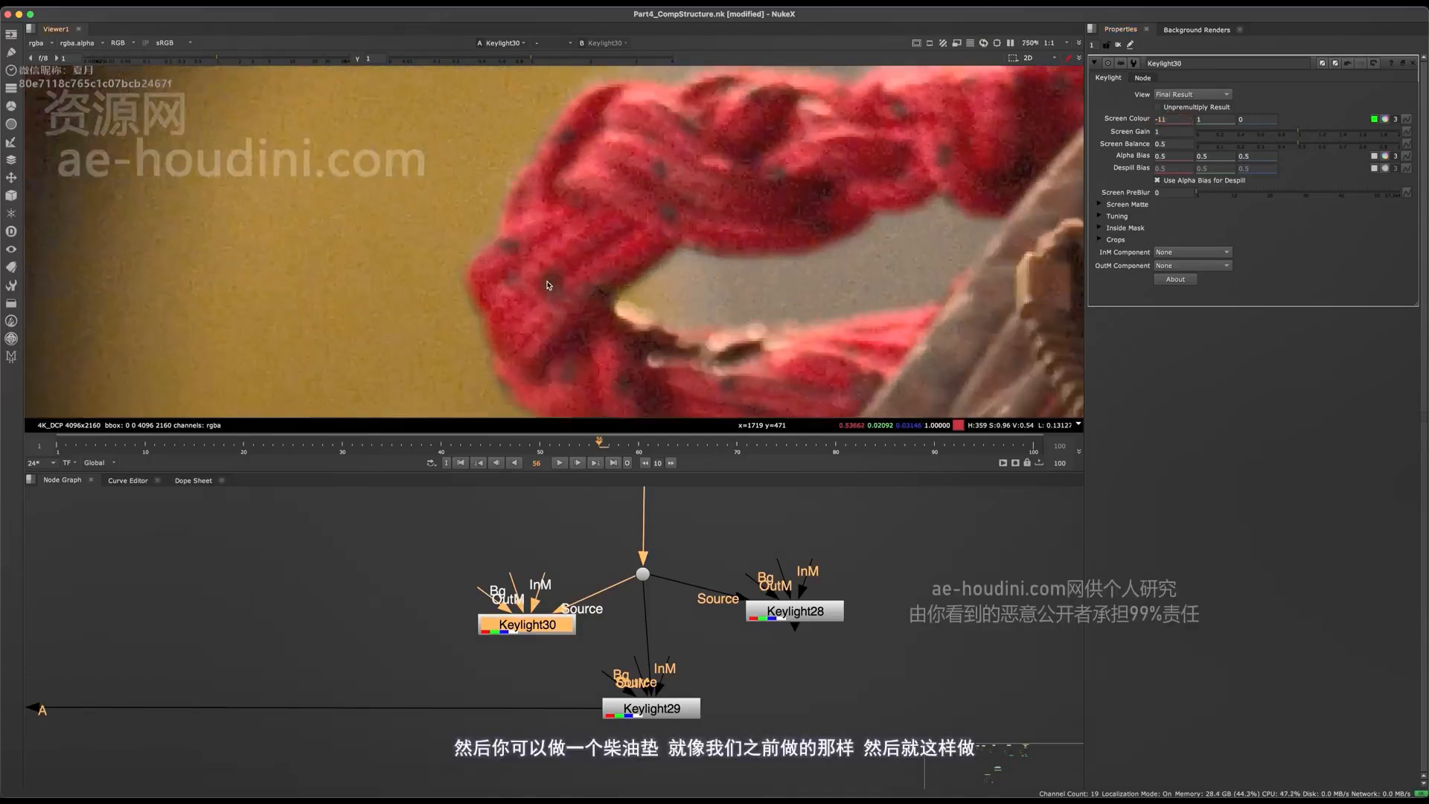
pyautogui.scroll(2, 534, 241)
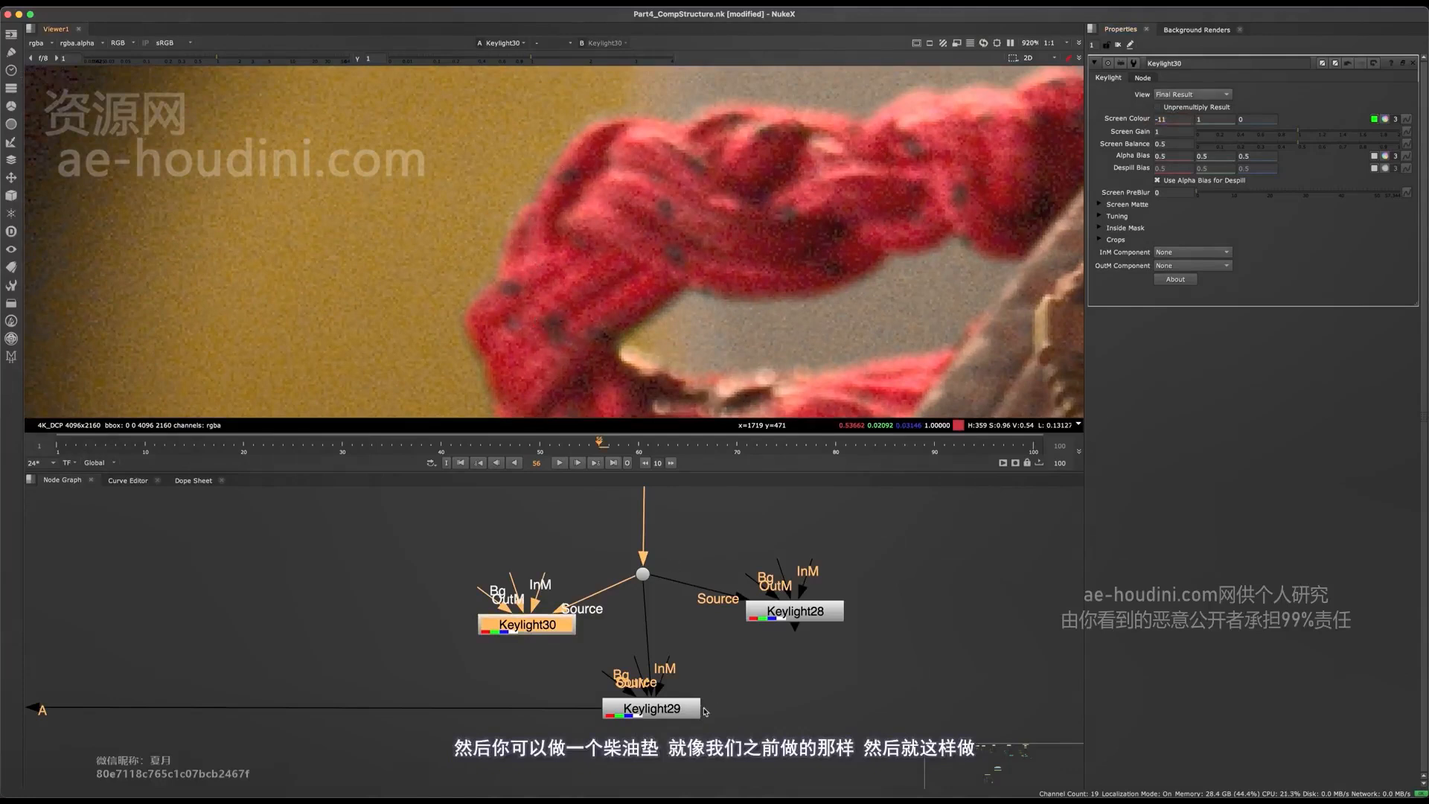
# Add a DespillMadness node beside the Keylights, connect its img input to the dot and view its output.
pyautogui.click(605, 624)
pyautogui.press('Tab')
pyautogui.write('desp9')
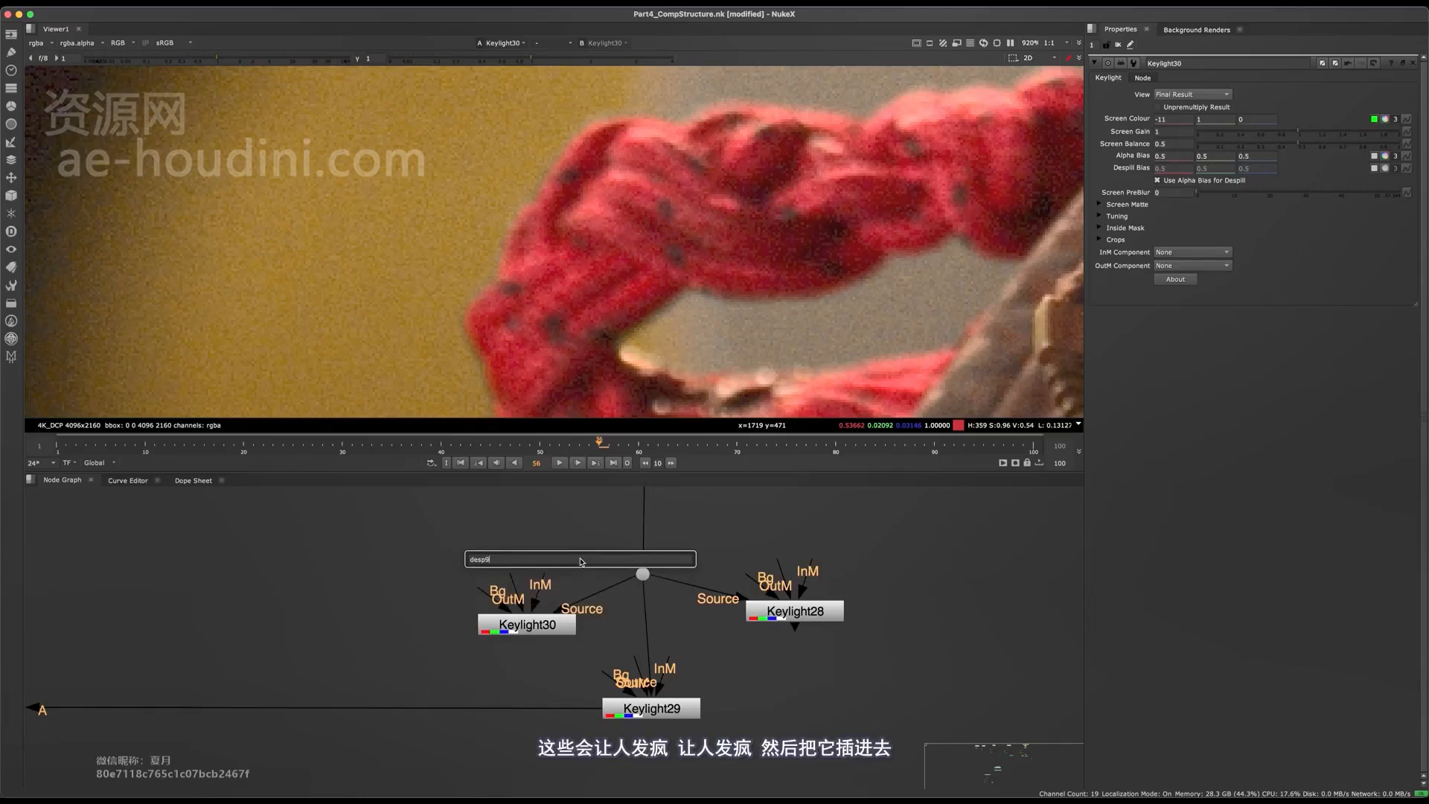
pyautogui.press('BackSpace')
pyautogui.press('Down')
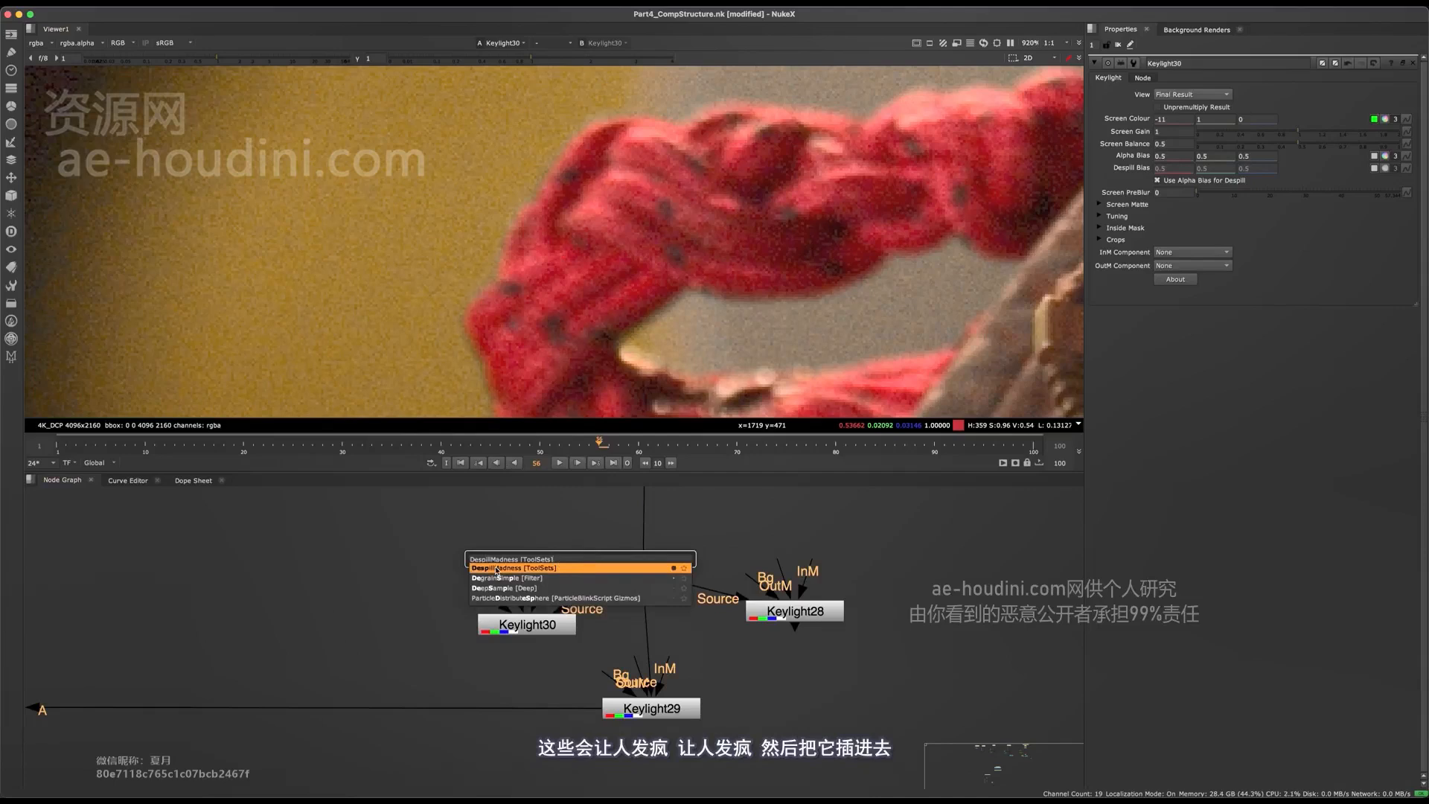
pyautogui.press('Return')
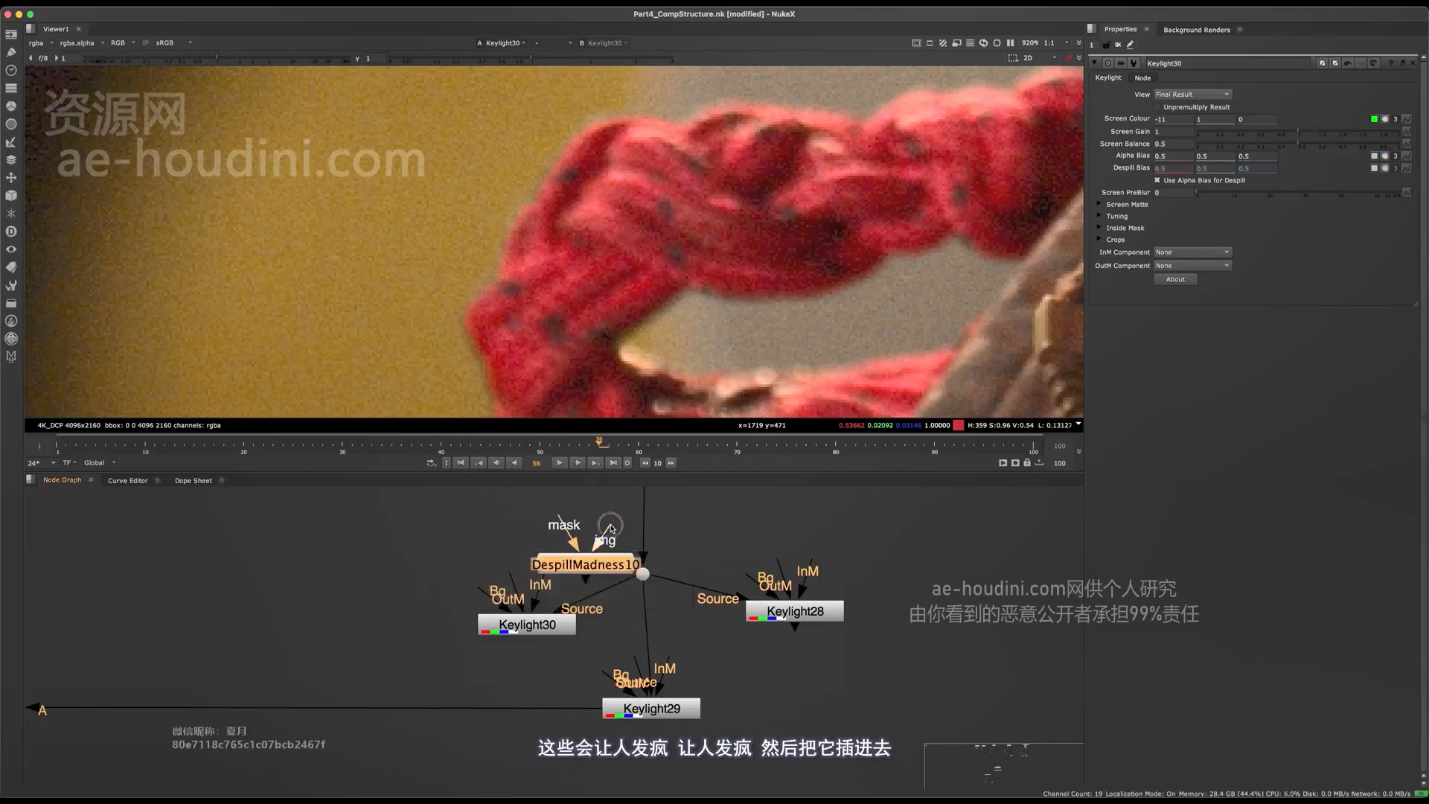
pyautogui.moveTo(588, 564); pyautogui.dragTo(365, 586)
pyautogui.press('1')
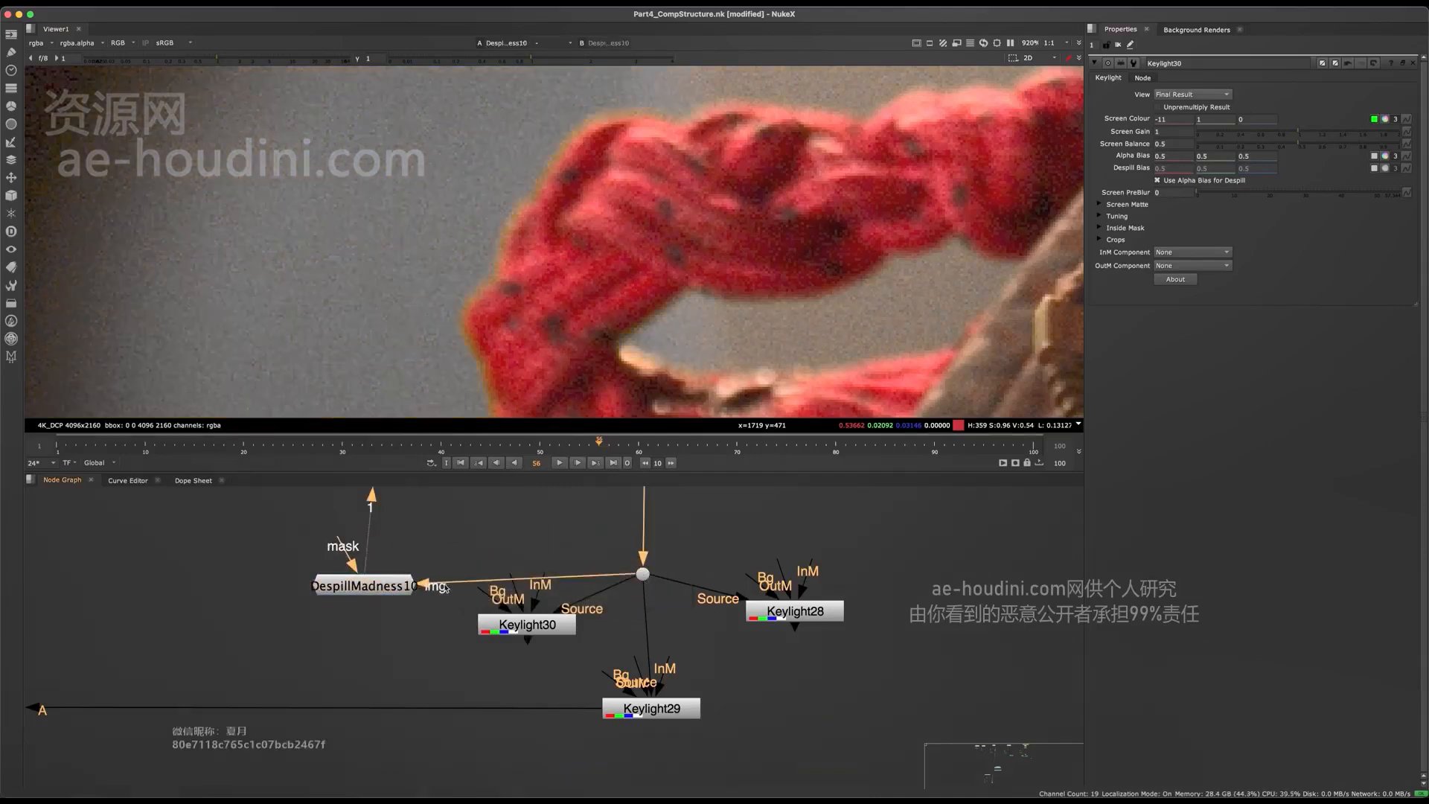
# Set the DespillMadness node's despill algorithm to double red average.
pyautogui.doubleClick(406, 586)
pyautogui.click(1208, 108)
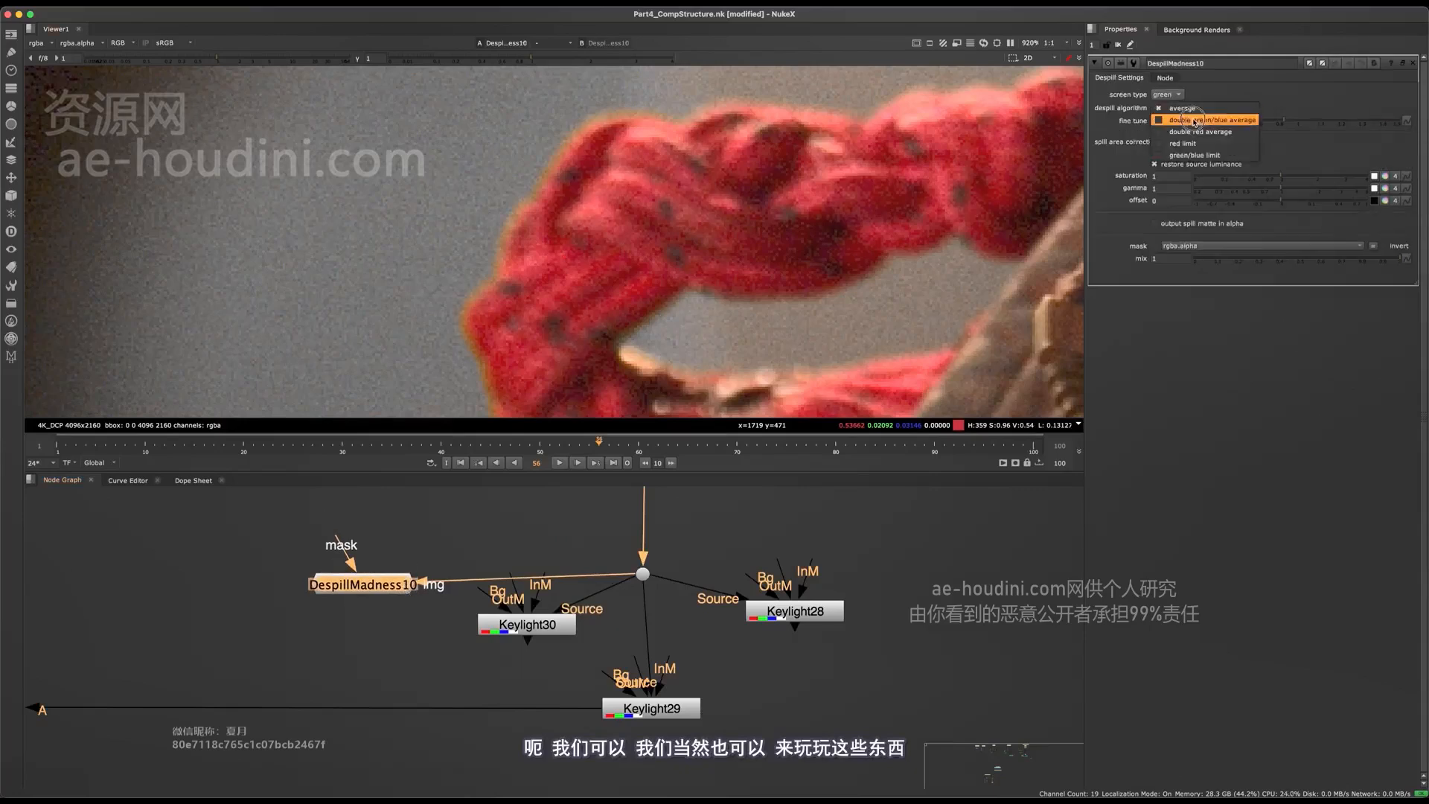
pyautogui.click(1210, 119)
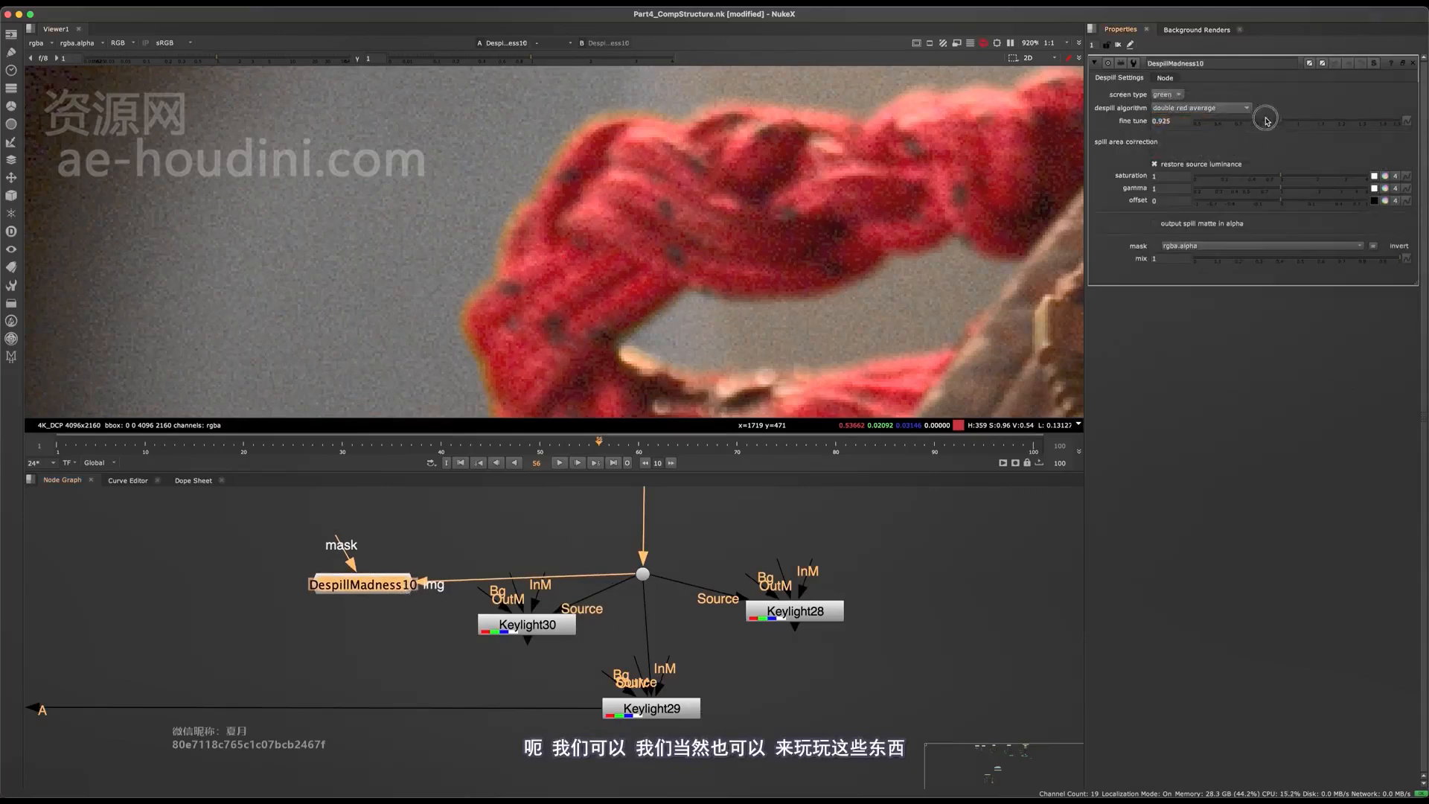
# Try the red limit despill algorithm on the DespillMadness node with fine tune at 0.98.
pyautogui.moveTo(1266, 121); pyautogui.dragTo(1342, 117)
pyautogui.click(1206, 108)
pyautogui.click(1202, 118)
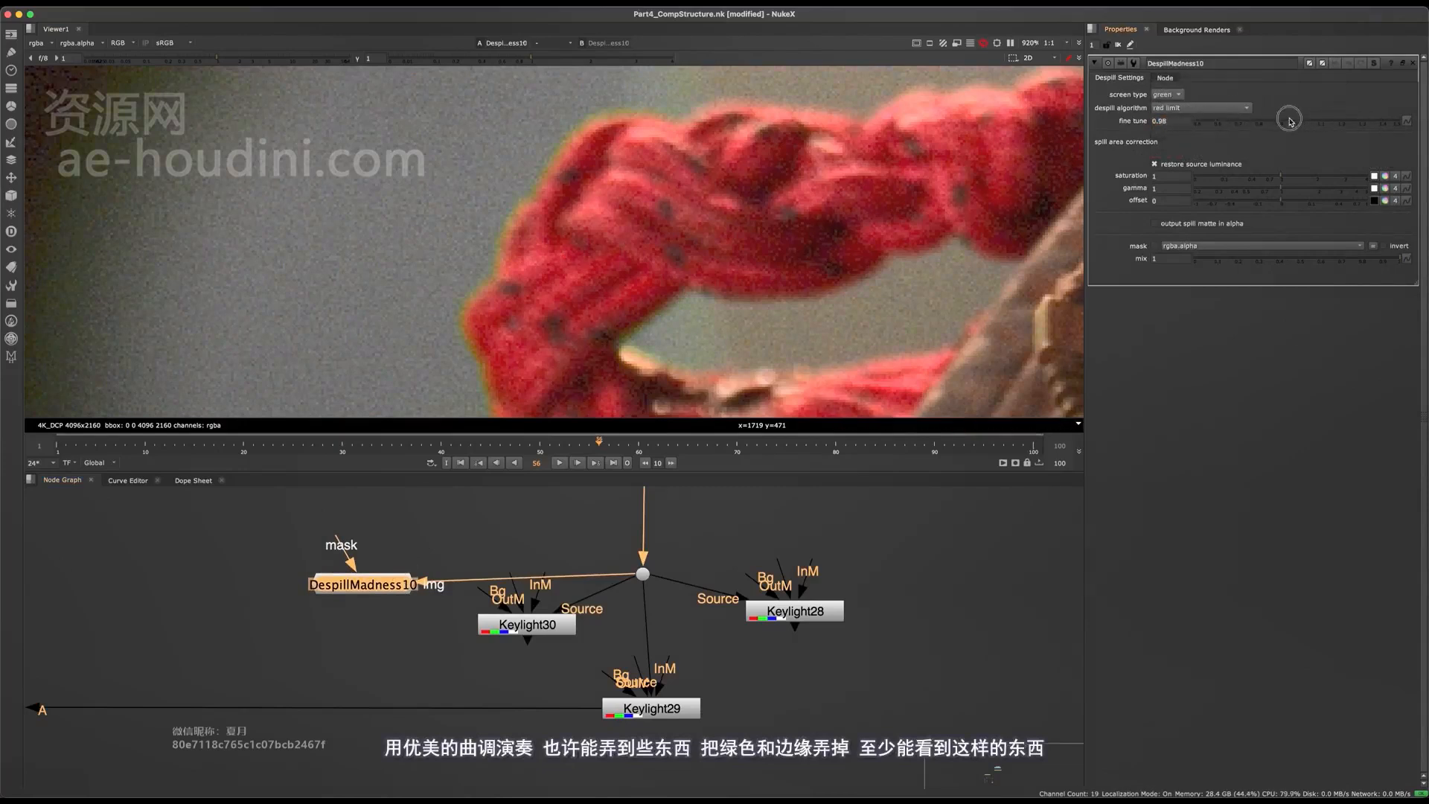
# Set the DespillMadness despill algorithm to average with fine tune at 0.3, and inspect the cord's edge.
pyautogui.click(1246, 108)
pyautogui.click(1248, 119)
pyautogui.moveTo(1247, 120); pyautogui.dragTo(1195, 123)
pyautogui.scroll(-5, 530, 264)
pyautogui.scroll(5, 527, 266)
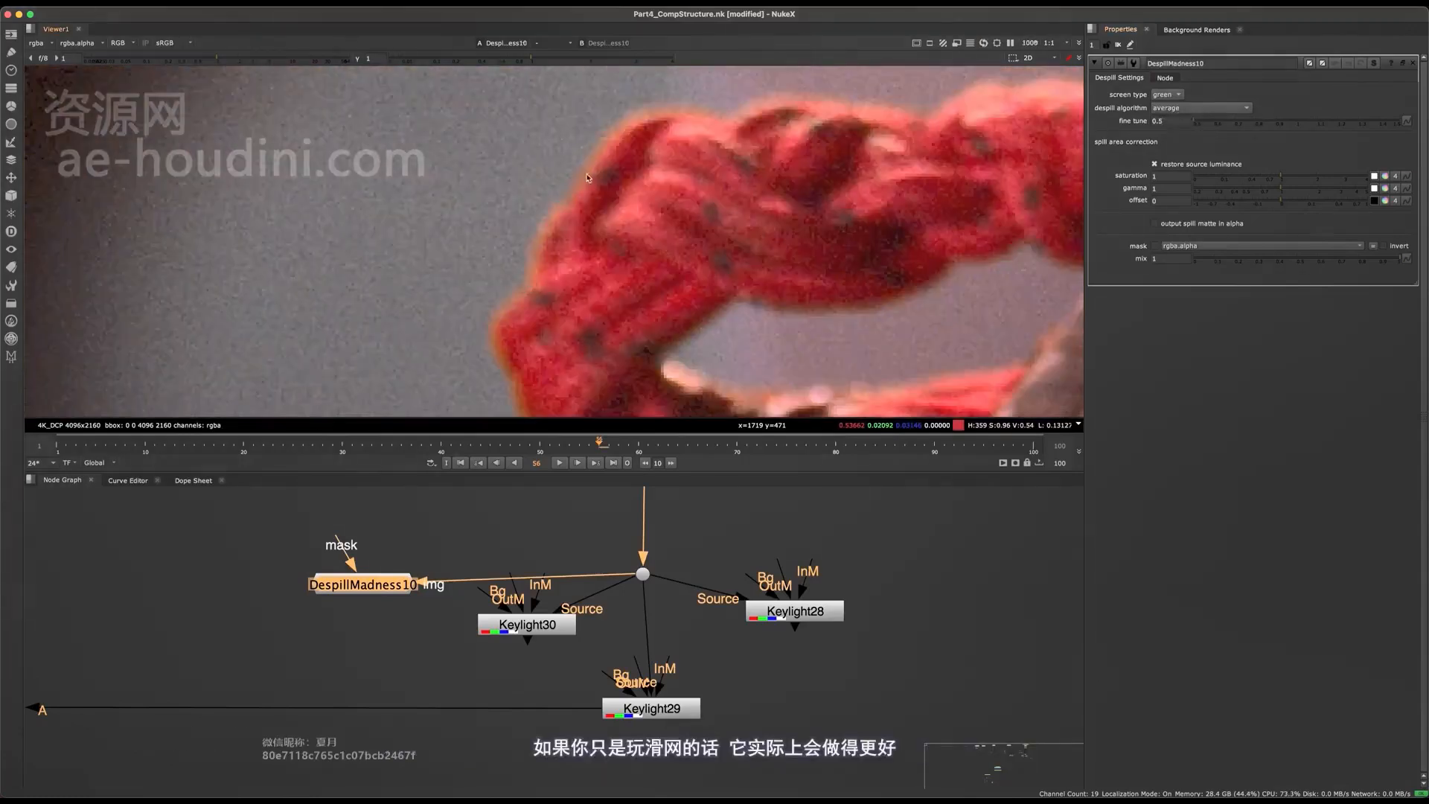
pyautogui.scroll(-5, 588, 177)
pyautogui.scroll(4, 597, 195)
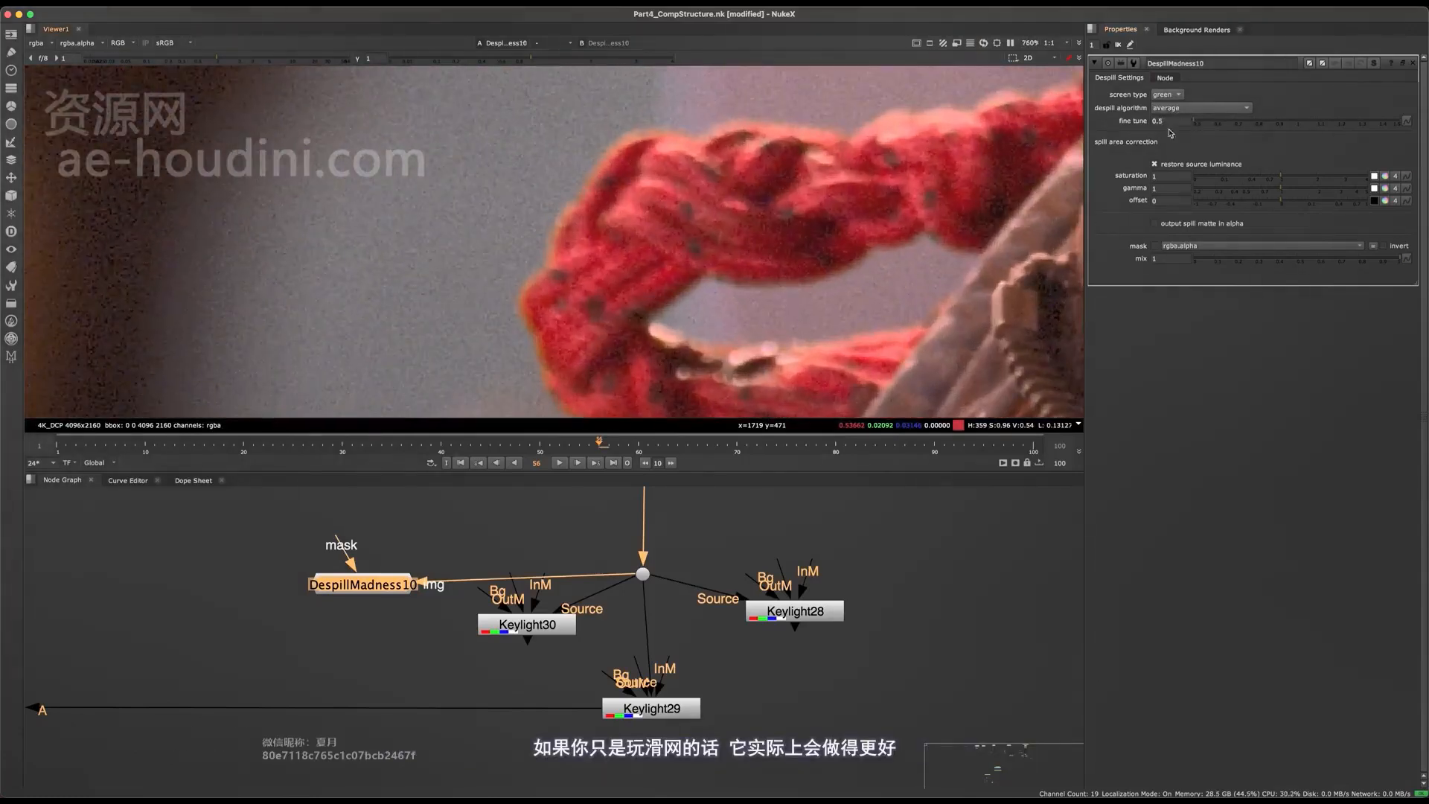
pyautogui.moveTo(1237, 124); pyautogui.dragTo(1197, 123)
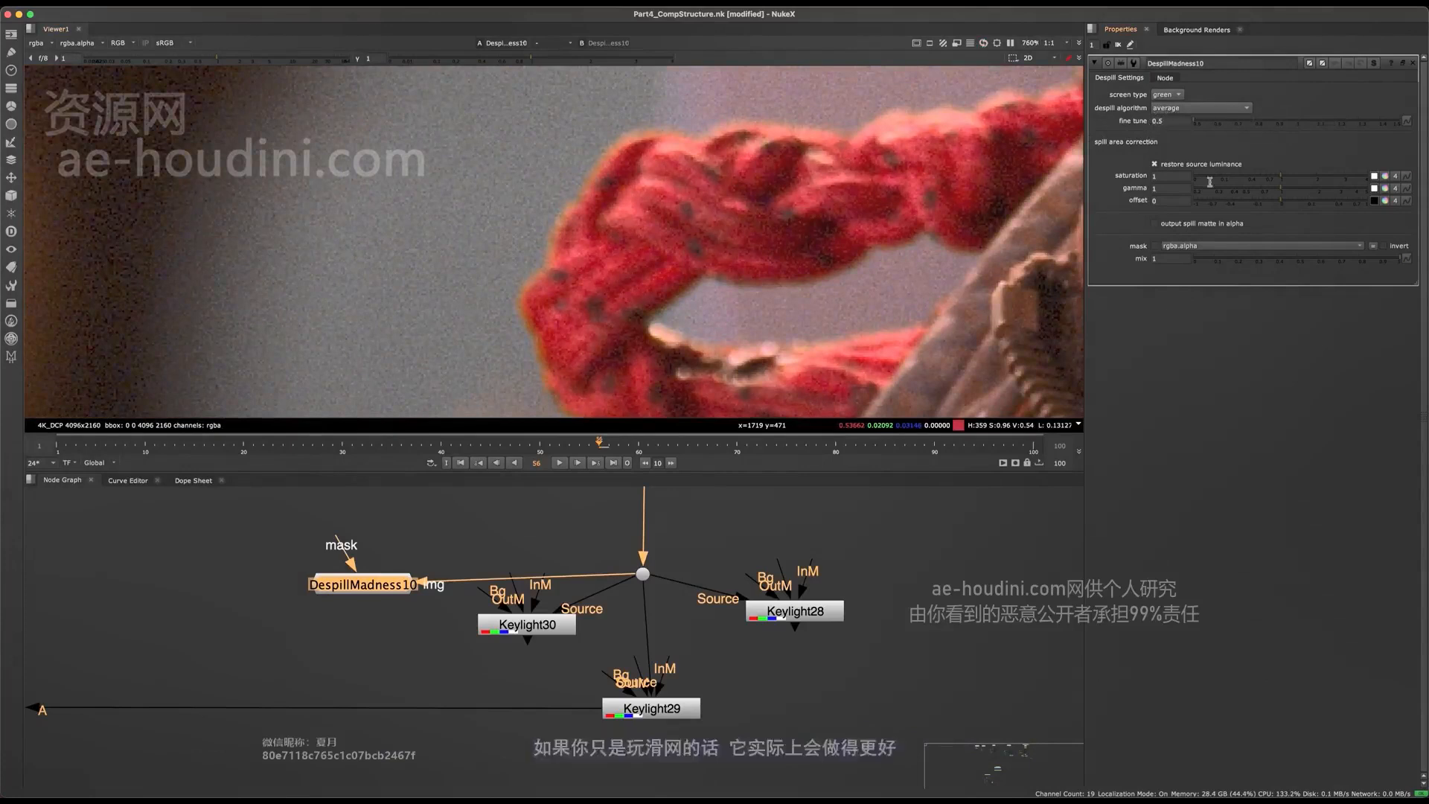
# Set the spill area correction's gamma to 5 and offset to 0.86.
pyautogui.click(1316, 193)
pyautogui.click(1374, 177)
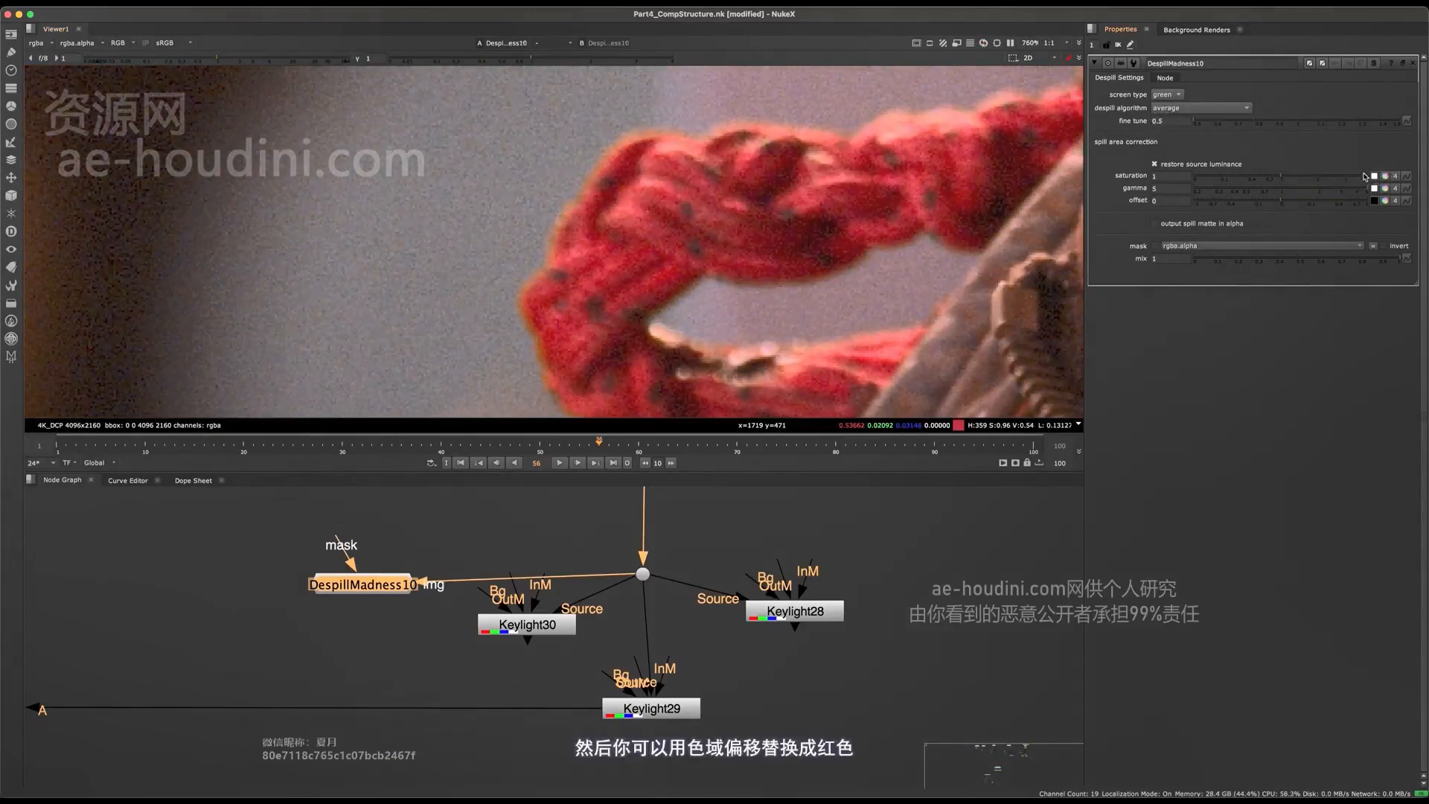
pyautogui.moveTo(1297, 201); pyautogui.dragTo(1363, 200)
# Redden the spill area correction: gamma green 0.51 and blue 0.375, offset green -0.16 and blue -0.065.
pyautogui.click(1385, 200)
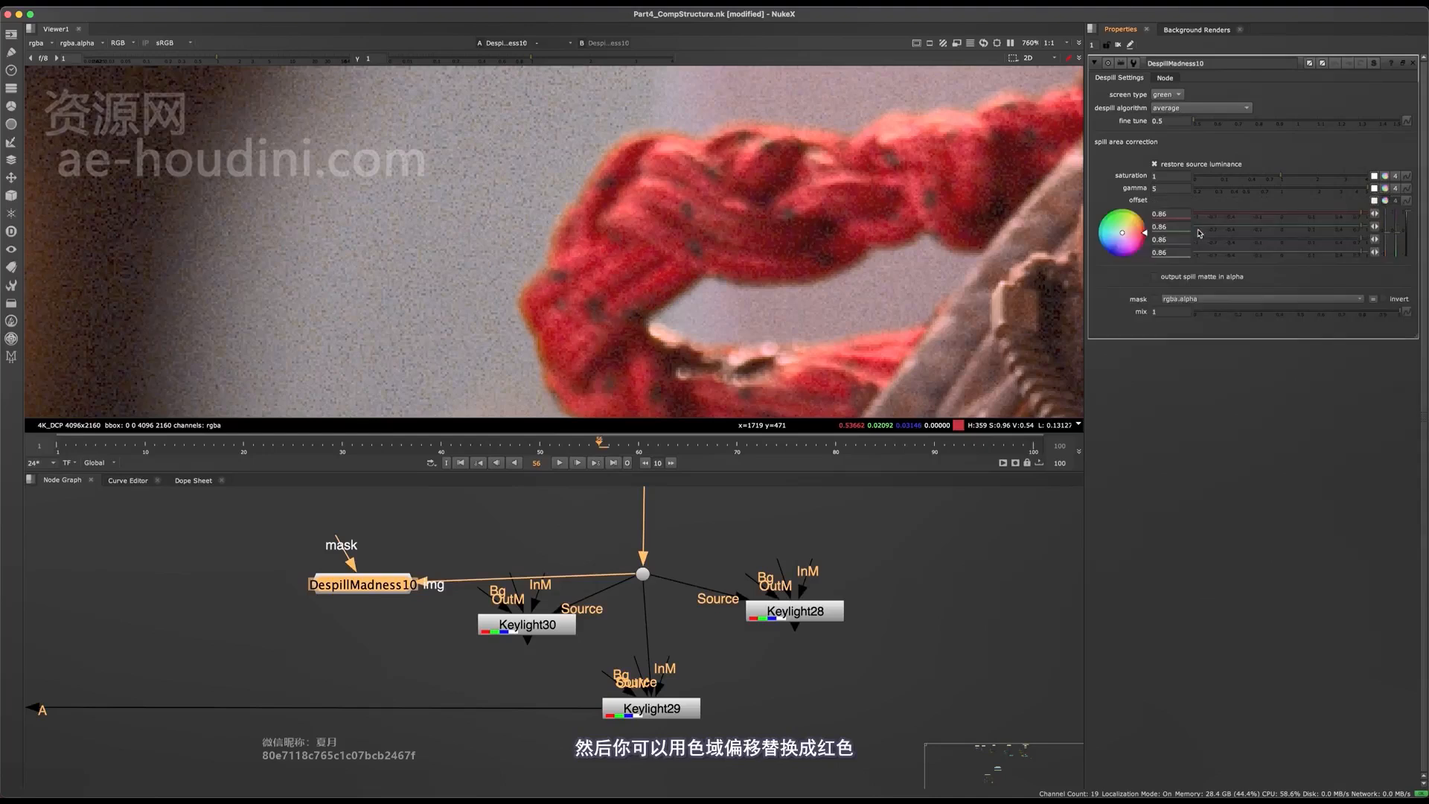
pyautogui.click(1315, 226)
pyautogui.moveTo(1298, 247)
pyautogui.mouseDown()
pyautogui.moveTo(1266, 213)
pyautogui.moveTo(1206, 214)
pyautogui.moveTo(1266, 228)
pyautogui.moveTo(1227, 227)
pyautogui.mouseUp()
pyautogui.click(1384, 188)
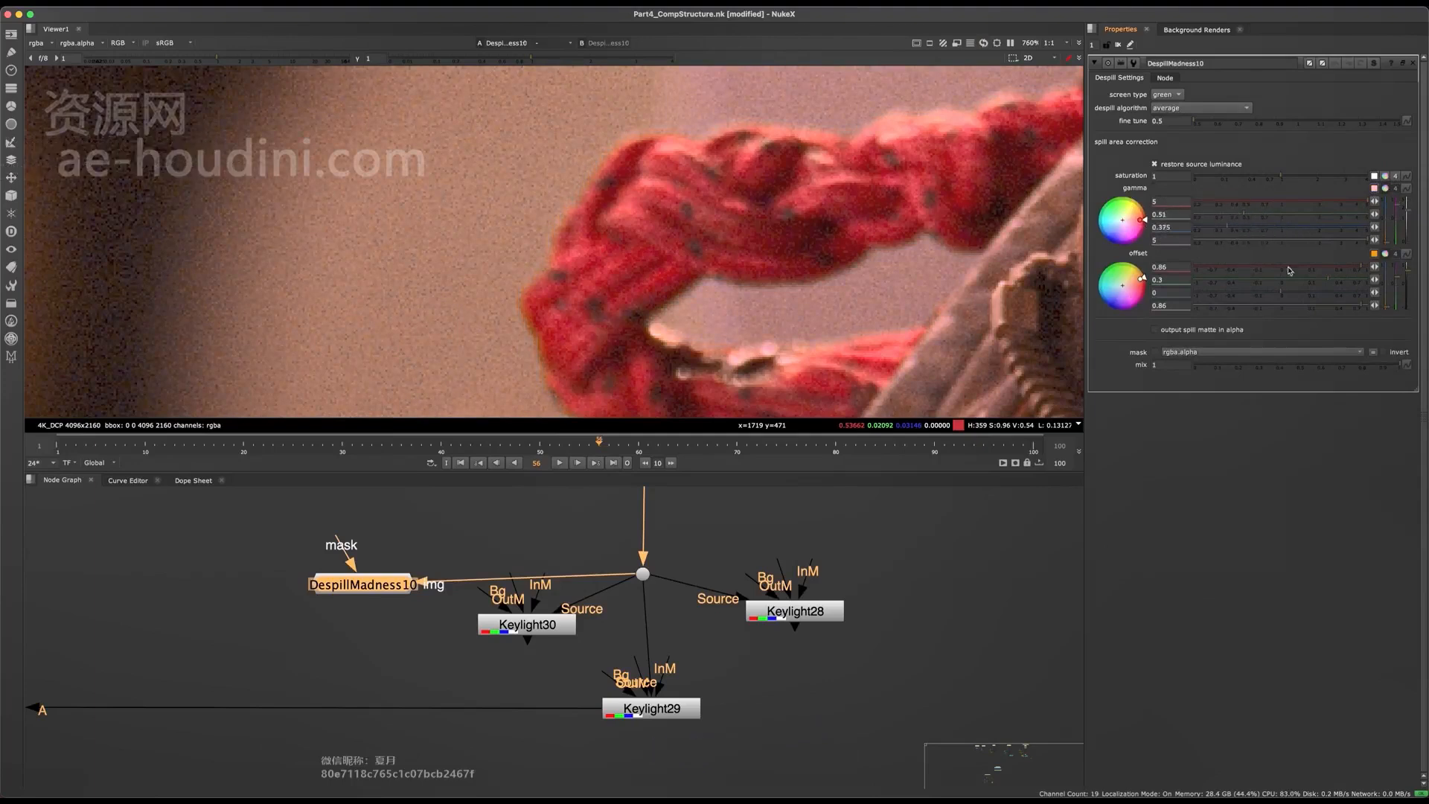
pyautogui.moveTo(1313, 281); pyautogui.dragTo(1259, 290)
pyautogui.scroll(-5, 589, 301)
pyautogui.scroll(5, 590, 301)
pyautogui.moveTo(1258, 283); pyautogui.dragTo(1246, 283)
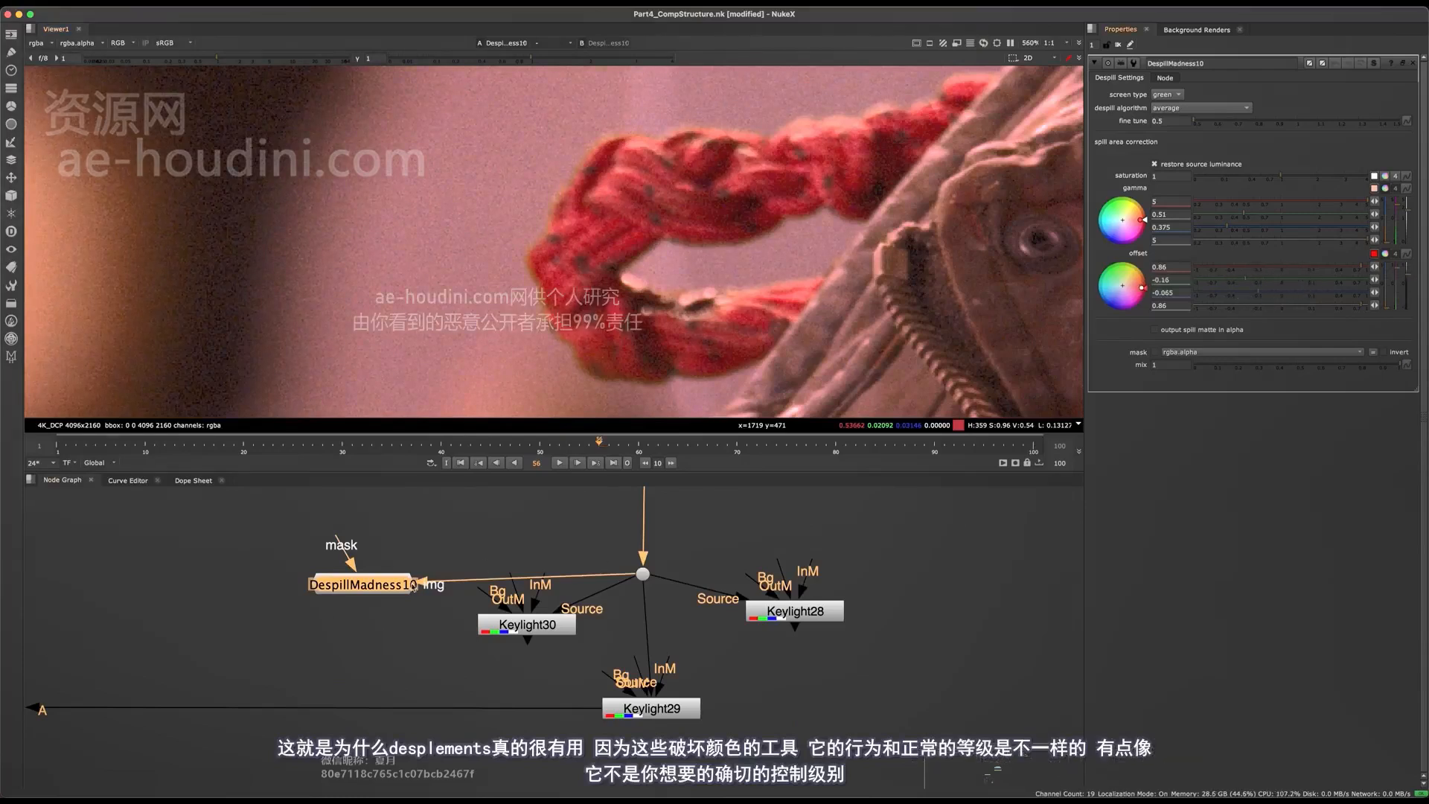
# Add a Grade node after DespillMadness10, detach it and place it below as a separate node.
pyautogui.moveTo(430, 588); pyautogui.dragTo(492, 641, button='middle')
pyautogui.press('g')
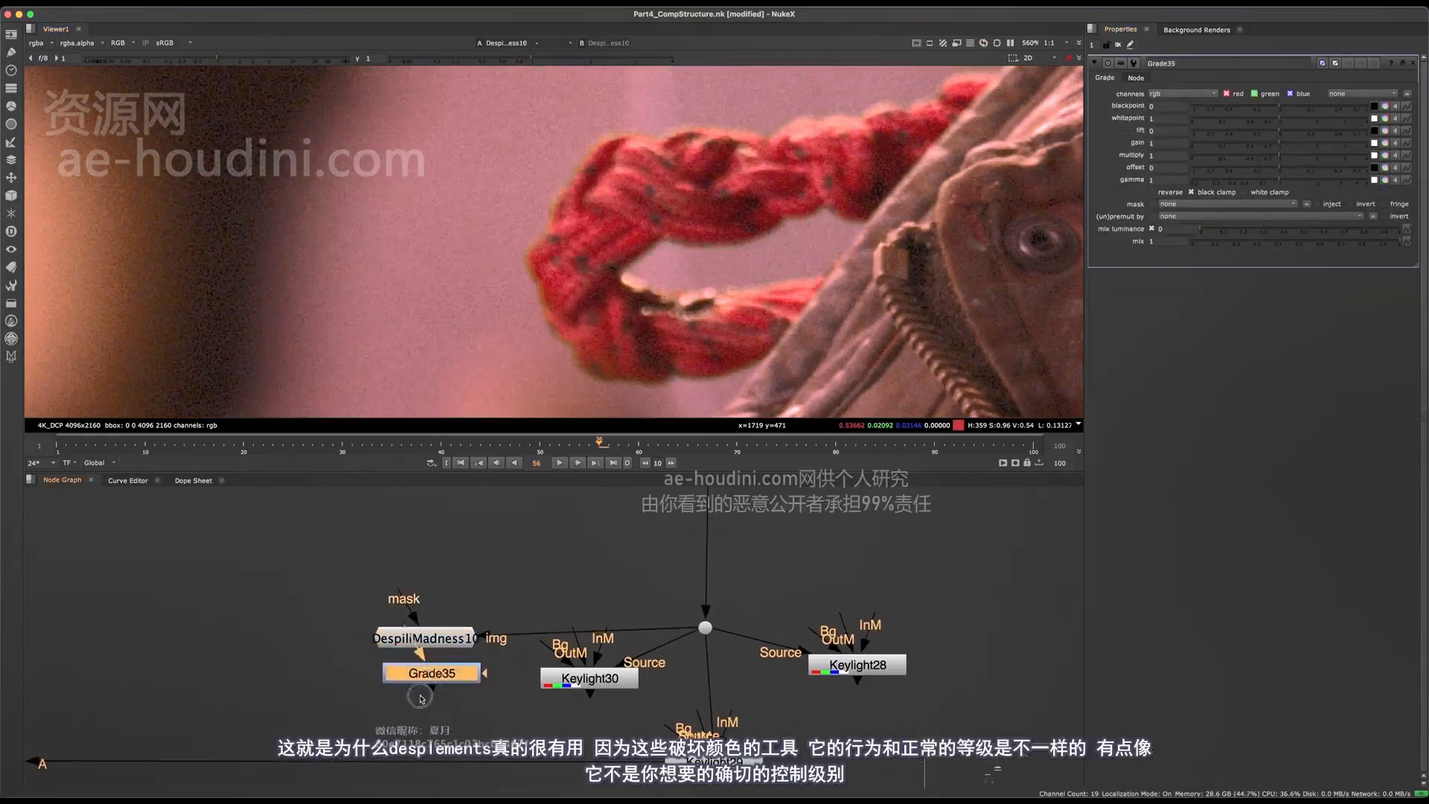
pyautogui.moveTo(421, 698); pyautogui.dragTo(387, 733)
pyautogui.moveTo(426, 639); pyautogui.dragTo(480, 576)
pyautogui.moveTo(394, 731); pyautogui.dragTo(434, 718)
pyautogui.click(503, 587)
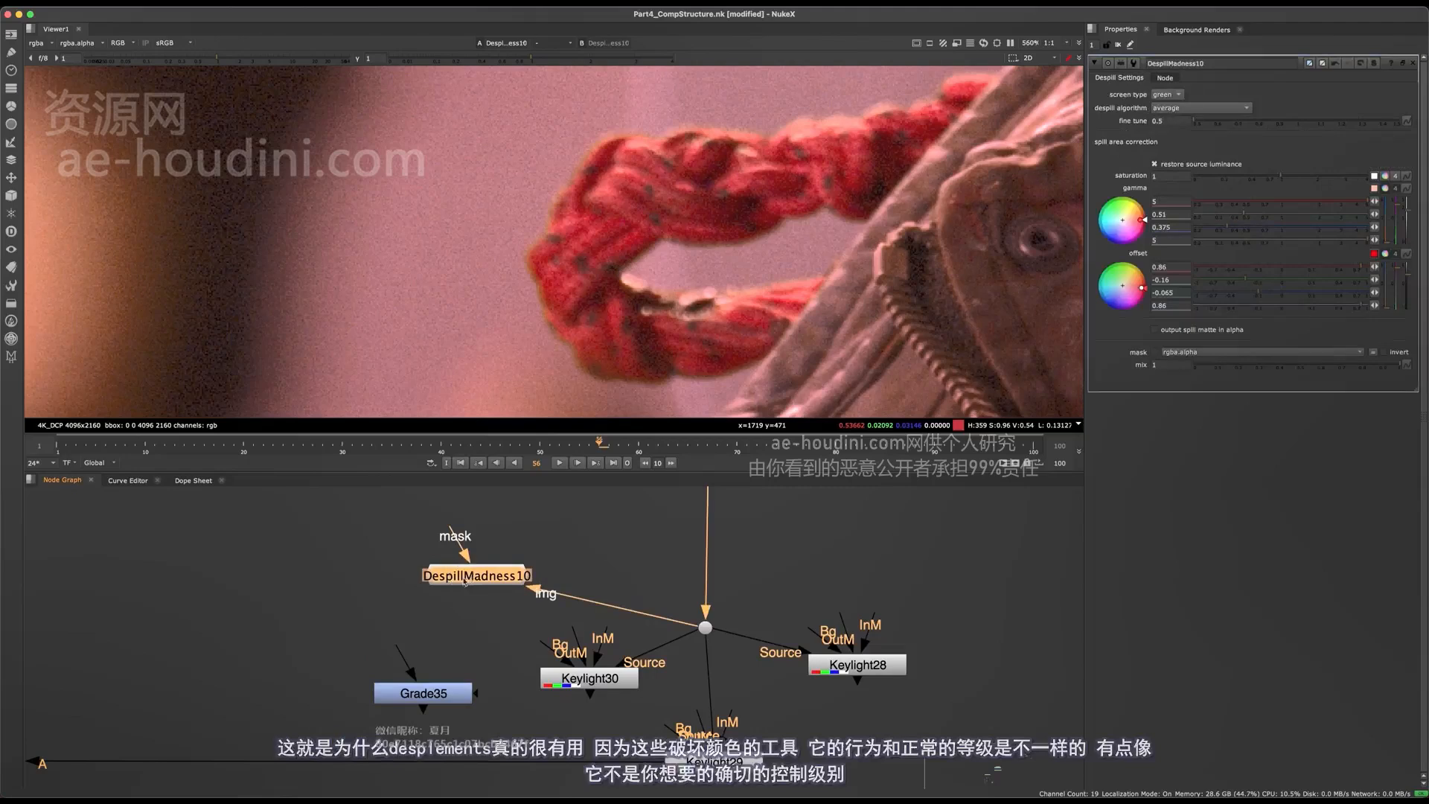
pyautogui.moveTo(463, 591); pyautogui.dragTo(440, 599)
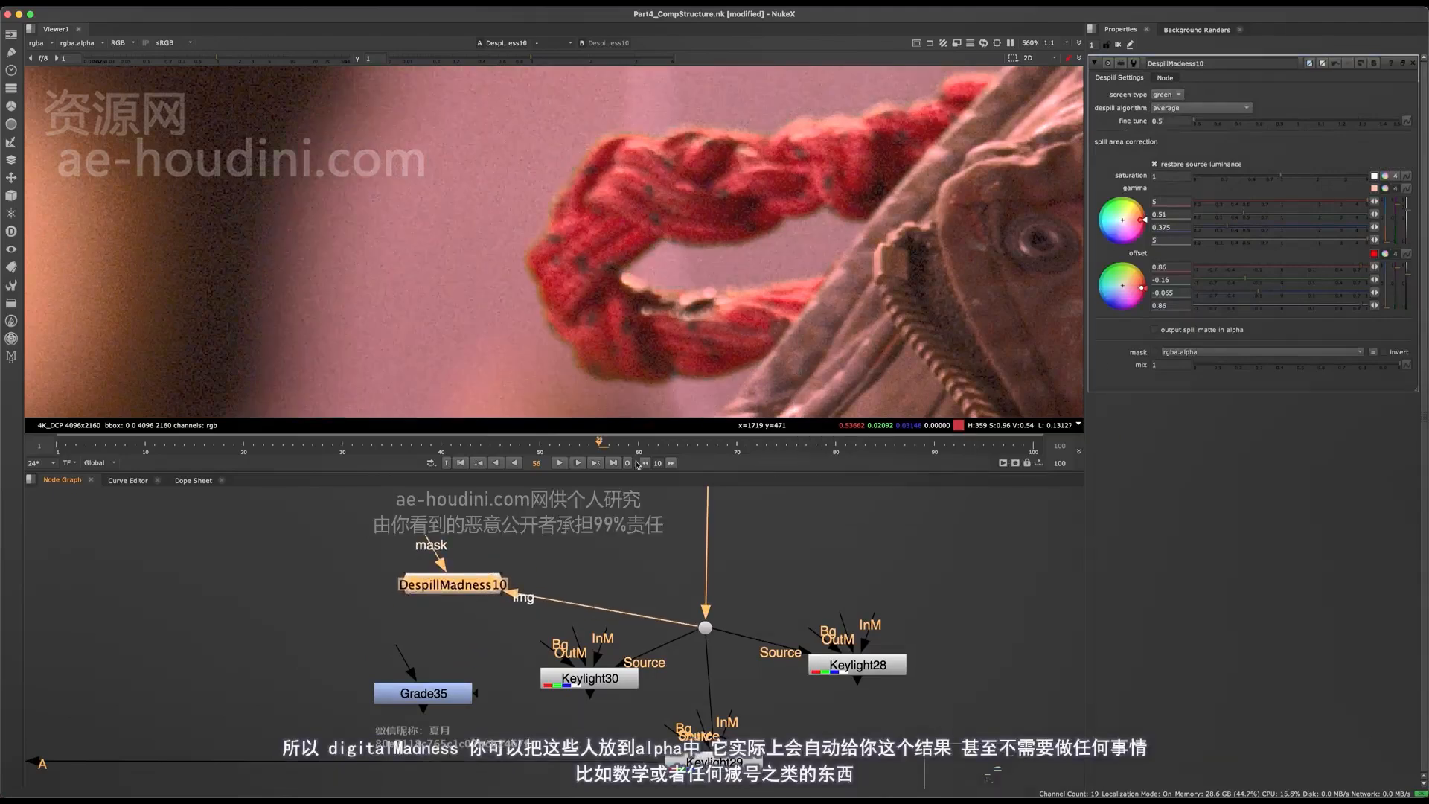
# Output the DespillMadness spill matte in alpha, inspect the alpha channel, and return to the colour view via Keylight30.
pyautogui.click(1154, 330)
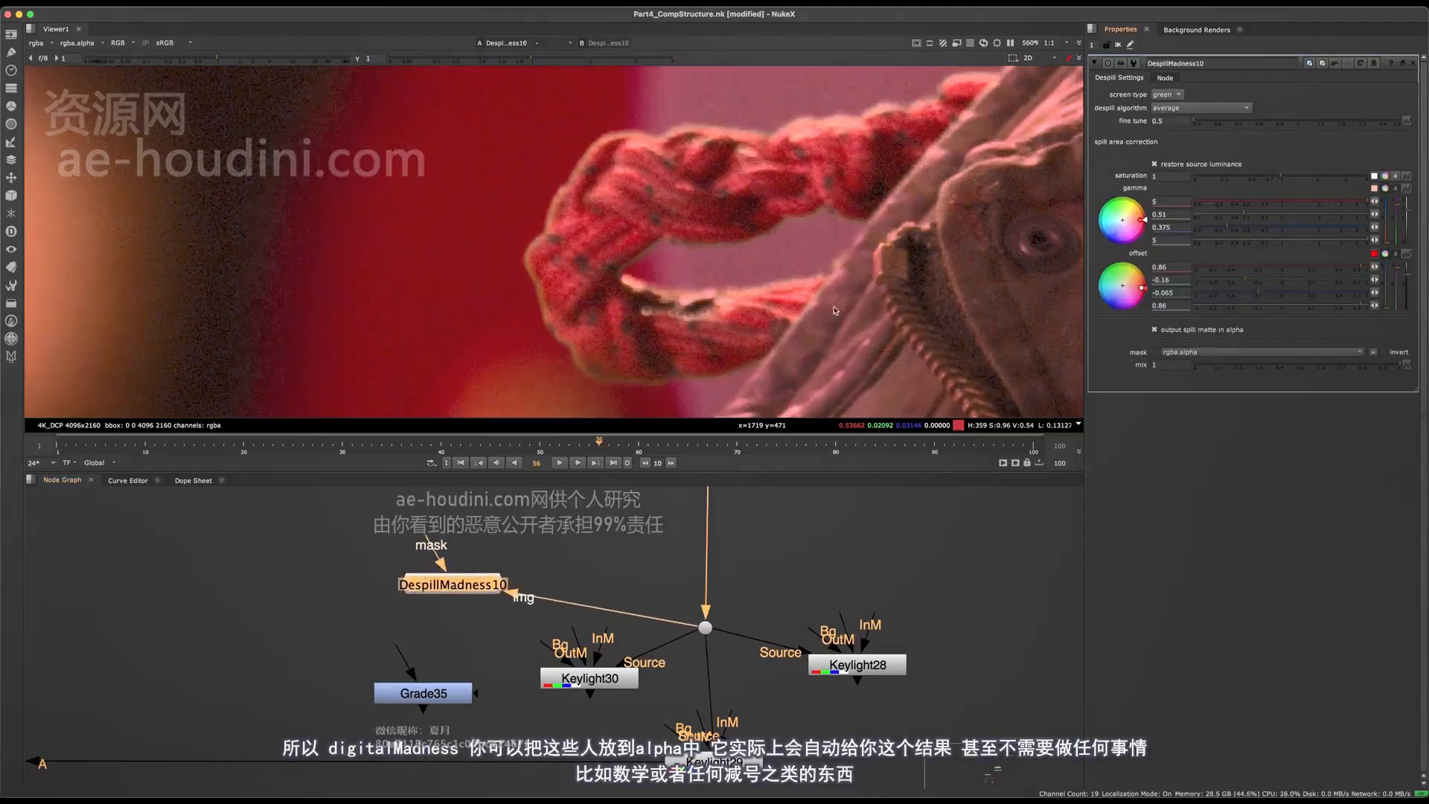
pyautogui.press('a')
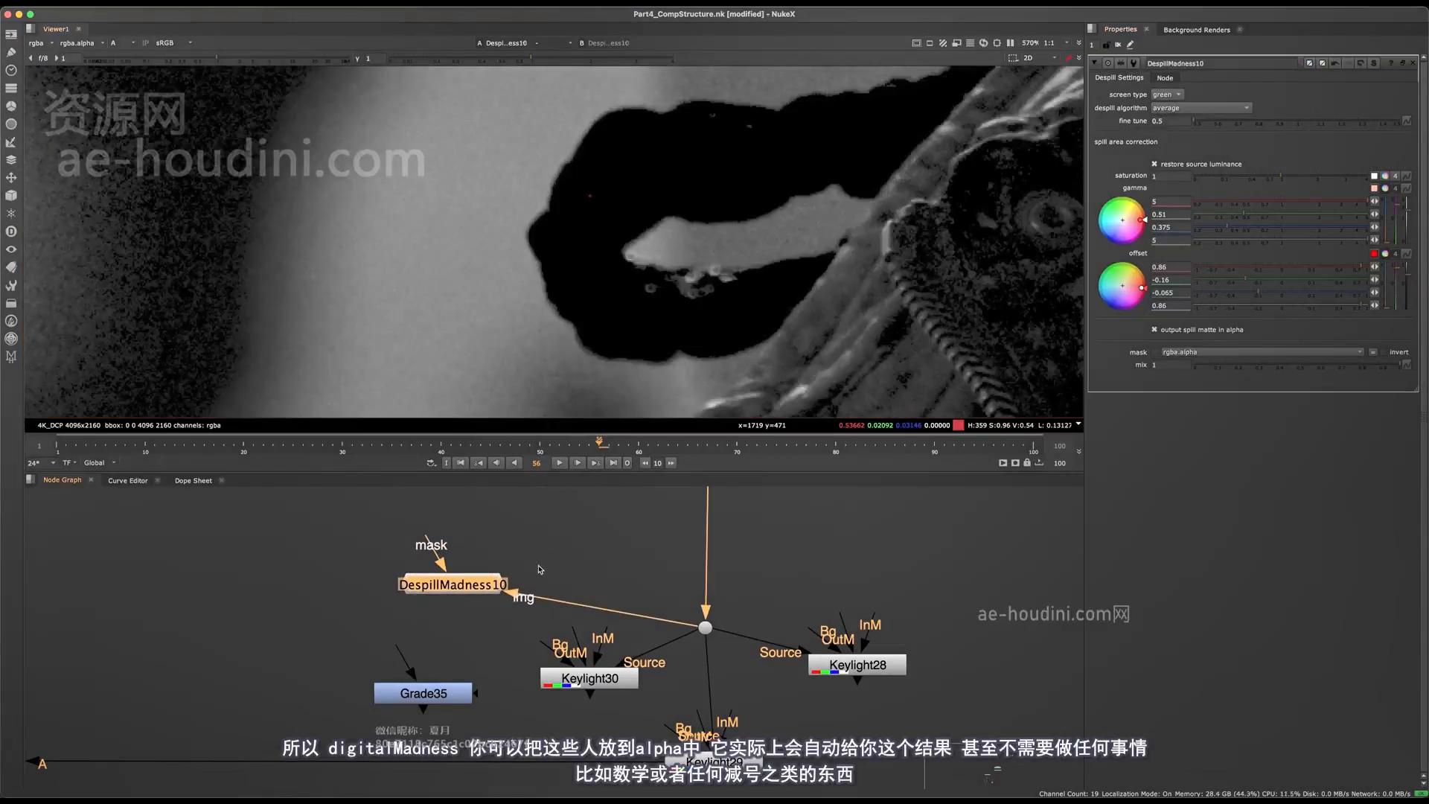
pyautogui.moveTo(565, 581); pyautogui.dragTo(482, 553, button='middle')
pyautogui.click(537, 656)
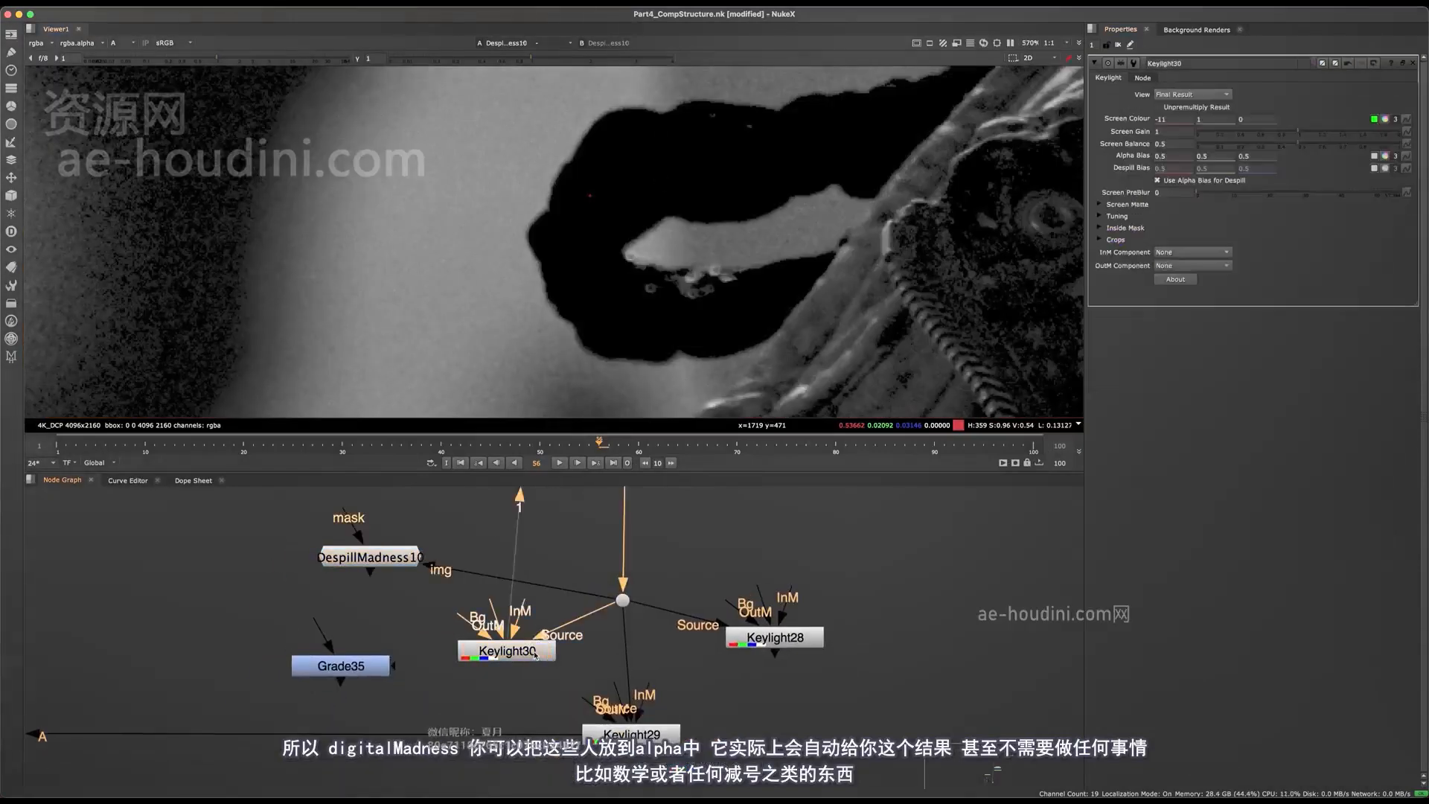
pyautogui.press('1')
pyautogui.press('a')
# View Keylight29's output and set its Alpha Bias to red 0.195, green 0.038 and blue 0.032.
pyautogui.moveTo(599, 739); pyautogui.dragTo(602, 734)
pyautogui.press('1')
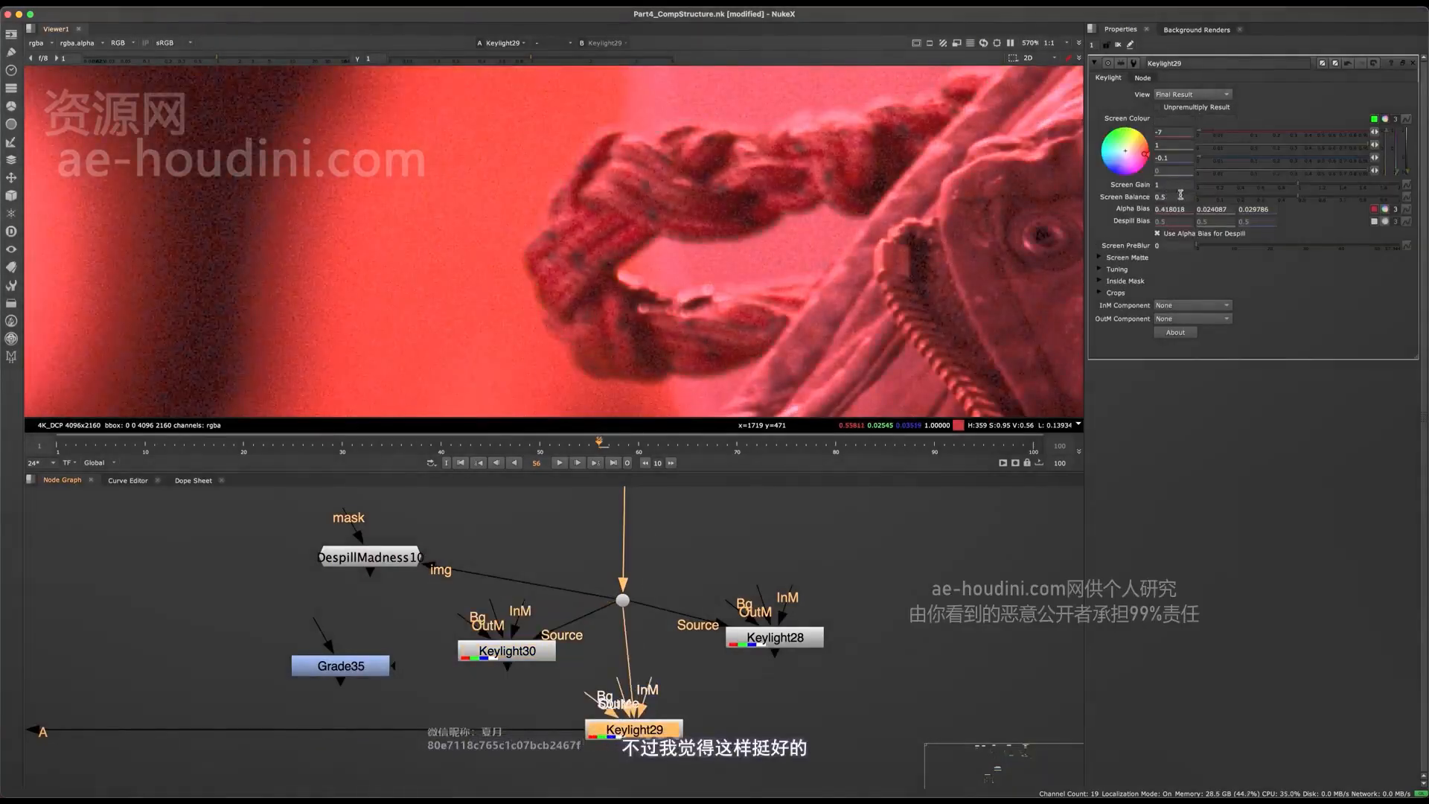
pyautogui.moveTo(1301, 199); pyautogui.dragTo(1332, 185)
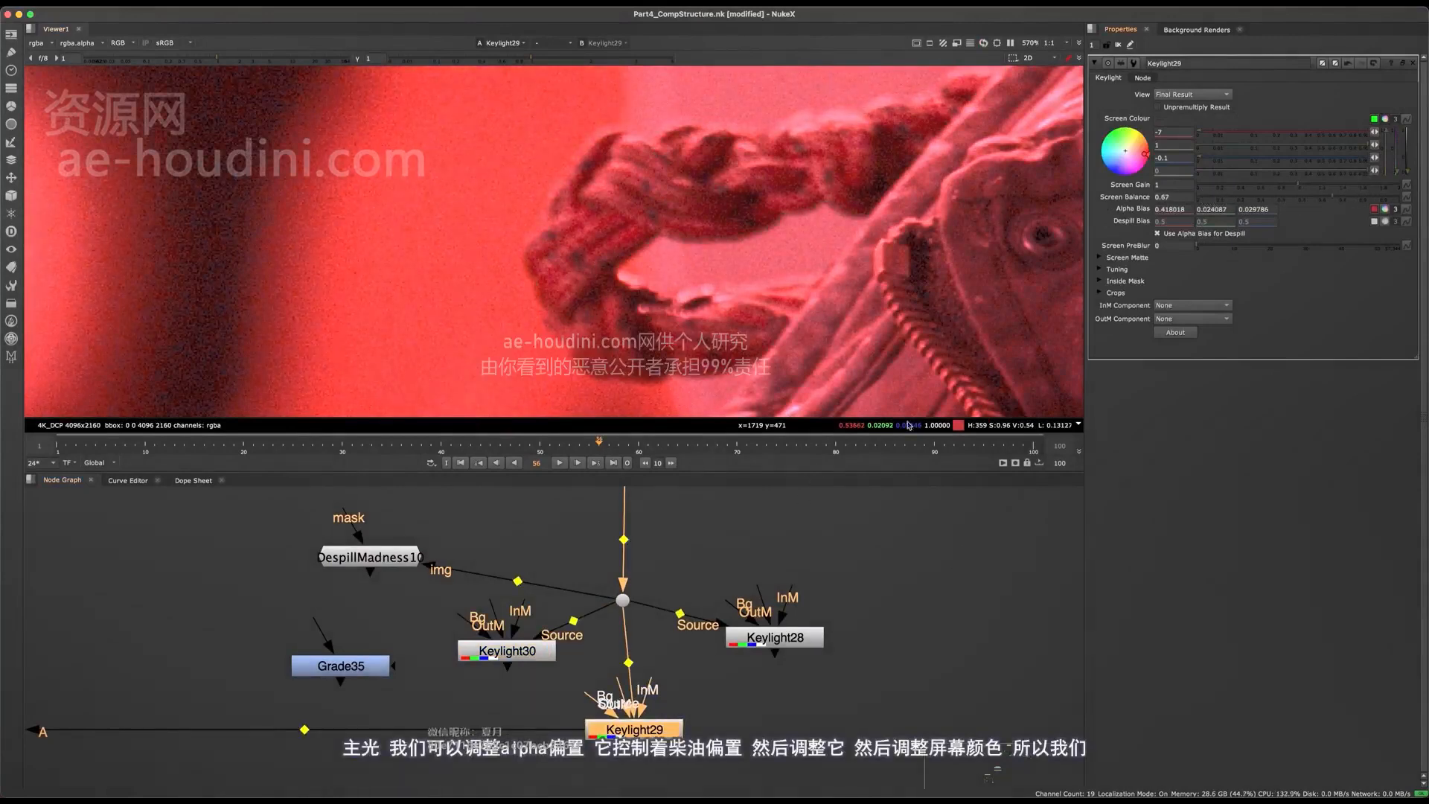
pyautogui.click(1385, 210)
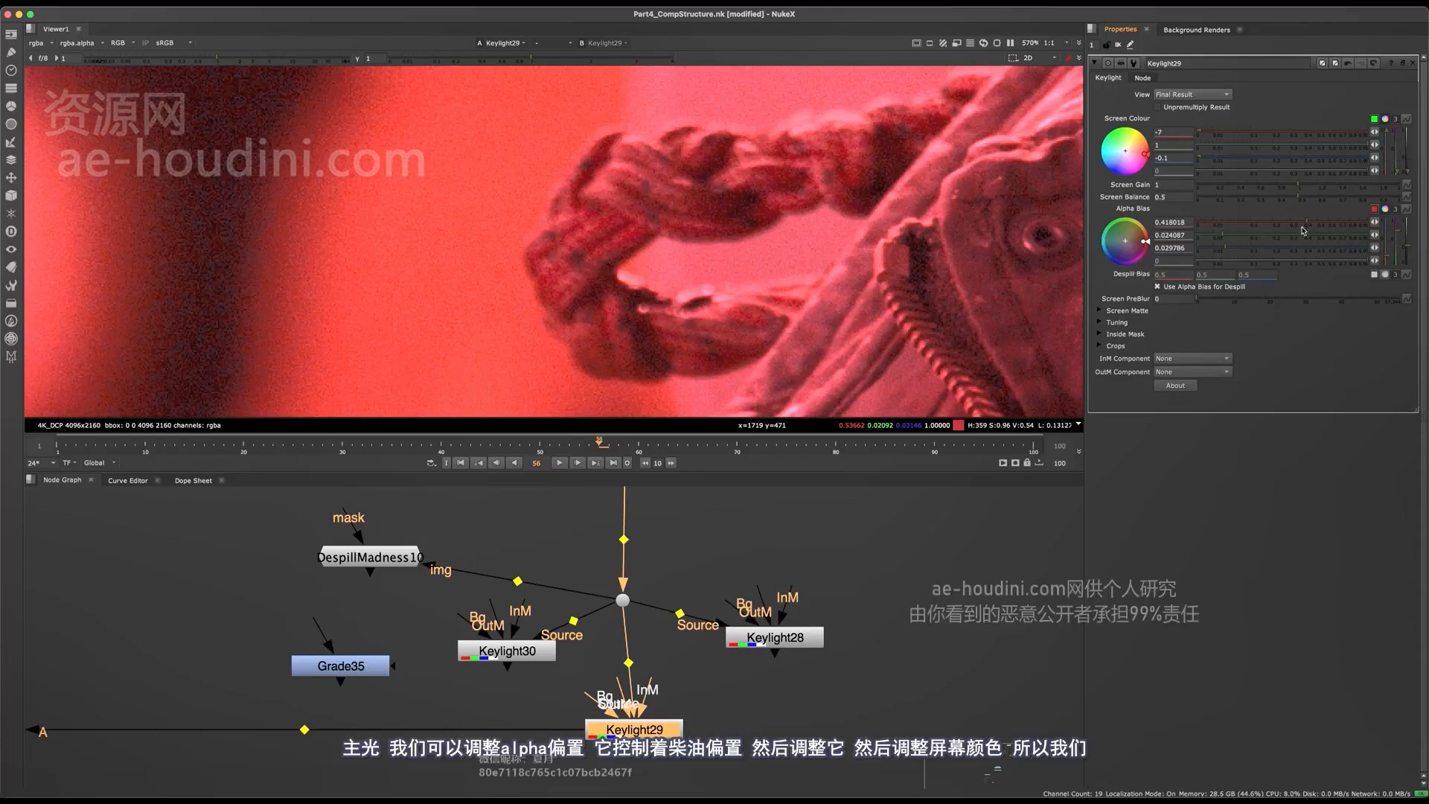
pyautogui.moveTo(1306, 222); pyautogui.dragTo(1229, 249)
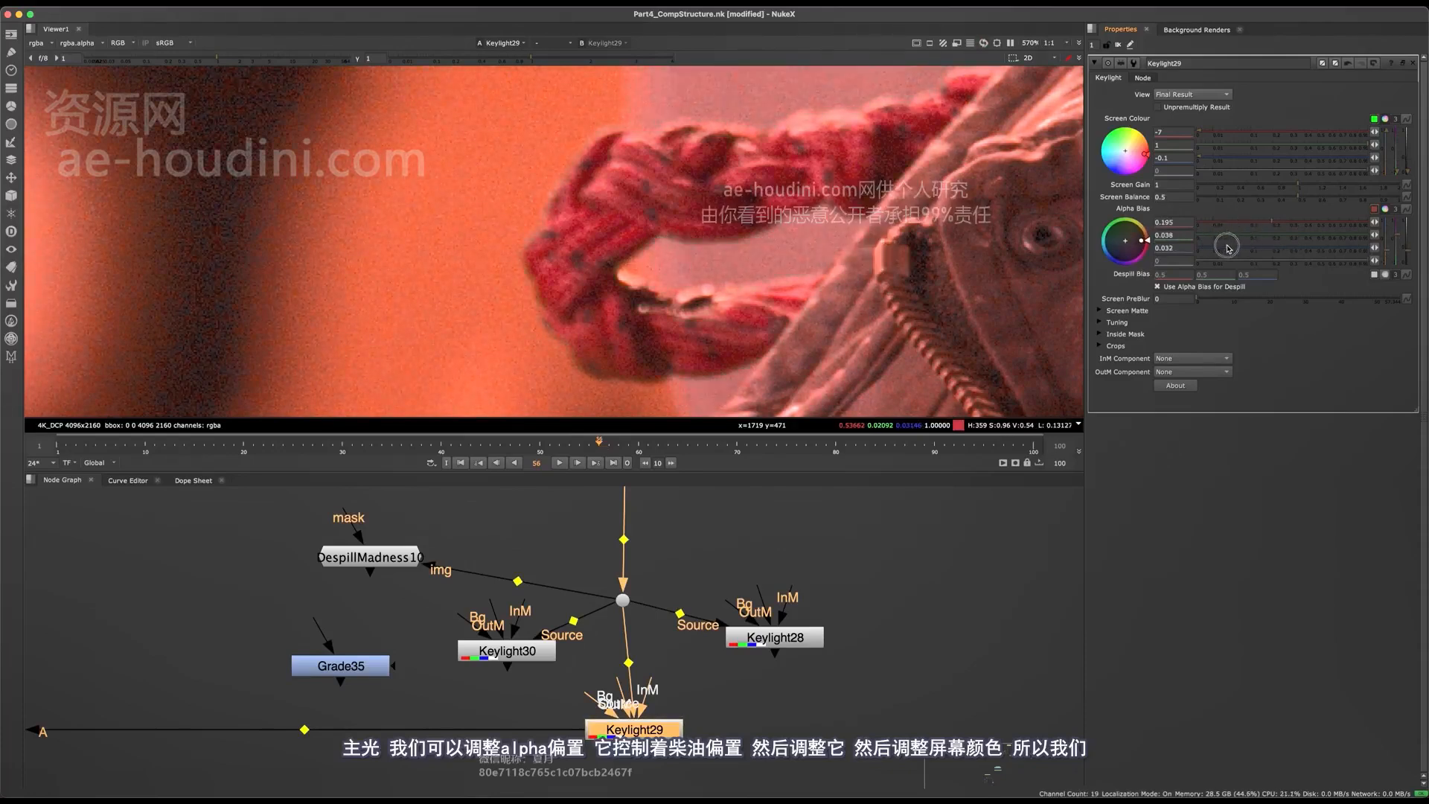
# Set Keylight29's Screen Colour red to -4 and inspect the cord's edge.
pyautogui.click(1166, 134)
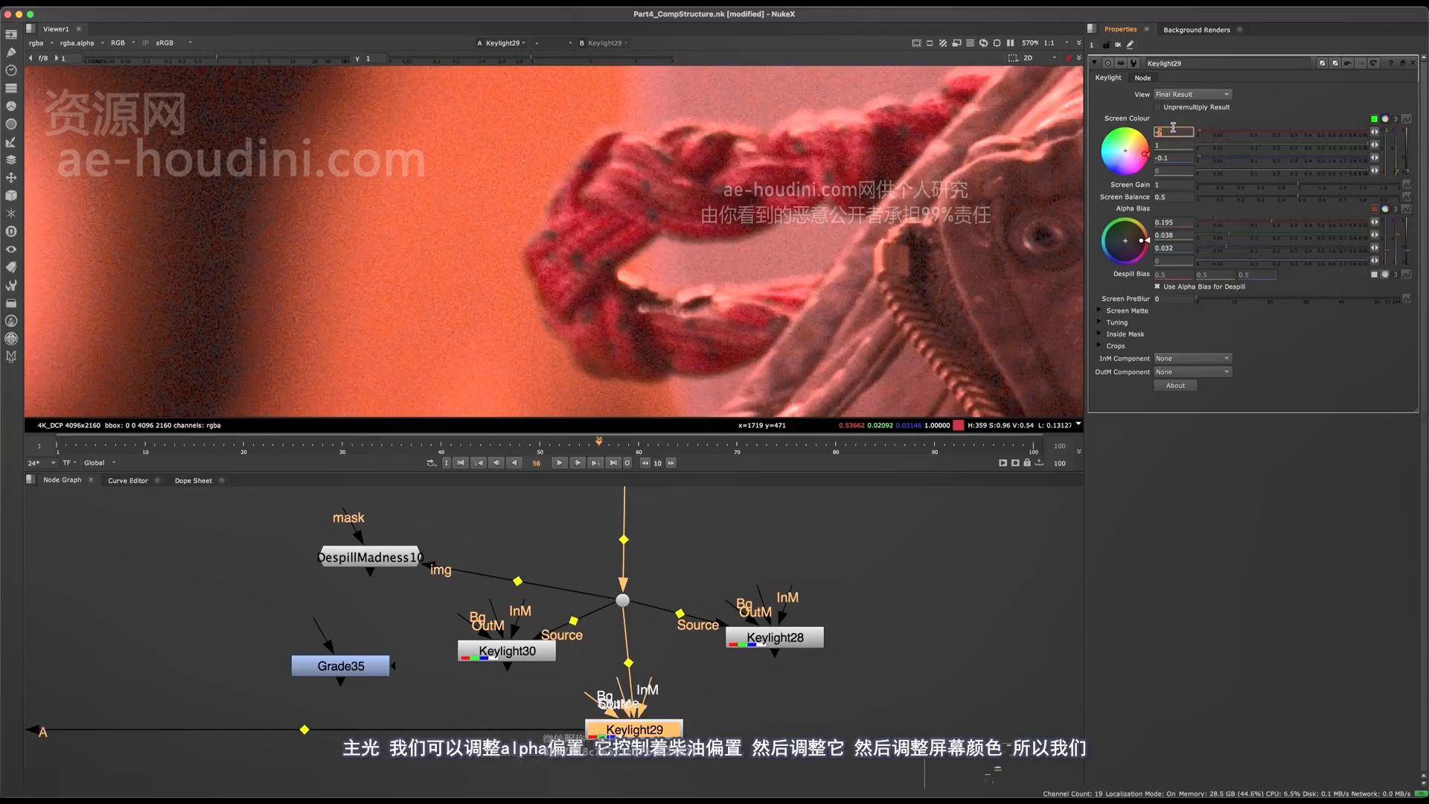
pyautogui.press('Up')
pyautogui.press('Up')
pyautogui.press('Up')
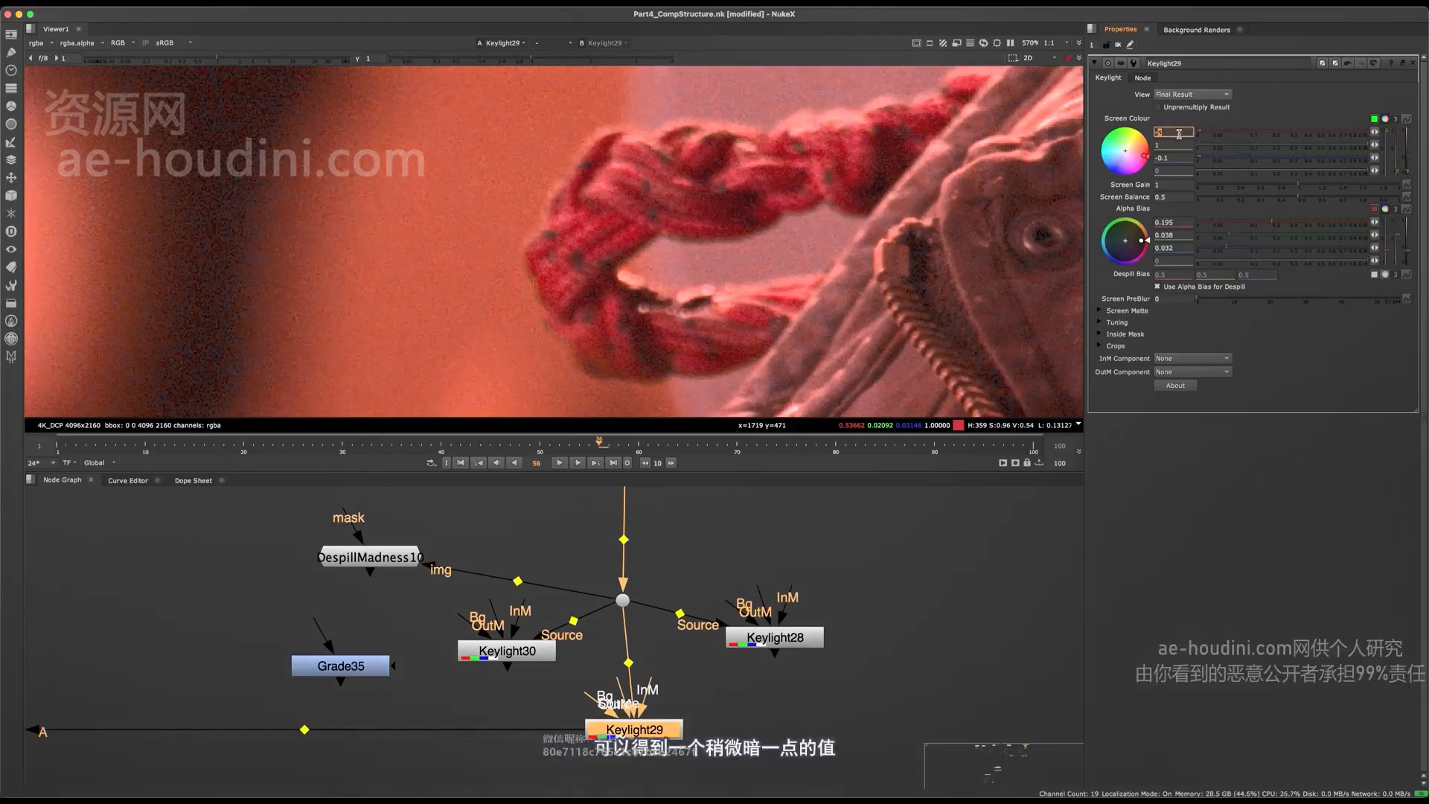
pyautogui.scroll(-10, 633, 165)
pyautogui.scroll(12, 628, 162)
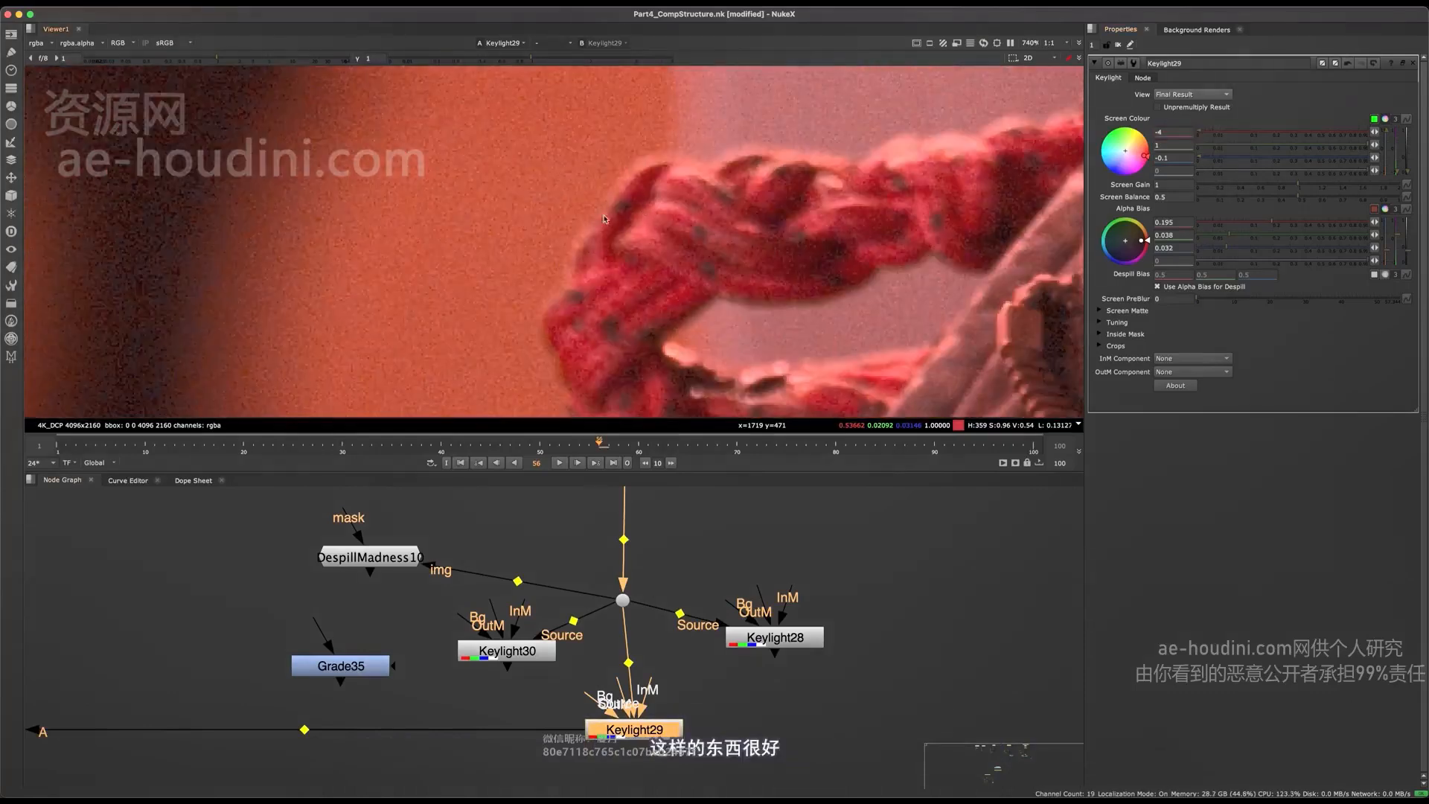
# Delete the DespillMadness10, Grade35, Keylight30 and Keylight28 nodes, leaving Keylight29 under the dot.
pyautogui.keyDown('shift'); pyautogui.keyDown('super'); pyautogui.click(624, 601); pyautogui.keyUp('super'); pyautogui.keyUp('shift')
pyautogui.moveTo(688, 711); pyautogui.dragTo(631, 641, button='middle')
pyautogui.keyDown('shift'); pyautogui.keyDown('super'); pyautogui.click(607, 659); pyautogui.keyUp('super'); pyautogui.keyUp('shift')
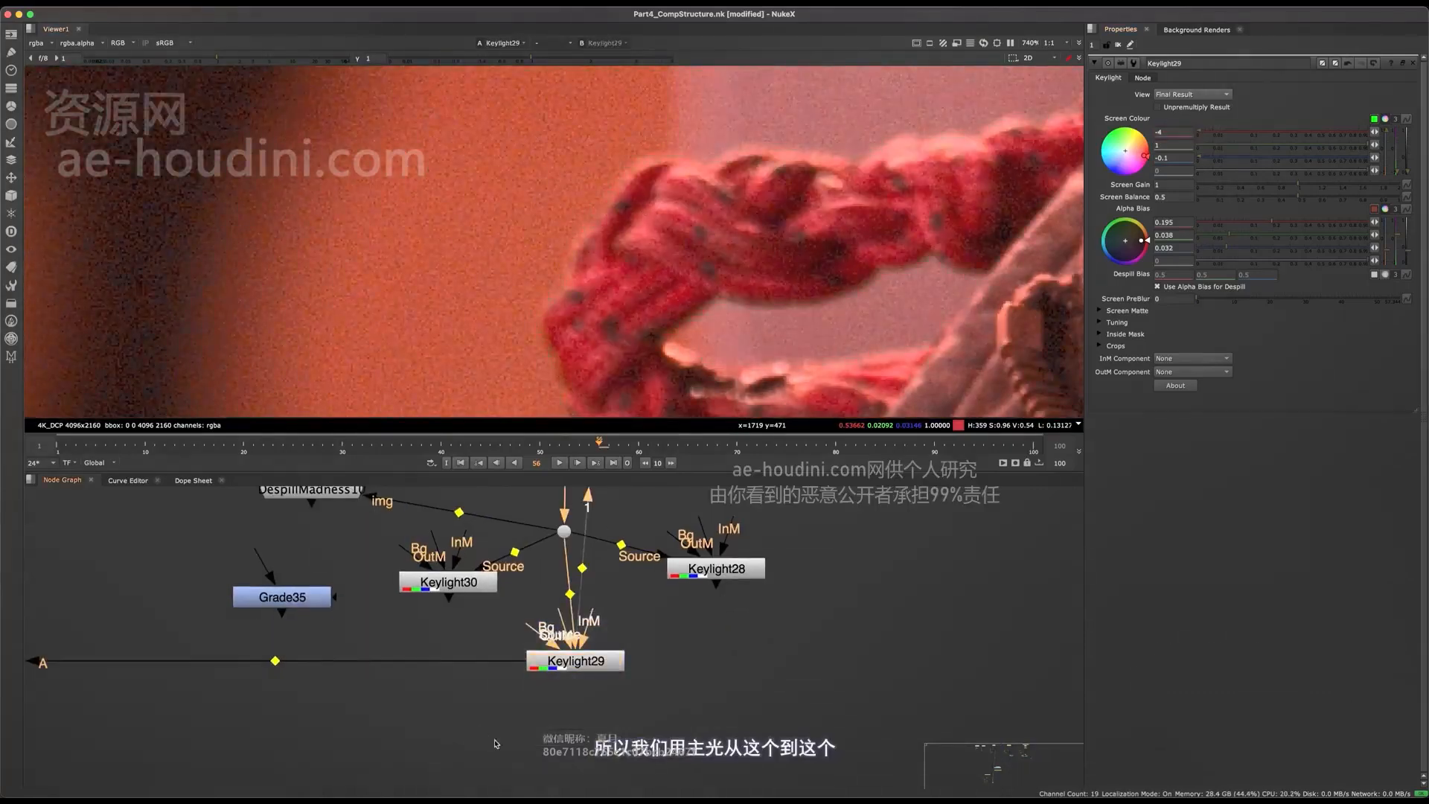
pyautogui.moveTo(492, 549); pyautogui.dragTo(564, 648, button='middle')
pyautogui.moveTo(597, 496); pyautogui.dragTo(261, 753)
pyautogui.press('Delete')
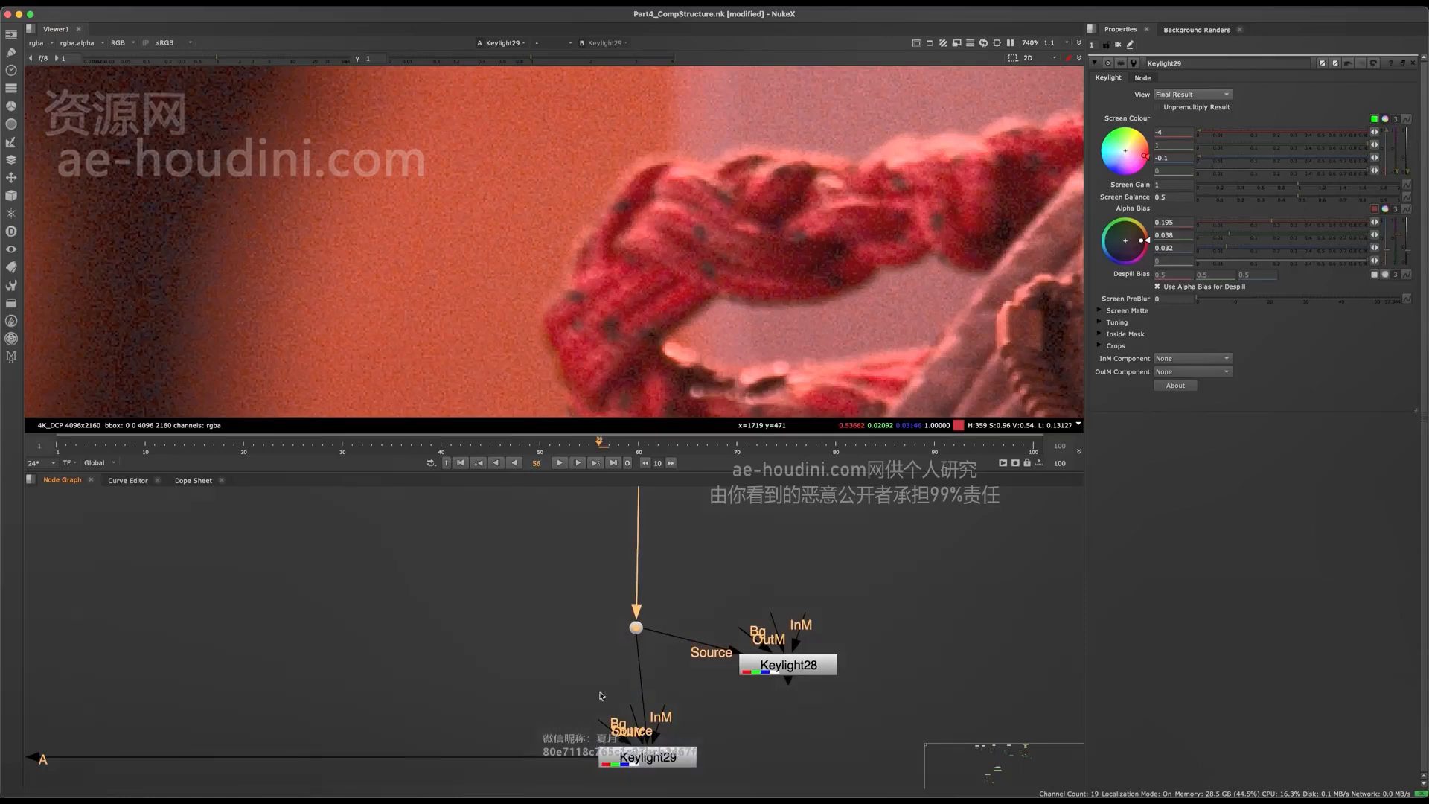
pyautogui.moveTo(901, 630); pyautogui.dragTo(694, 686)
pyautogui.press('Delete')
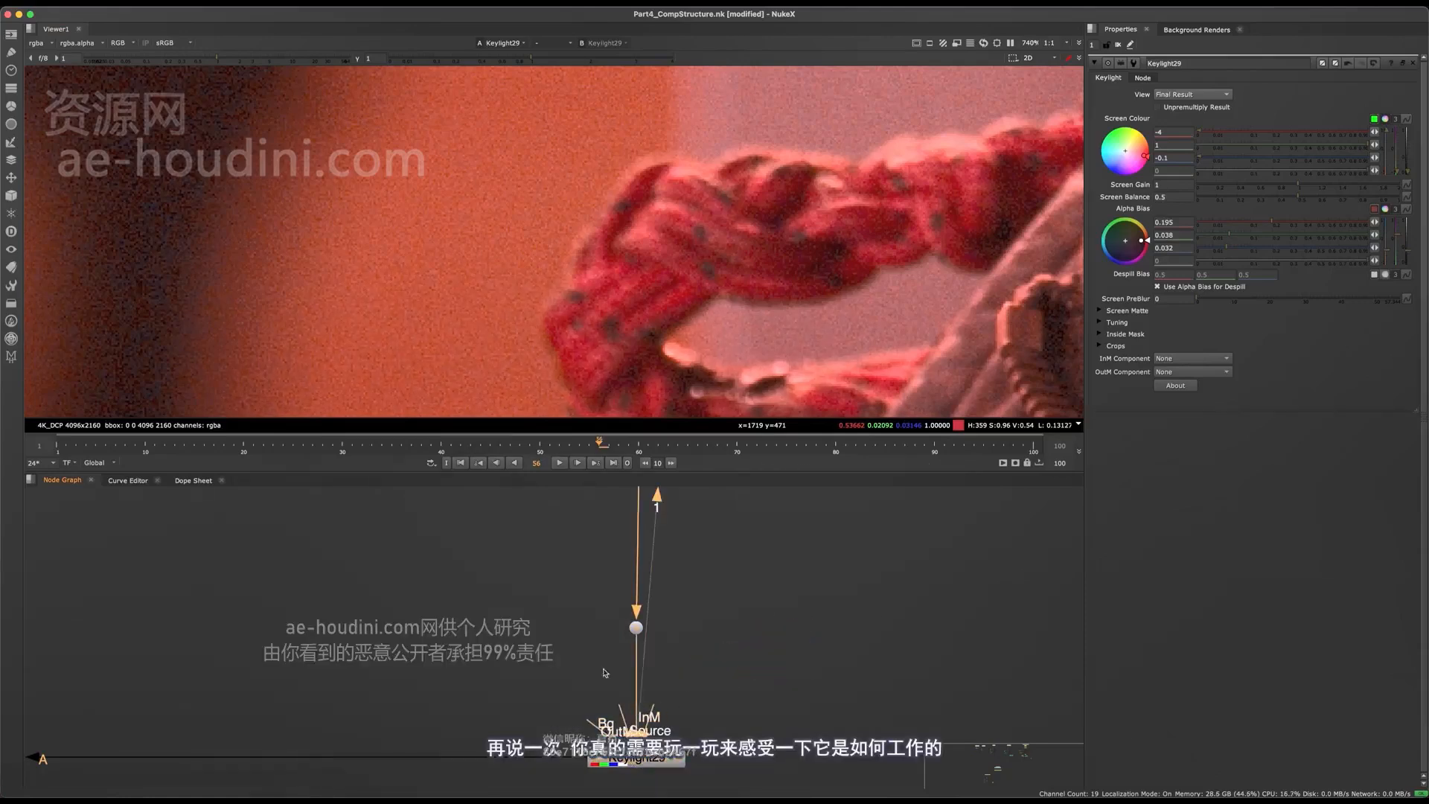
# Go back to the roto-masked Keymix29 and view its output.
pyautogui.scroll(-5, 622, 604)
pyautogui.moveTo(622, 605); pyautogui.dragTo(832, 628, button='middle')
pyautogui.moveTo(440, 641); pyautogui.dragTo(788, 600, button='middle')
pyautogui.moveTo(535, 631); pyautogui.dragTo(722, 651, button='middle')
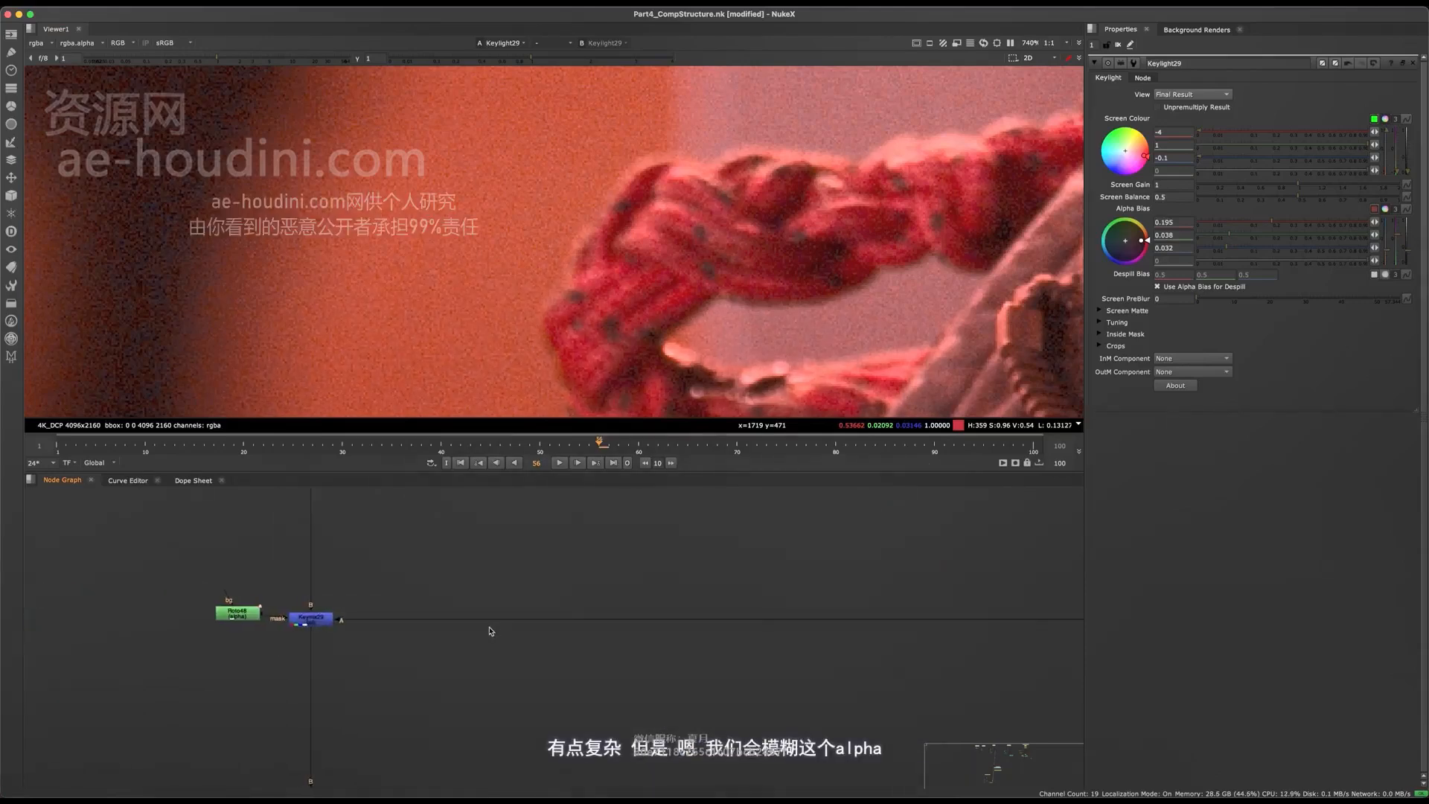
pyautogui.scroll(3, 293, 612)
pyautogui.moveTo(410, 570); pyautogui.dragTo(237, 735)
pyautogui.press('1')
pyautogui.click(341, 497)
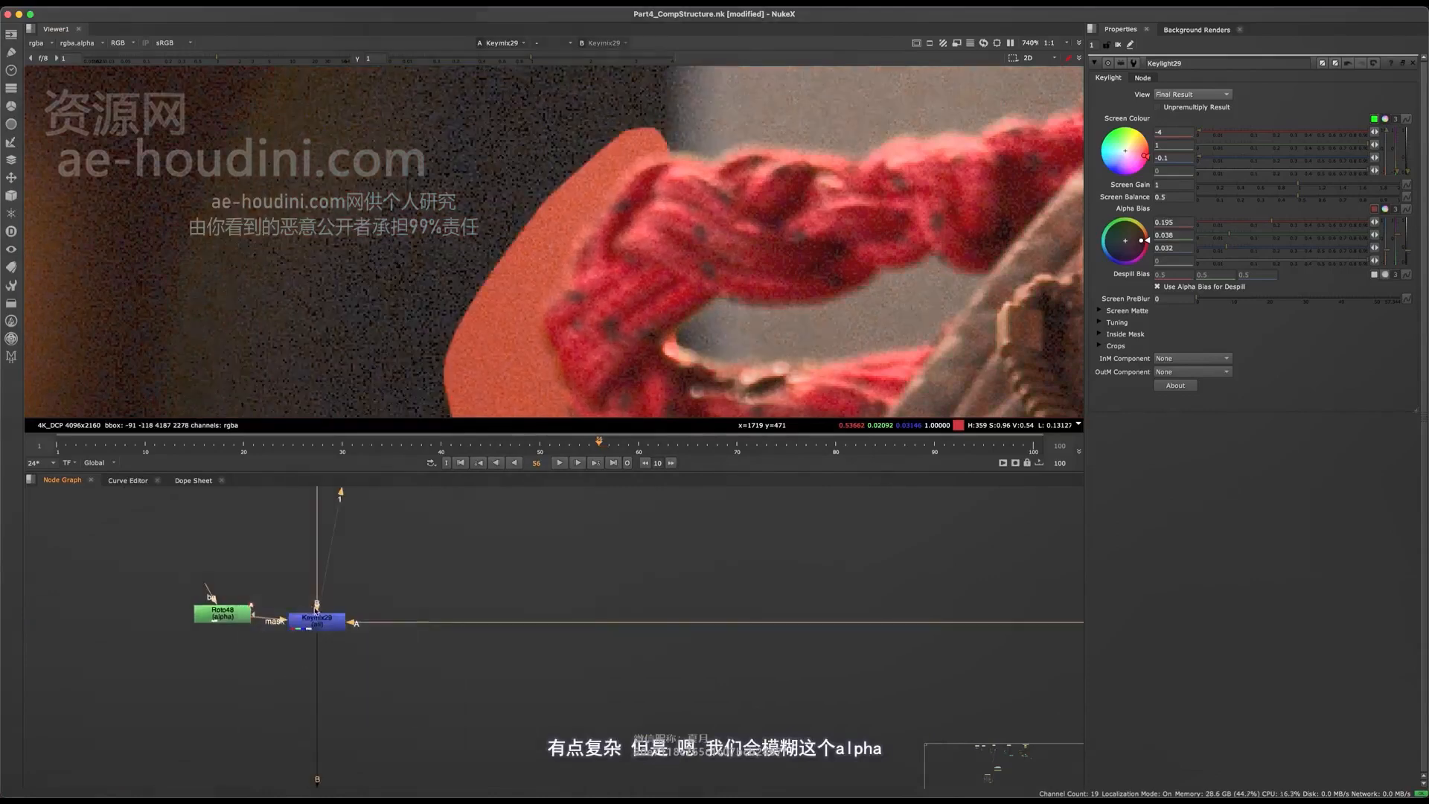
# Insert a Blur node between Roto48 and Keymix29's mask input with size 23.5.
pyautogui.moveTo(423, 570); pyautogui.dragTo(534, 576, button='middle')
pyautogui.moveTo(534, 579); pyautogui.dragTo(406, 645)
pyautogui.scroll(-2, 536, 558)
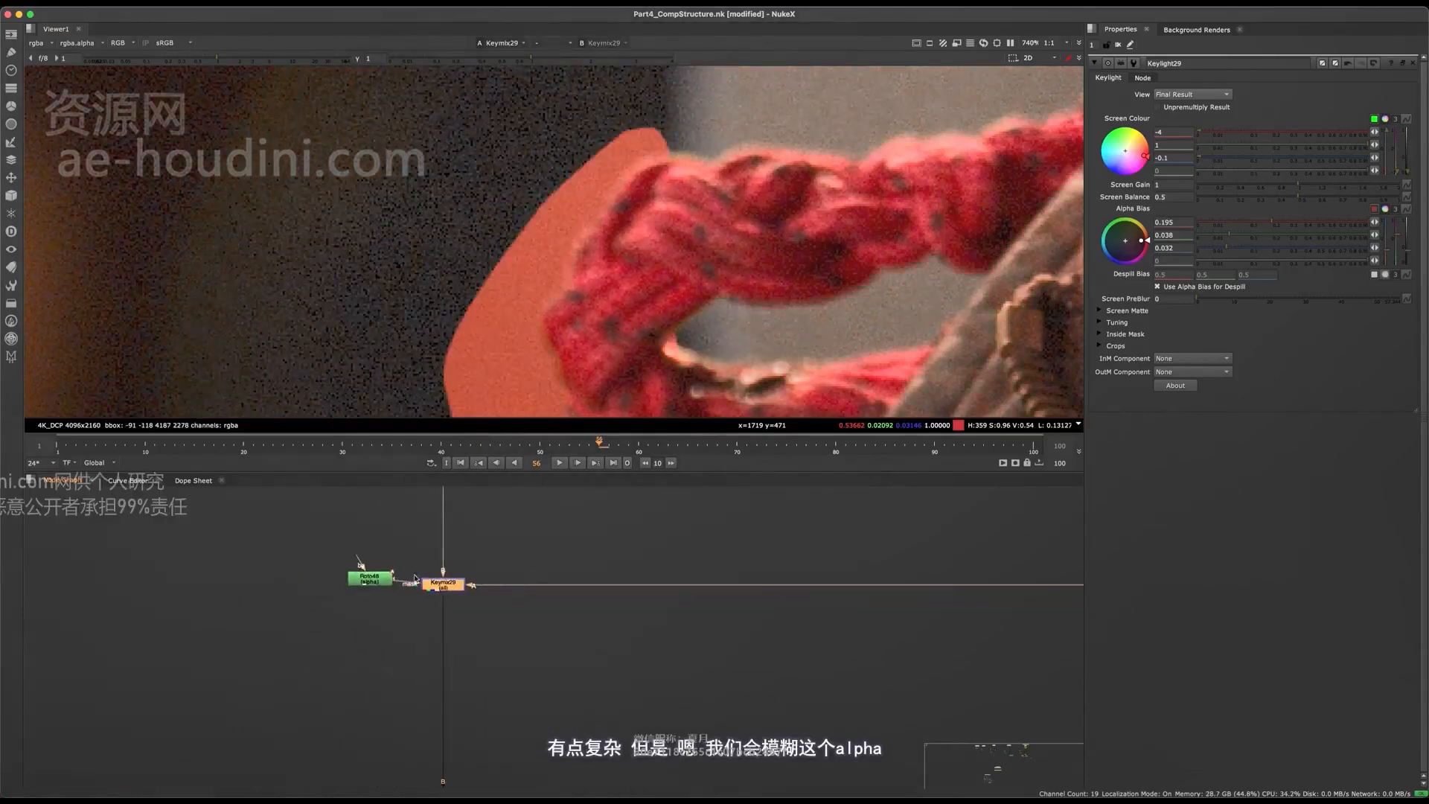
pyautogui.scroll(3, 408, 585)
pyautogui.click(348, 573)
pyautogui.press('b')
pyautogui.moveTo(1191, 110); pyautogui.dragTo(1274, 107)
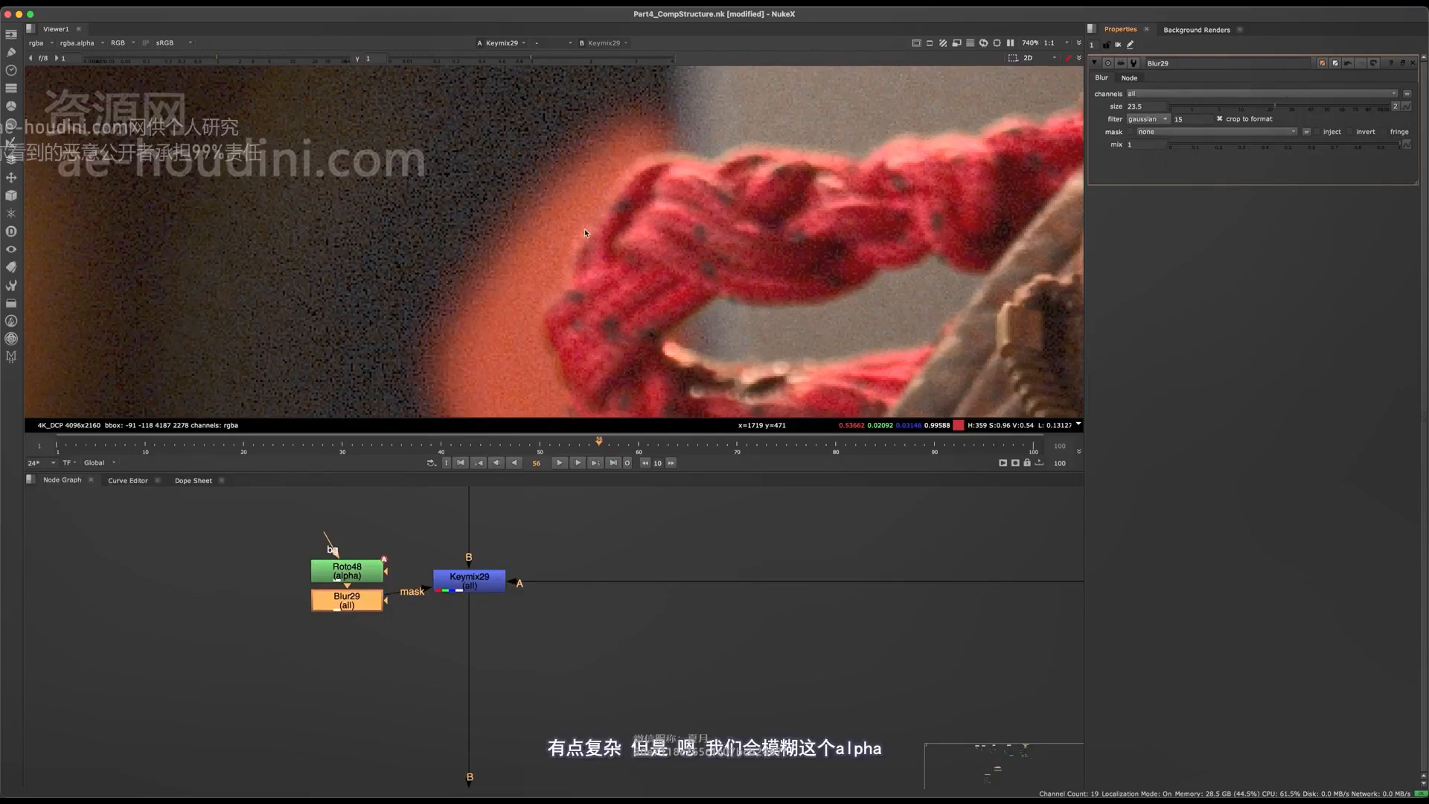
# View the Merge33 composite and check the cord's edge with Keymix29 disabled.
pyautogui.scroll(-8, 429, 600)
pyautogui.moveTo(378, 491); pyautogui.dragTo(500, 685, button='middle')
pyautogui.scroll(8, 456, 603)
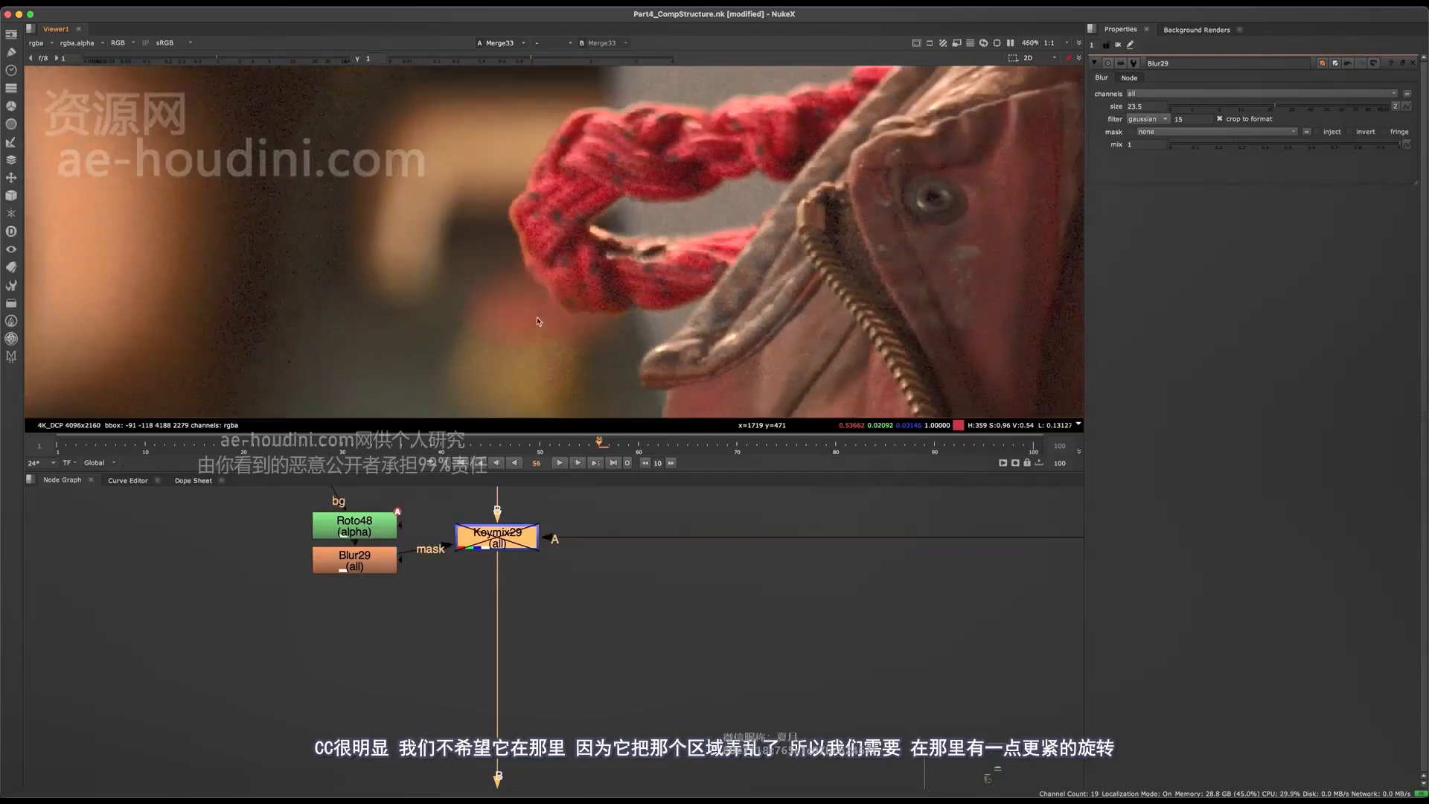
# Tighten Roto48's Bezier shape around the outer left and lower edge of the red cord.
pyautogui.doubleClick(384, 530)
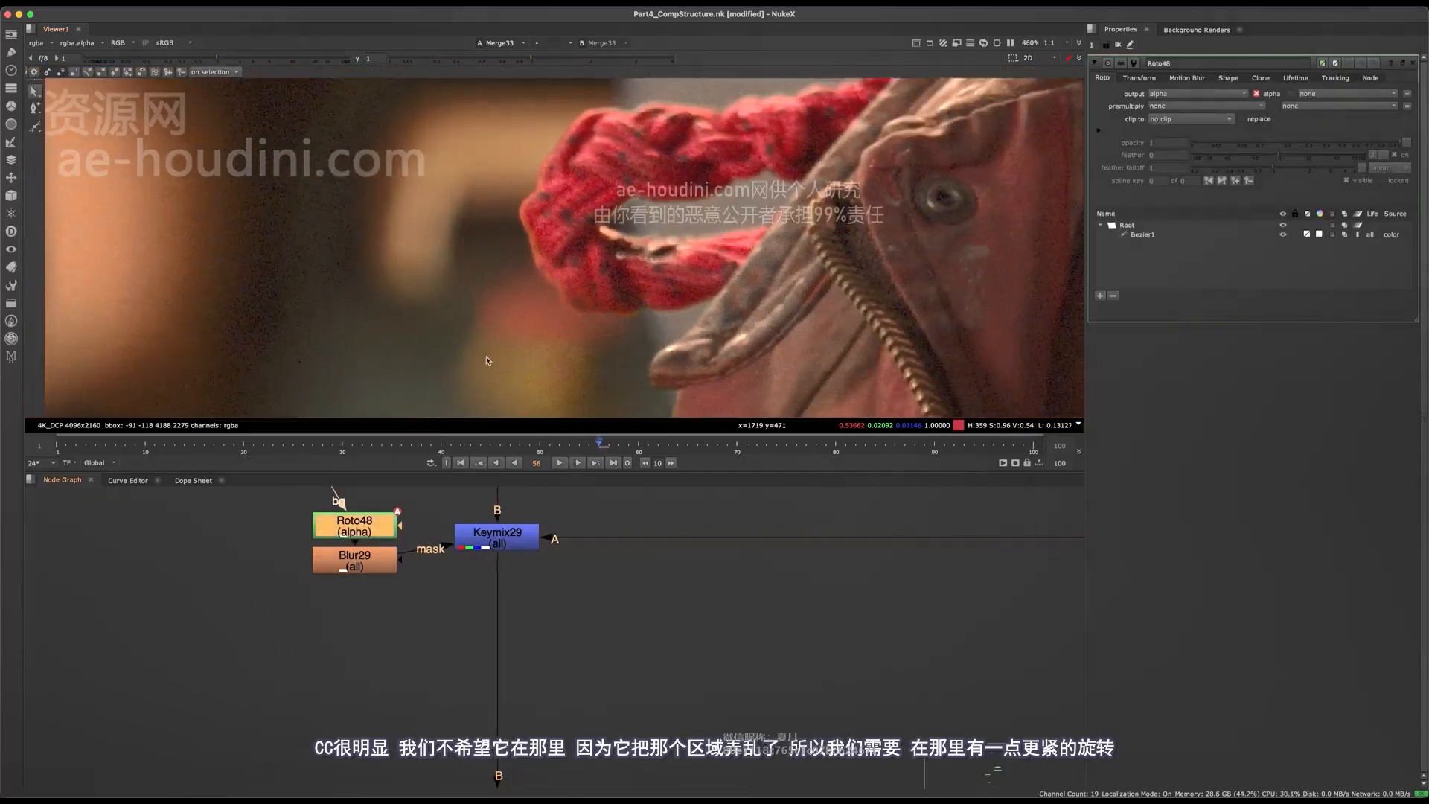
pyautogui.press('o')
pyautogui.moveTo(674, 296); pyautogui.dragTo(419, 406)
pyautogui.moveTo(547, 330)
pyautogui.mouseDown()
pyautogui.moveTo(555, 278)
pyautogui.moveTo(551, 322)
pyautogui.moveTo(568, 316)
pyautogui.mouseUp()
pyautogui.click(757, 255)
pyautogui.moveTo(463, 250); pyautogui.dragTo(511, 219)
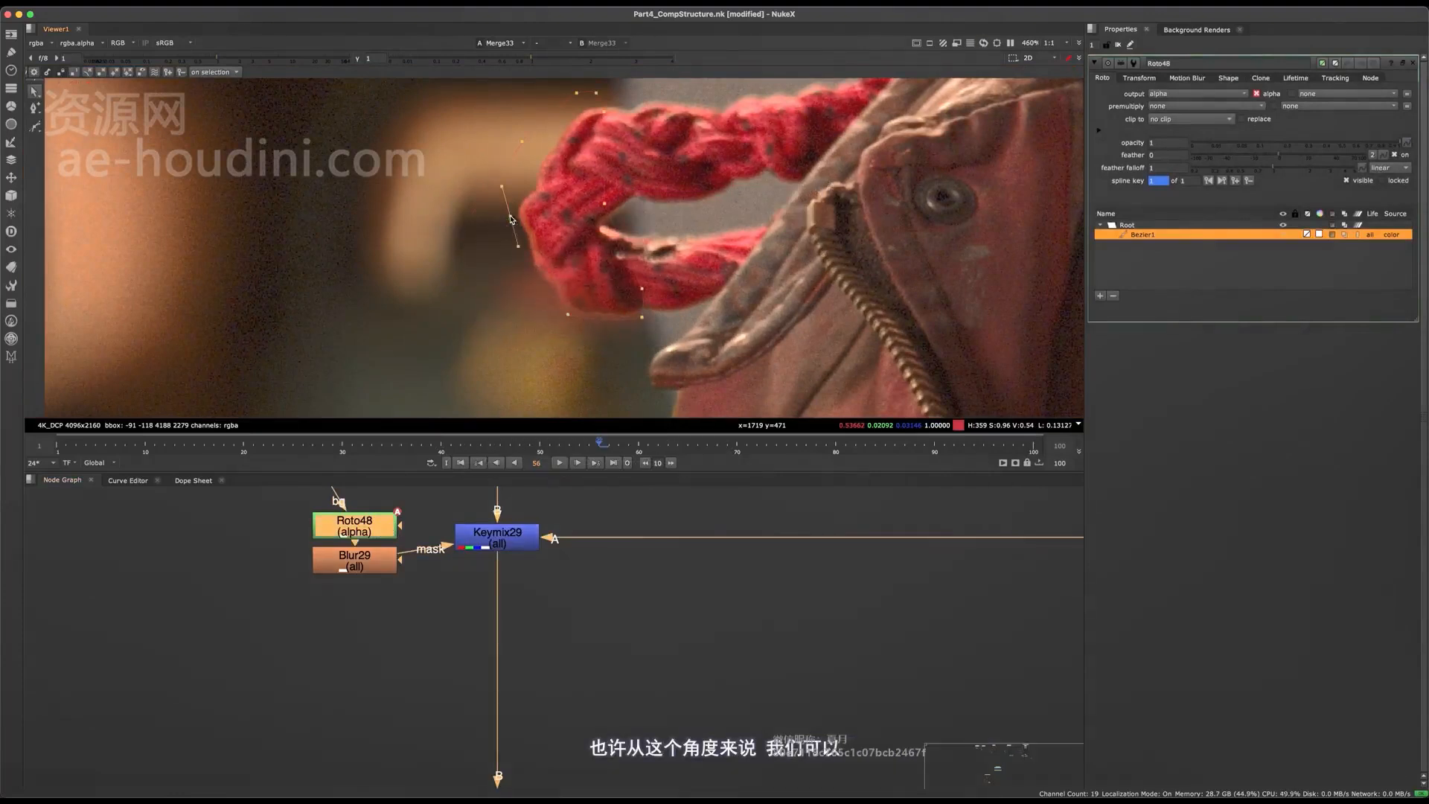
pyautogui.moveTo(547, 280); pyautogui.dragTo(553, 275)
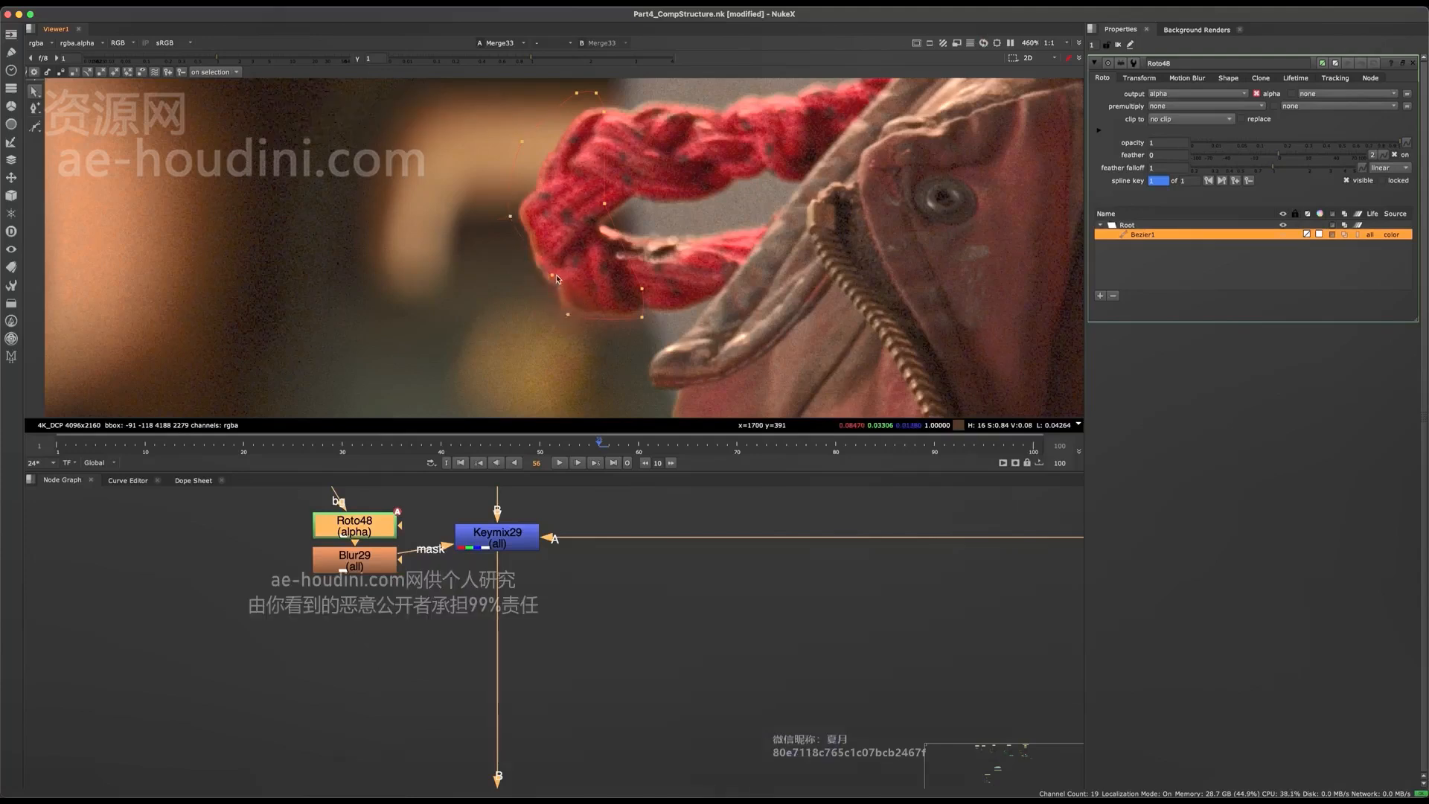
pyautogui.moveTo(551, 279); pyautogui.dragTo(532, 277)
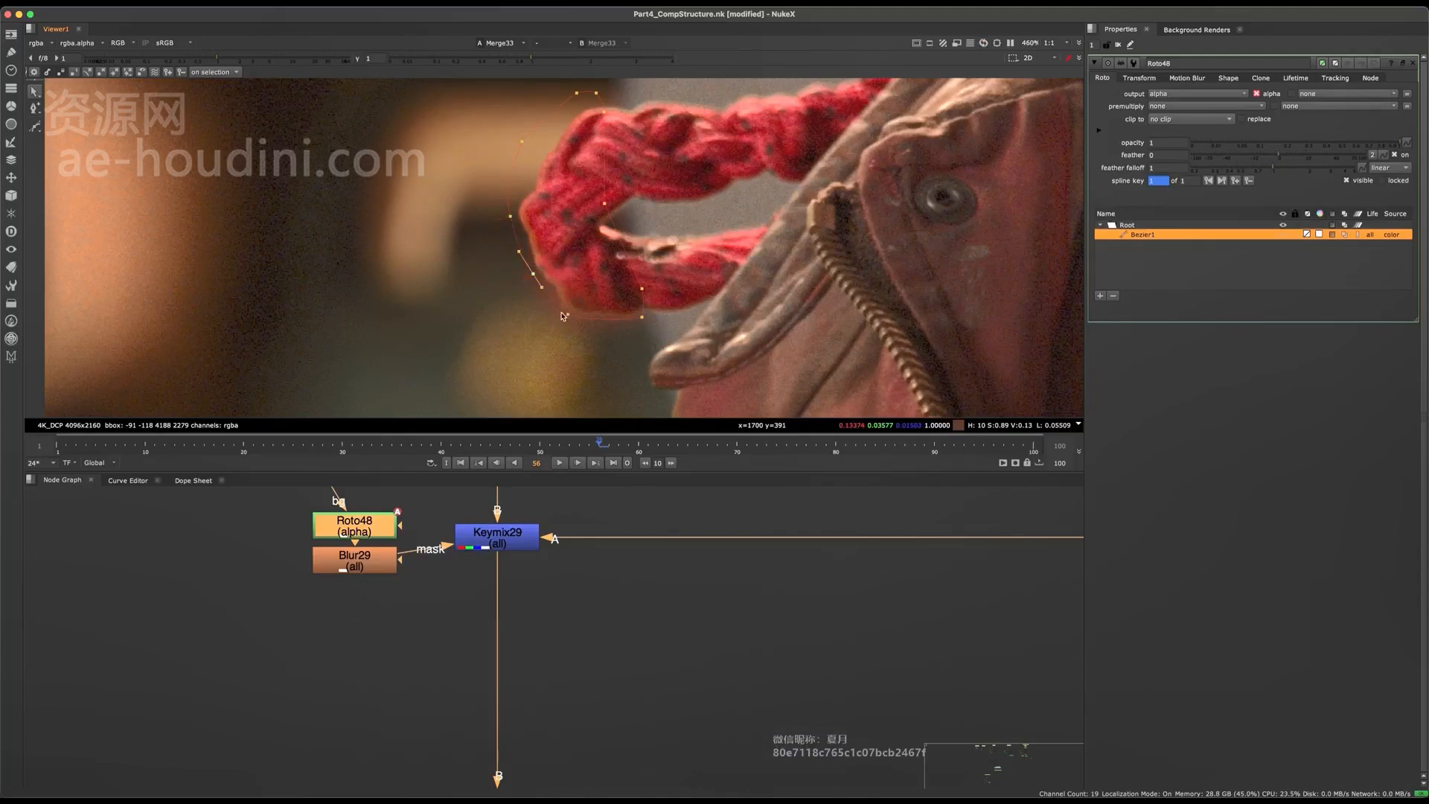
# Set Blur29's size to 10.4 and inspect the cord's lower edge in the composite.
pyautogui.click(372, 561)
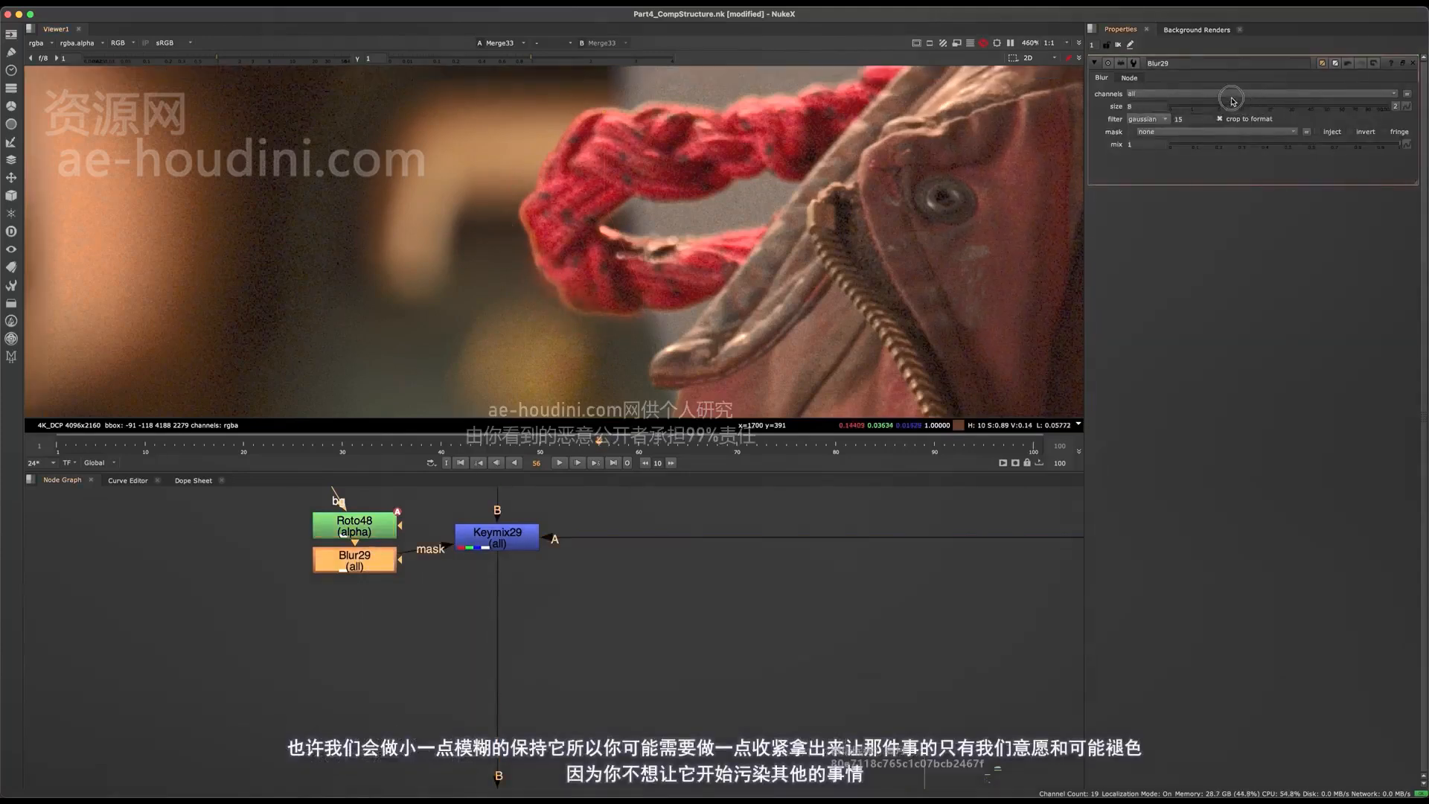
pyautogui.moveTo(1232, 101); pyautogui.dragTo(1252, 104)
pyautogui.scroll(5, 571, 247)
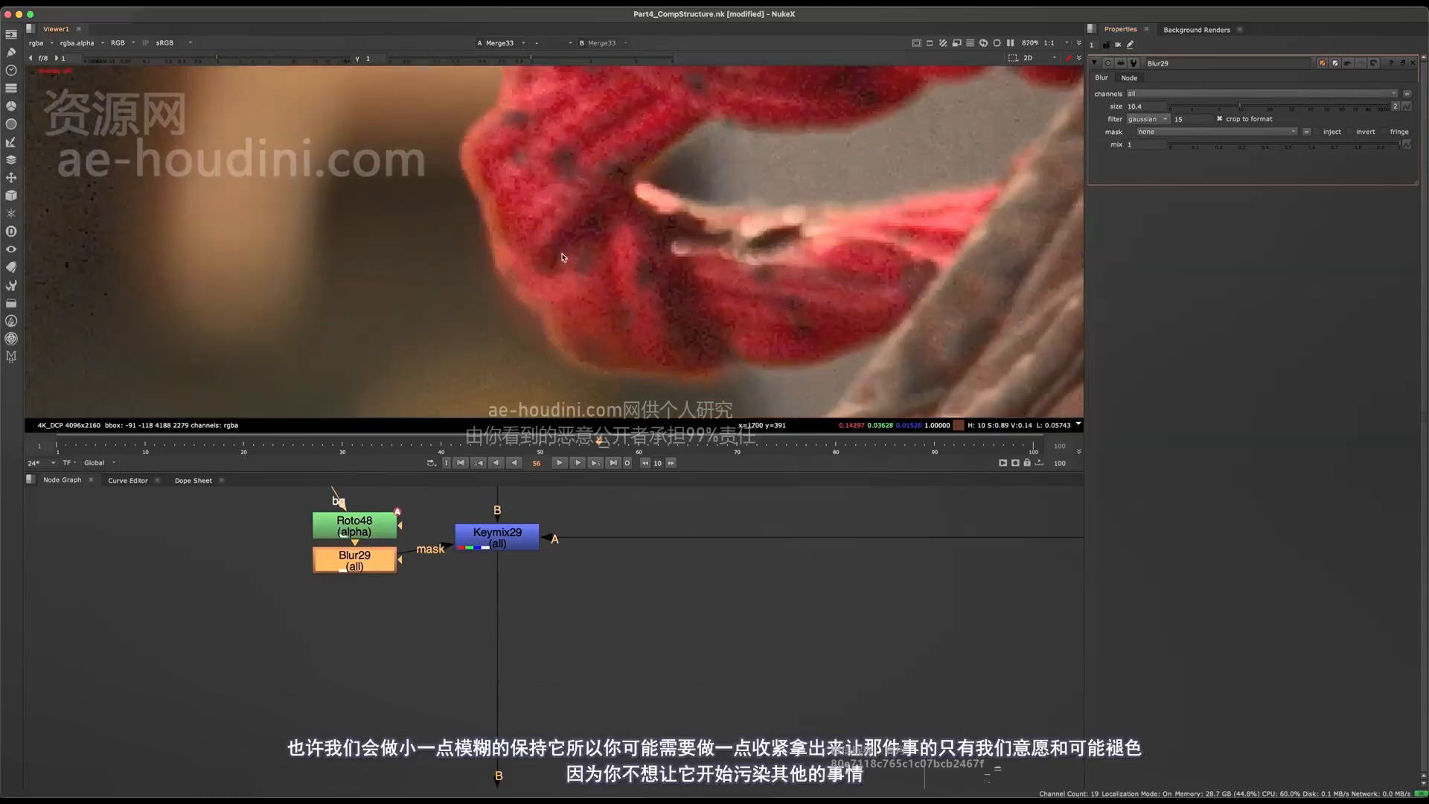
# Refine Roto48's Bezier shape around the left and upper edge of the red cord, checking it against the composite.
pyautogui.doubleClick(362, 523)
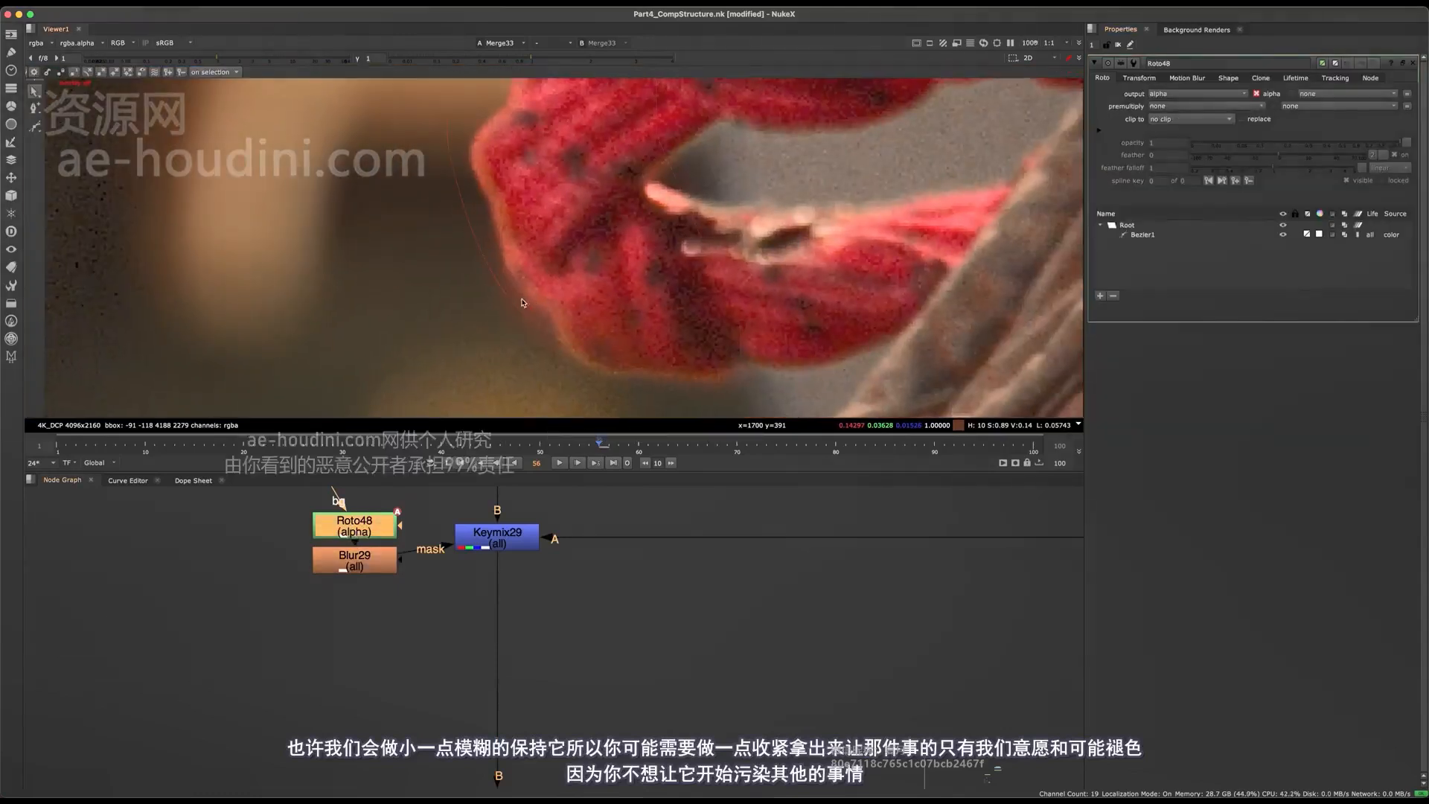
pyautogui.click(511, 297)
pyautogui.moveTo(509, 283); pyautogui.dragTo(515, 275)
pyautogui.scroll(-8, 521, 276)
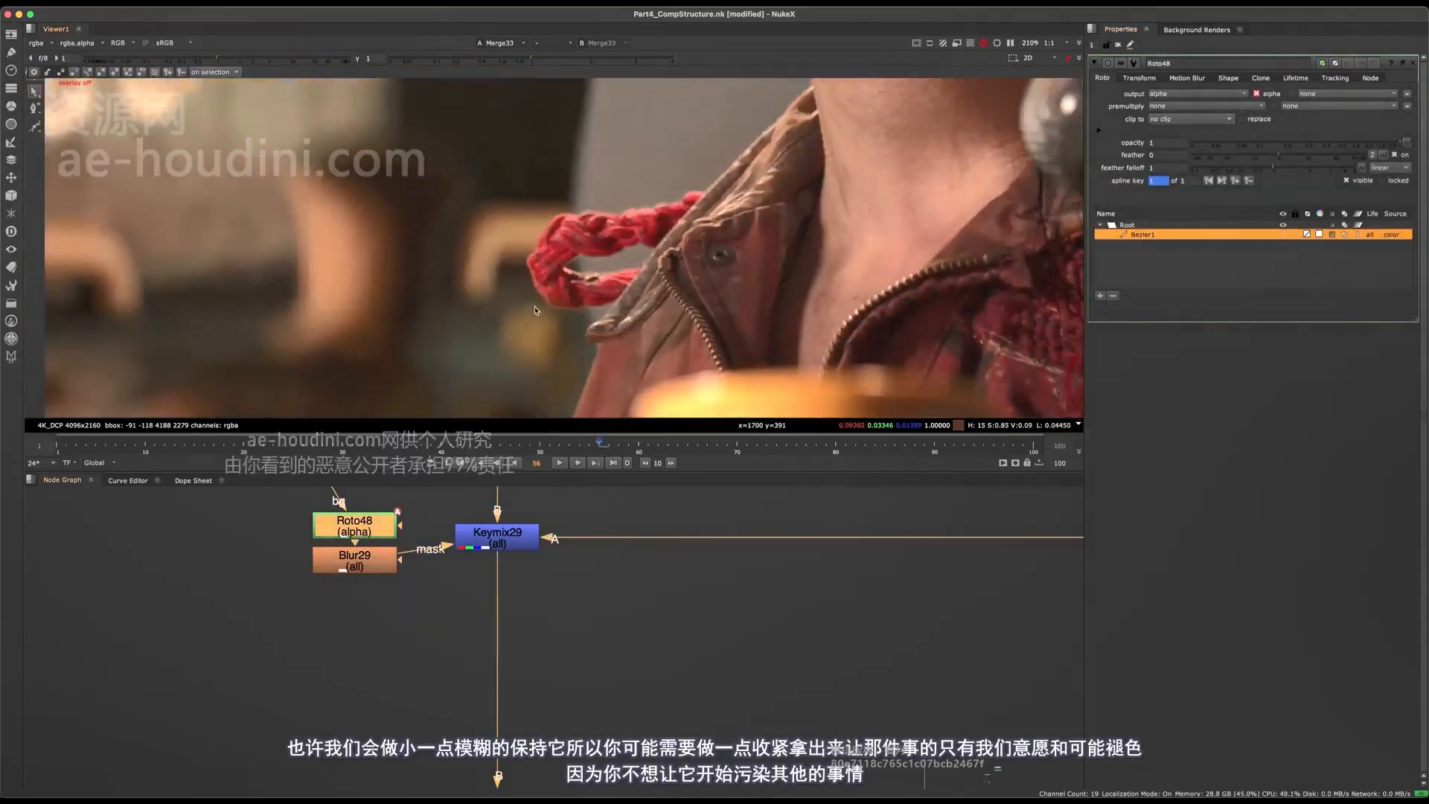
pyautogui.scroll(7, 534, 297)
pyautogui.moveTo(539, 170); pyautogui.dragTo(584, 253, button='middle')
pyautogui.press('o')
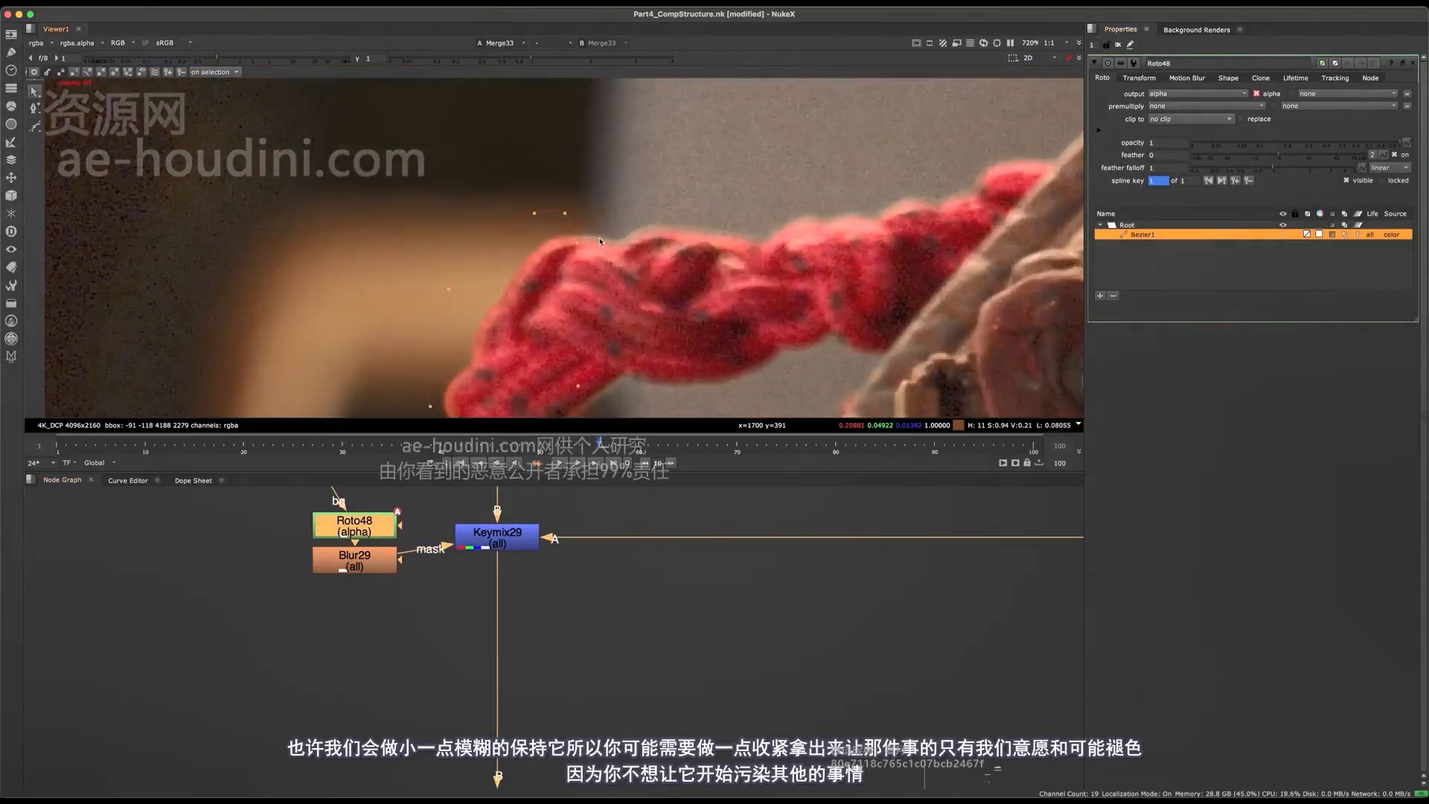
pyautogui.click(583, 247)
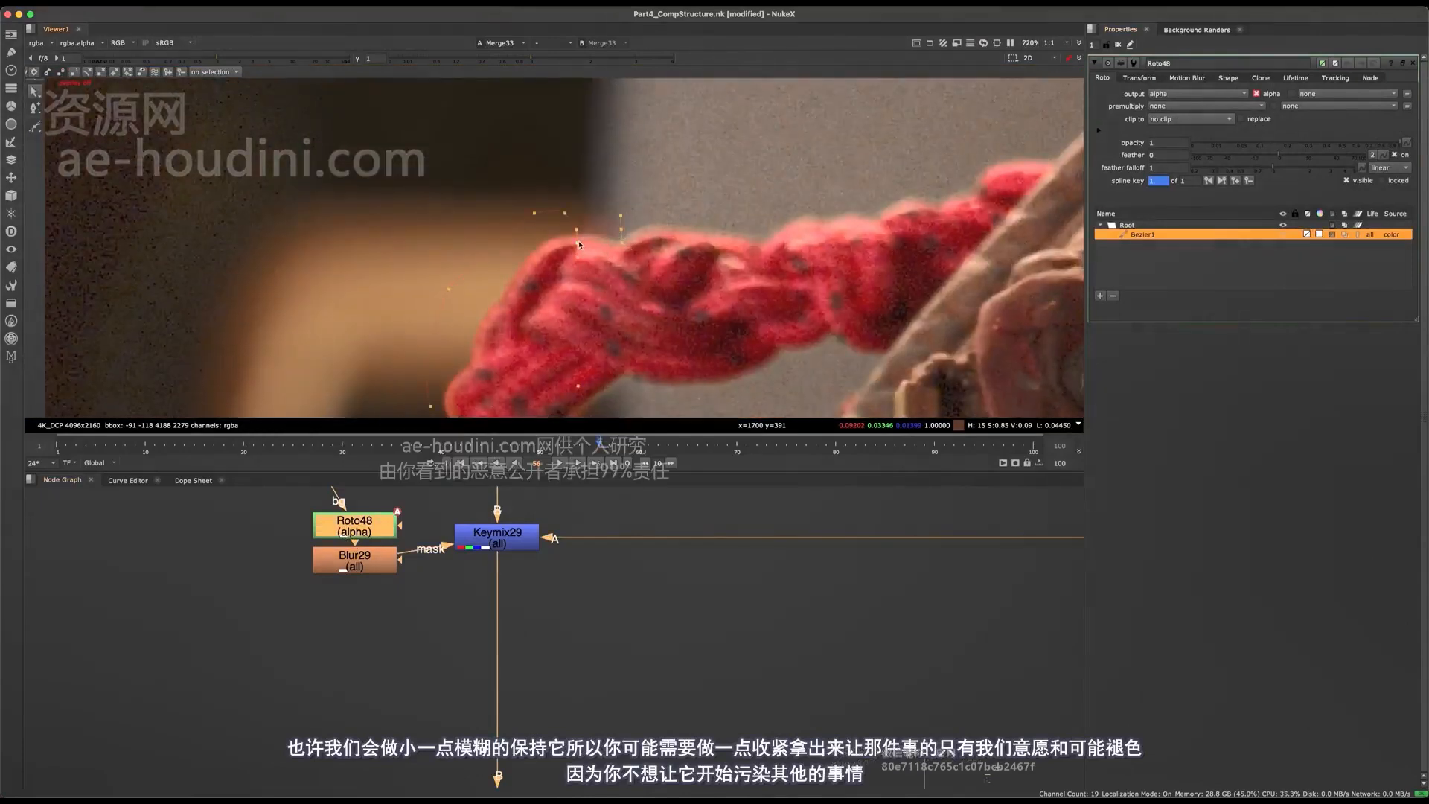
pyautogui.scroll(-4, 589, 235)
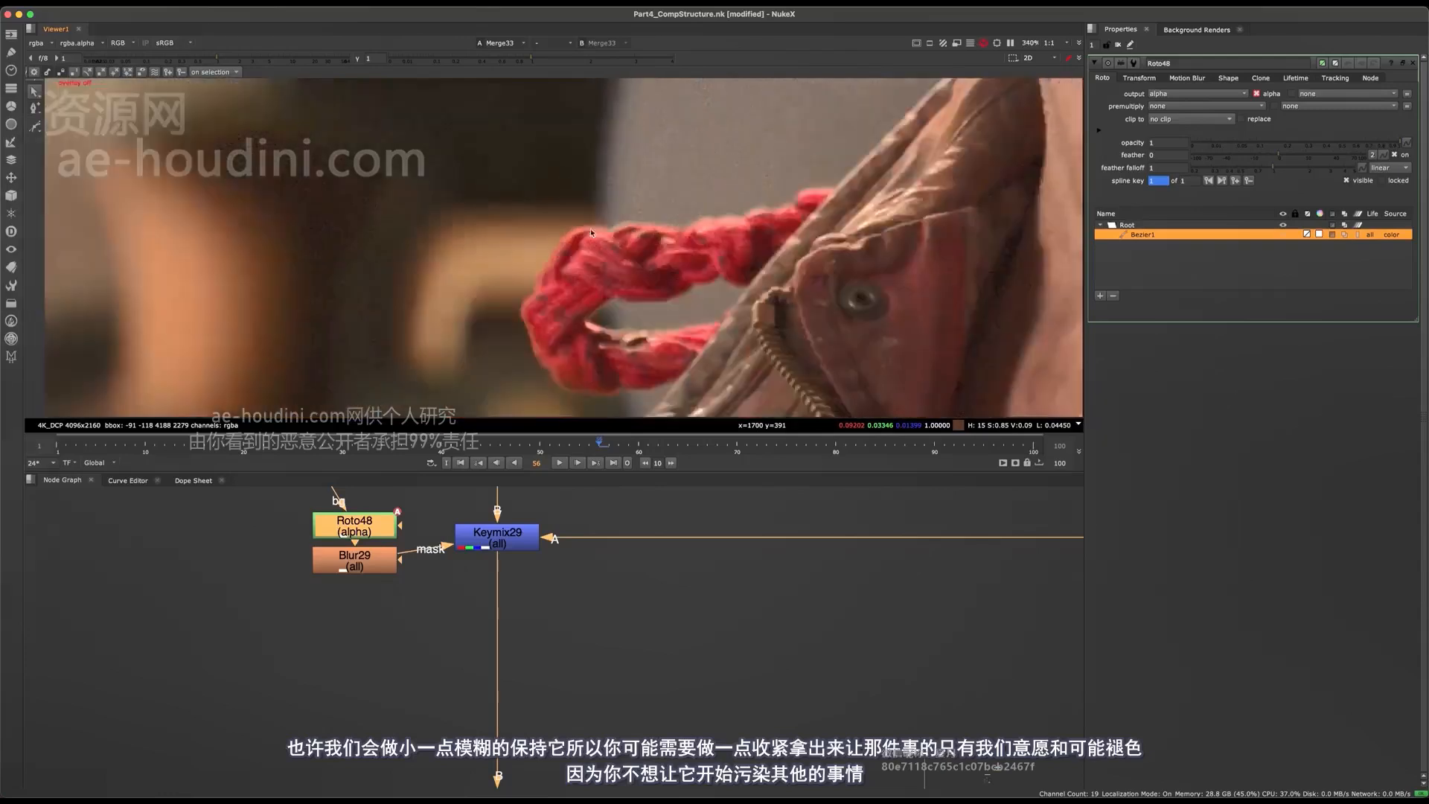
pyautogui.scroll(4, 591, 233)
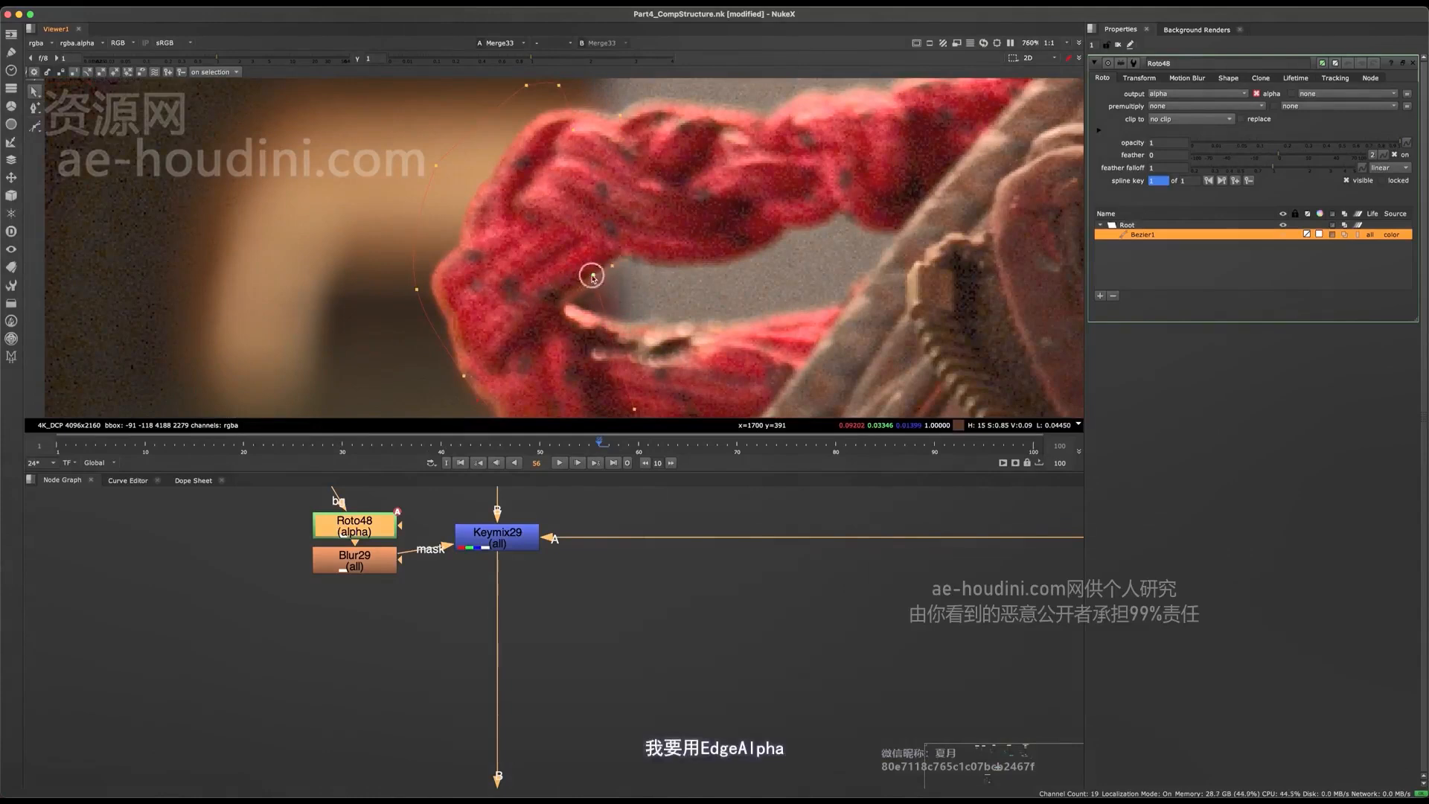
pyautogui.scroll(-3, 594, 287)
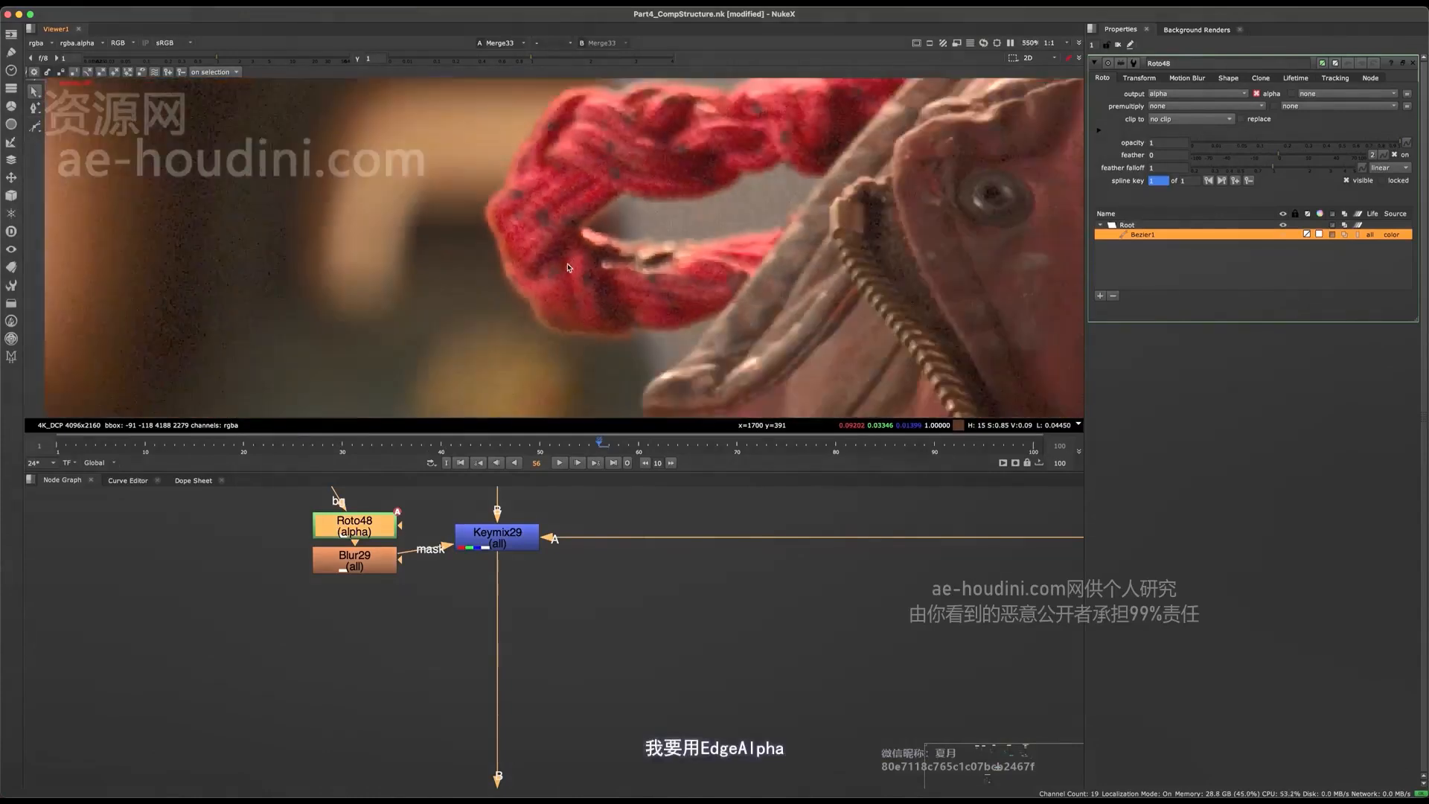
# Toggle Keymix29 off and on to compare the cord's edge, and save the script.
pyautogui.moveTo(556, 562); pyautogui.dragTo(503, 614, button='middle')
pyautogui.click(442, 594)
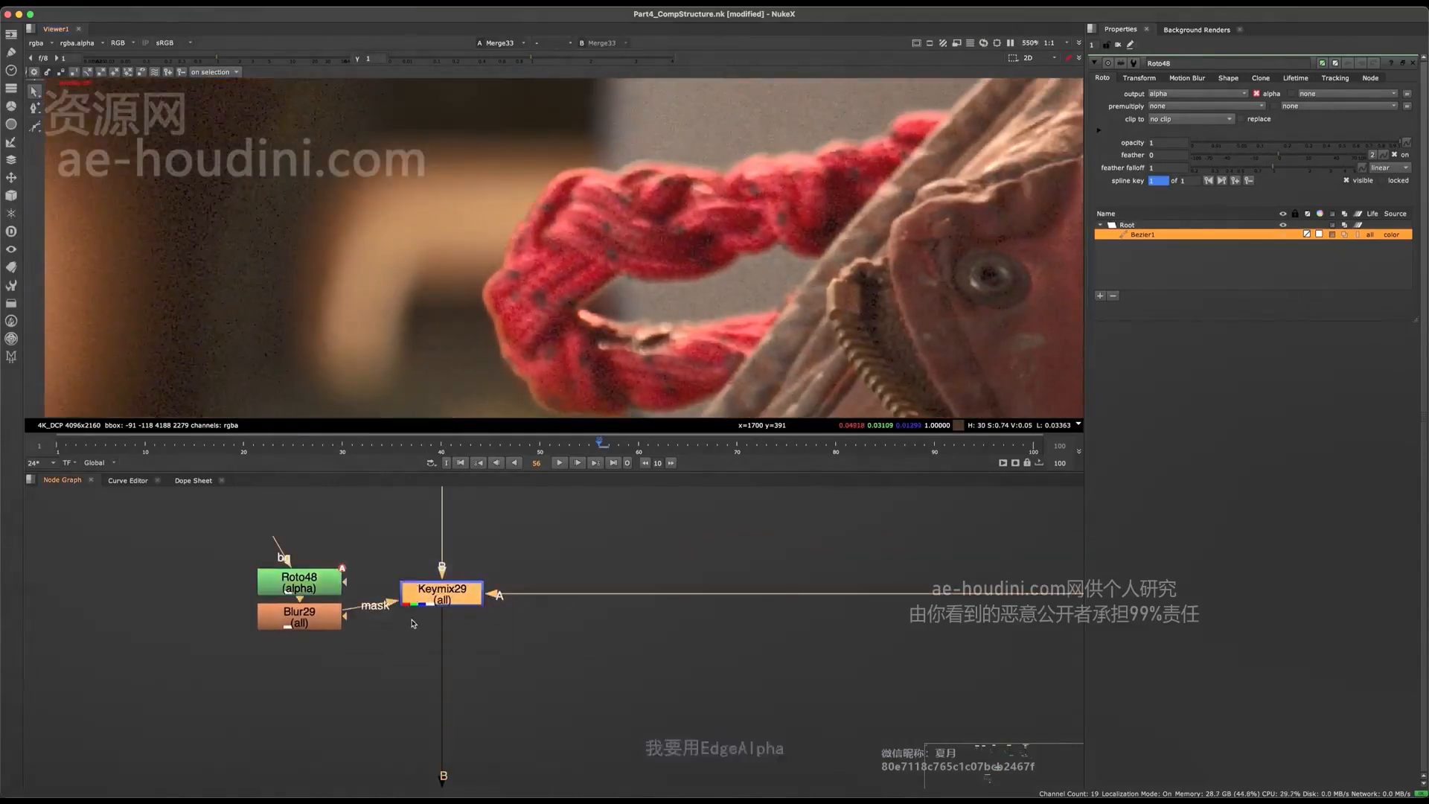
pyautogui.scroll(-4, 594, 177)
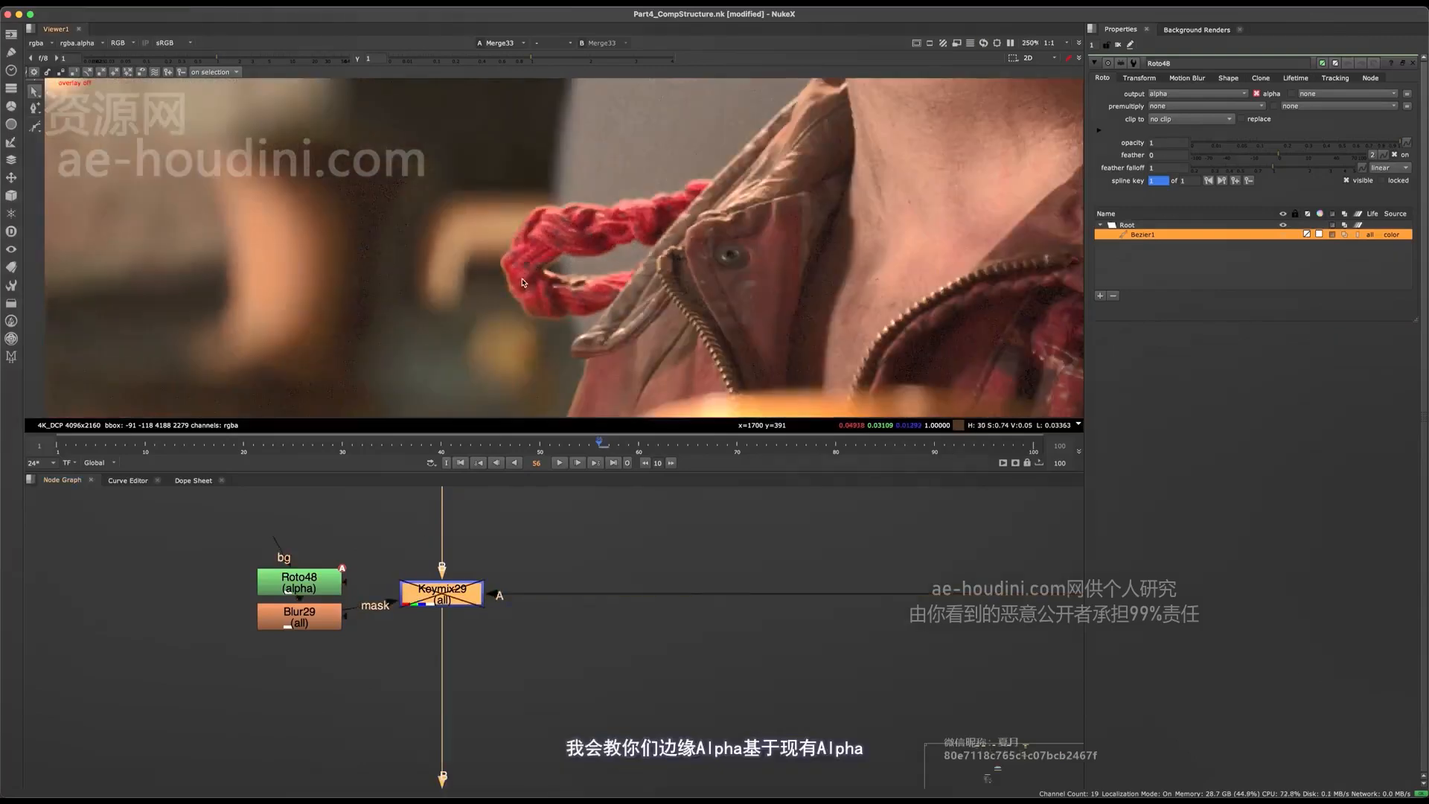
pyautogui.press('super+s')
# Route Blur29 into Keymix29's mask through a dot and align Roto48 and Blur29 above that dot.
pyautogui.scroll(-6, 586, 636)
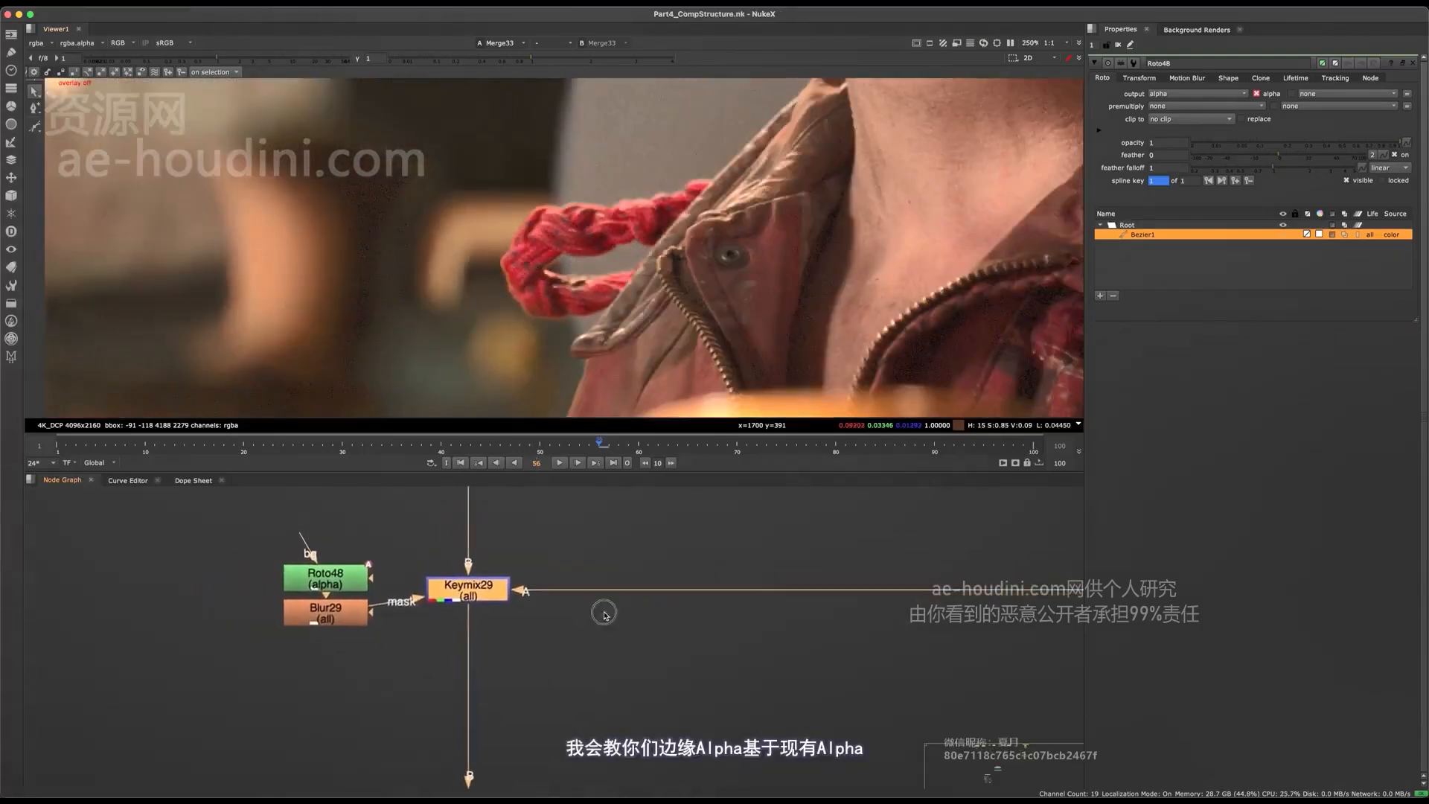
pyautogui.scroll(-2, 572, 599)
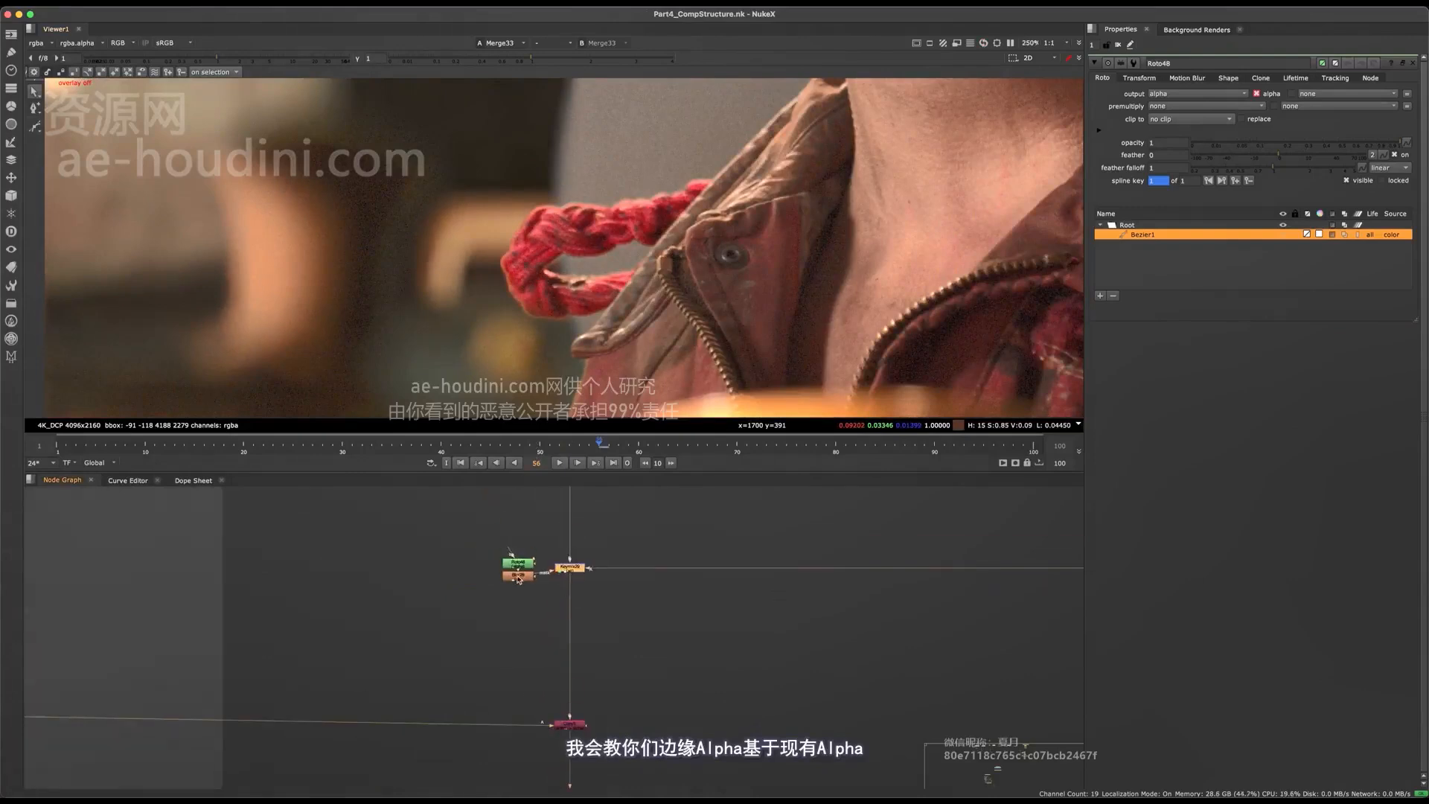
pyautogui.moveTo(540, 542); pyautogui.dragTo(487, 580)
pyautogui.scroll(3, 518, 525)
pyautogui.scroll(-5, 519, 580)
pyautogui.press('space')
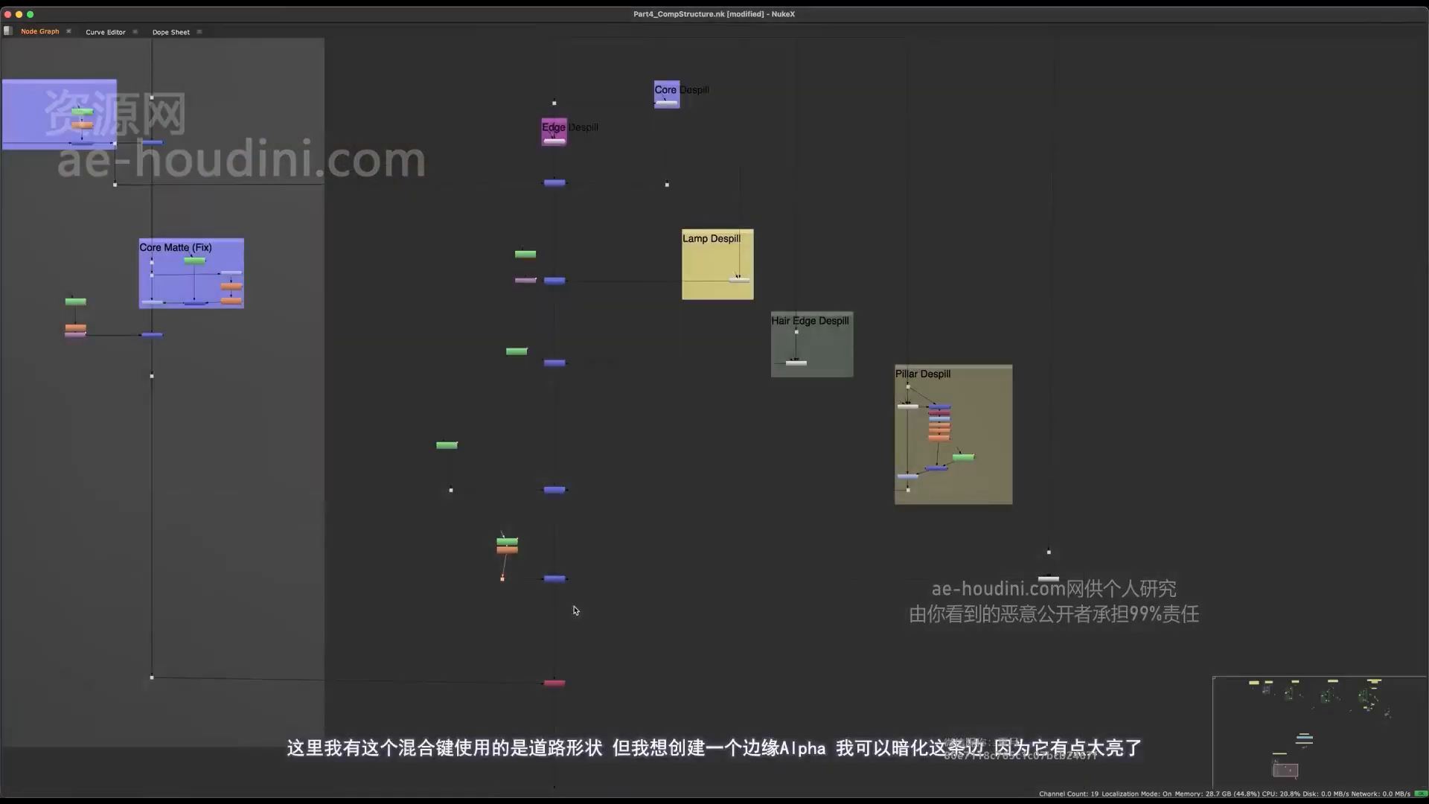
pyautogui.click(555, 578)
pyautogui.moveTo(507, 577); pyautogui.dragTo(594, 623, button='middle')
pyautogui.scroll(4, 593, 623)
pyautogui.moveTo(623, 517); pyautogui.dragTo(594, 549)
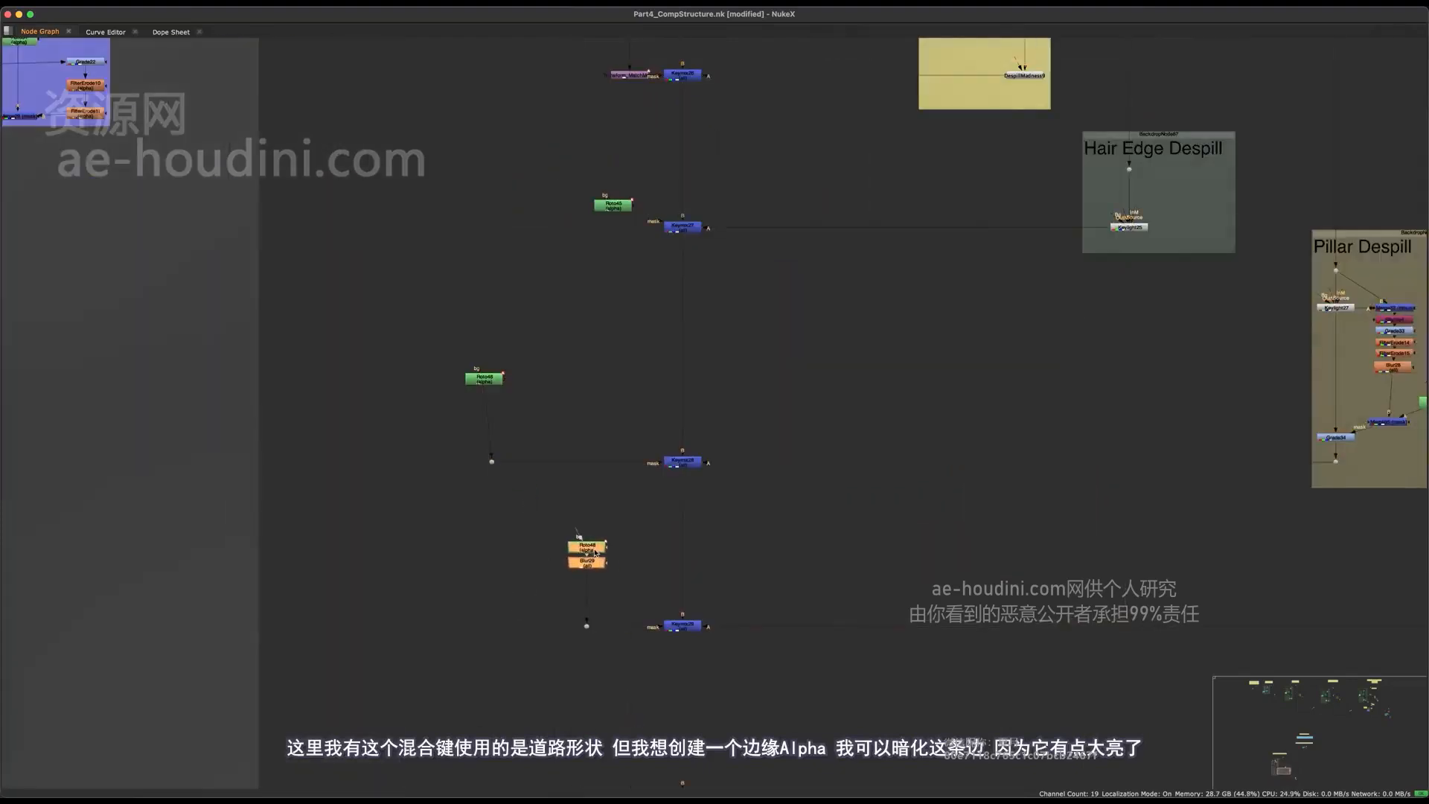
pyautogui.scroll(4, 594, 569)
pyautogui.press('space')
# Examine the cord's bright edge in the composite and in the alpha and colour of Dot135.
pyautogui.scroll(3, 514, 271)
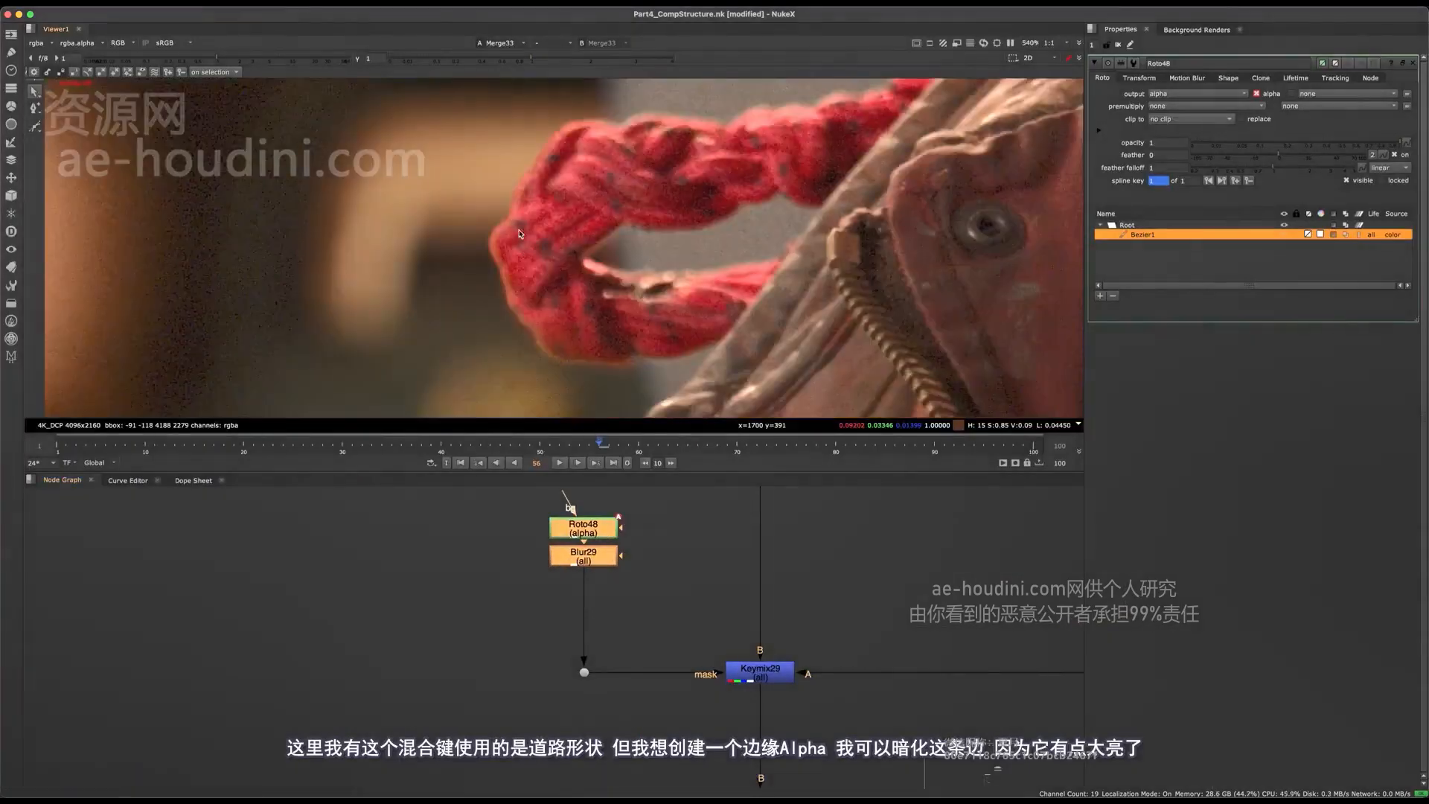
pyautogui.scroll(4, 503, 243)
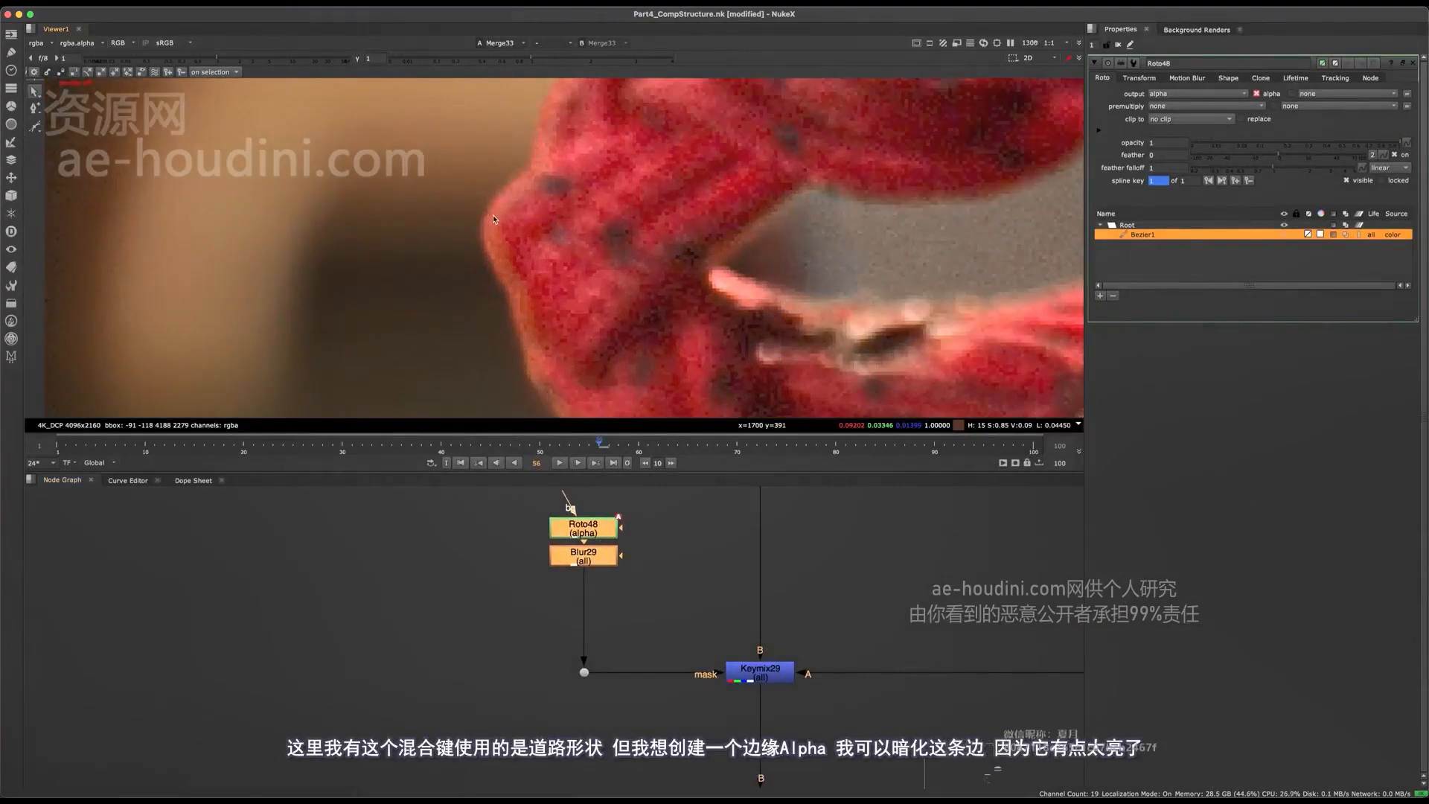
pyautogui.scroll(-3, 523, 347)
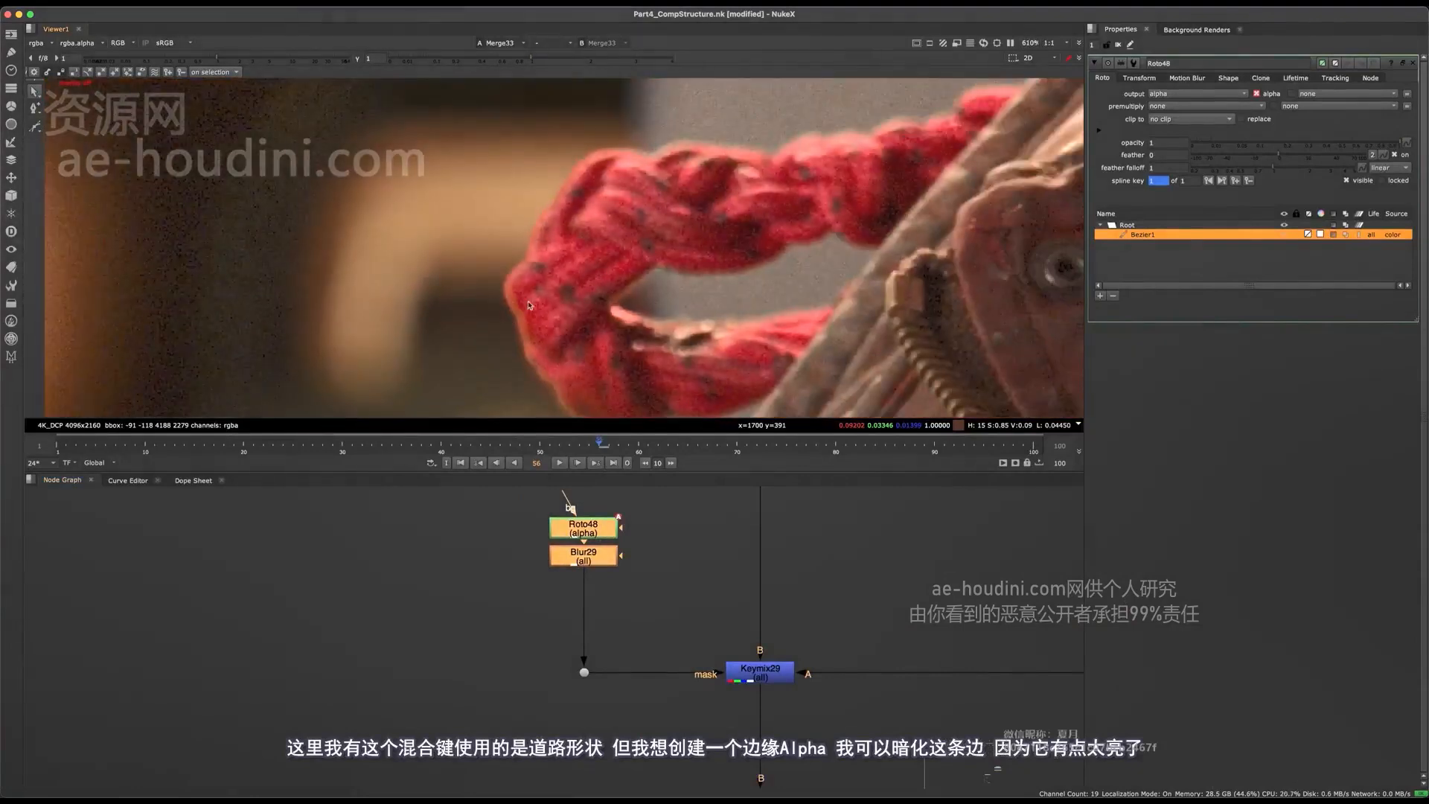
pyautogui.scroll(3, 547, 313)
pyautogui.scroll(-1, 557, 283)
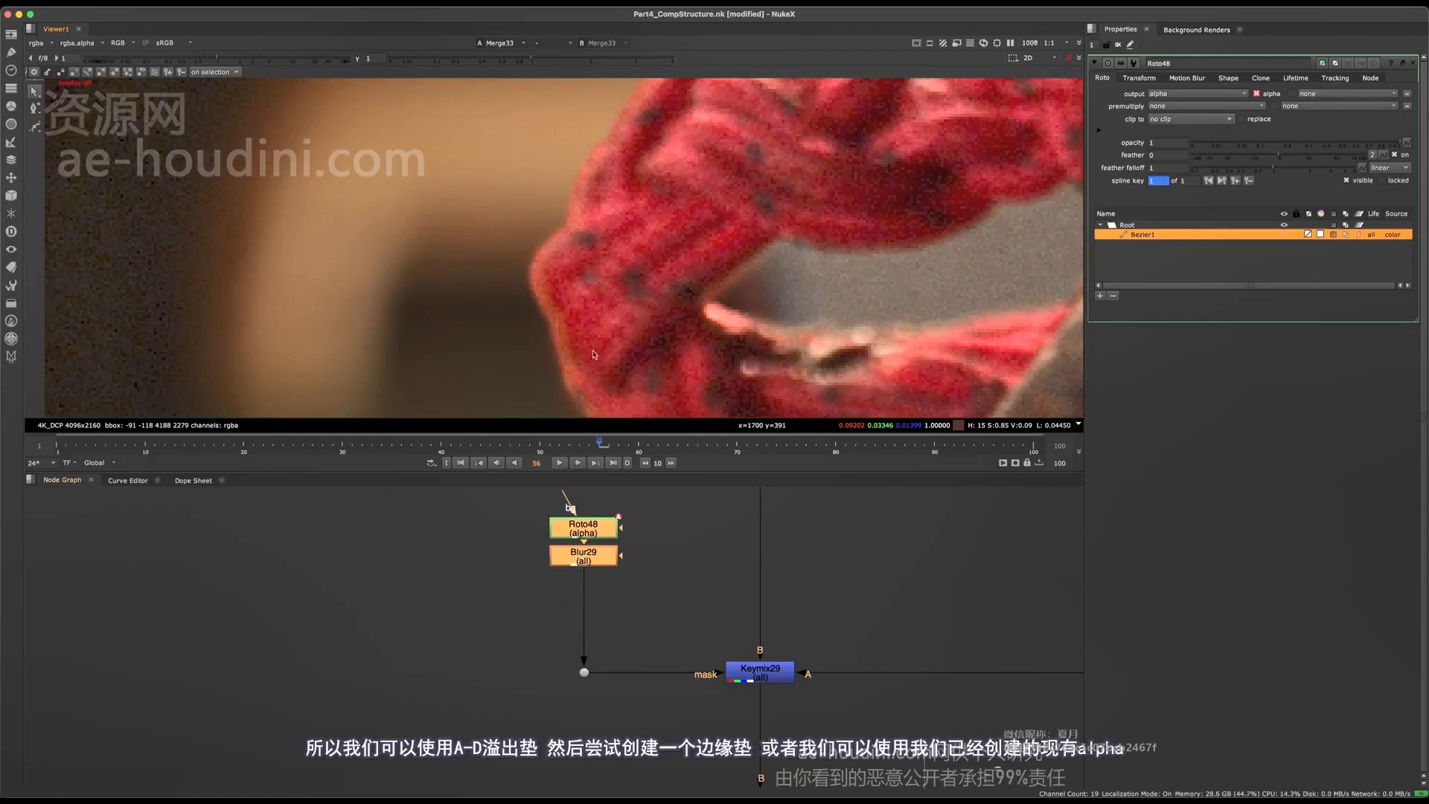
pyautogui.scroll(-3, 606, 183)
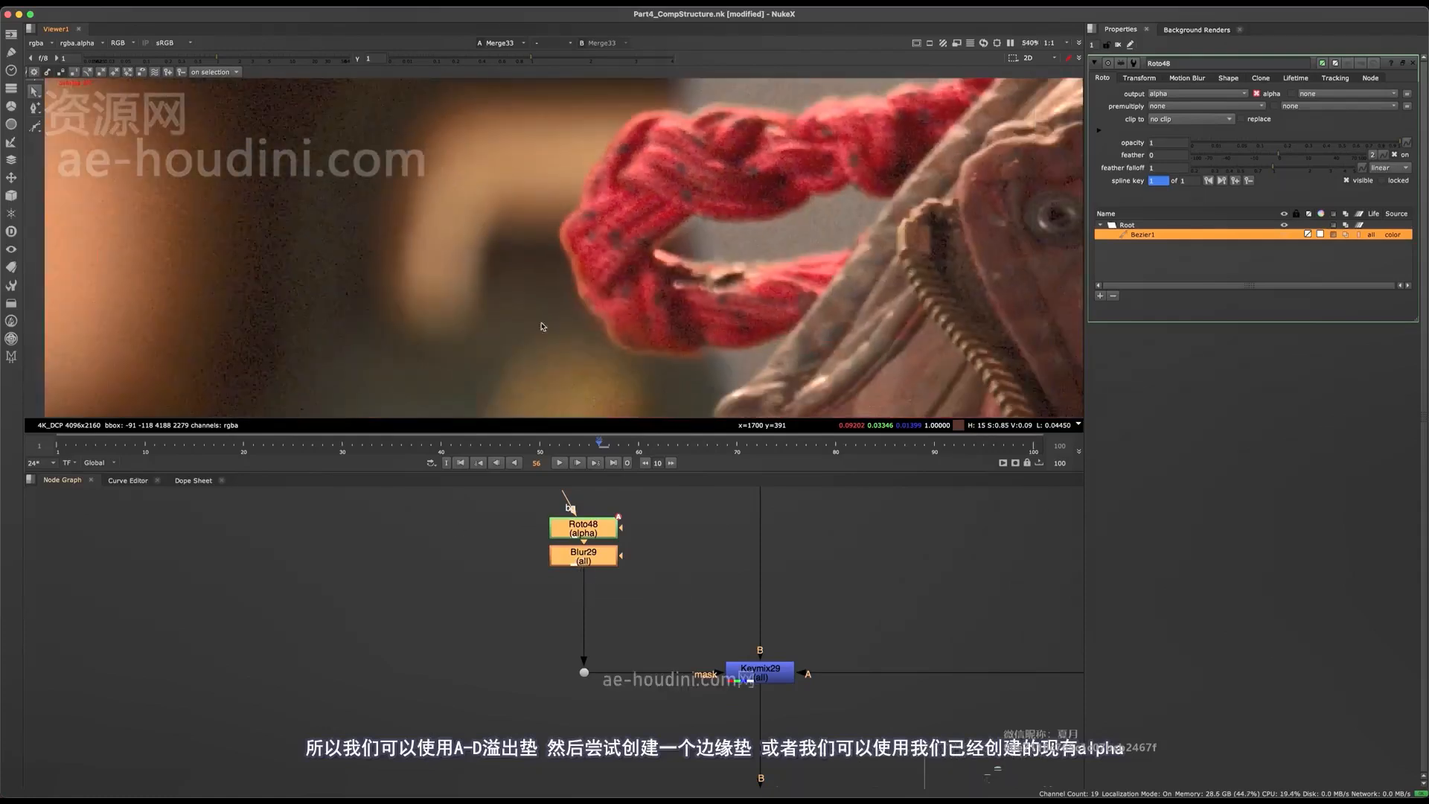
pyautogui.moveTo(463, 628); pyautogui.dragTo(639, 614, button='middle')
pyautogui.scroll(-5, 638, 614)
pyautogui.click(308, 730)
pyautogui.press('1')
pyautogui.press('a')
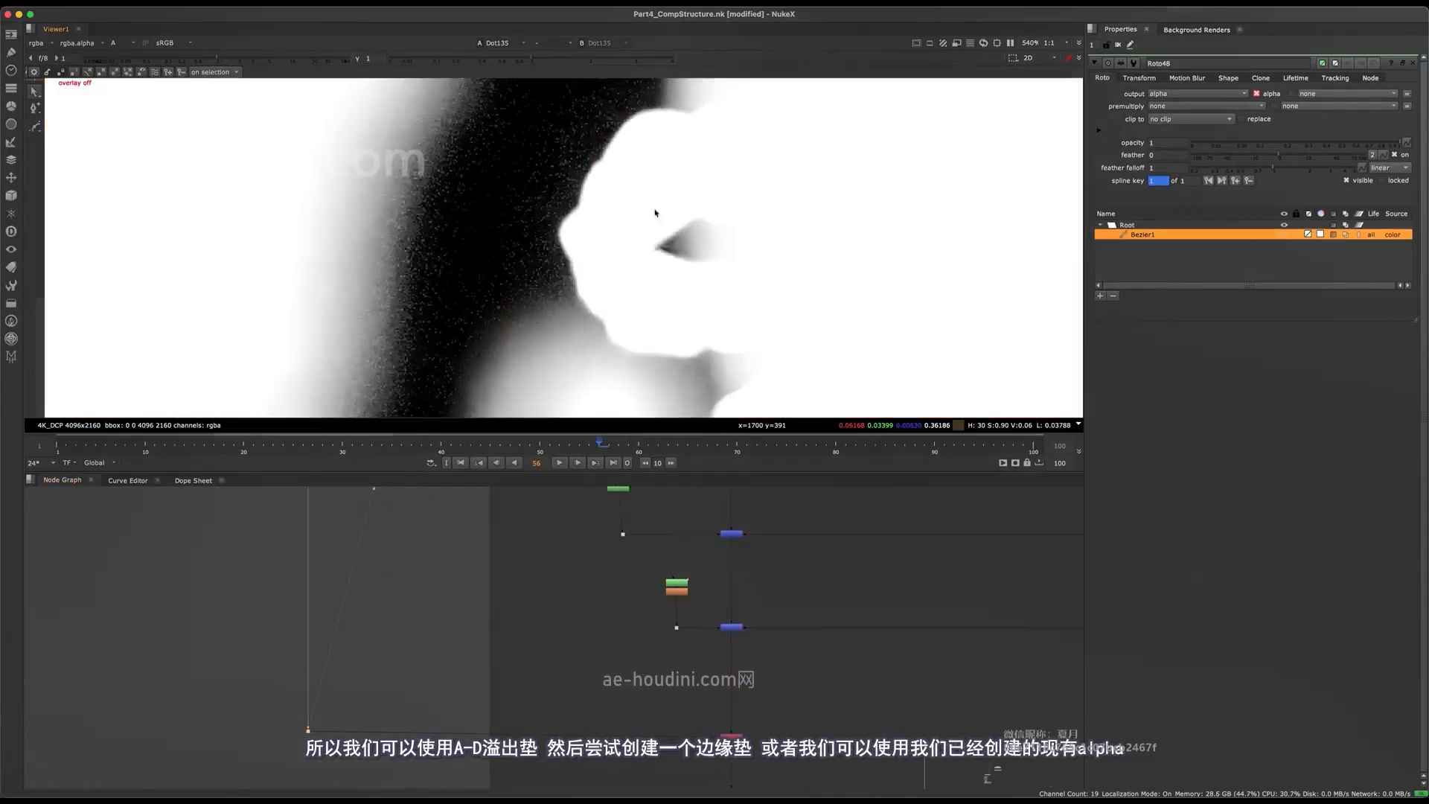
pyautogui.press('a')
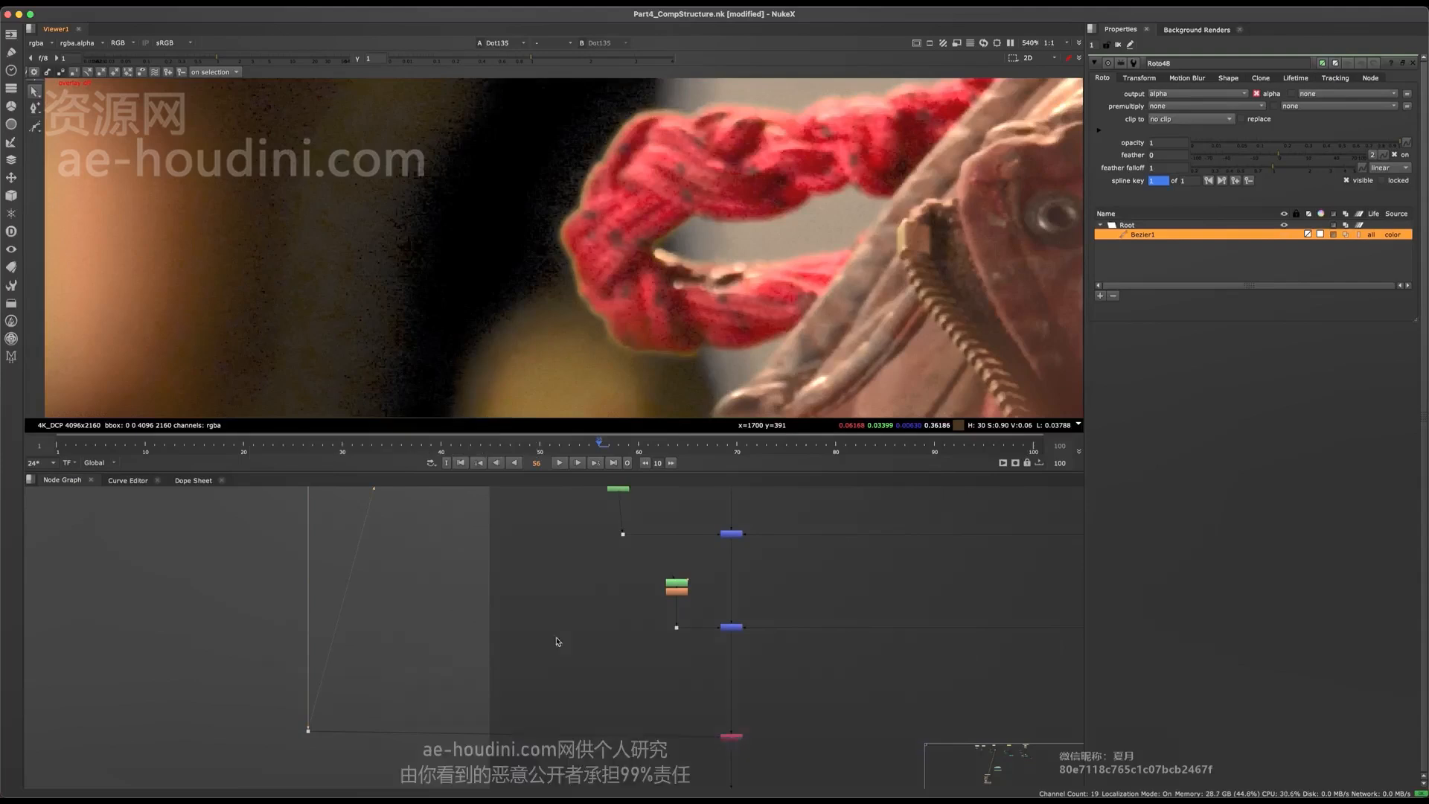
# Place the dot branching off the main matte line below Core Matte (Fix) out to the side as a new branch.
pyautogui.moveTo(558, 641); pyautogui.dragTo(443, 646, button='middle')
pyautogui.press('space')
pyautogui.moveTo(623, 656); pyautogui.dragTo(576, 517, button='middle')
pyautogui.moveTo(1051, 484); pyautogui.dragTo(828, 544, button='middle')
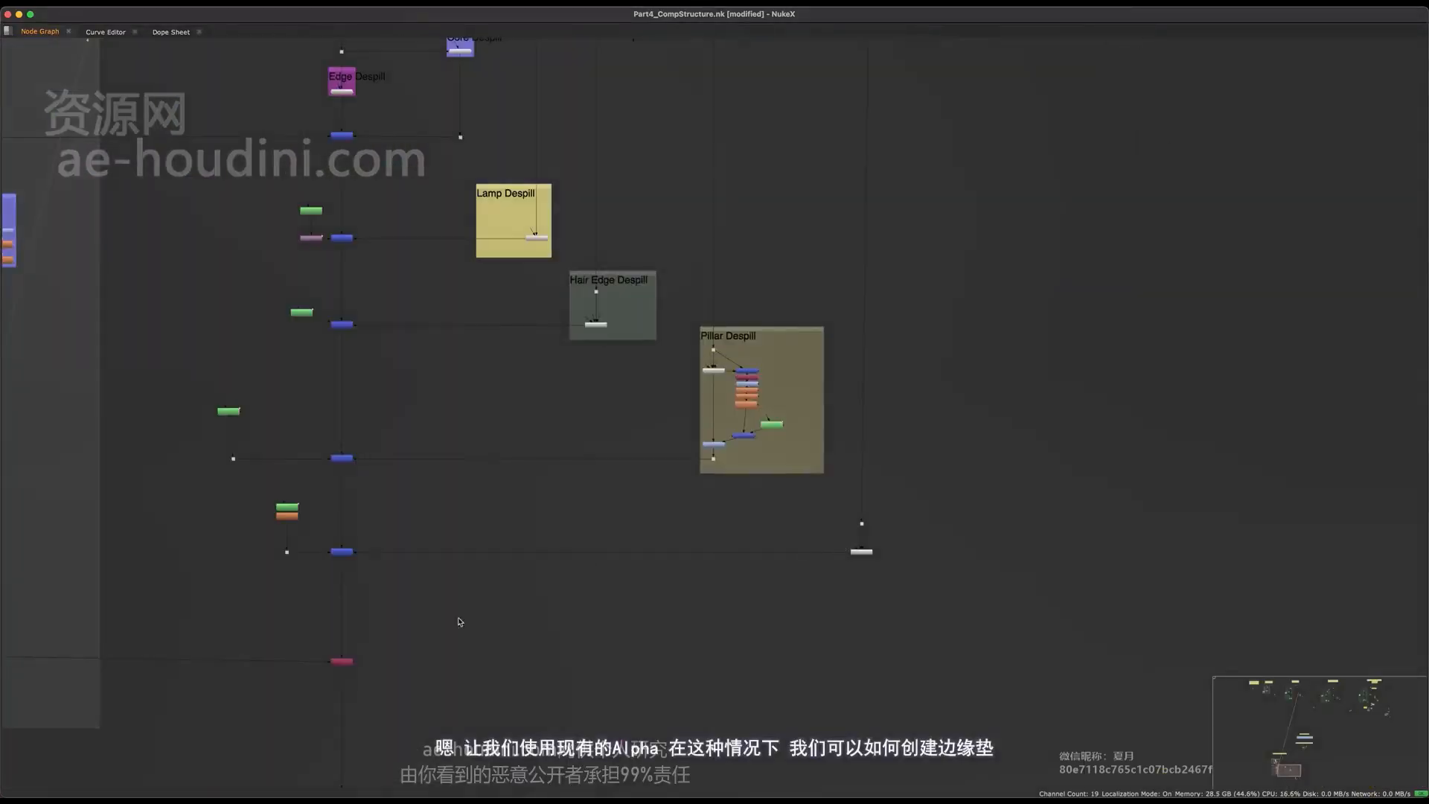
pyautogui.moveTo(460, 622); pyautogui.dragTo(900, 588, button='middle')
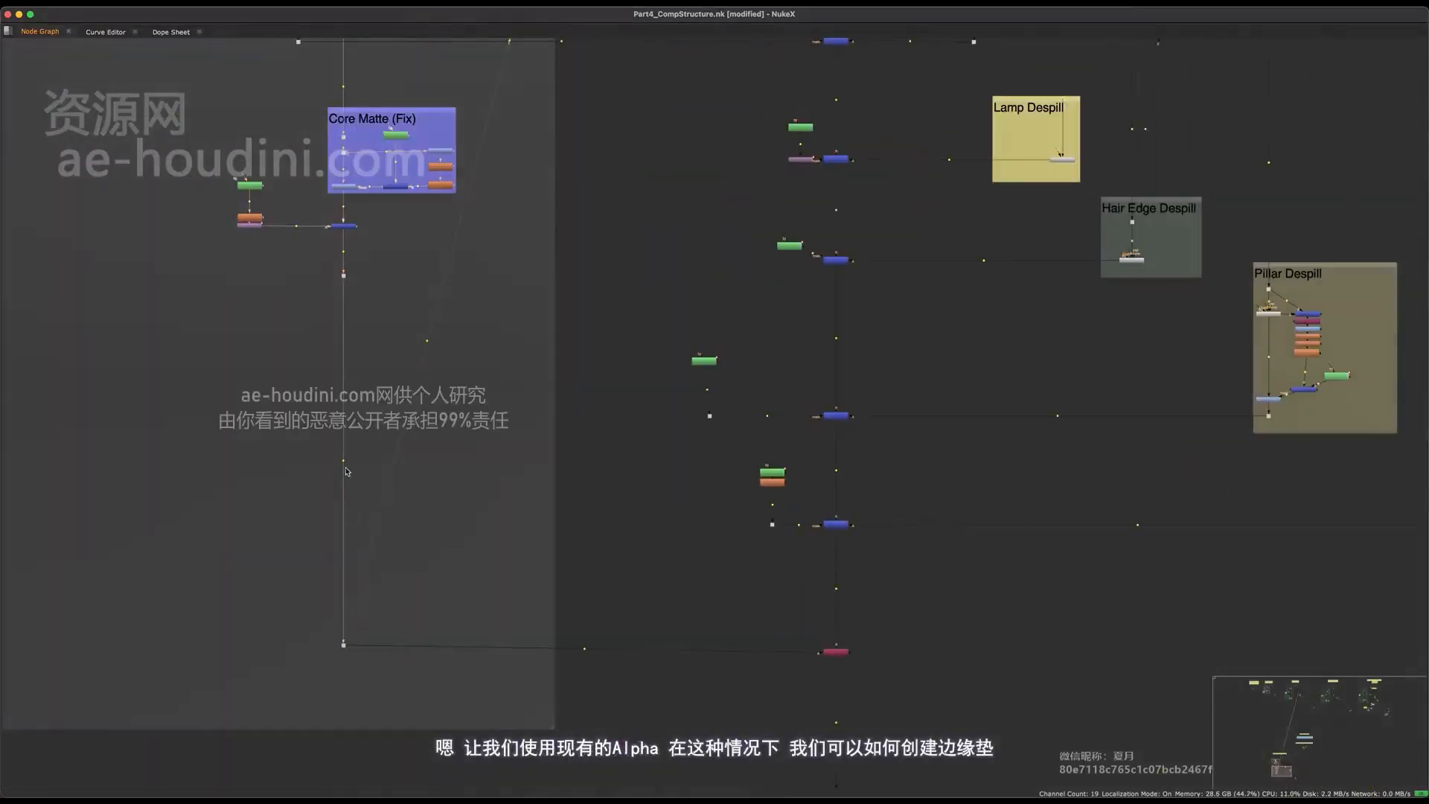
pyautogui.scroll(6, 368, 548)
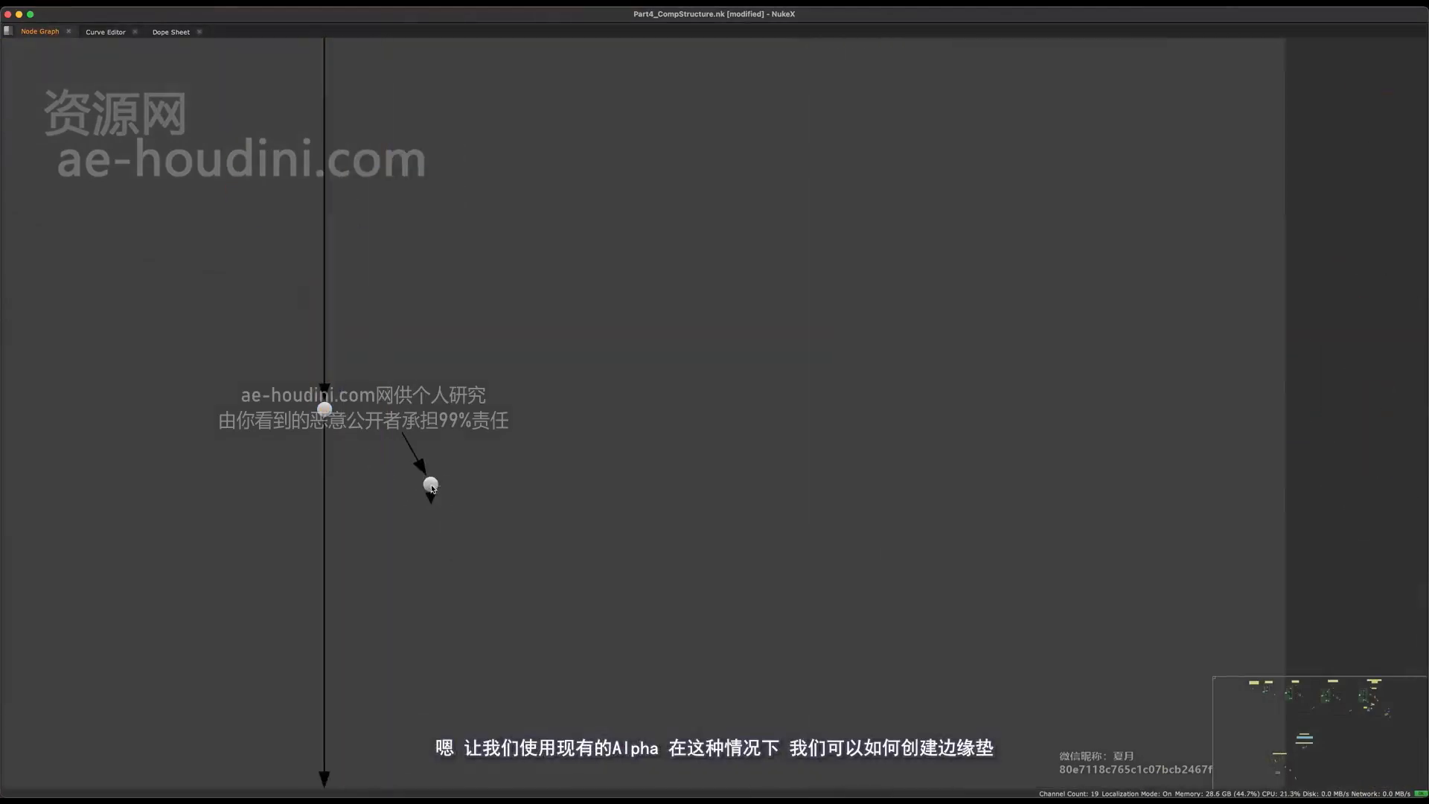
pyautogui.moveTo(439, 486); pyautogui.dragTo(683, 422)
pyautogui.moveTo(682, 422); pyautogui.dragTo(630, 566, button='middle')
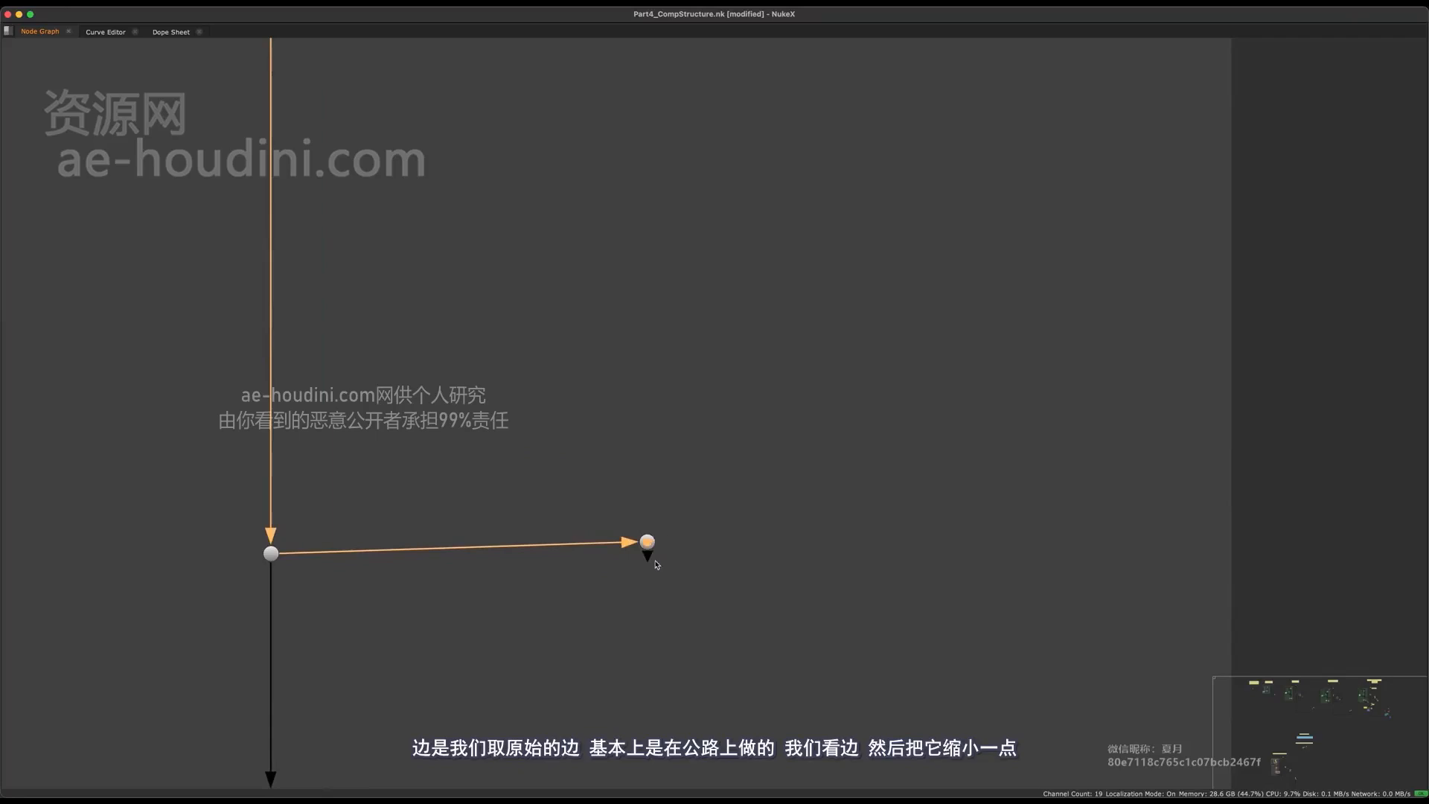
# Inspect the branched dot's alpha across the frame and its colour image around the cord.
pyautogui.press('space')
pyautogui.press('a')
pyautogui.scroll(-10, 533, 232)
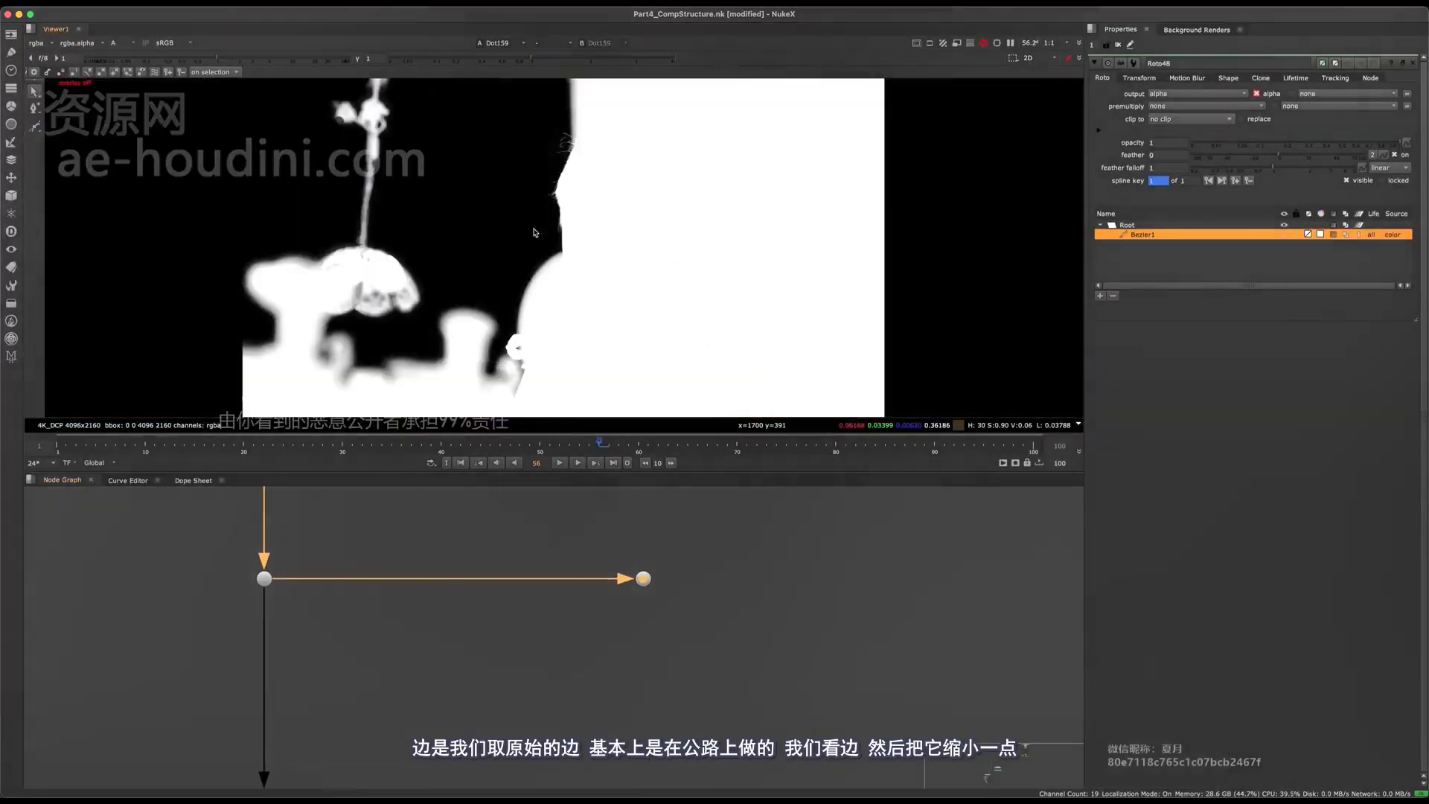
pyautogui.press('a')
pyautogui.scroll(9, 506, 349)
pyautogui.moveTo(648, 615); pyautogui.dragTo(546, 588, button='middle')
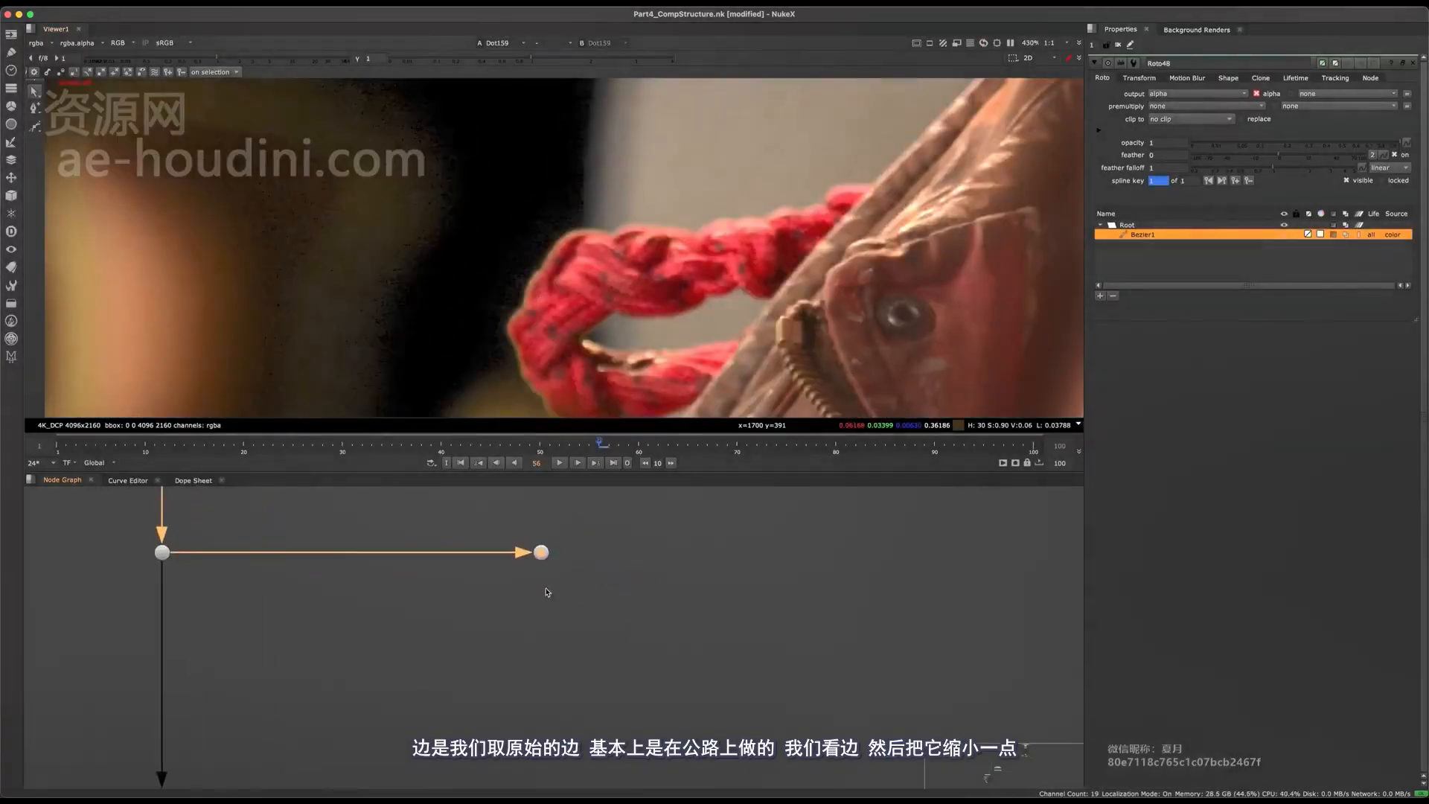
# Add a FilterErode node for the alpha below the branched dot, connect it and view it.
pyautogui.scroll(2, 564, 567)
pyautogui.click(566, 566)
pyautogui.press('Tab')
pyautogui.write('ero')
pyautogui.click(482, 638)
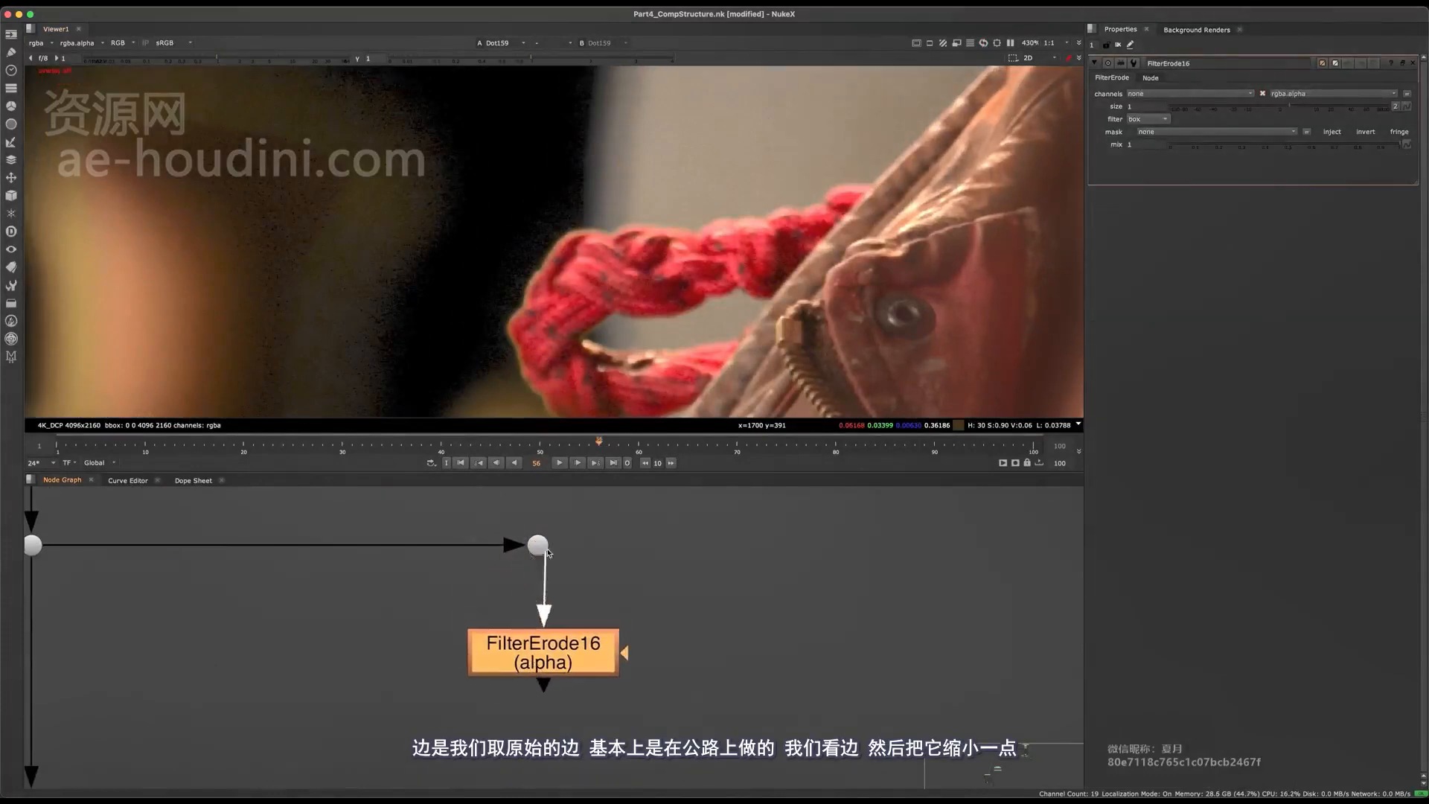
pyautogui.moveTo(547, 552); pyautogui.dragTo(543, 549)
pyautogui.press('1')
pyautogui.moveTo(563, 649); pyautogui.dragTo(551, 641)
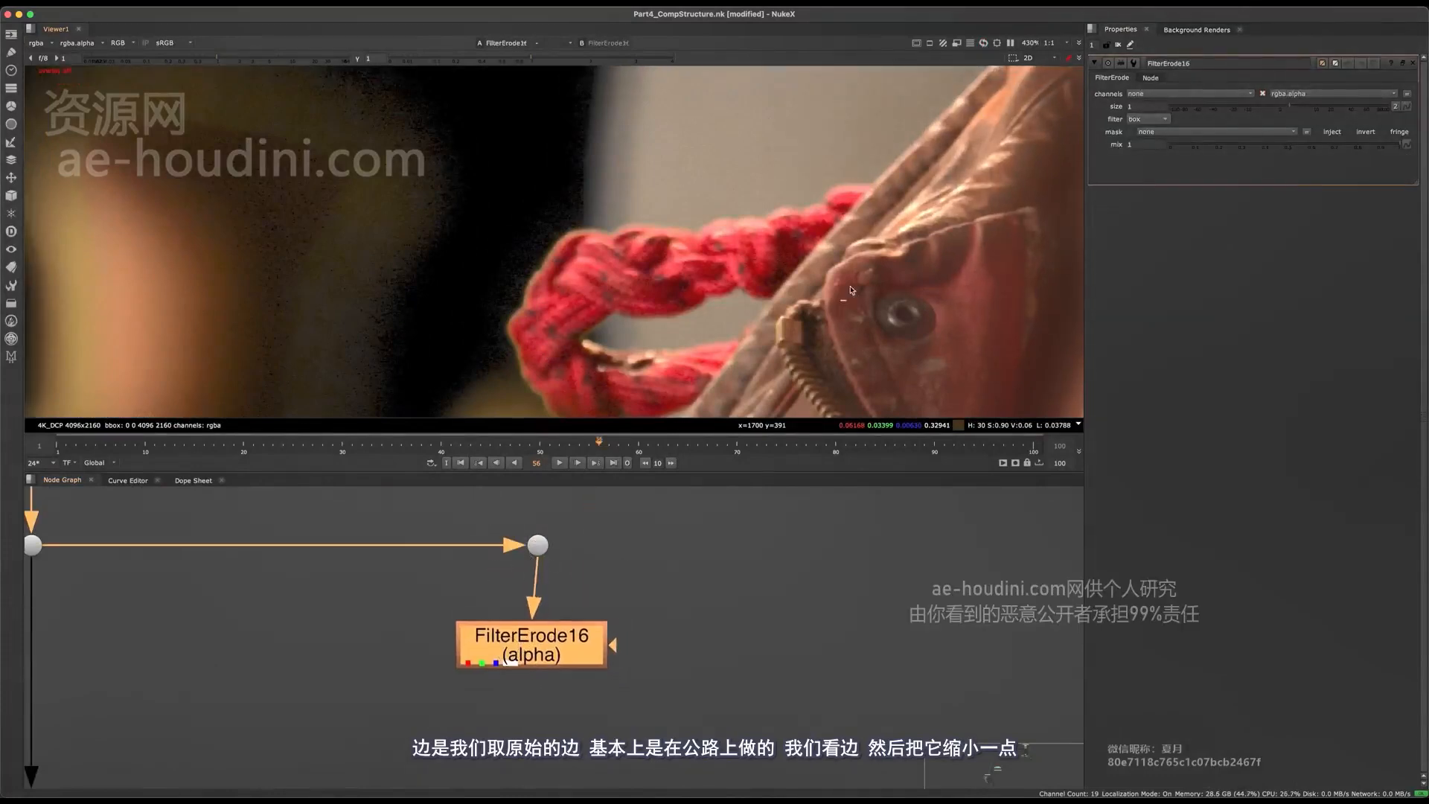
# Set FilterErode16's size to 6.5 while viewing its alpha.
pyautogui.press('a')
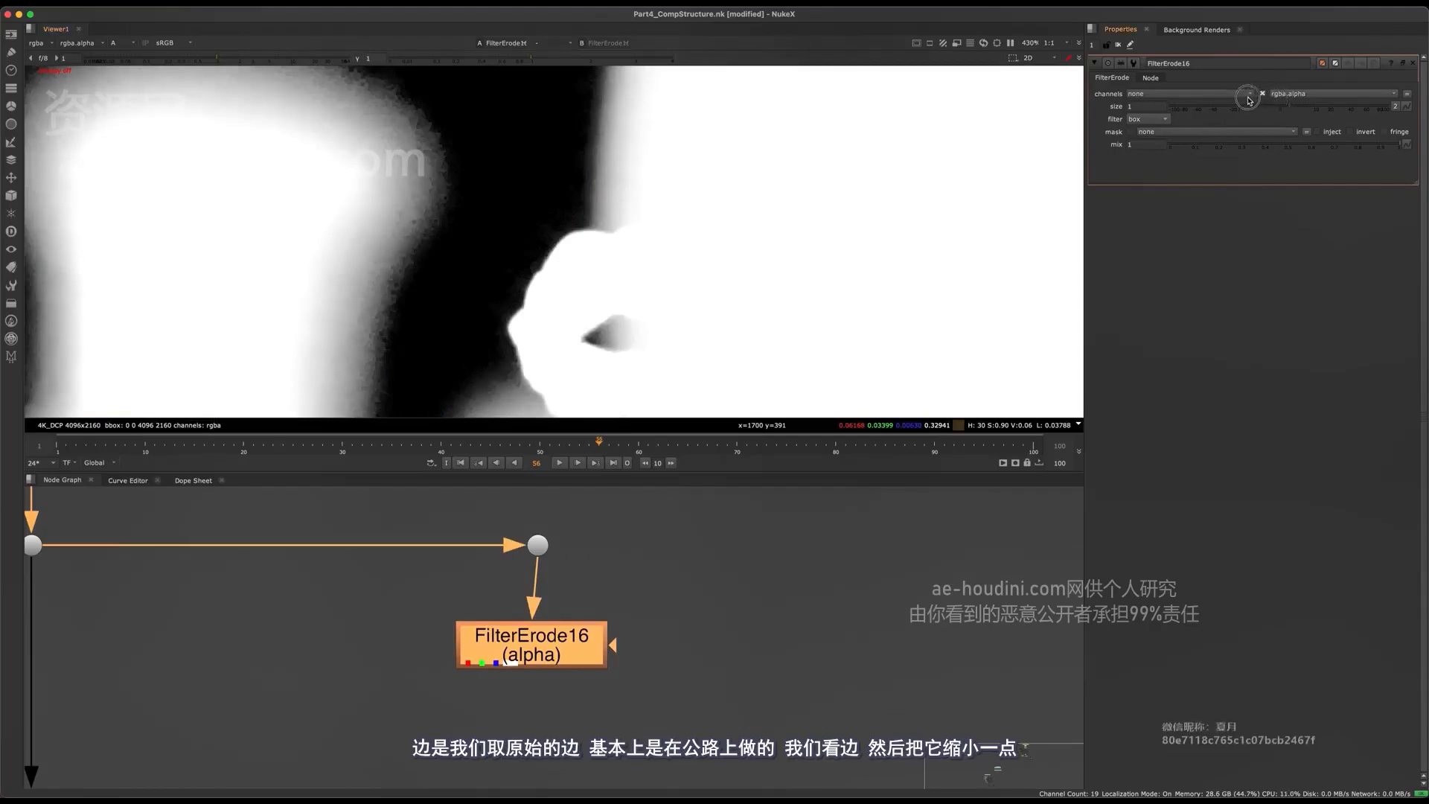
pyautogui.moveTo(1286, 105); pyautogui.dragTo(1308, 106)
pyautogui.scroll(-3, 488, 663)
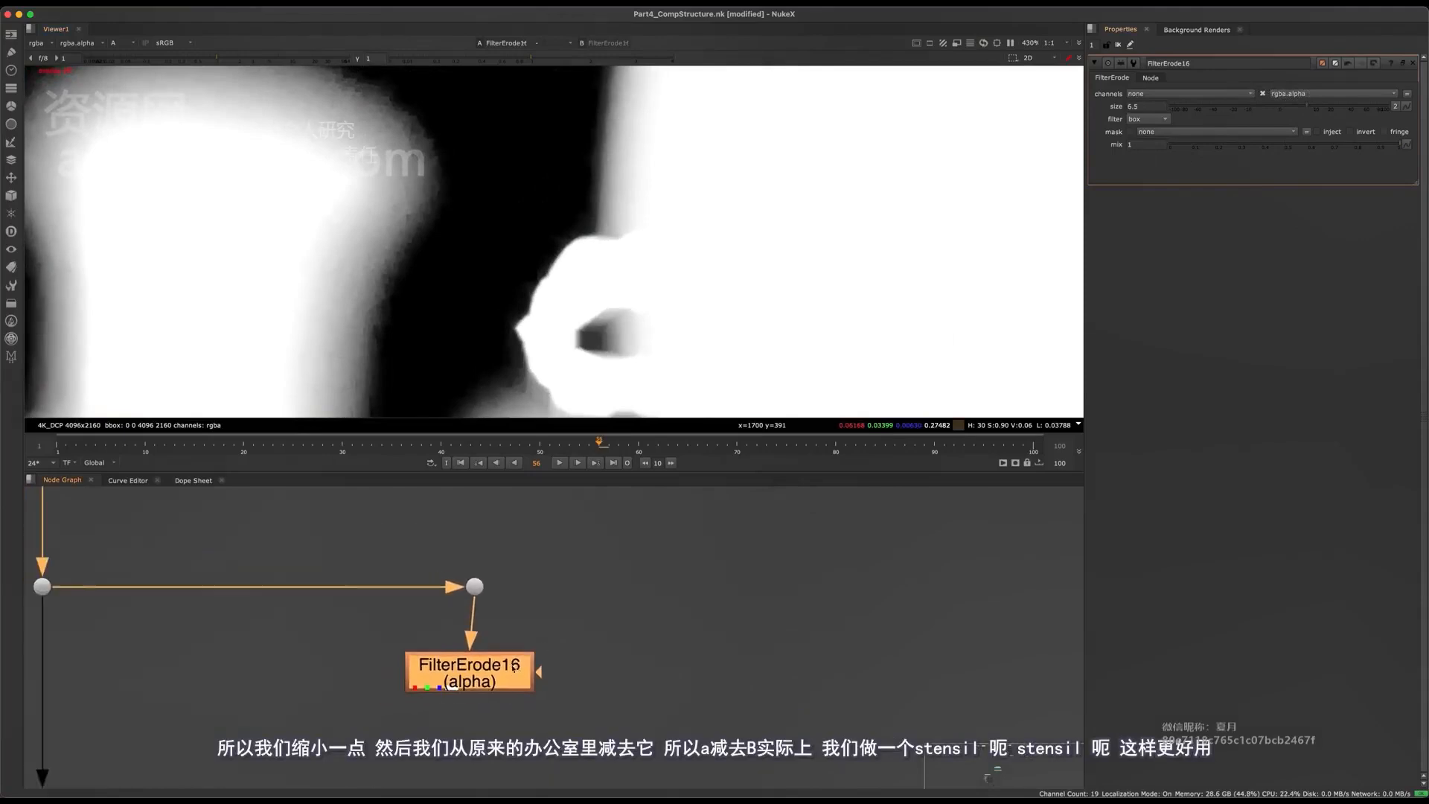
# Merge FilterErode16 as input A with the branched dot as input B, using the stencil operation.
pyautogui.press('m')
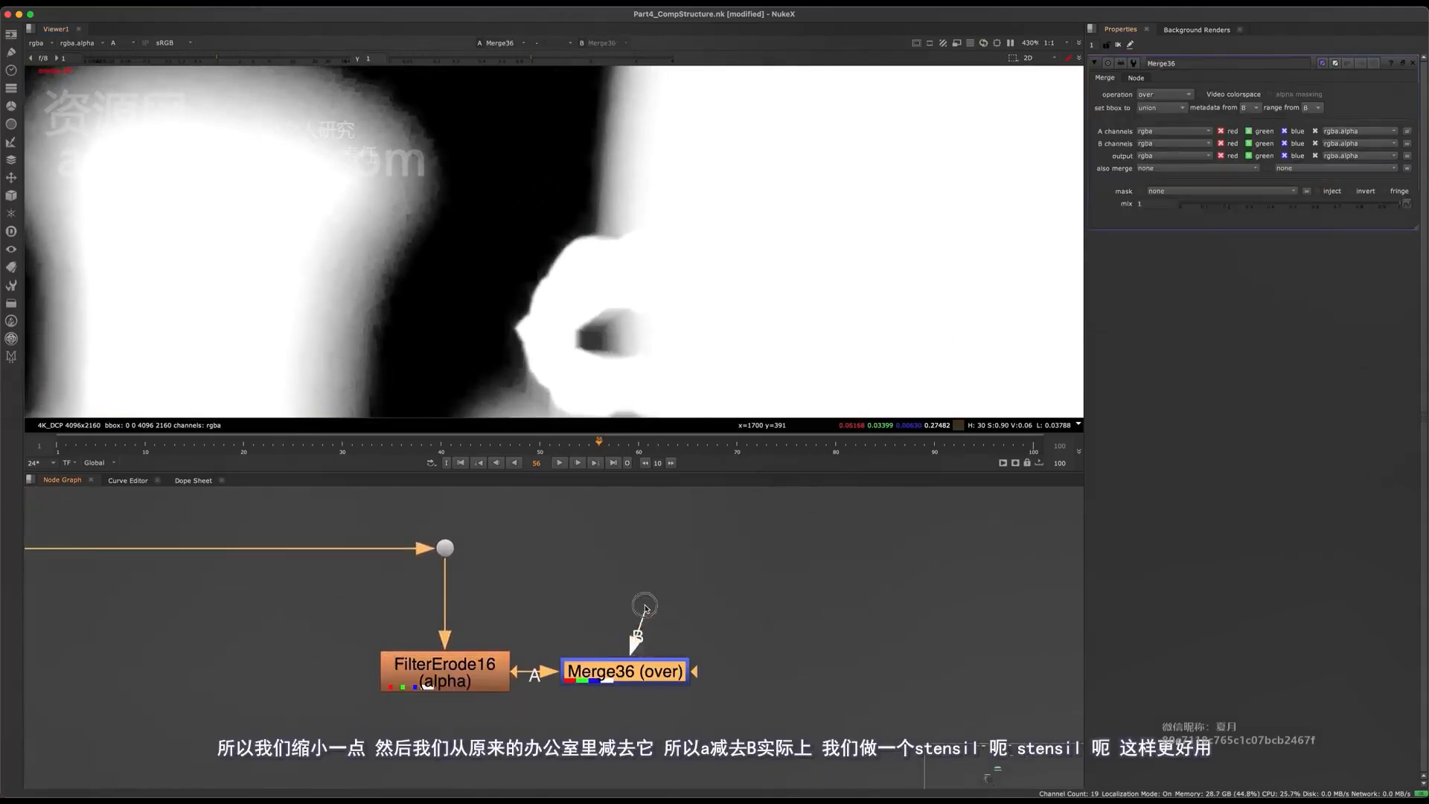
pyautogui.moveTo(462, 573); pyautogui.dragTo(446, 550)
pyautogui.click(1174, 95)
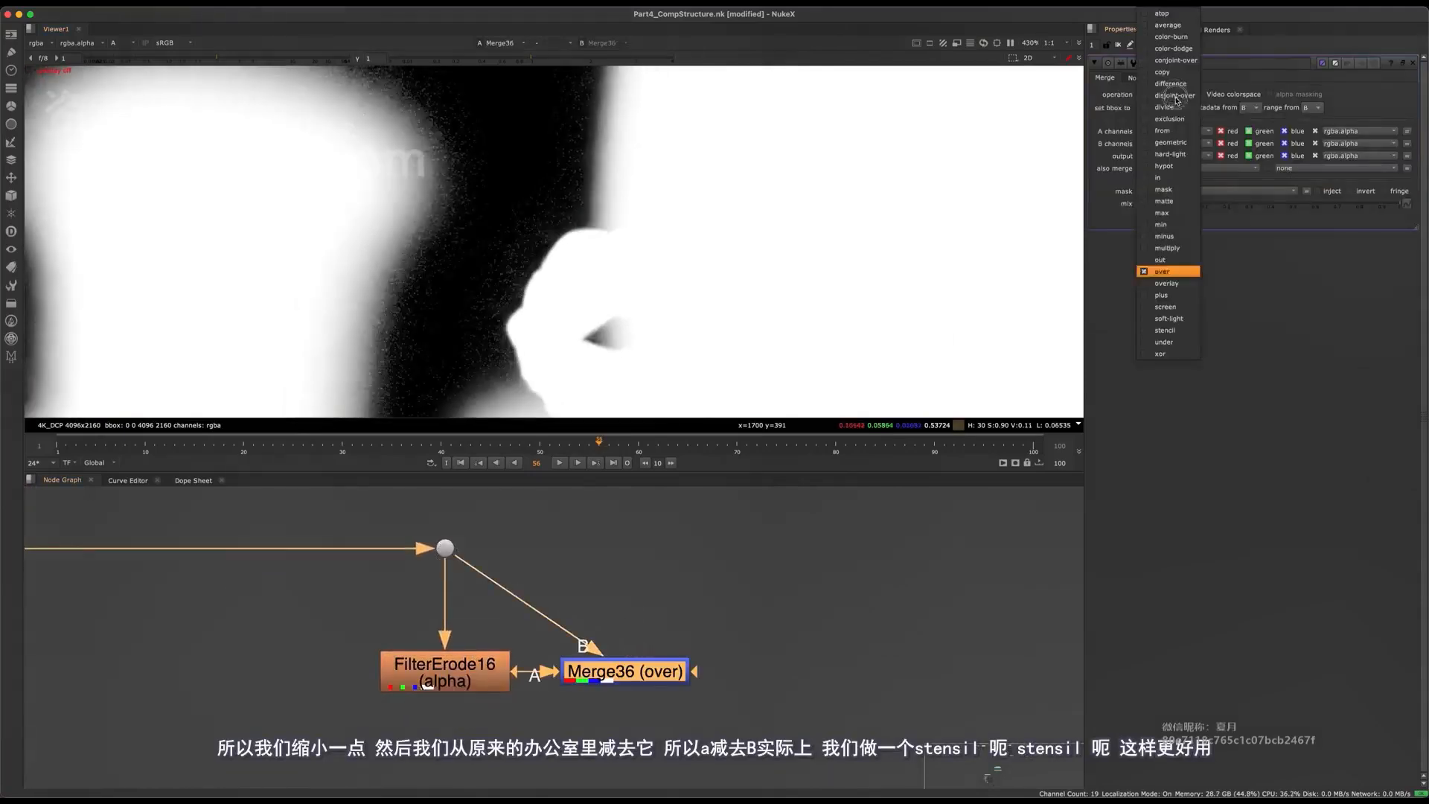
pyautogui.click(1170, 236)
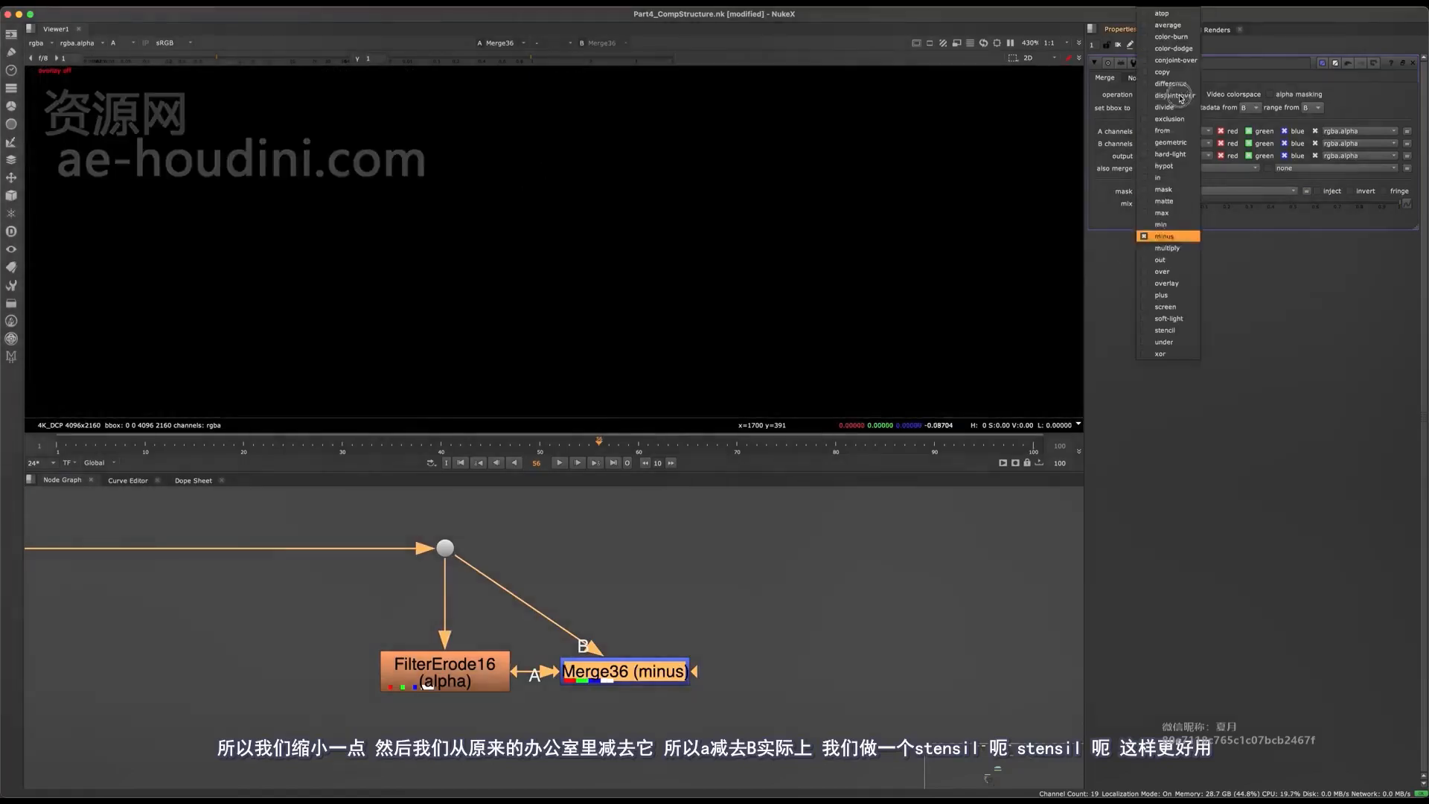
pyautogui.click(1165, 331)
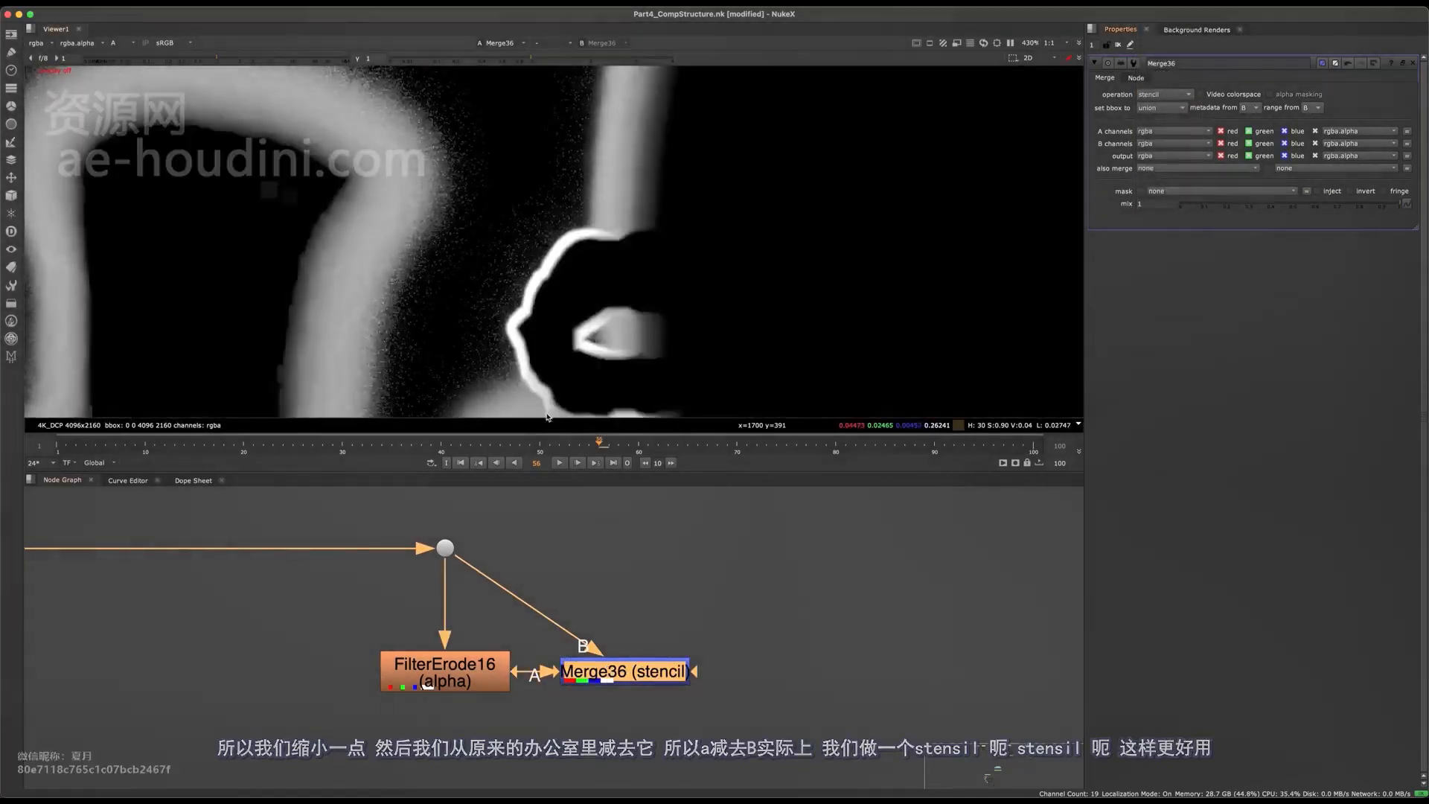
# Disable FilterErode16 to compare the stencilled edge matte around the cord.
pyautogui.keyDown('alt'); pyautogui.moveTo(552, 330); pyautogui.dragTo(599, 244, button='middle'); pyautogui.keyUp('alt')
pyautogui.click(460, 681)
pyautogui.press('d')
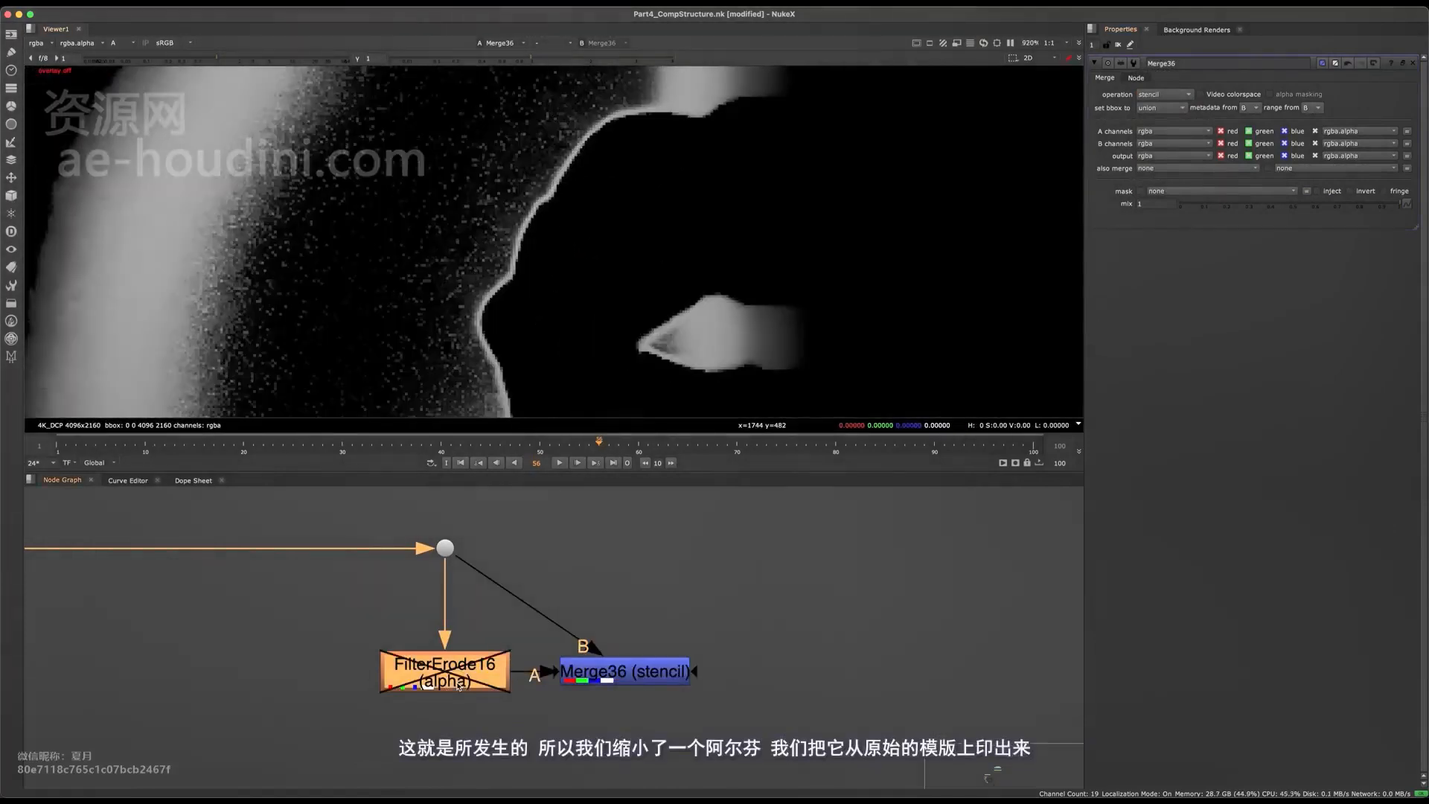
# Re-enable FilterErode16, check its alpha, and return to viewing Merge36's stencilled edge around the cord.
pyautogui.press('d')
pyautogui.doubleClick(463, 689)
pyautogui.press('1')
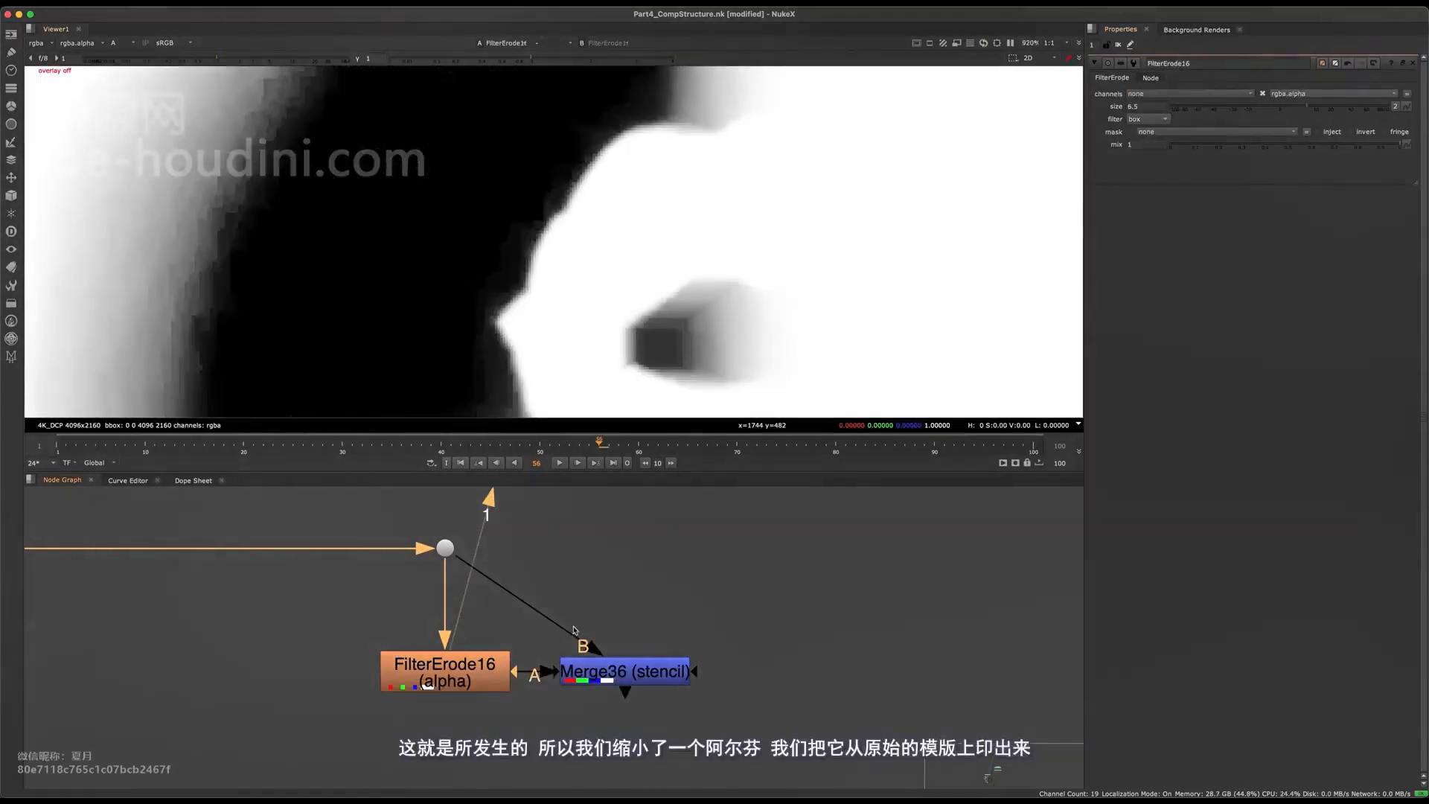
pyautogui.click(618, 671)
pyautogui.press('1')
pyautogui.keyDown('alt'); pyautogui.moveTo(588, 302); pyautogui.dragTo(558, 222, button='middle'); pyautogui.keyUp('alt')
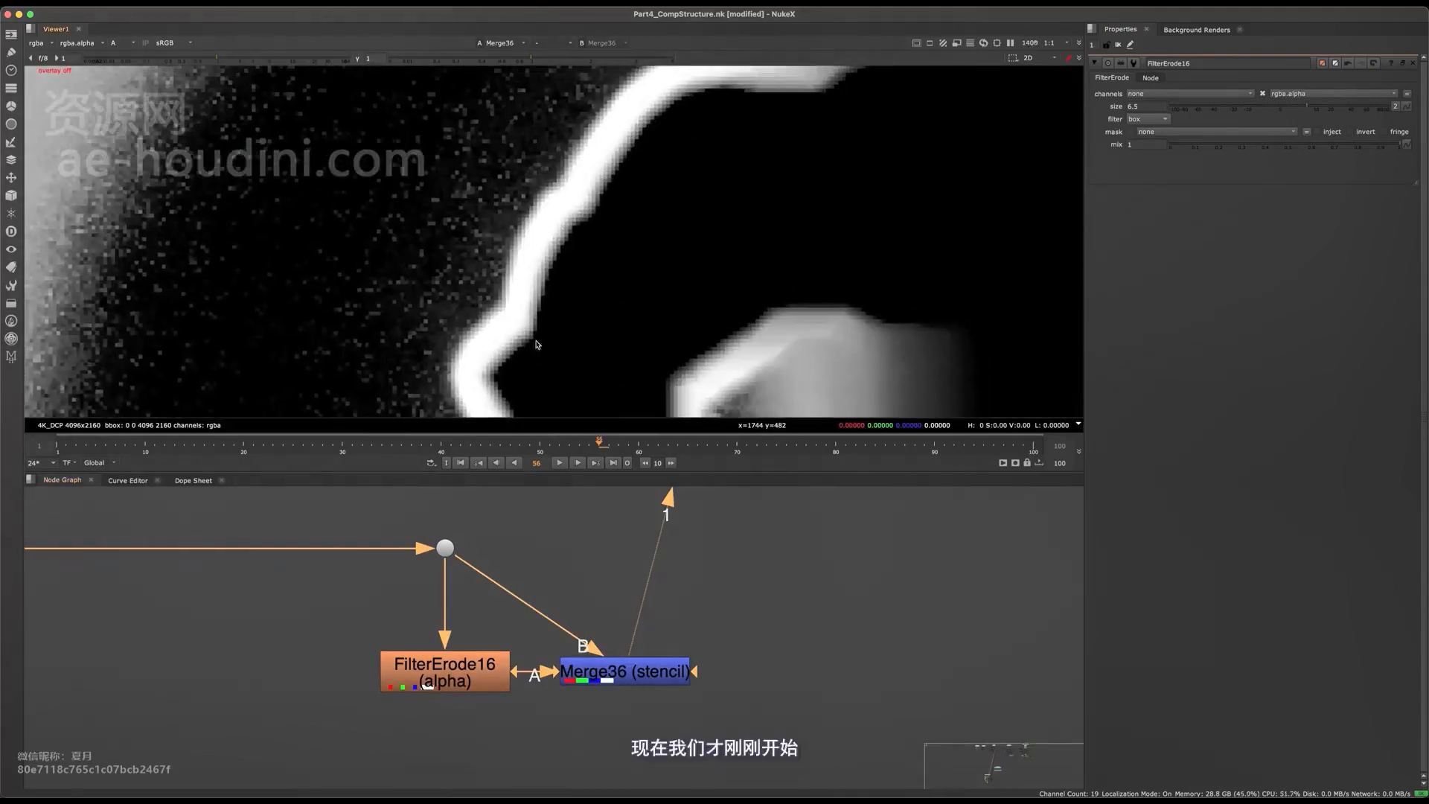
# Set FilterErode16's size to 5 while viewing Merge36's stencilled edge matte.
pyautogui.moveTo(462, 681); pyautogui.dragTo(461, 674)
pyautogui.scroll(-5, 614, 262)
pyautogui.scroll(2, 675, 215)
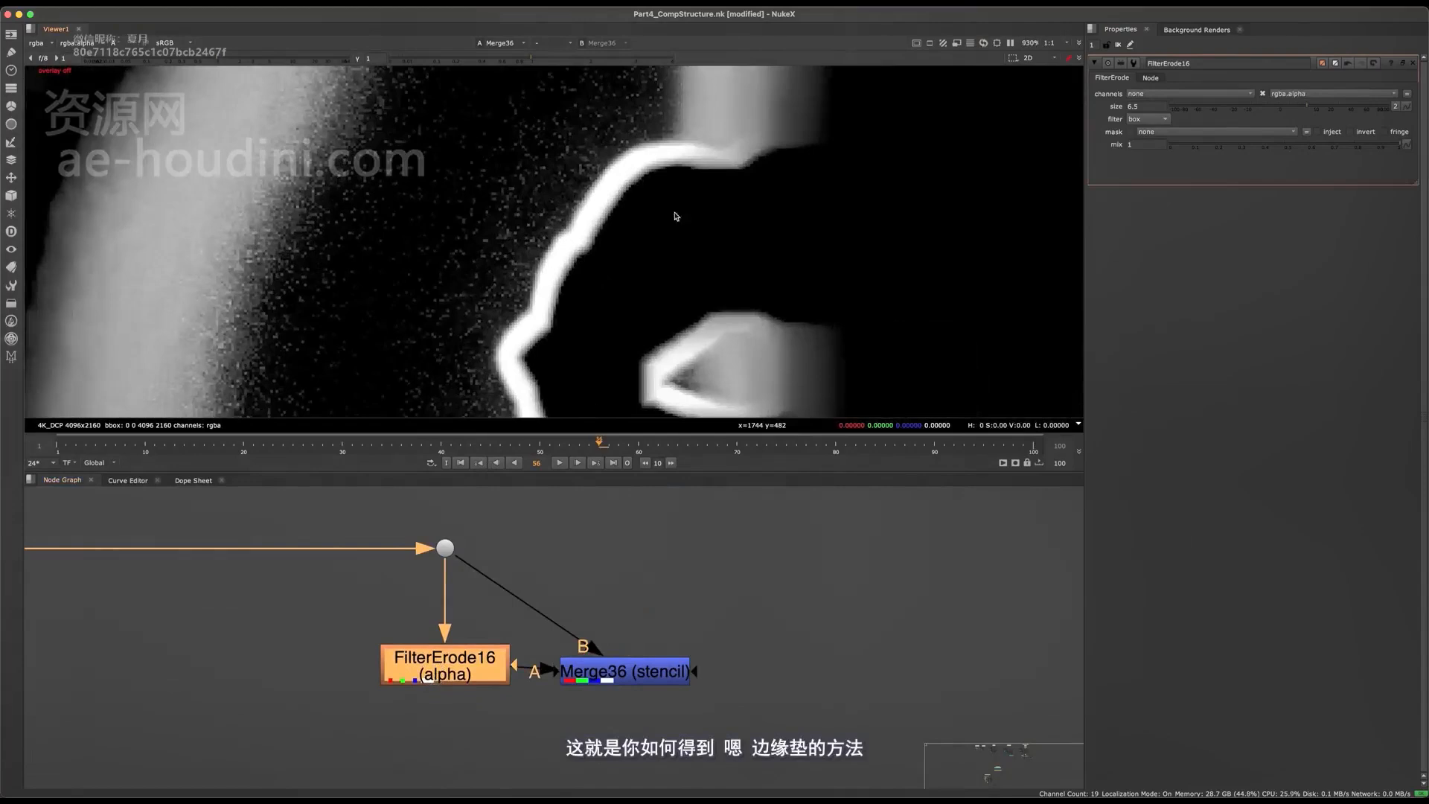
pyautogui.moveTo(1308, 106)
pyautogui.mouseDown()
pyautogui.moveTo(1287, 105)
pyautogui.moveTo(1317, 106)
pyautogui.moveTo(1304, 107)
pyautogui.mouseUp()
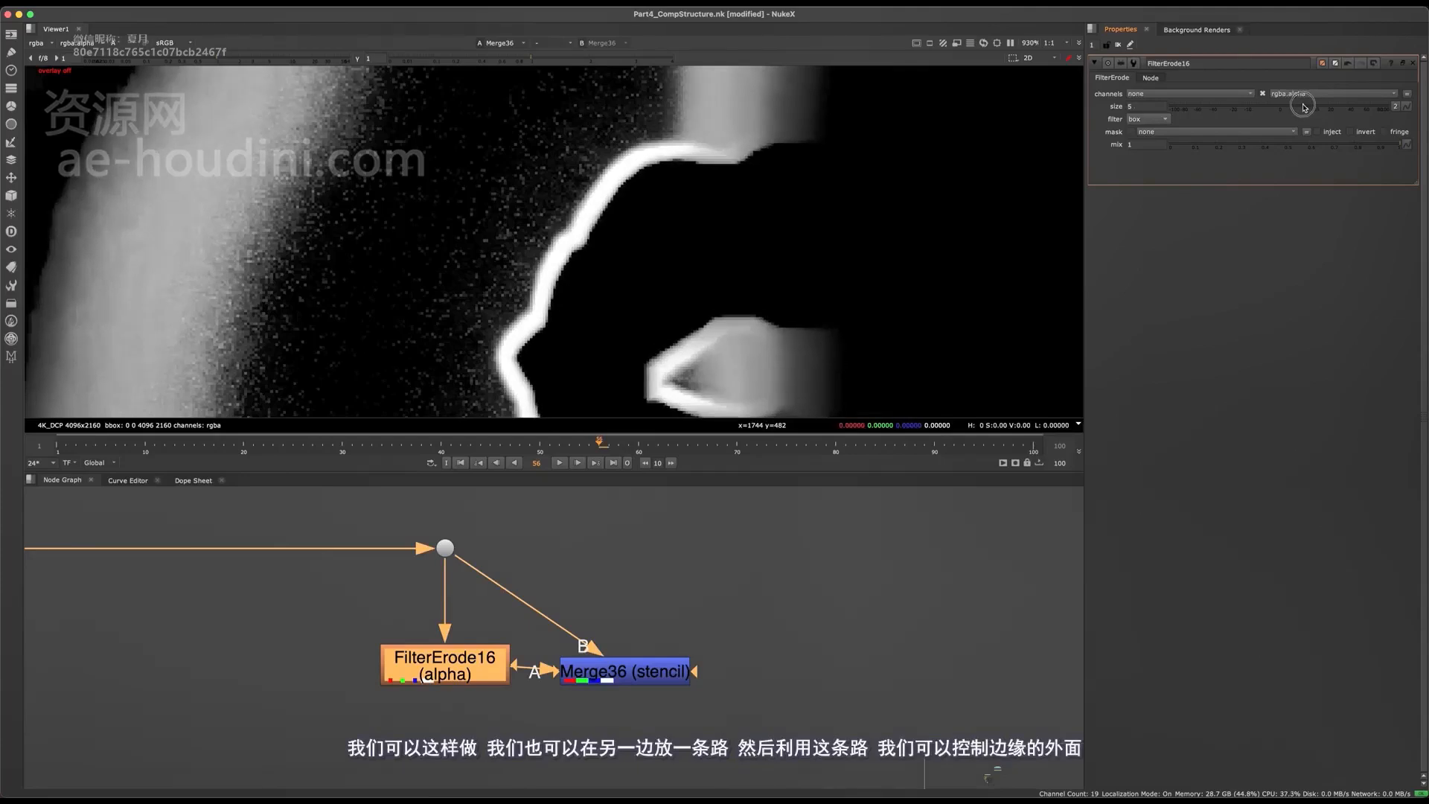
# Duplicate FilterErode16 and insert the copy between the branched dot and Merge36's B input.
pyautogui.click(465, 681)
pyautogui.moveTo(487, 698); pyautogui.dragTo(466, 750, button='middle')
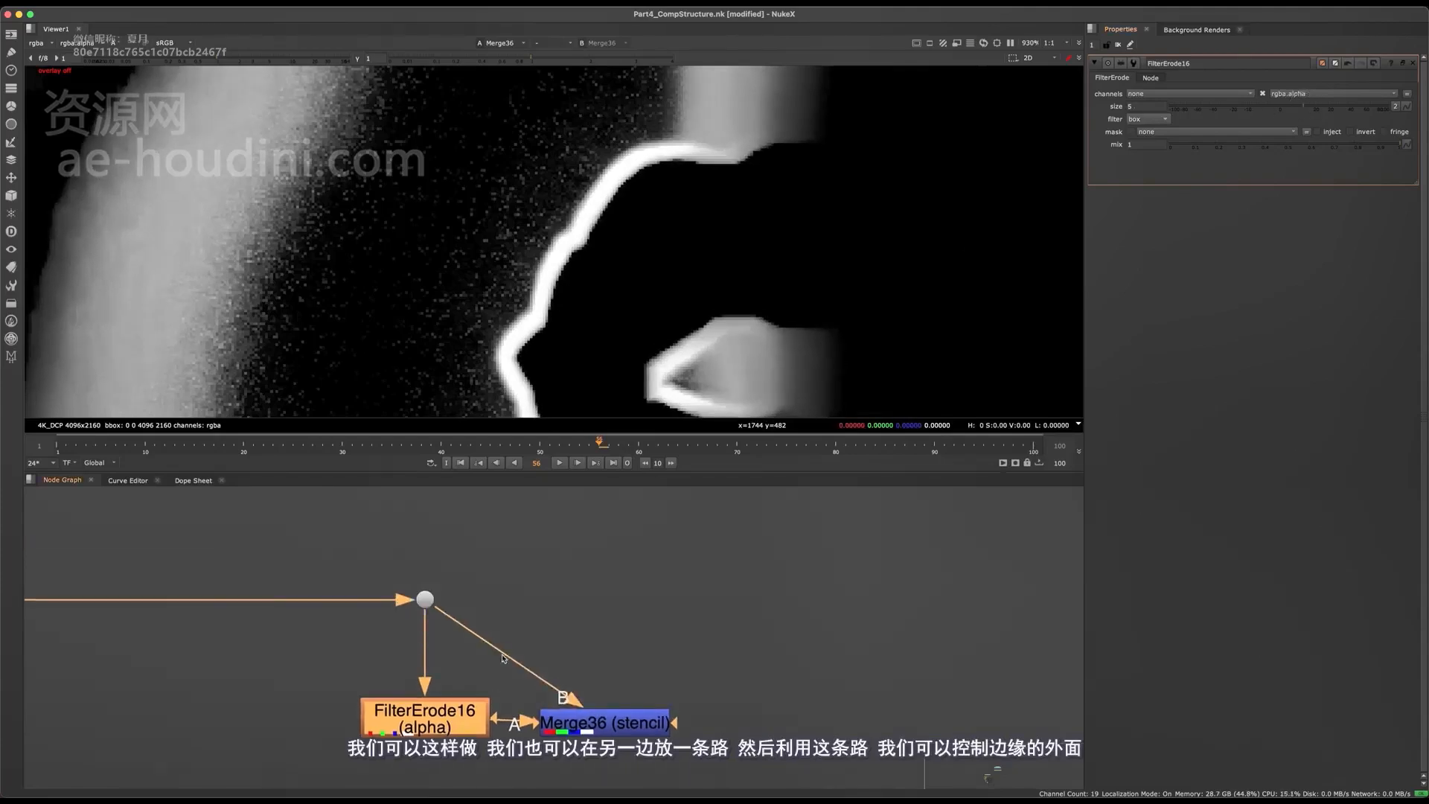
pyautogui.press('super+c')
pyautogui.click(545, 627)
pyautogui.press('super+v')
pyautogui.moveTo(552, 626); pyautogui.dragTo(579, 638)
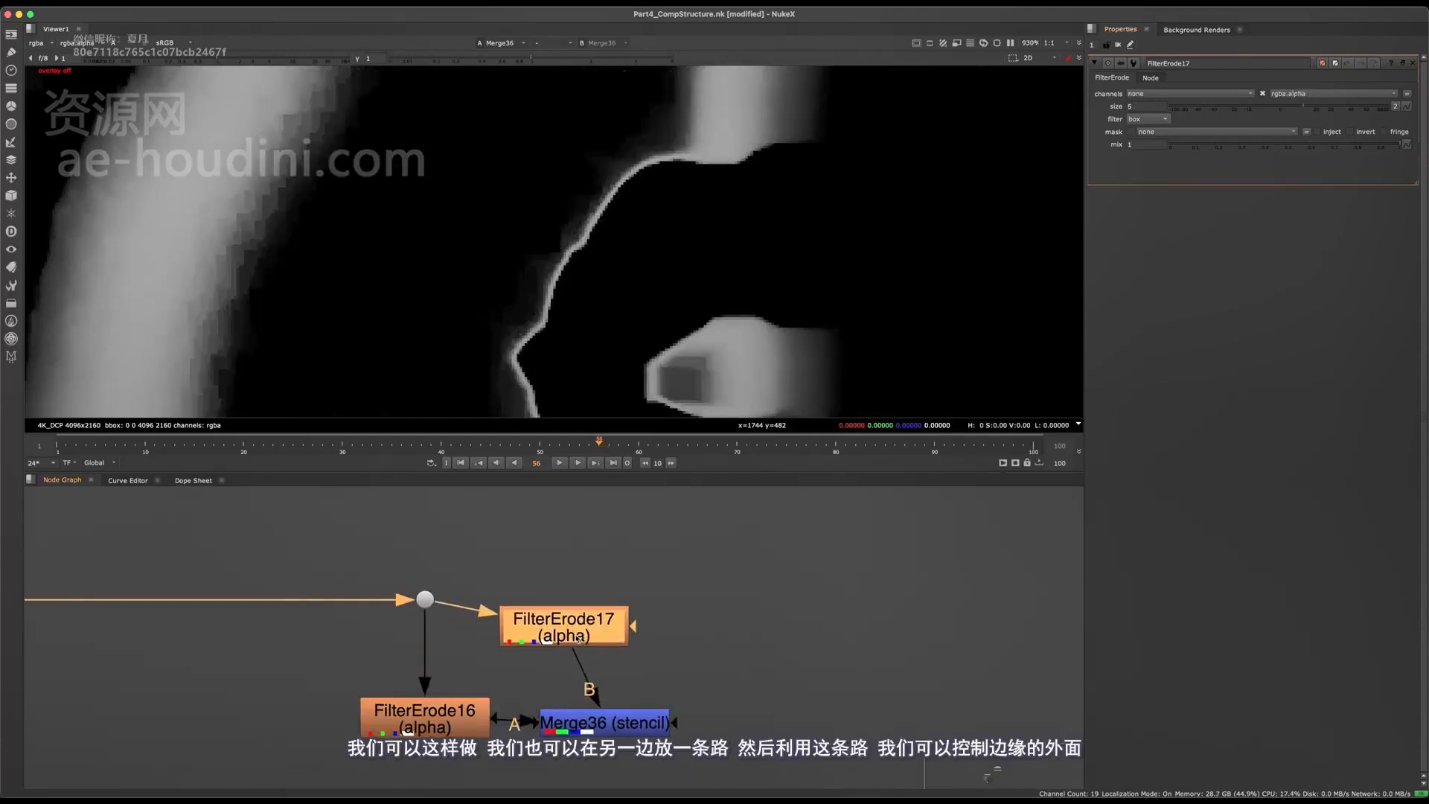
# Adjust both sides of the edge matte by setting FilterErode17's size to about -1 and FilterErode16's to 4.5.
pyautogui.moveTo(1301, 109); pyautogui.dragTo(1267, 104)
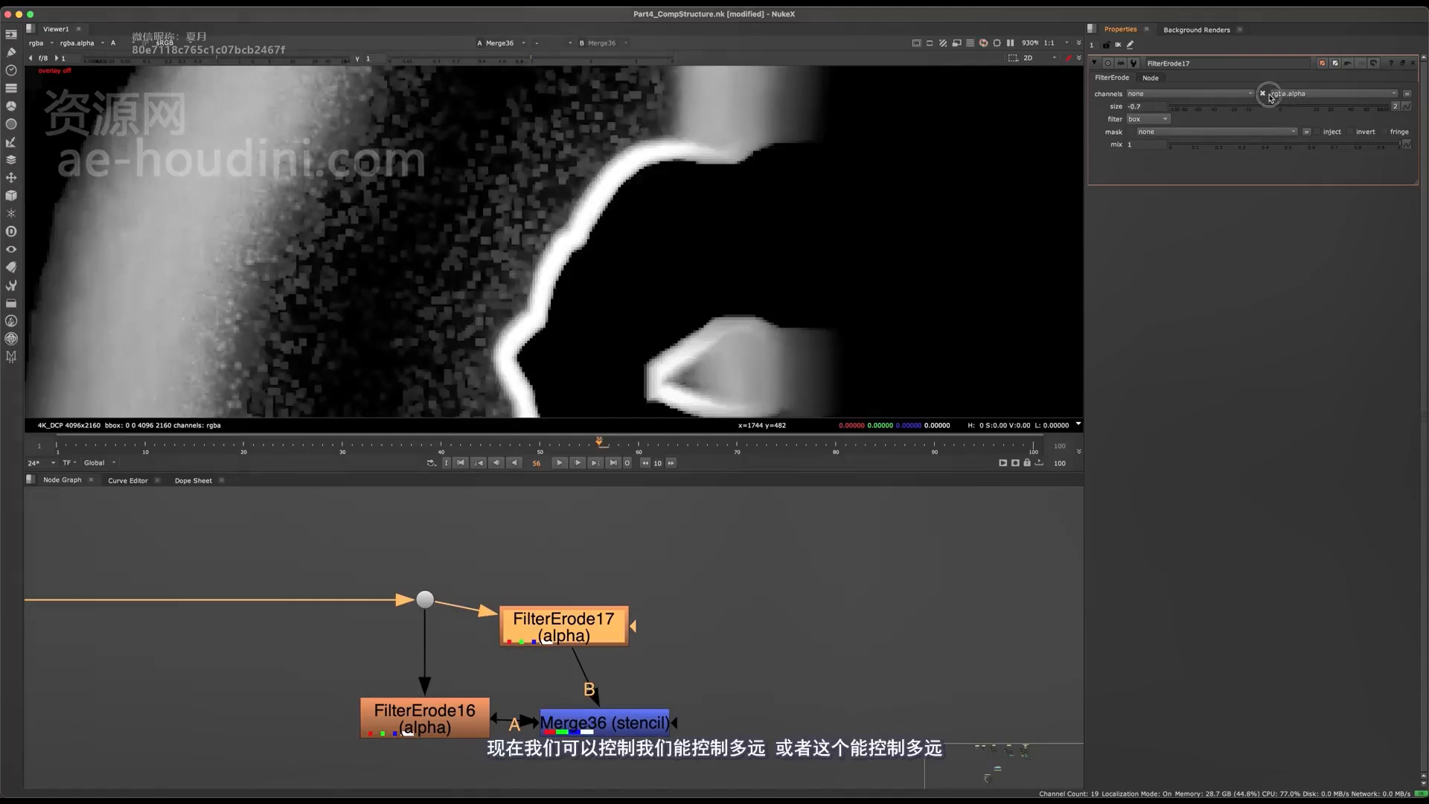
pyautogui.moveTo(460, 712); pyautogui.dragTo(460, 724)
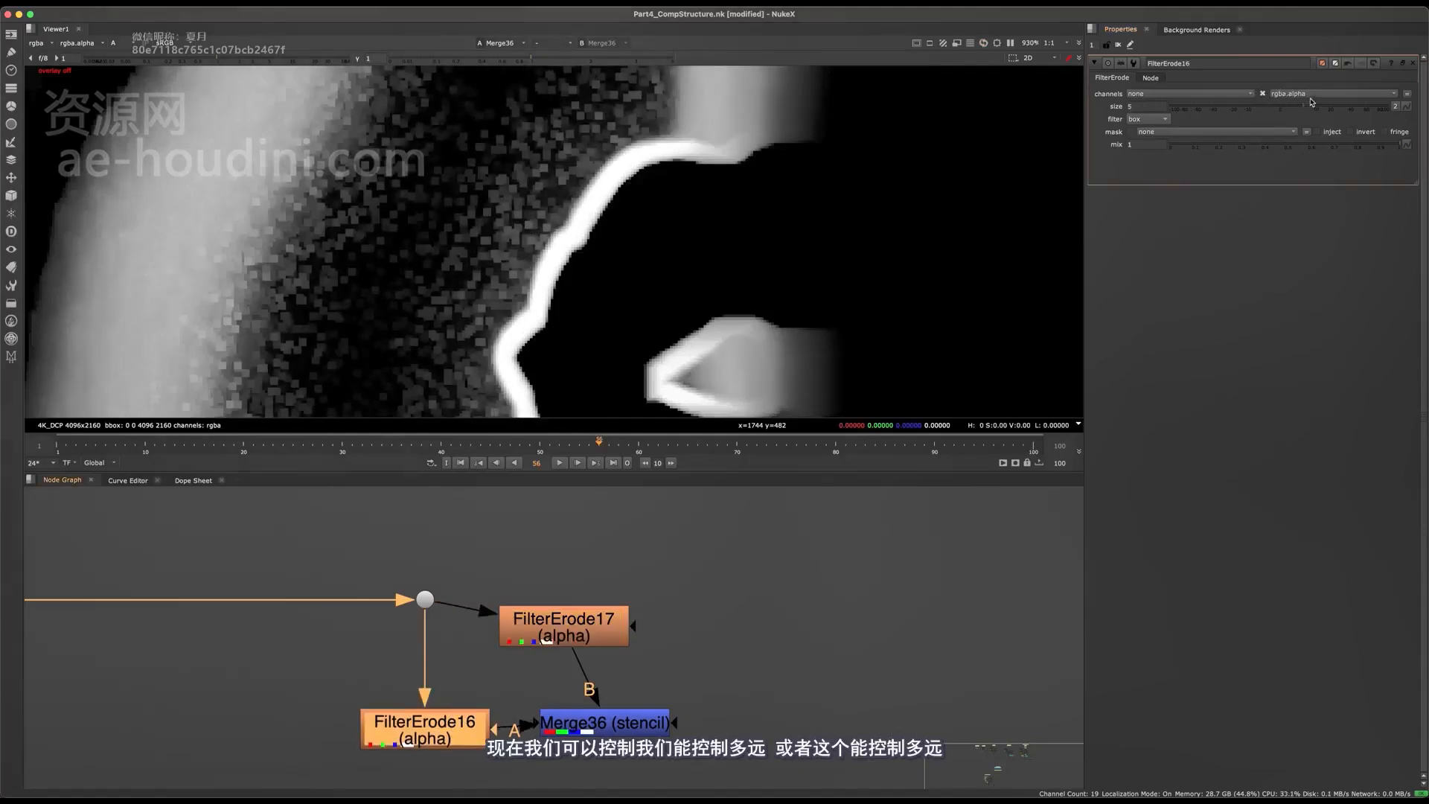
pyautogui.moveTo(1305, 106)
pyautogui.mouseDown()
pyautogui.moveTo(1323, 107)
pyautogui.moveTo(1303, 106)
pyautogui.mouseUp()
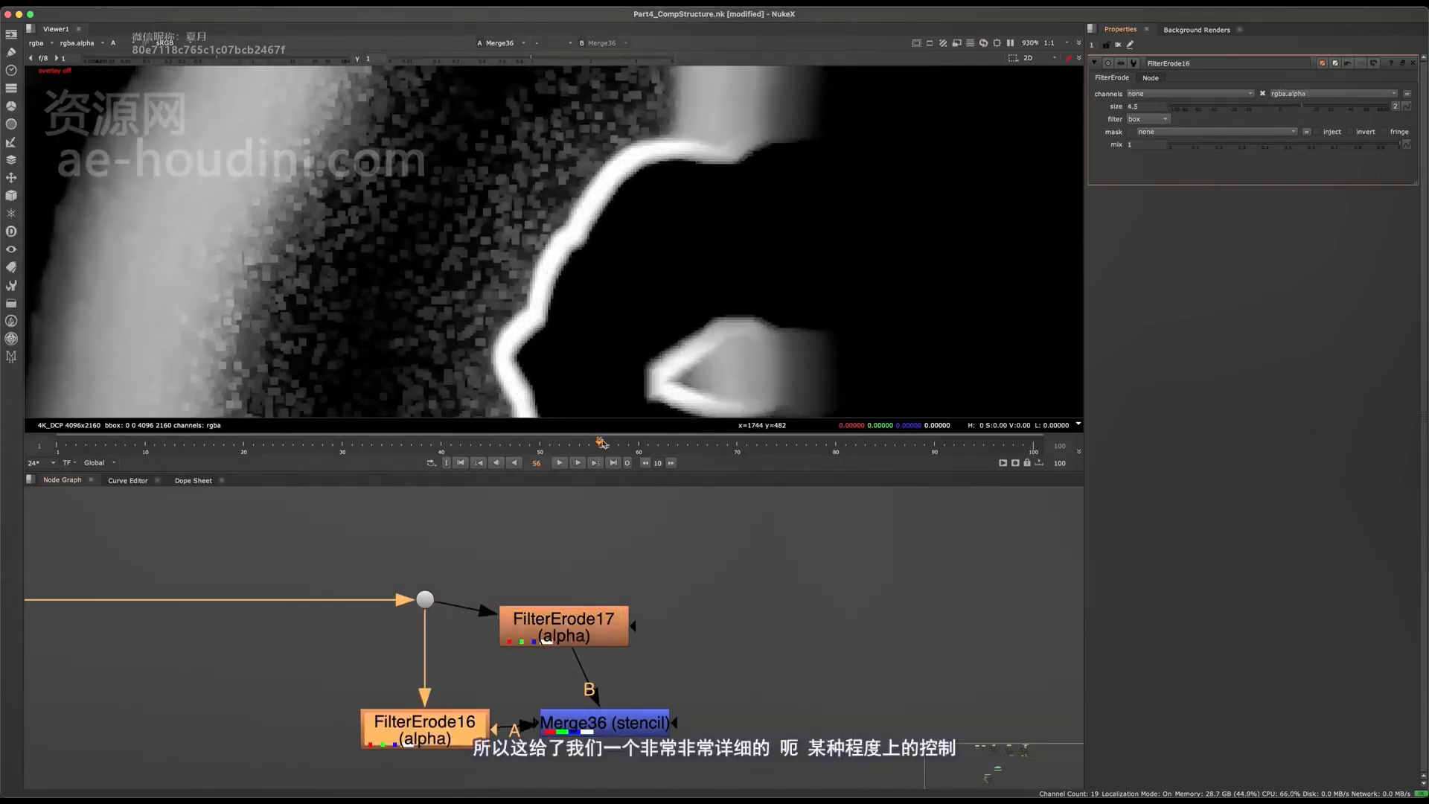
pyautogui.scroll(-3, 567, 264)
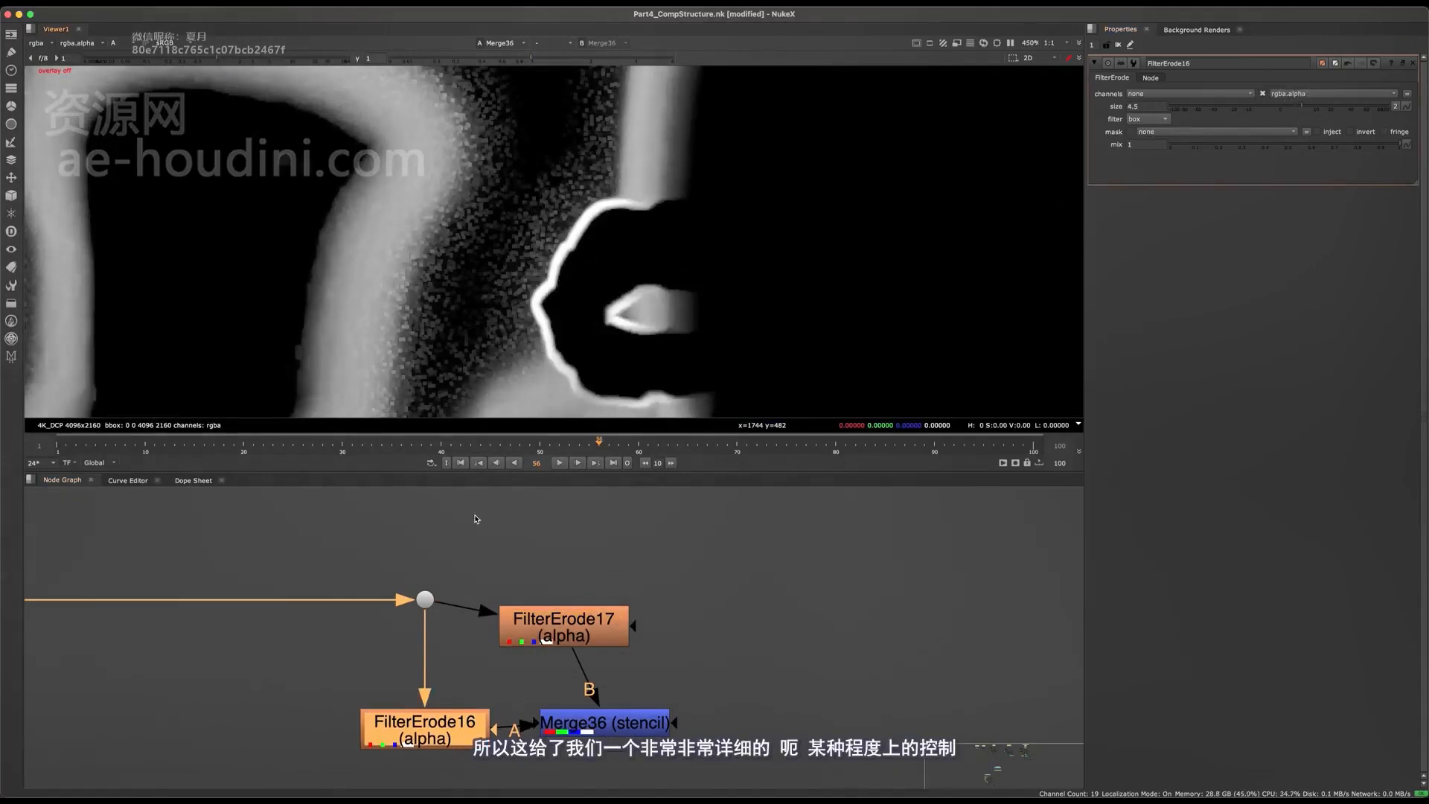
# Add a Grade node and insert it in the alpha pipe before the branched dot.
pyautogui.moveTo(420, 607)
pyautogui.mouseDown(button='middle')
pyautogui.moveTo(502, 592)
pyautogui.moveTo(440, 578)
pyautogui.moveTo(415, 635)
pyautogui.mouseUp(button='middle')
pyautogui.scroll(1, 415, 635)
pyautogui.click(413, 551)
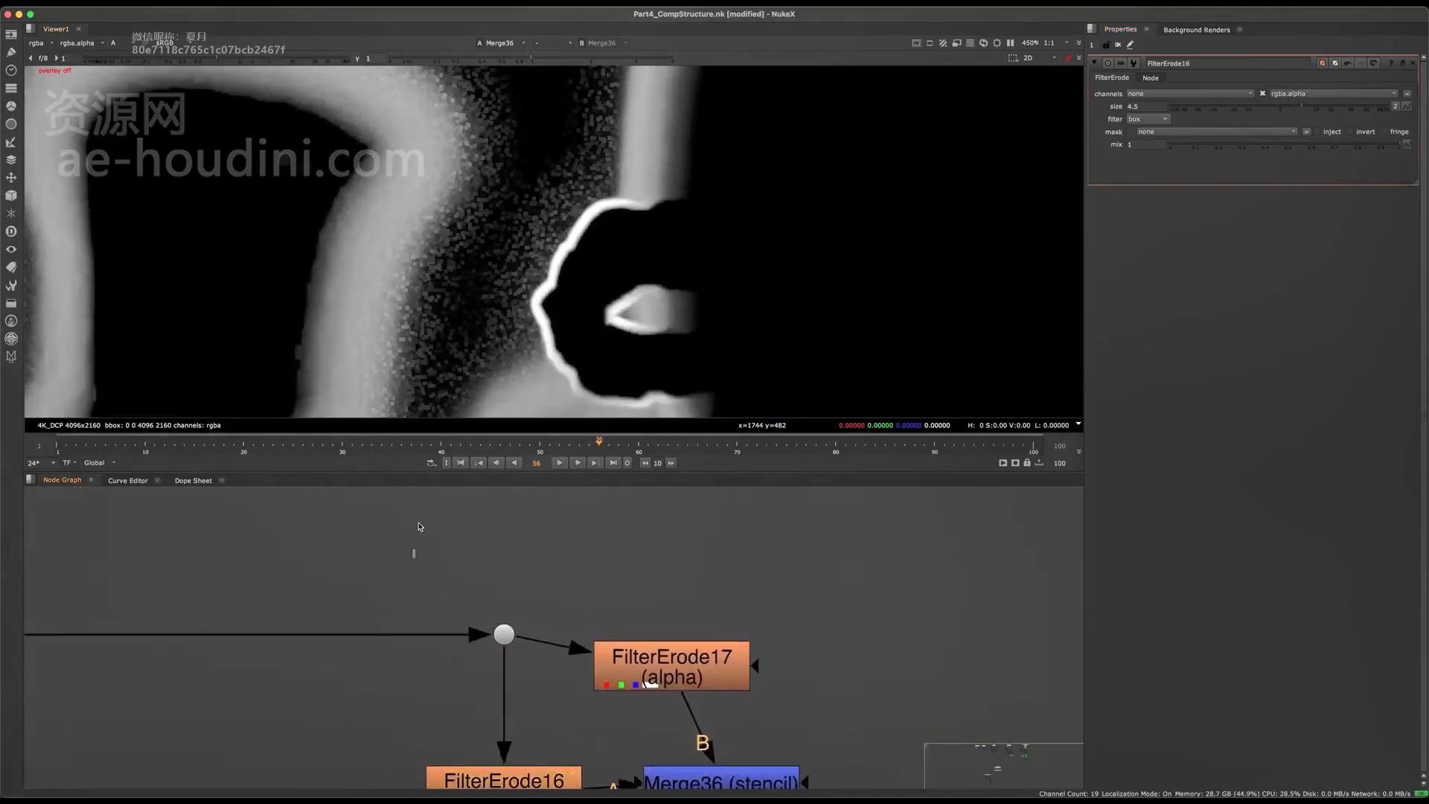
pyautogui.moveTo(551, 230); pyautogui.dragTo(603, 134, button='middle')
pyautogui.press('g')
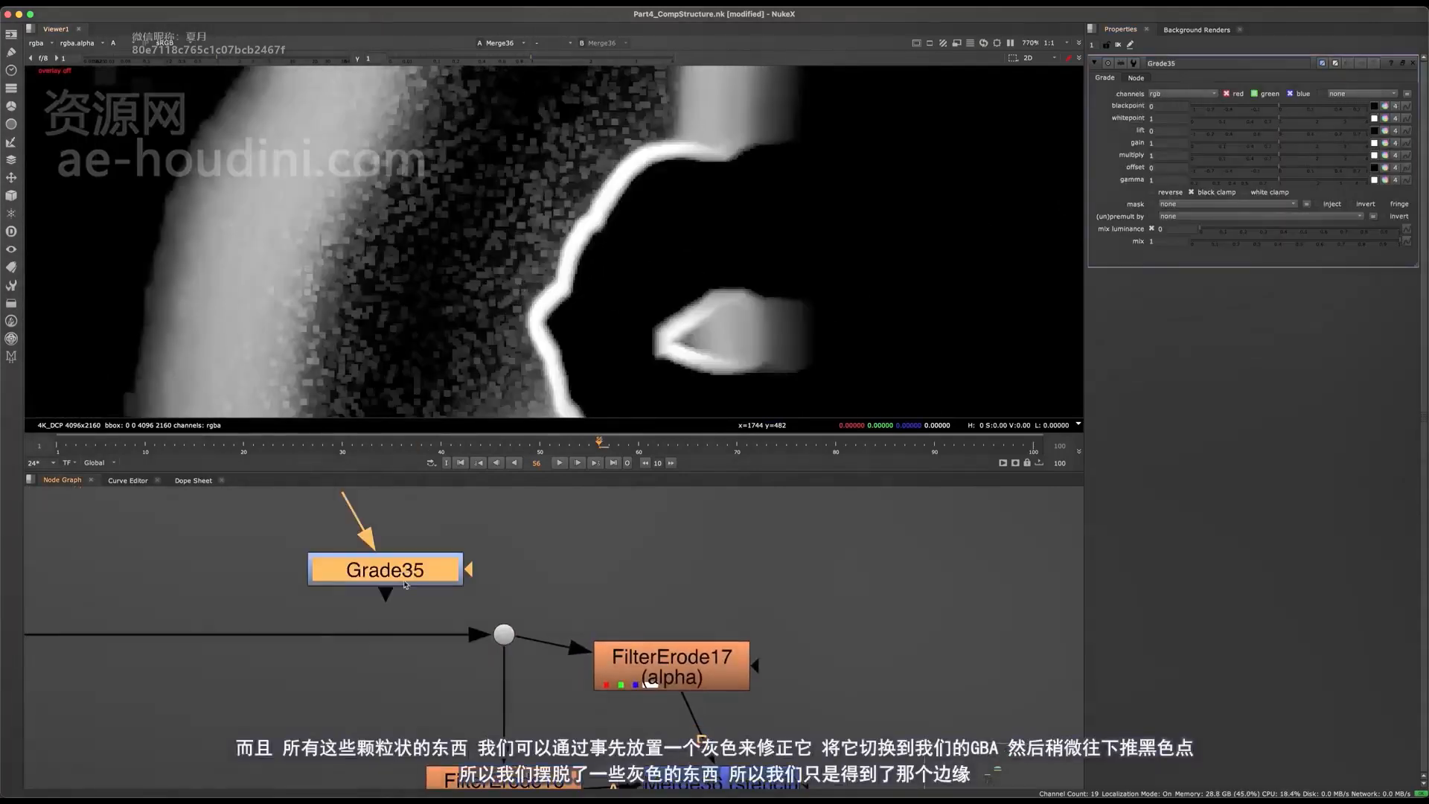
pyautogui.moveTo(409, 577); pyautogui.dragTo(380, 634)
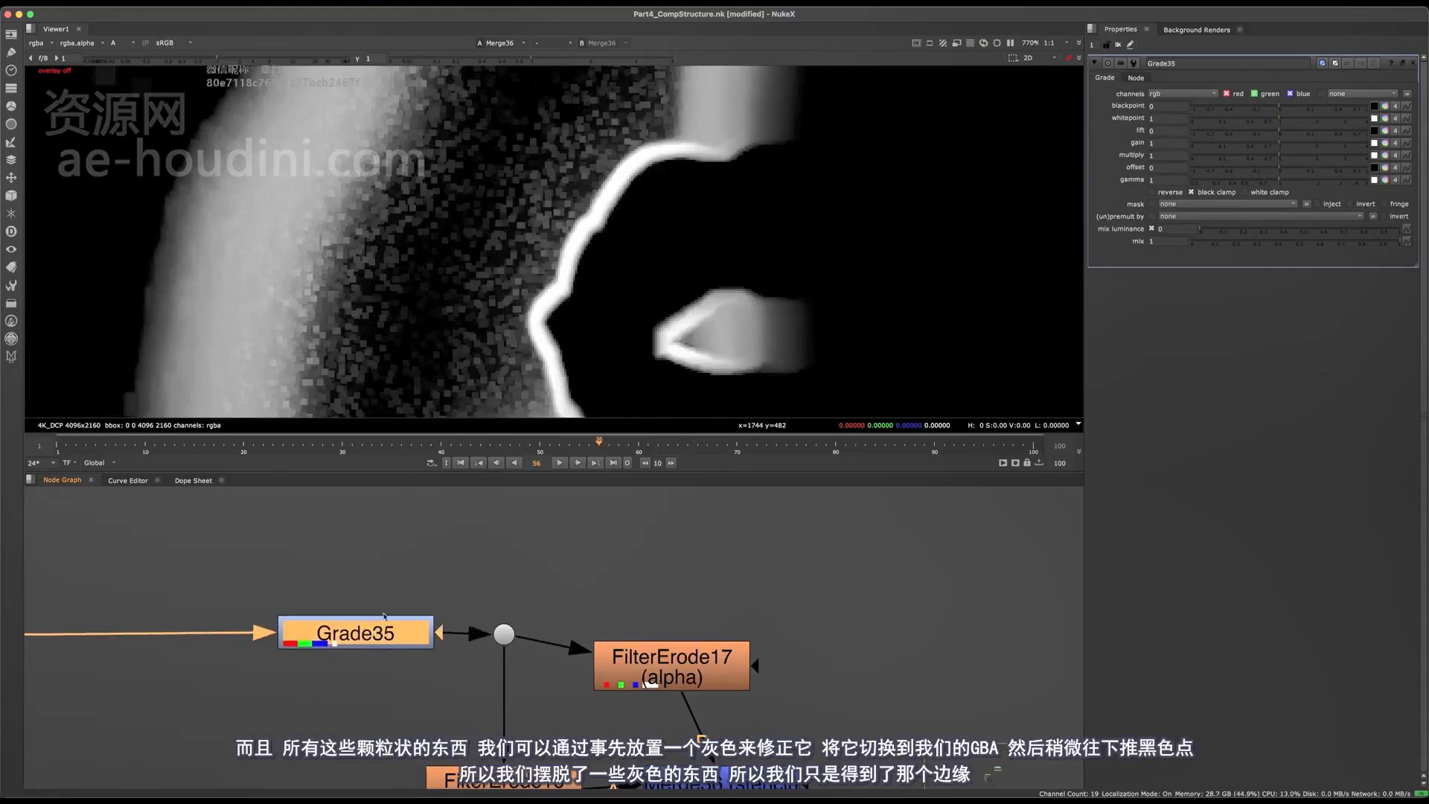
# Set Grade35's channels to rgba, raise its blackpoint to 0.8 and enable white clamp to clean up the grey grain.
pyautogui.click(1174, 95)
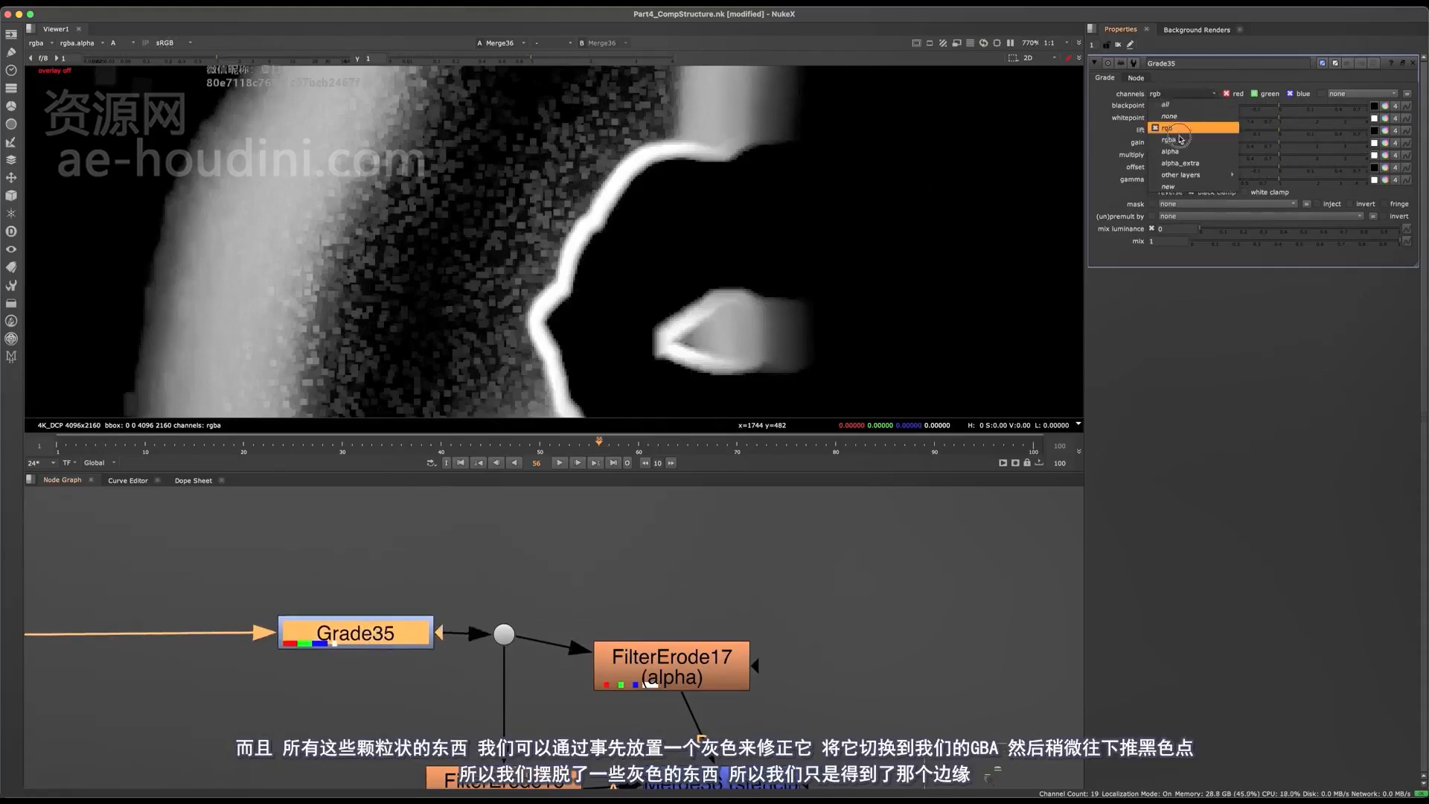
pyautogui.click(1180, 127)
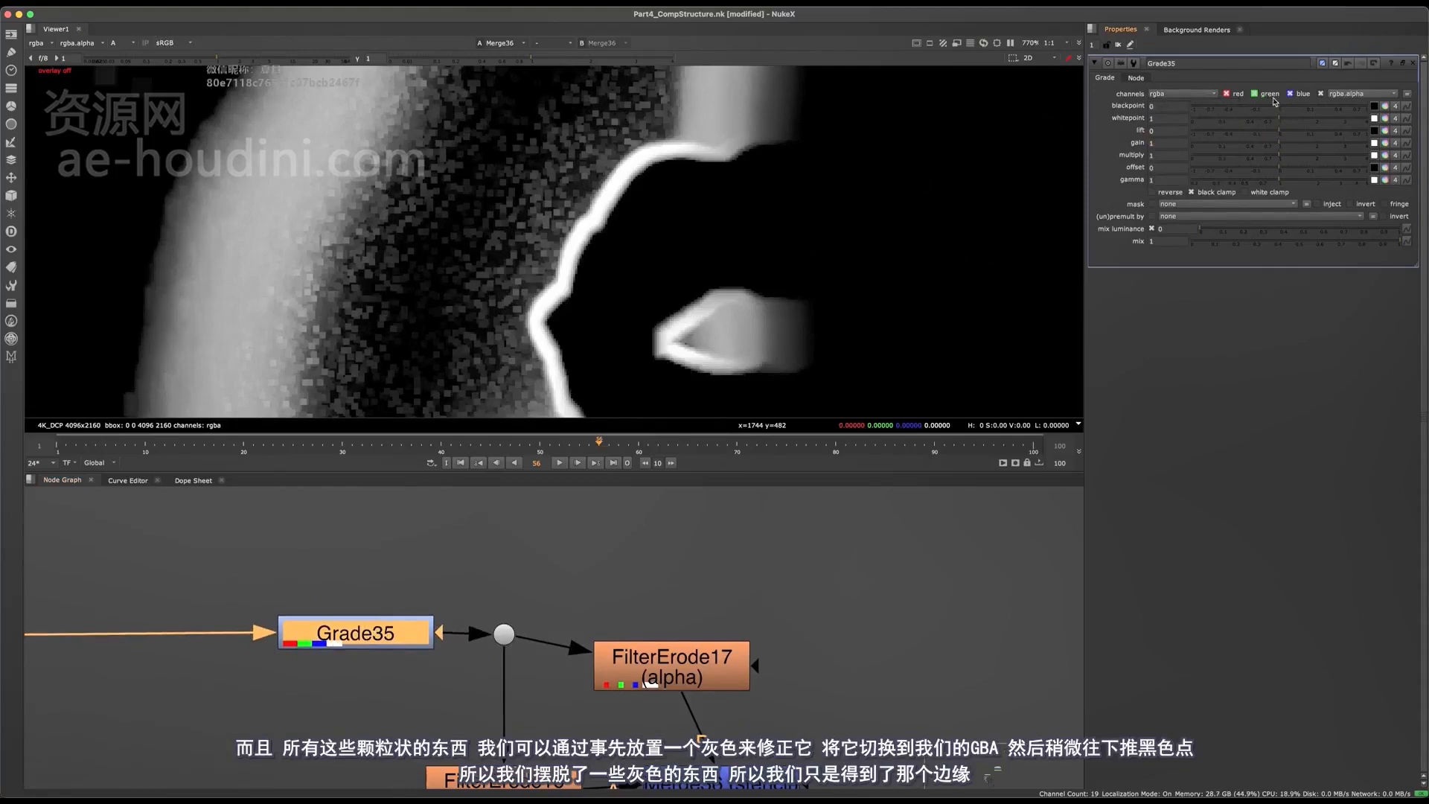
pyautogui.moveTo(1280, 107); pyautogui.dragTo(1319, 102)
pyautogui.scroll(-4, 431, 294)
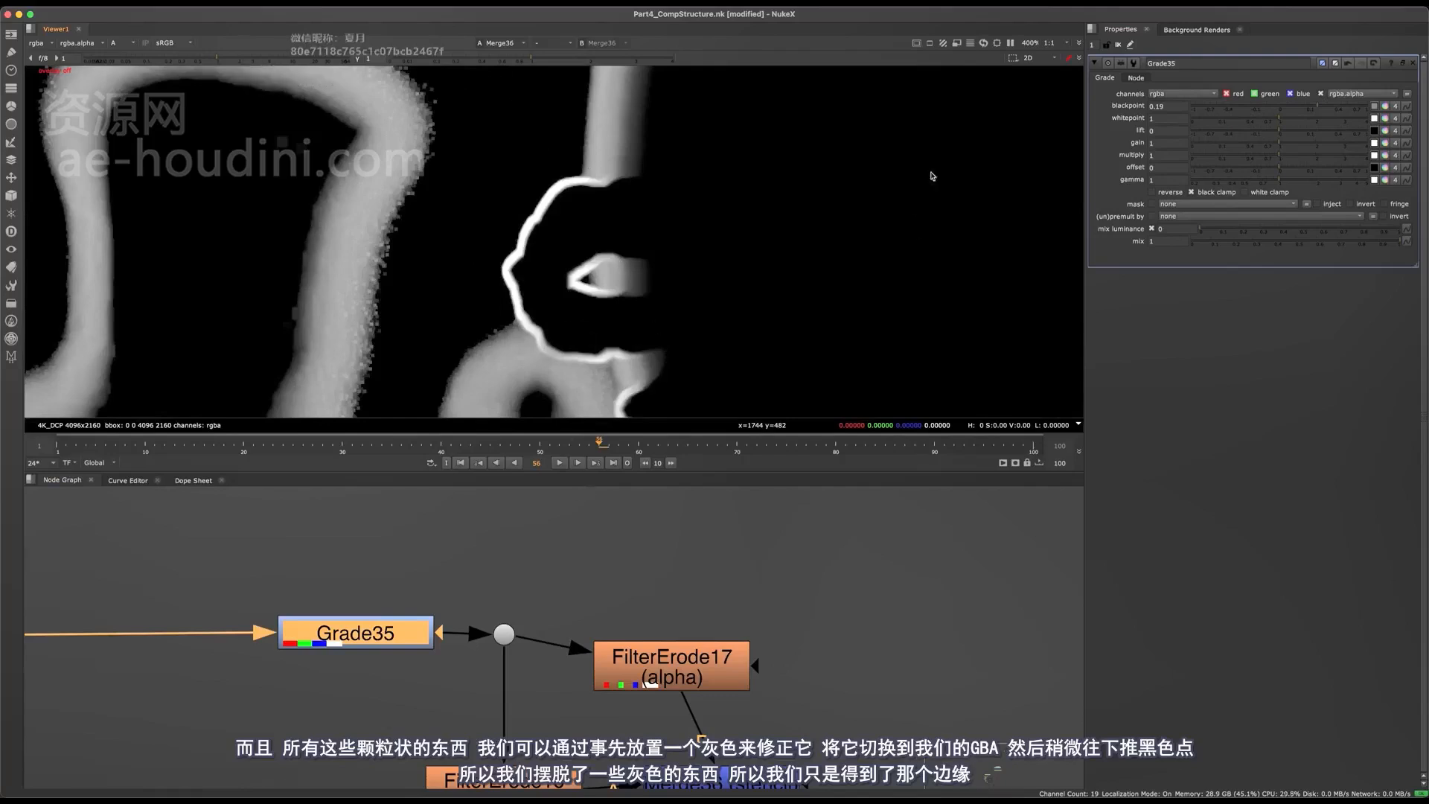
pyautogui.moveTo(1287, 106)
pyautogui.mouseDown()
pyautogui.moveTo(1377, 102)
pyautogui.moveTo(1360, 105)
pyautogui.mouseUp()
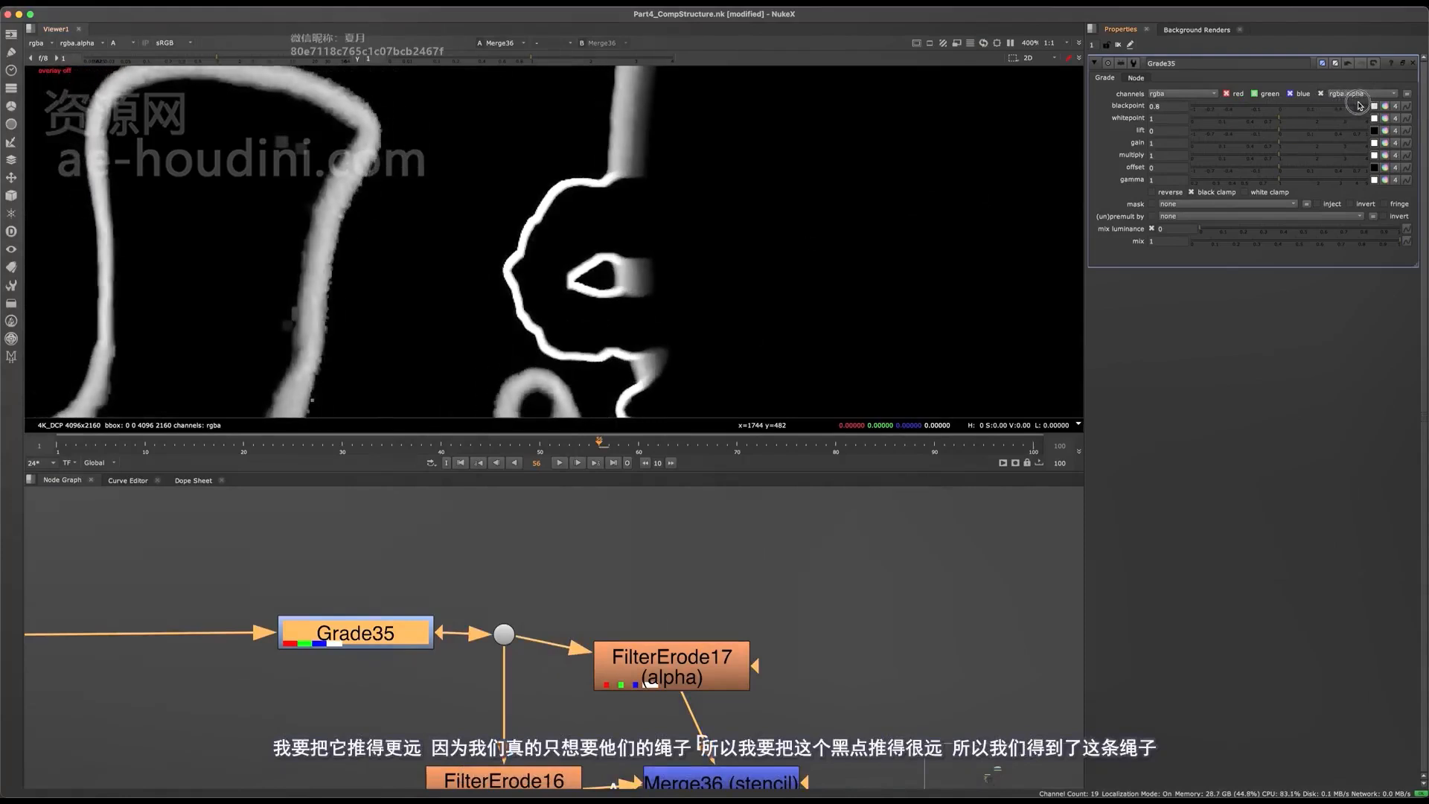
pyautogui.moveTo(523, 245); pyautogui.dragTo(507, 198, button='middle')
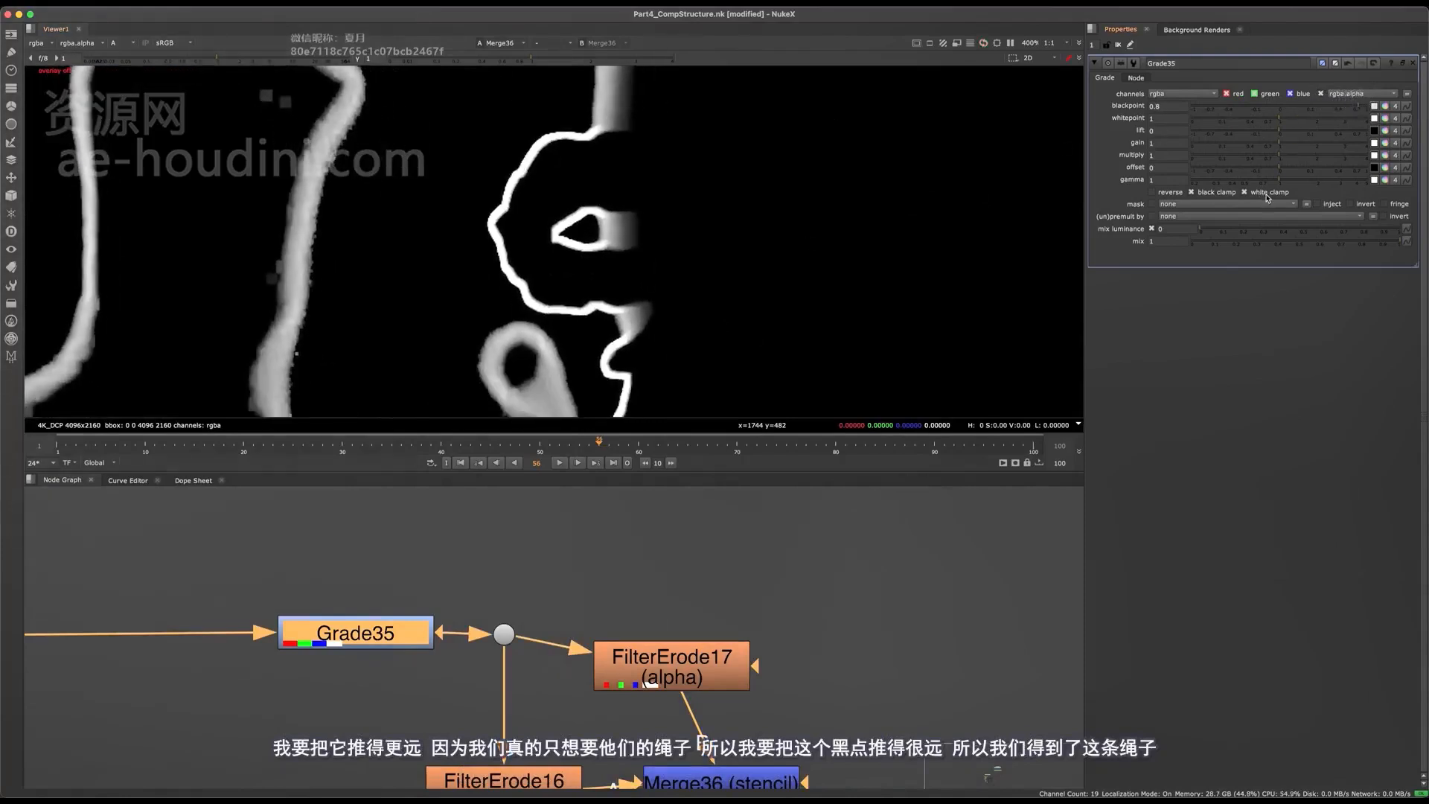
pyautogui.scroll(3, 551, 295)
# Place Merge36 beneath FilterErode17 and select the whole group of edge matte nodes.
pyautogui.moveTo(585, 771); pyautogui.dragTo(436, 647, button='middle')
pyautogui.moveTo(536, 661); pyautogui.dragTo(510, 668)
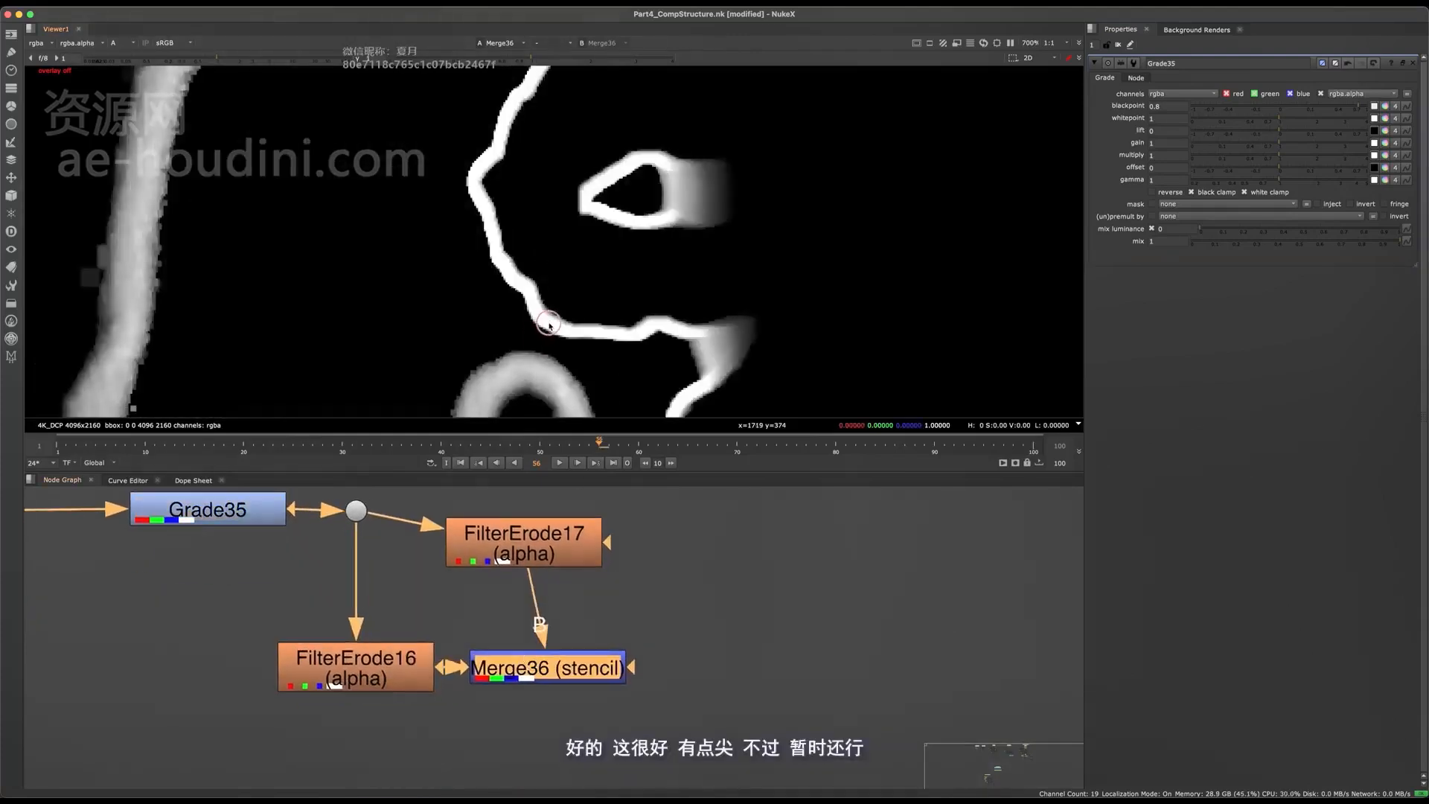
pyautogui.scroll(-8, 551, 561)
pyautogui.moveTo(641, 604); pyautogui.dragTo(406, 653, button='middle')
pyautogui.moveTo(370, 531); pyautogui.dragTo(184, 631)
pyautogui.moveTo(311, 625); pyautogui.dragTo(291, 634, button='middle')
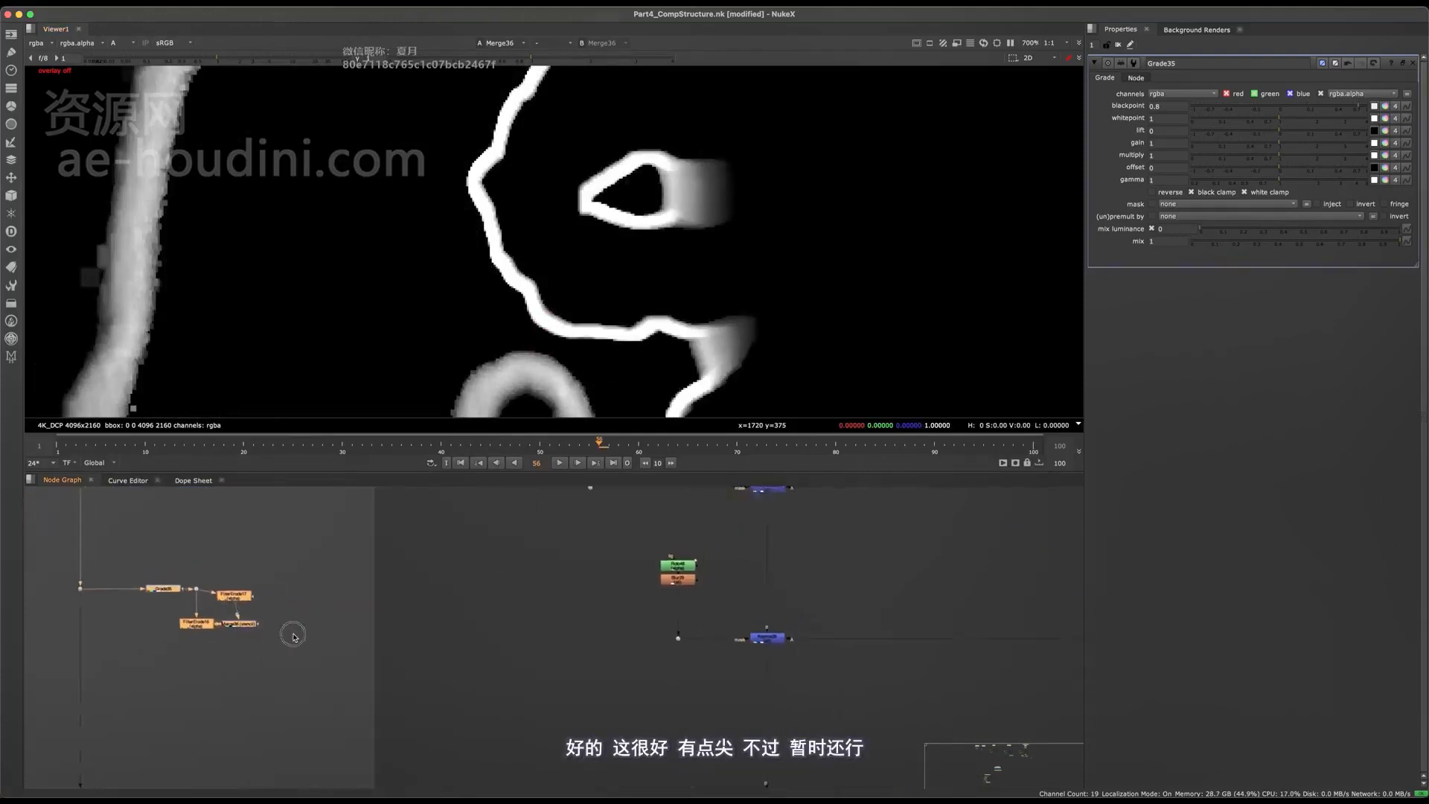
# Move Keymix29 together with its Roto, Blur and mask dot down the main pipe, closer to the Copy node.
pyautogui.scroll(-4, 292, 634)
pyautogui.moveTo(439, 689); pyautogui.dragTo(401, 622, button='middle')
pyautogui.press('space')
pyautogui.moveTo(627, 511); pyautogui.dragTo(421, 604)
pyautogui.moveTo(624, 569); pyautogui.dragTo(625, 480, button='middle')
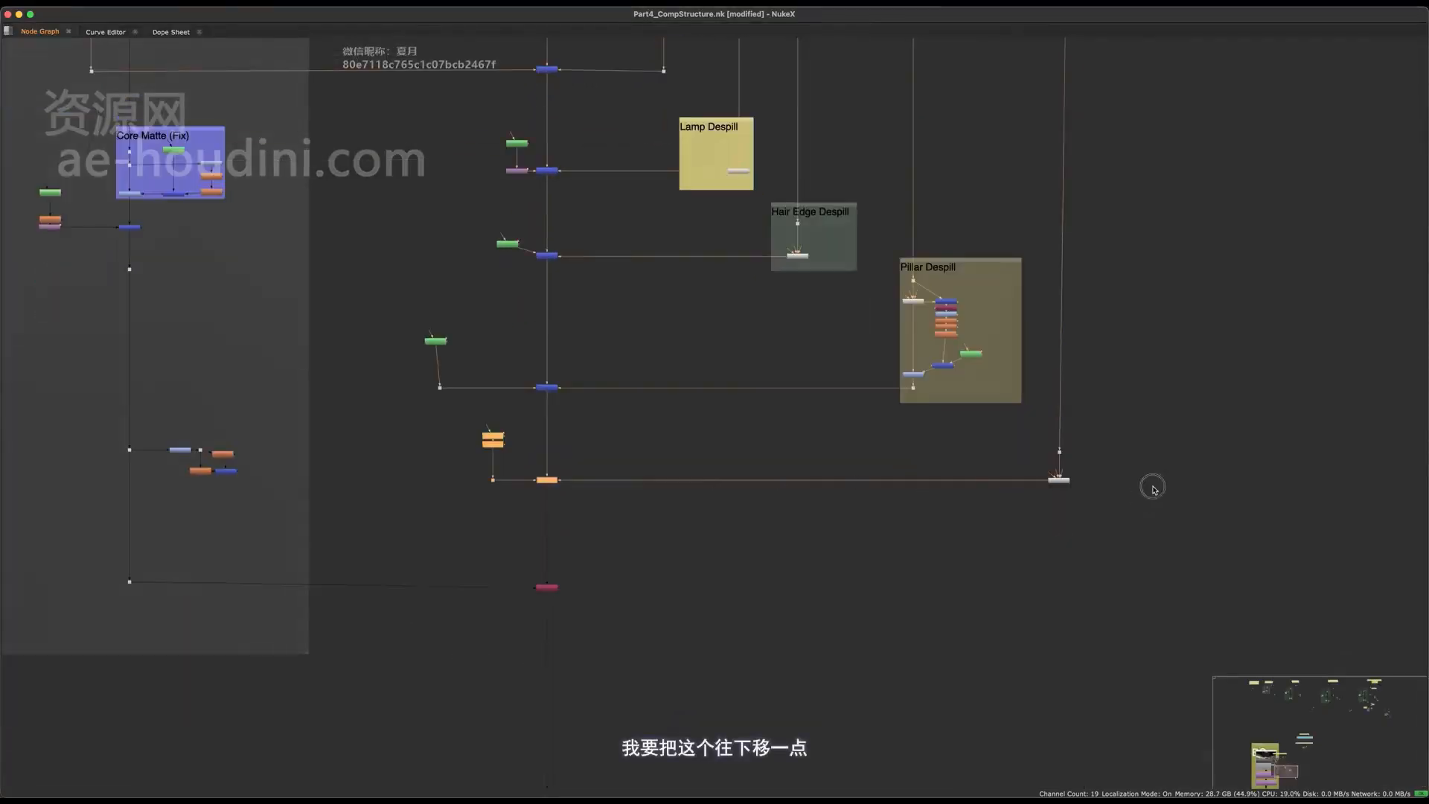
pyautogui.moveTo(541, 488); pyautogui.dragTo(545, 540)
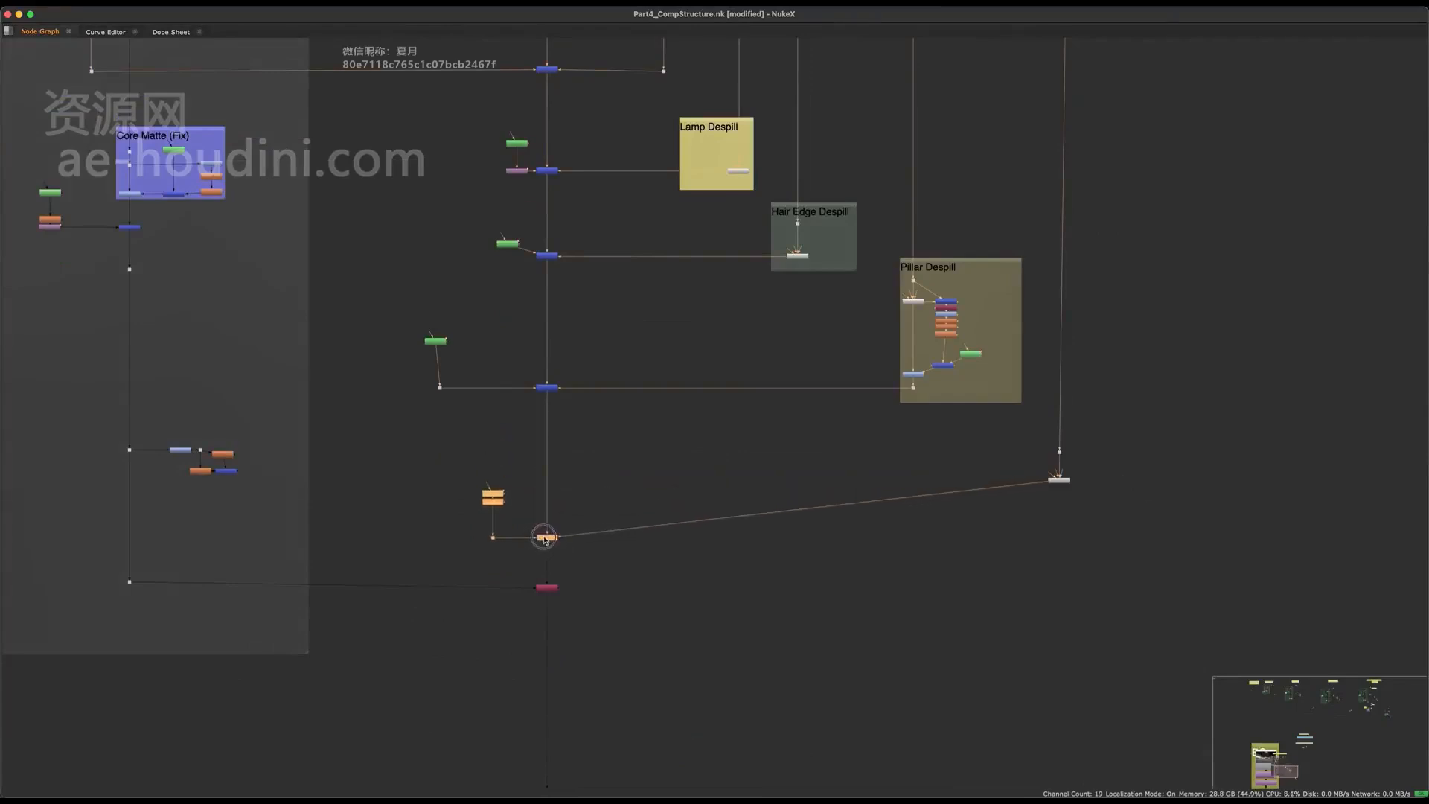
# Move the edge matte nodes across the main pipe above Keymix29's A input, and lower the cord despill node level with Keymix29.
pyautogui.moveTo(323, 422); pyautogui.dragTo(643, 470)
pyautogui.scroll(-5, 471, 506)
pyautogui.moveTo(268, 502); pyautogui.dragTo(290, 593, button='middle')
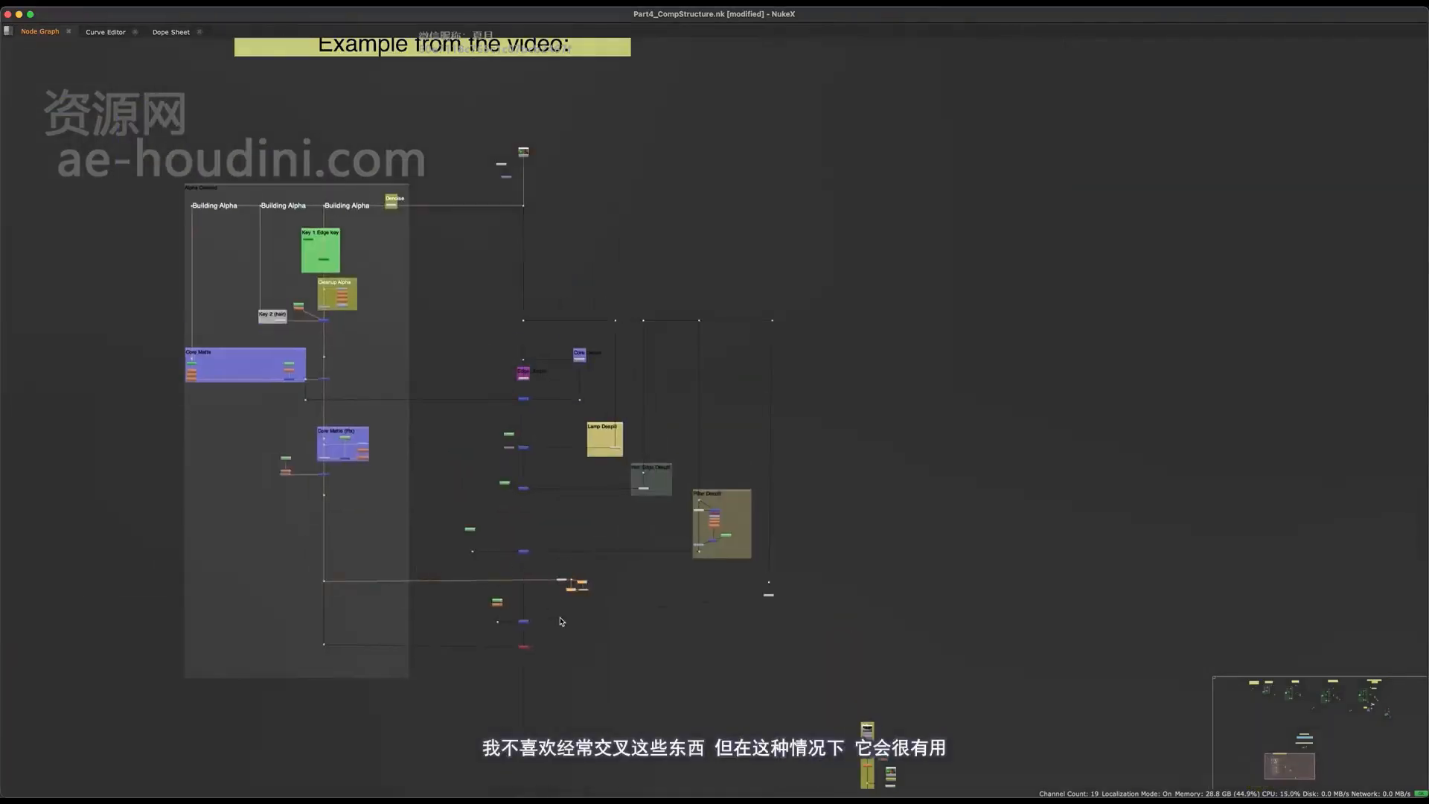
pyautogui.scroll(8, 562, 623)
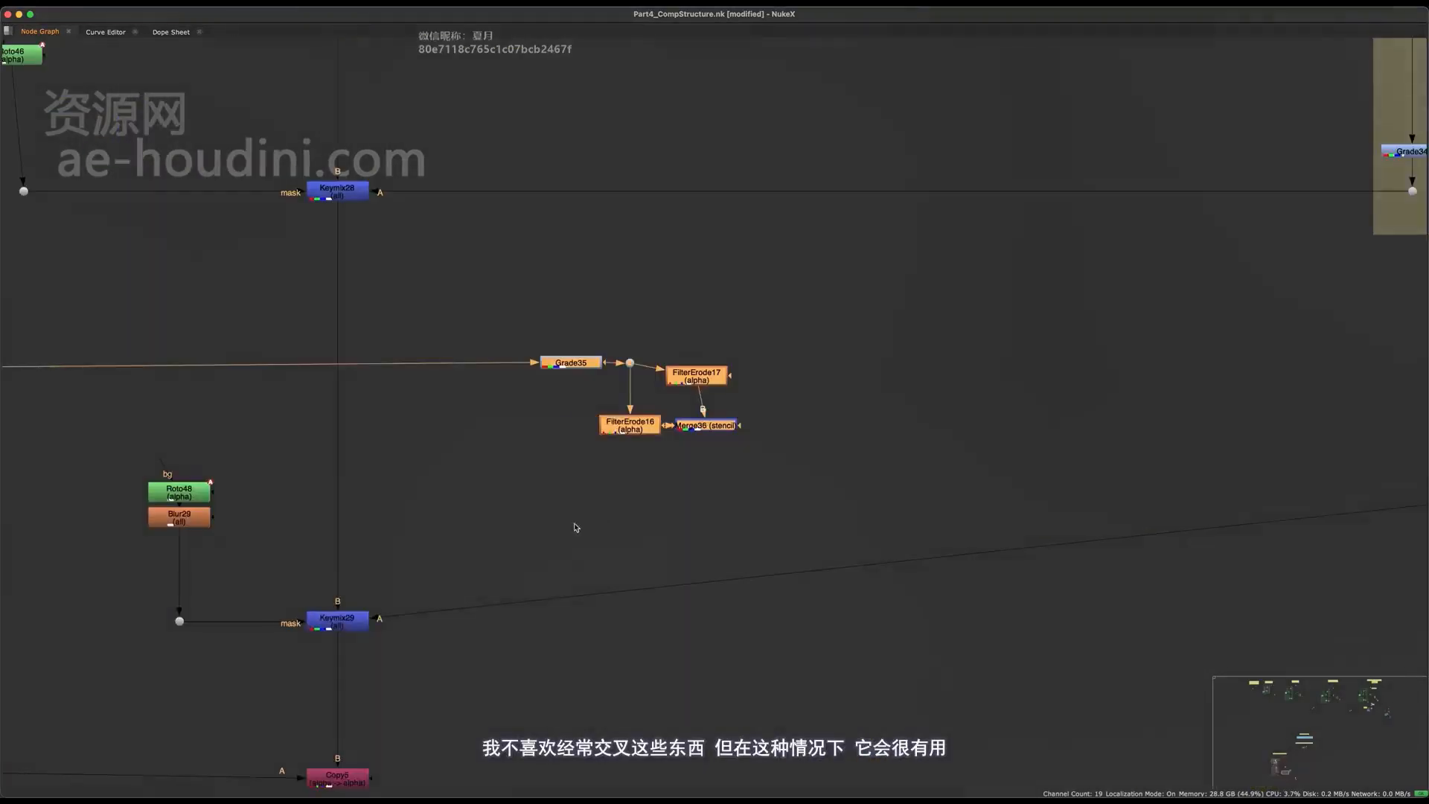
pyautogui.moveTo(578, 526); pyautogui.dragTo(480, 504, button='middle')
pyautogui.scroll(-2, 481, 507)
pyautogui.moveTo(1387, 460); pyautogui.dragTo(1392, 575)
pyautogui.scroll(5, 496, 511)
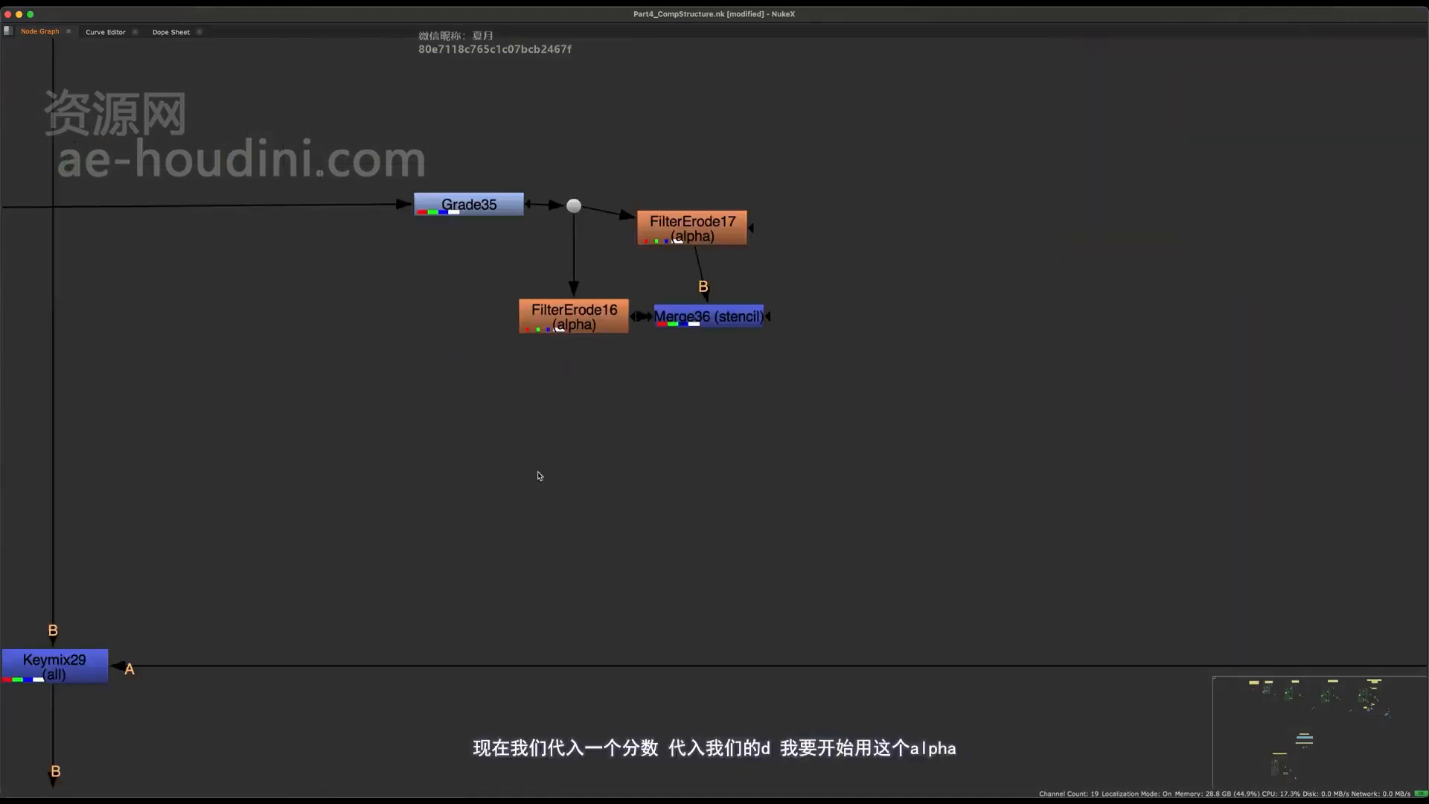
# Add a Grade node masked by Merge36, insert it in Keymix29's A input pipe and view its colour result.
pyautogui.moveTo(685, 325); pyautogui.dragTo(685, 325)
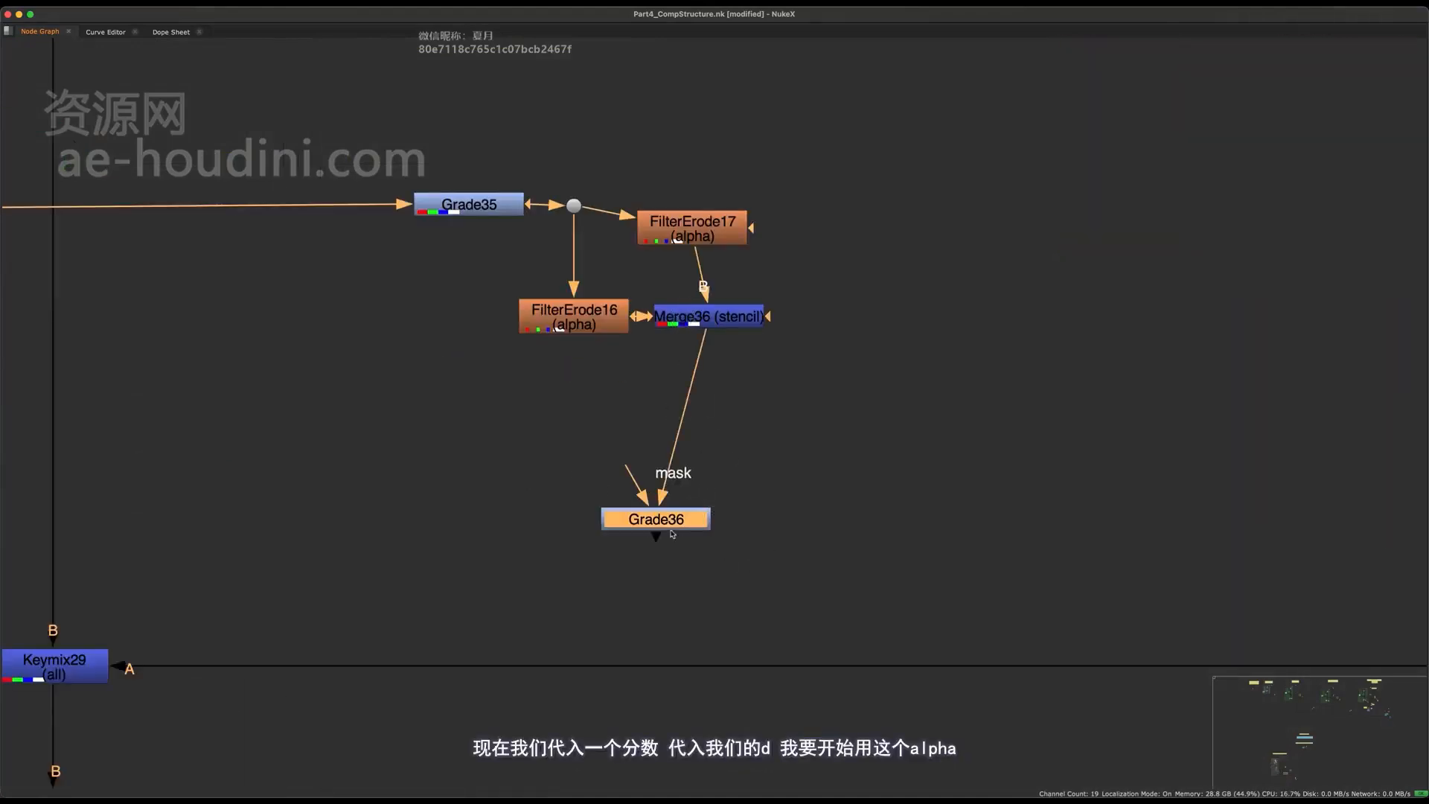
pyautogui.moveTo(660, 520); pyautogui.dragTo(712, 664)
pyautogui.press('space')
pyautogui.press('1')
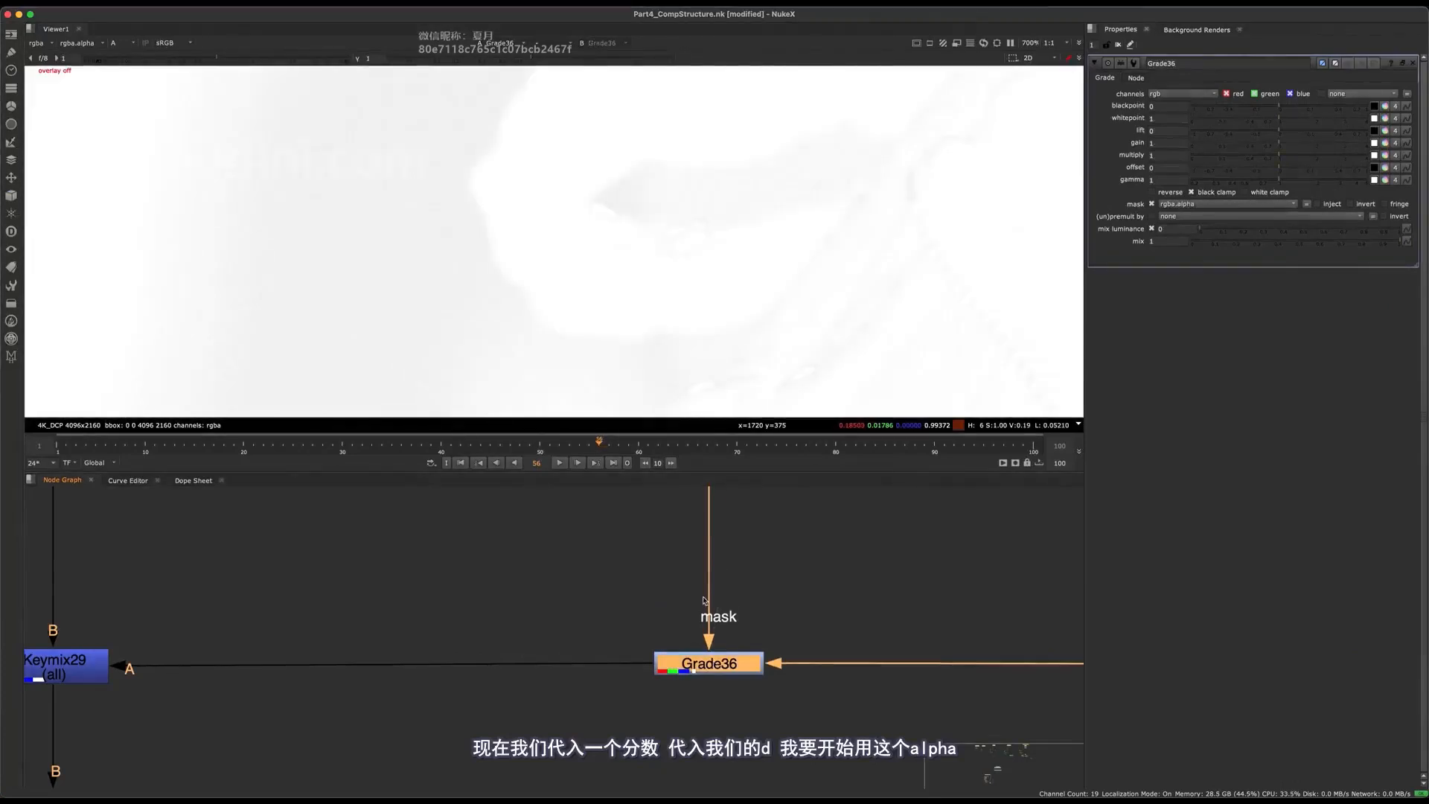
pyautogui.press('a')
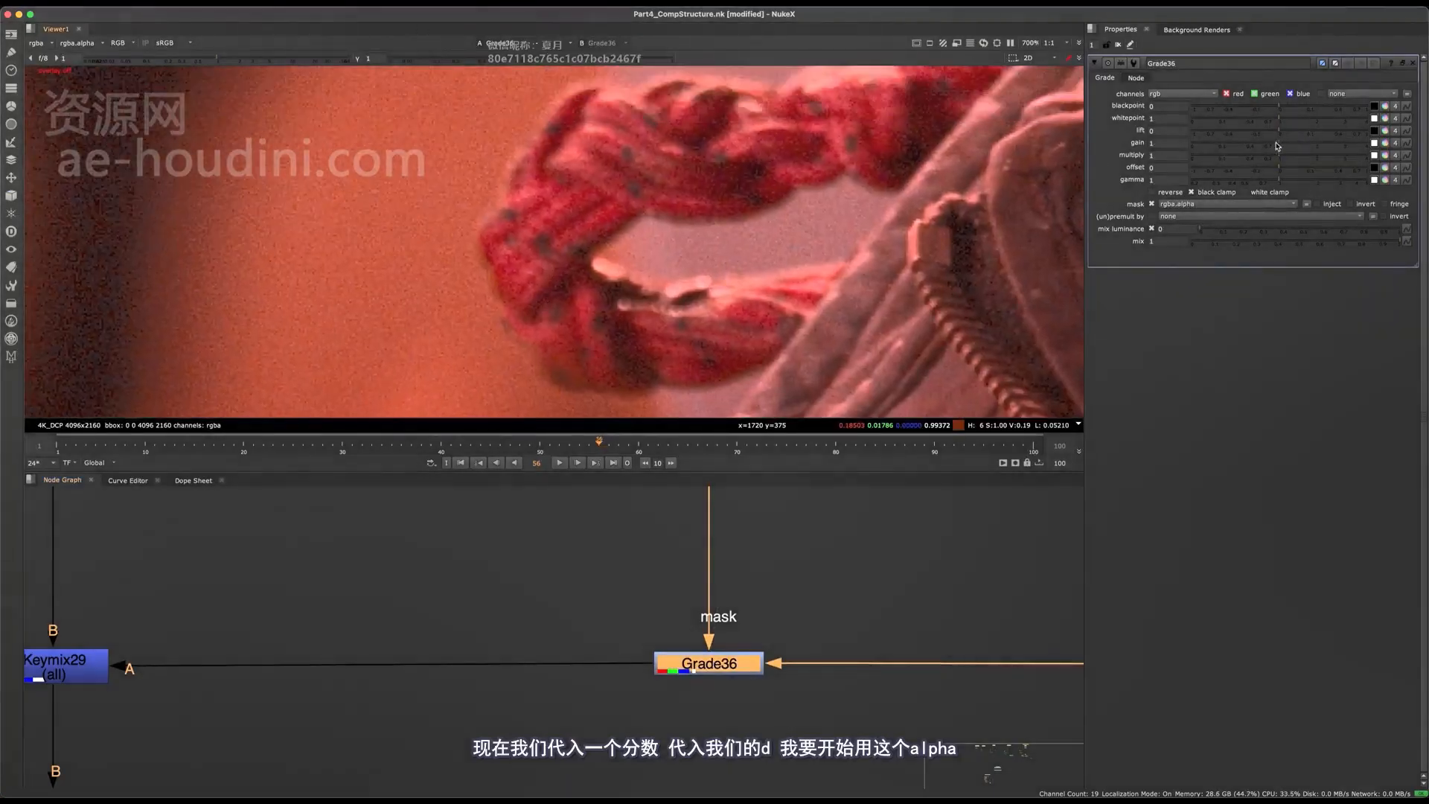
# Lower Grade36's gain to 0.18 to darken the cord's edge strongly.
pyautogui.moveTo(1277, 146); pyautogui.dragTo(1228, 149)
pyautogui.scroll(-5, 595, 186)
pyautogui.scroll(5, 604, 149)
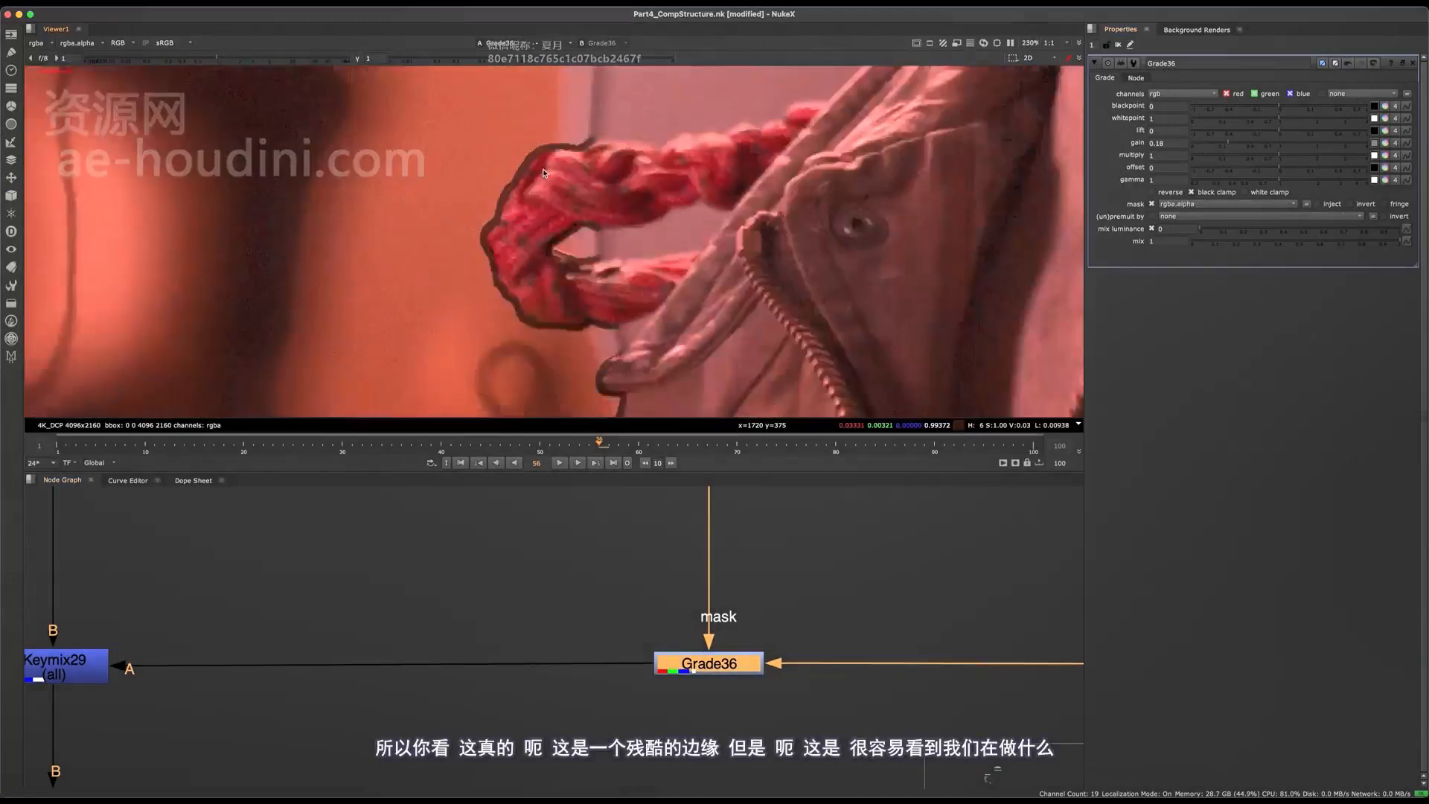
# Set FilterErode17's size to -1.2 while viewing the darkened cord edge.
pyautogui.moveTo(618, 615); pyautogui.dragTo(501, 759, button='middle')
pyautogui.moveTo(615, 581); pyautogui.dragTo(580, 759, button='middle')
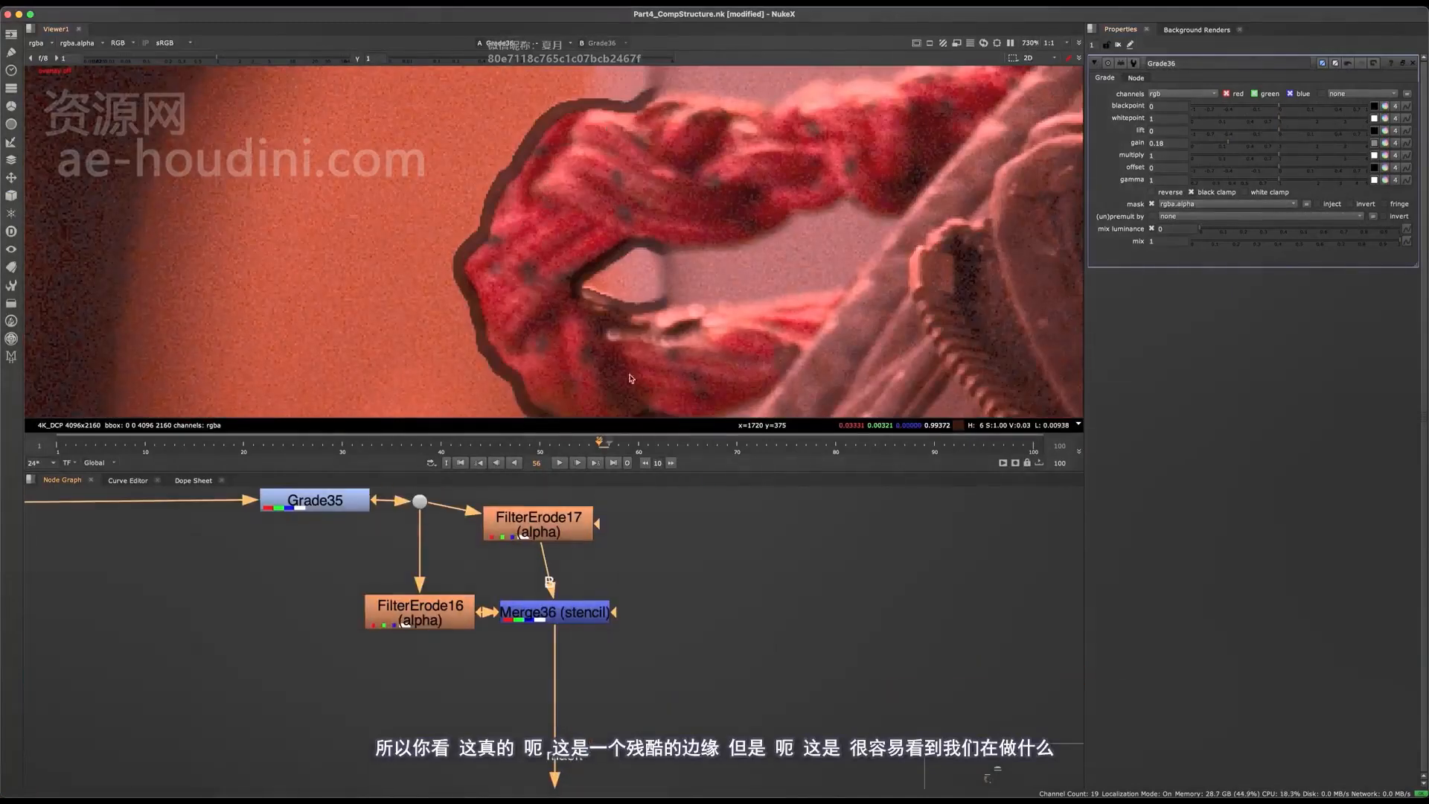
pyautogui.moveTo(515, 561); pyautogui.dragTo(521, 585, button='middle')
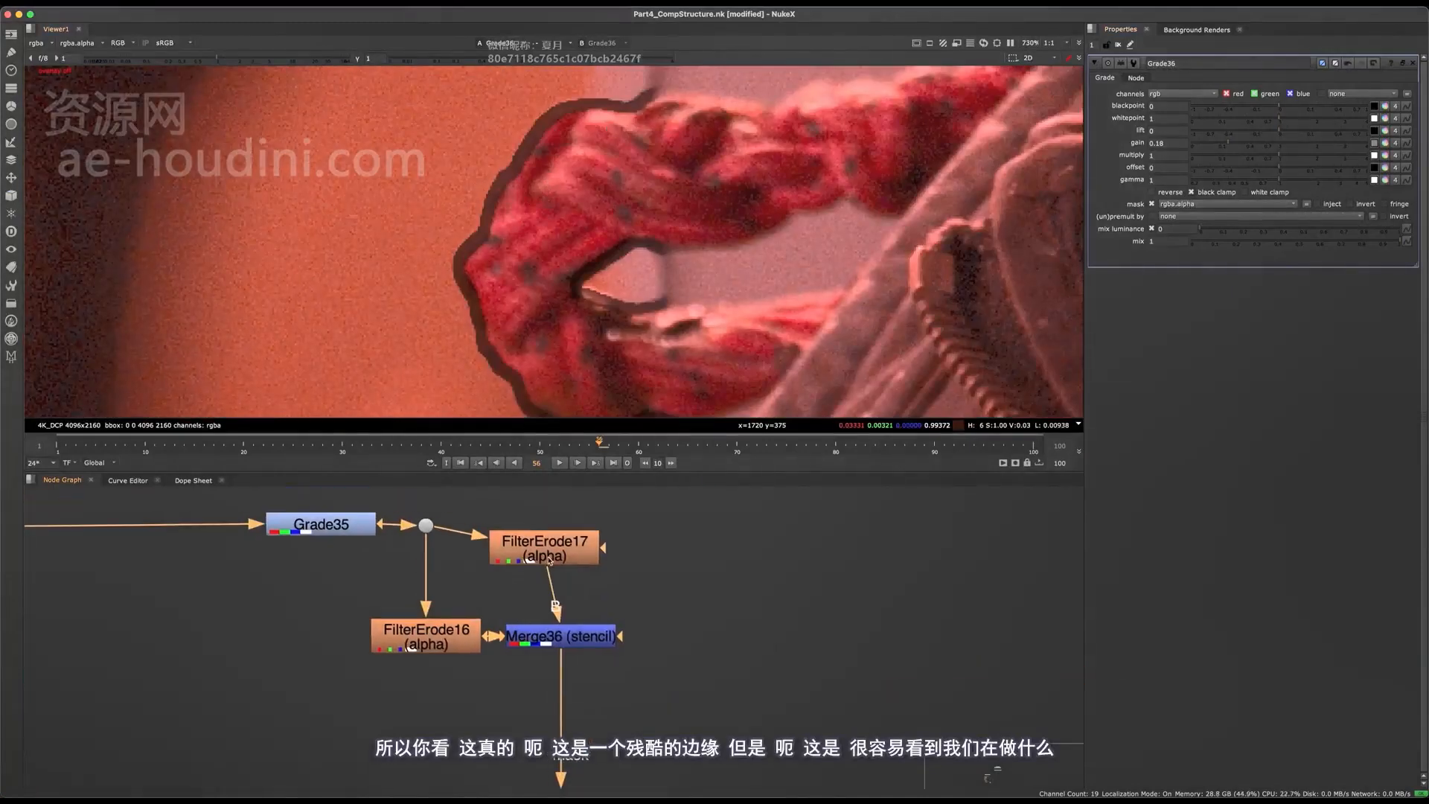
pyautogui.doubleClick(537, 549)
pyautogui.moveTo(657, 263); pyautogui.dragTo(728, 280, button='middle')
pyautogui.scroll(3, 728, 279)
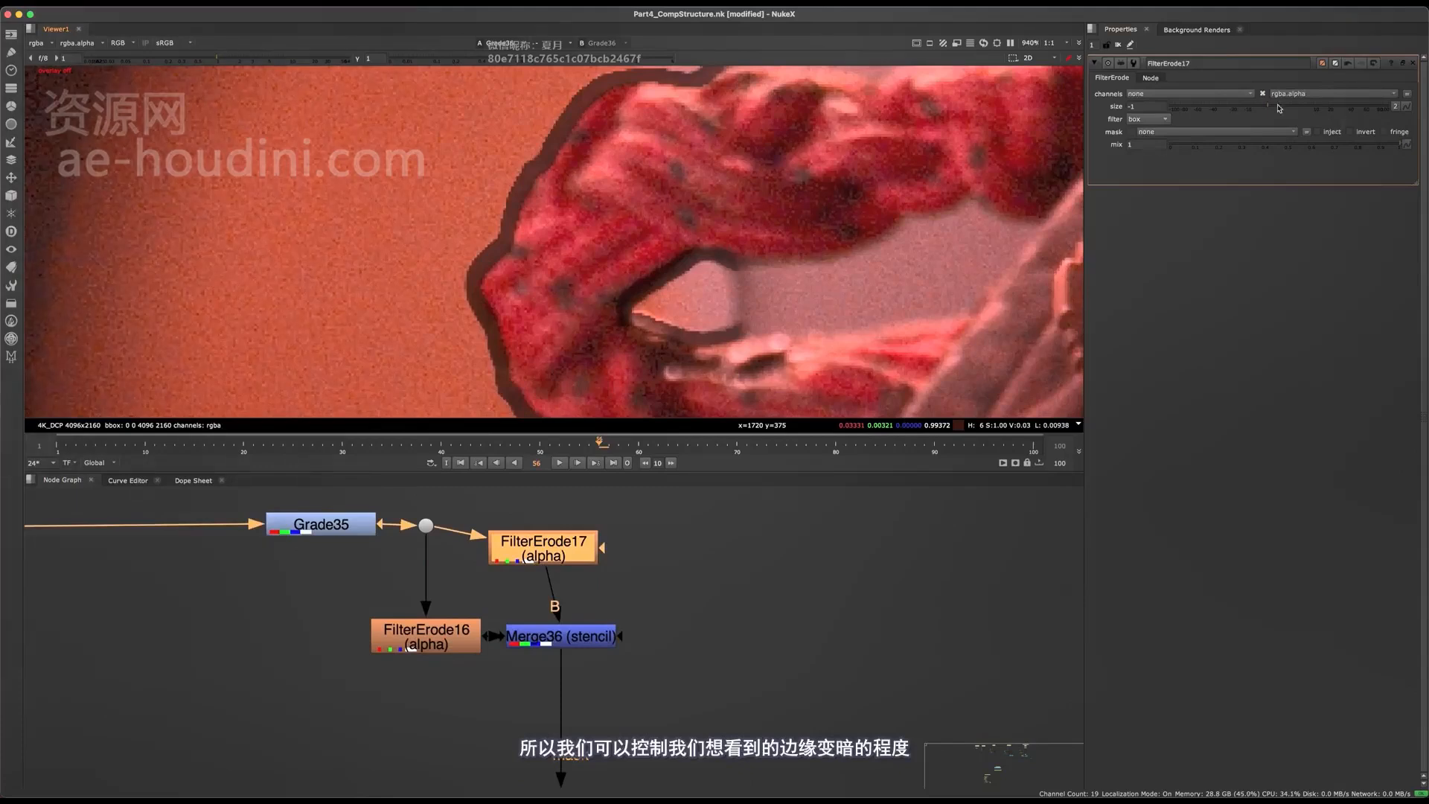
pyautogui.moveTo(1279, 107); pyautogui.dragTo(1266, 105)
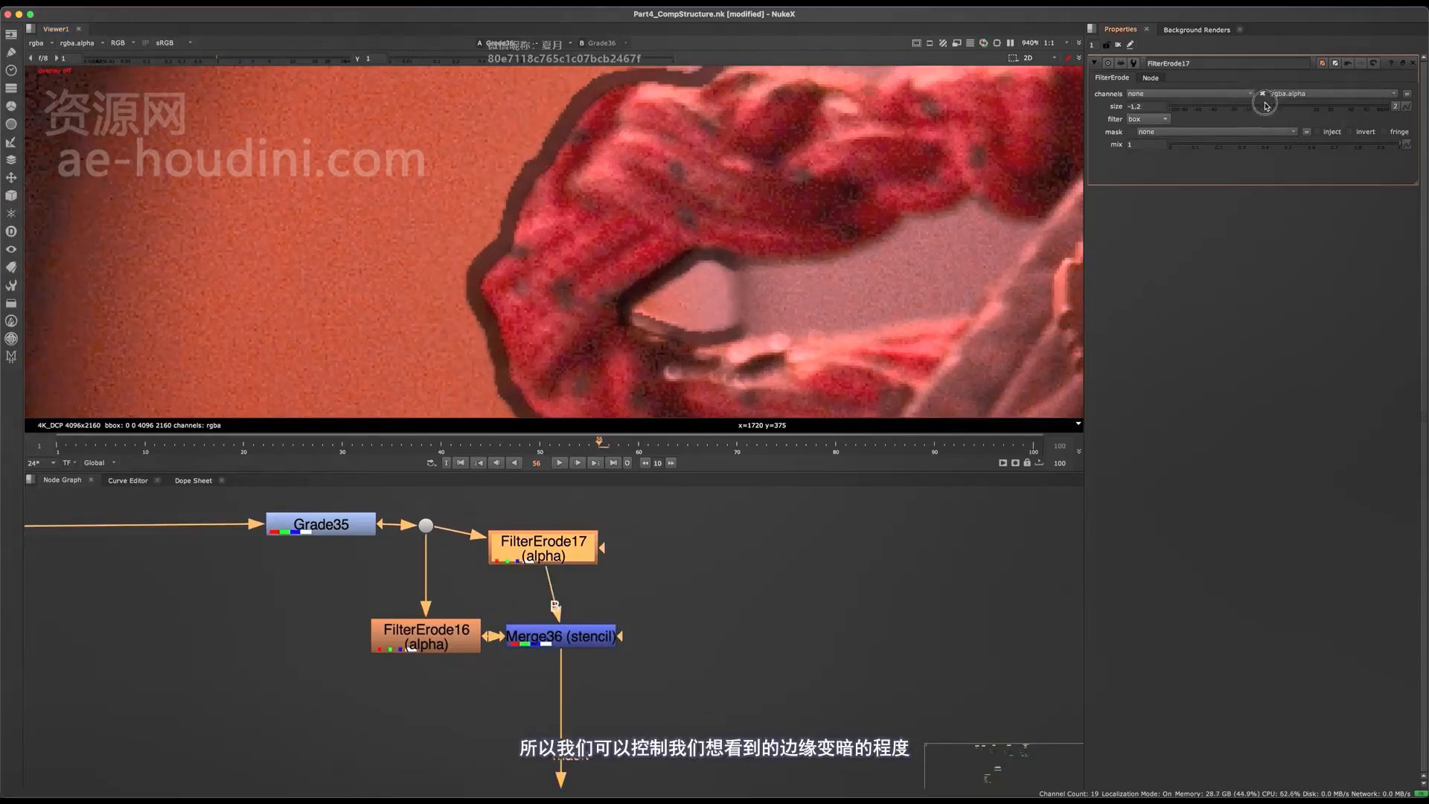
# Shift FilterErode16 slightly in the node graph and set its size to 3.4.
pyautogui.doubleClick(447, 631)
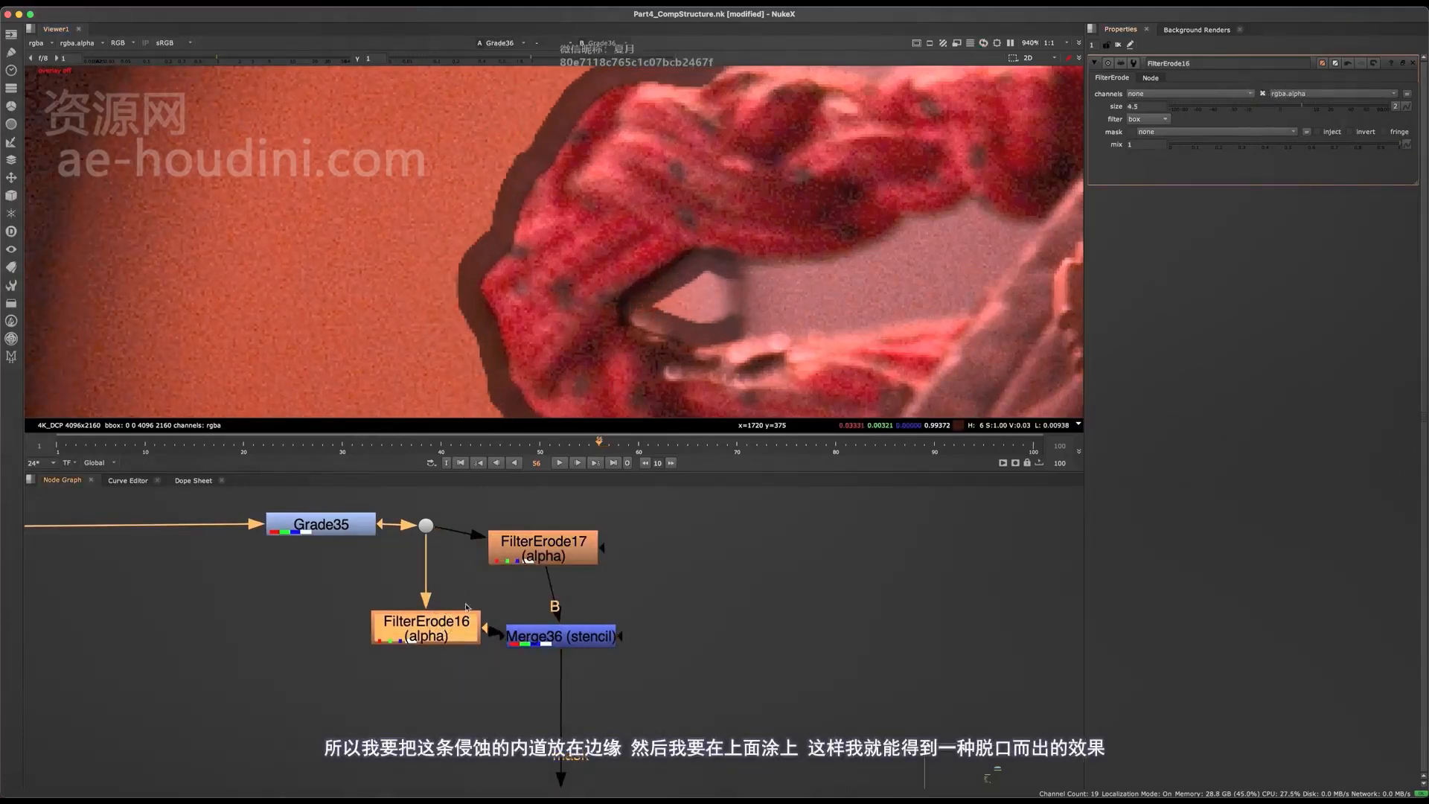
pyautogui.moveTo(444, 639); pyautogui.dragTo(439, 652)
pyautogui.moveTo(1310, 113); pyautogui.dragTo(1298, 105)
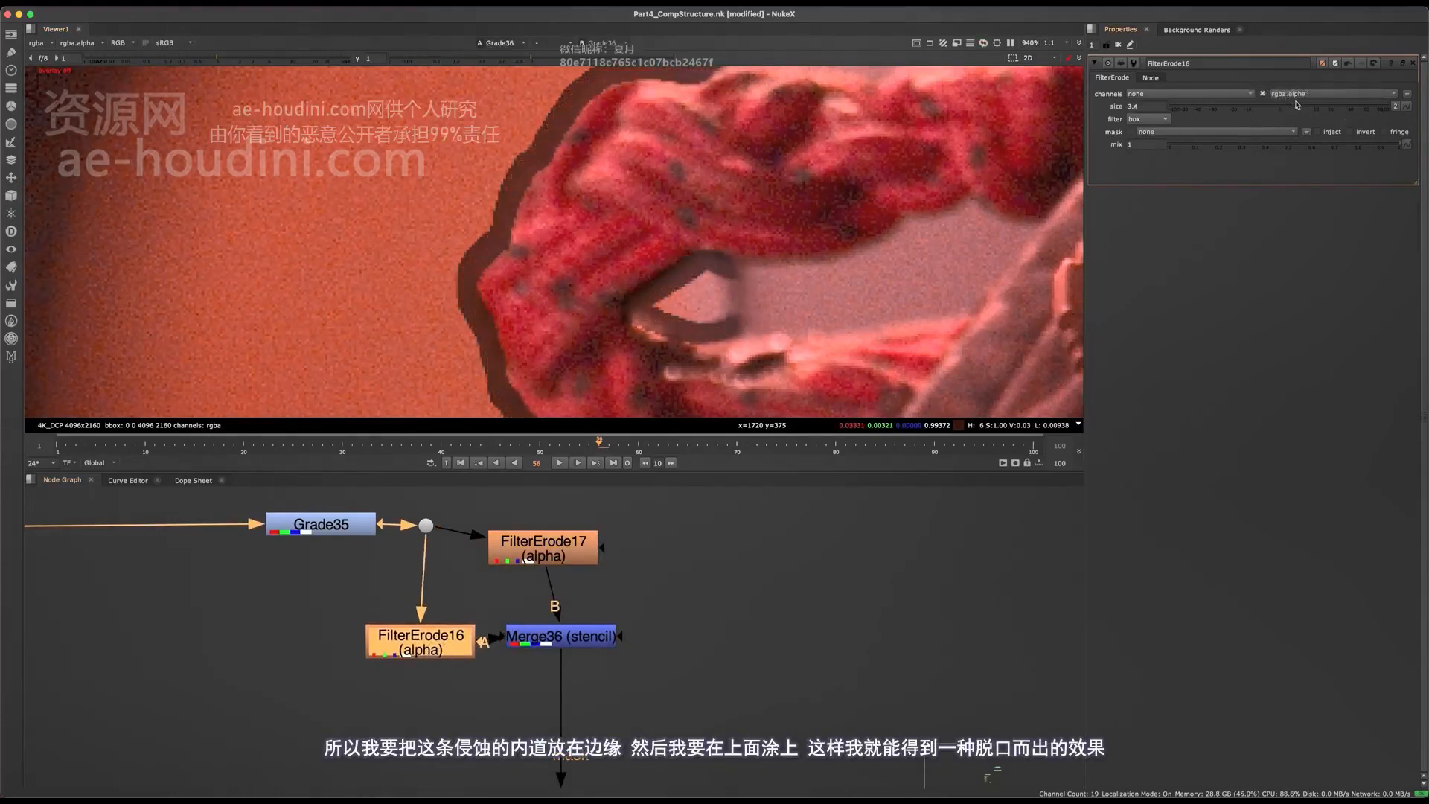
# Add a Blur of size 6.4 after FilterErode16 and check the softened cord edge with Grade36 toggled.
pyautogui.press('b')
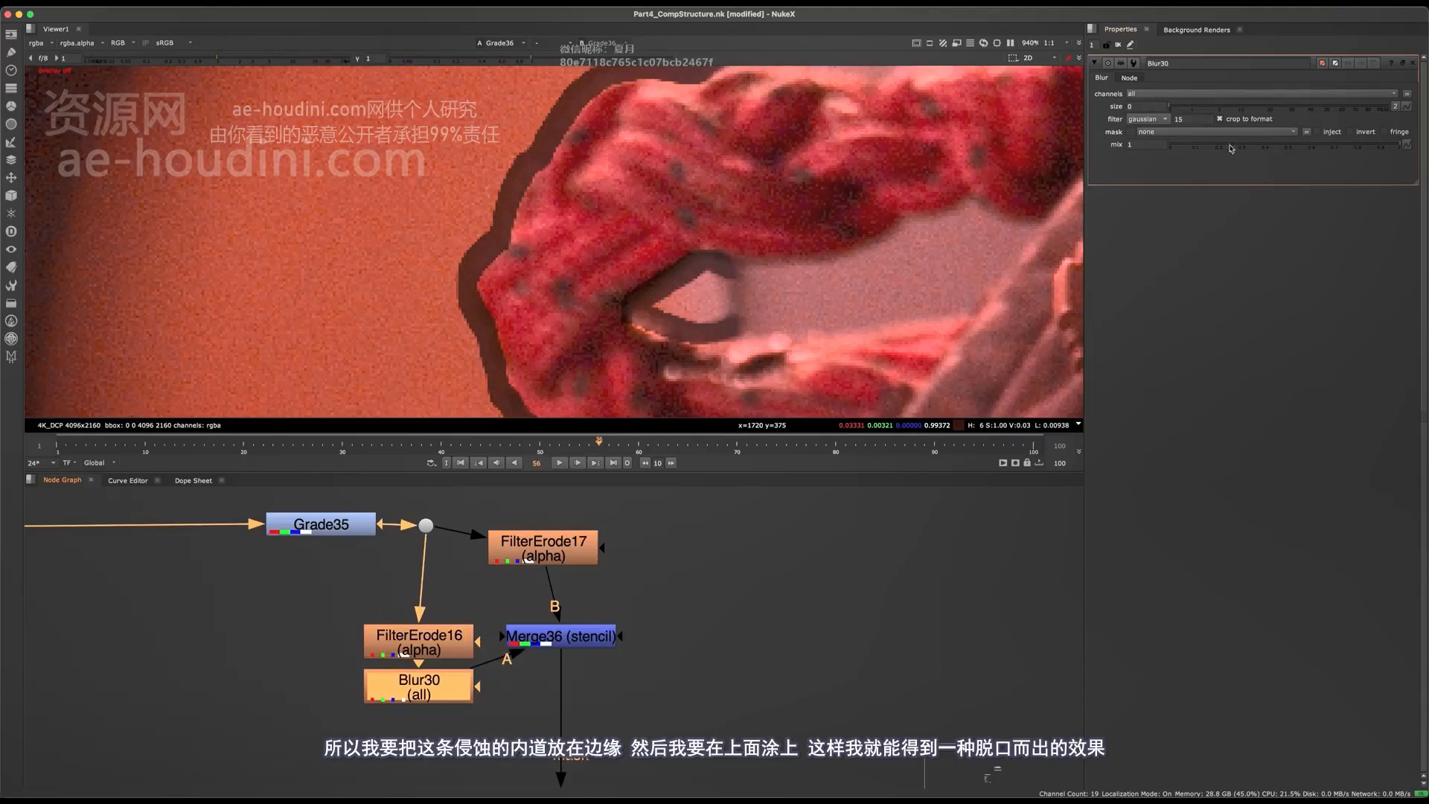
pyautogui.moveTo(1230, 108); pyautogui.dragTo(1225, 95)
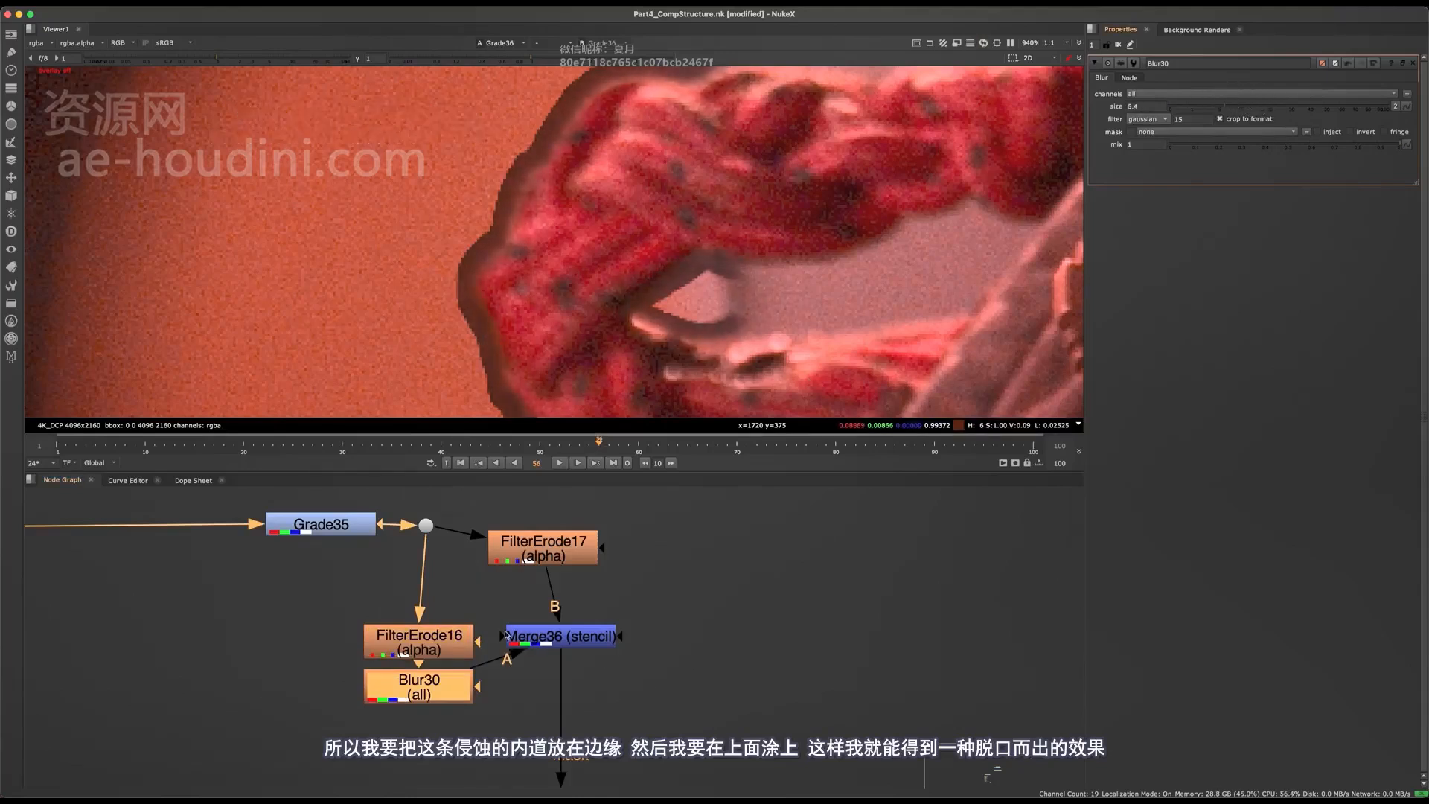
pyautogui.scroll(-4, 542, 325)
pyautogui.scroll(-8, 543, 601)
pyautogui.moveTo(503, 699); pyautogui.dragTo(581, 584, button='middle')
pyautogui.scroll(2, 524, 557)
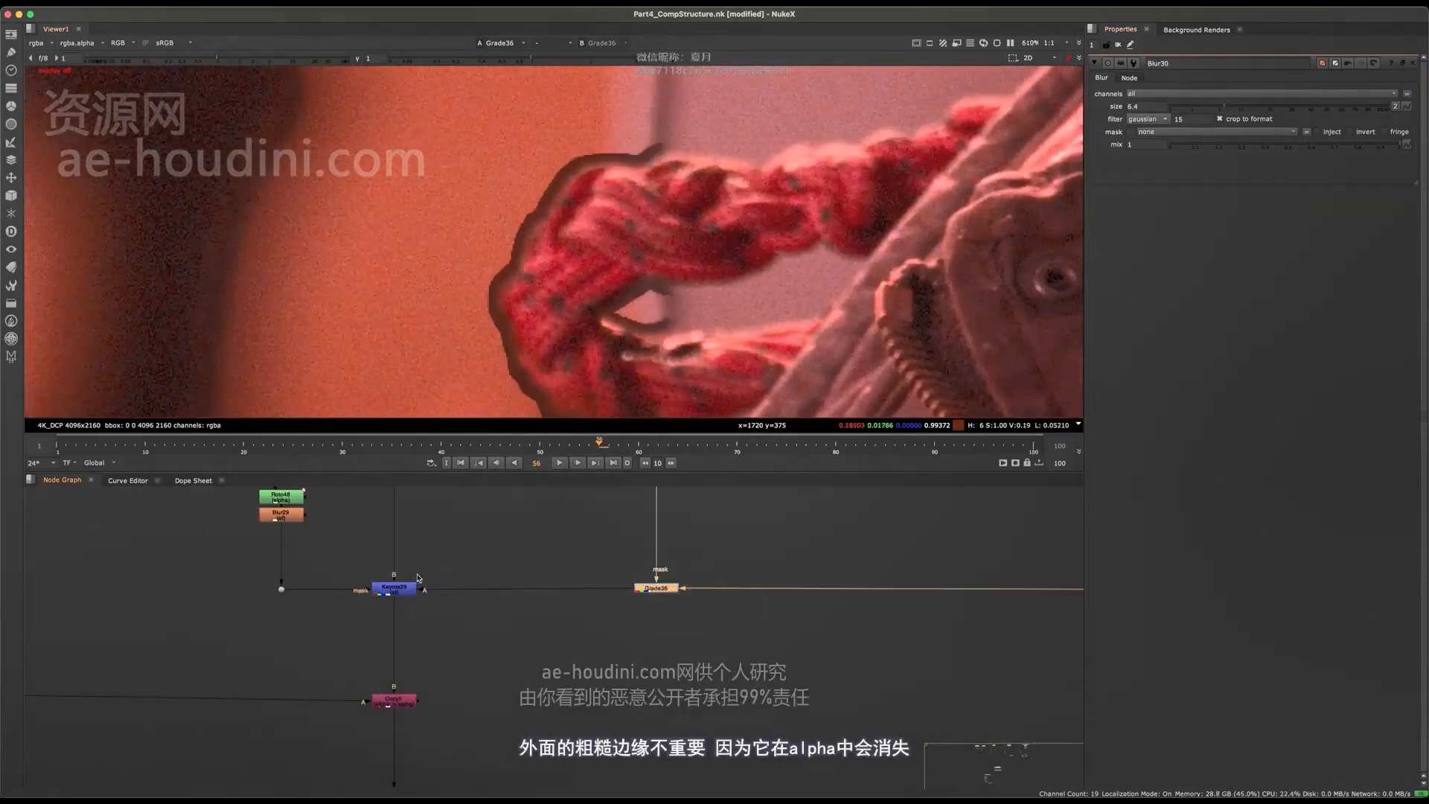
pyautogui.scroll(4, 393, 576)
pyautogui.scroll(6, 540, 199)
pyautogui.scroll(-5, 592, 172)
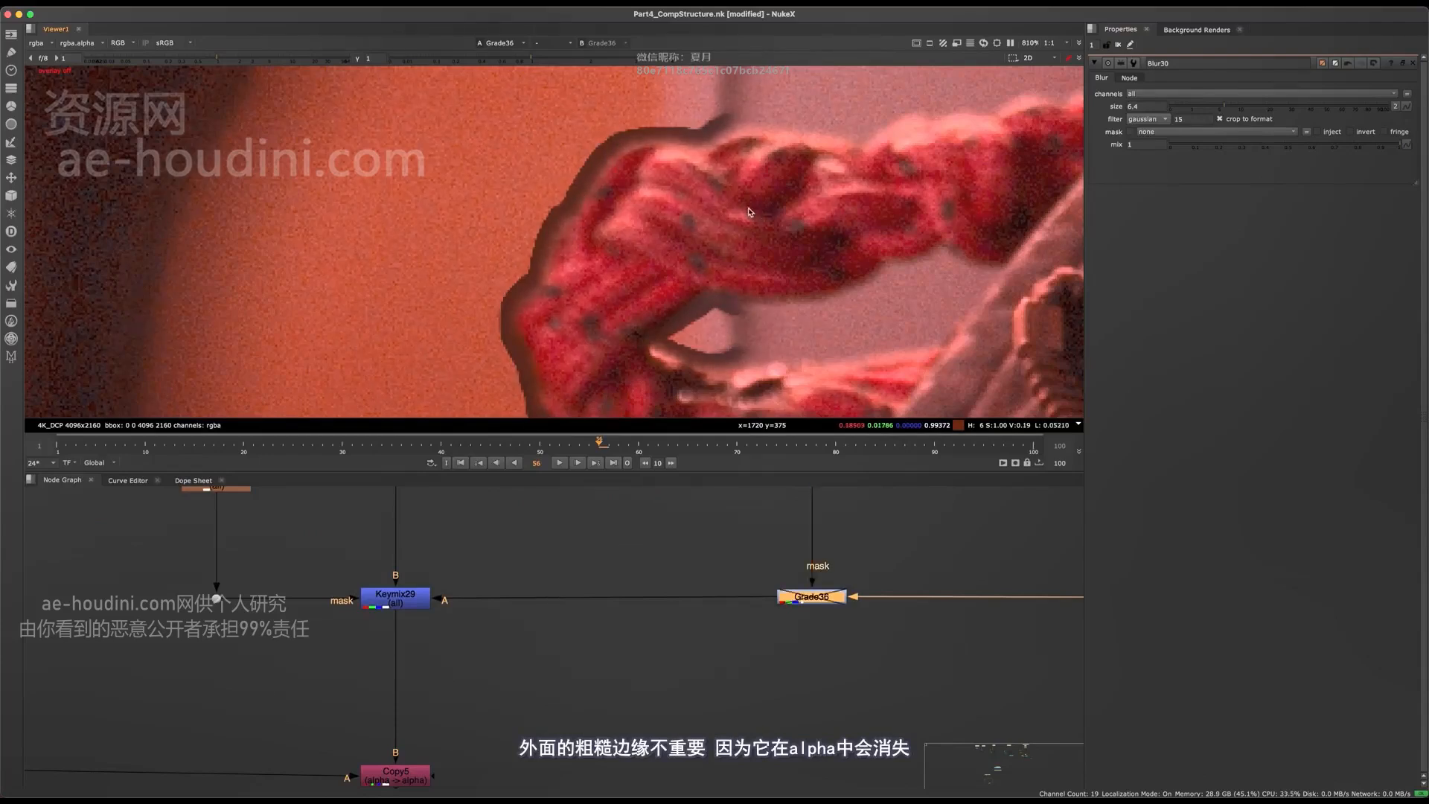
pyautogui.press('d')
# Add a Blur after FilterErode17, ahead of the stencil merge, and set its size to 4.8.
pyautogui.moveTo(716, 533); pyautogui.dragTo(551, 699, button='middle')
pyautogui.moveTo(617, 501); pyautogui.dragTo(557, 662, button='middle')
pyautogui.scroll(4, 556, 659)
pyautogui.moveTo(596, 608); pyautogui.dragTo(615, 578)
pyautogui.press('b')
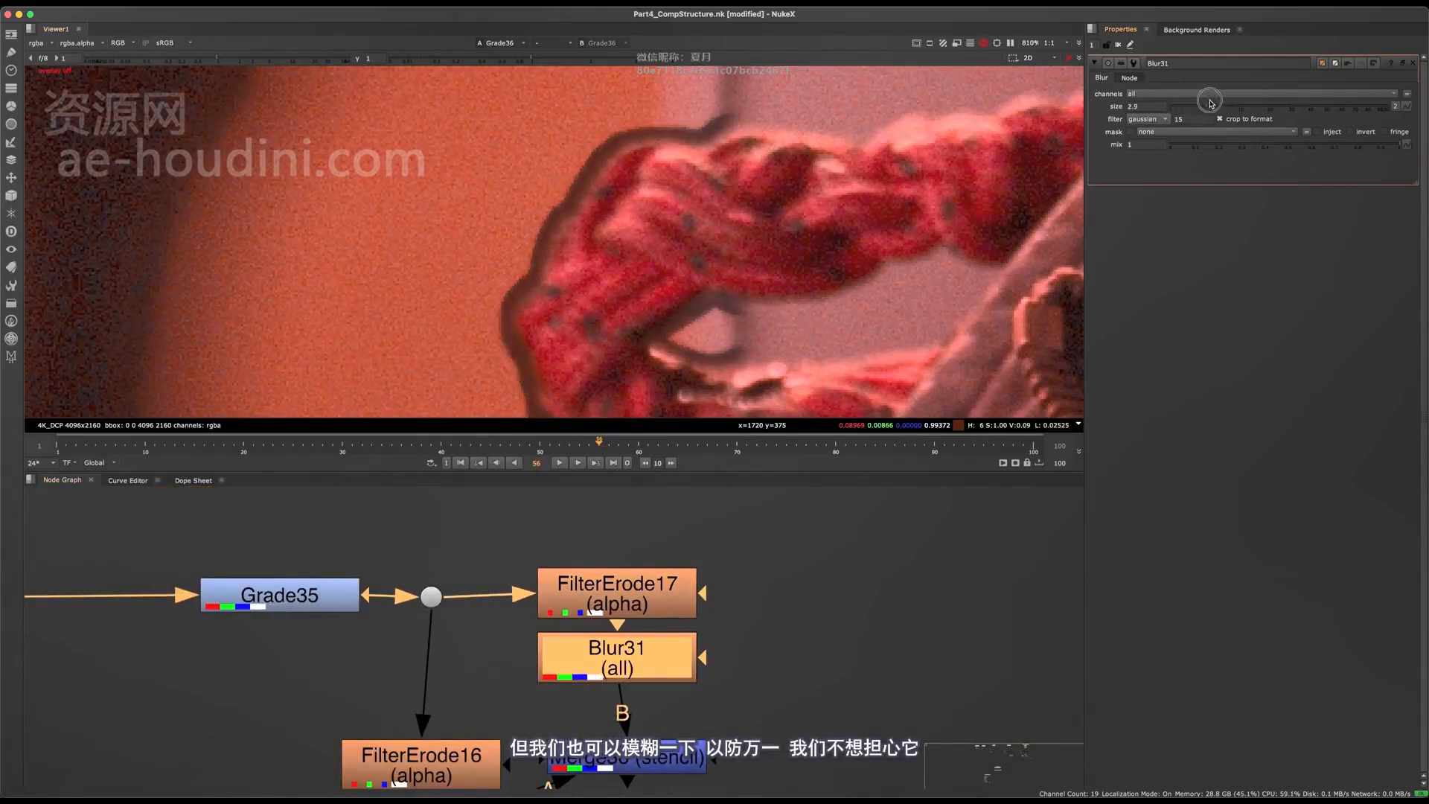
pyautogui.moveTo(577, 686); pyautogui.dragTo(644, 501, button='middle')
# View Keymix29's result and toggle the node off and on to compare the cord's edge.
pyautogui.scroll(-6, 565, 614)
pyautogui.moveTo(445, 614); pyautogui.dragTo(349, 713)
pyautogui.press('1')
pyautogui.press('d')
pyautogui.press('d')
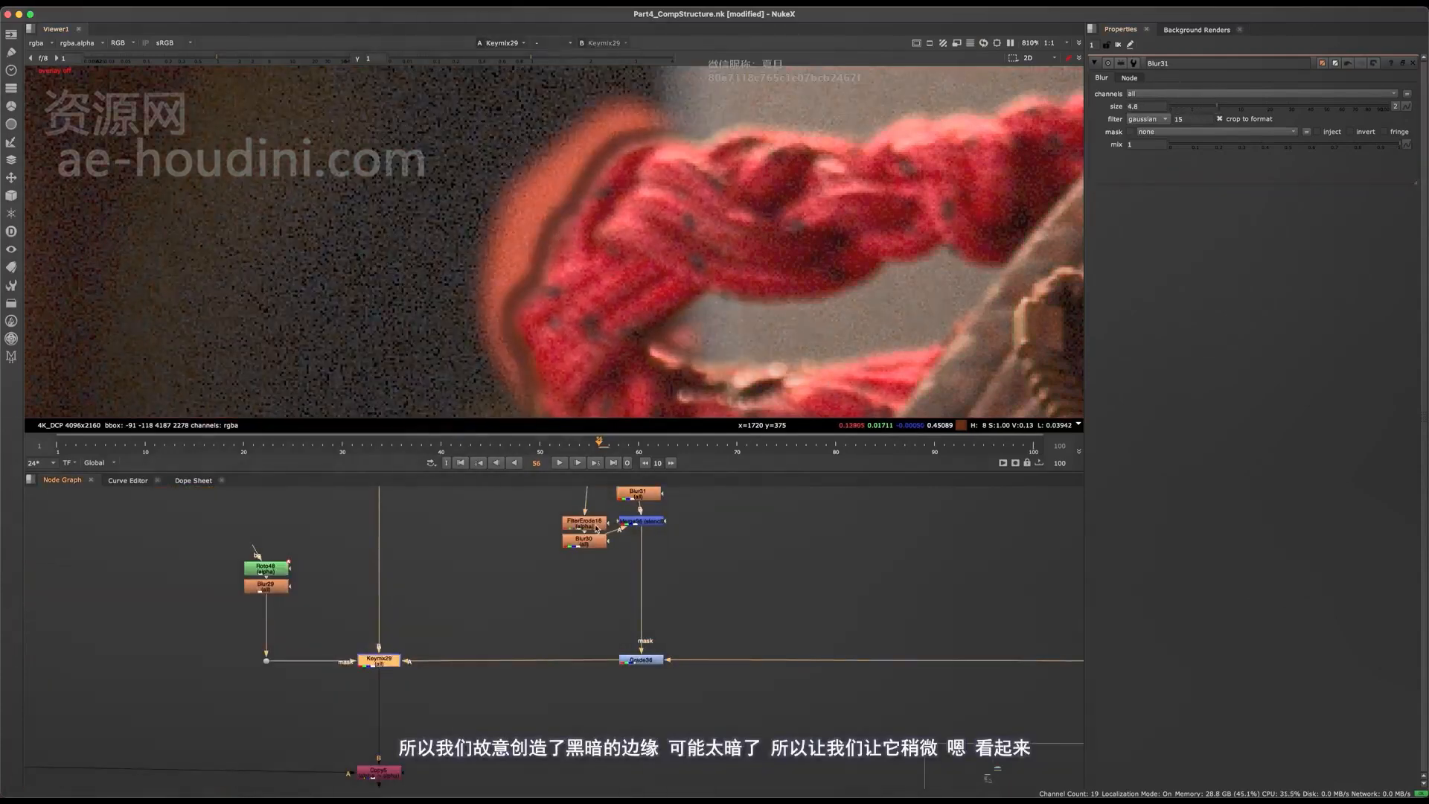
# Open Grade36's properties and raise its gain to 0.34 to lighten the darkened edge.
pyautogui.scroll(5, 669, 536)
pyautogui.moveTo(560, 677); pyautogui.dragTo(477, 486, button='middle')
pyautogui.click(541, 645)
pyautogui.doubleClick(542, 645)
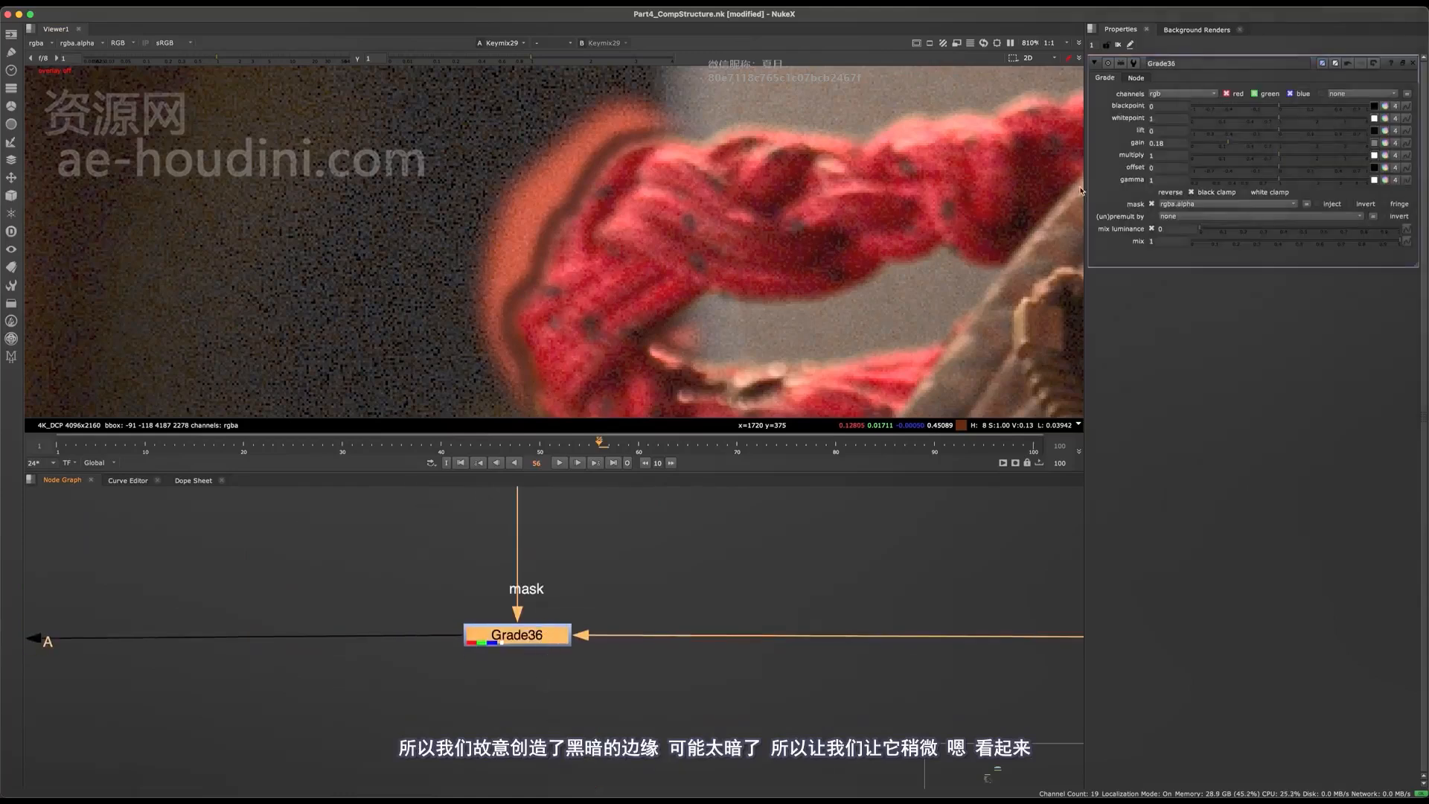
pyautogui.moveTo(1236, 149)
pyautogui.mouseDown()
pyautogui.moveTo(1276, 144)
pyautogui.moveTo(1254, 143)
pyautogui.mouseUp()
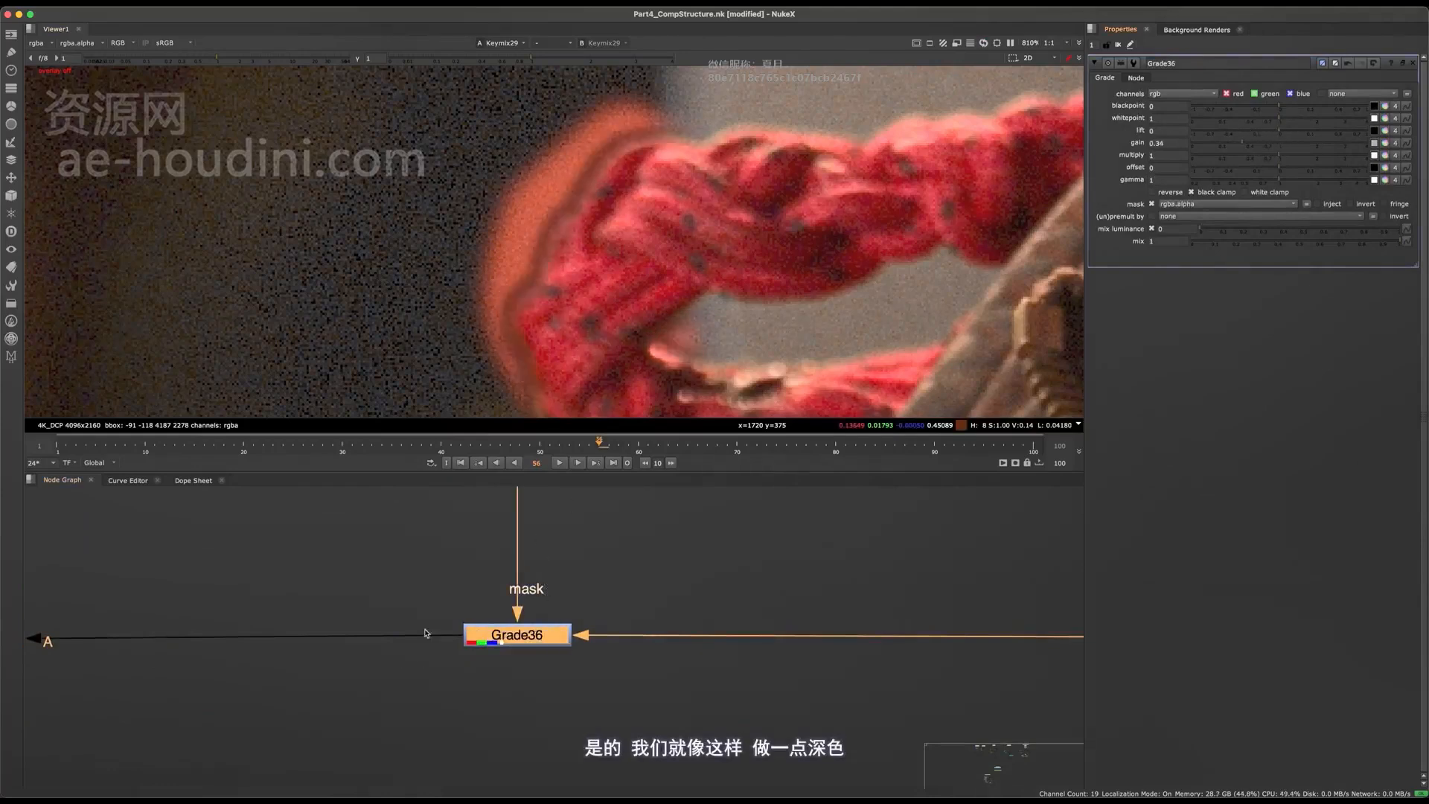
# View the final composite at Merge33.
pyautogui.scroll(-6, 521, 580)
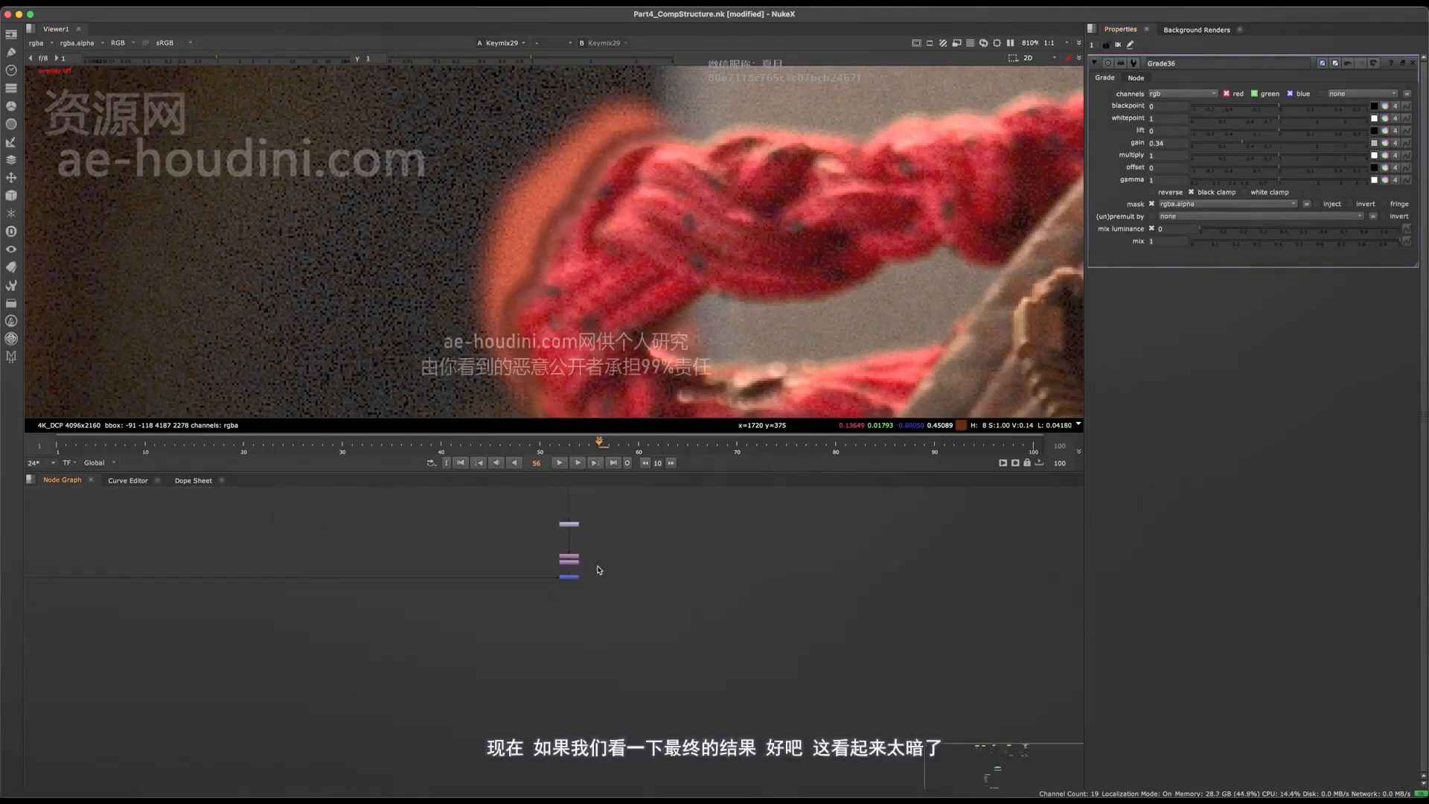
pyautogui.moveTo(598, 570); pyautogui.dragTo(522, 620)
pyautogui.press('1')
pyautogui.moveTo(480, 555); pyautogui.dragTo(751, 733, button='middle')
pyautogui.moveTo(260, 497); pyautogui.dragTo(381, 572, button='middle')
# Raise Grade36's gain to 0.6 and toggle the node to compare the subtler edge darkening.
pyautogui.scroll(6, 380, 572)
pyautogui.moveTo(799, 493); pyautogui.dragTo(756, 594, button='middle')
pyautogui.click(634, 645)
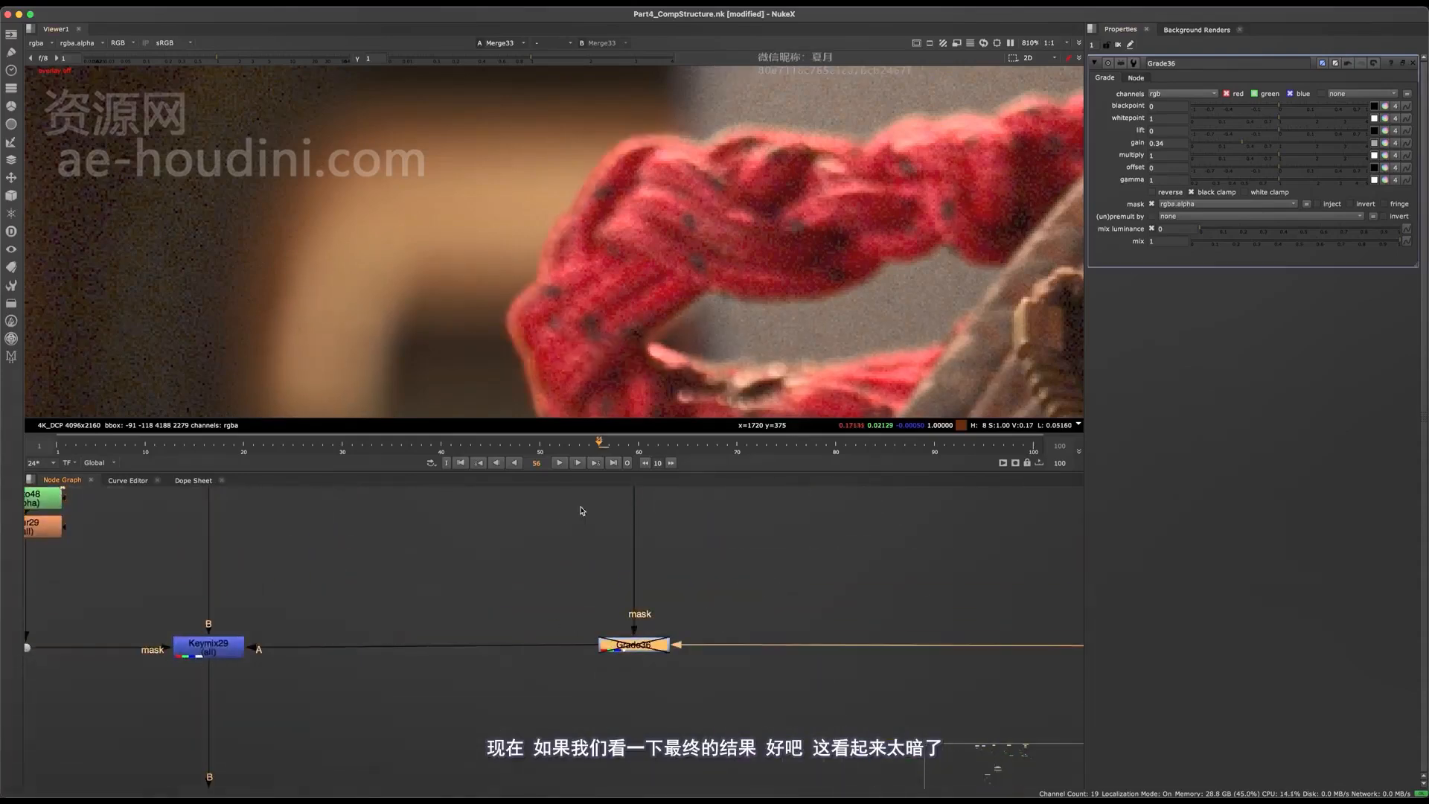
pyautogui.moveTo(1246, 145); pyautogui.dragTo(1271, 135)
pyautogui.press('d')
pyautogui.press('d')
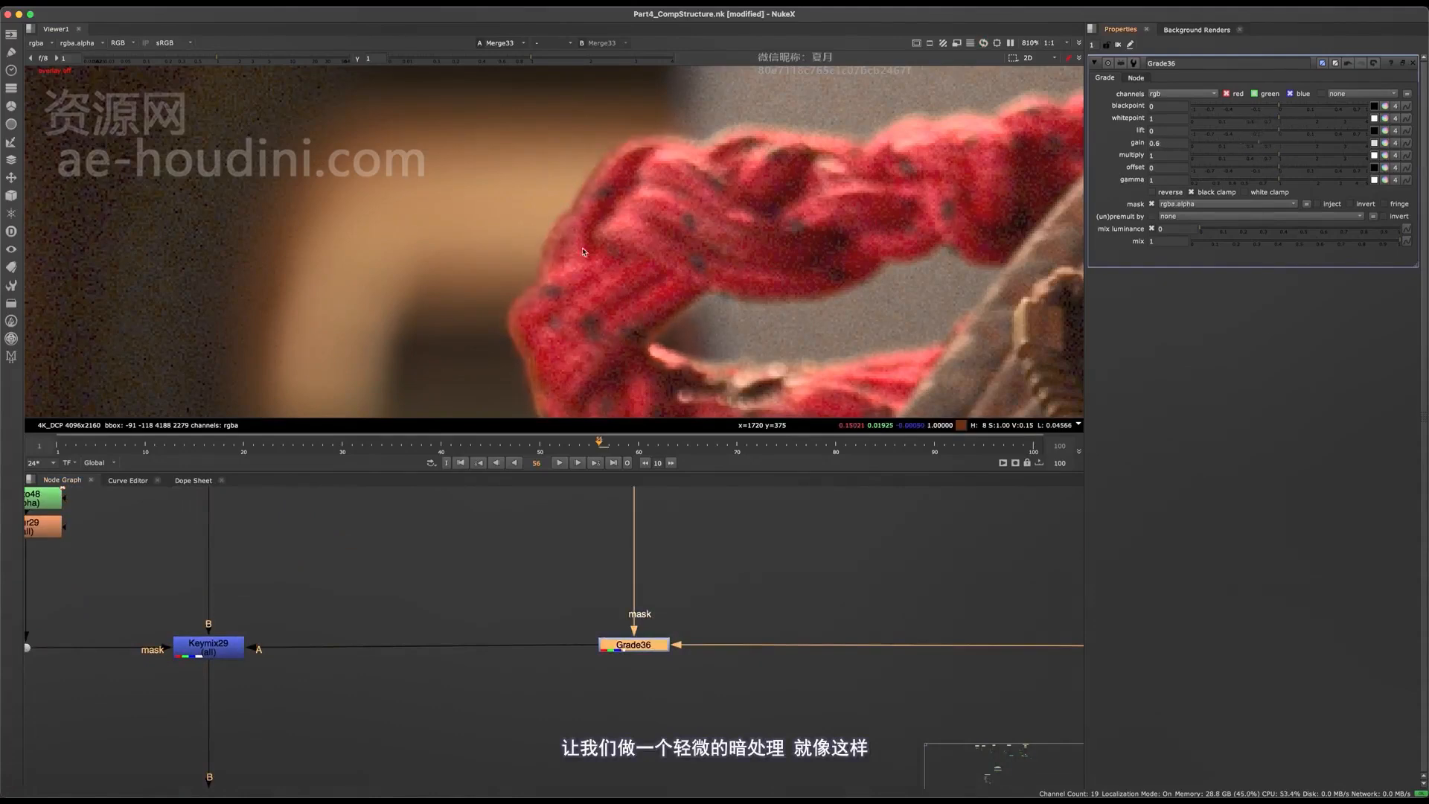
# Compare the cord's edge in the composite with Grade36 disabled and enabled.
pyautogui.scroll(-5, 606, 185)
pyautogui.scroll(5, 624, 272)
pyautogui.press('d')
pyautogui.press('d')
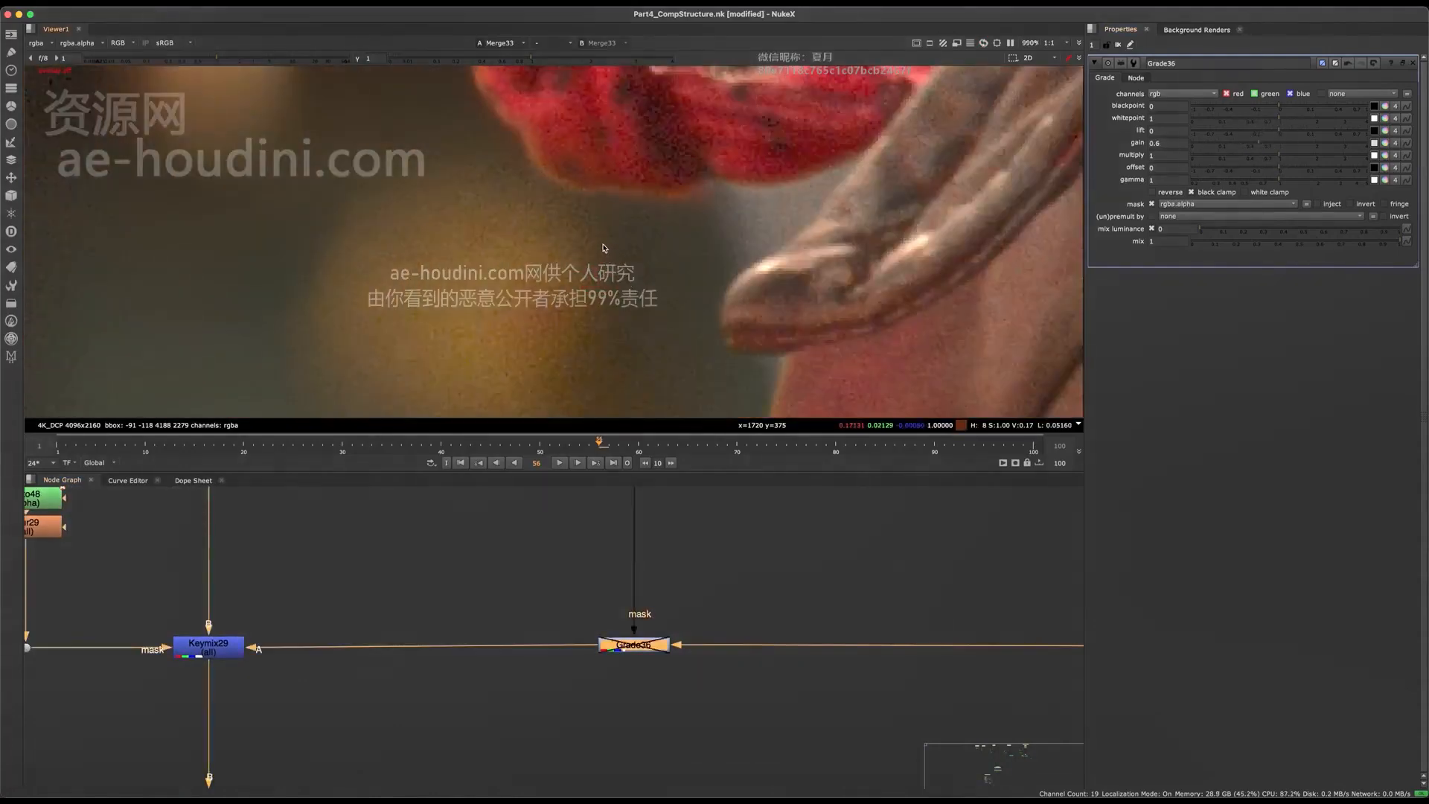
pyautogui.scroll(-3, 595, 312)
# Move Roto48's Bezier point at the cord's lower-left edge downward so the mask covers the cord's lower rim.
pyautogui.moveTo(393, 637); pyautogui.dragTo(660, 744, button='middle')
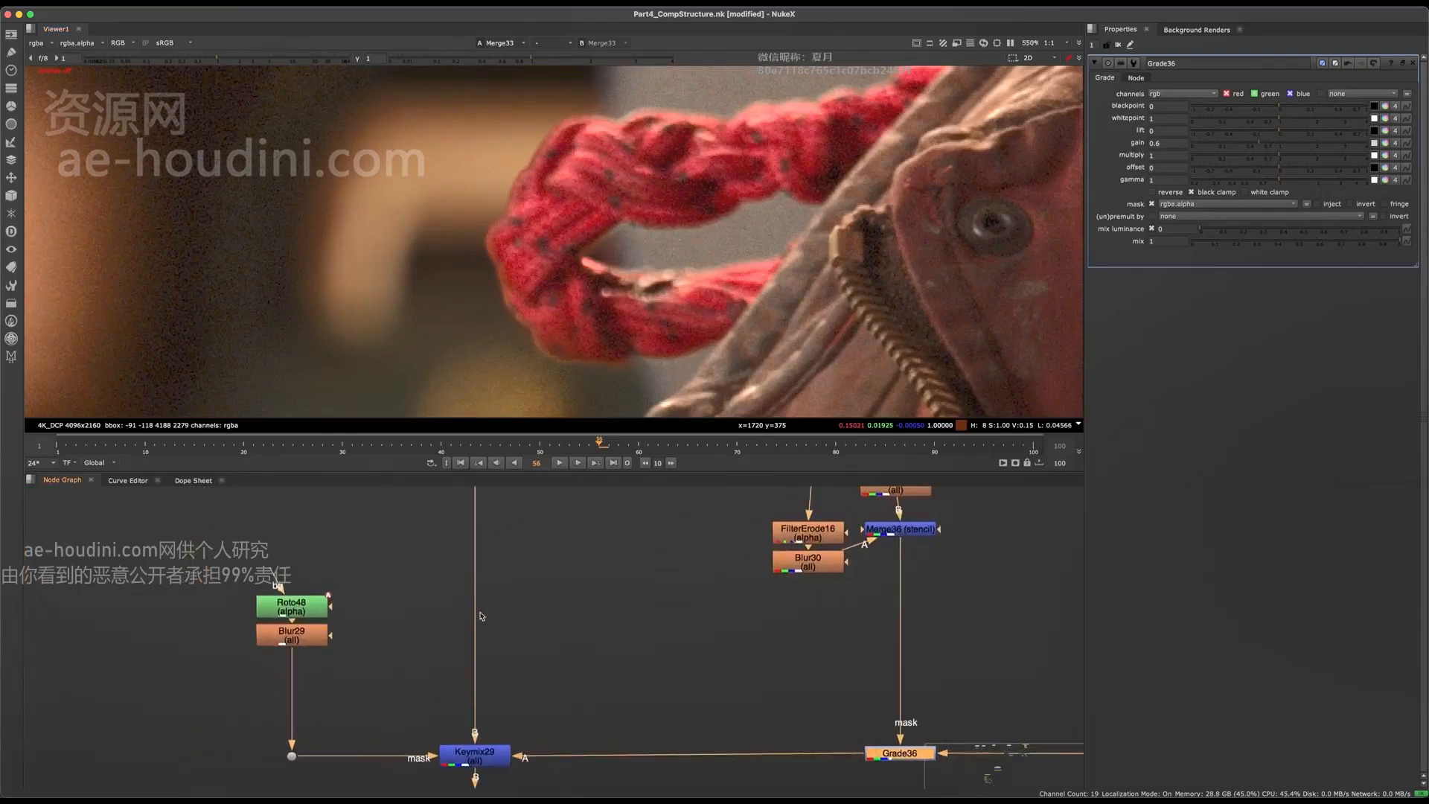
pyautogui.moveTo(547, 363); pyautogui.dragTo(547, 326, button='middle')
pyautogui.scroll(2, 548, 328)
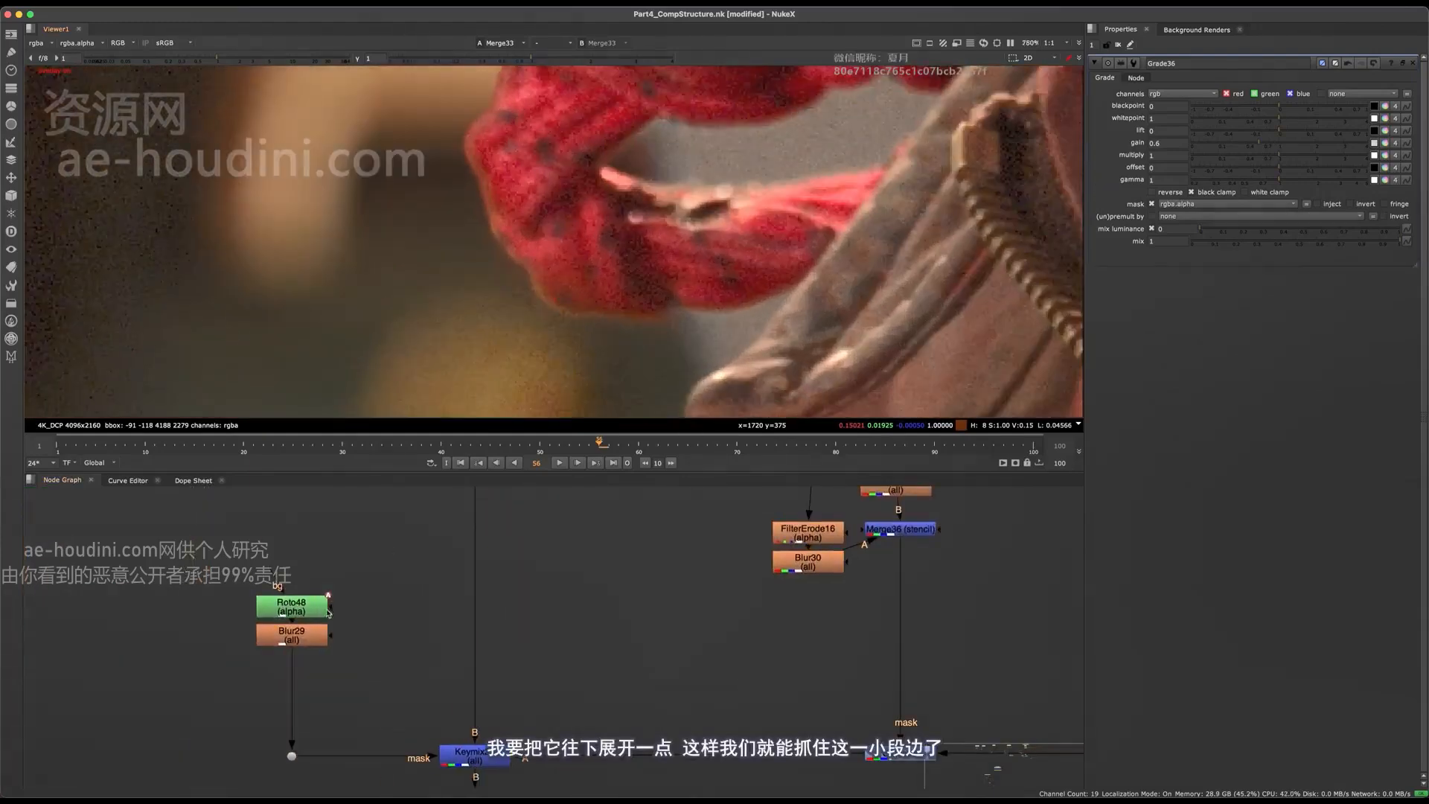
pyautogui.moveTo(304, 614); pyautogui.dragTo(304, 599)
pyautogui.doubleClick(304, 598)
pyautogui.click(580, 304)
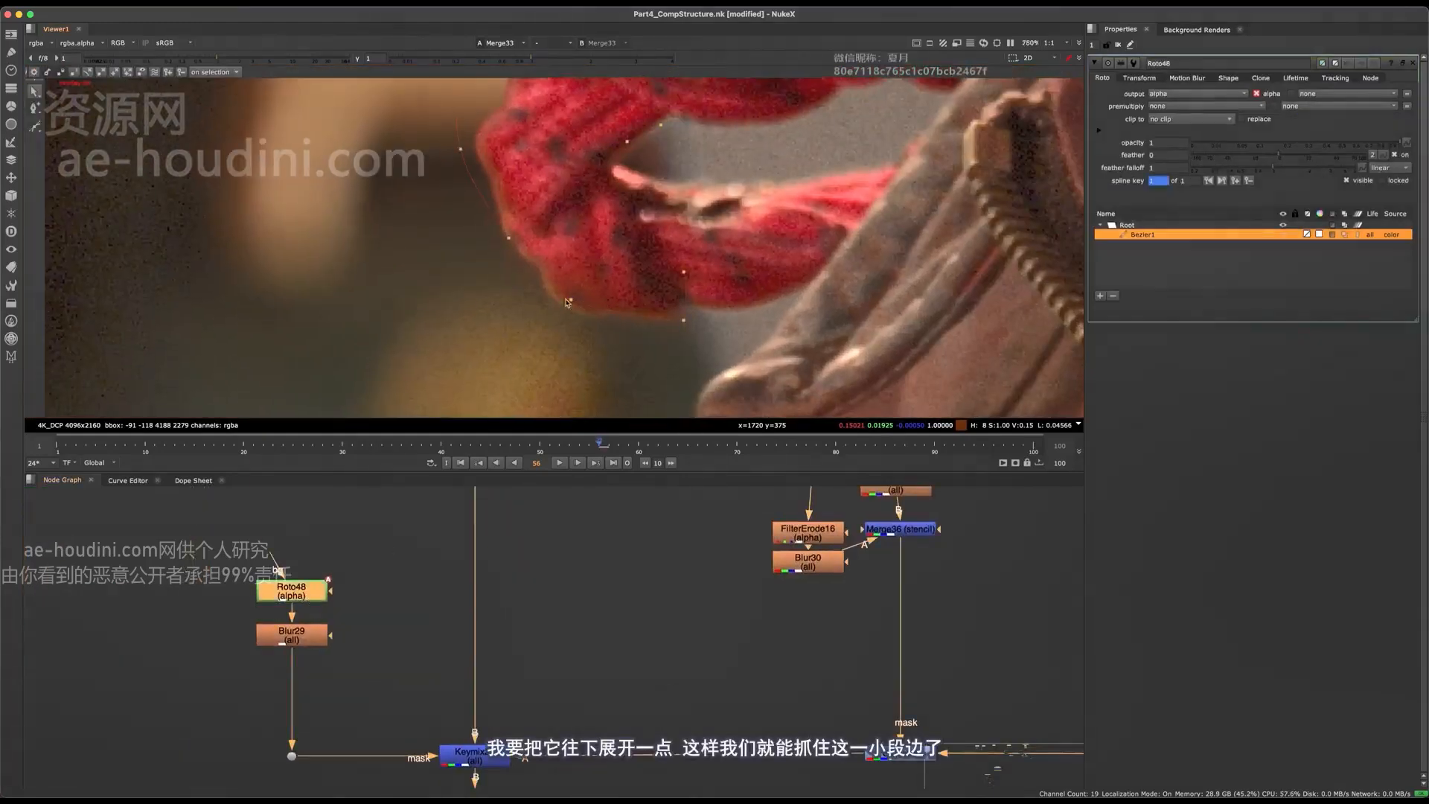
pyautogui.scroll(3, 557, 315)
pyautogui.moveTo(572, 289); pyautogui.dragTo(572, 318)
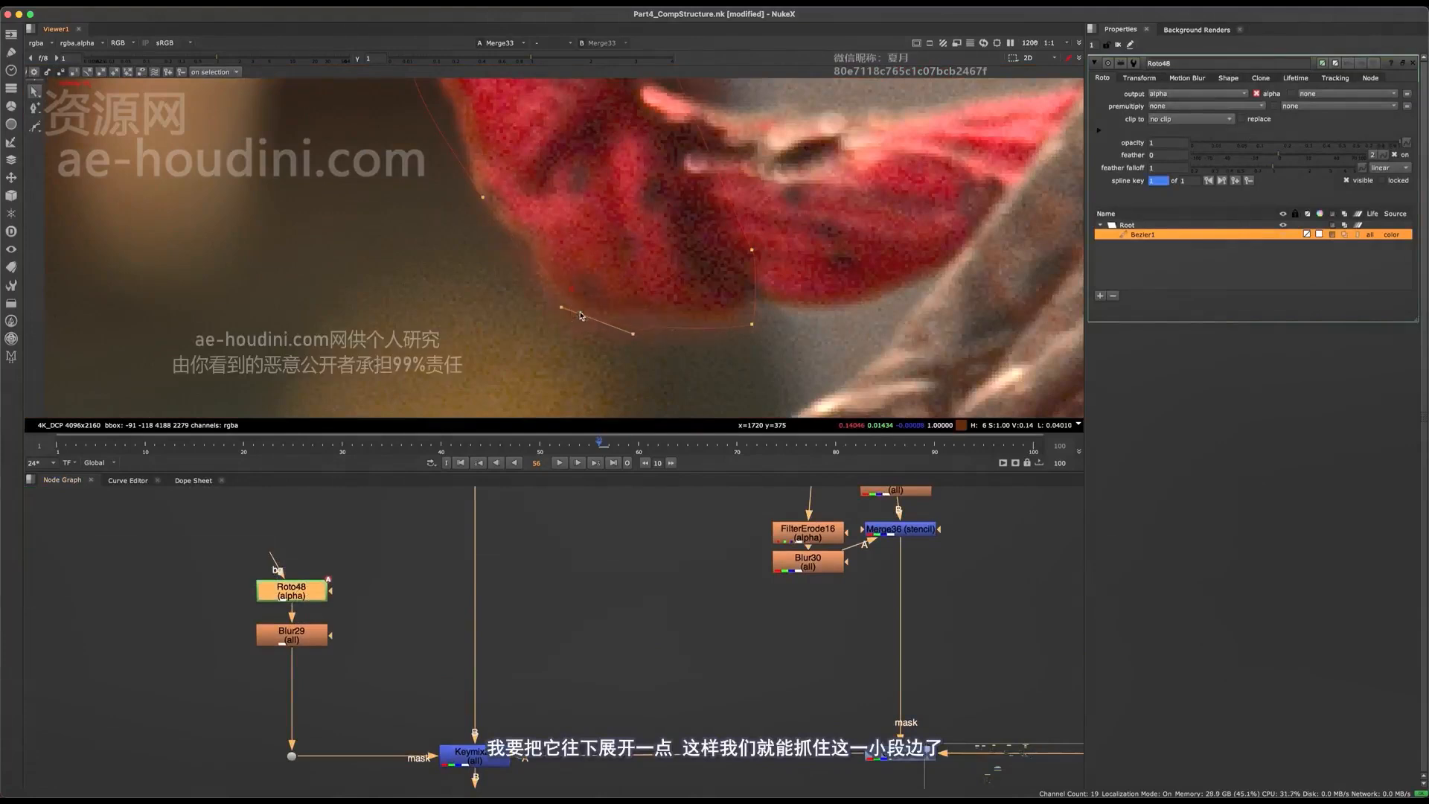
pyautogui.scroll(-5, 764, 324)
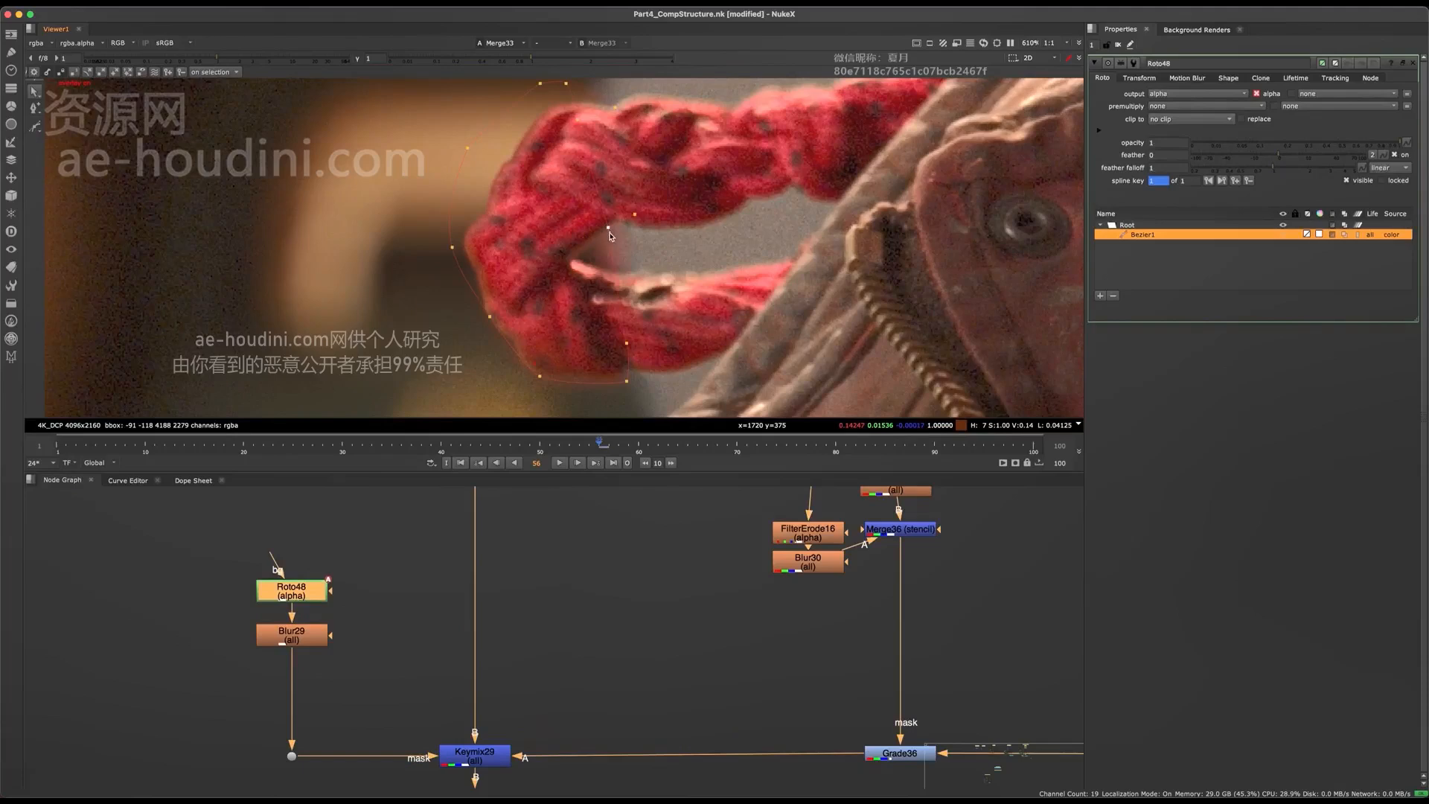
# Examine the cord's darkened edge in the composite, both close up and from farther out.
pyautogui.scroll(-2, 594, 256)
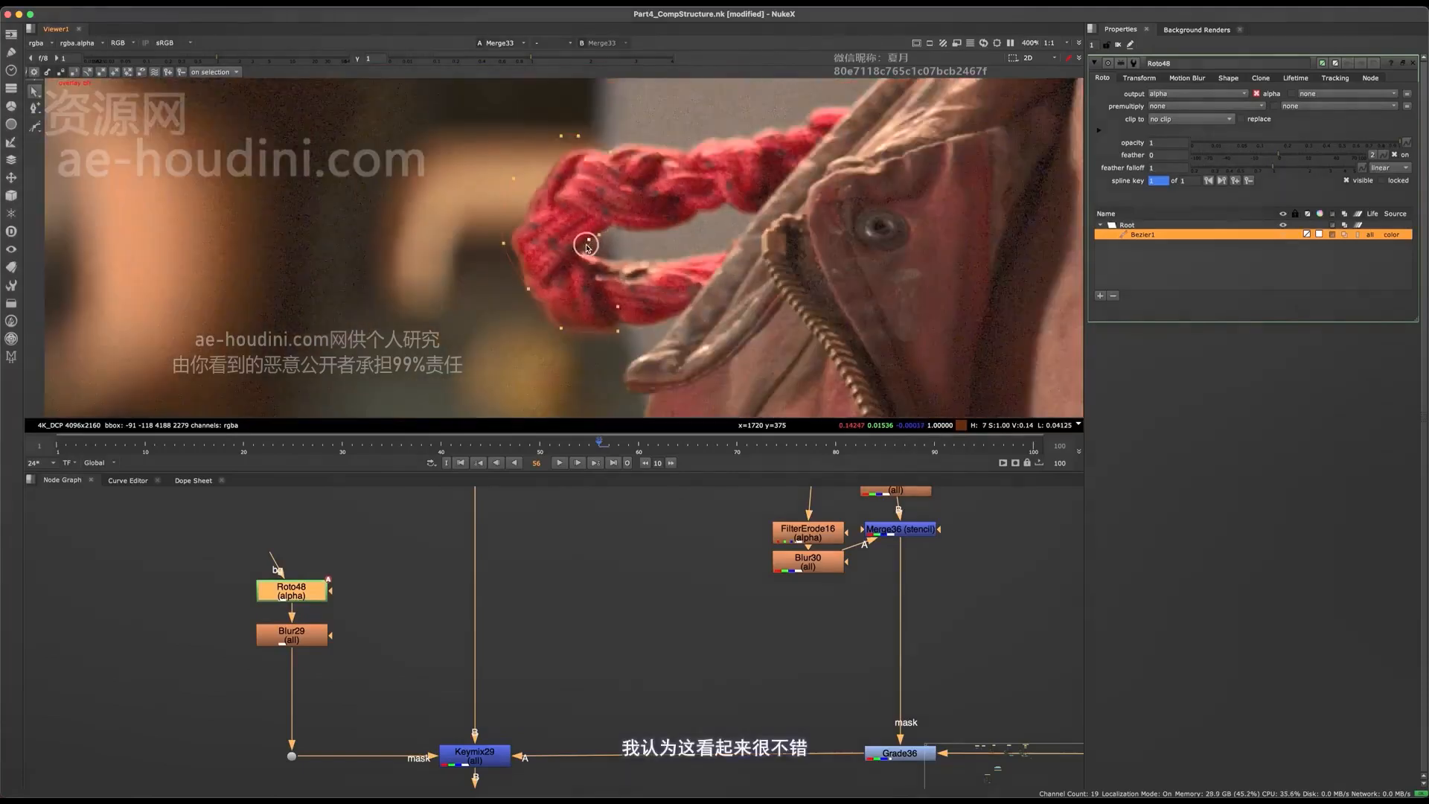
pyautogui.scroll(3, 594, 255)
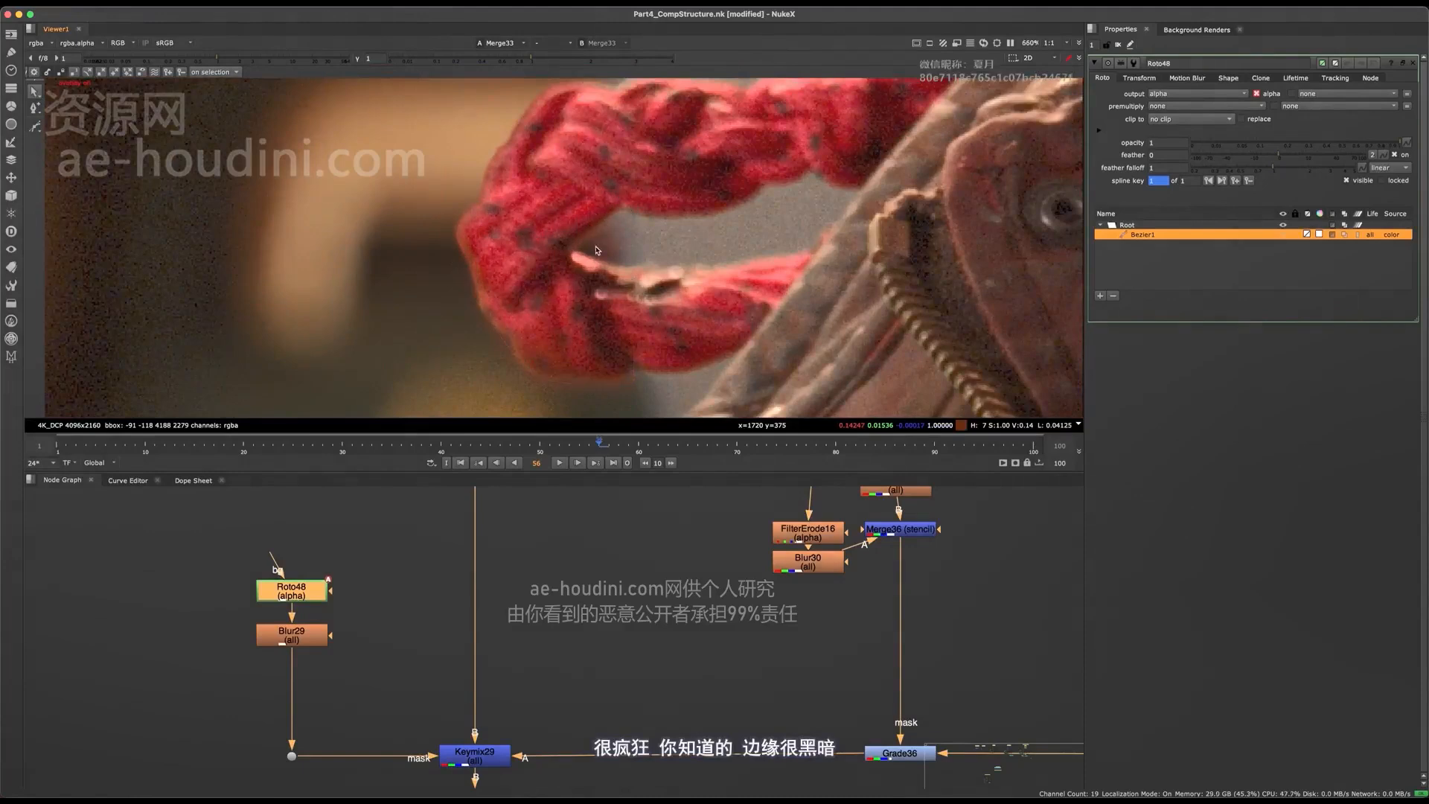
pyautogui.scroll(5, 596, 250)
pyautogui.scroll(-5, 587, 258)
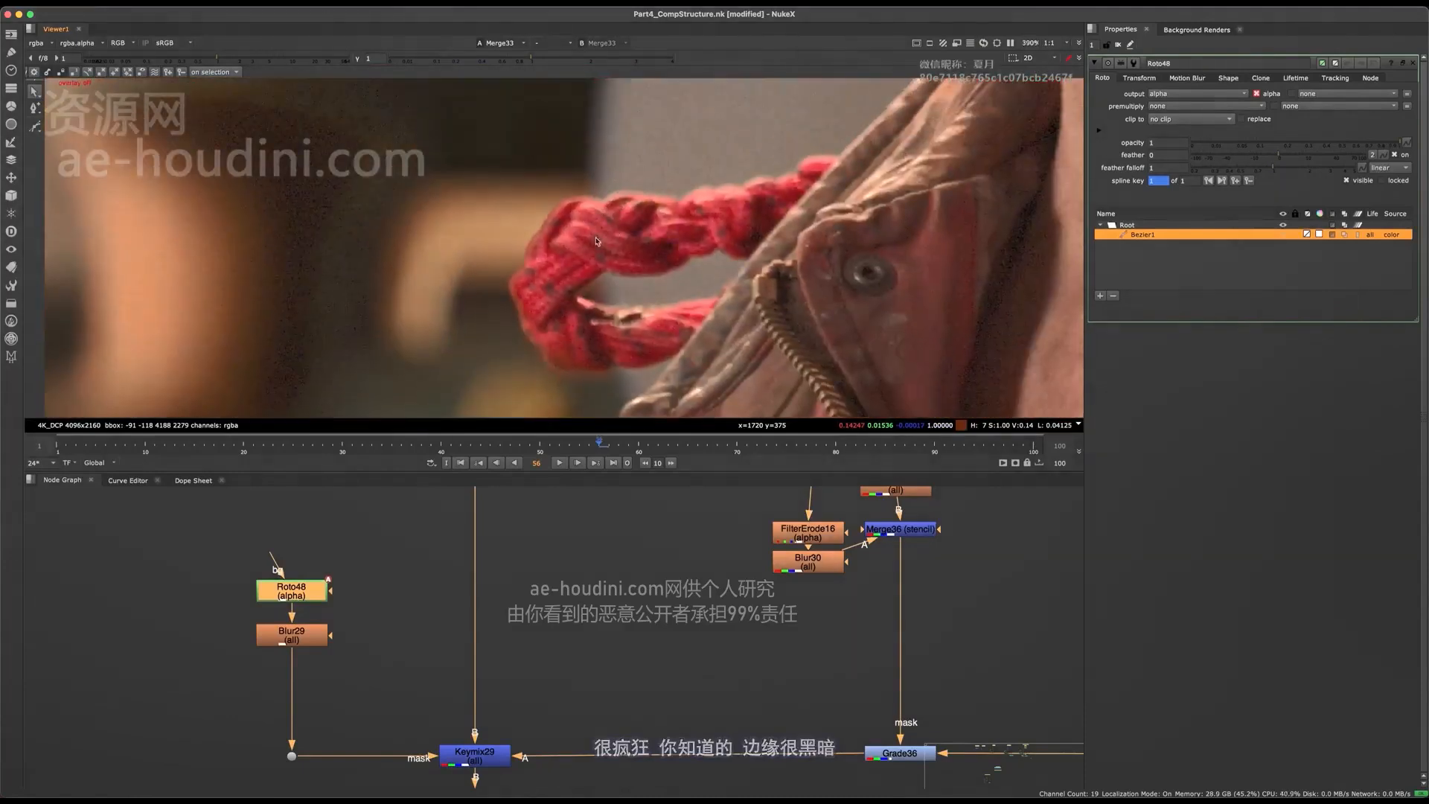
pyautogui.scroll(3, 606, 220)
pyautogui.scroll(1, 606, 220)
# Select Keymix29 and compare the cord's edge detail with how it reads in the whole frame.
pyautogui.click(474, 754)
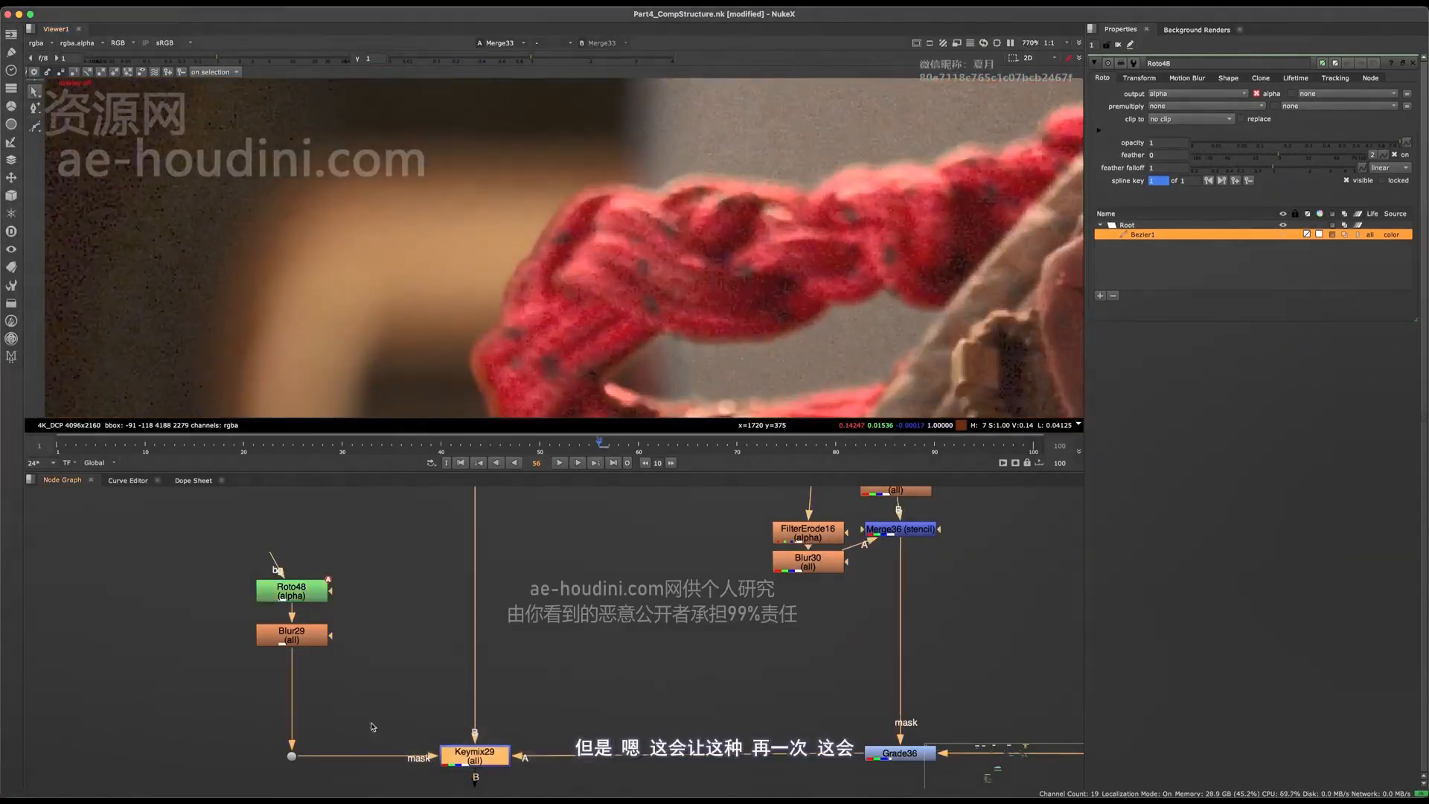
pyautogui.moveTo(447, 567); pyautogui.dragTo(423, 510, button='middle')
pyautogui.scroll(-4, 573, 309)
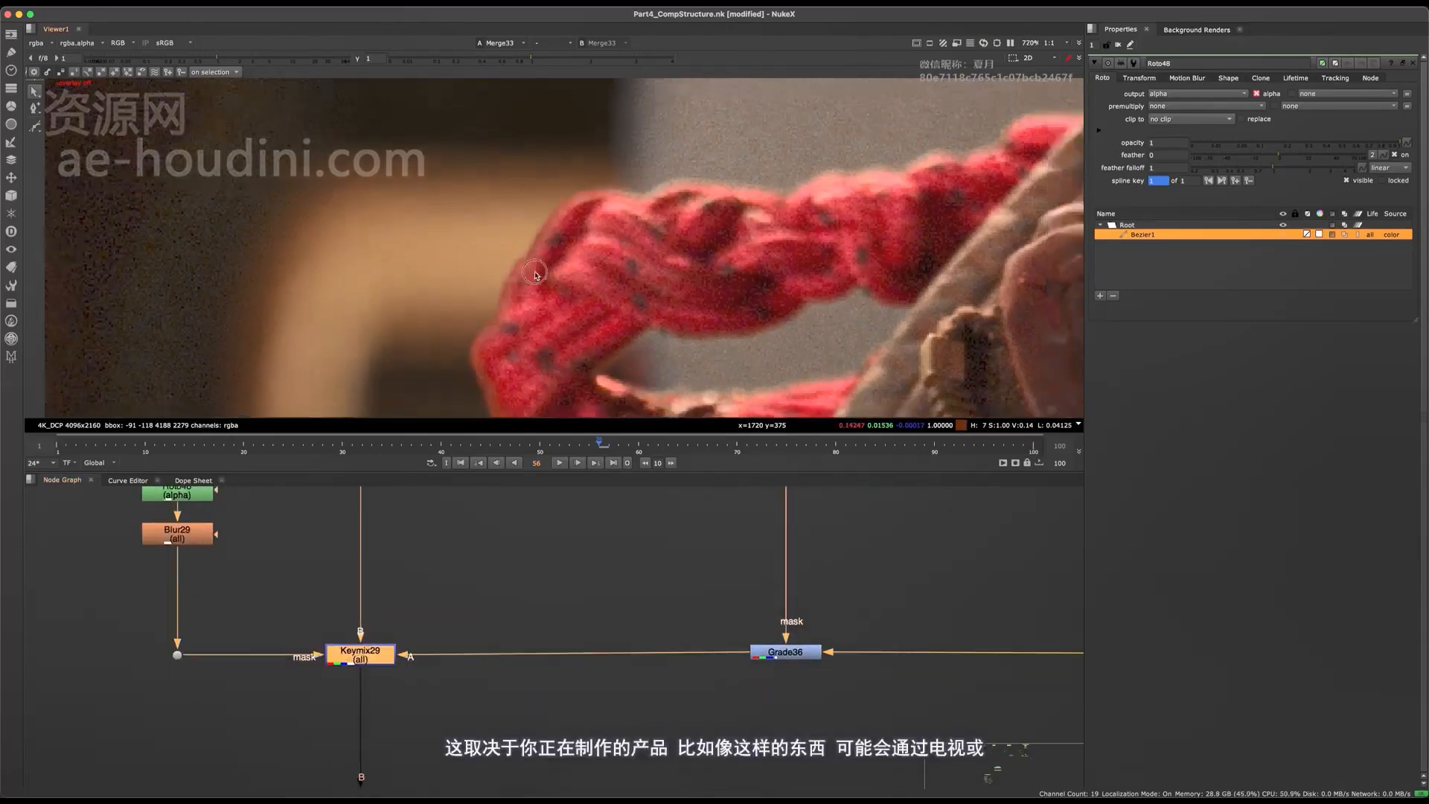
pyautogui.scroll(-10, 569, 317)
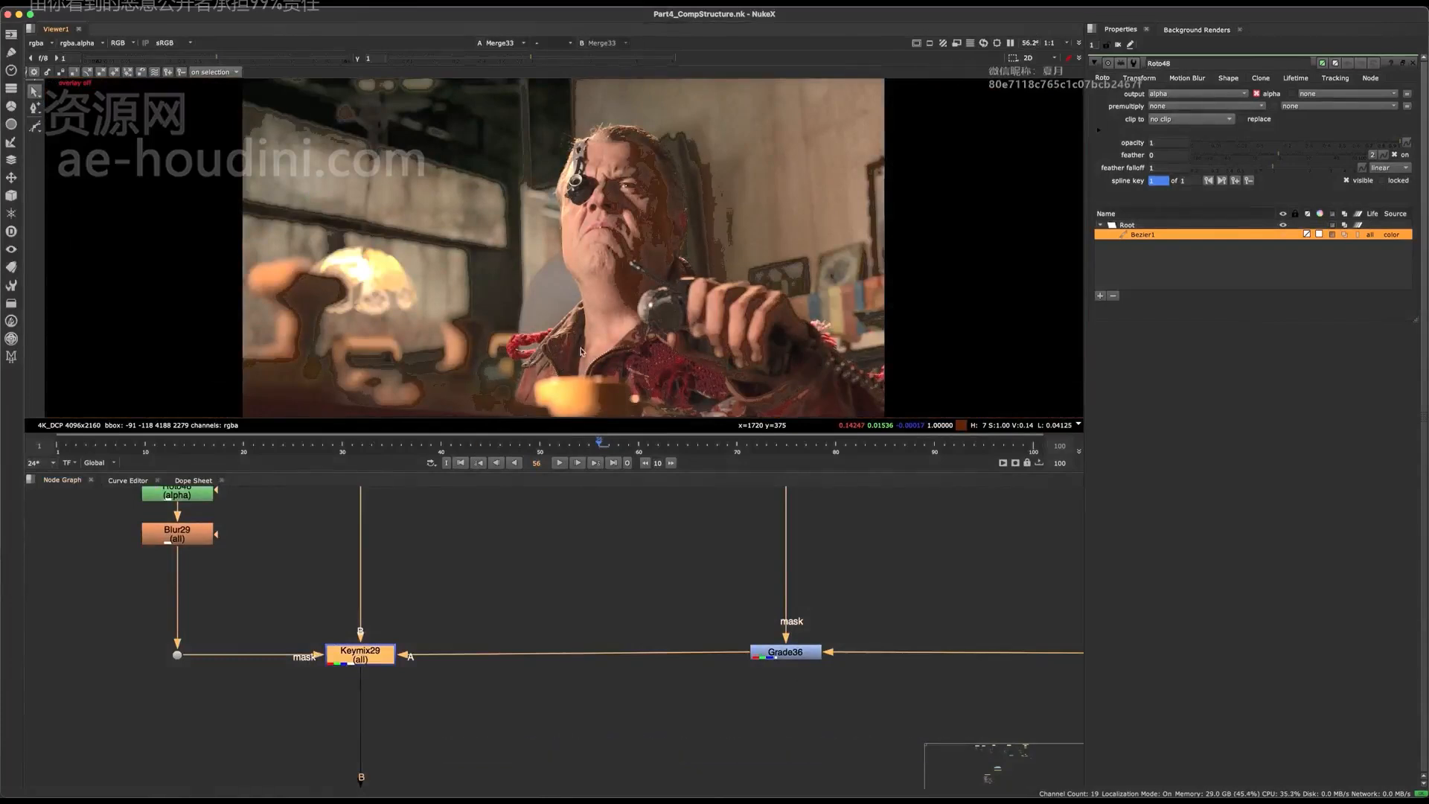
pyautogui.scroll(10, 596, 296)
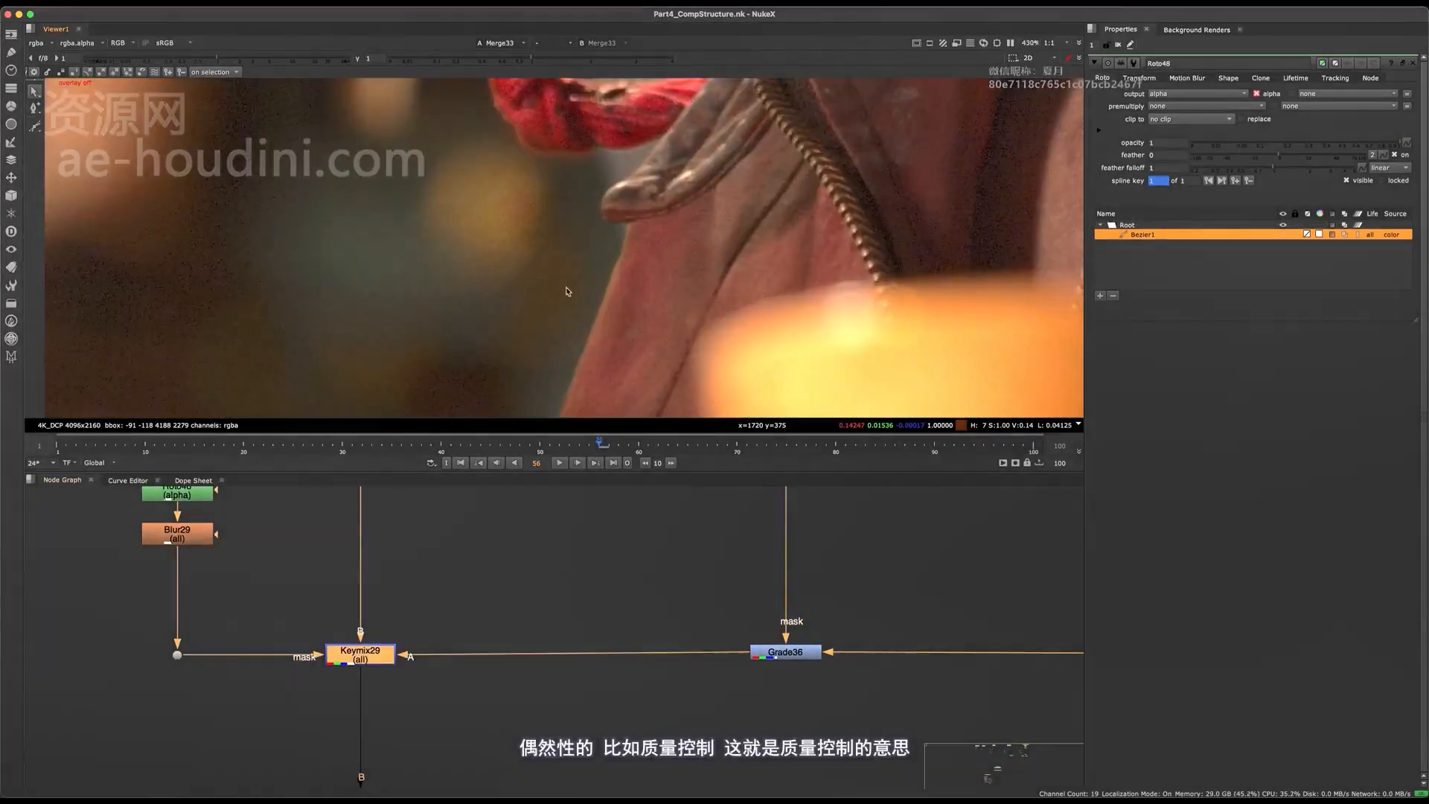
pyautogui.scroll(-10, 568, 291)
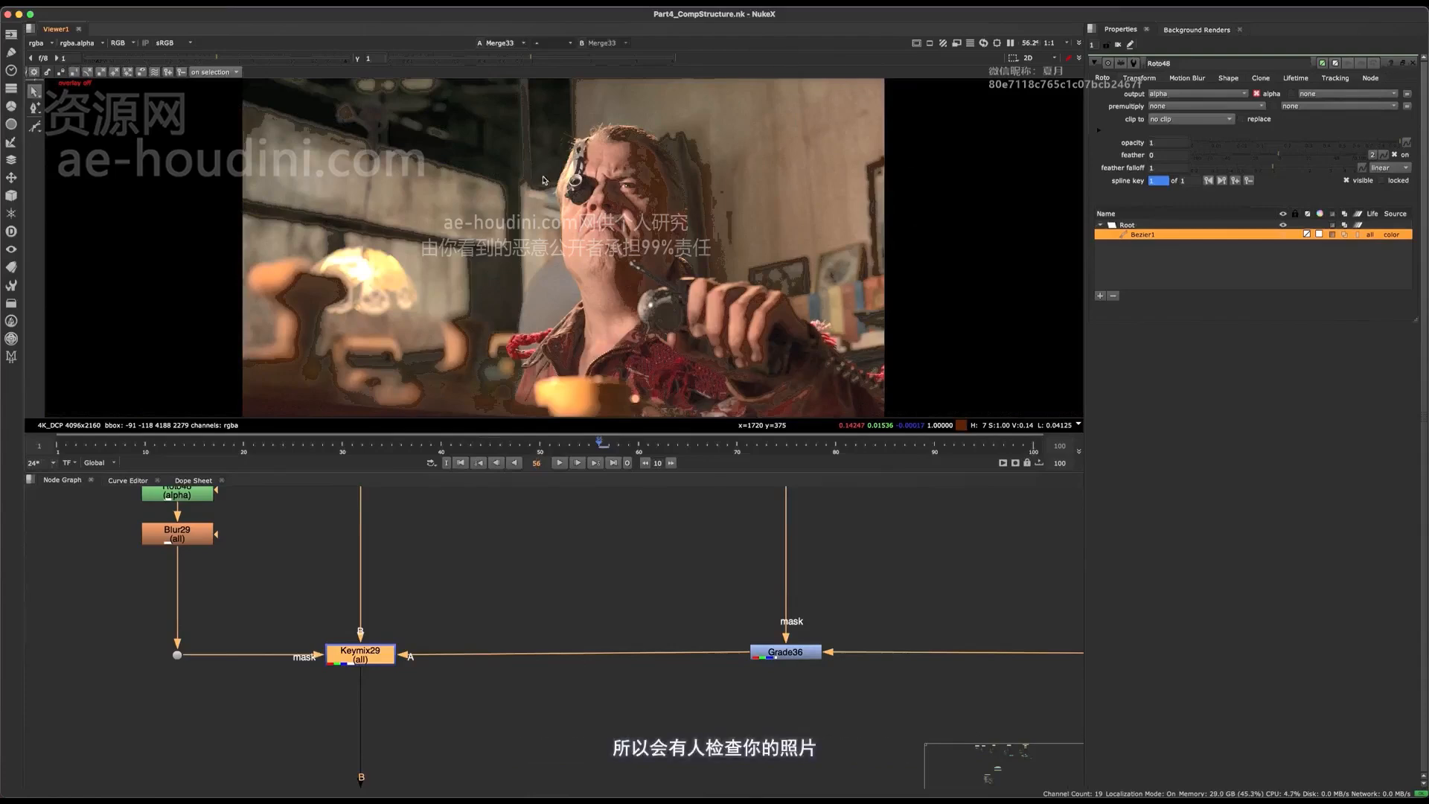
# Maximize the viewer and inspect the cord's edges from full frame down to pixel level for quality control.
pyautogui.press('space')
pyautogui.scroll(5, 726, 413)
pyautogui.scroll(8, 718, 403)
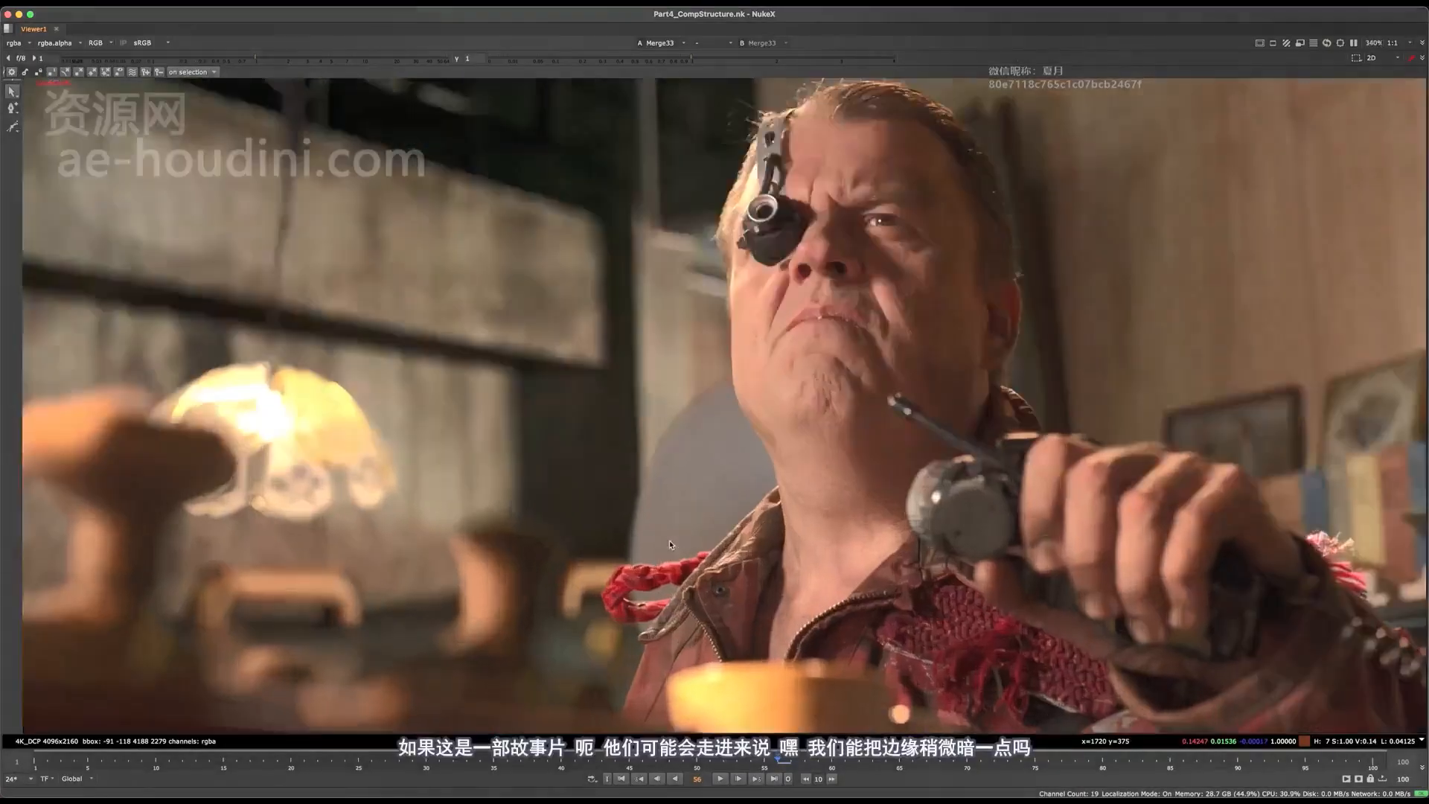
pyautogui.scroll(-5, 718, 403)
pyautogui.scroll(8, 713, 414)
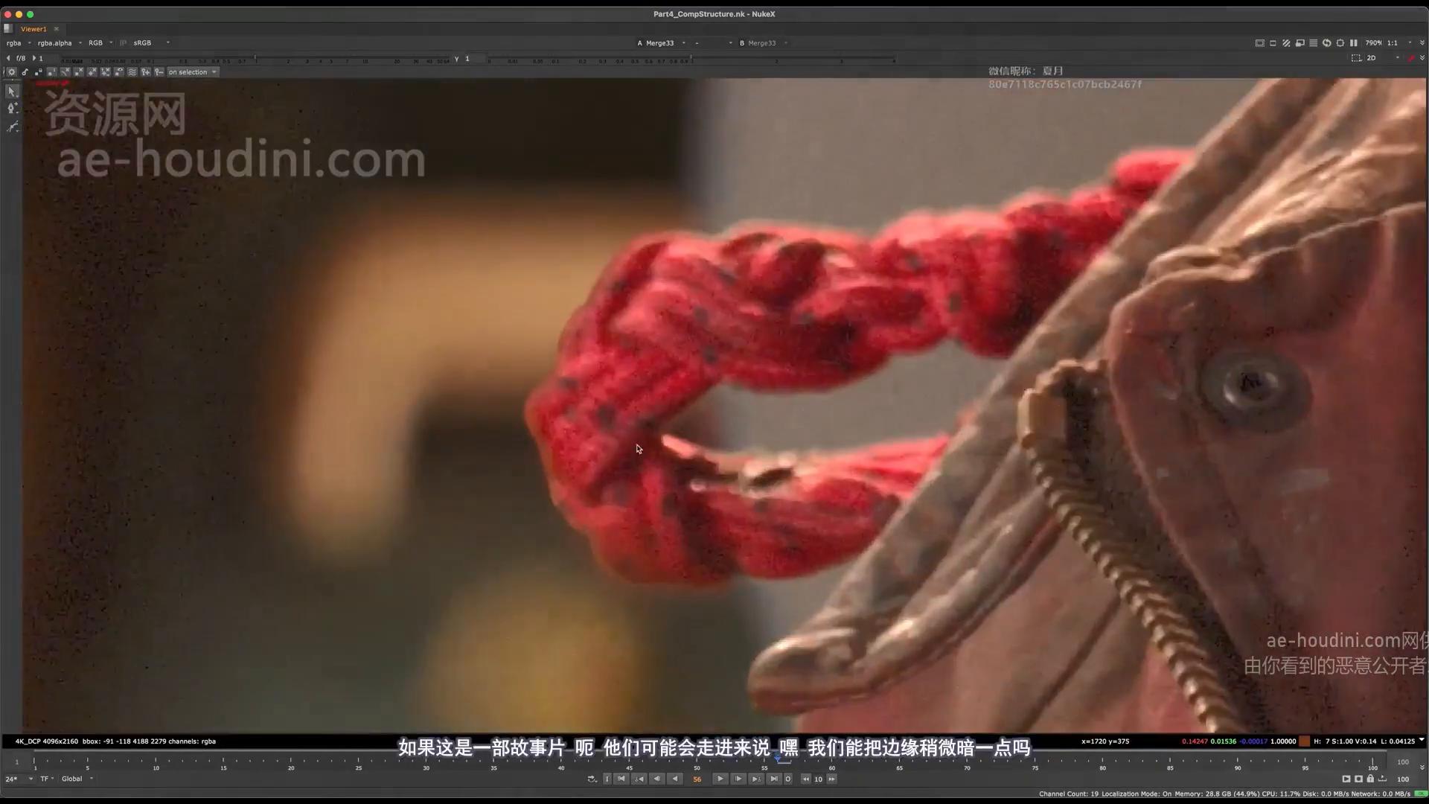
pyautogui.scroll(-6, 715, 406)
pyautogui.scroll(5, 719, 390)
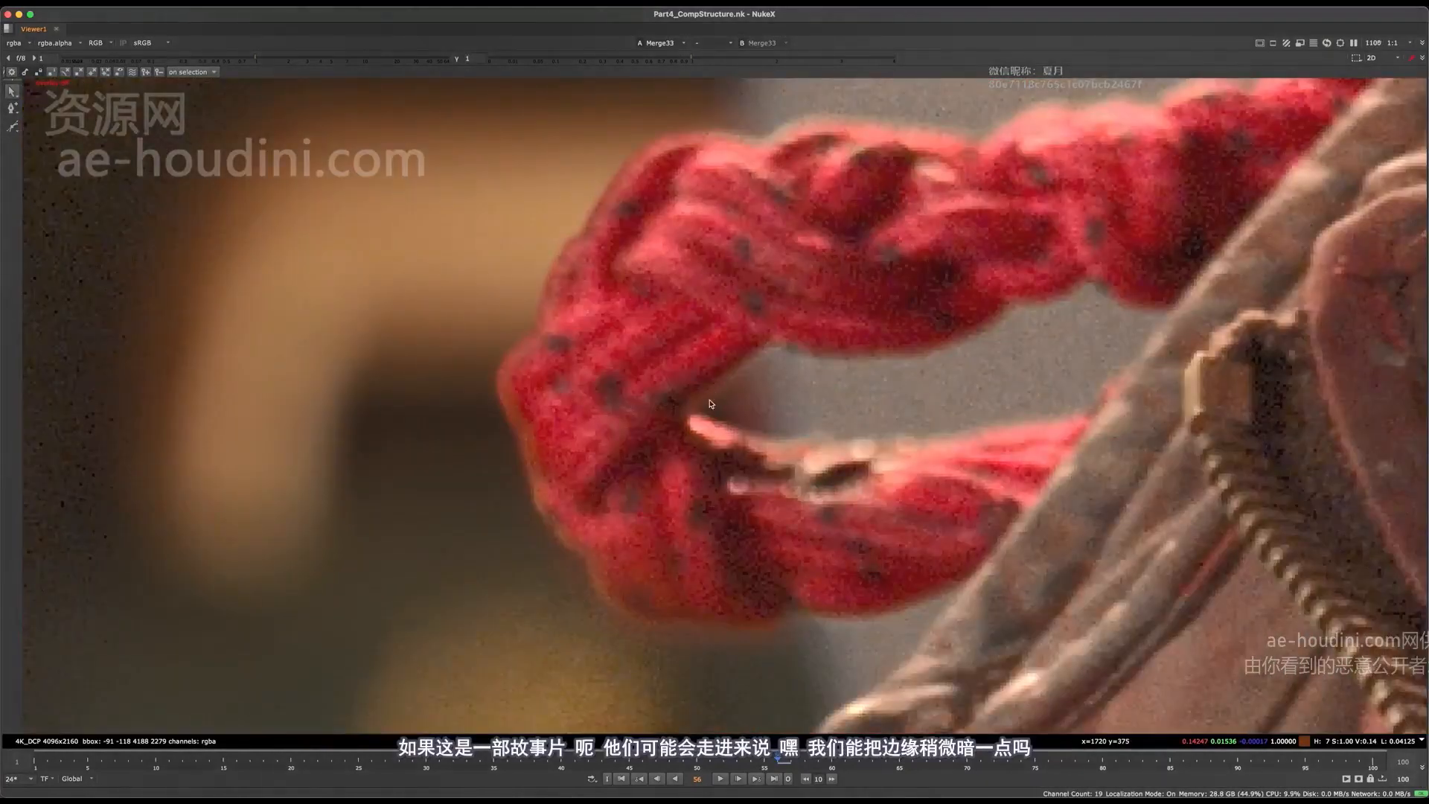
pyautogui.scroll(-4, 711, 404)
pyautogui.scroll(4, 677, 519)
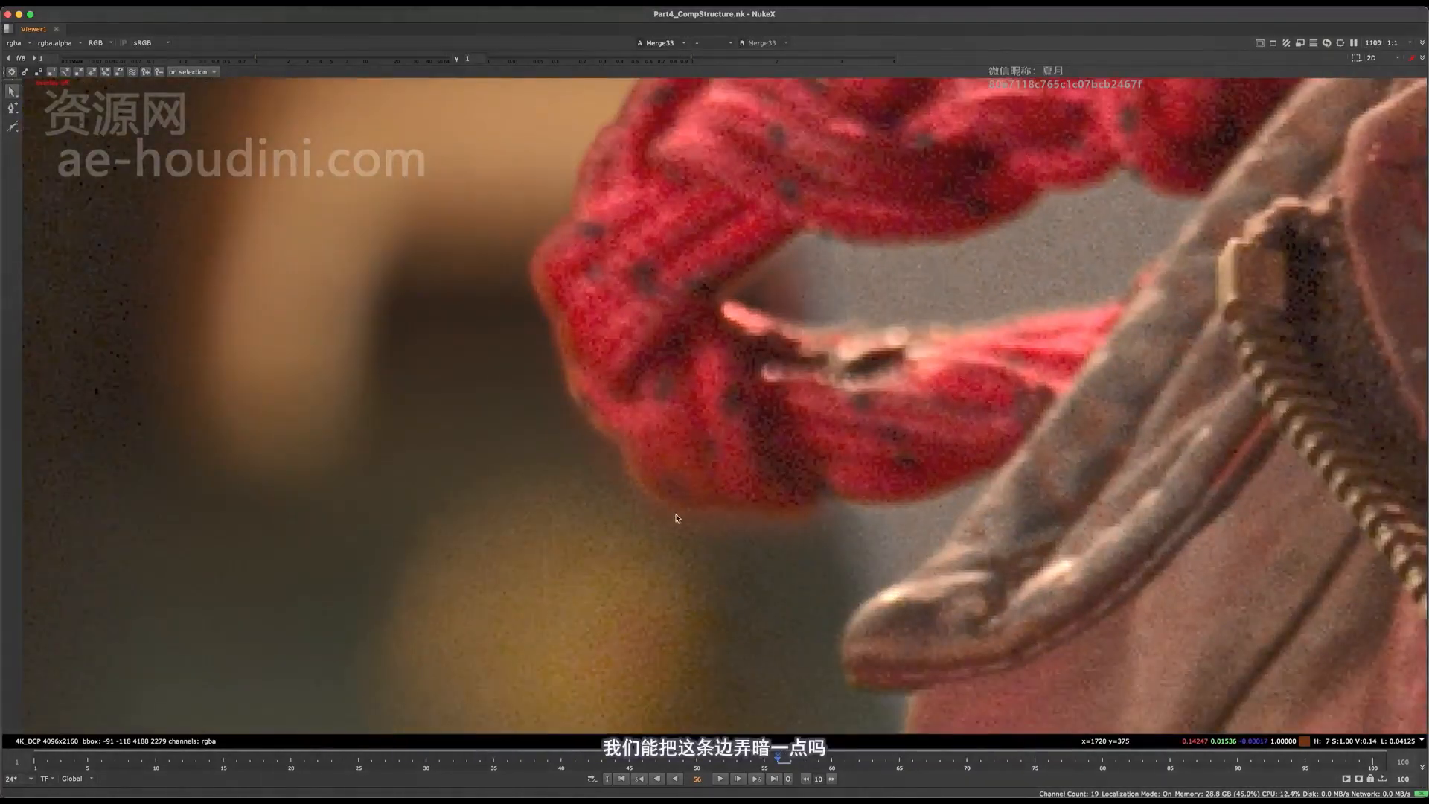
pyautogui.scroll(-8, 815, 534)
pyautogui.scroll(2, 651, 523)
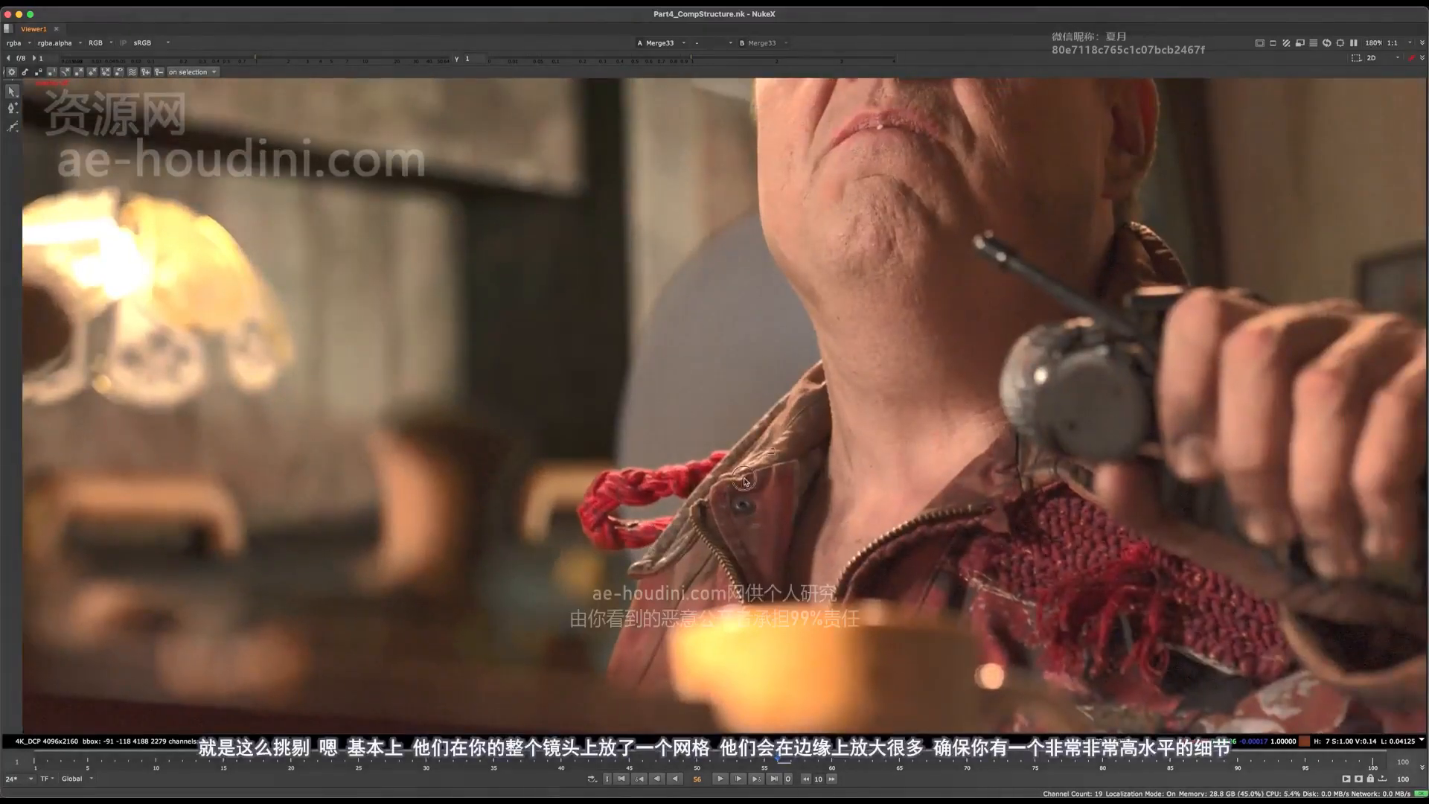
pyautogui.press('f')
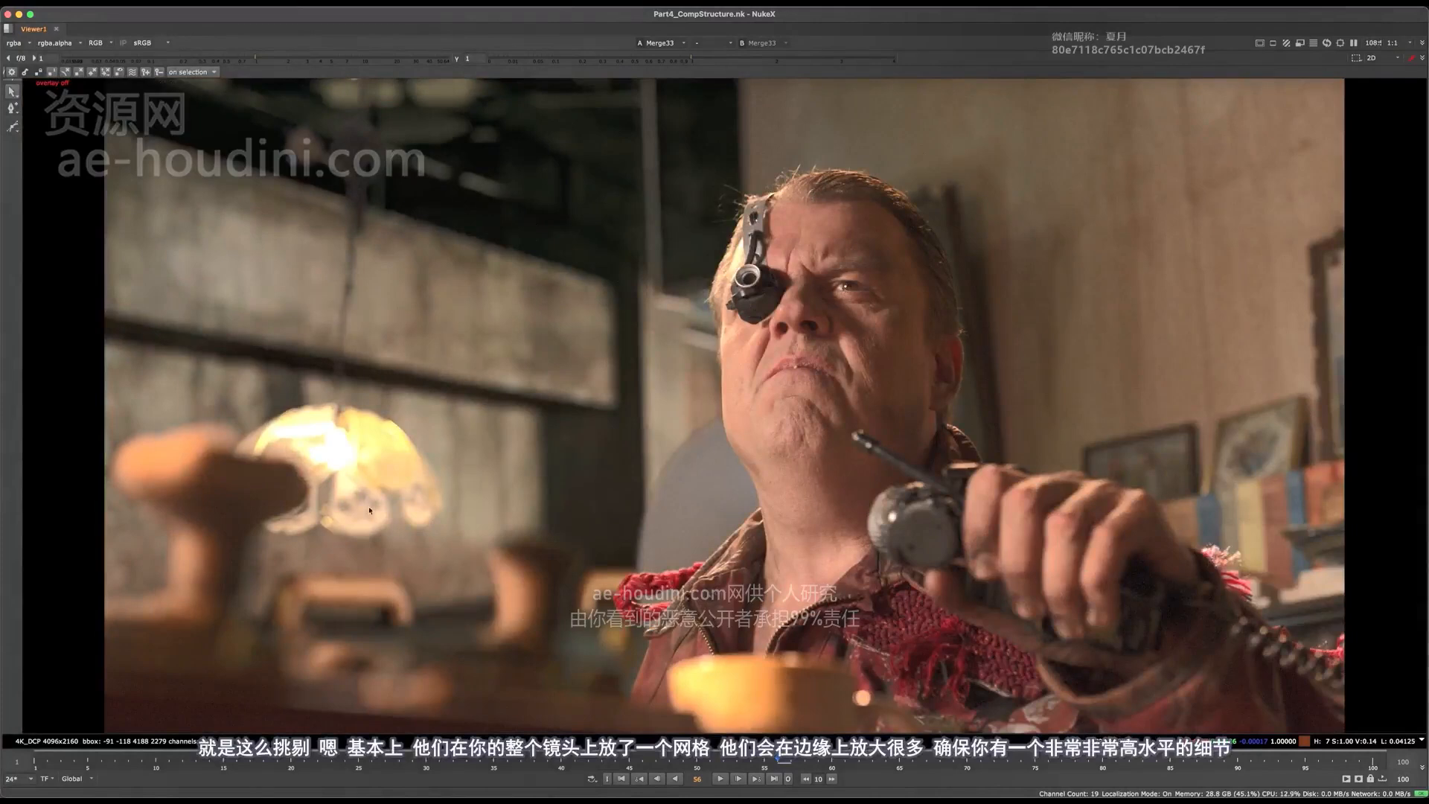
pyautogui.scroll(15, 728, 506)
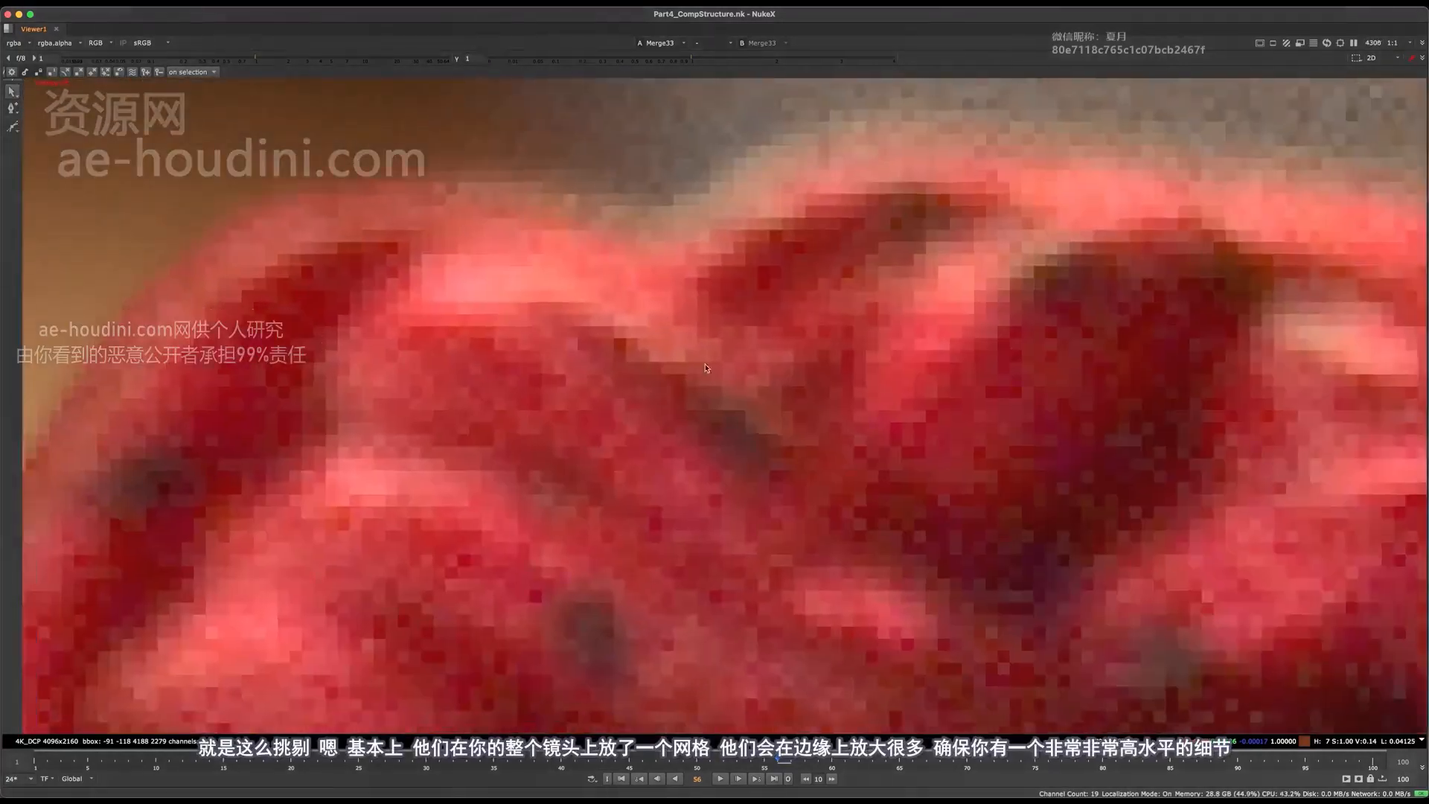
pyautogui.scroll(-15, 577, 284)
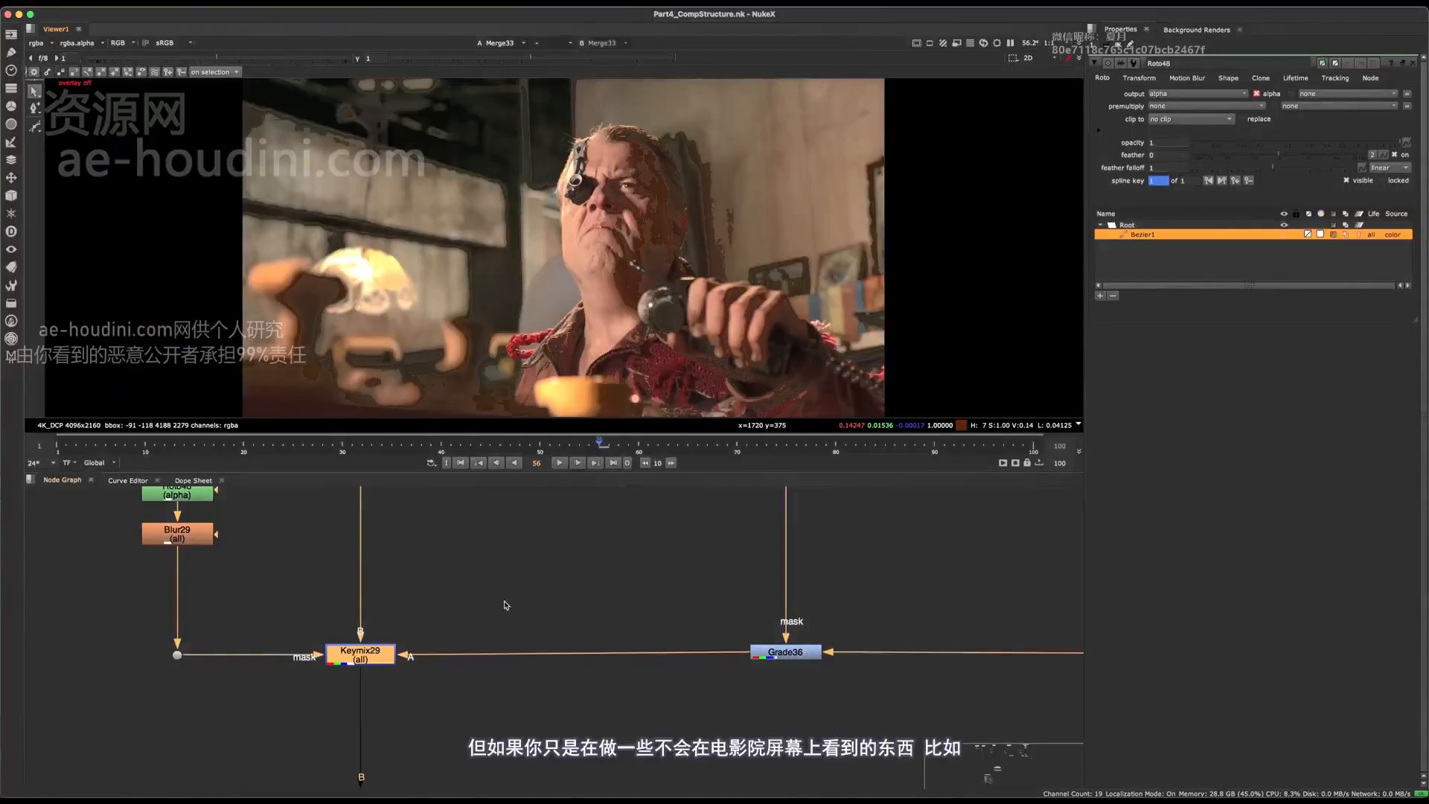
# Toggle Keymix29 and compare the red cord against the background at medium magnification.
pyautogui.moveTo(508, 614); pyautogui.dragTo(272, 757)
pyautogui.press('d')
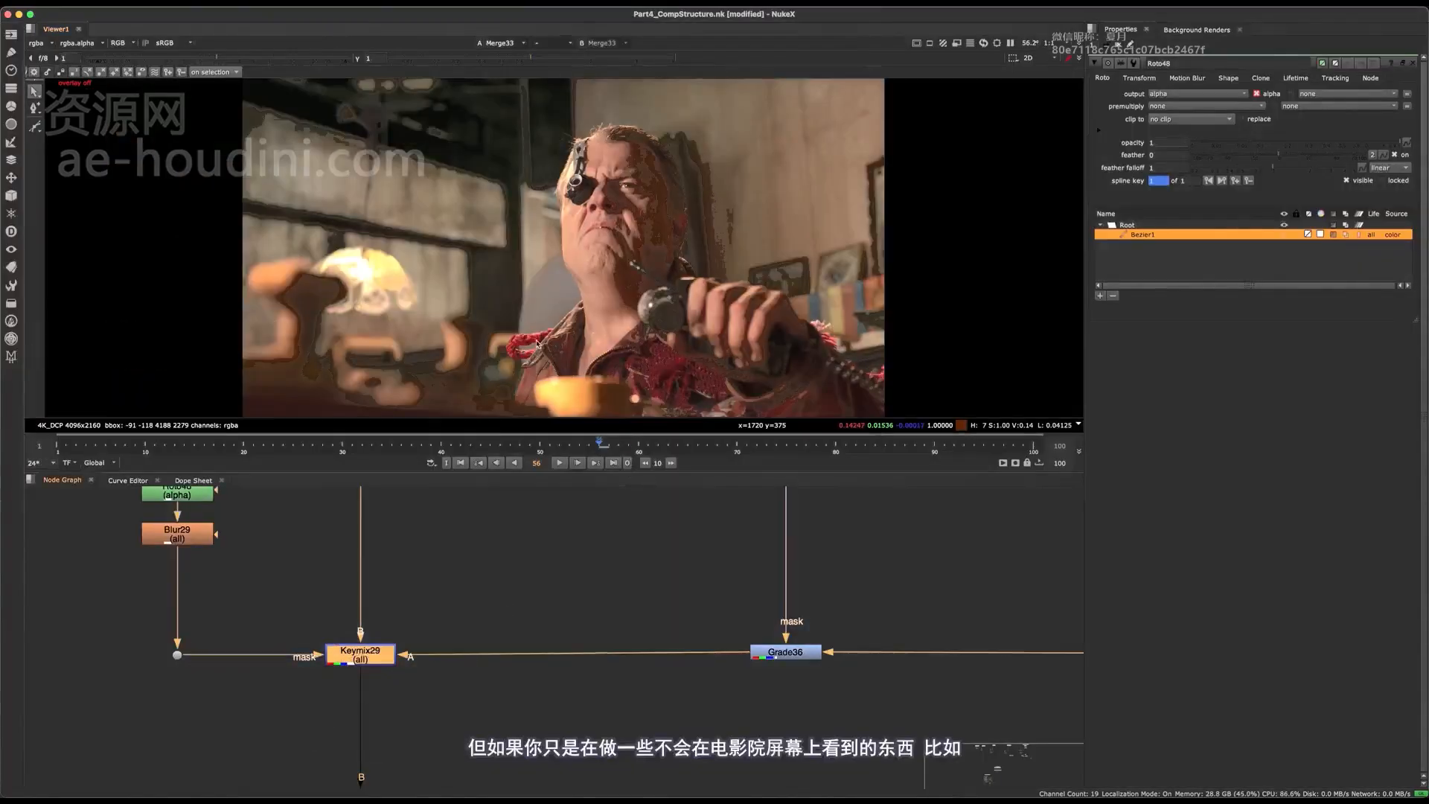
pyautogui.scroll(5, 535, 363)
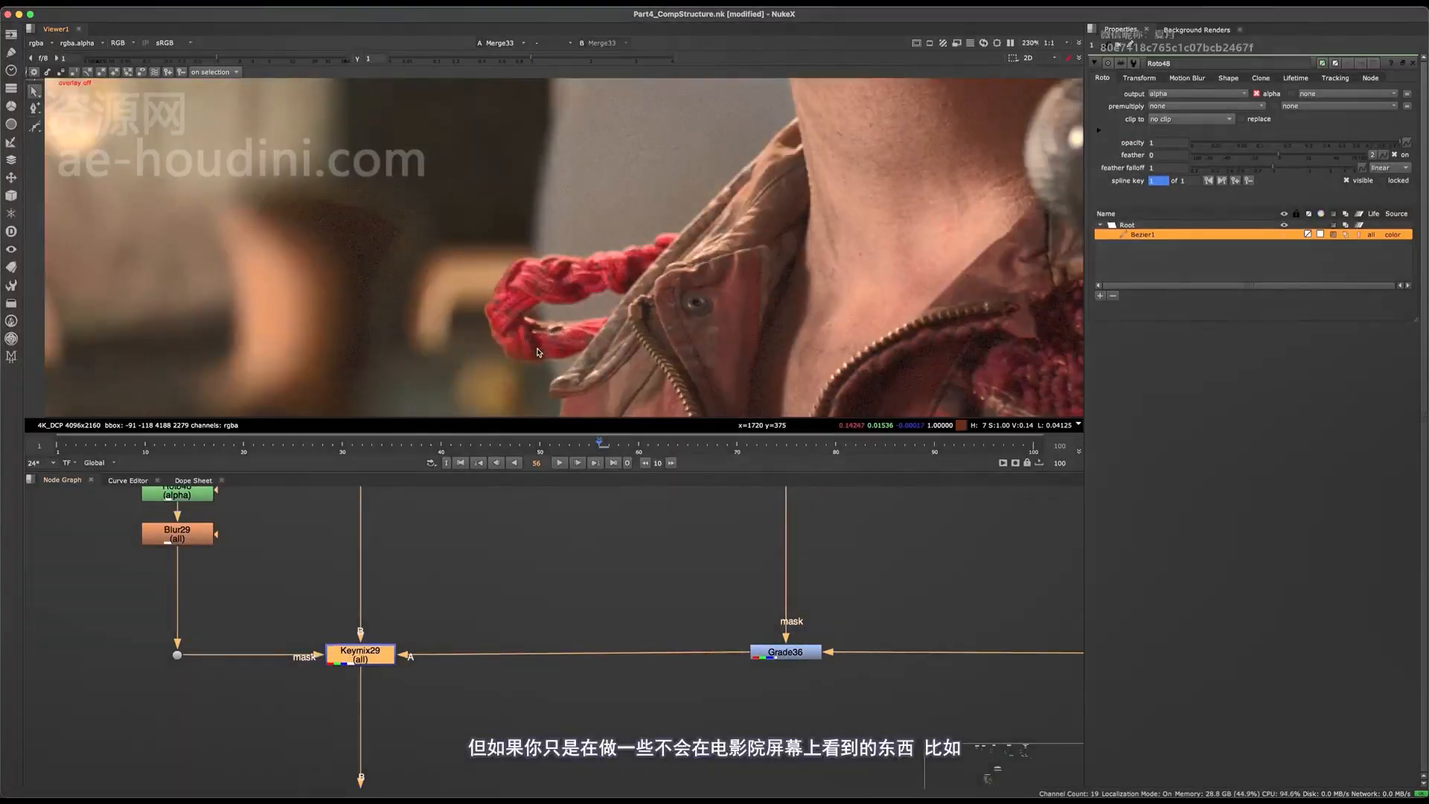
# Compare how the red cord's edge reads in the whole frame and close up.
pyautogui.press('f')
pyautogui.press('space')
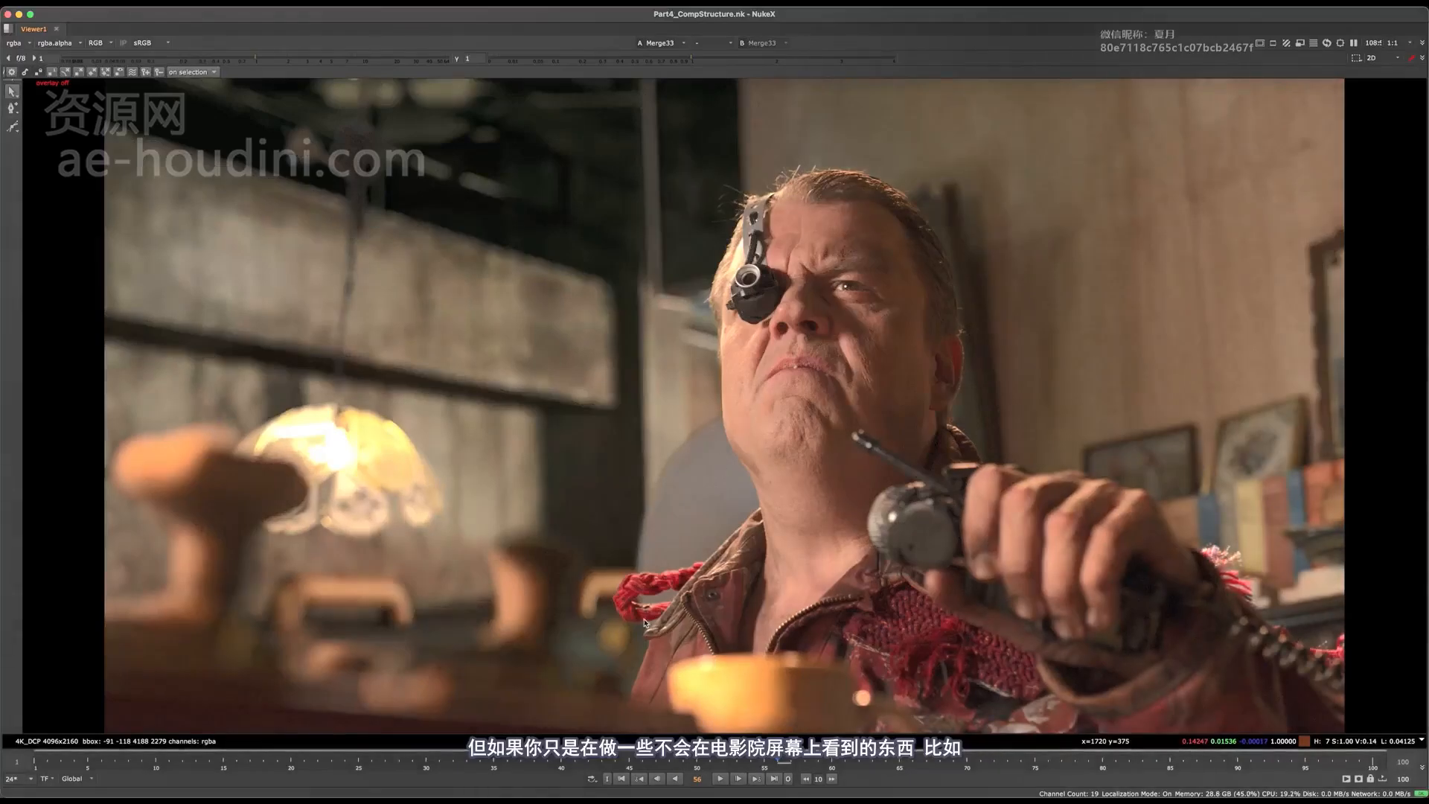
pyautogui.press('space')
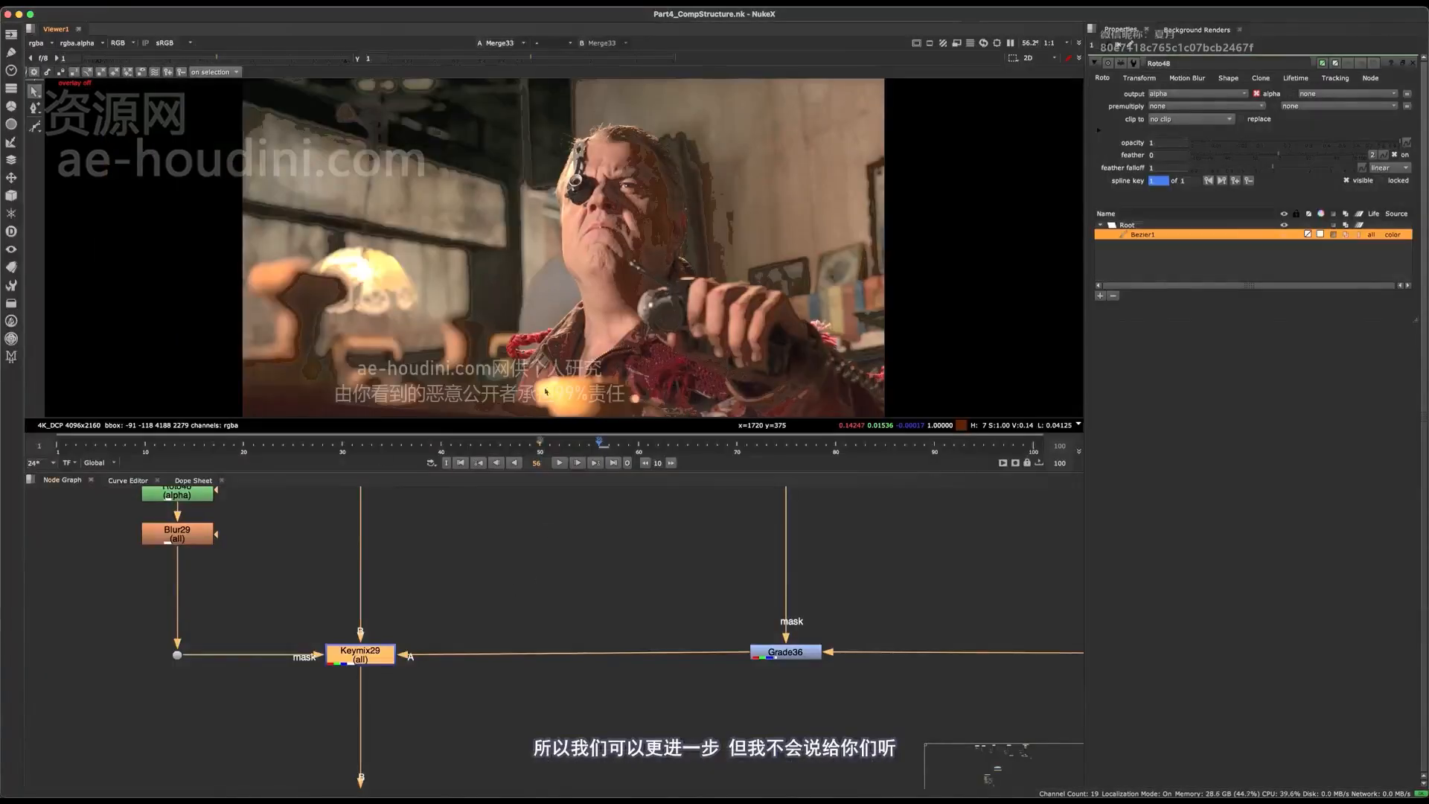
pyautogui.moveTo(436, 542); pyautogui.dragTo(498, 599, button='middle')
pyautogui.keyDown('alt'); pyautogui.moveTo(487, 369); pyautogui.dragTo(555, 336, button='middle'); pyautogui.keyUp('alt')
pyautogui.scroll(2, 555, 338)
pyautogui.click(549, 640)
pyautogui.keyDown('super'); pyautogui.moveTo(444, 715); pyautogui.dragTo(445, 709); pyautogui.keyUp('super')
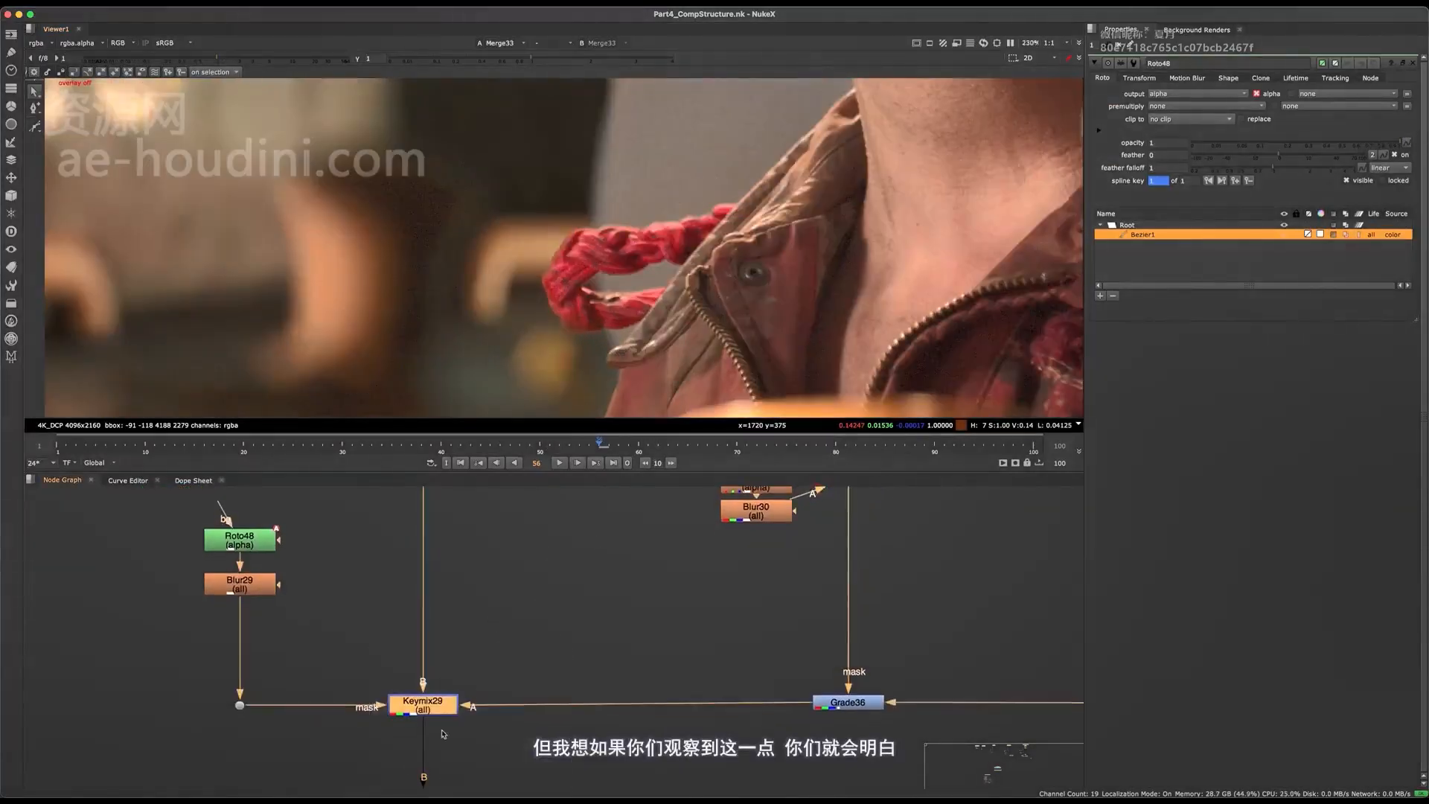
pyautogui.moveTo(499, 636); pyautogui.dragTo(559, 646, button='middle')
pyautogui.scroll(2, 590, 321)
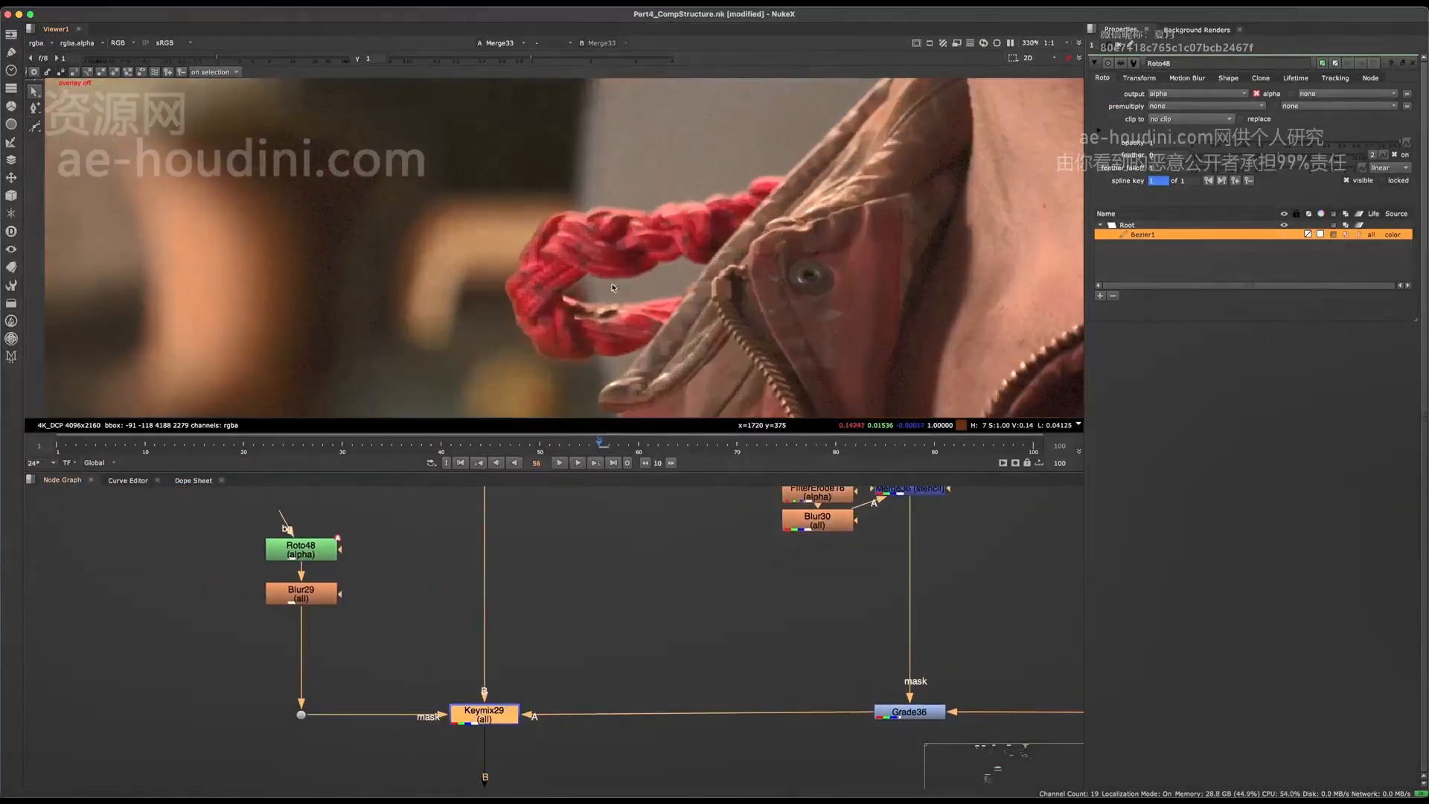
# Examine the bright fibre inside the cord's loop at pixel level and sample its colour, toggling the Roto48 overlay.
pyautogui.click(324, 558)
pyautogui.scroll(6, 544, 325)
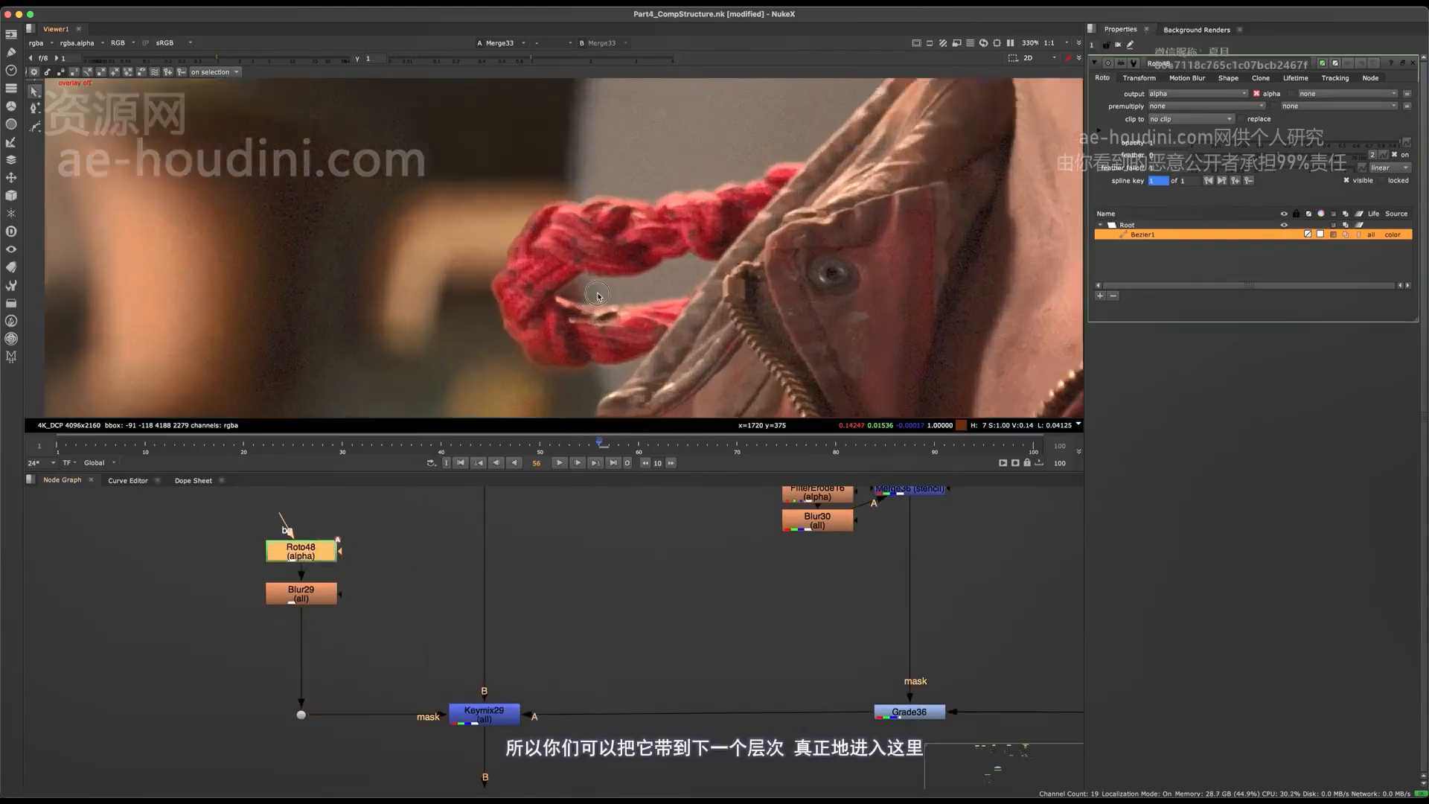
pyautogui.scroll(1, 544, 326)
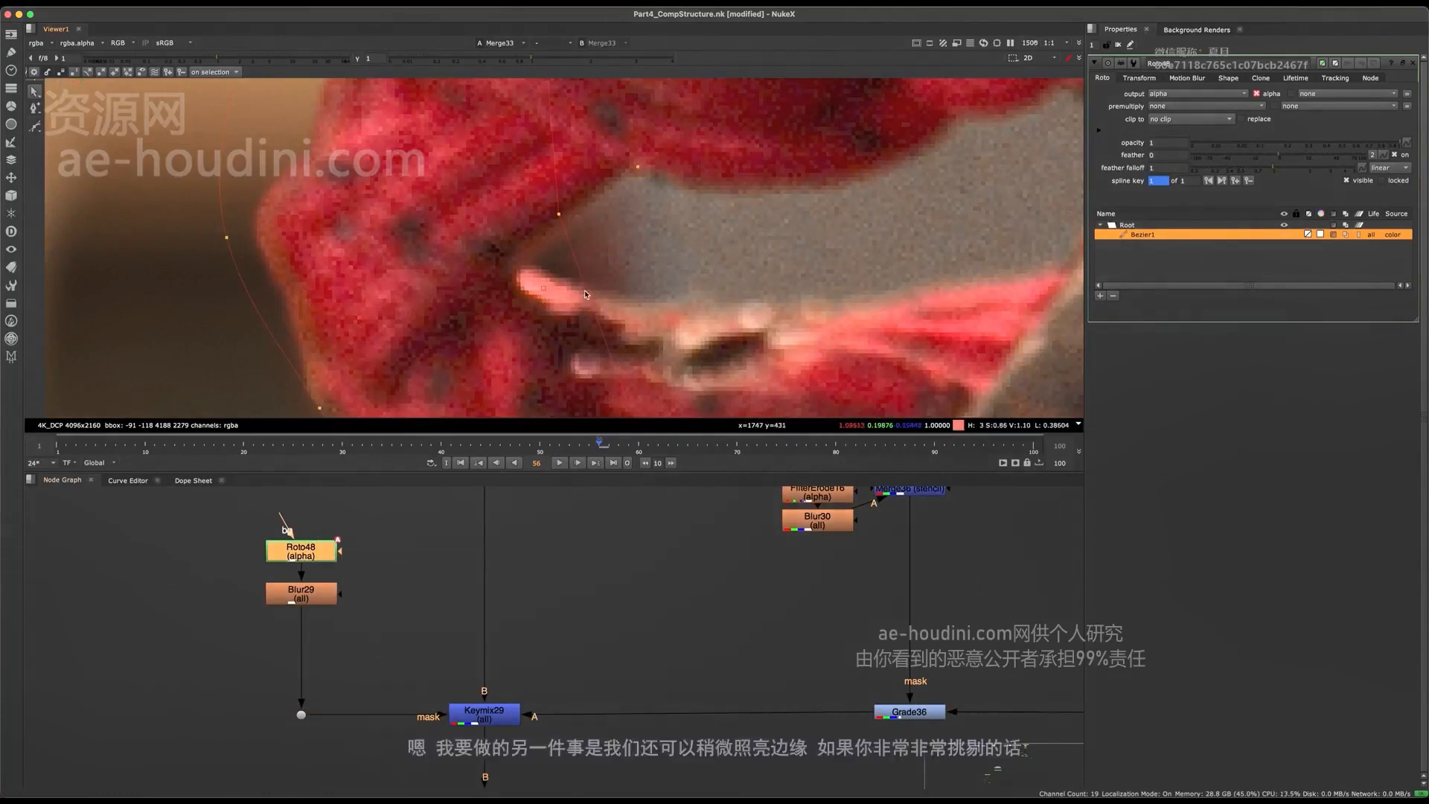
pyautogui.keyDown('super'); pyautogui.click(543, 288); pyautogui.keyUp('super')
pyautogui.press('o')
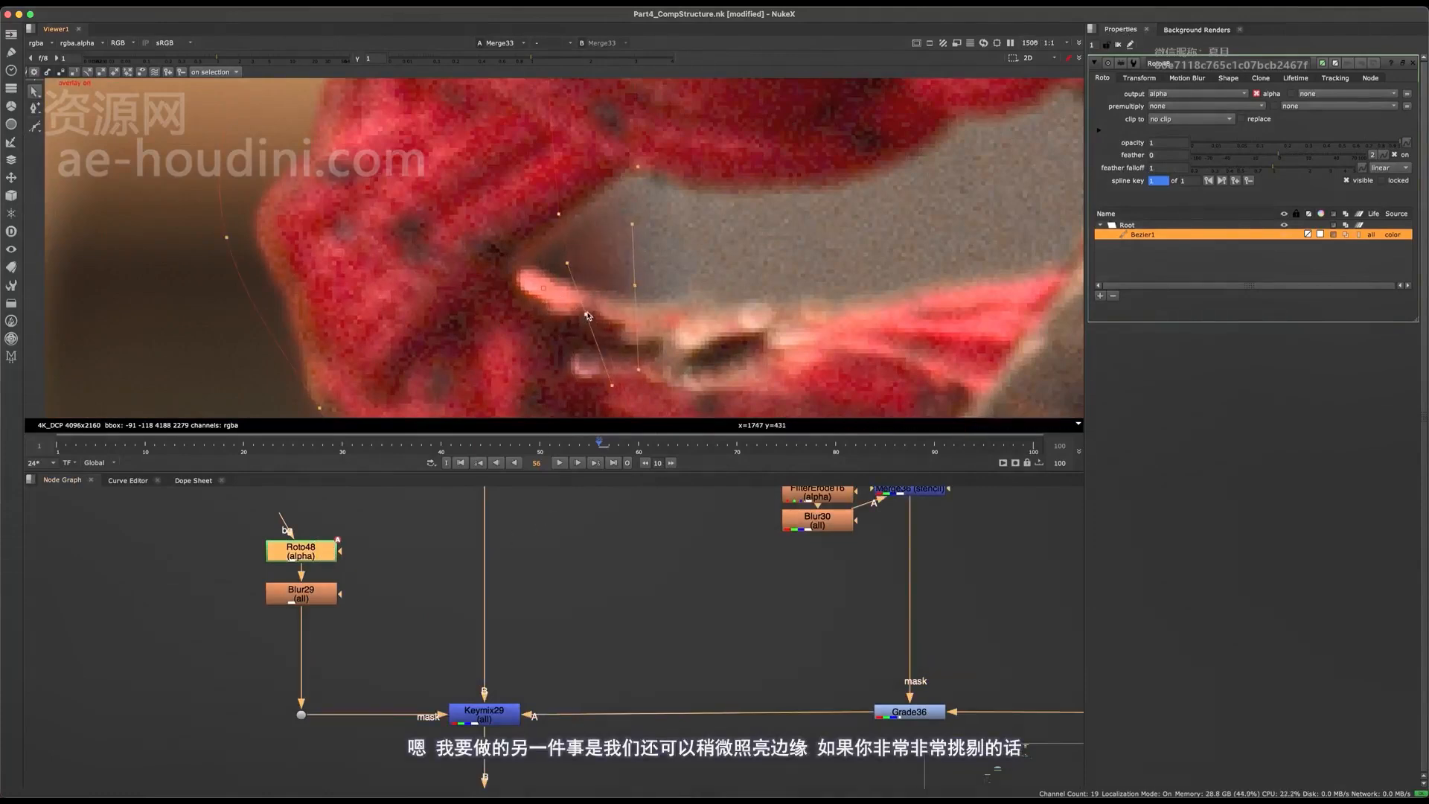
# Return to a wider view of the cord and its node branch and save the script.
pyautogui.scroll(-5, 592, 318)
pyautogui.scroll(-3, 533, 562)
pyautogui.moveTo(533, 562); pyautogui.dragTo(571, 658, button='middle')
pyautogui.press('super+s')
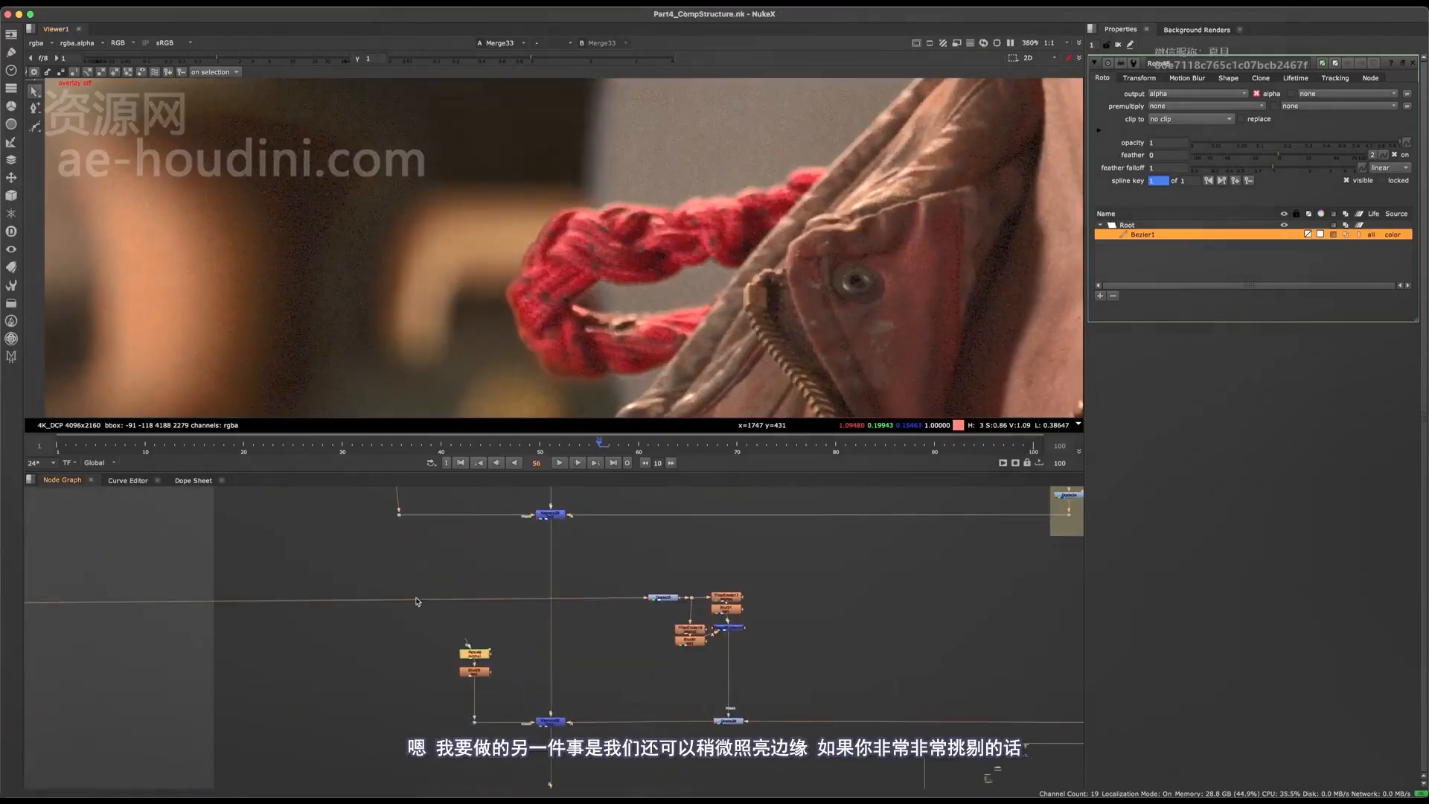
# Compare the red cord's upper edge with Keymix29 disabled and enabled.
pyautogui.scroll(3, 542, 262)
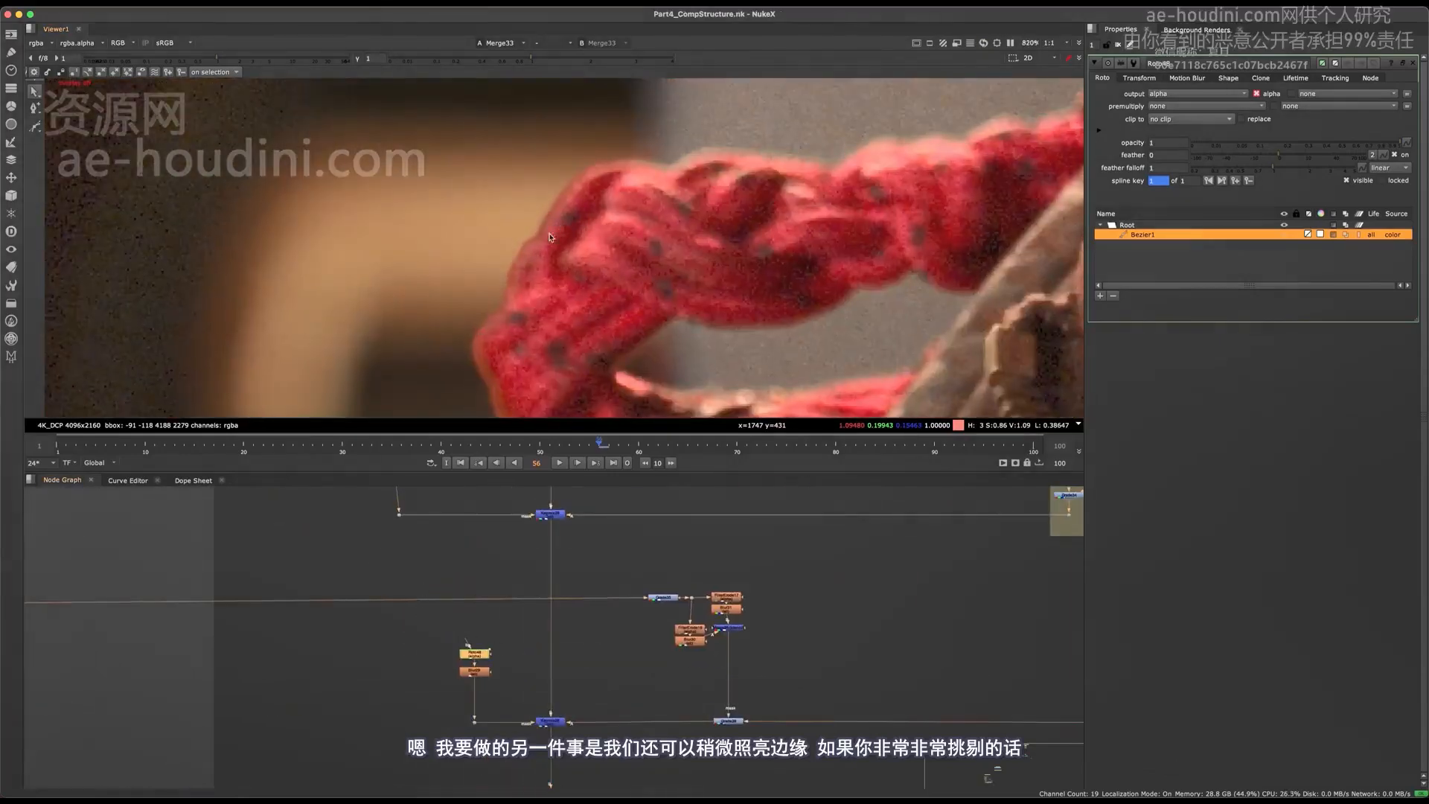
pyautogui.click(552, 722)
pyautogui.press('d')
pyautogui.press('d')
# Save the script and insert a pasted MatchMove transform between Blur29 and the dot feeding Keymix29's mask.
pyautogui.moveTo(446, 690); pyautogui.dragTo(724, 437, button='middle')
pyautogui.press('space')
pyautogui.scroll(-4, 502, 409)
pyautogui.press('super+s')
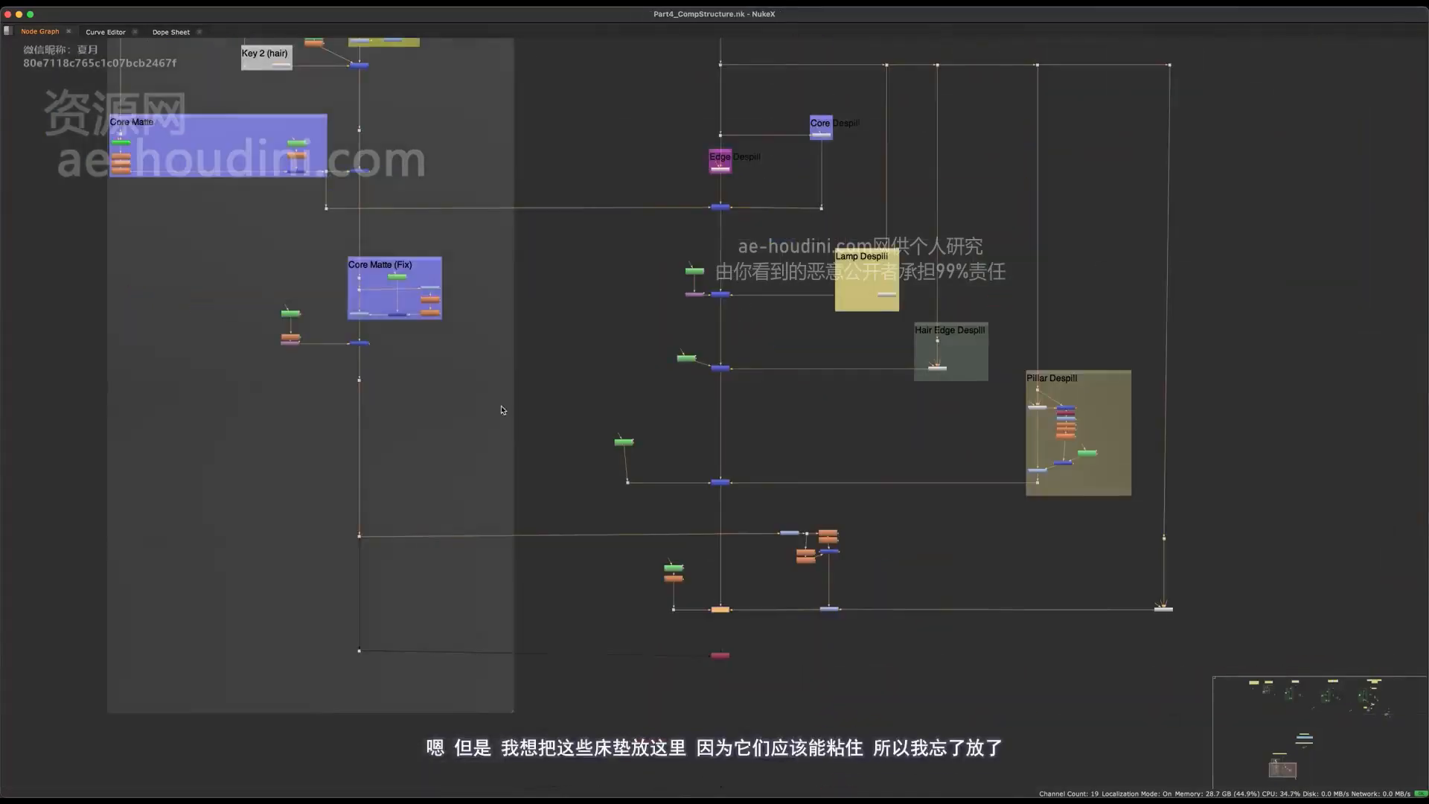
pyautogui.scroll(5, 286, 347)
pyautogui.hscroll(10, 377, 320)
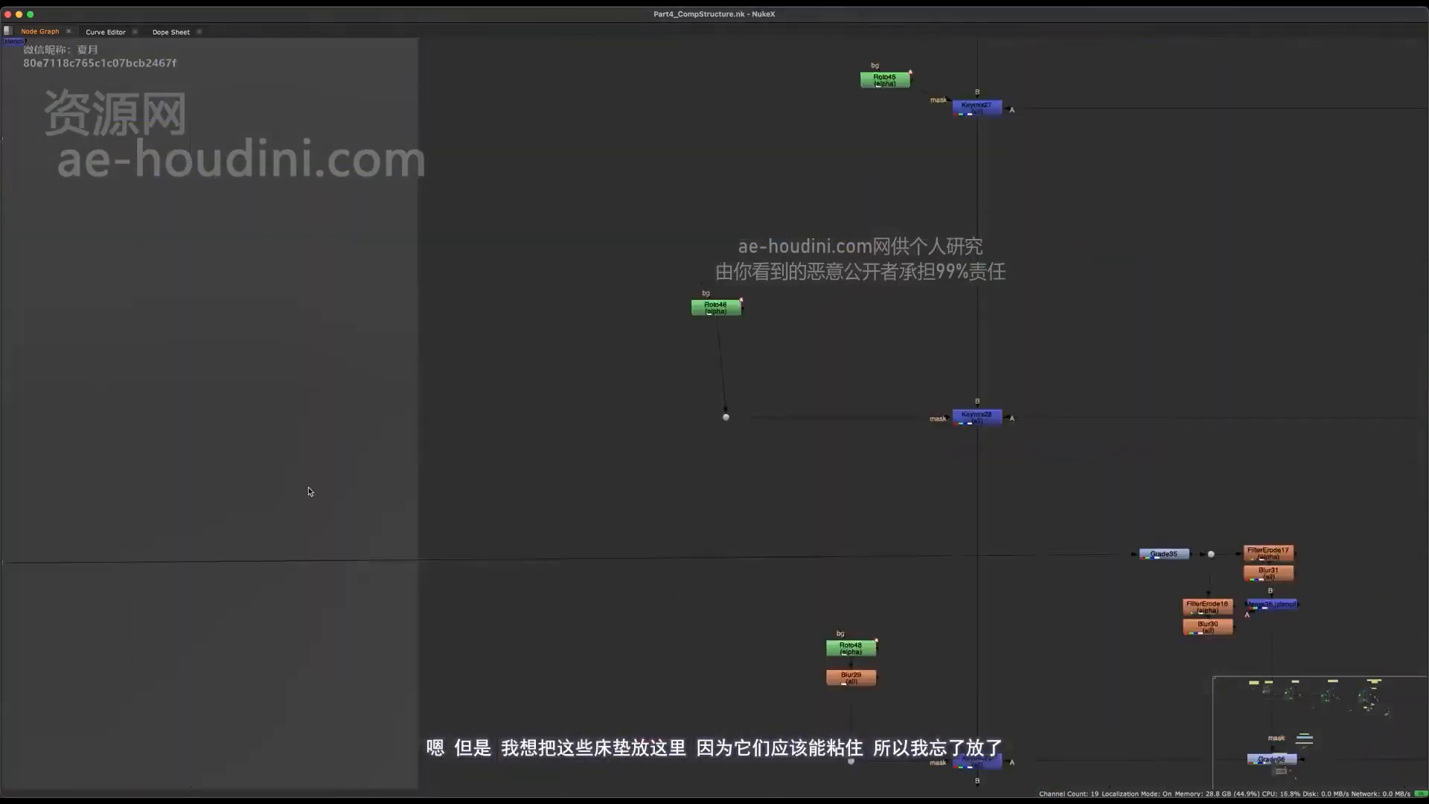
pyautogui.scroll(4, 430, 651)
pyautogui.press('super+v')
pyautogui.moveTo(575, 497); pyautogui.dragTo(479, 562)
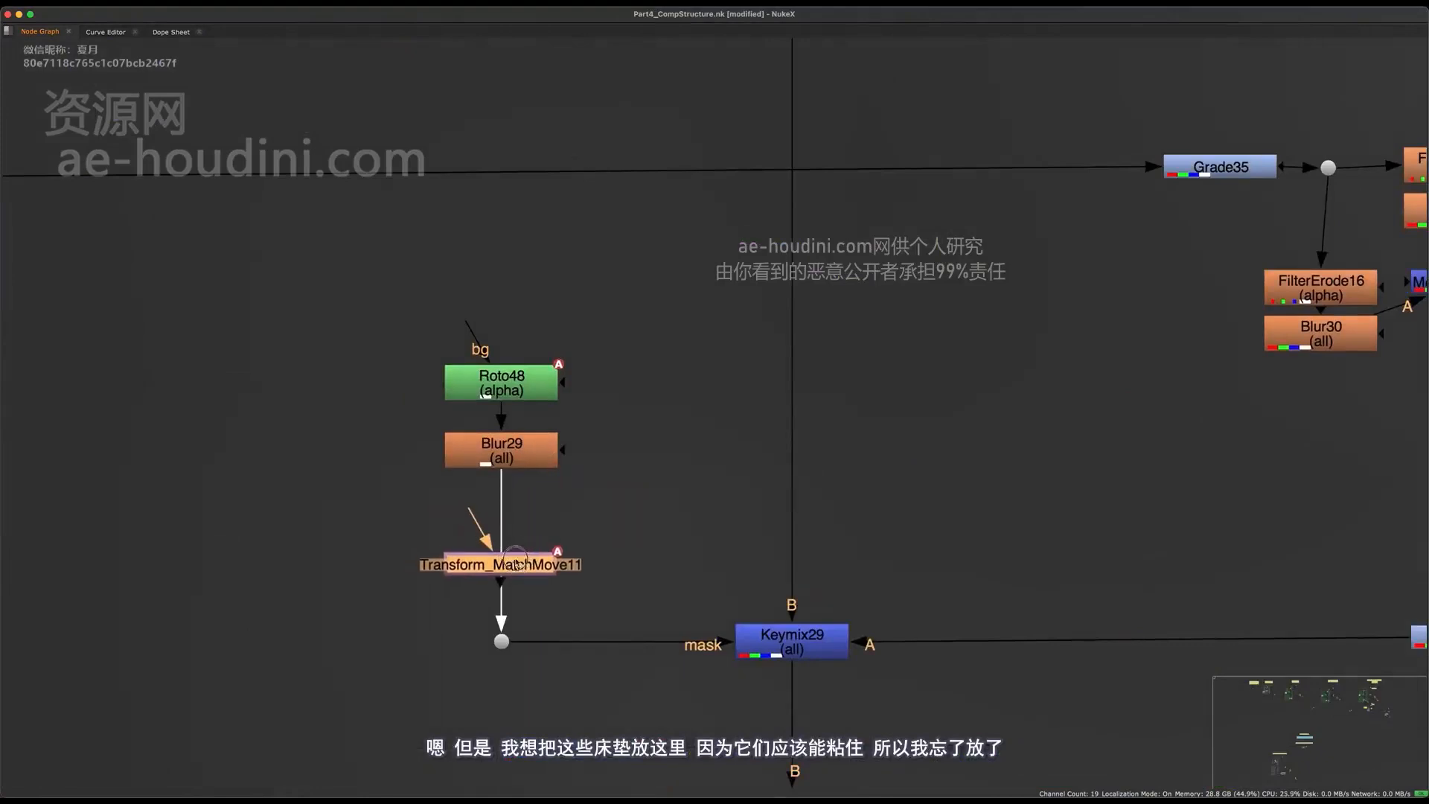
# Add the same MatchMove transform below the rotos that mask the Pillar Despill and Hair Edge Despill keymixes.
pyautogui.press('space')
pyautogui.scroll(-6, 525, 658)
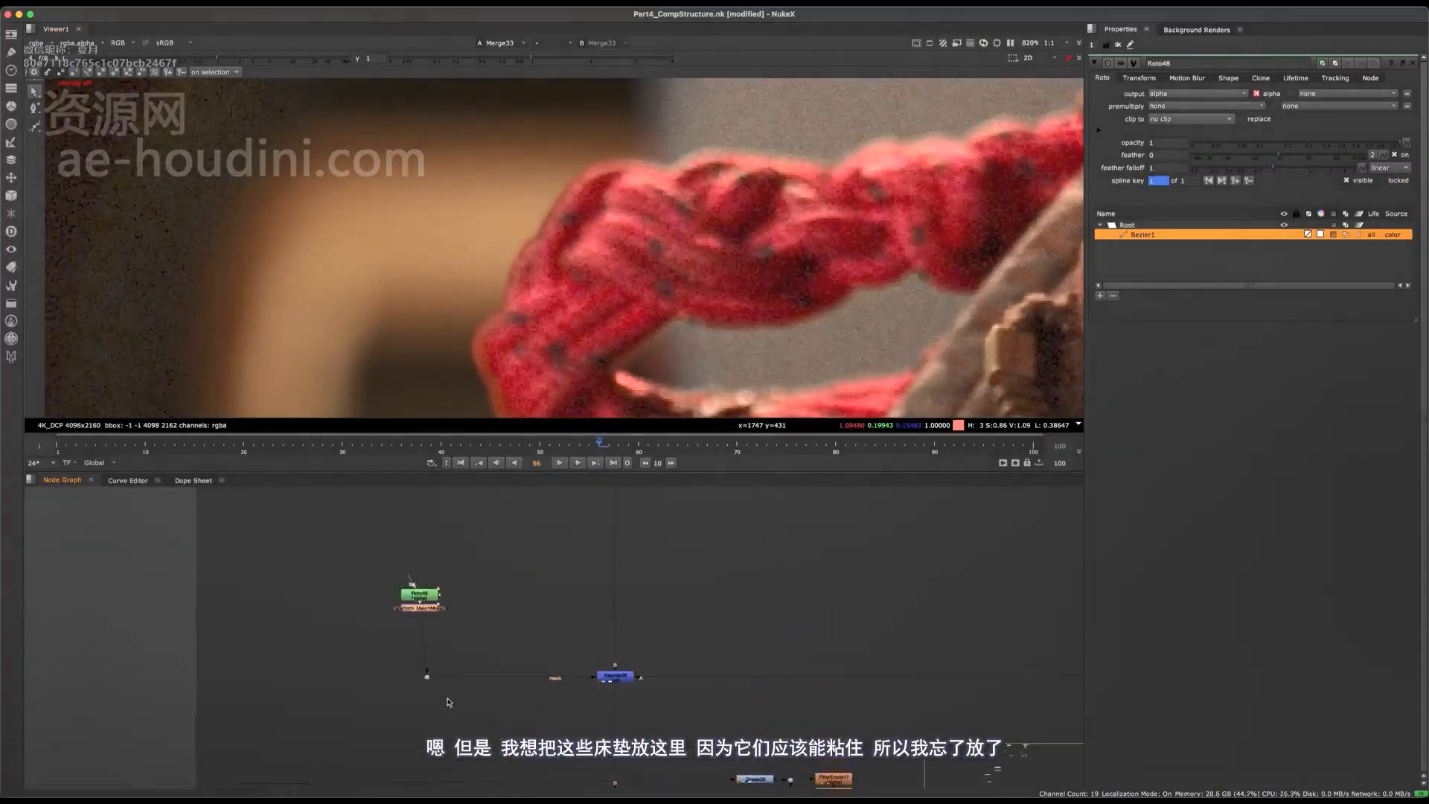
pyautogui.click(530, 723)
pyautogui.moveTo(507, 719); pyautogui.dragTo(506, 718)
pyautogui.moveTo(507, 719); pyautogui.dragTo(477, 503, button='middle')
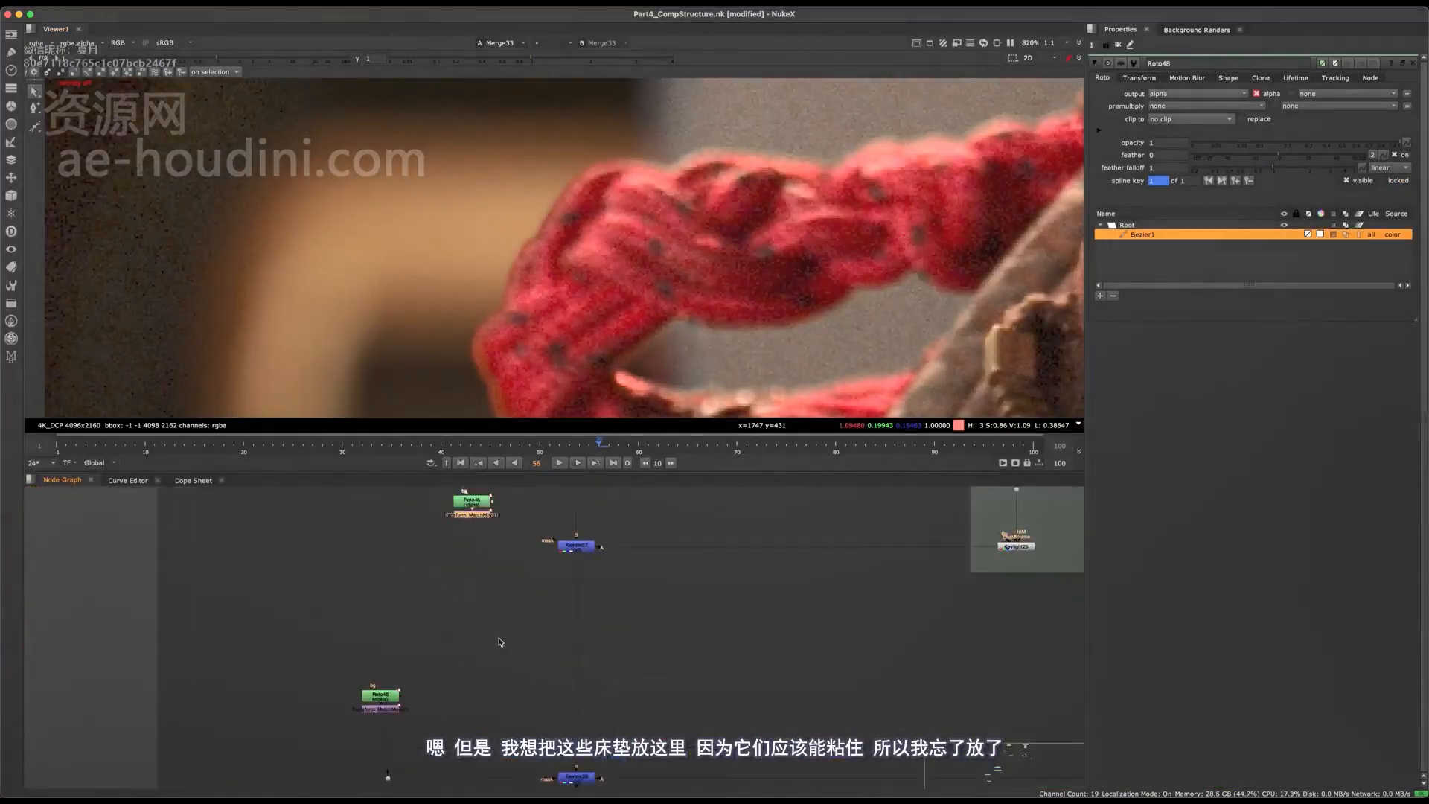
# View Keymix29 and inspect the cord and the edge of the grey shape beside the man's jaw.
pyautogui.press('space')
pyautogui.moveTo(501, 641); pyautogui.dragTo(536, 290, button='middle')
pyautogui.moveTo(548, 666); pyautogui.dragTo(563, 530, button='middle')
pyautogui.press('space')
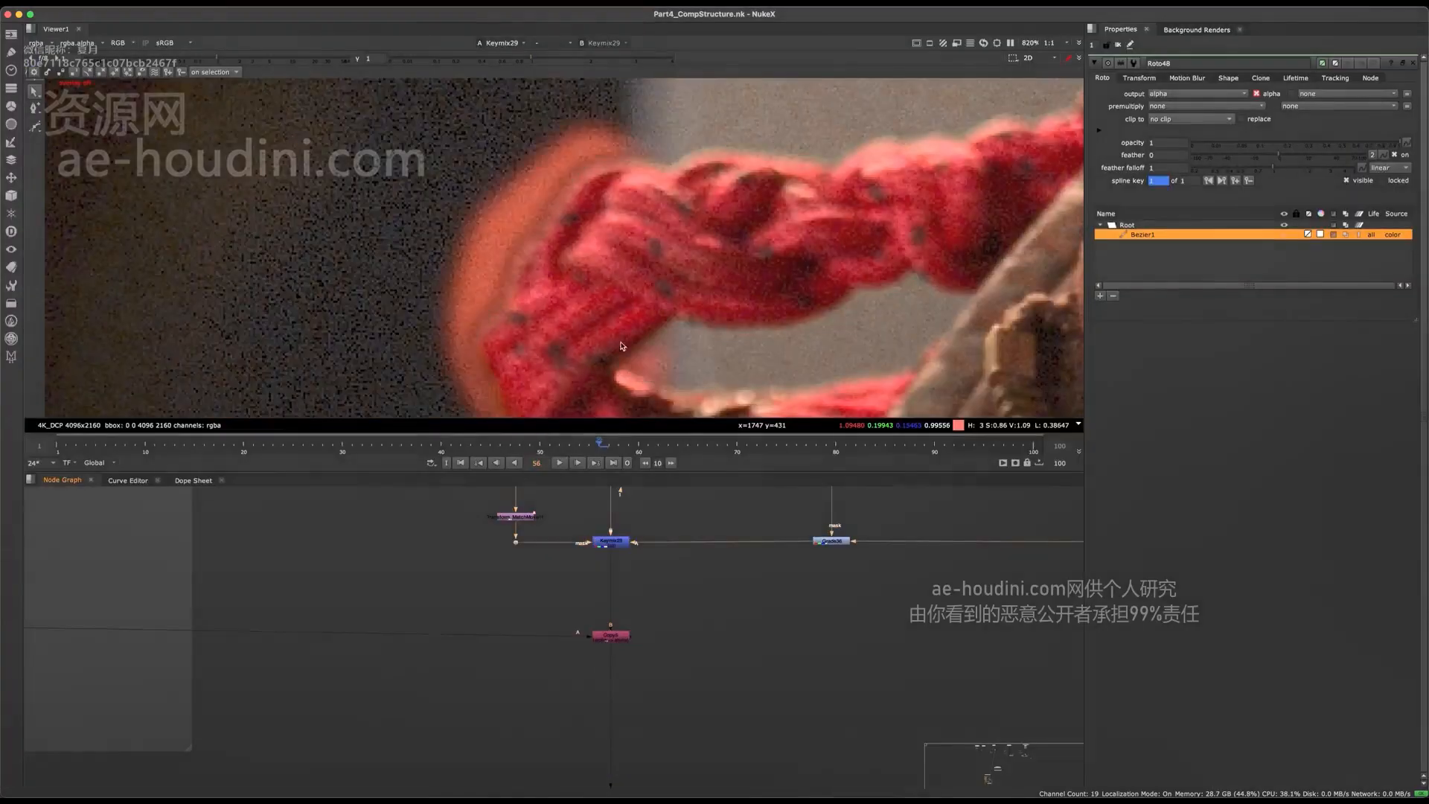
pyautogui.scroll(8, 574, 374)
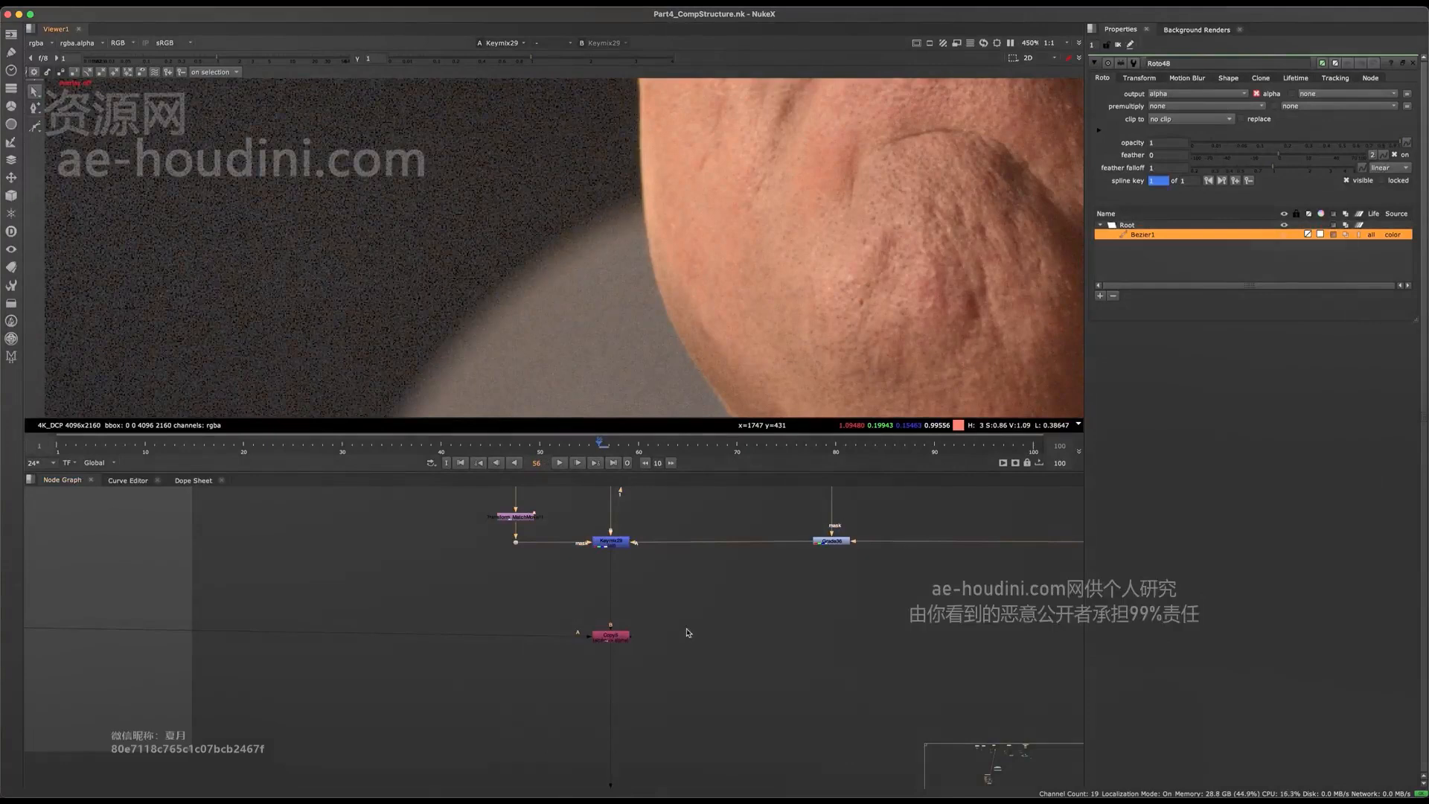
# View Merge33 at the end of the tree and return to the nodes below Keymix29.
pyautogui.scroll(-5, 686, 632)
pyautogui.moveTo(686, 632); pyautogui.dragTo(427, 469, button='middle')
pyautogui.moveTo(686, 736); pyautogui.dragTo(519, 524, button='middle')
pyautogui.moveTo(725, 581); pyautogui.dragTo(652, 619)
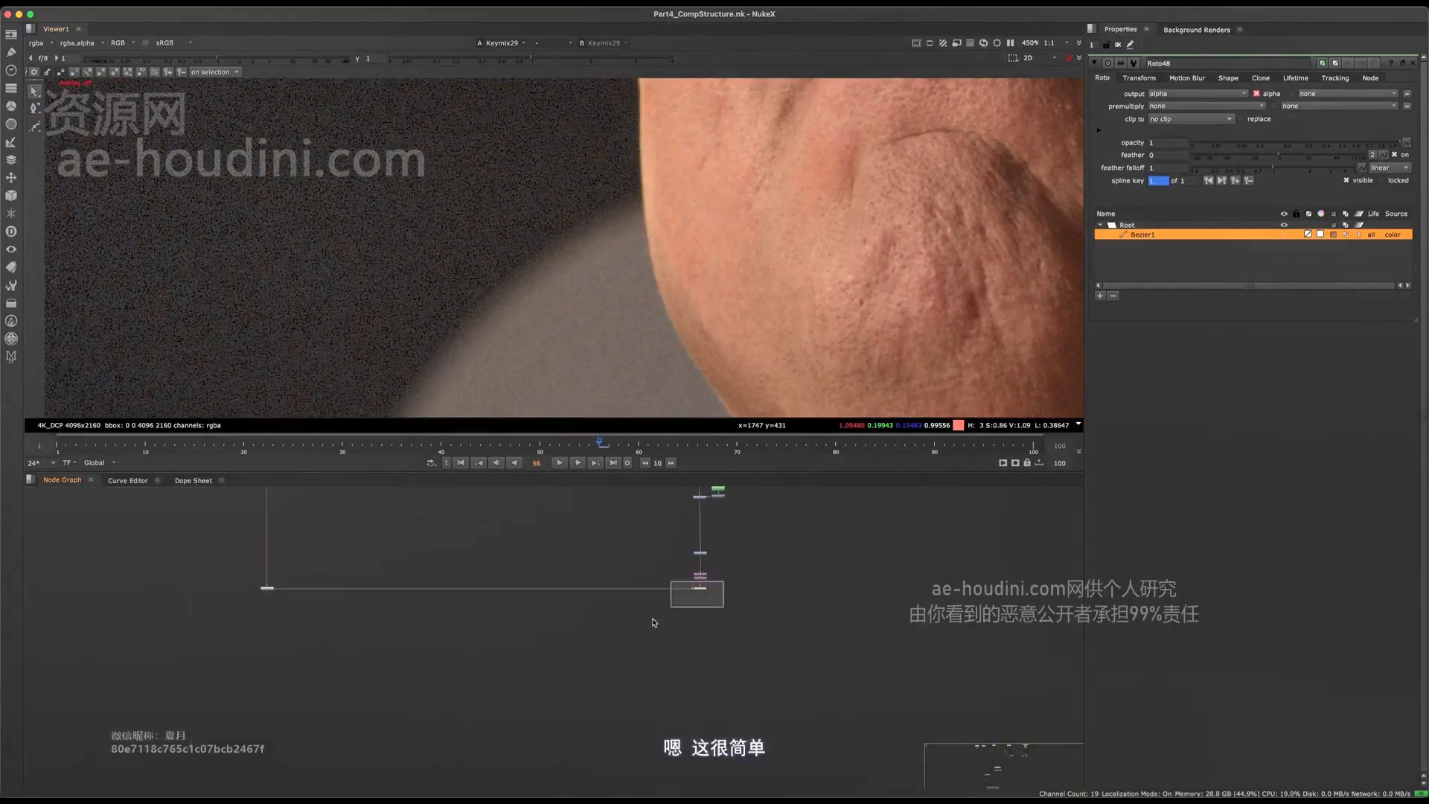
pyautogui.press('1')
pyautogui.moveTo(340, 497); pyautogui.dragTo(495, 695, button='middle')
pyautogui.moveTo(420, 555); pyautogui.dragTo(549, 697, button='middle')
pyautogui.scroll(3, 517, 595)
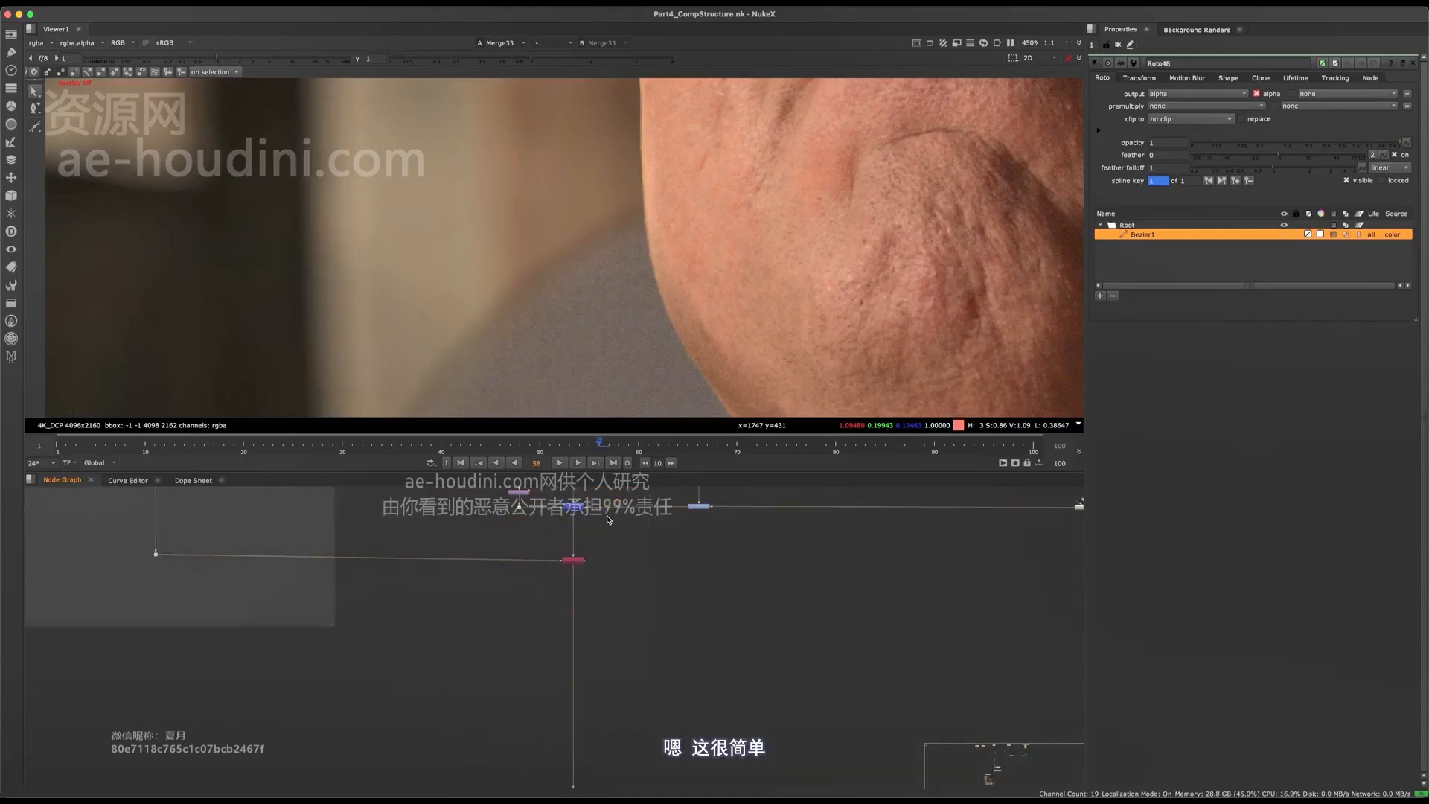
# Move the red node and its input dot farther below Keymix29, and check the grey shape's edge in the composite.
pyautogui.moveTo(573, 559); pyautogui.dragTo(571, 617)
pyautogui.scroll(-5, 595, 250)
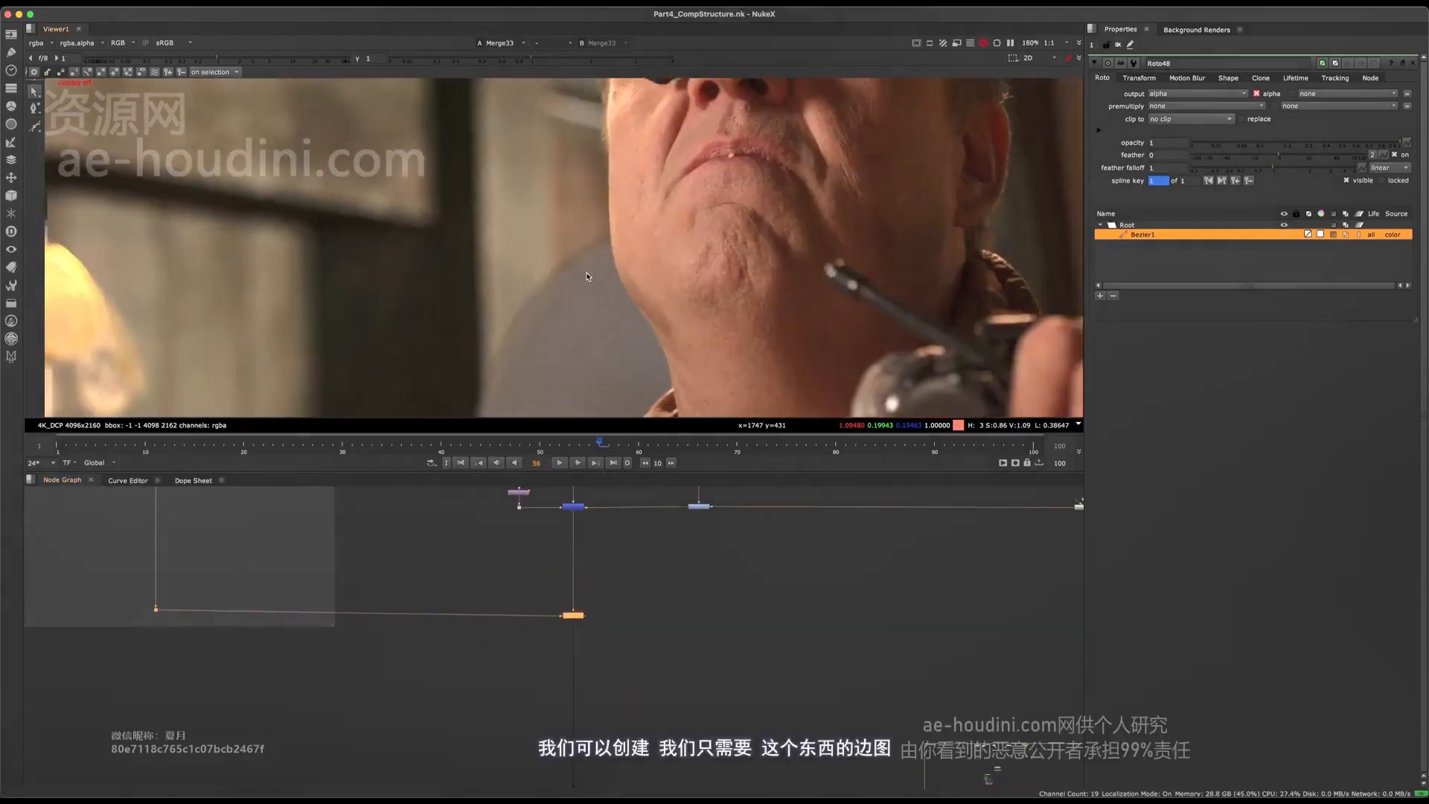
pyautogui.moveTo(595, 251); pyautogui.dragTo(624, 199, button='middle')
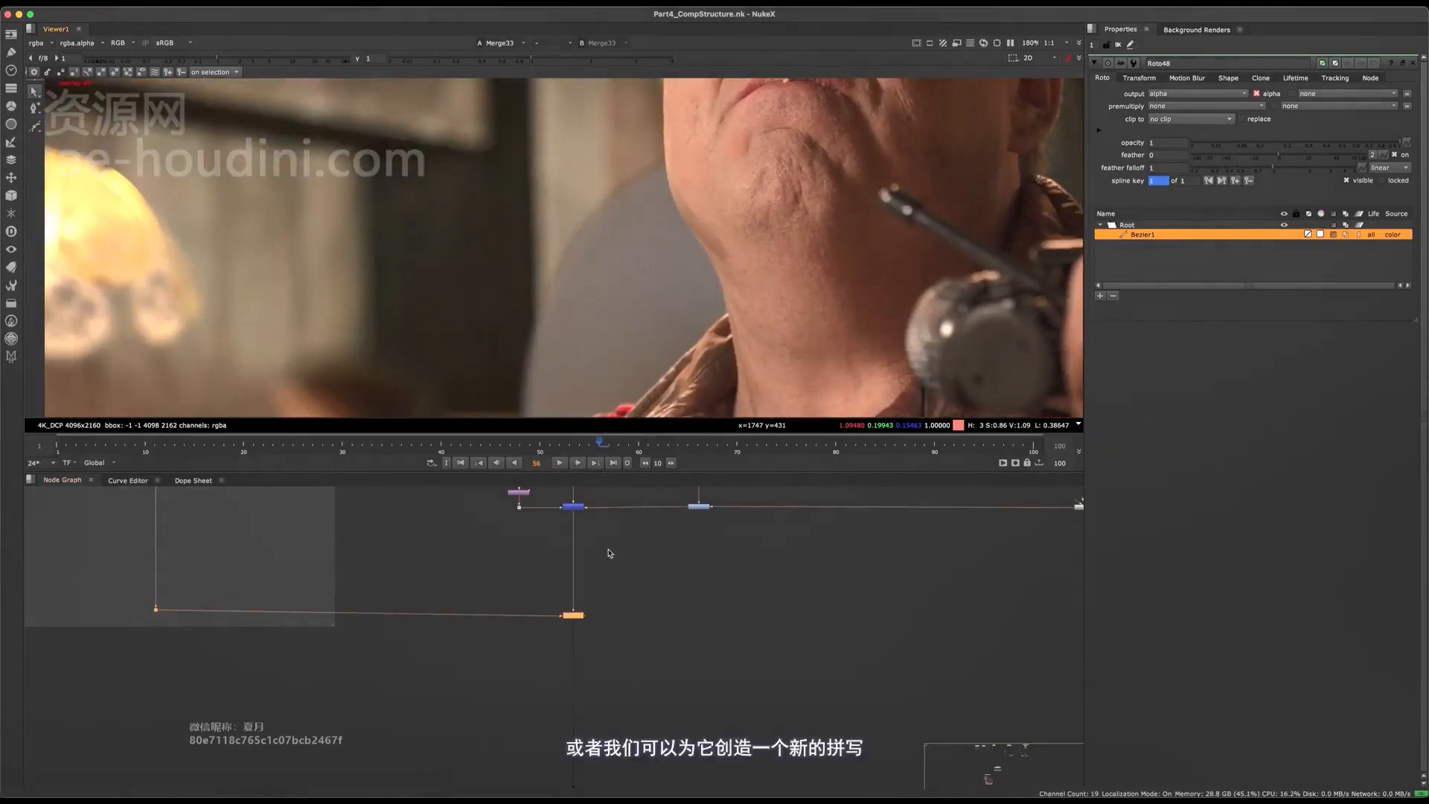
# Review the despill branches and the Keymix29 branch in the node graph for a way to treat the grey shape's edge.
pyautogui.moveTo(609, 554); pyautogui.dragTo(592, 659, button='middle')
pyautogui.moveTo(583, 588); pyautogui.dragTo(522, 650)
pyautogui.moveTo(774, 639); pyautogui.dragTo(501, 643, button='middle')
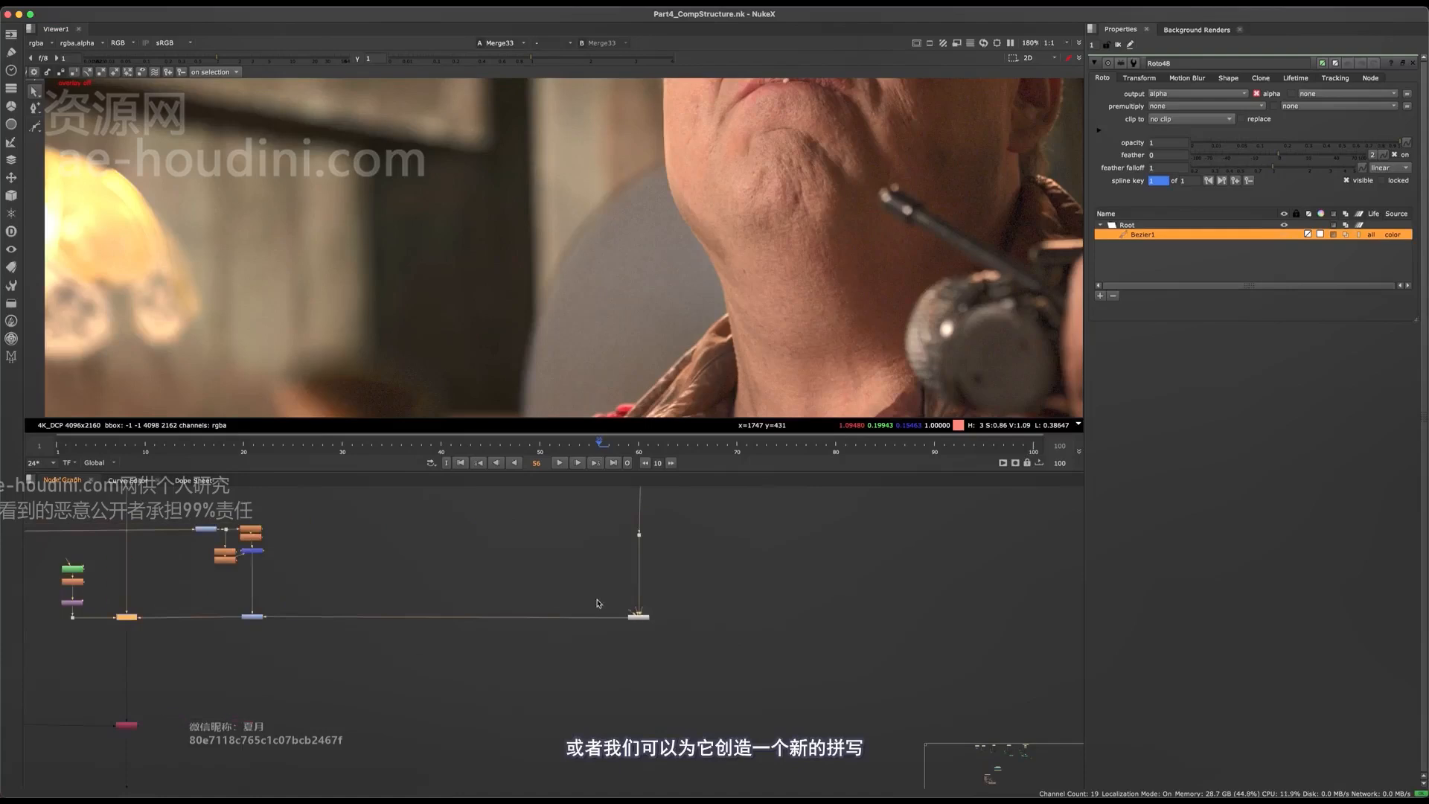
pyautogui.press('space')
pyautogui.moveTo(589, 460); pyautogui.dragTo(685, 468, button='middle')
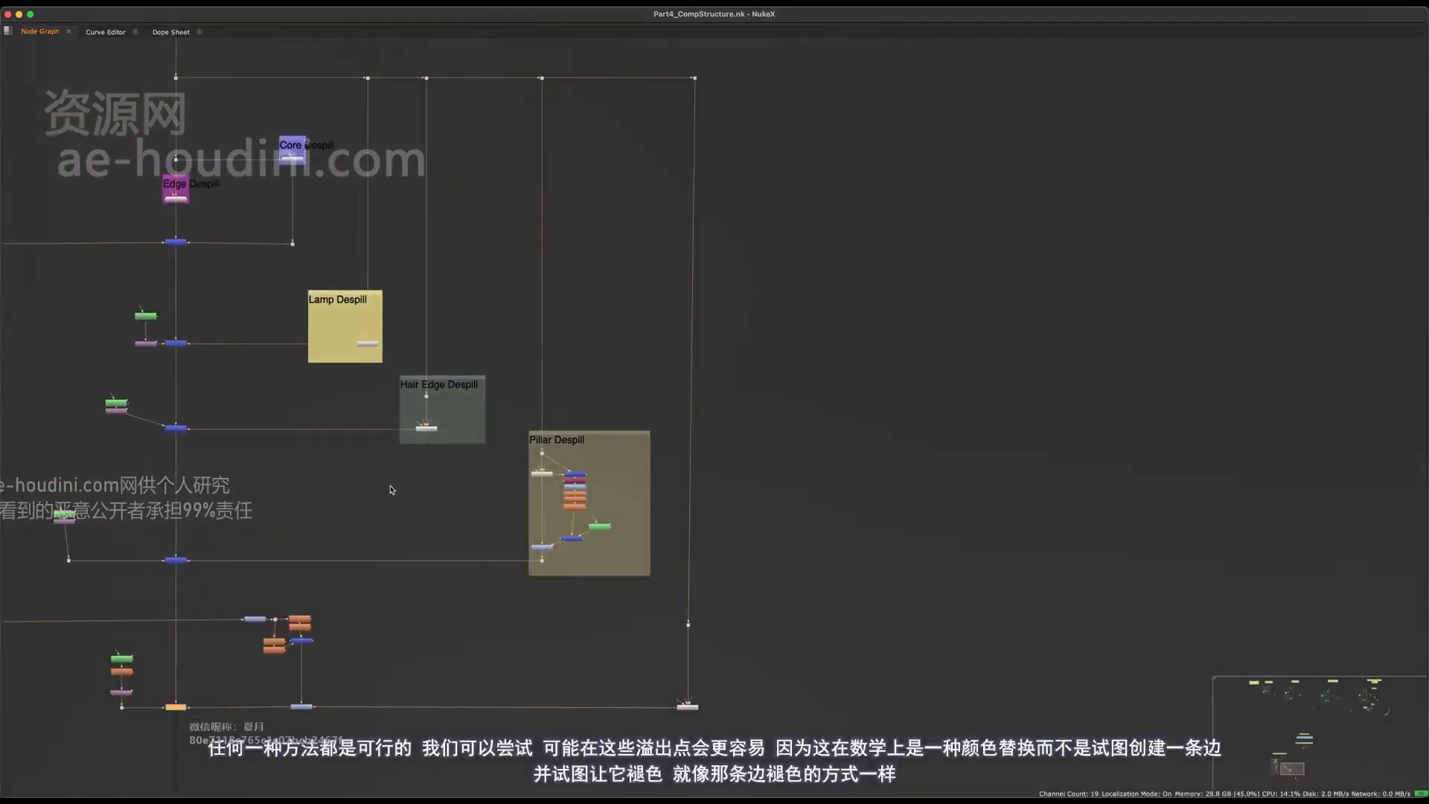
pyautogui.moveTo(391, 490); pyautogui.dragTo(817, 172, button='middle')
pyautogui.scroll(4, 606, 411)
# View Keymix29, check its alpha channel, and examine the grey shape's edge next to the jaw.
pyautogui.moveTo(606, 412); pyautogui.dragTo(571, 575, button='middle')
pyautogui.click(551, 625)
pyautogui.press('space')
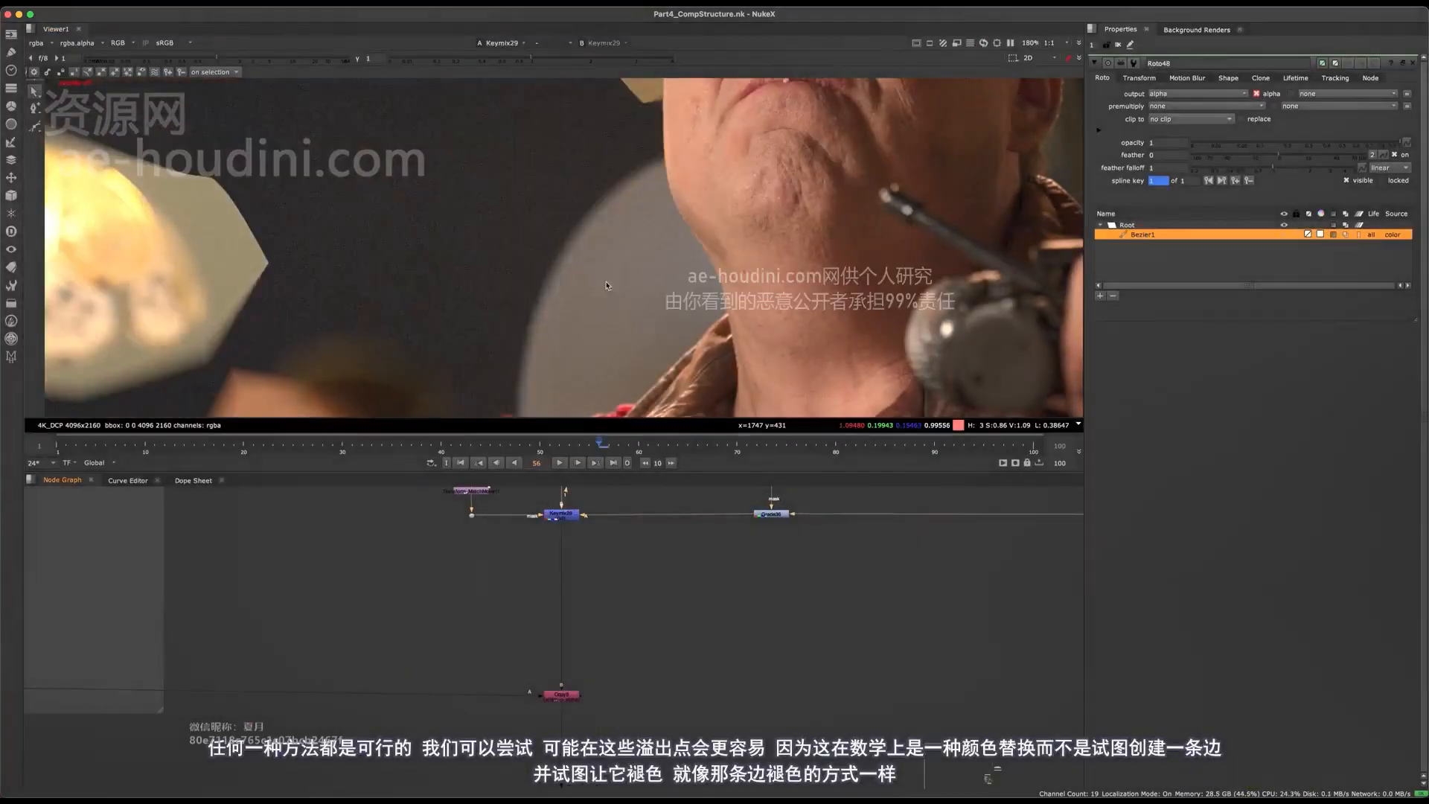
pyautogui.press('a')
pyautogui.press('a')
pyautogui.scroll(3, 648, 178)
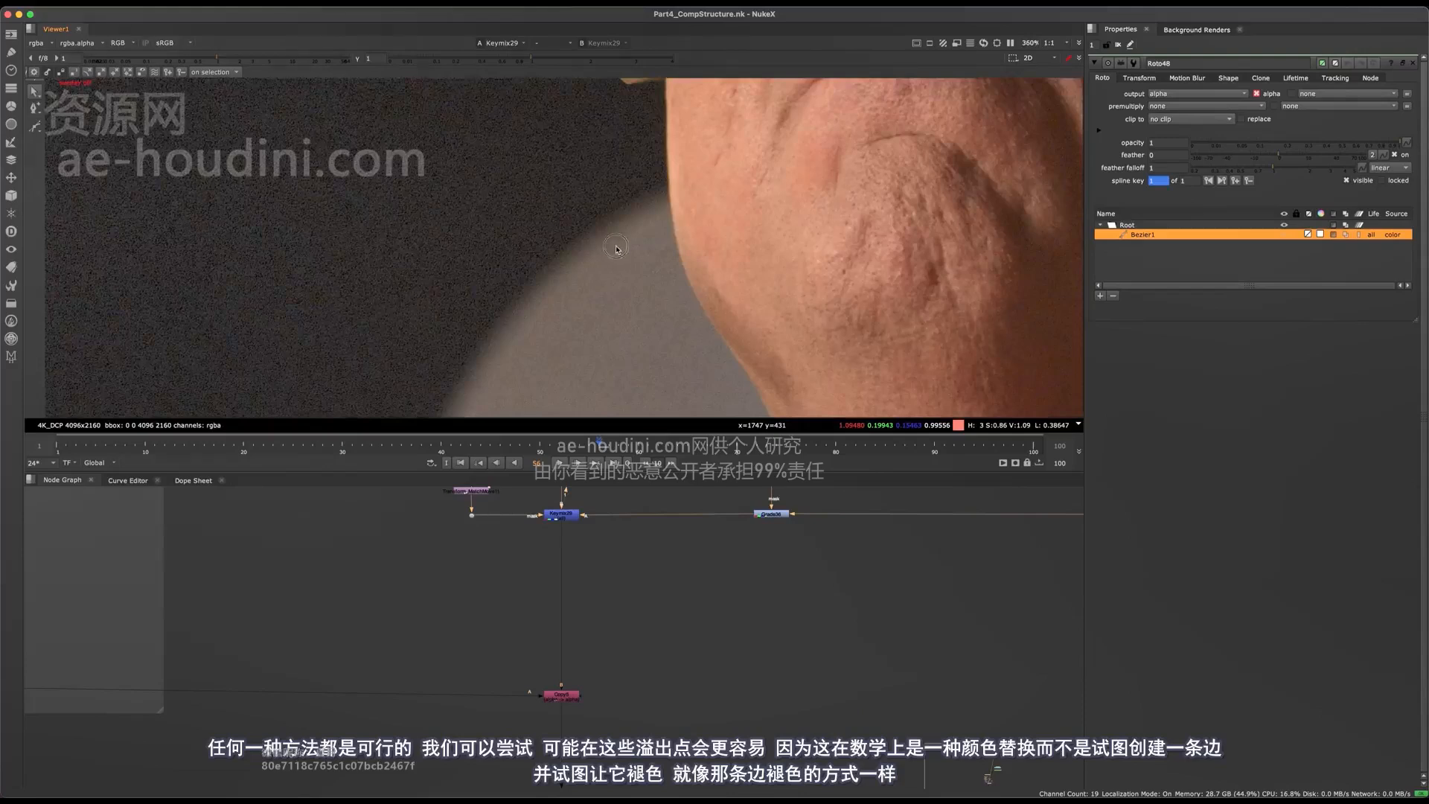
pyautogui.scroll(3, 618, 198)
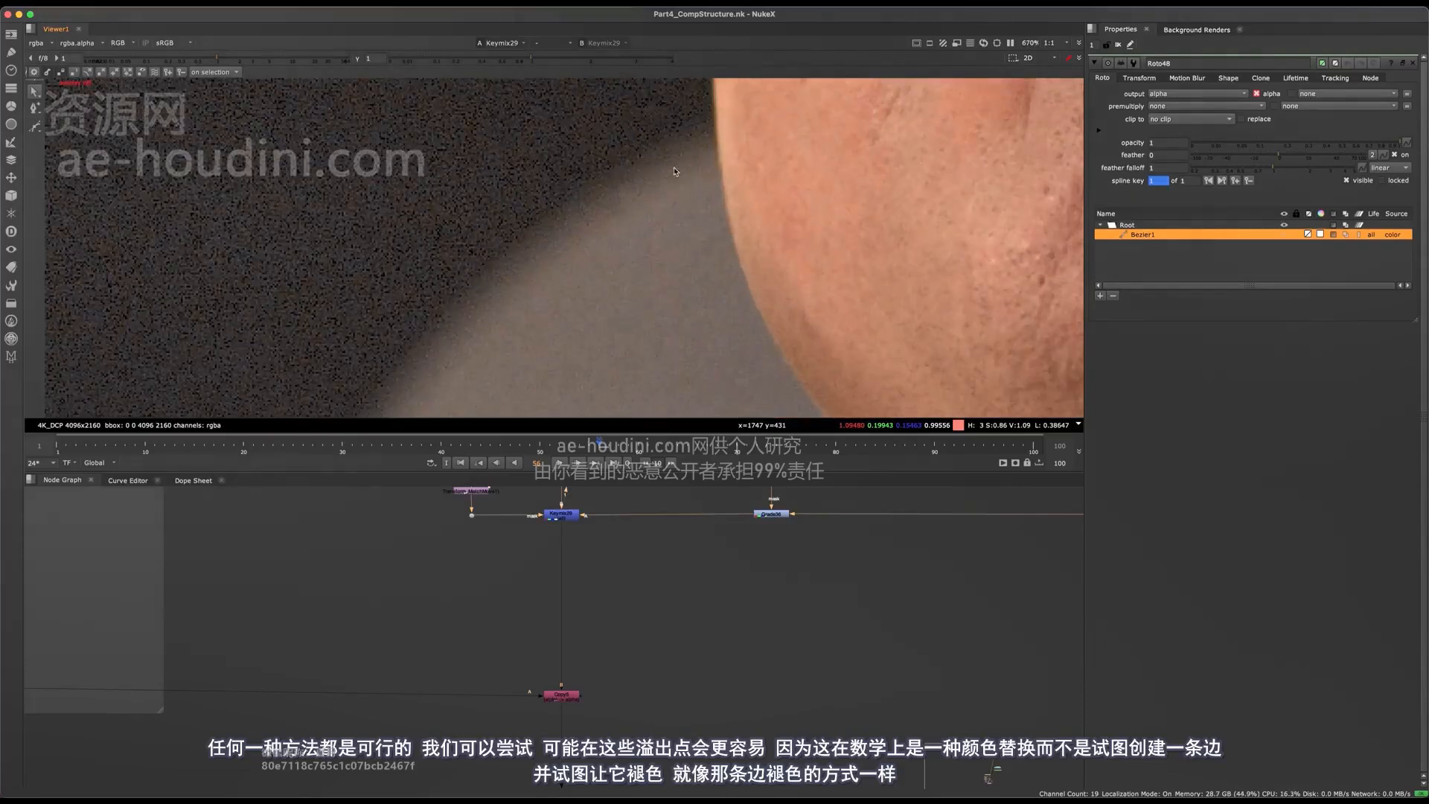
pyautogui.moveTo(671, 186); pyautogui.dragTo(722, 132, button='middle')
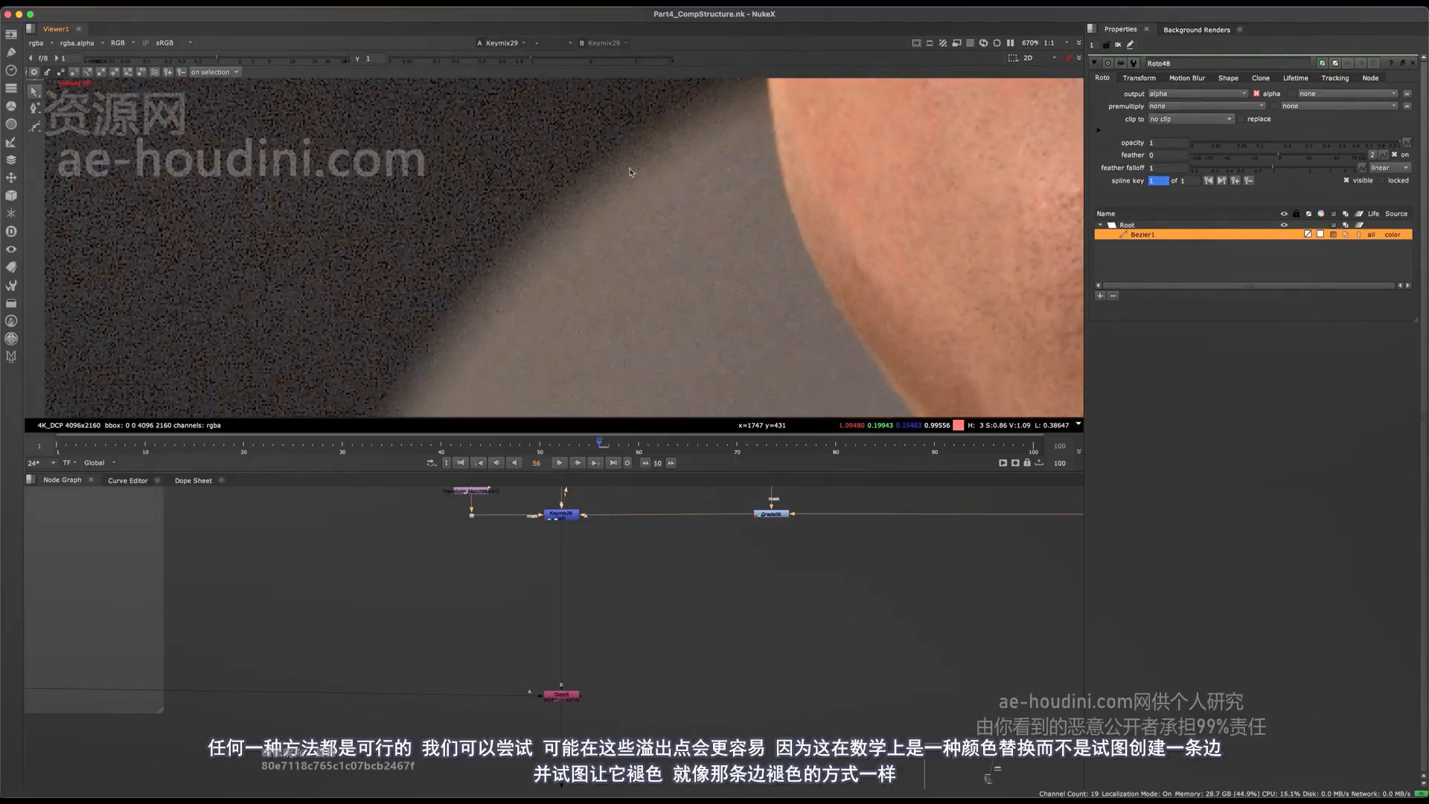
pyautogui.moveTo(670, 625); pyautogui.dragTo(476, 707, button='middle')
pyautogui.scroll(-1, 485, 643)
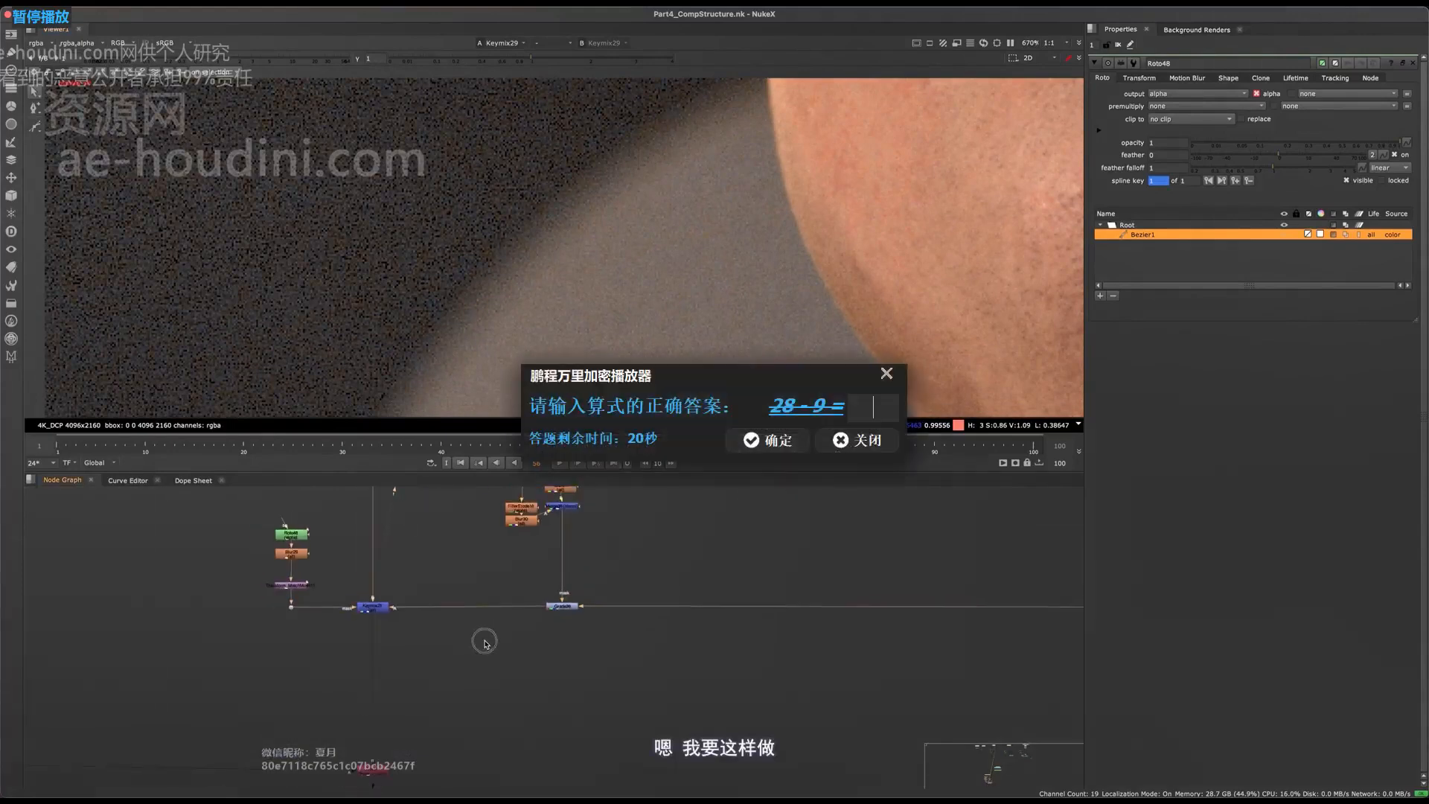
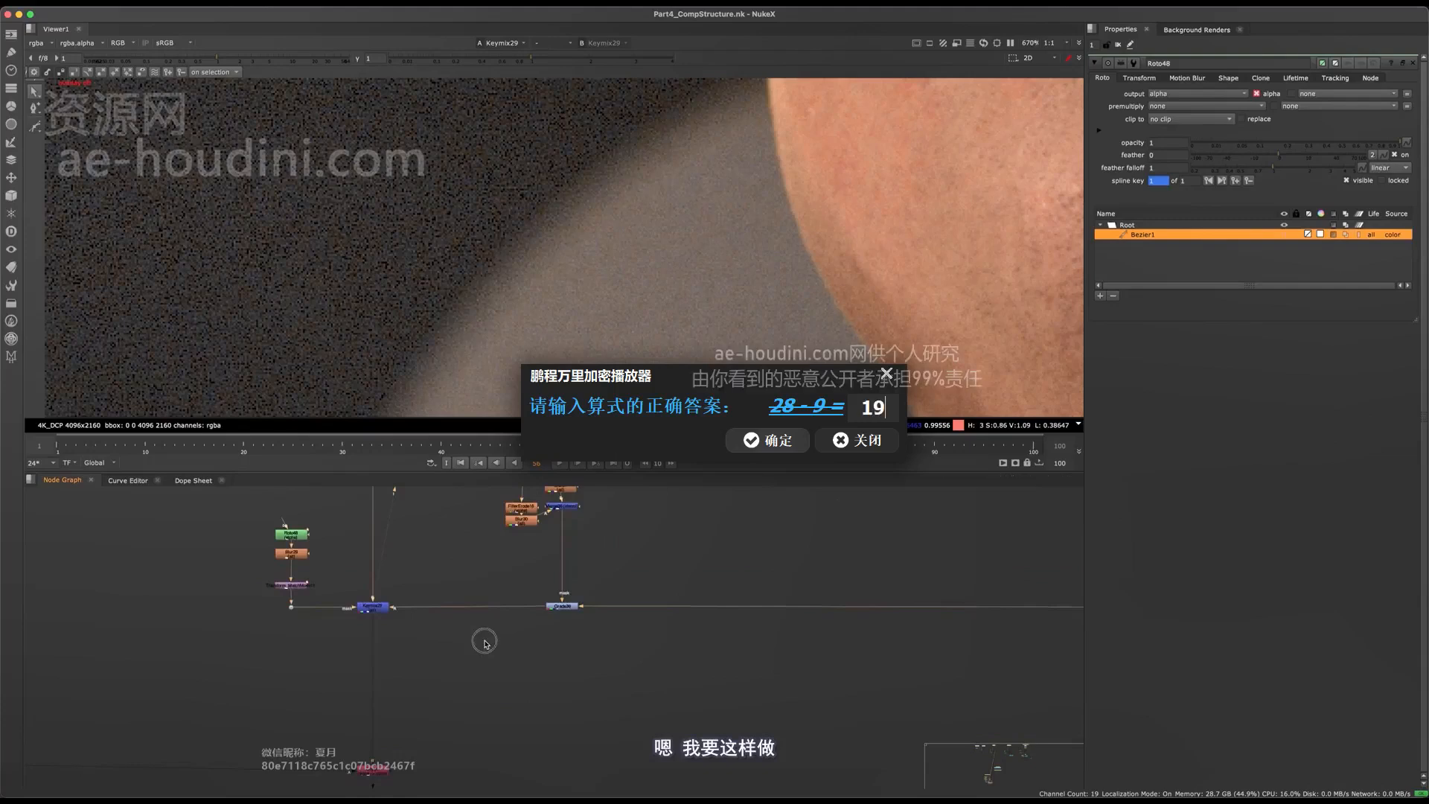
pyautogui.press('Return')
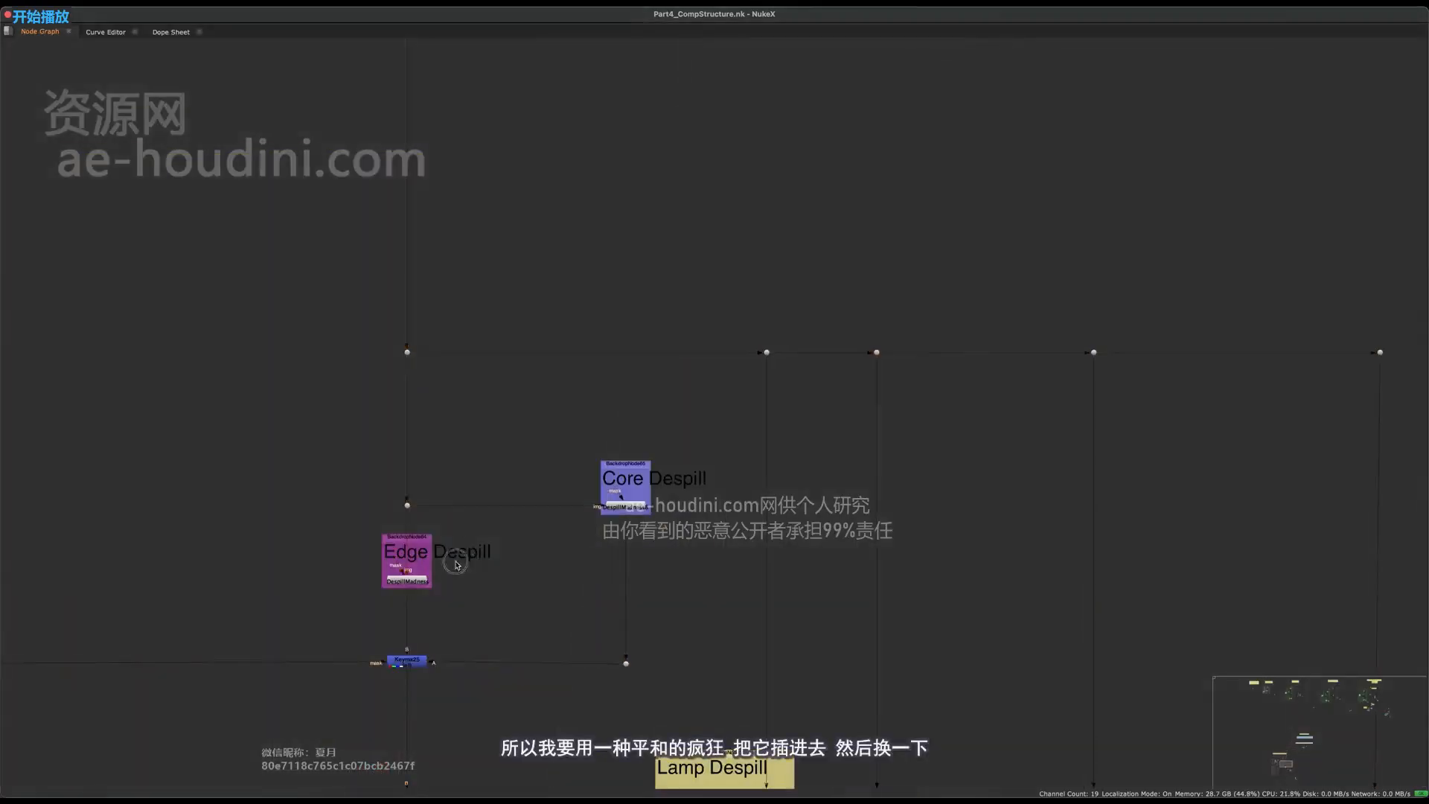
# Extend the horizontal row of dots with one more dot at its far end and hang a pasted DespillMadness node from it.
pyautogui.moveTo(671, 565); pyautogui.dragTo(459, 478, button='middle')
pyautogui.moveTo(1109, 389); pyautogui.dragTo(661, 469, button='middle')
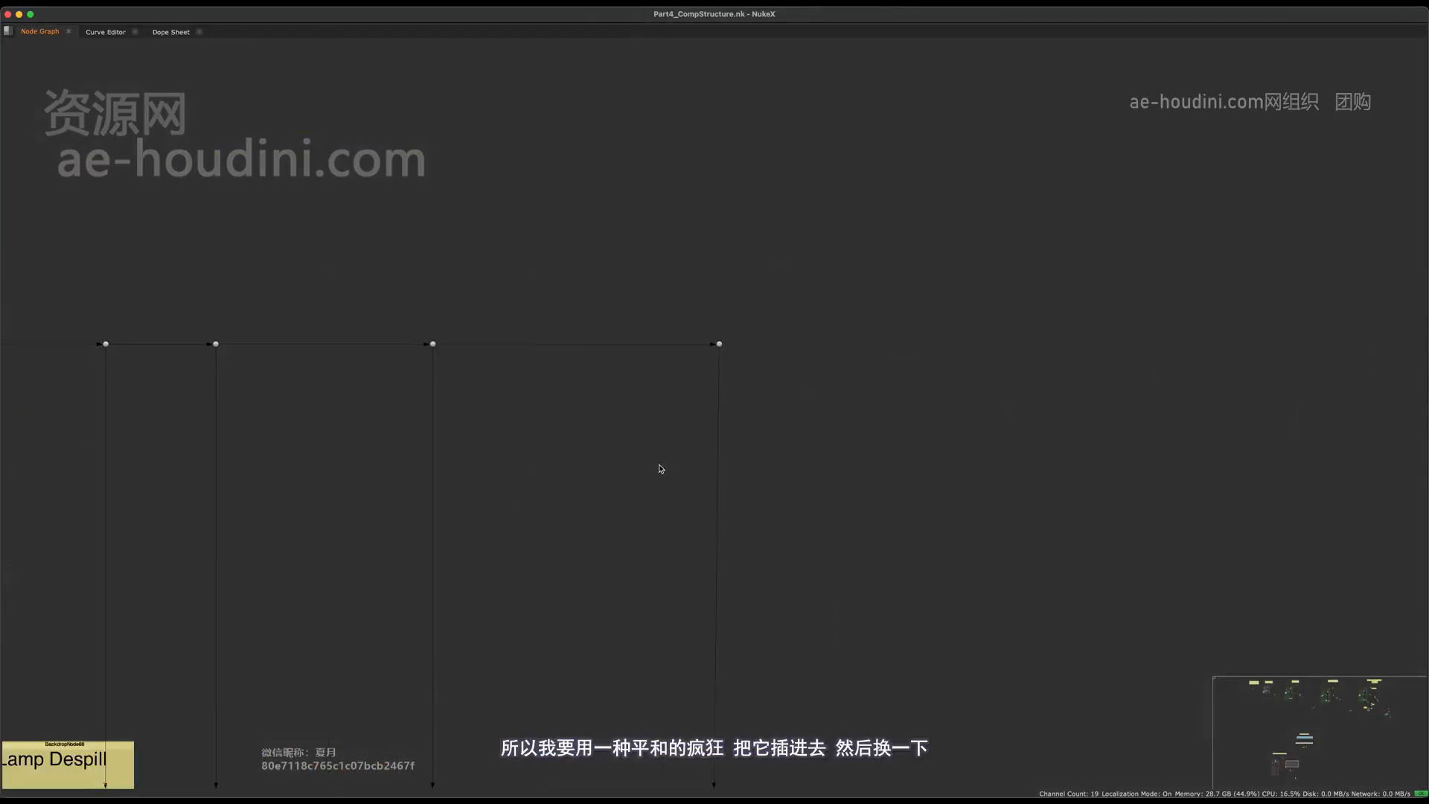
pyautogui.press('super+v')
pyautogui.moveTo(886, 361); pyautogui.dragTo(819, 419)
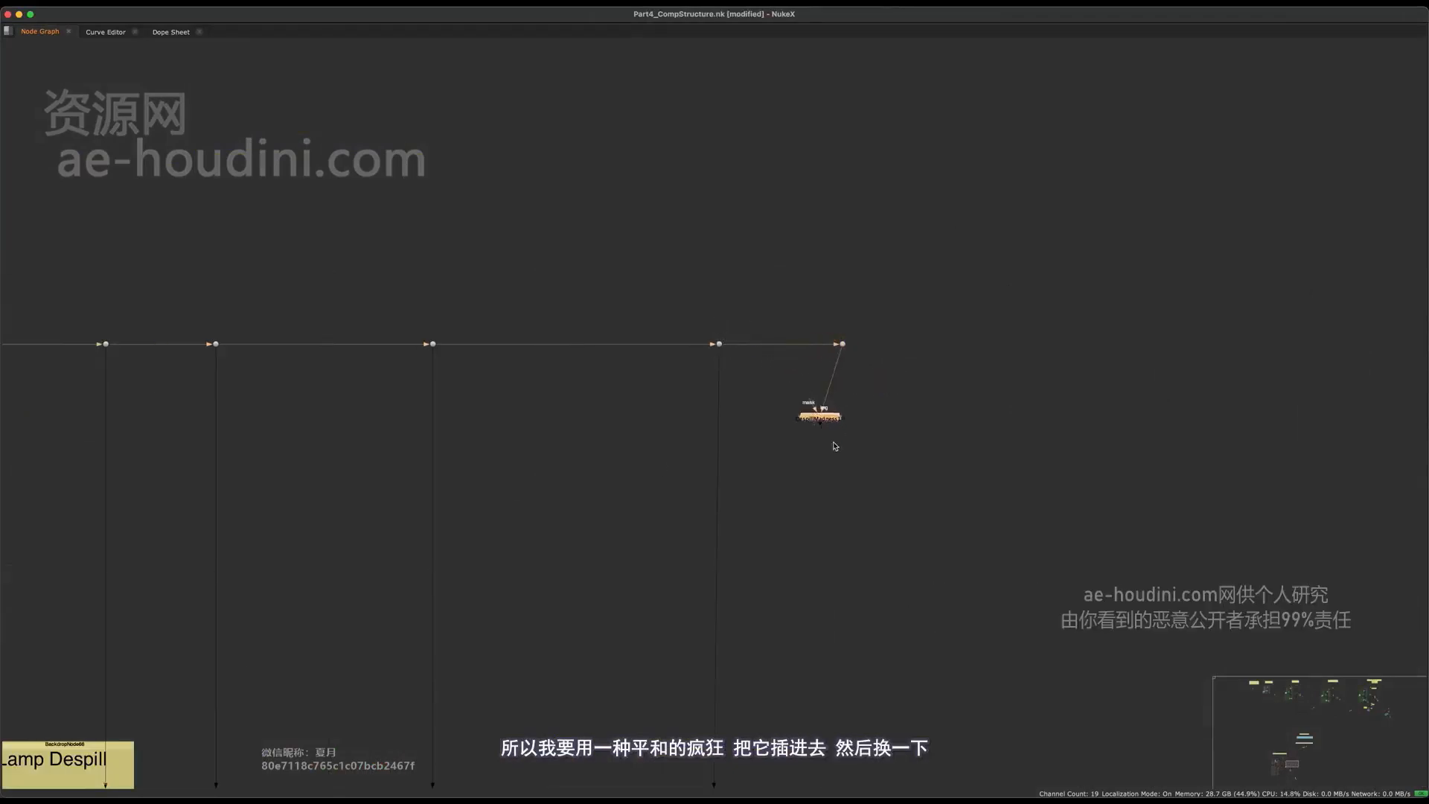
# Open the pasted DespillMadness node's properties and enable restore source luminance.
pyautogui.press('space')
pyautogui.scroll(4, 719, 591)
pyautogui.doubleClick(740, 587)
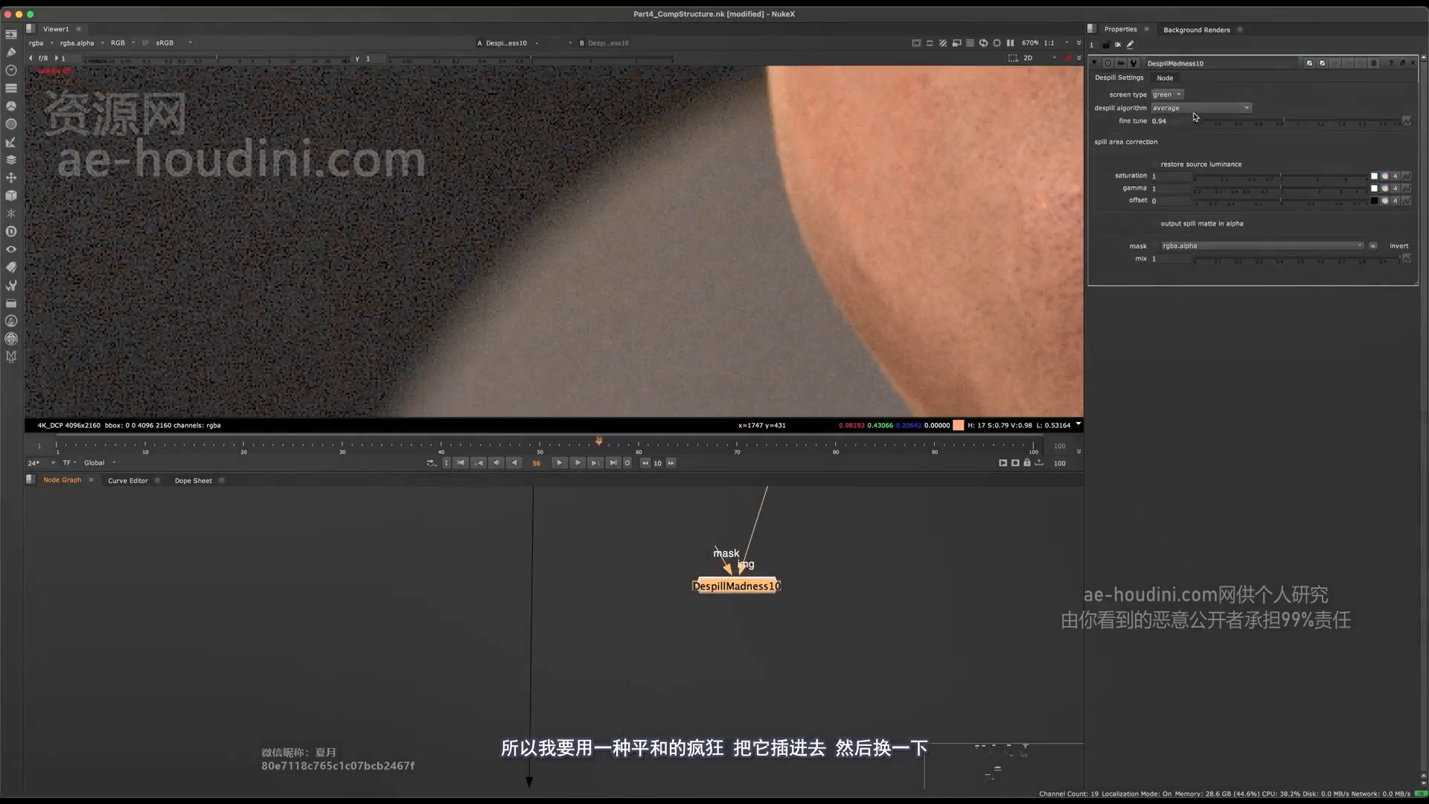
pyautogui.click(1169, 167)
pyautogui.scroll(-3, 646, 154)
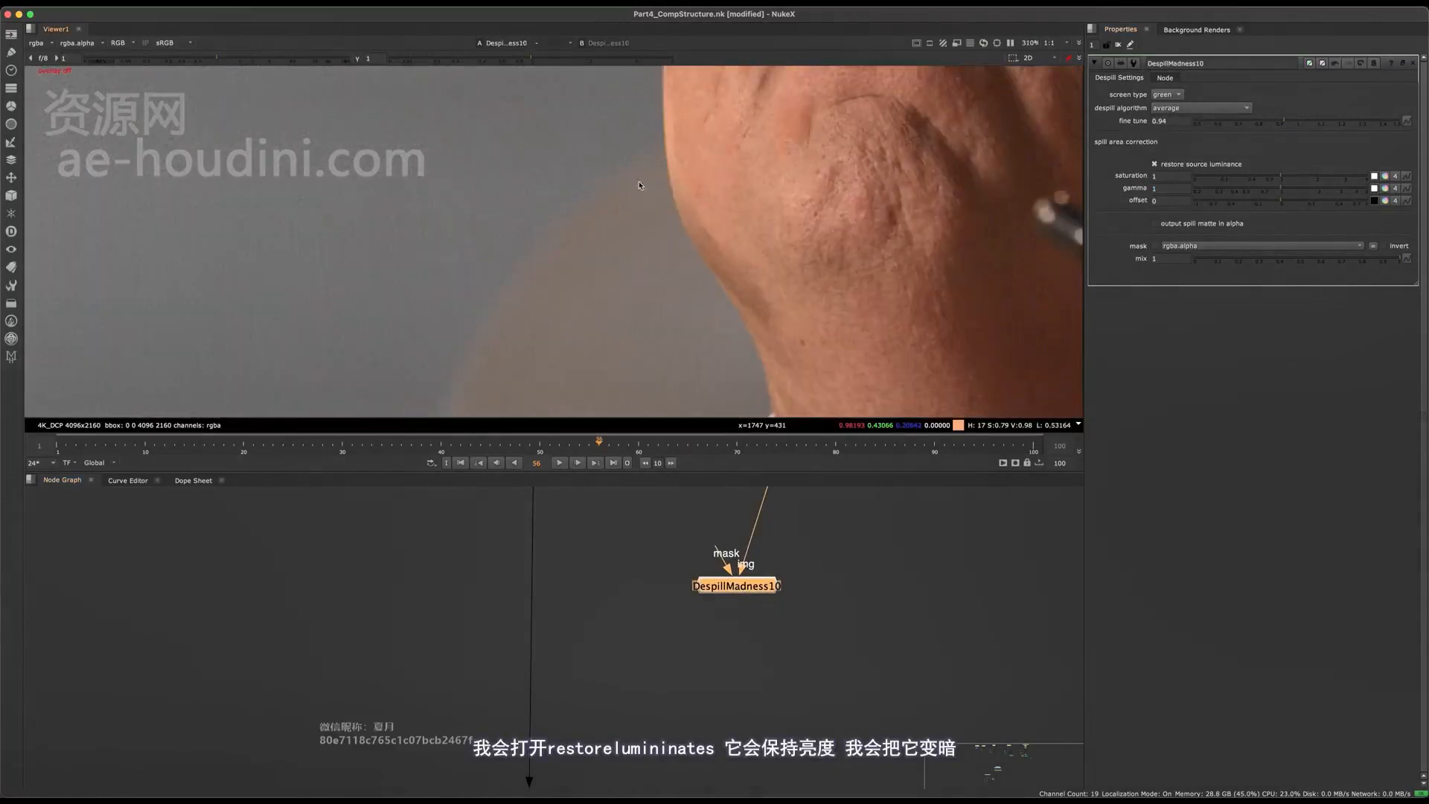
pyautogui.scroll(2, 646, 154)
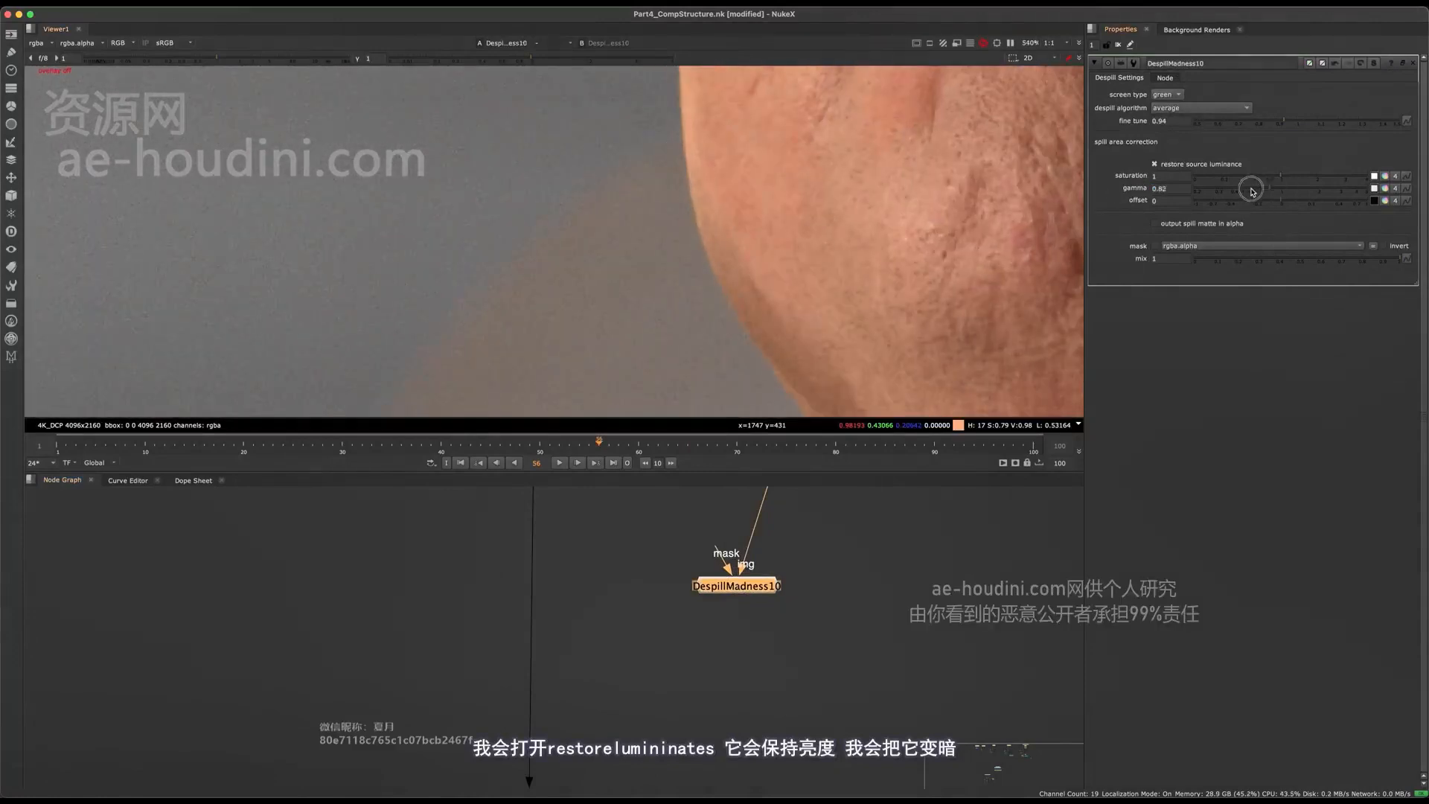
# Try lowering the spill area correction's gamma and offset on the DespillMadness node.
pyautogui.click(1208, 192)
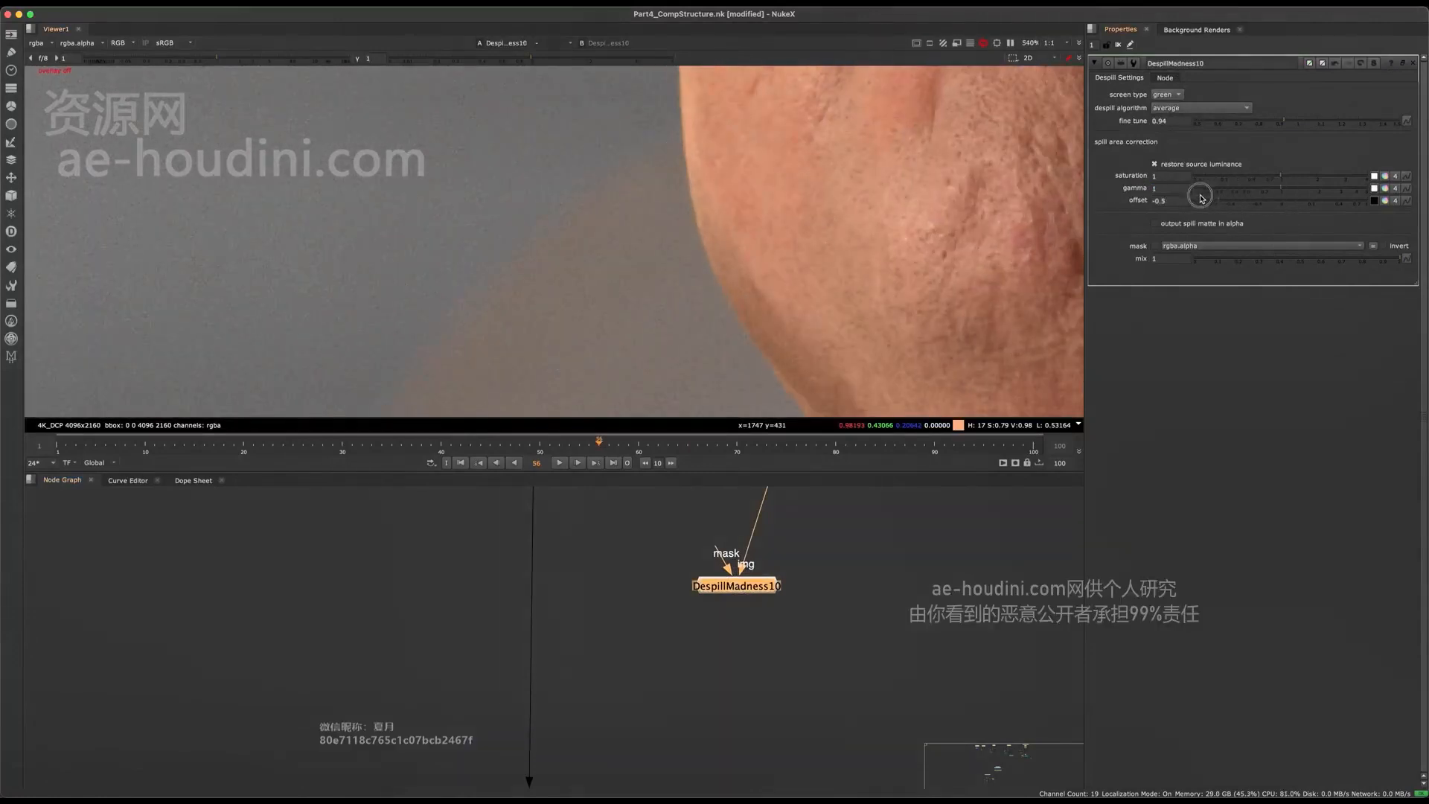
pyautogui.moveTo(1202, 199); pyautogui.dragTo(1319, 204)
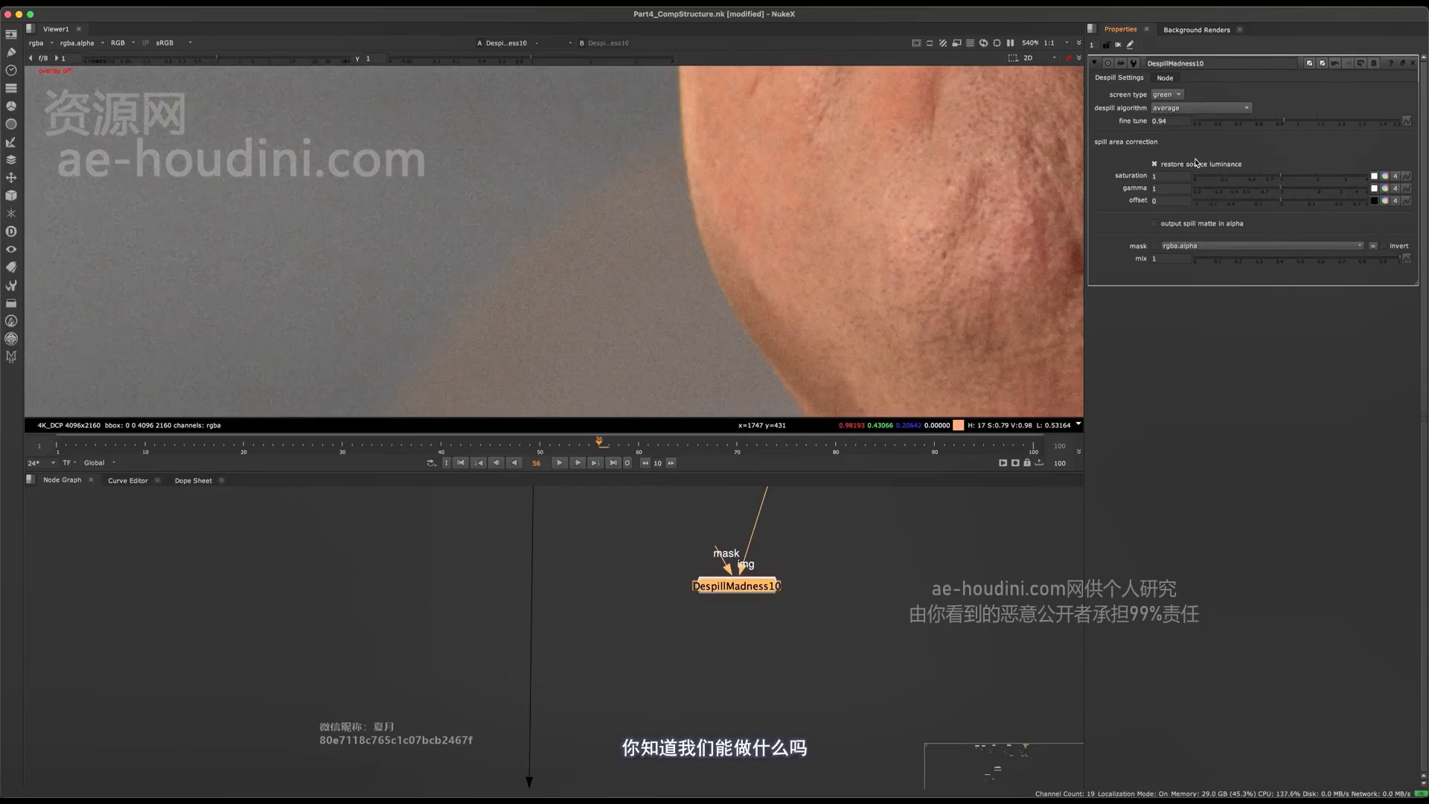
# Align the DespillMadness node vertically beneath the dot that feeds it.
pyautogui.moveTo(794, 585); pyautogui.dragTo(609, 644, button='middle')
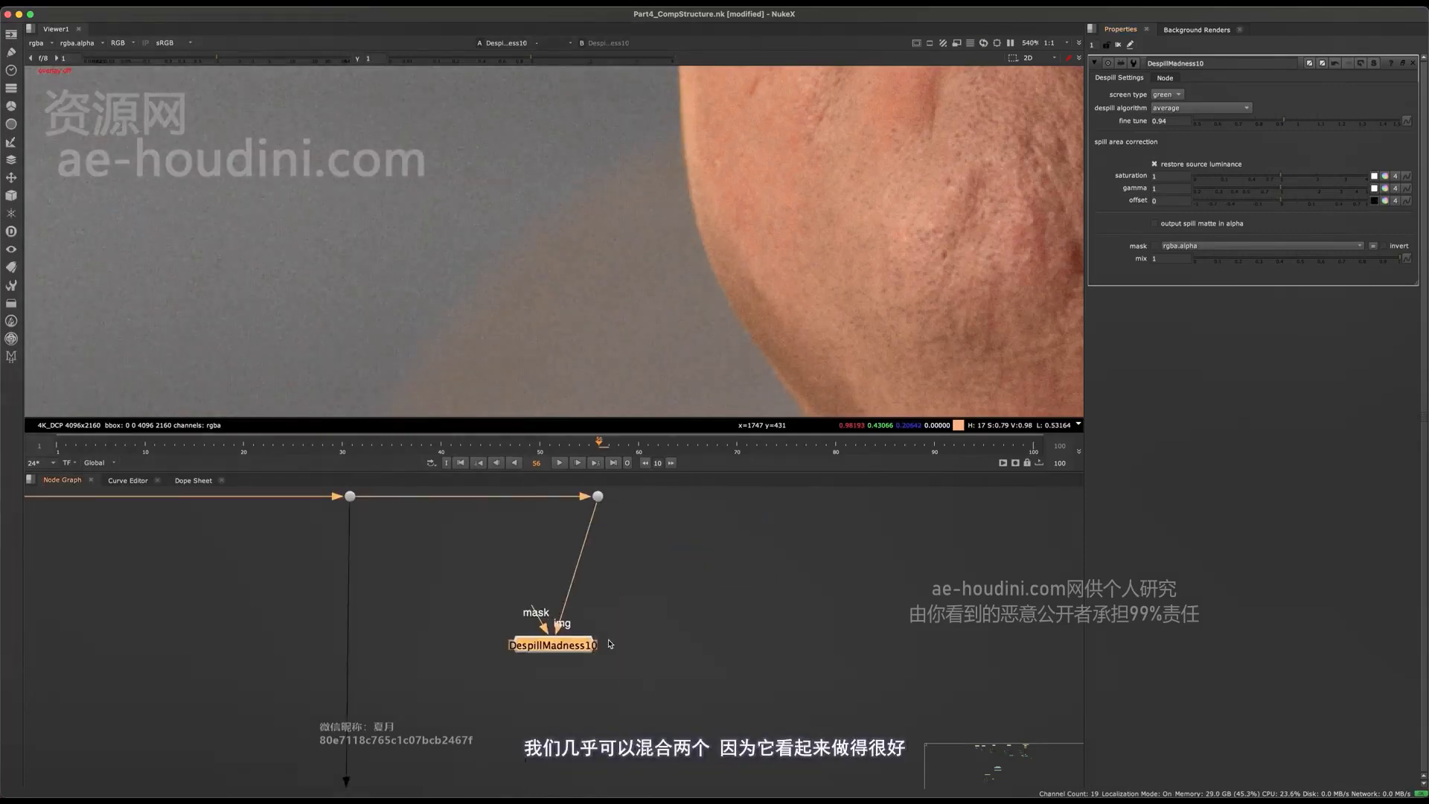
pyautogui.moveTo(579, 645); pyautogui.dragTo(624, 679)
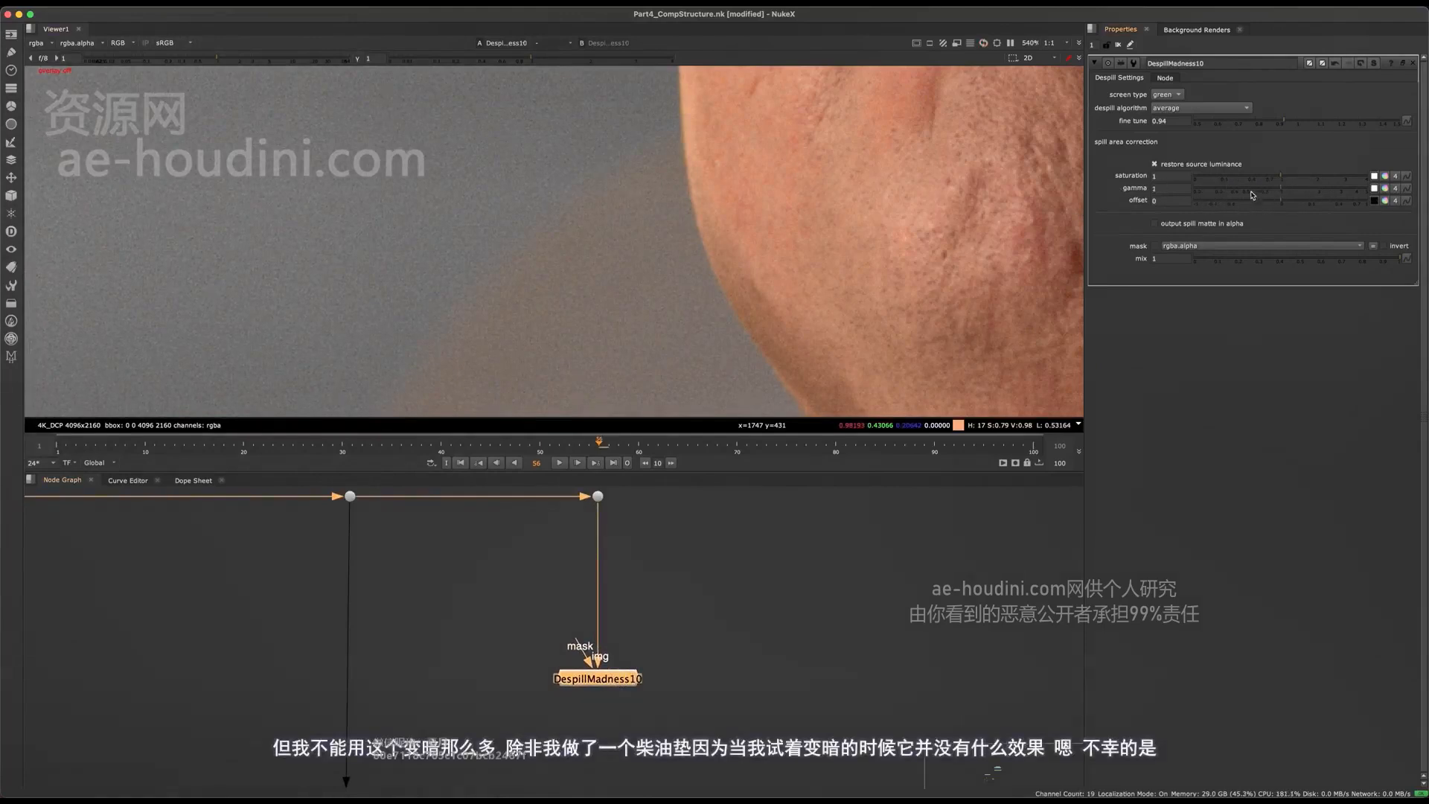
# Try darkening the despilled area with gamma 0.2 and offset -1, checking the arm's edge up close.
pyautogui.keyDown('super'); pyautogui.click(1207, 193); pyautogui.keyUp('super')
pyautogui.moveTo(1207, 201); pyautogui.dragTo(1197, 202)
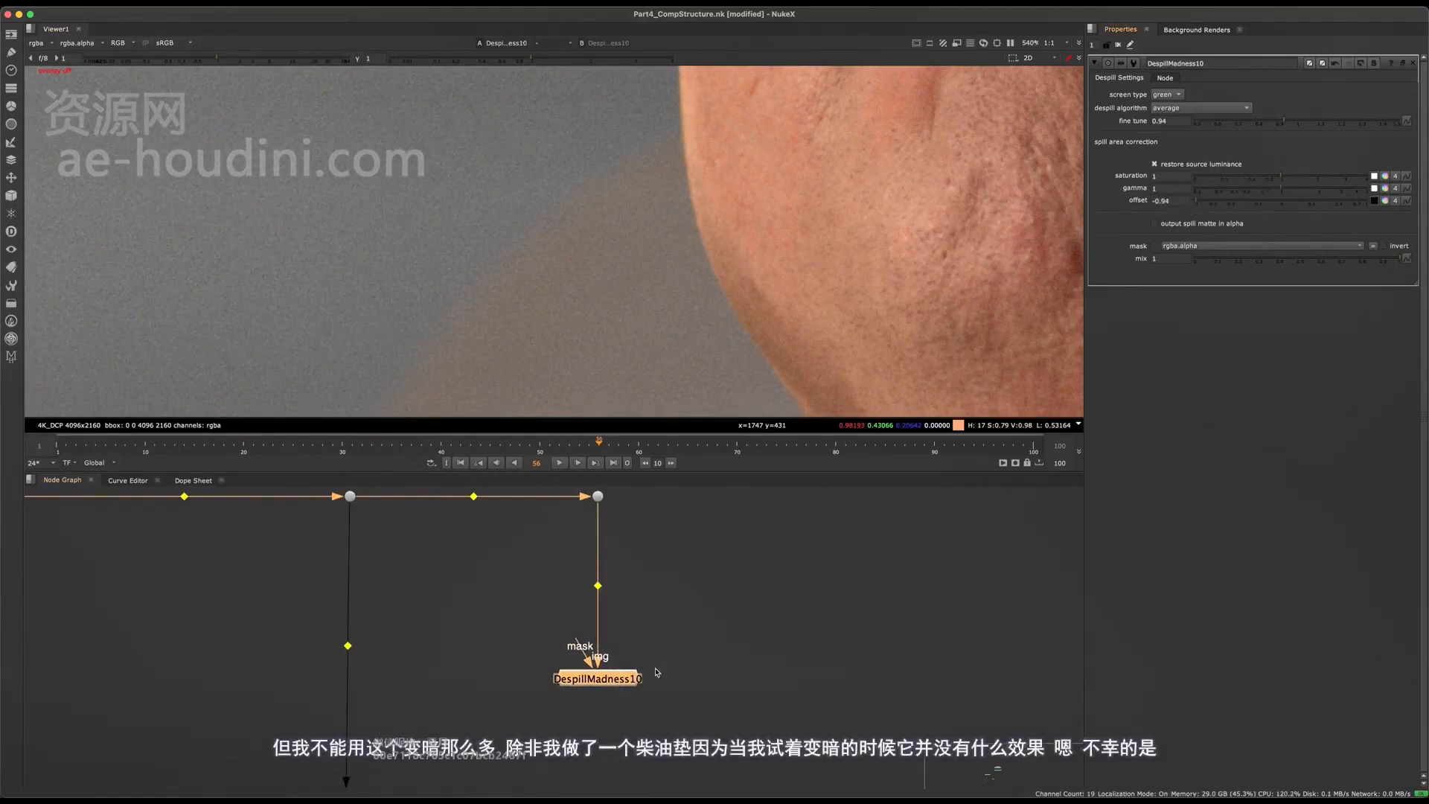
pyautogui.moveTo(620, 680); pyautogui.dragTo(616, 703)
pyautogui.moveTo(1244, 194); pyautogui.dragTo(1129, 209)
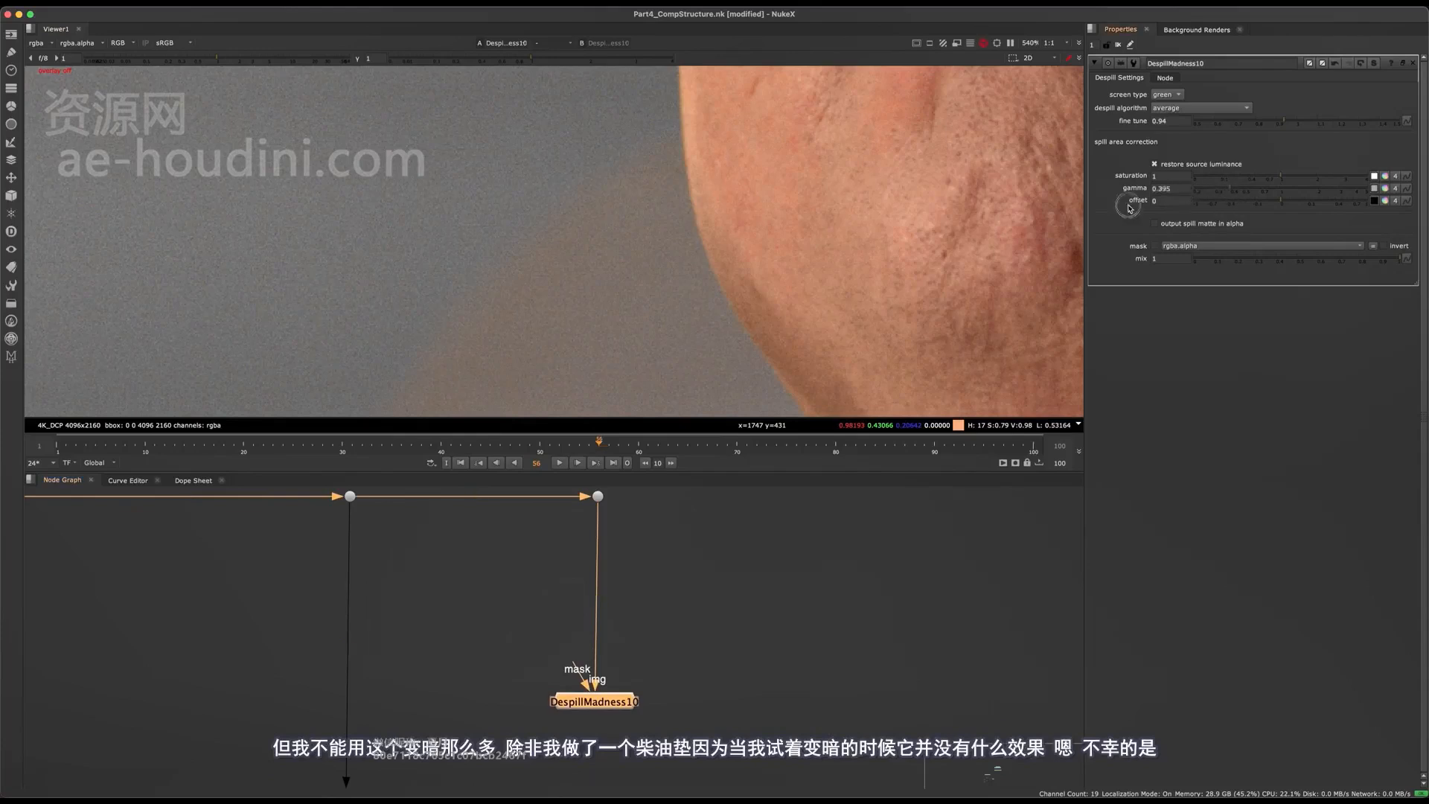
pyautogui.scroll(-8, 729, 331)
pyautogui.scroll(10, 729, 336)
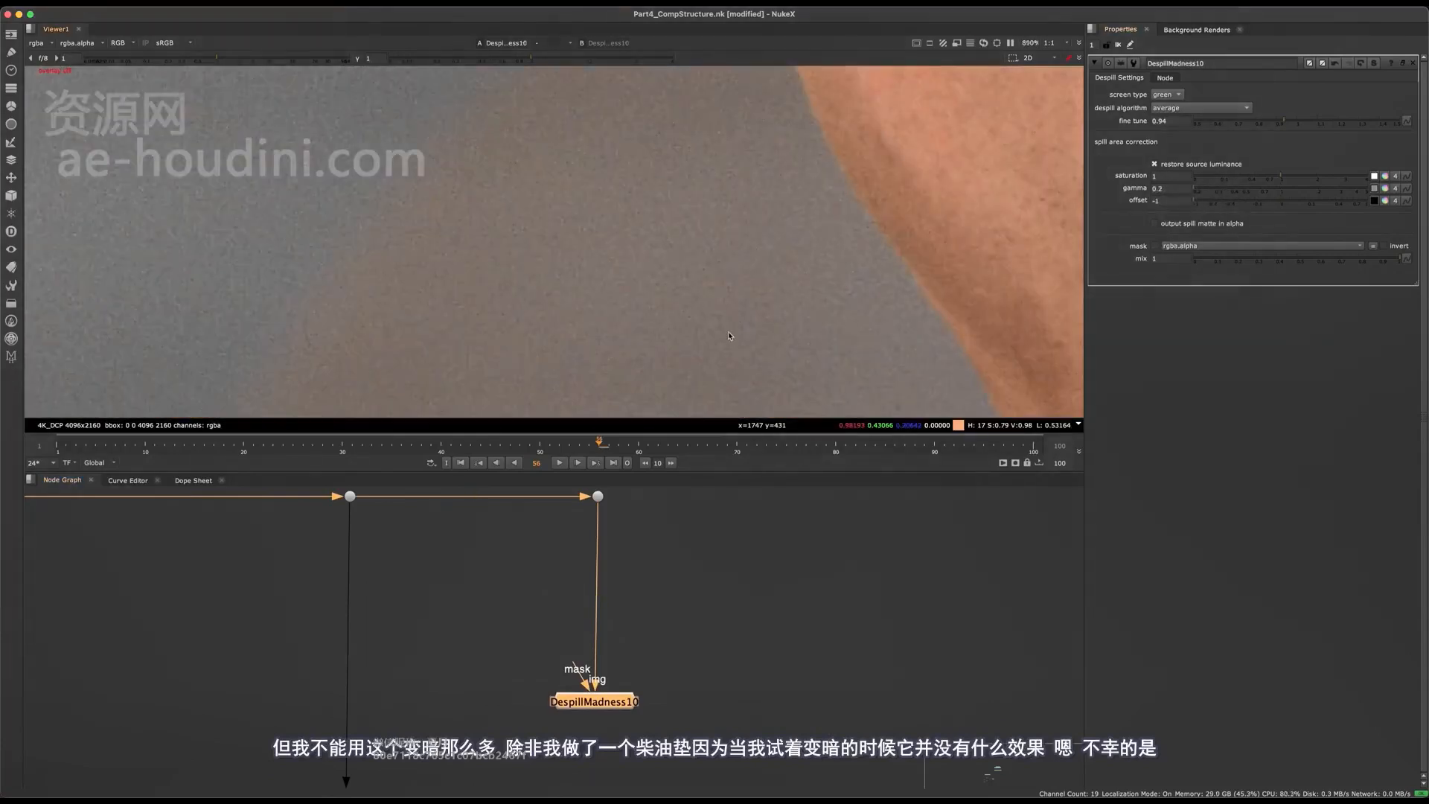
pyautogui.scroll(-6, 709, 541)
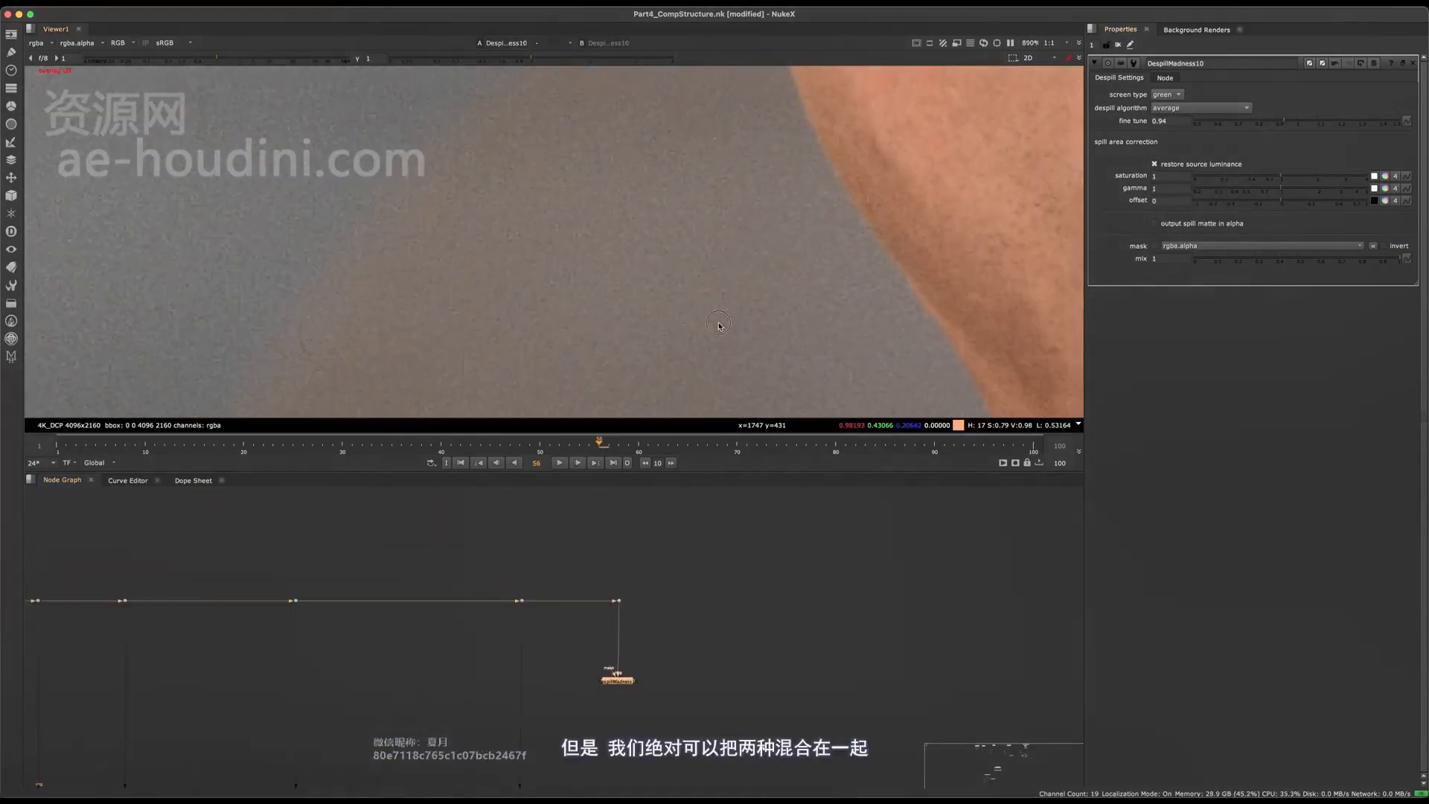
# Paste a second DespillMadness node beside the first and connect its img input to the same dot.
pyautogui.scroll(-5, 745, 295)
pyautogui.scroll(3, 745, 295)
pyautogui.scroll(4, 575, 681)
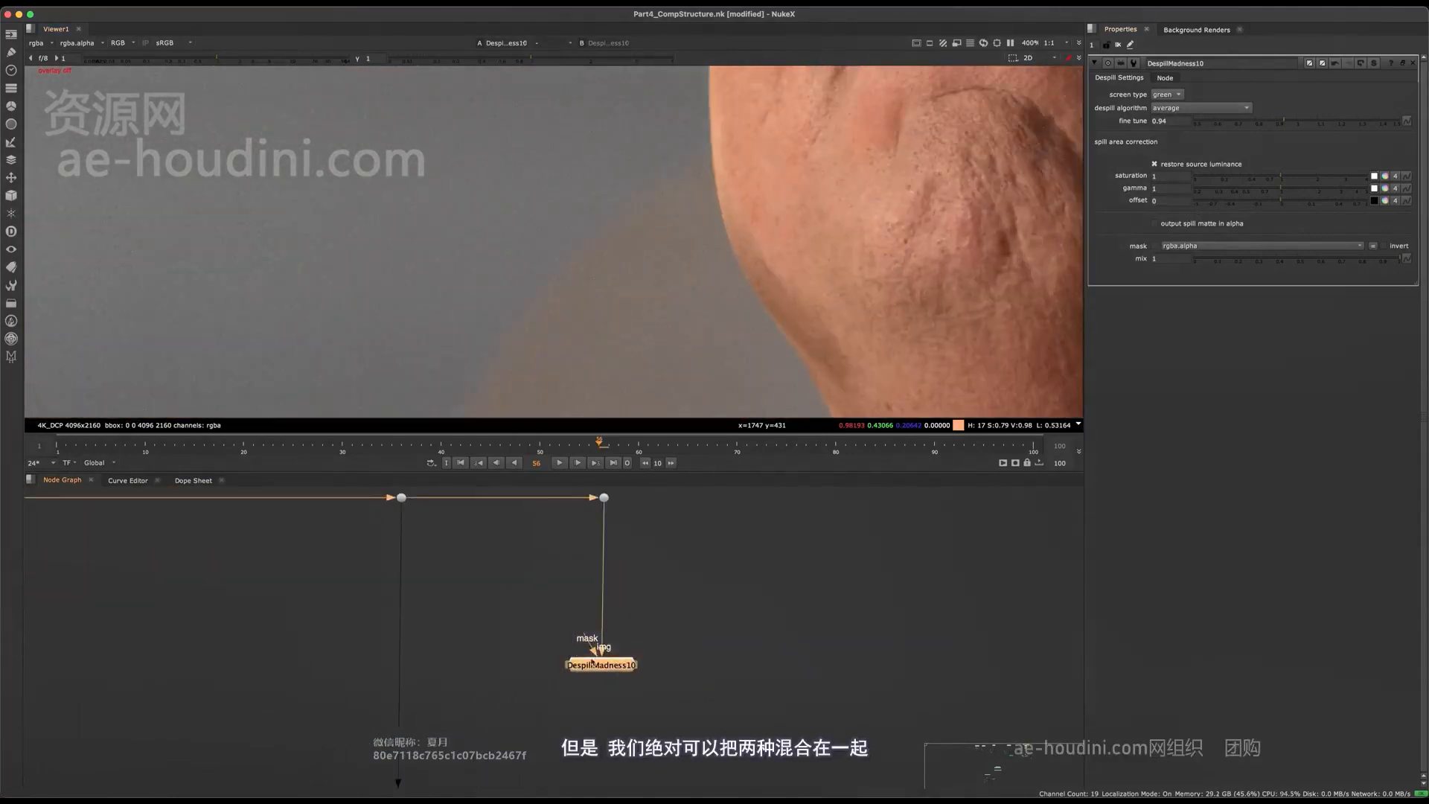
pyautogui.moveTo(575, 685); pyautogui.dragTo(463, 710, button='middle')
pyautogui.hotkey('ctrl', 'v')
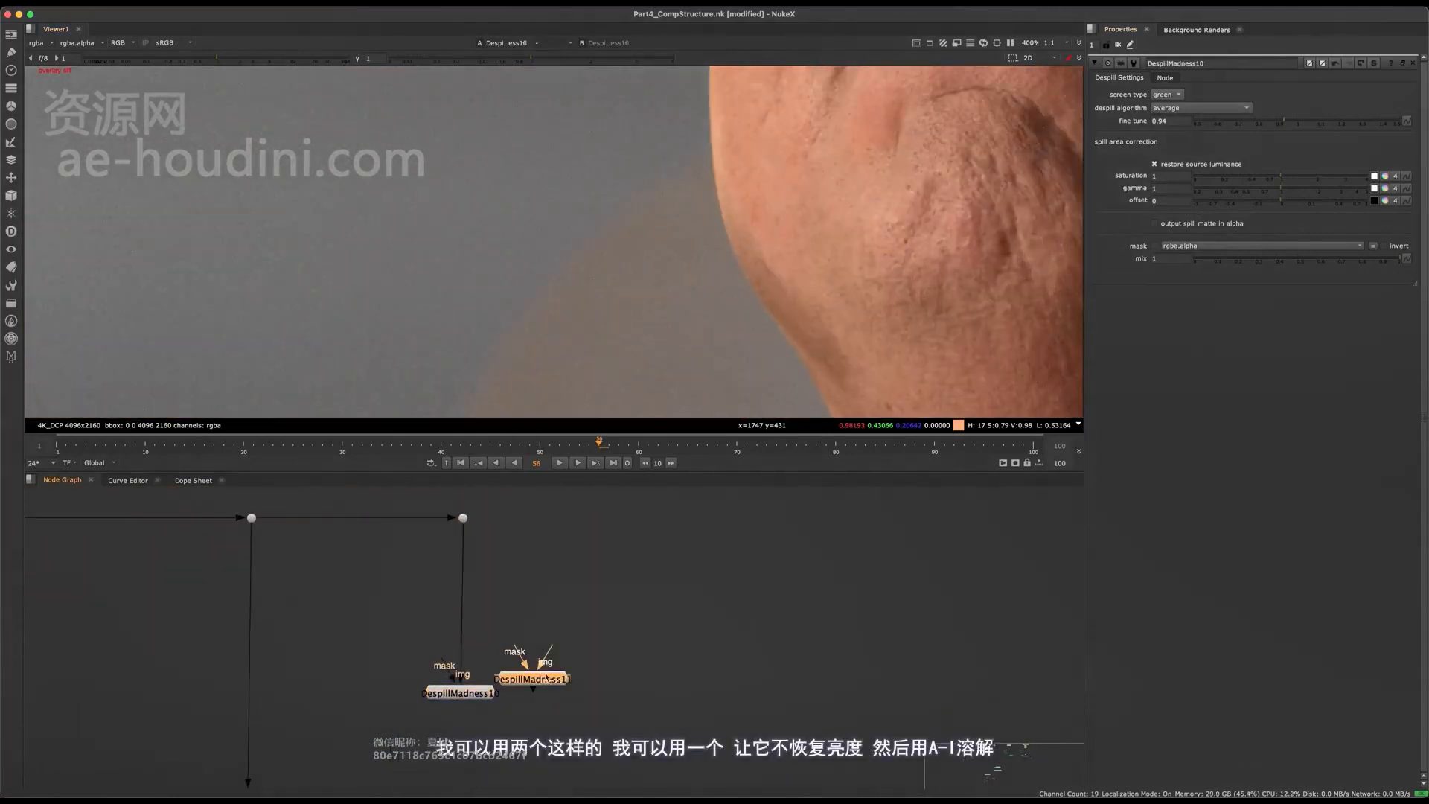
pyautogui.moveTo(476, 543); pyautogui.dragTo(464, 520)
pyautogui.moveTo(537, 681); pyautogui.dragTo(563, 688)
# View the second DespillMadness node's output and turn off its restore source luminance option.
pyautogui.press('1')
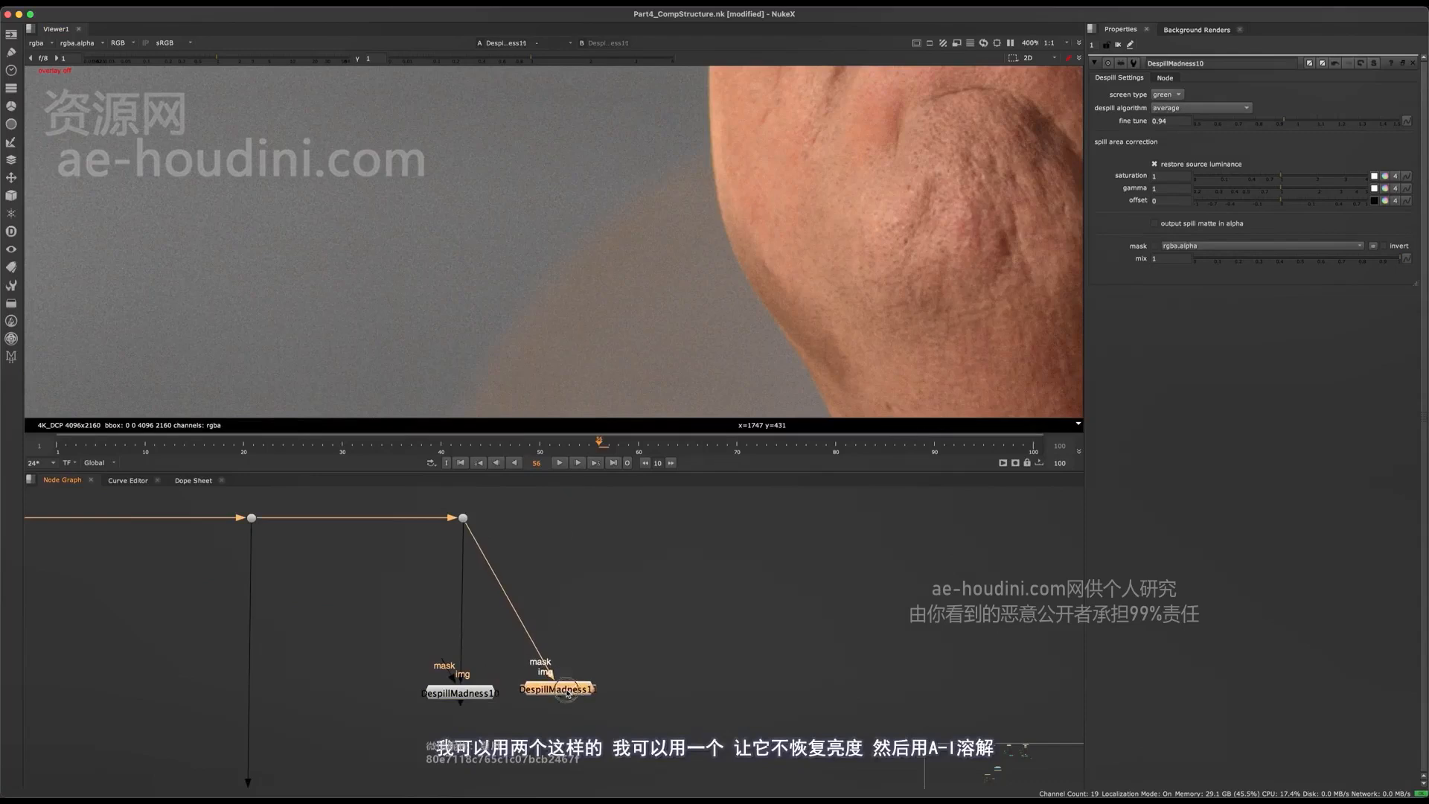
pyautogui.doubleClick(563, 688)
pyautogui.click(1154, 163)
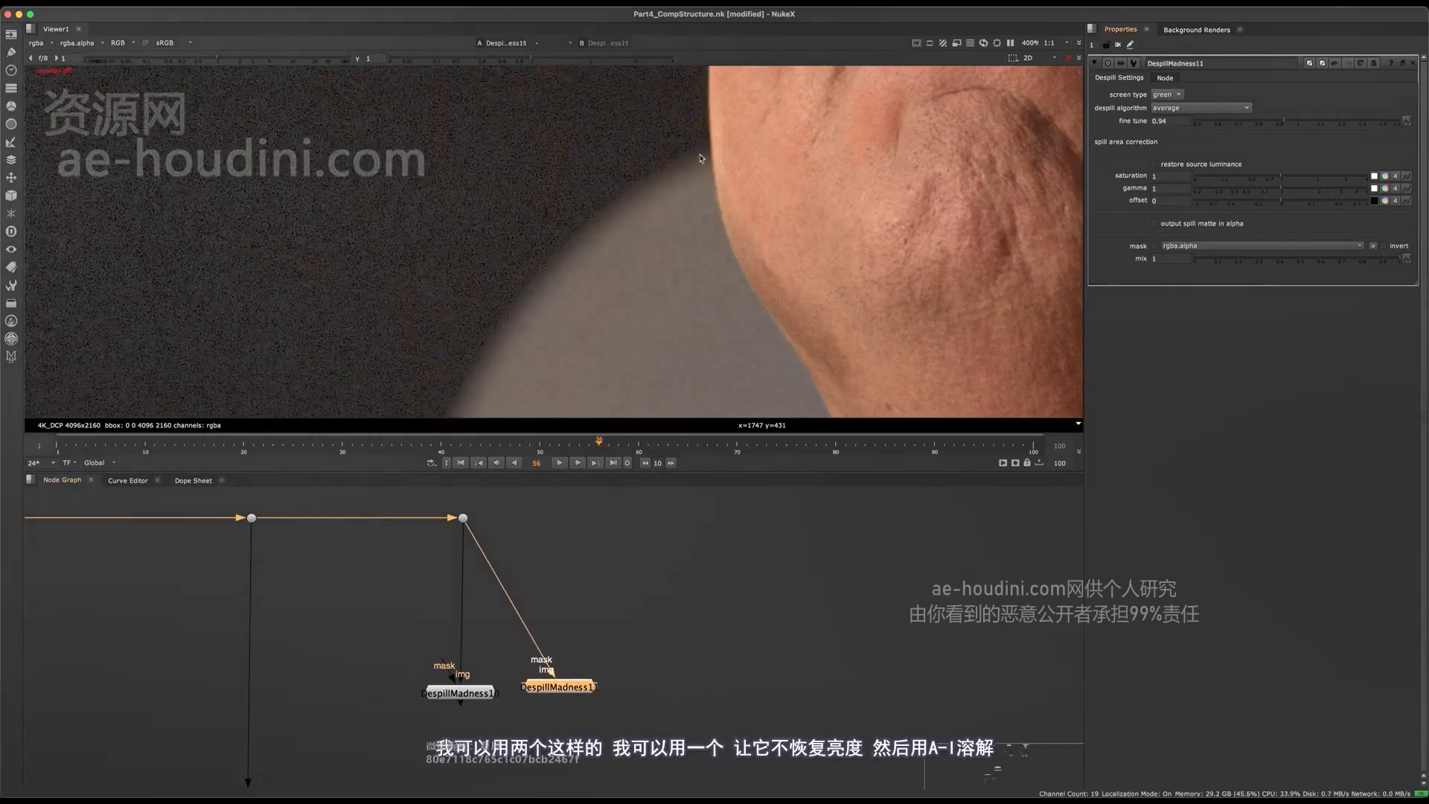
# Add a Dissolve node below the despills, connecting input 1 to the first DespillMadness and input 0 to the second.
pyautogui.scroll(5, 506, 782)
pyautogui.click(462, 647)
pyautogui.press('Tab')
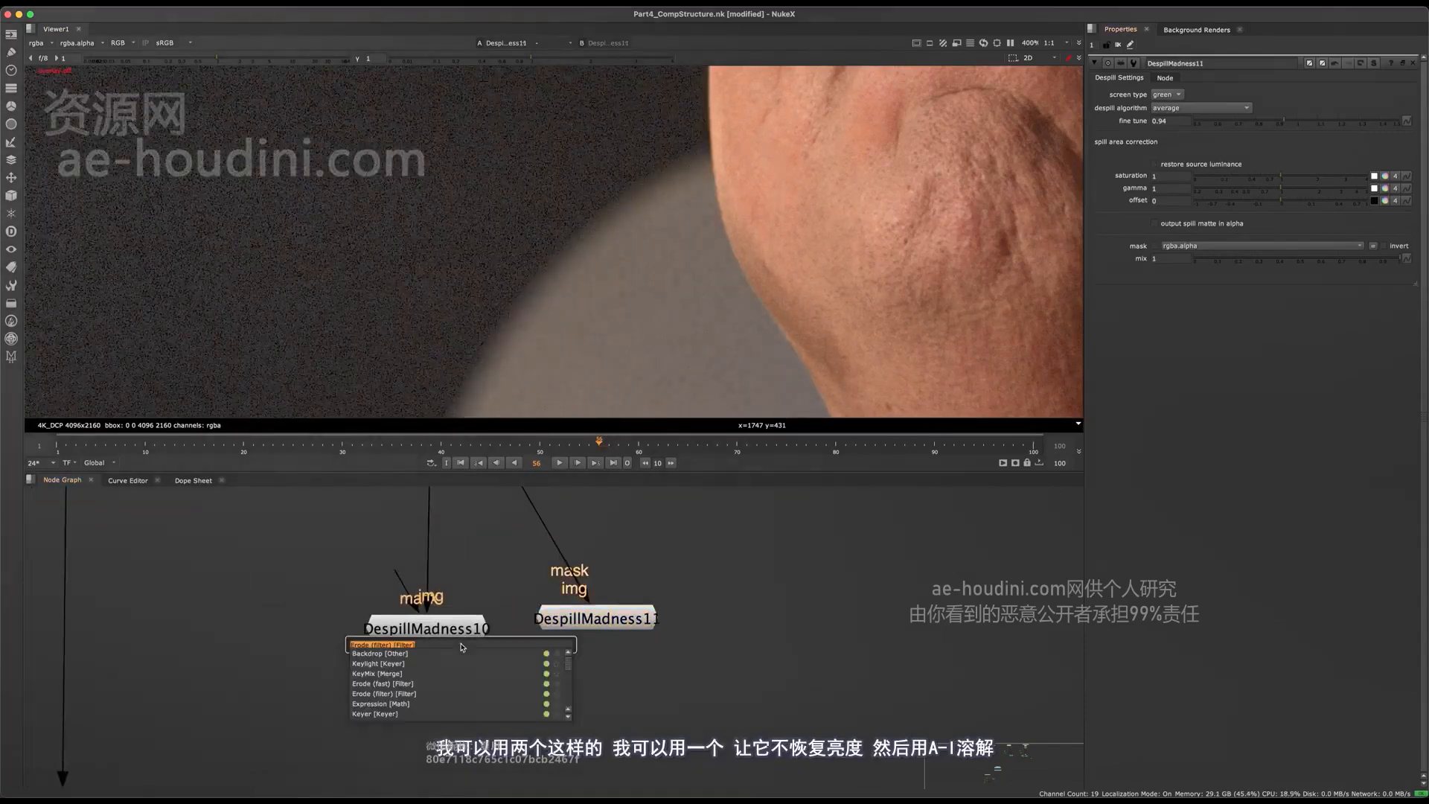
pyautogui.write('dissolve')
pyautogui.press('Return')
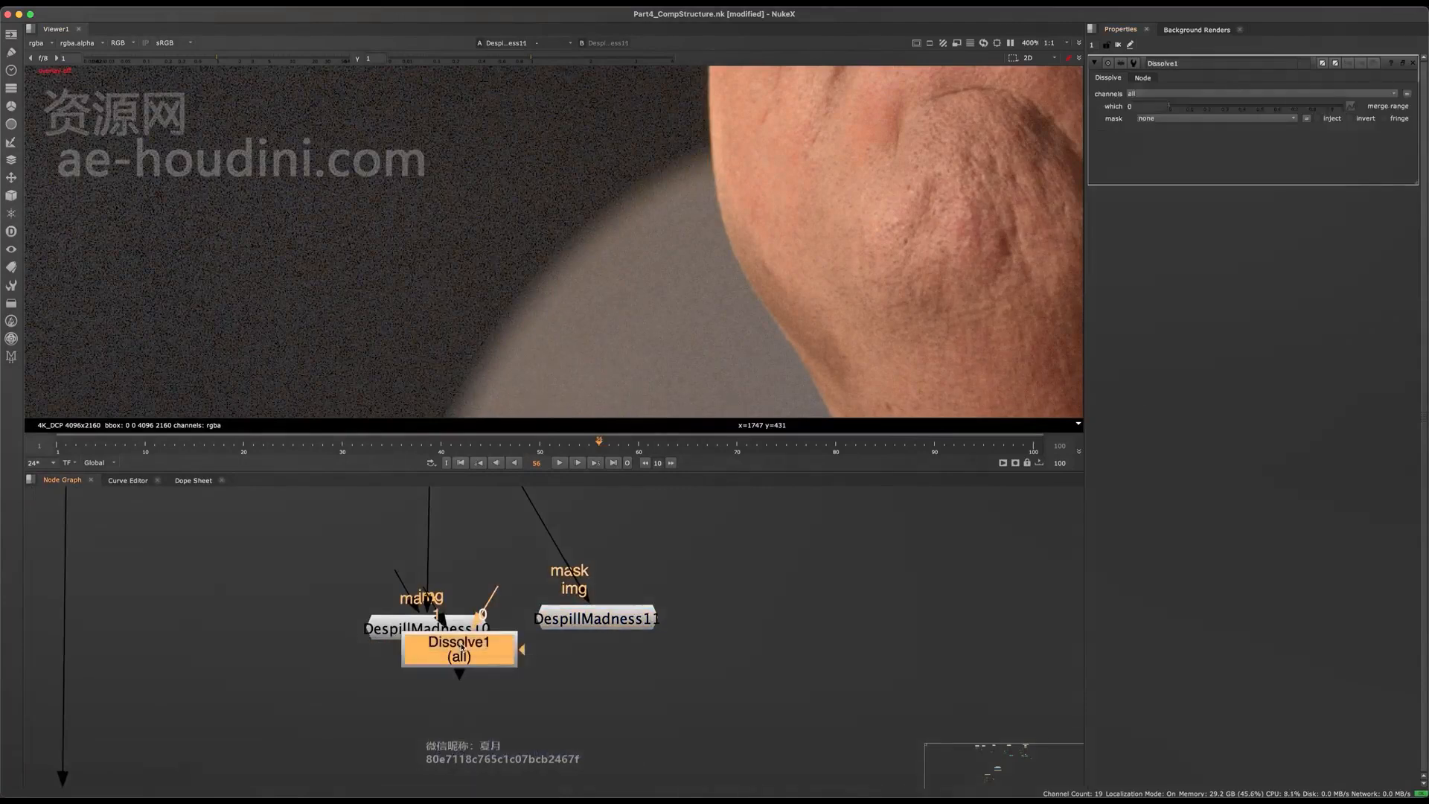
pyautogui.moveTo(462, 648); pyautogui.dragTo(469, 756)
pyautogui.moveTo(435, 707); pyautogui.dragTo(428, 645)
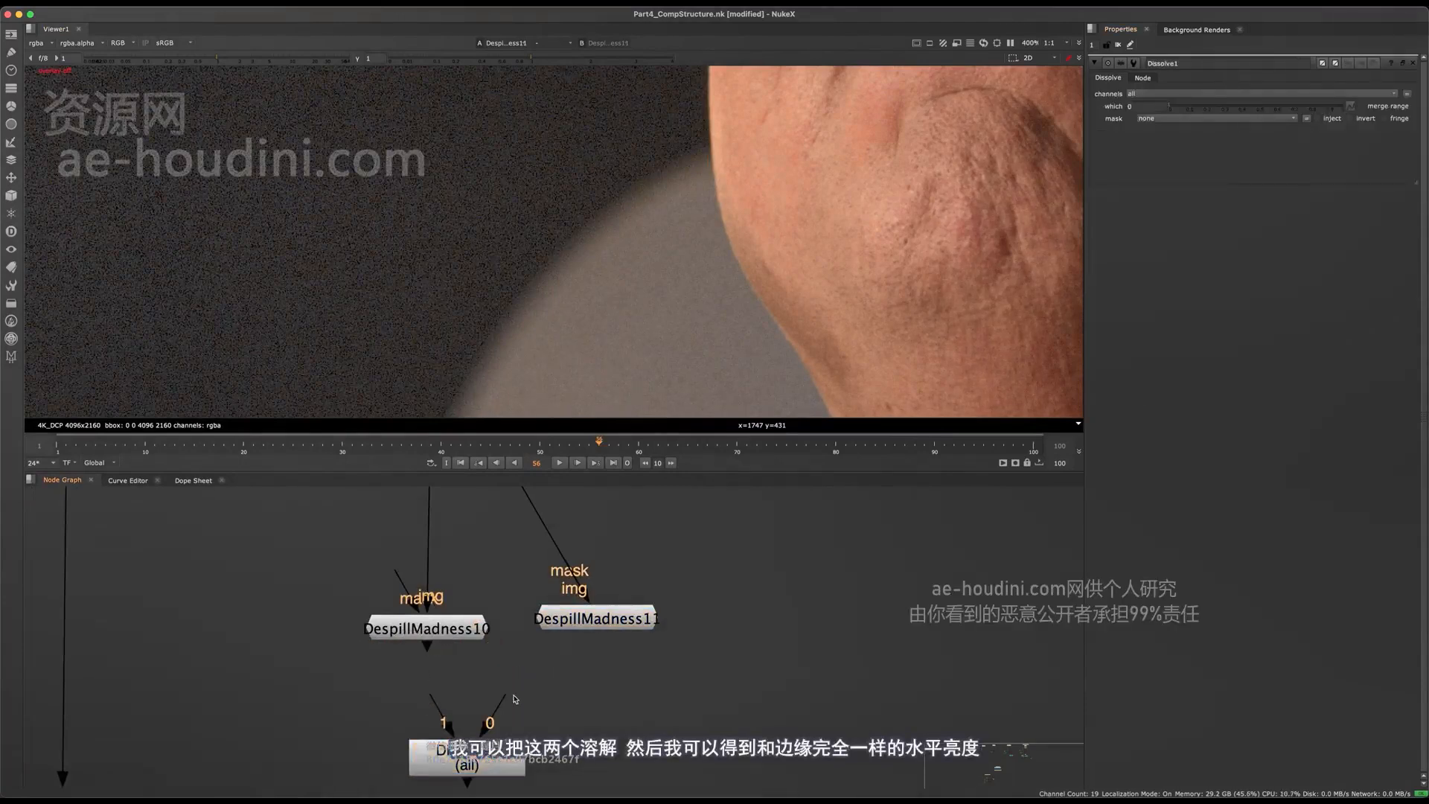
pyautogui.moveTo(510, 697); pyautogui.dragTo(560, 627)
pyautogui.moveTo(482, 762); pyautogui.dragTo(489, 759)
# View the Dissolve node's output and set its which value to 0.73.
pyautogui.press('1')
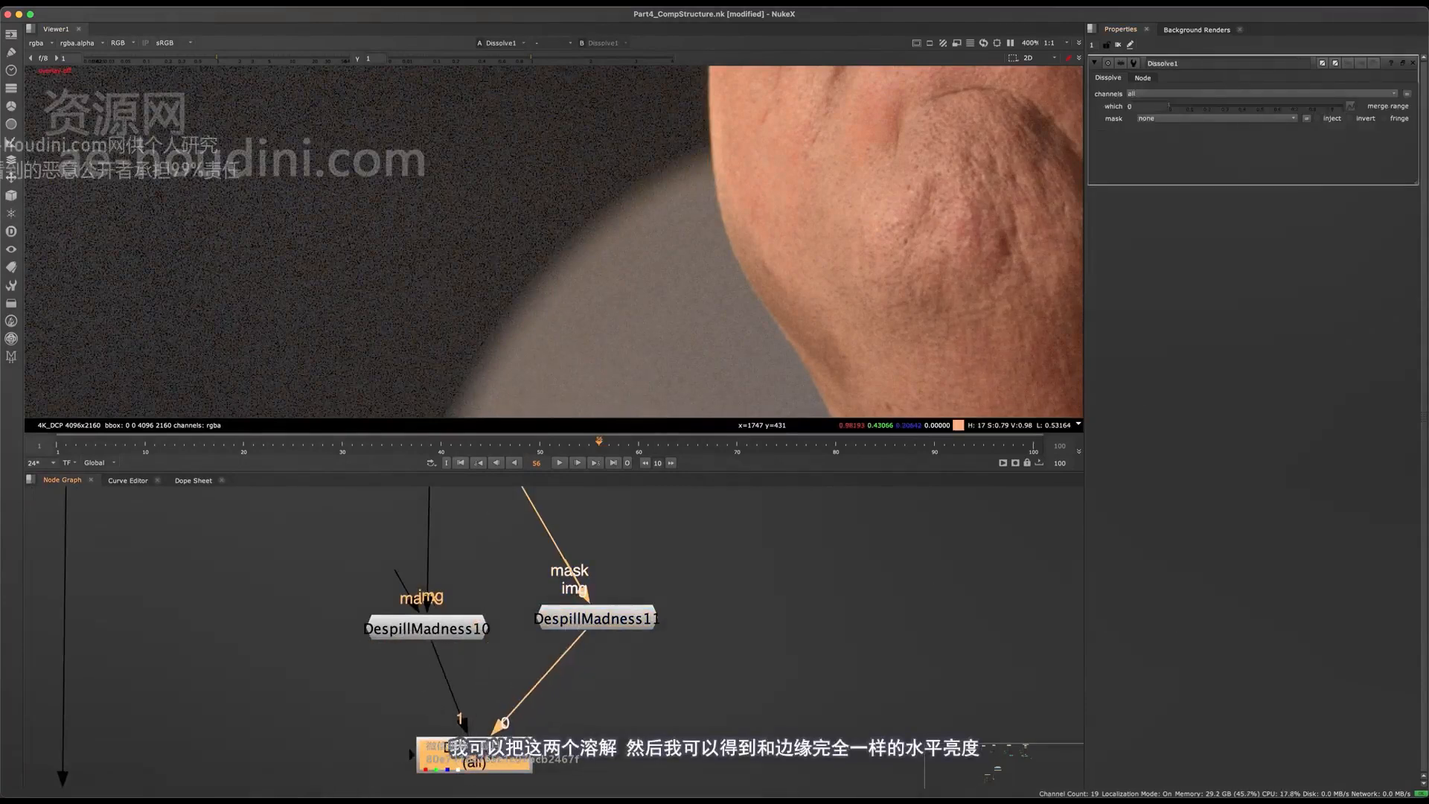
pyautogui.moveTo(1213, 108); pyautogui.dragTo(1302, 108)
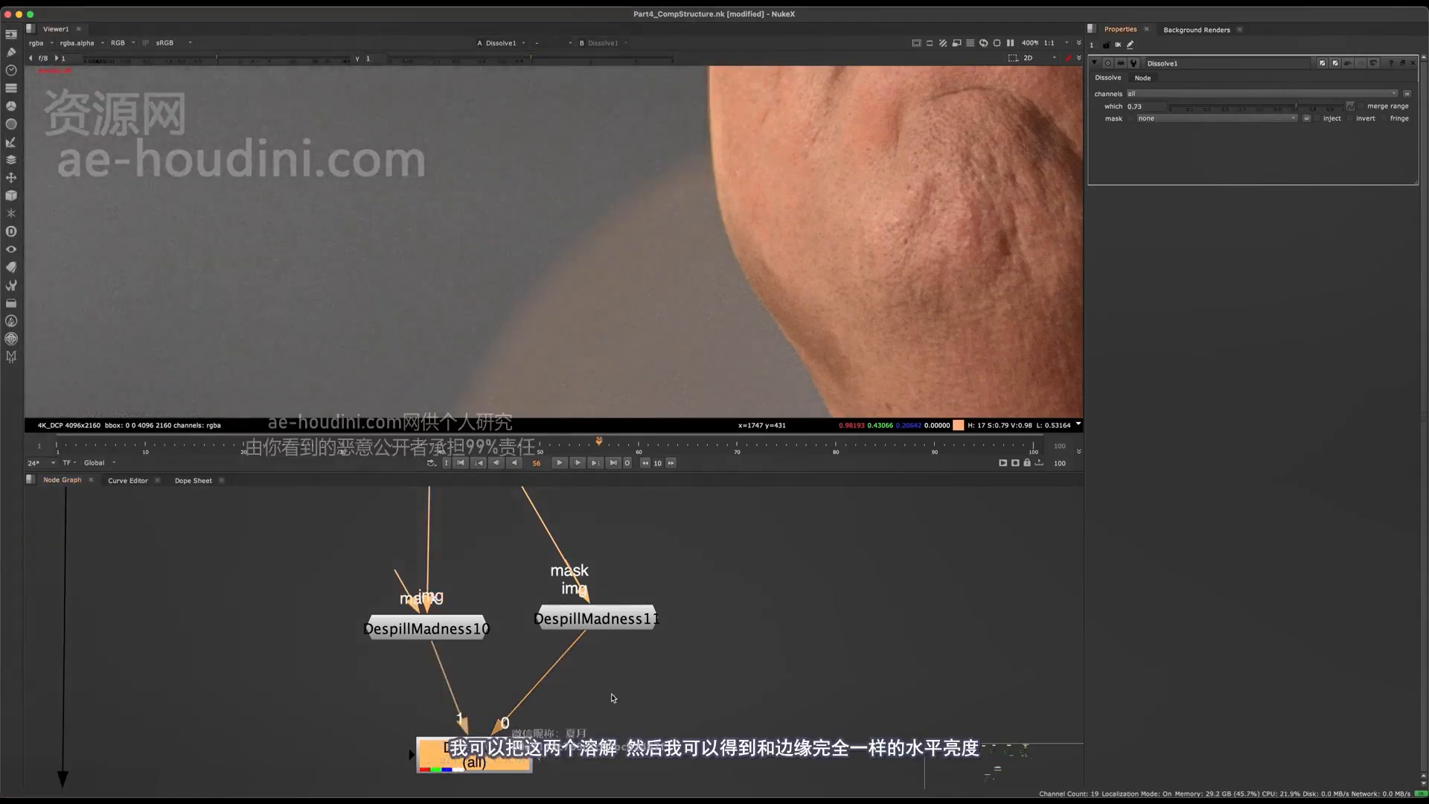
# Insert a dot between the row's last dot and the two DespillMadness nodes, placing it just above them.
pyautogui.scroll(-10, 613, 698)
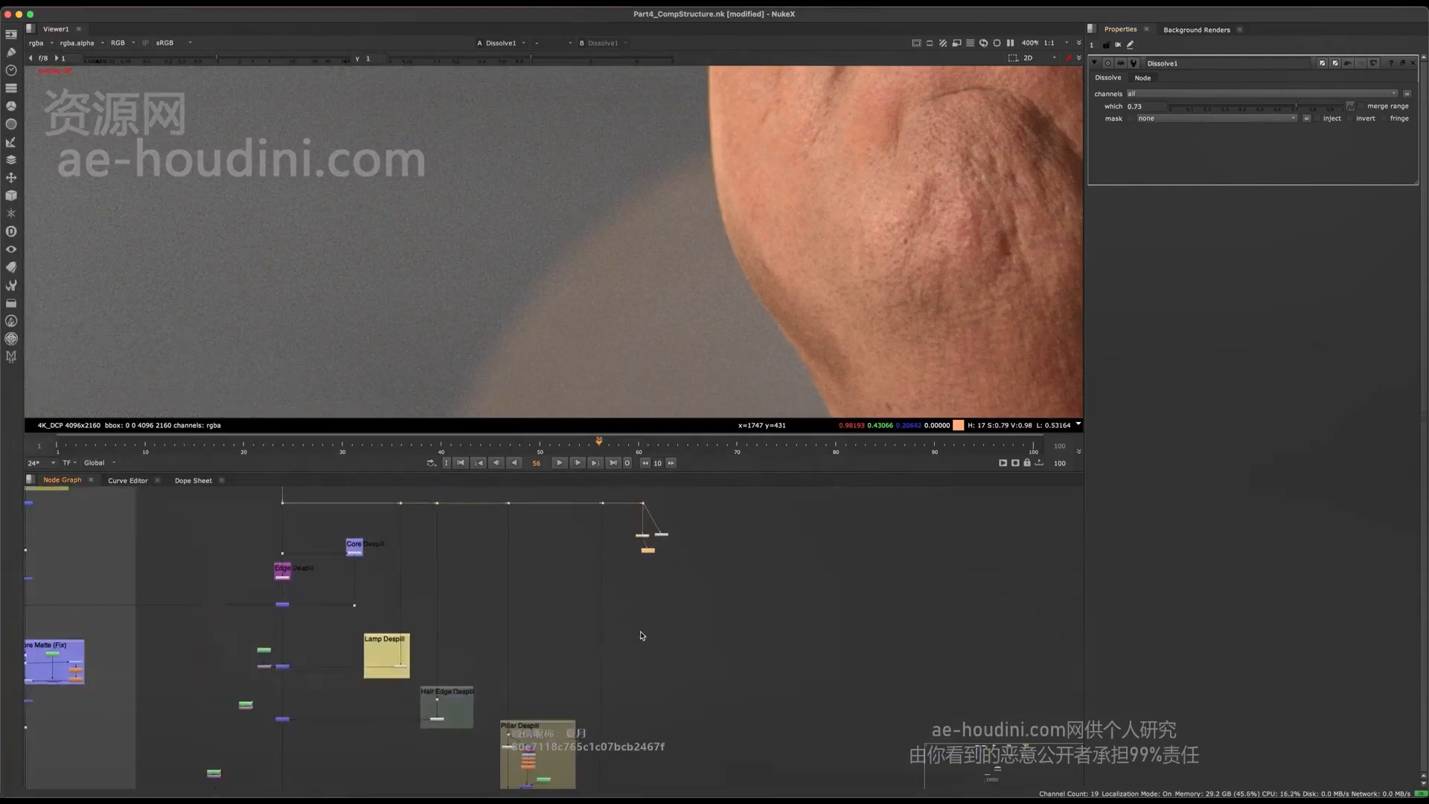
pyautogui.press('space')
pyautogui.scroll(10, 625, 494)
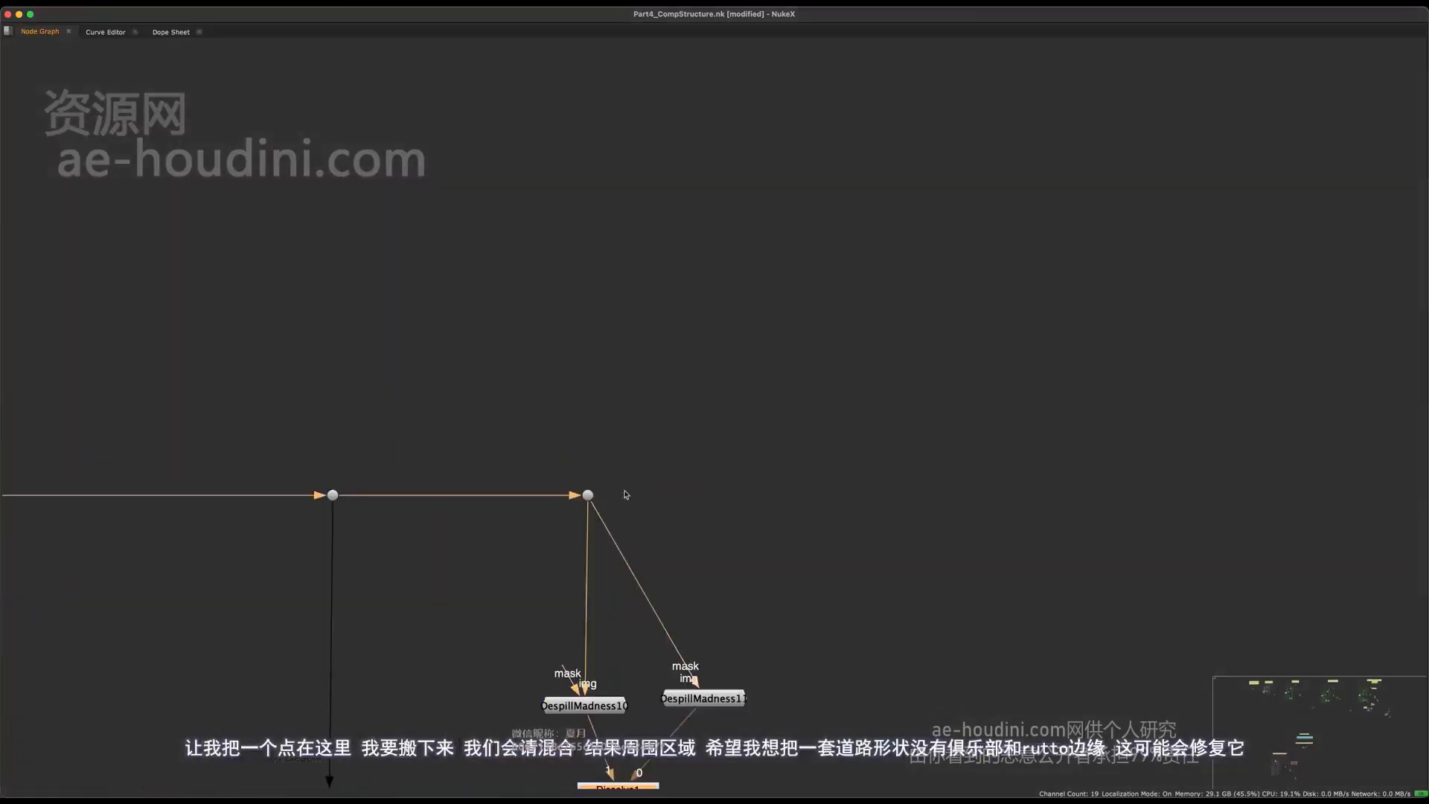
pyautogui.click(590, 496)
pyautogui.moveTo(596, 495); pyautogui.dragTo(634, 362, button='middle')
pyautogui.press('.')
pyautogui.moveTo(627, 385); pyautogui.dragTo(627, 501)
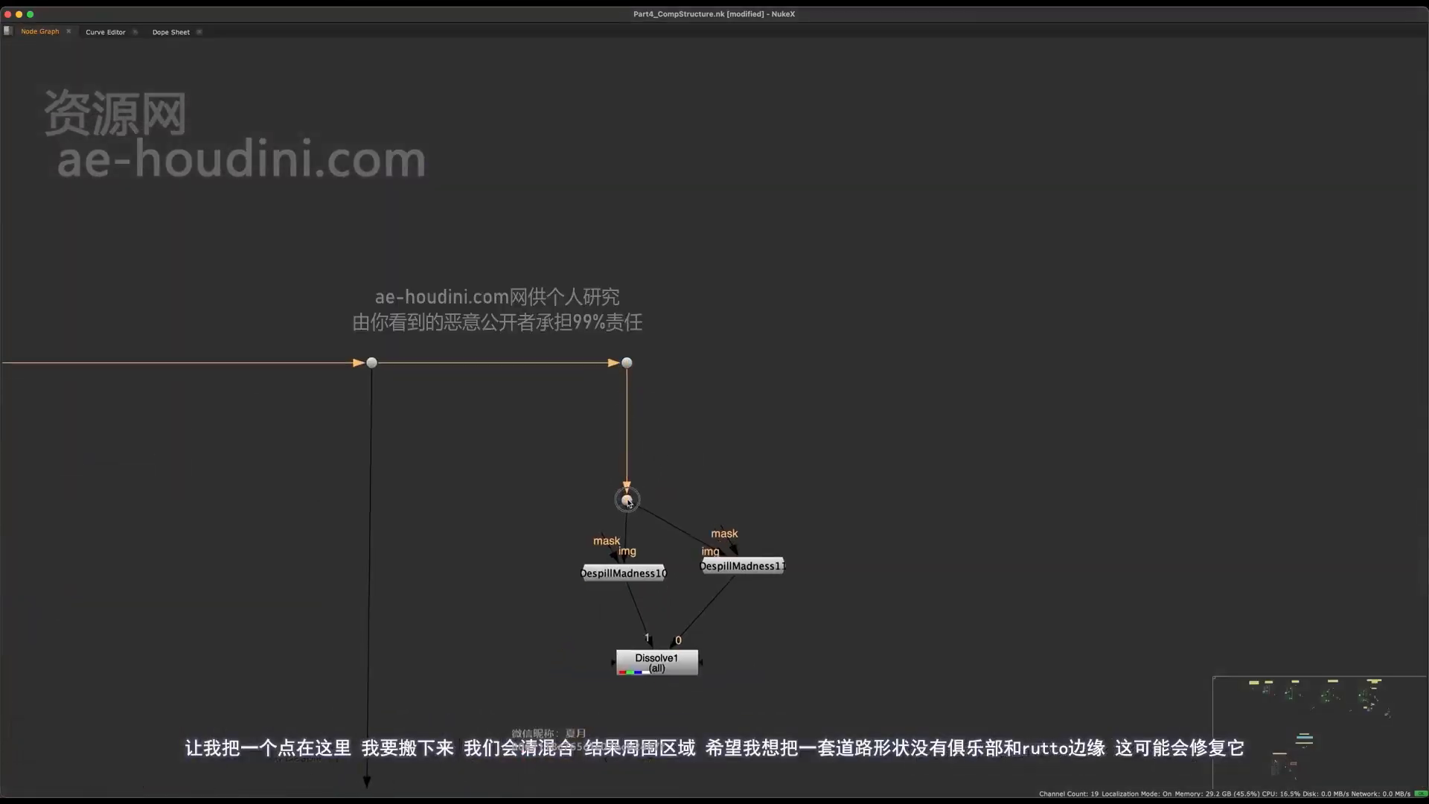
# Move the lower dot, both DespillMadness nodes and the Dissolve down the script to sit beside Keylight29.
pyautogui.scroll(-10, 655, 357)
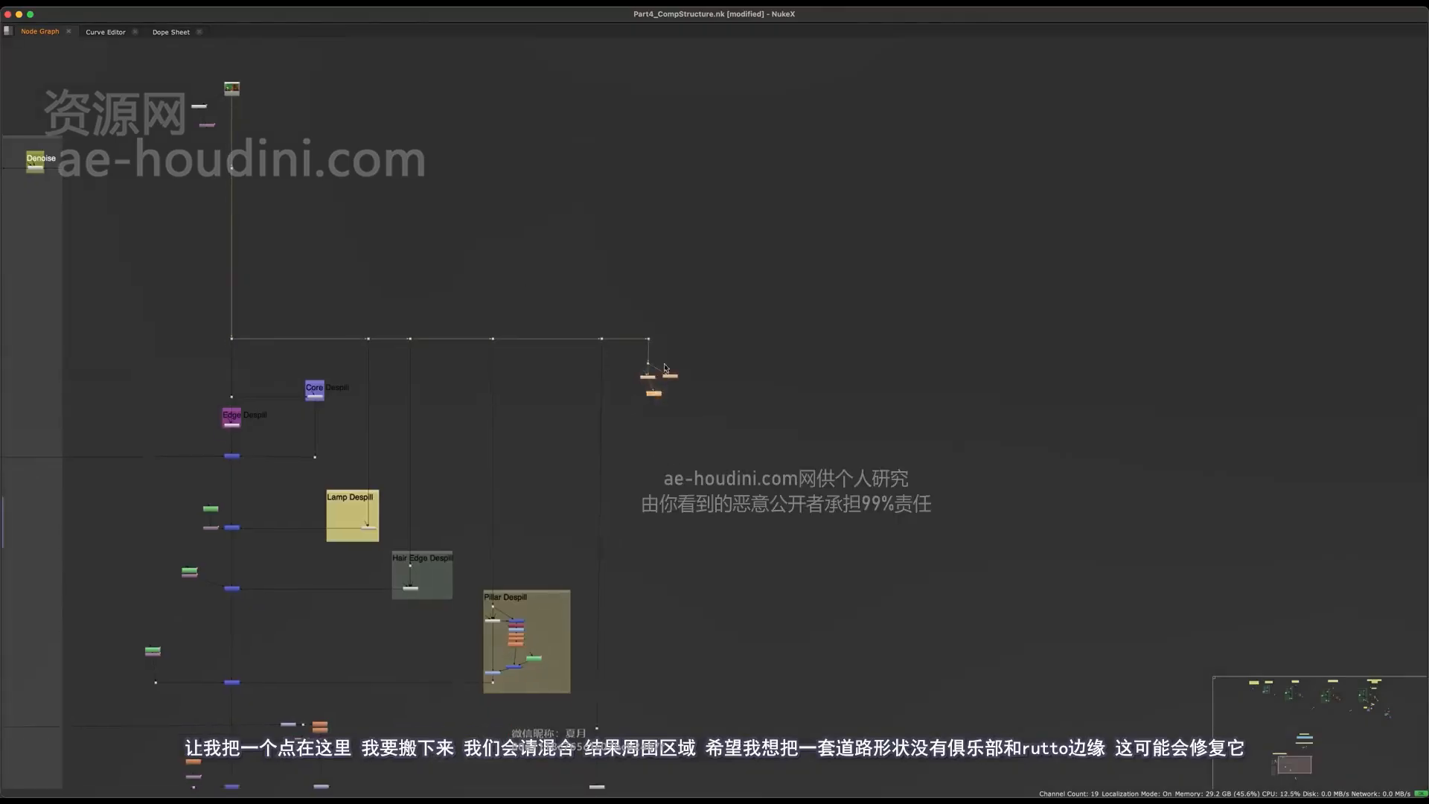
pyautogui.scroll(-3, 688, 322)
pyautogui.moveTo(688, 317); pyautogui.dragTo(691, 595)
pyautogui.scroll(8, 673, 629)
pyautogui.moveTo(848, 520); pyautogui.dragTo(844, 604, button='middle')
pyautogui.click(690, 626)
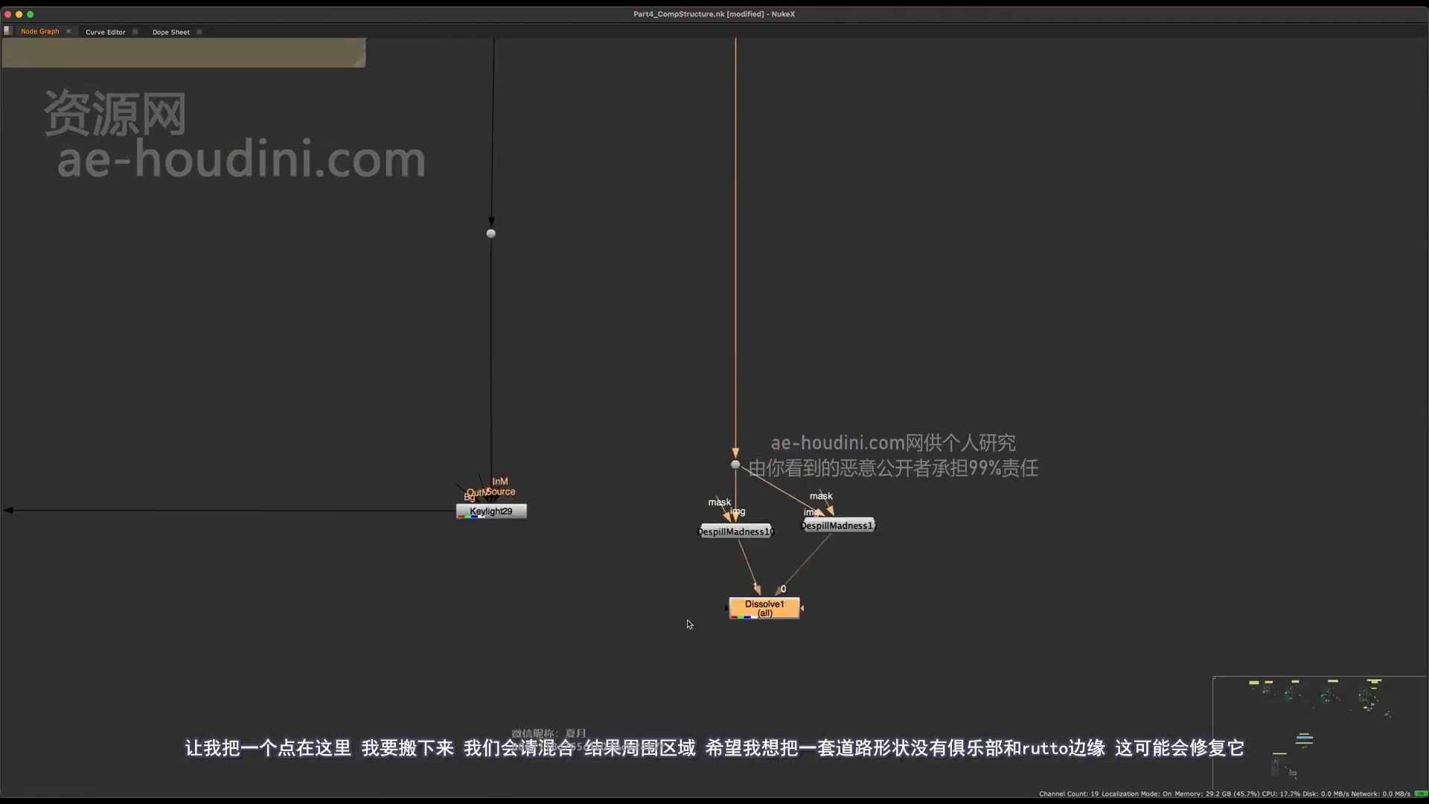
# Add a KeyMix node to the main vertical stream directly below the last existing Keymix node.
pyautogui.press('space')
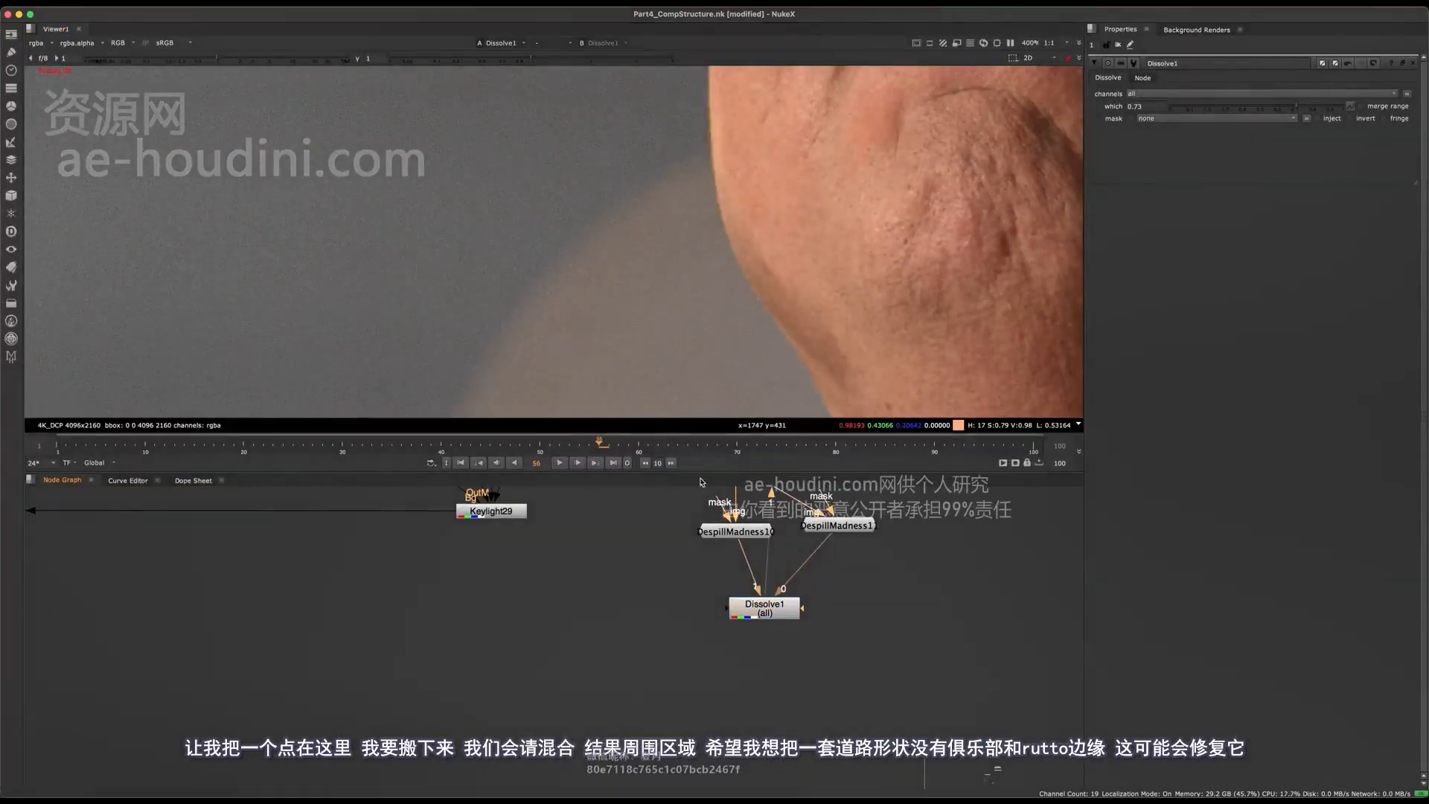
pyautogui.scroll(-5, 666, 611)
pyautogui.moveTo(199, 627); pyautogui.dragTo(389, 648, button='middle')
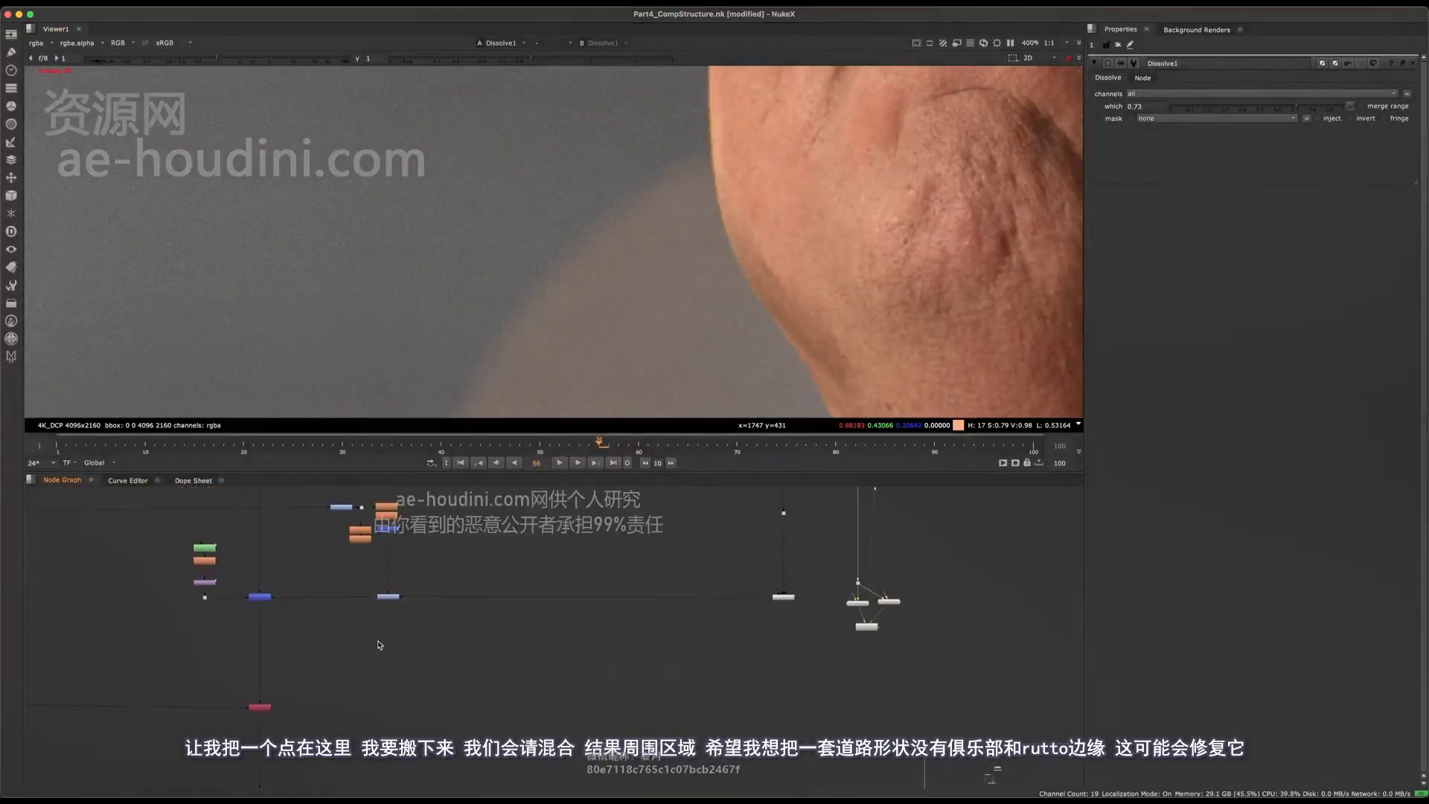
pyautogui.scroll(3, 216, 682)
pyautogui.moveTo(277, 638); pyautogui.dragTo(328, 667, button='middle')
pyautogui.press('Tab')
pyautogui.write('keymix')
pyautogui.press('Return')
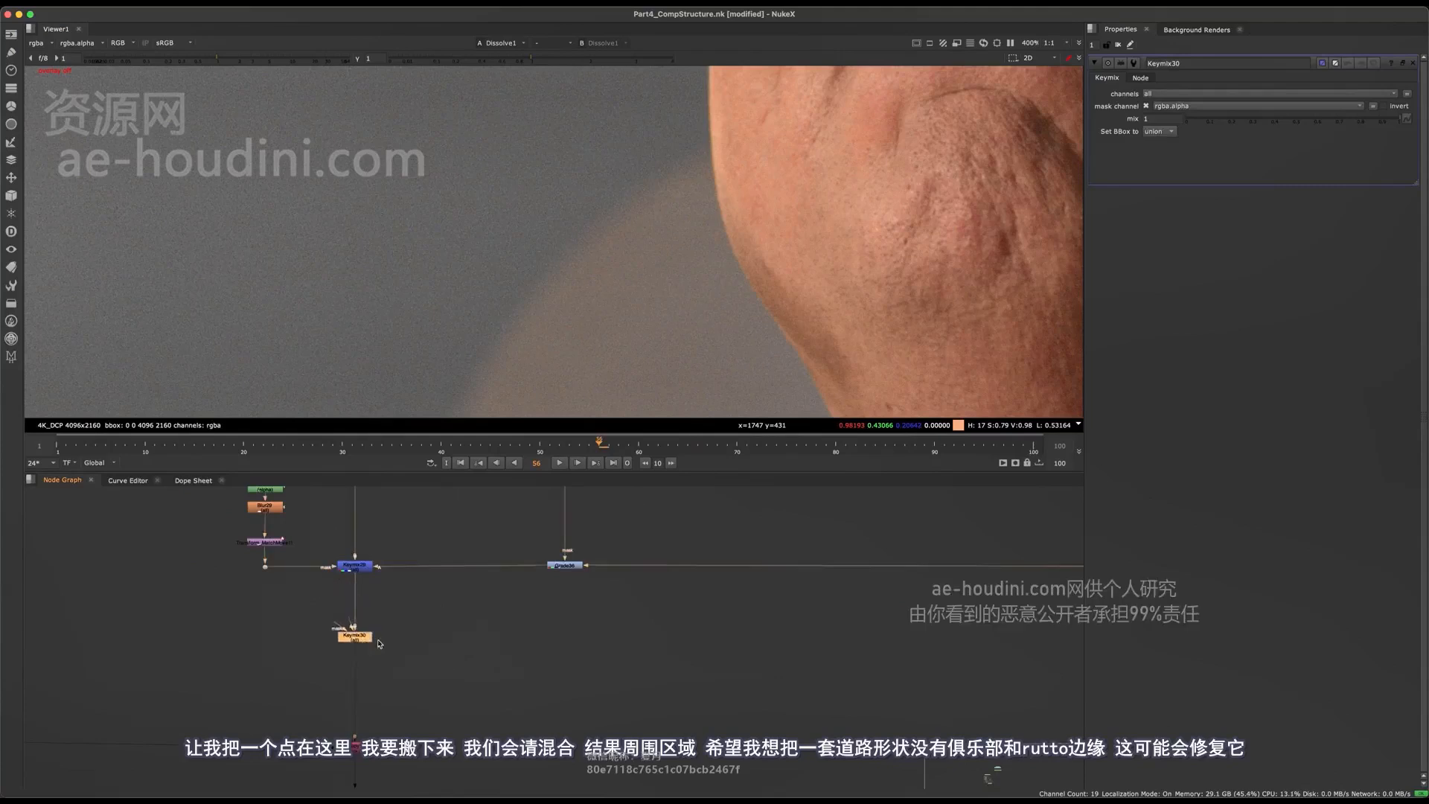
# Lower the DespillMadness and Dissolve branch level with the new Keymix30 and connect Keymix30's A input to the Dissolve node.
pyautogui.scroll(-3, 324, 610)
pyautogui.moveTo(370, 599); pyautogui.dragTo(985, 598)
pyautogui.moveTo(1048, 521); pyautogui.dragTo(959, 585)
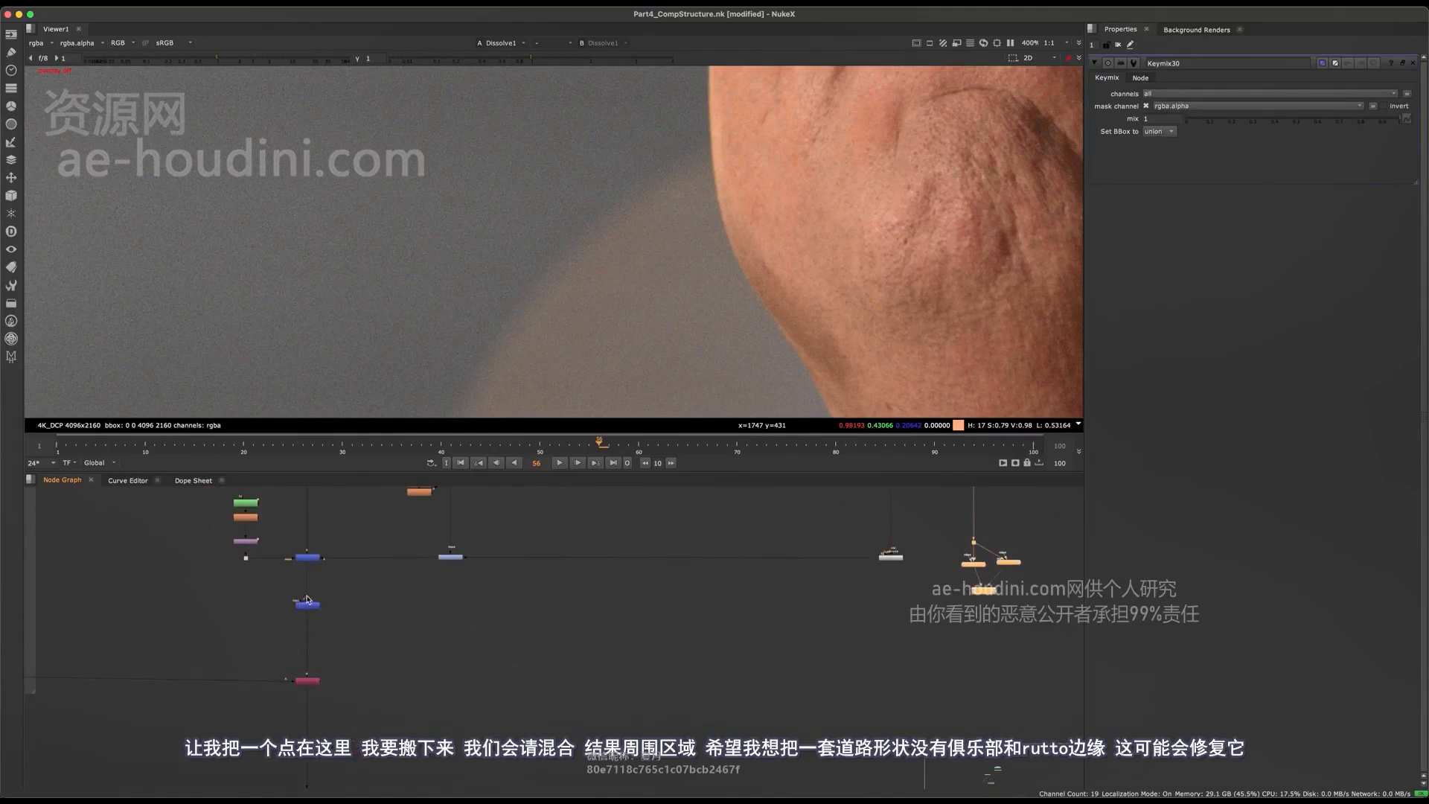
pyautogui.moveTo(308, 599); pyautogui.dragTo(926, 593)
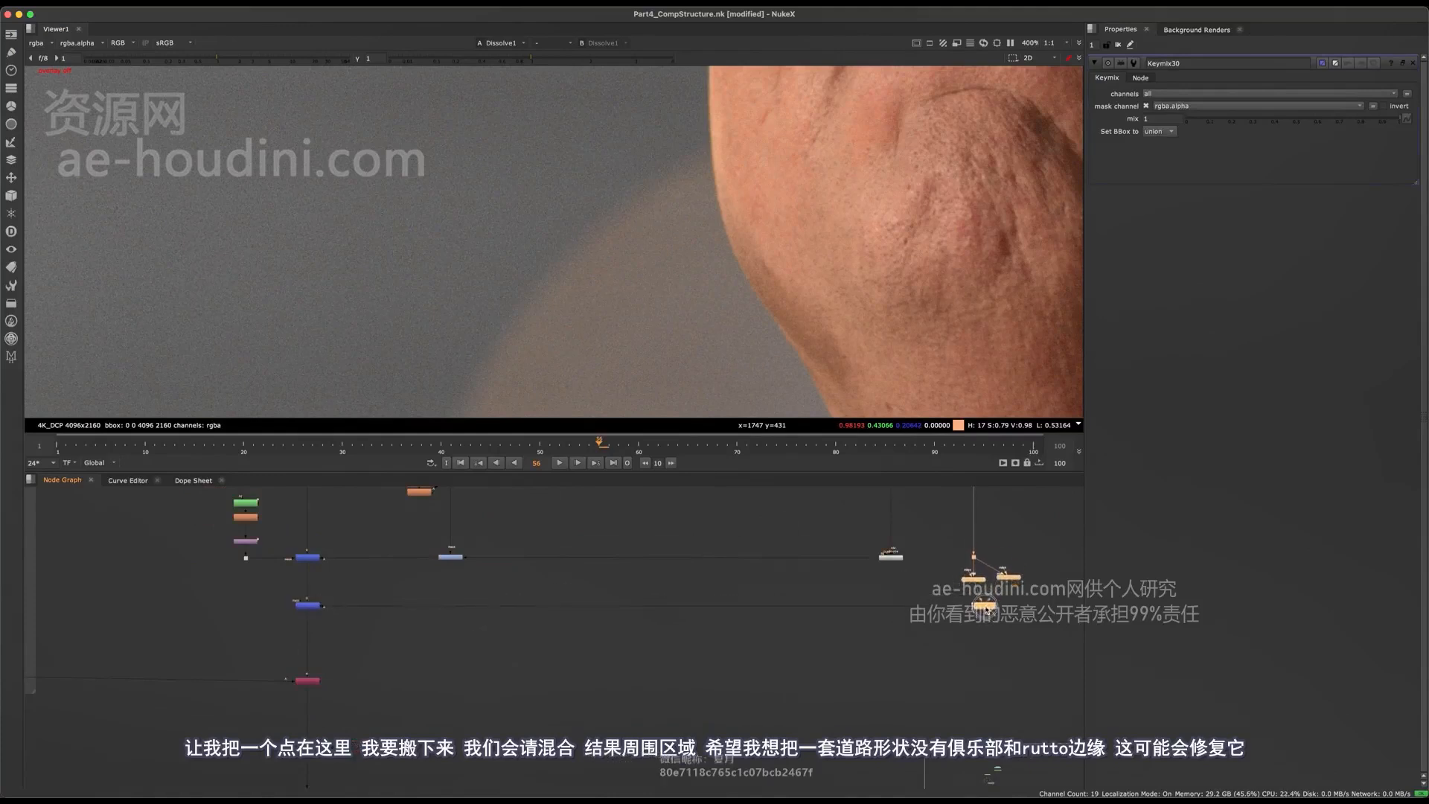
# Add a Roto node up and to one side of Keymix30 and connect it to Keymix30's mask input.
pyautogui.moveTo(665, 662); pyautogui.dragTo(836, 641, button='middle')
pyautogui.scroll(5, 439, 594)
pyautogui.moveTo(520, 499); pyautogui.dragTo(485, 633, button='middle')
pyautogui.click(485, 606)
pyautogui.press('o')
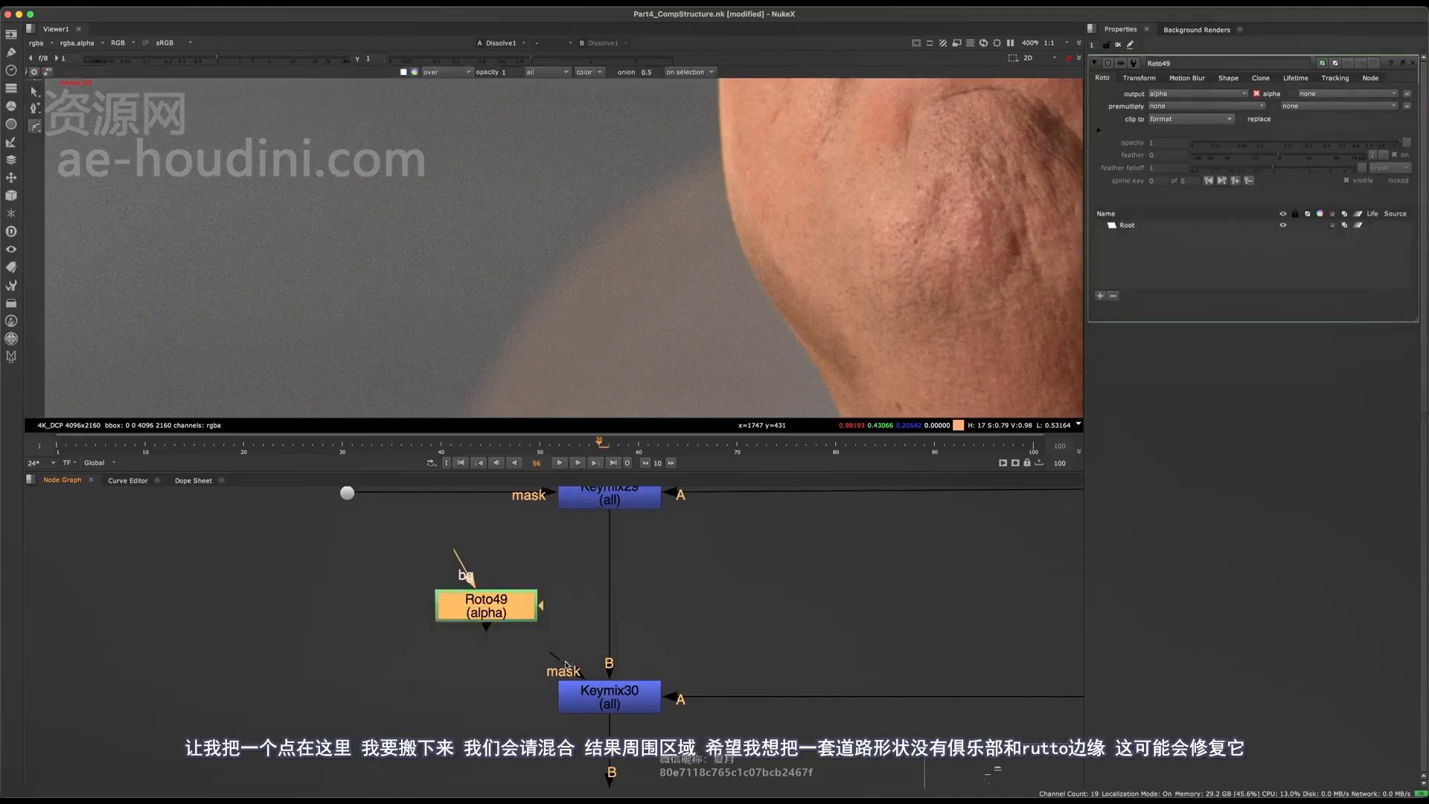
pyautogui.moveTo(565, 664); pyautogui.dragTo(504, 606)
pyautogui.moveTo(502, 606); pyautogui.dragTo(462, 610)
# Set the Roto node's clip to option to no clip and view the Keymix30 output.
pyautogui.click(1170, 119)
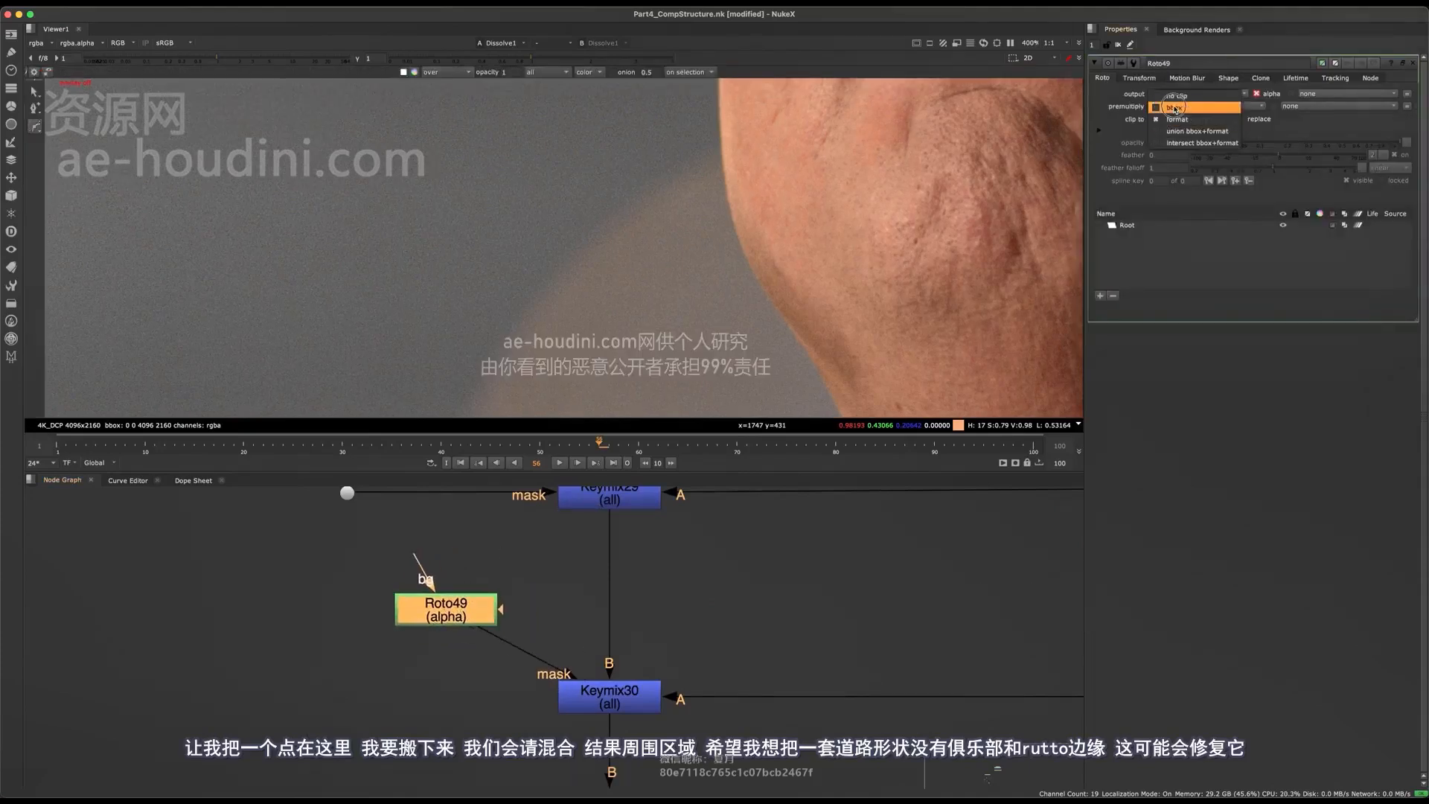
pyautogui.click(1171, 96)
pyautogui.moveTo(680, 551); pyautogui.dragTo(693, 511, button='middle')
pyautogui.click(629, 658)
pyautogui.press('1')
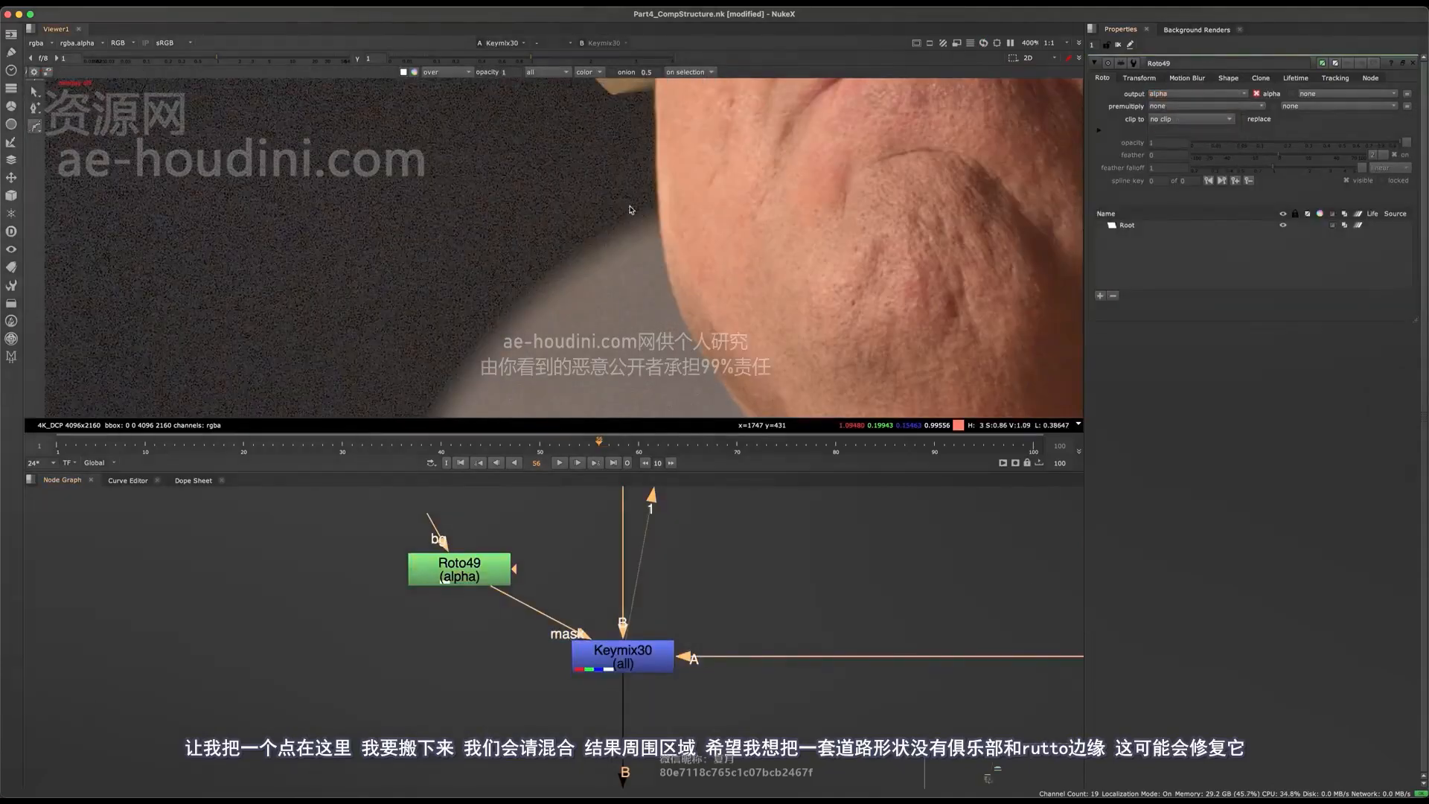
# Draw a closed Bezier shape over the soft edge of the grey blurred area beside the man's chin.
pyautogui.click(661, 207)
pyautogui.moveTo(598, 193); pyautogui.dragTo(575, 199)
pyautogui.moveTo(435, 342); pyautogui.dragTo(431, 358)
pyautogui.moveTo(451, 415); pyautogui.dragTo(476, 417)
pyautogui.moveTo(634, 353); pyautogui.dragTo(637, 328)
pyautogui.click(661, 206)
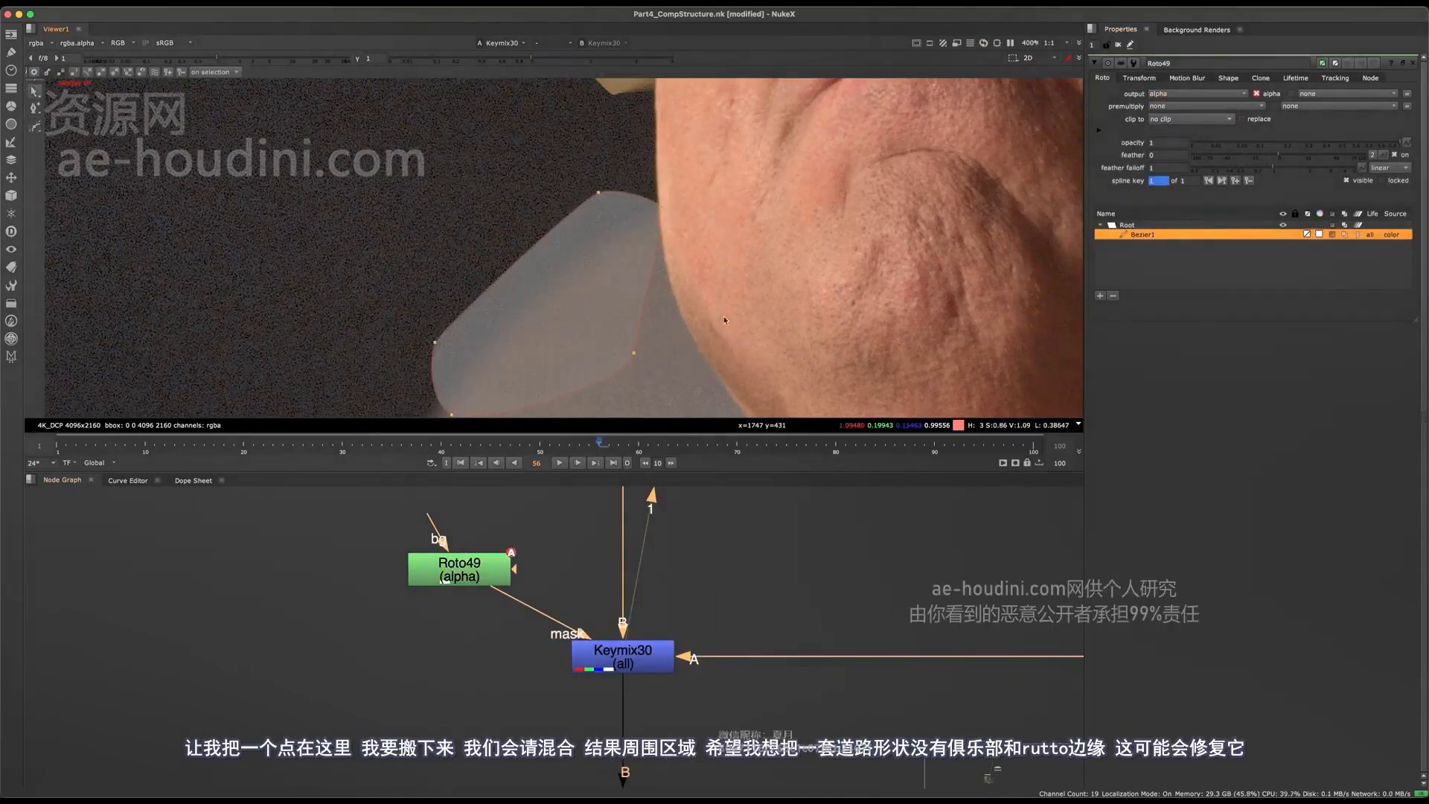
# View the Merge33 composite and switch Keymix30 off and on to compare the edge fix.
pyautogui.scroll(-8, 595, 662)
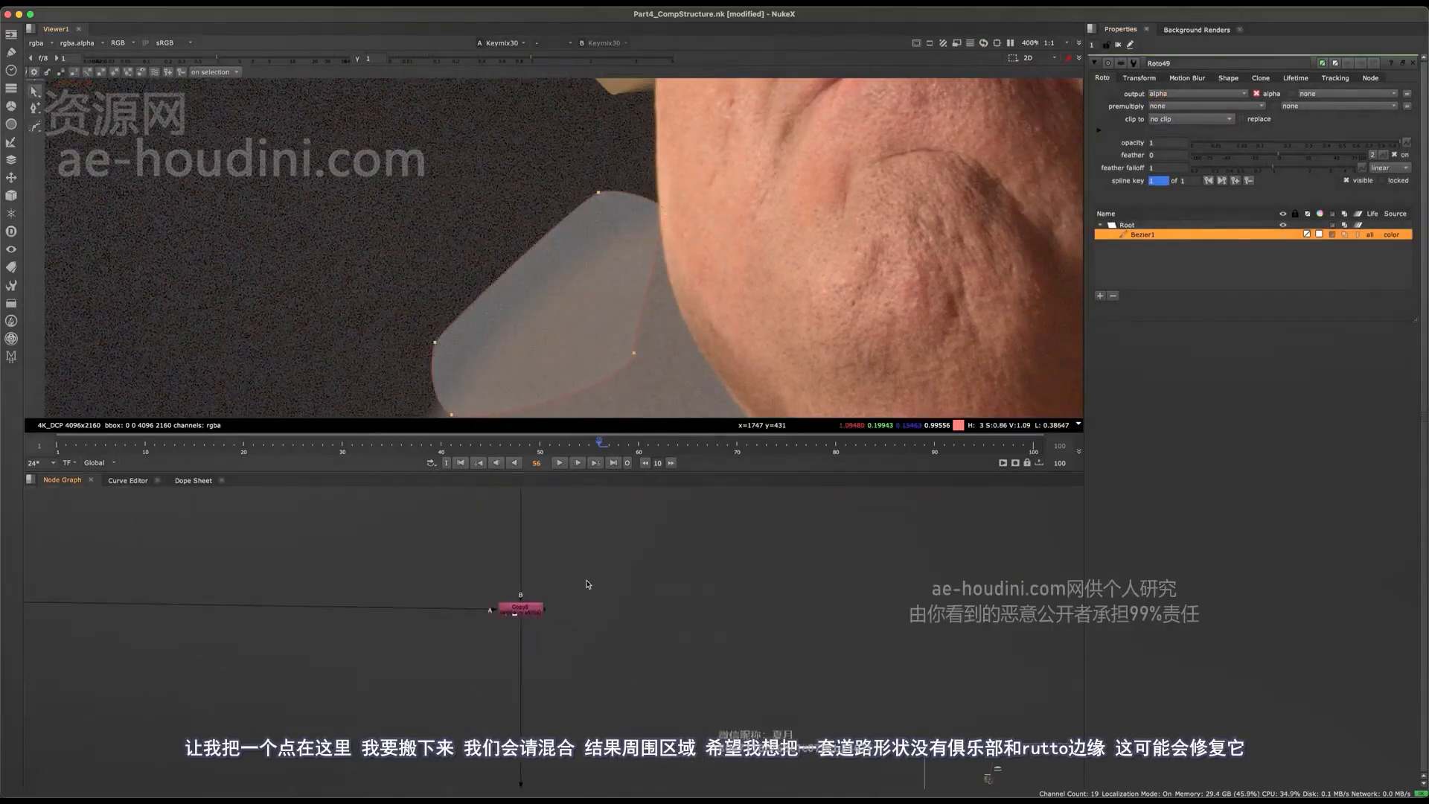
pyautogui.scroll(5, 737, 736)
pyautogui.click(745, 692)
pyautogui.press('1')
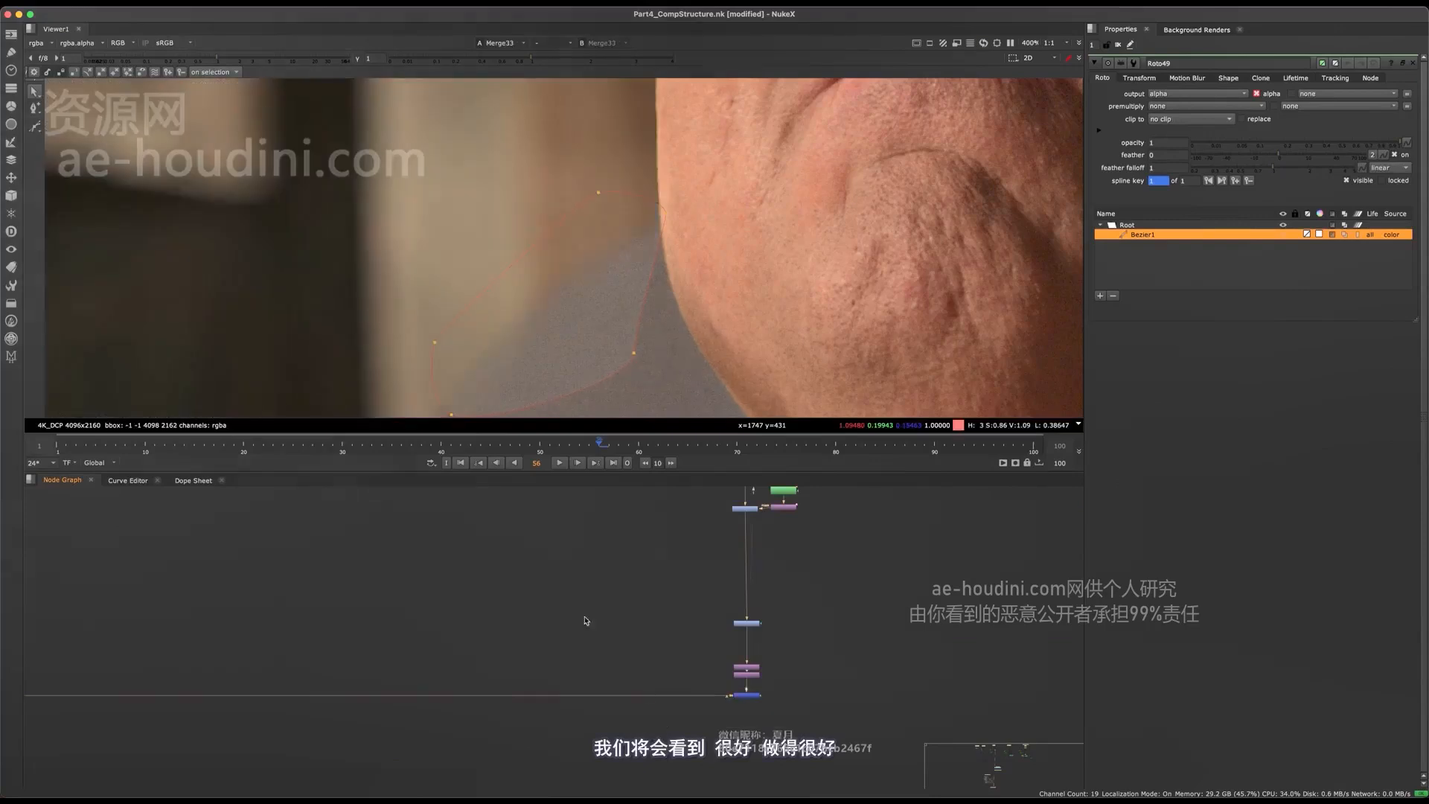
pyautogui.scroll(-5, 584, 620)
pyautogui.scroll(5, 581, 707)
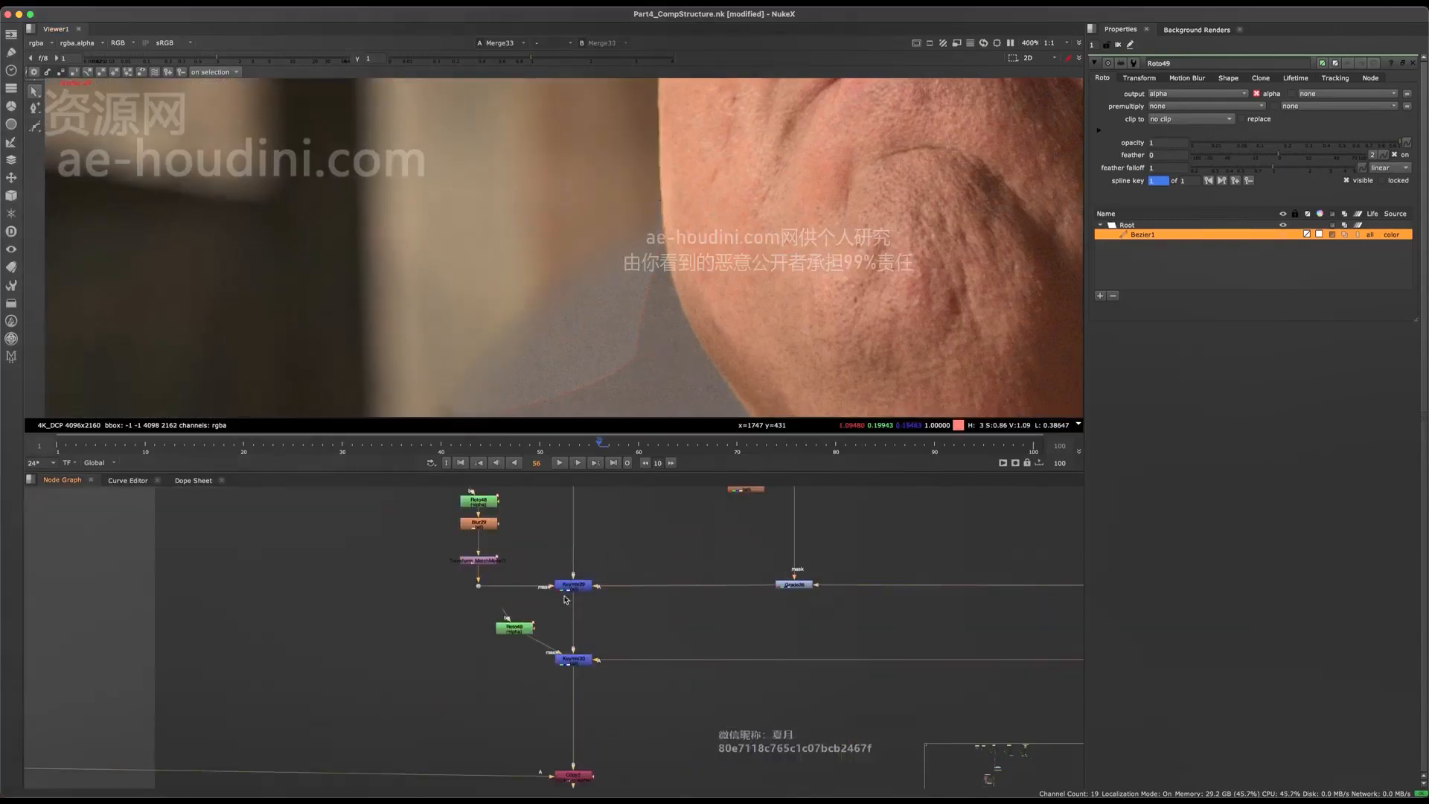
pyautogui.press('d')
pyautogui.press('d')
pyautogui.press('d')
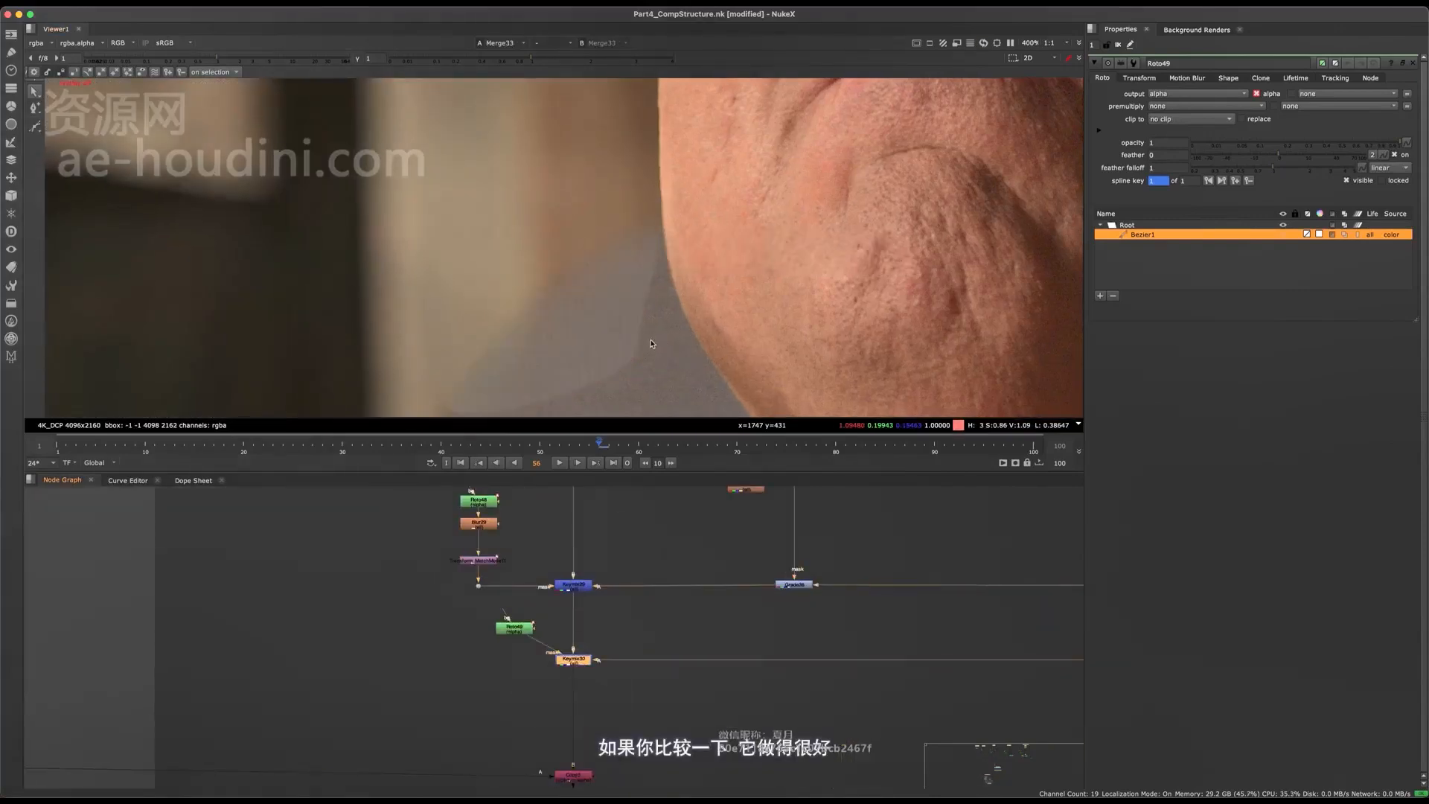
# Move the Bezier's lower inner point outward onto the jawline so the mask reaches the skin, and hide the overlay points.
pyautogui.moveTo(627, 406); pyautogui.dragTo(647, 312, button='middle')
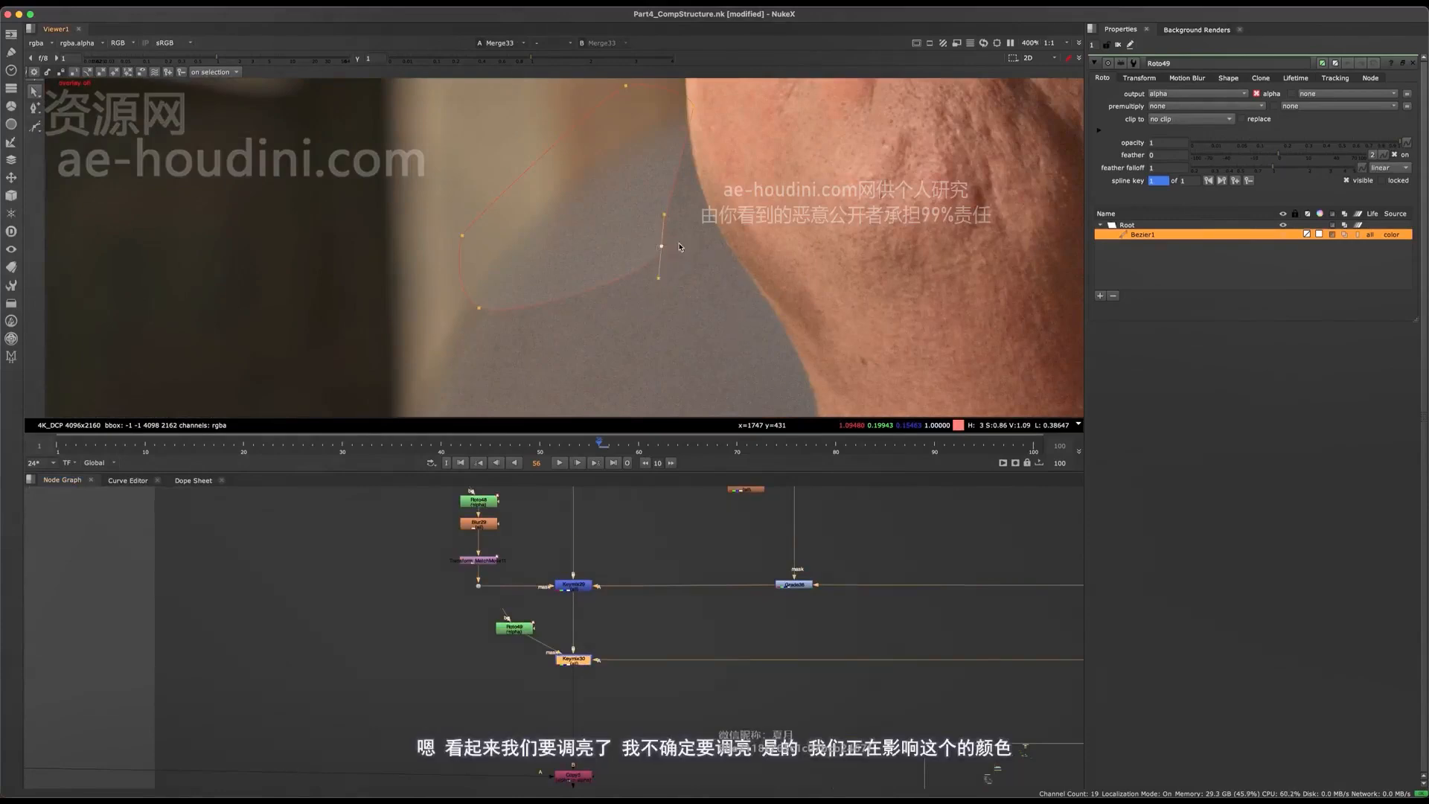
pyautogui.moveTo(668, 254); pyautogui.dragTo(708, 296)
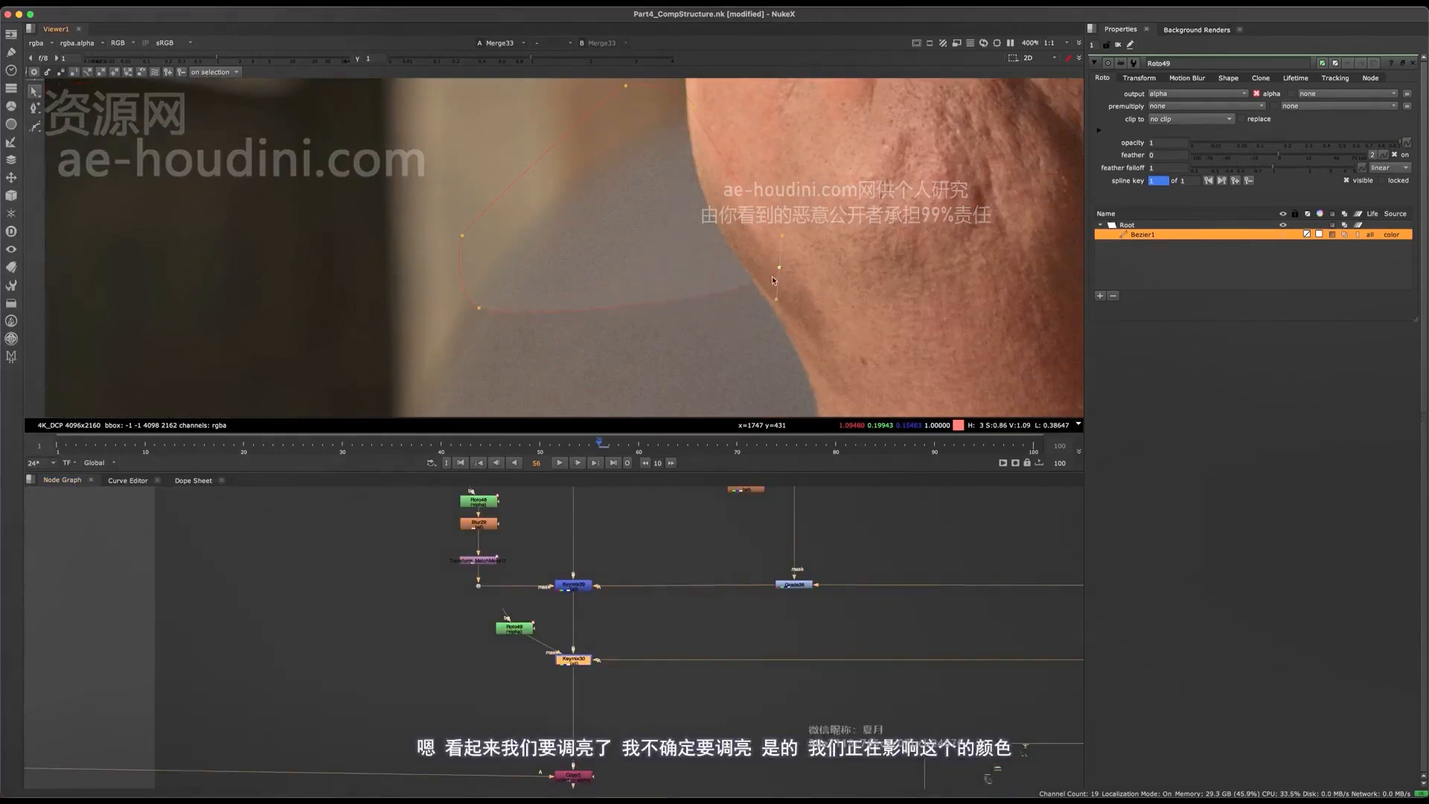
pyautogui.press('o')
# Compare the source plate at the dot, the Dissolve output and both DespillMadness outputs beside the jaw.
pyautogui.moveTo(873, 640); pyautogui.dragTo(523, 600, button='middle')
pyautogui.moveTo(915, 711); pyautogui.dragTo(274, 723, button='middle')
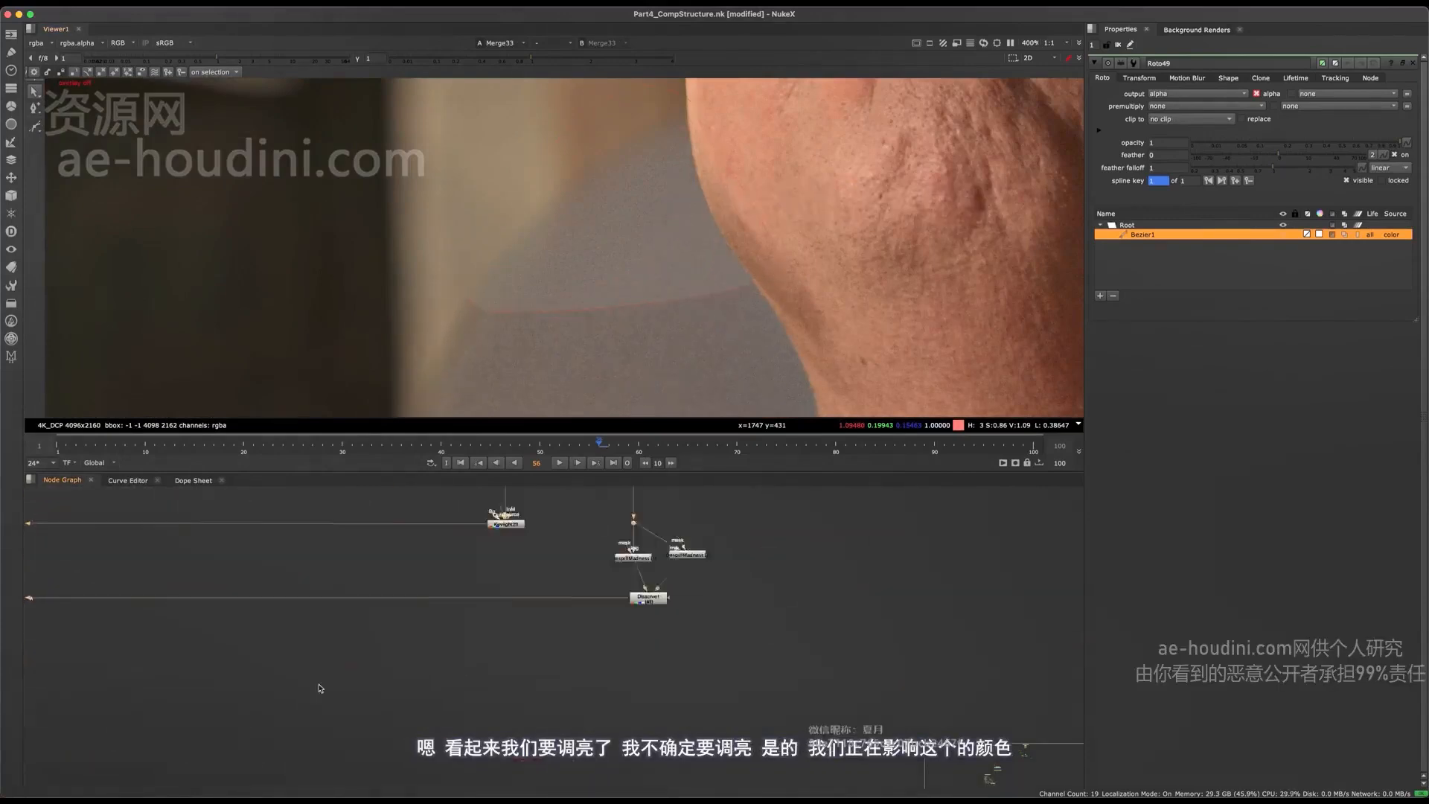
pyautogui.click(587, 557)
pyautogui.press('1')
pyautogui.moveTo(655, 612); pyautogui.dragTo(539, 663)
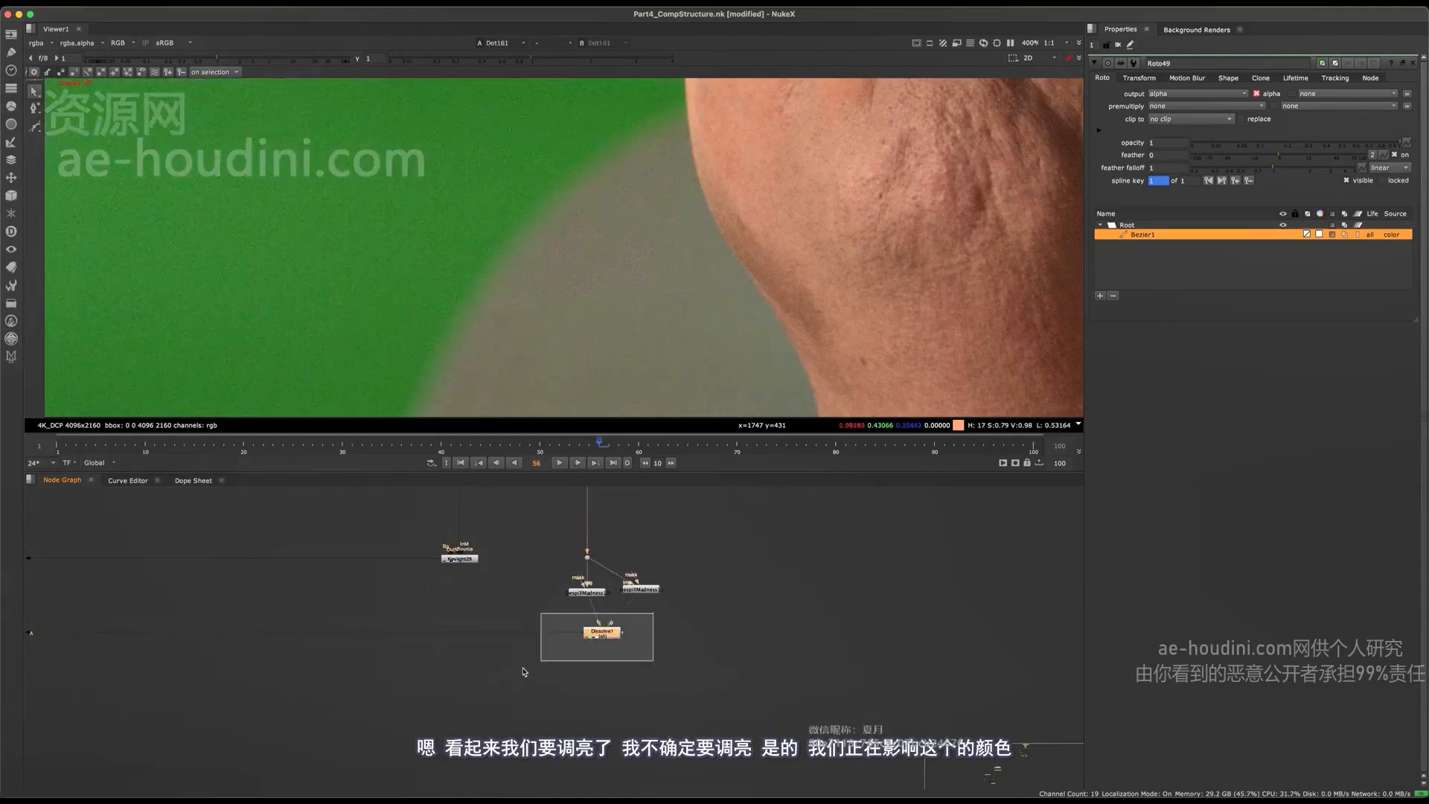
pyautogui.press('1')
pyautogui.scroll(5, 609, 554)
pyautogui.click(588, 588)
pyautogui.press('1')
pyautogui.click(695, 586)
pyautogui.press('1')
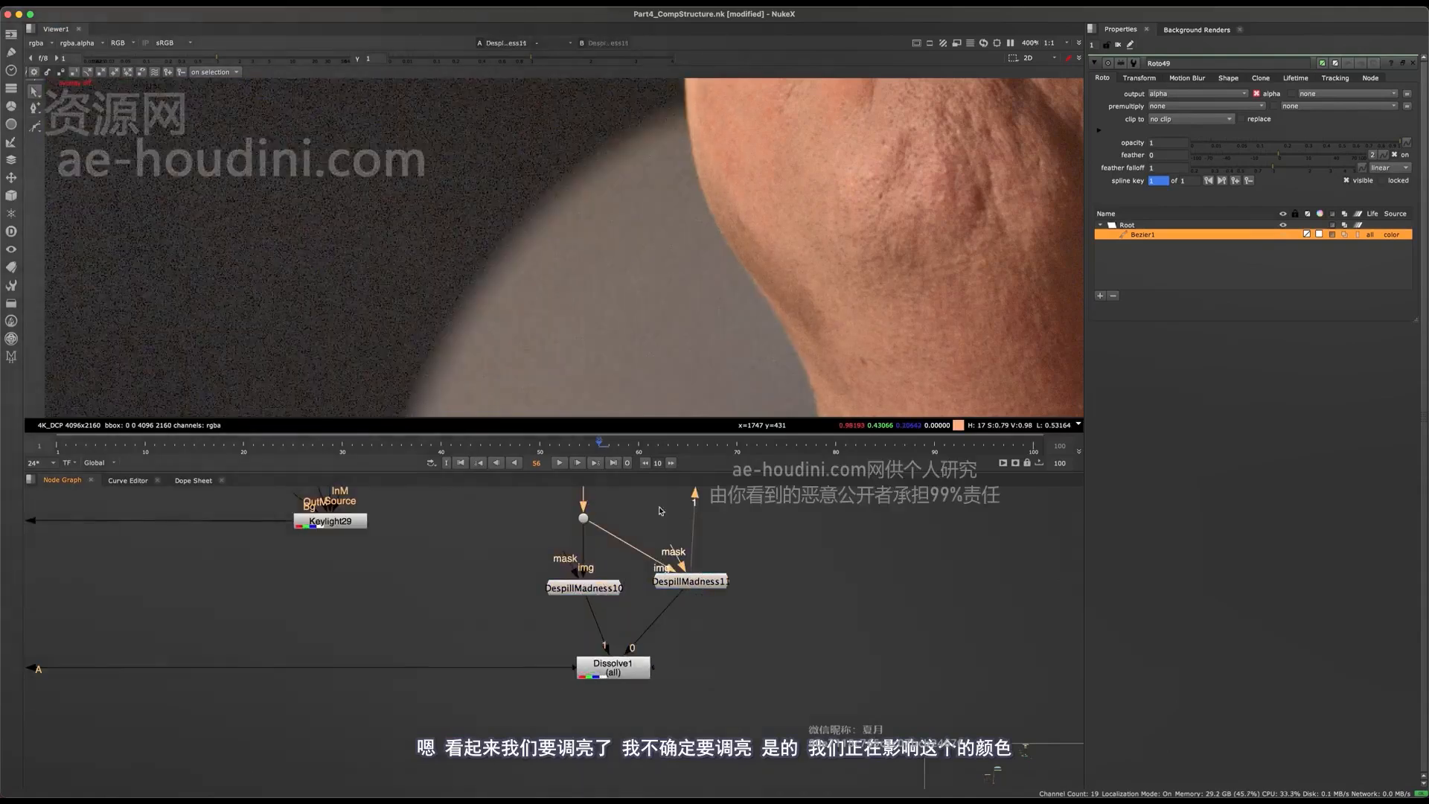
# Alternate between the two DespillMadness outputs, check the alpha channel, and view the source plate at the dot again.
pyautogui.click(596, 586)
pyautogui.press('1')
pyautogui.moveTo(779, 533); pyautogui.dragTo(704, 583)
pyautogui.press('1')
pyautogui.press('a')
pyautogui.press('a')
pyautogui.click(596, 588)
pyautogui.press('1')
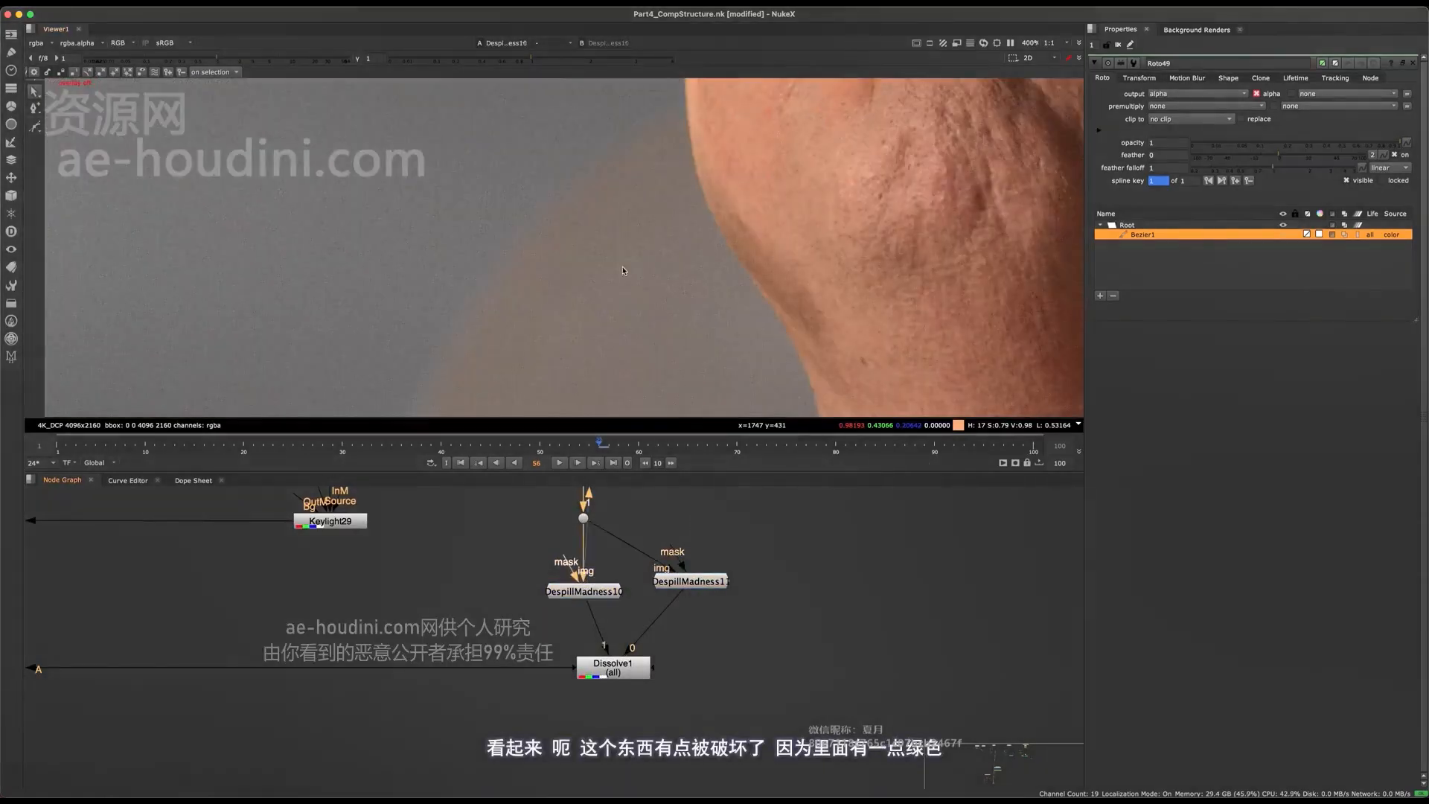
pyautogui.moveTo(624, 493); pyautogui.dragTo(526, 551)
pyautogui.press('1')
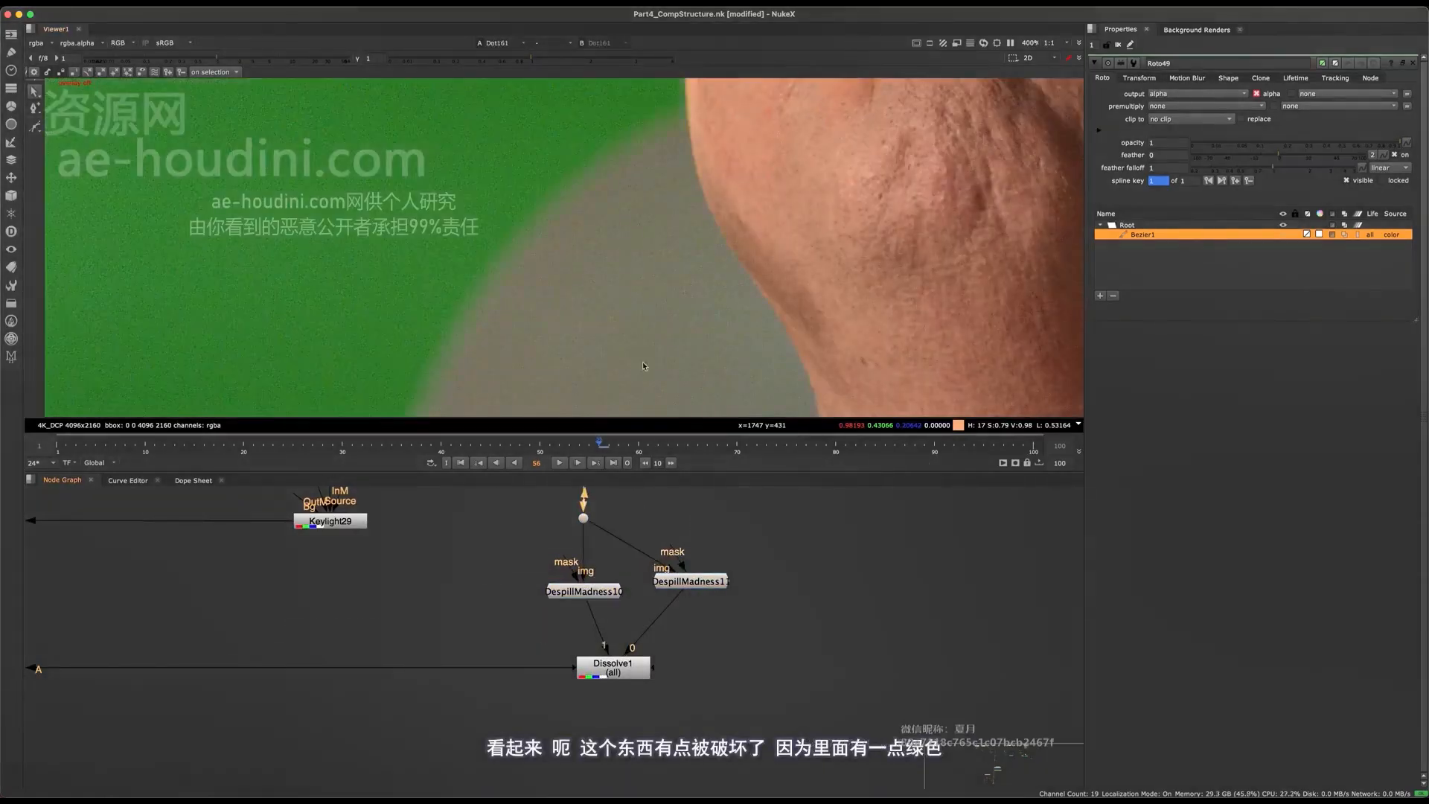
# Examine how each DespillMadness node treats the grey blurred area further down along the neck edge.
pyautogui.moveTo(644, 366); pyautogui.dragTo(656, 223, button='middle')
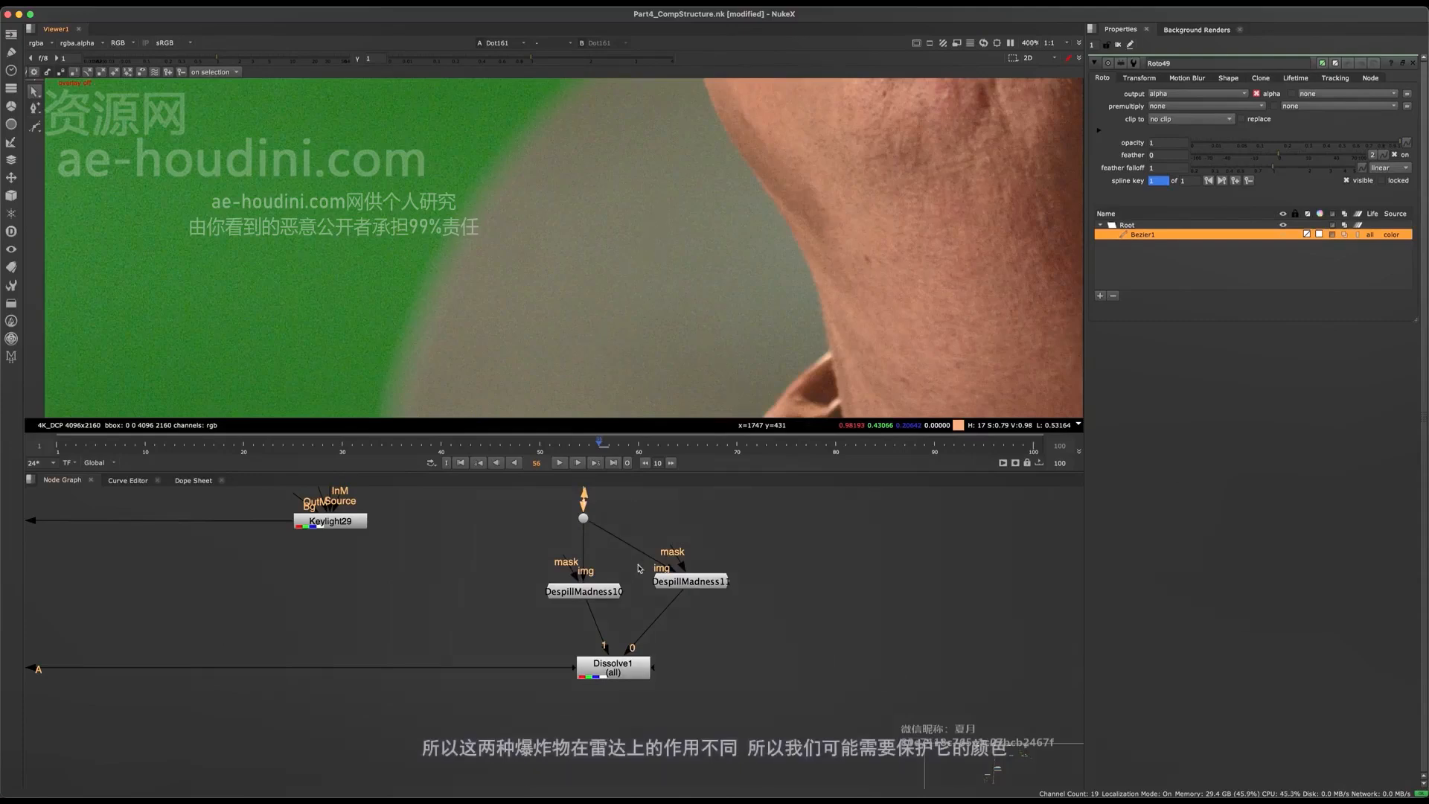
pyautogui.click(605, 590)
pyautogui.press('1')
pyautogui.click(663, 583)
pyautogui.press('1')
pyautogui.click(579, 591)
pyautogui.press('1')
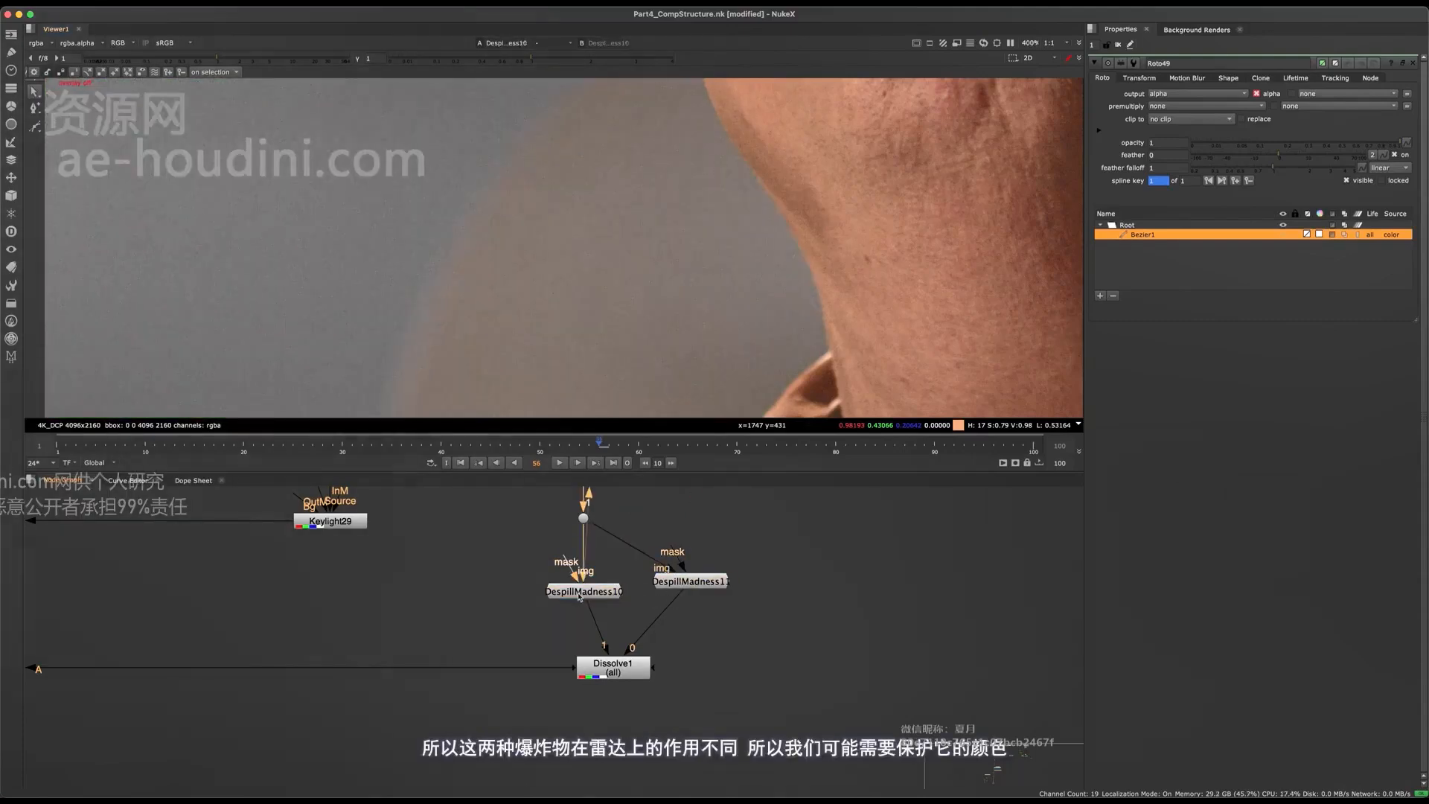
pyautogui.click(706, 586)
pyautogui.press('1')
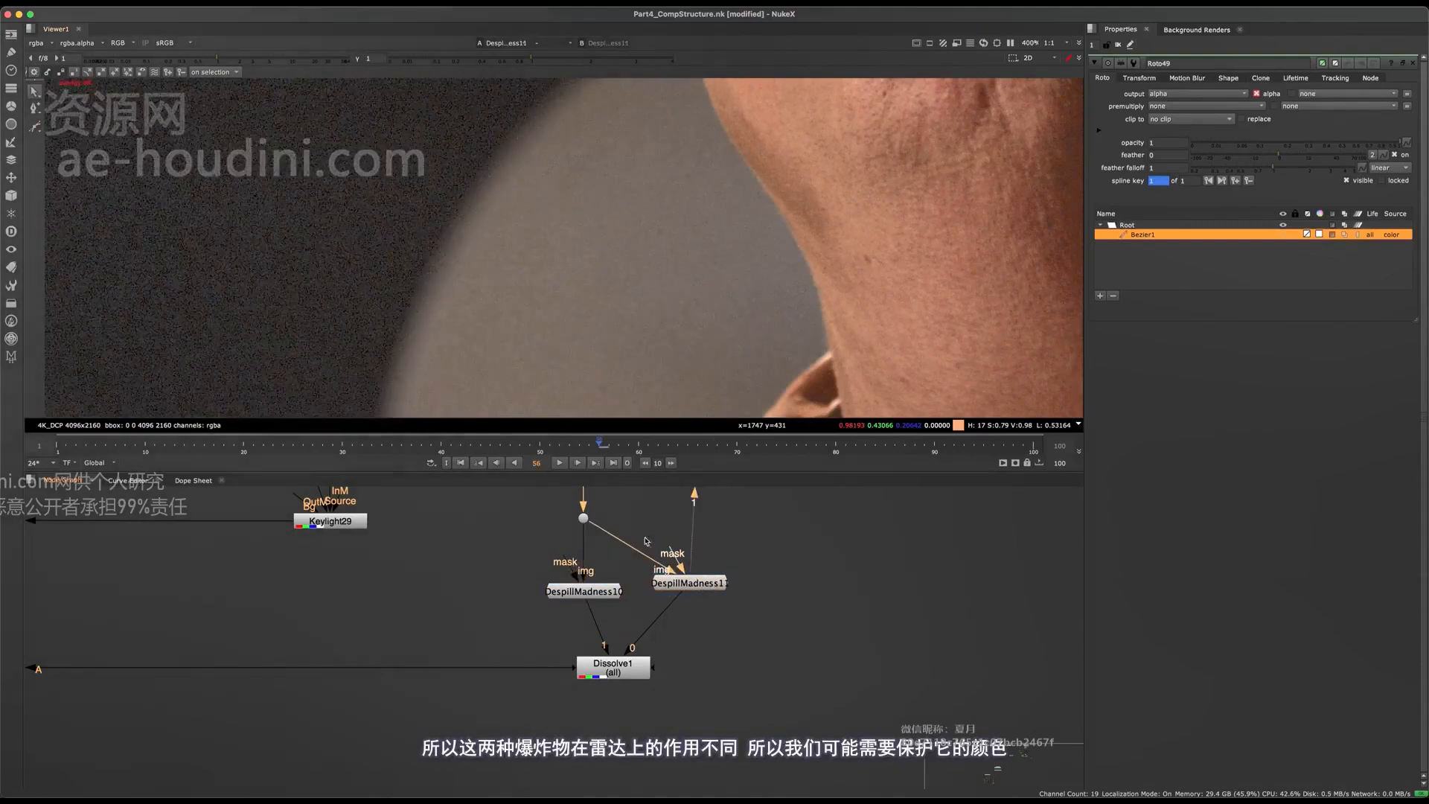
pyautogui.click(599, 596)
pyautogui.press('1')
pyautogui.moveTo(598, 610); pyautogui.dragTo(669, 645, button='middle')
pyautogui.moveTo(660, 130); pyautogui.dragTo(624, 230, button='middle')
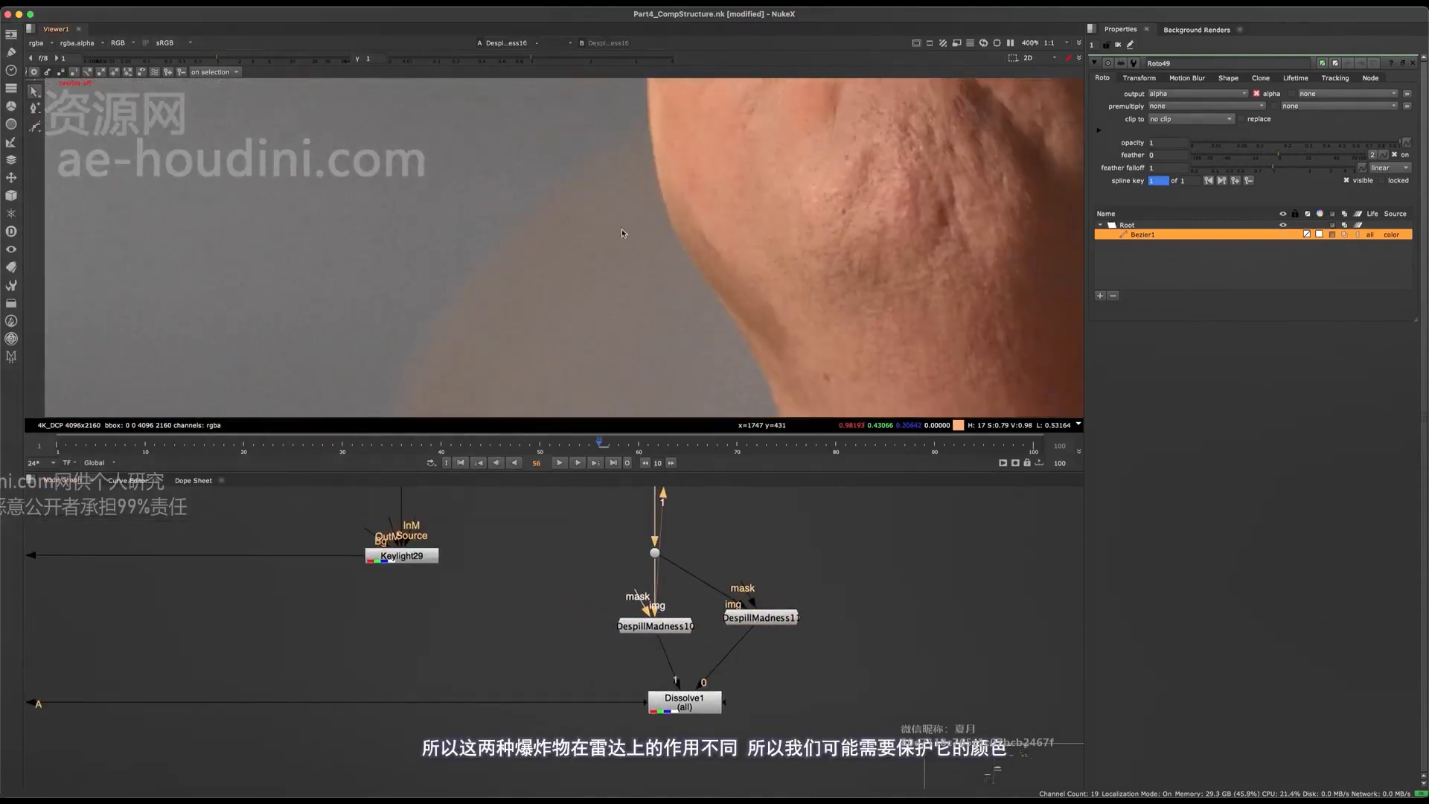
pyautogui.scroll(-5, 638, 204)
pyautogui.scroll(3, 638, 201)
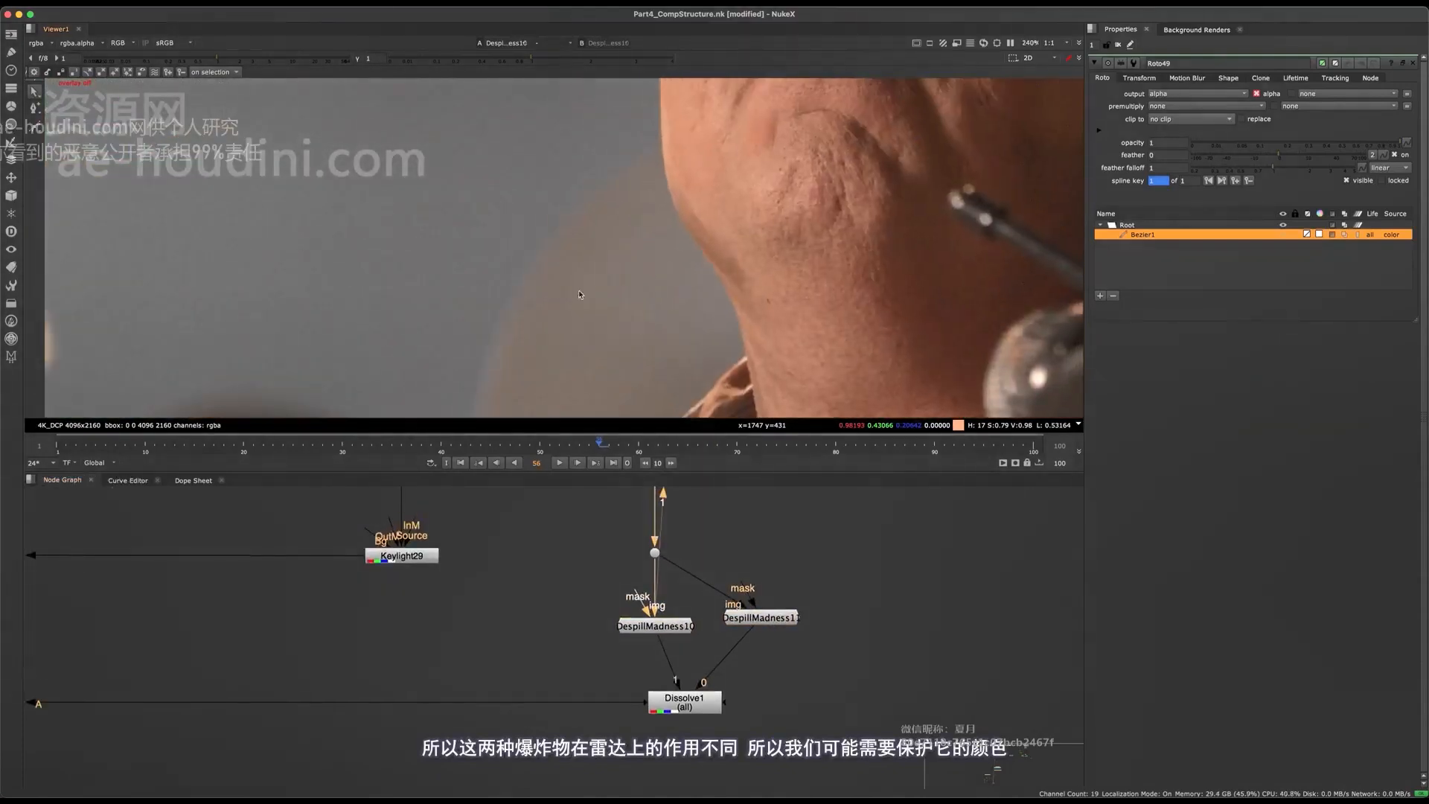
# View Keymix30 and switch it off and on to examine the brightness change inside the masked area.
pyautogui.moveTo(328, 681); pyautogui.dragTo(811, 611, button='middle')
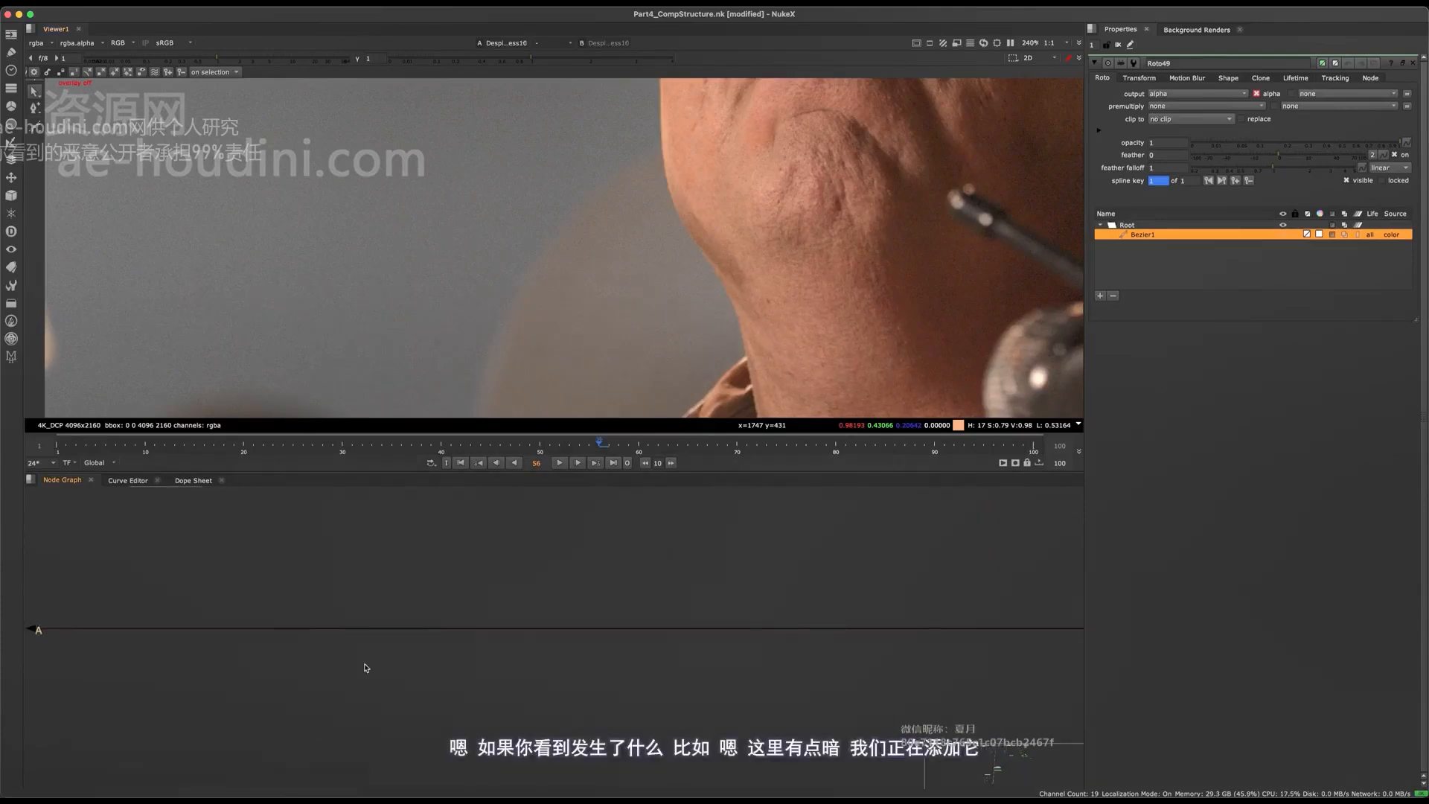
pyautogui.moveTo(367, 667); pyautogui.dragTo(722, 691, button='middle')
pyautogui.moveTo(620, 560); pyautogui.dragTo(441, 639)
pyautogui.press('1')
pyautogui.moveTo(581, 559); pyautogui.dragTo(450, 657)
pyautogui.press('d')
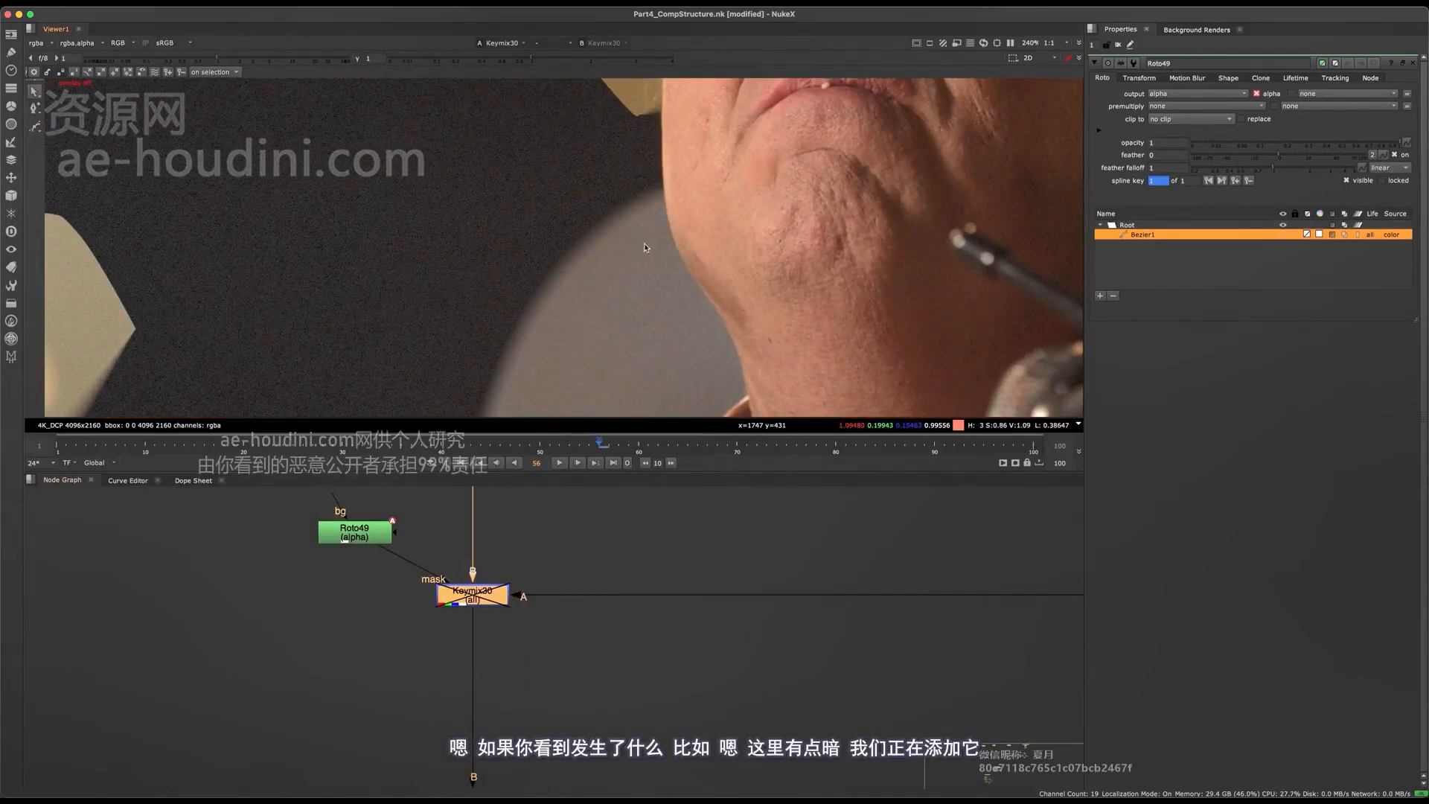
pyautogui.scroll(4, 640, 186)
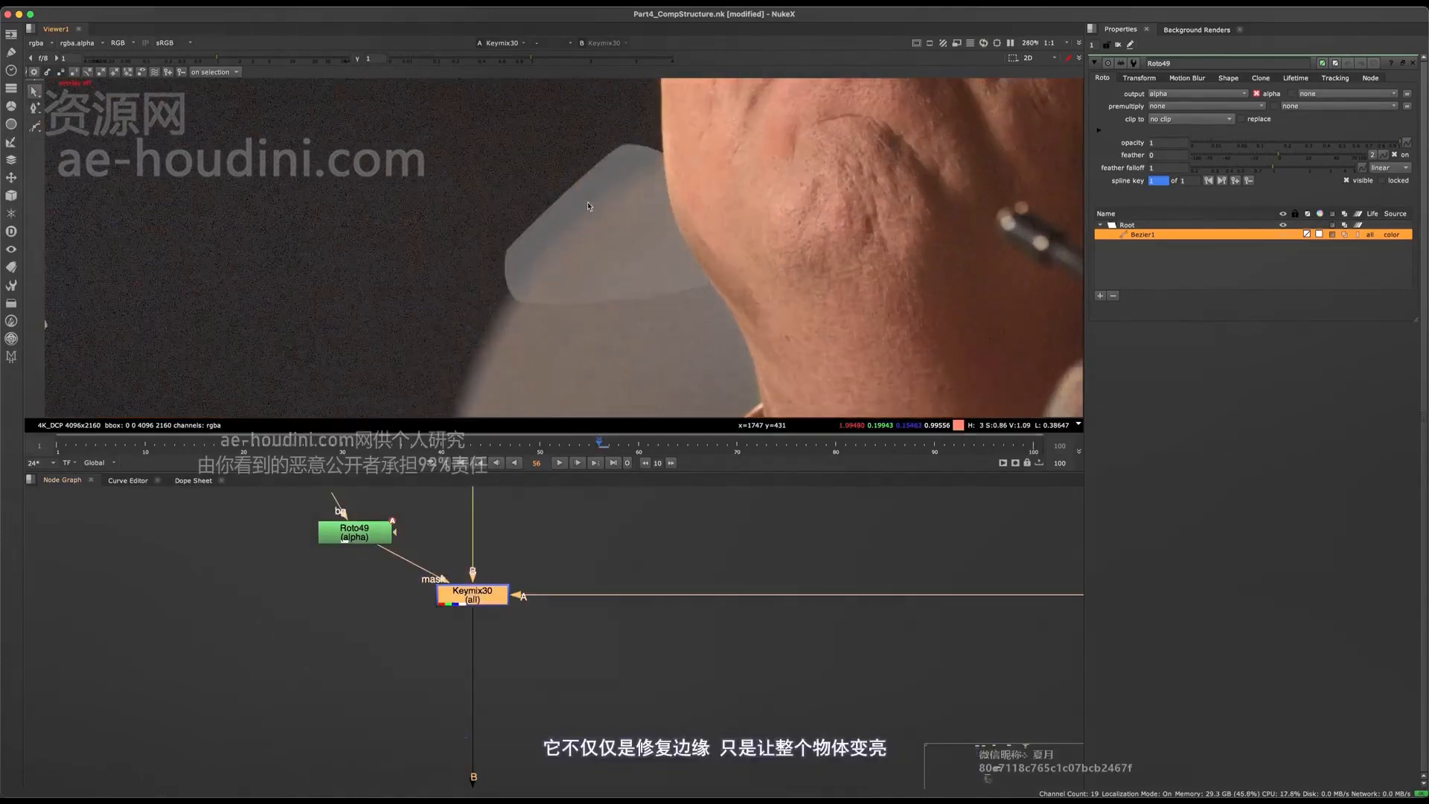
pyautogui.scroll(-5, 634, 195)
pyautogui.press('d')
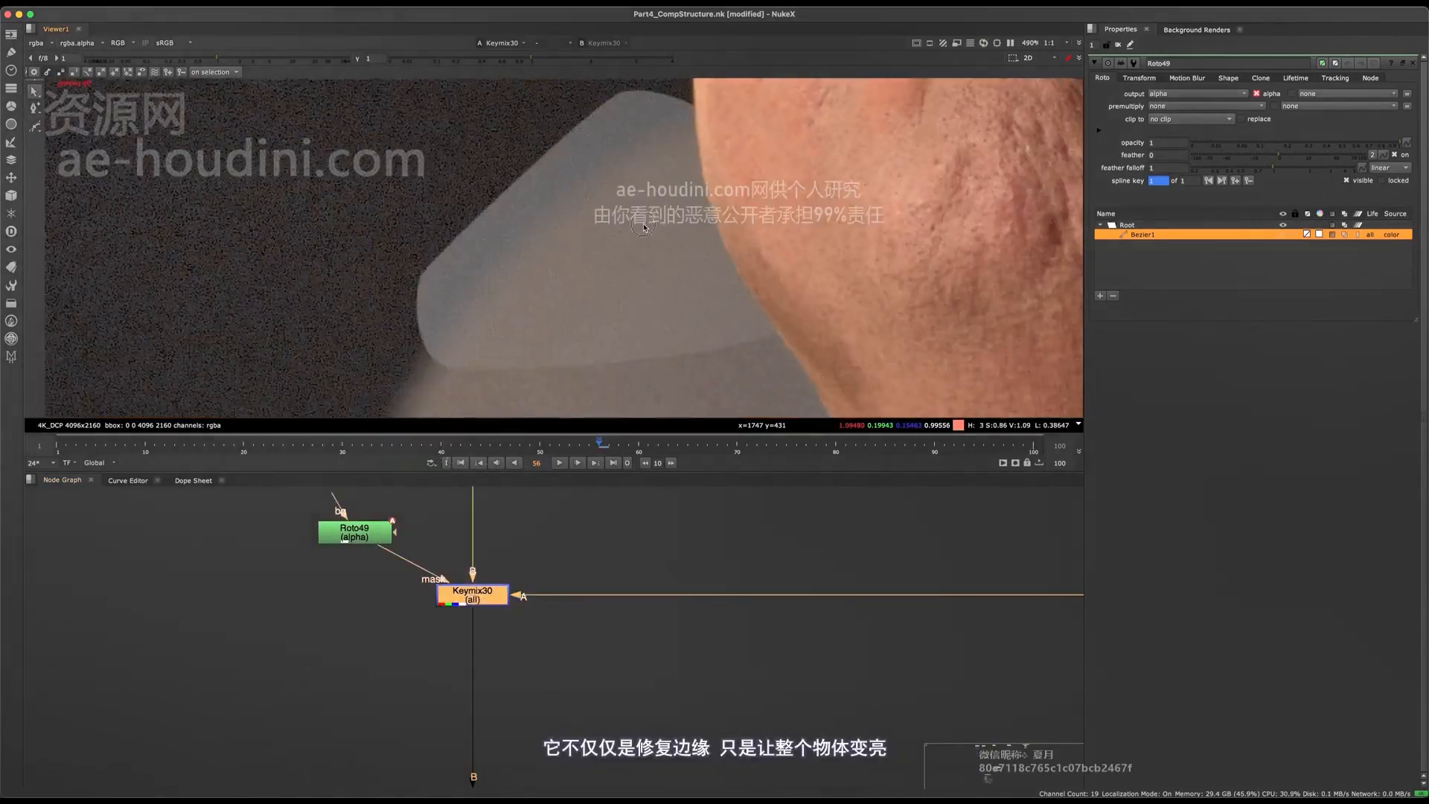
pyautogui.scroll(-5, 736, 606)
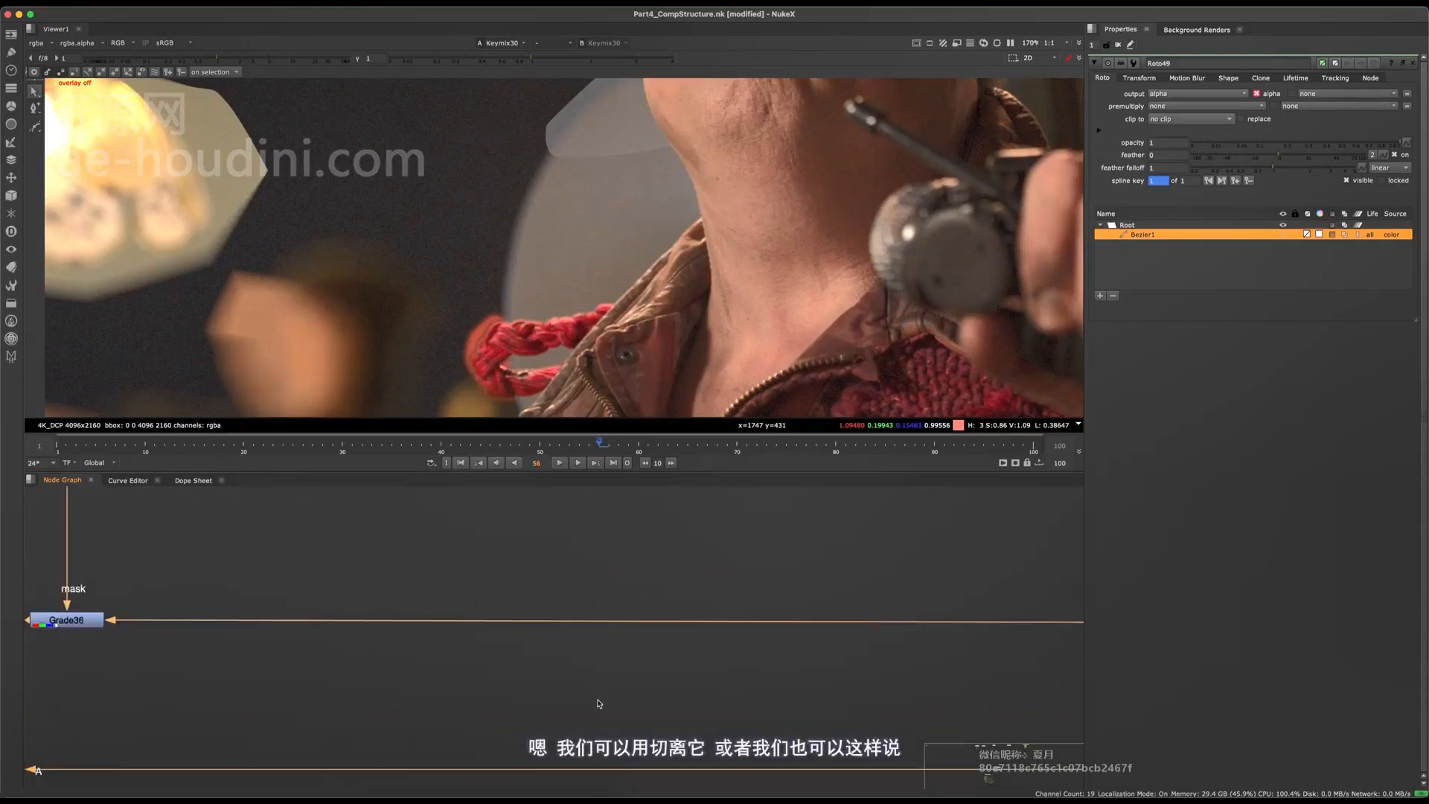
# Reshape and extend the Roto Bezier to cover the whole grey blurred area down to the jacket collar.
pyautogui.press('f')
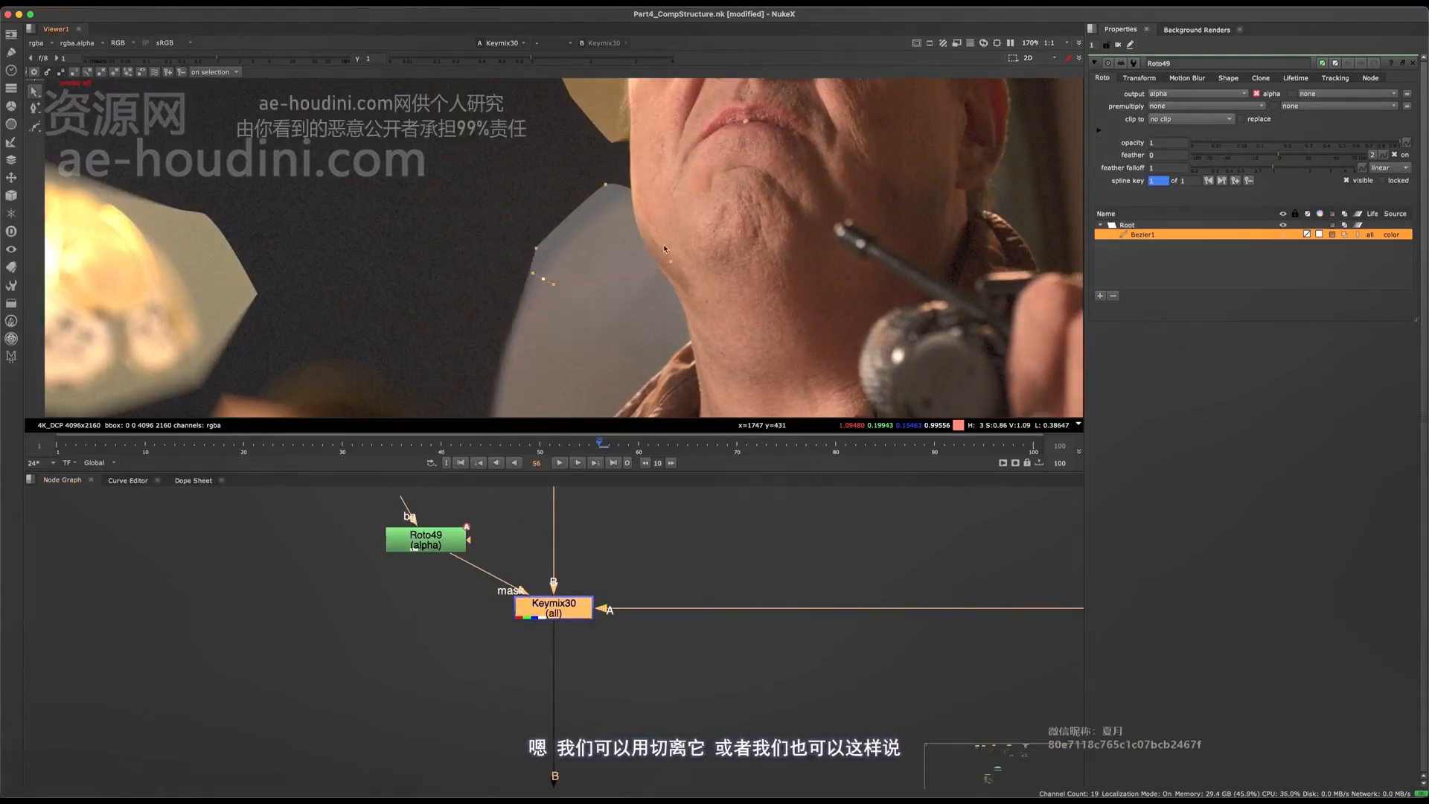
pyautogui.click(672, 268)
pyautogui.click(676, 267)
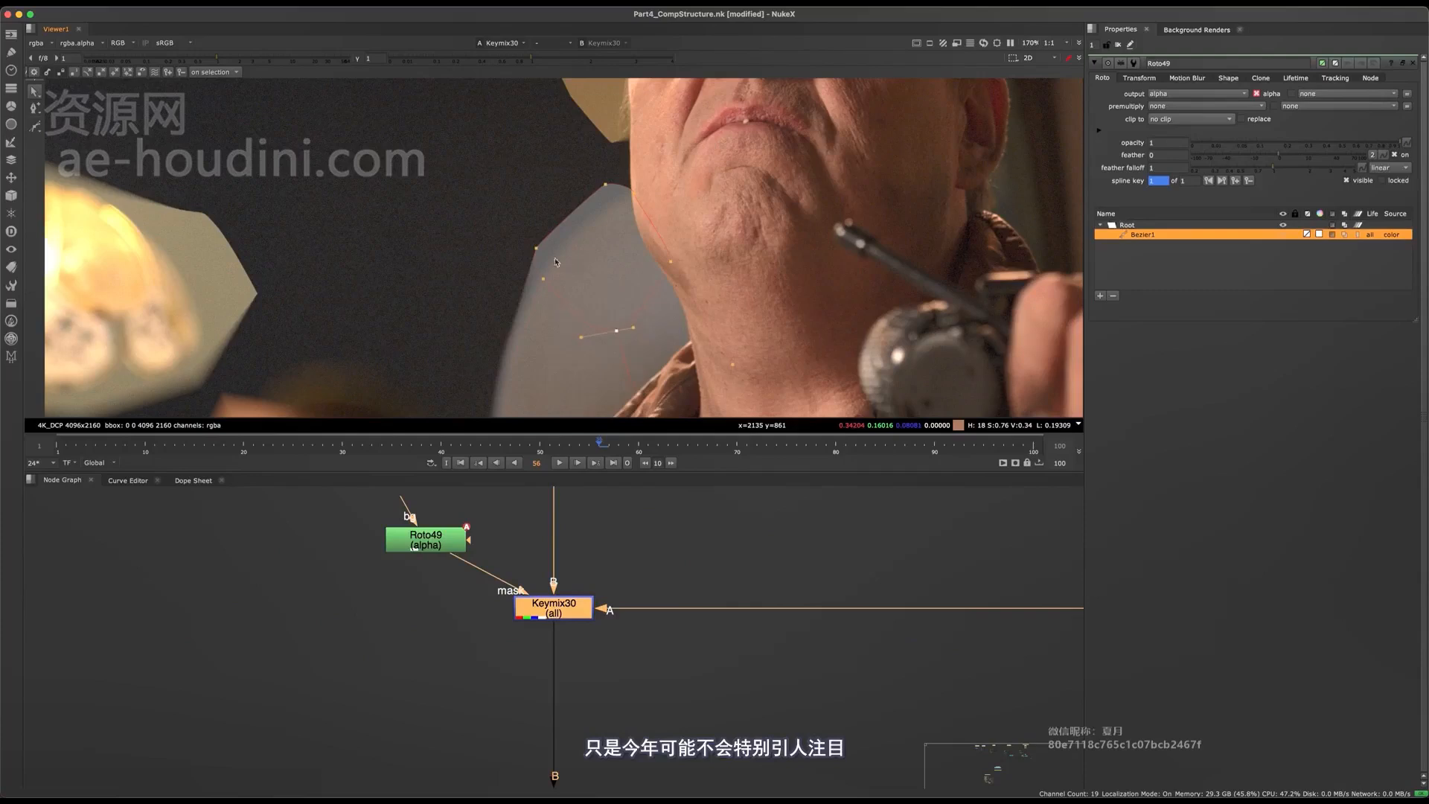
pyautogui.click(516, 266)
pyautogui.click(538, 251)
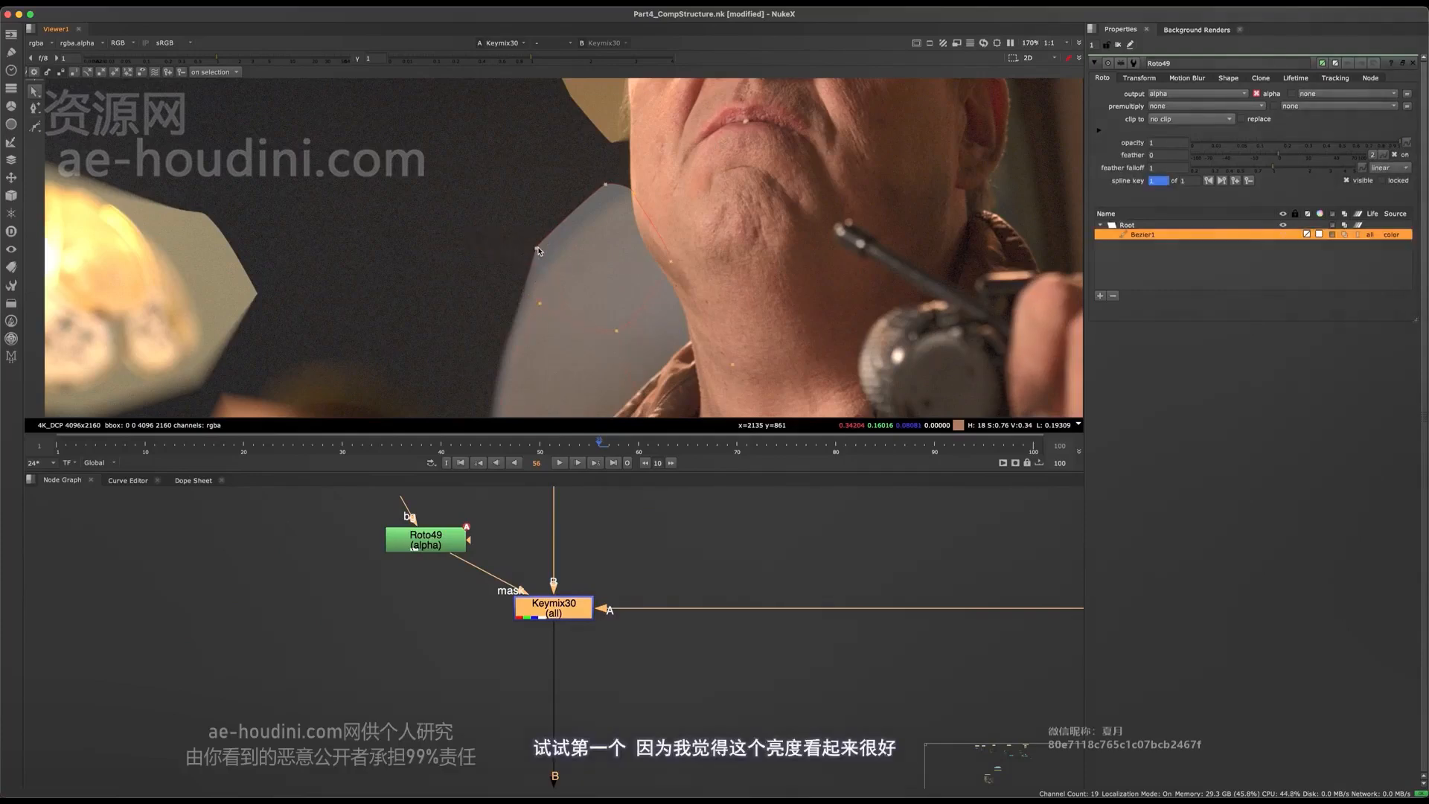
pyautogui.click(492, 241)
pyautogui.click(536, 248)
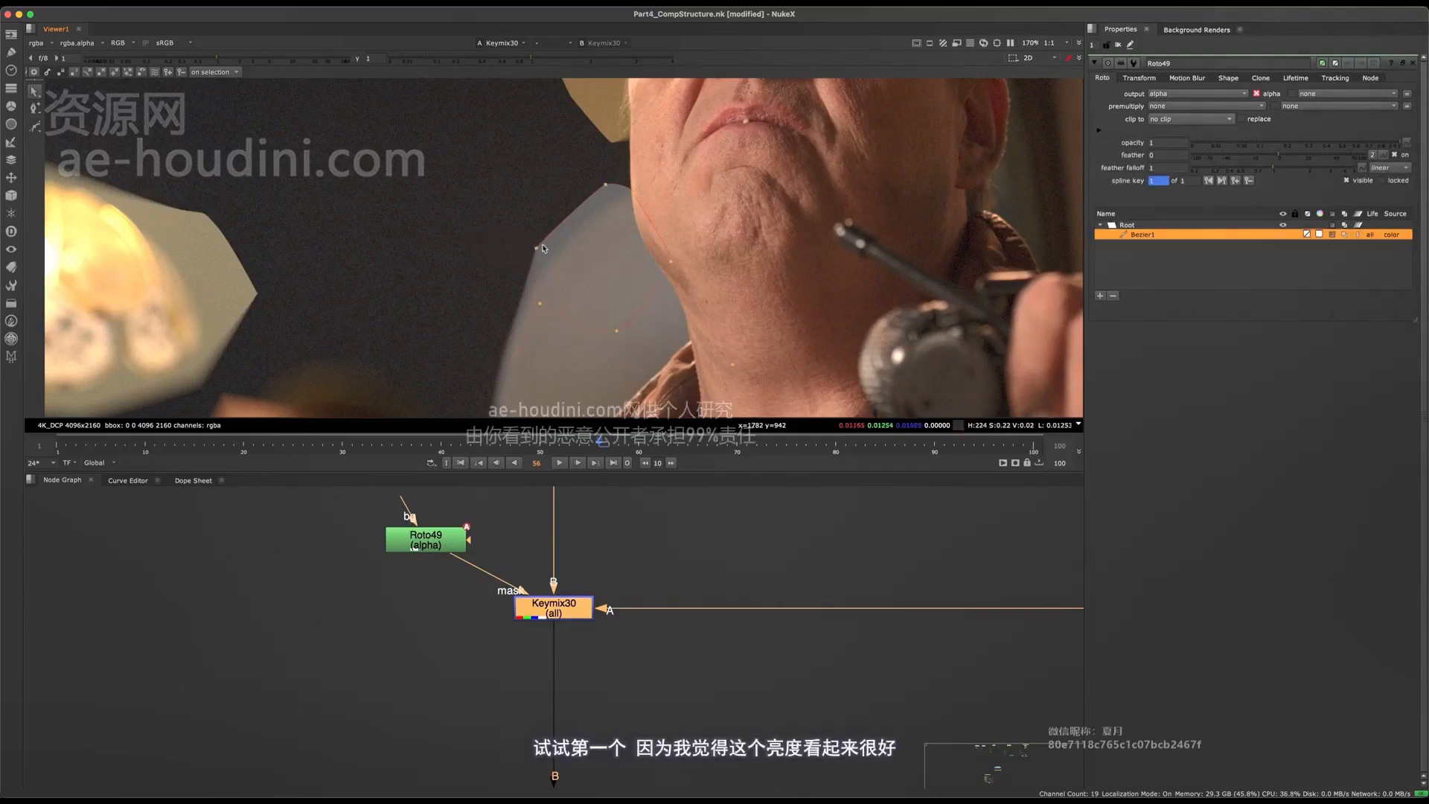
pyautogui.press('z')
pyautogui.moveTo(539, 368); pyautogui.dragTo(559, 206, button='middle')
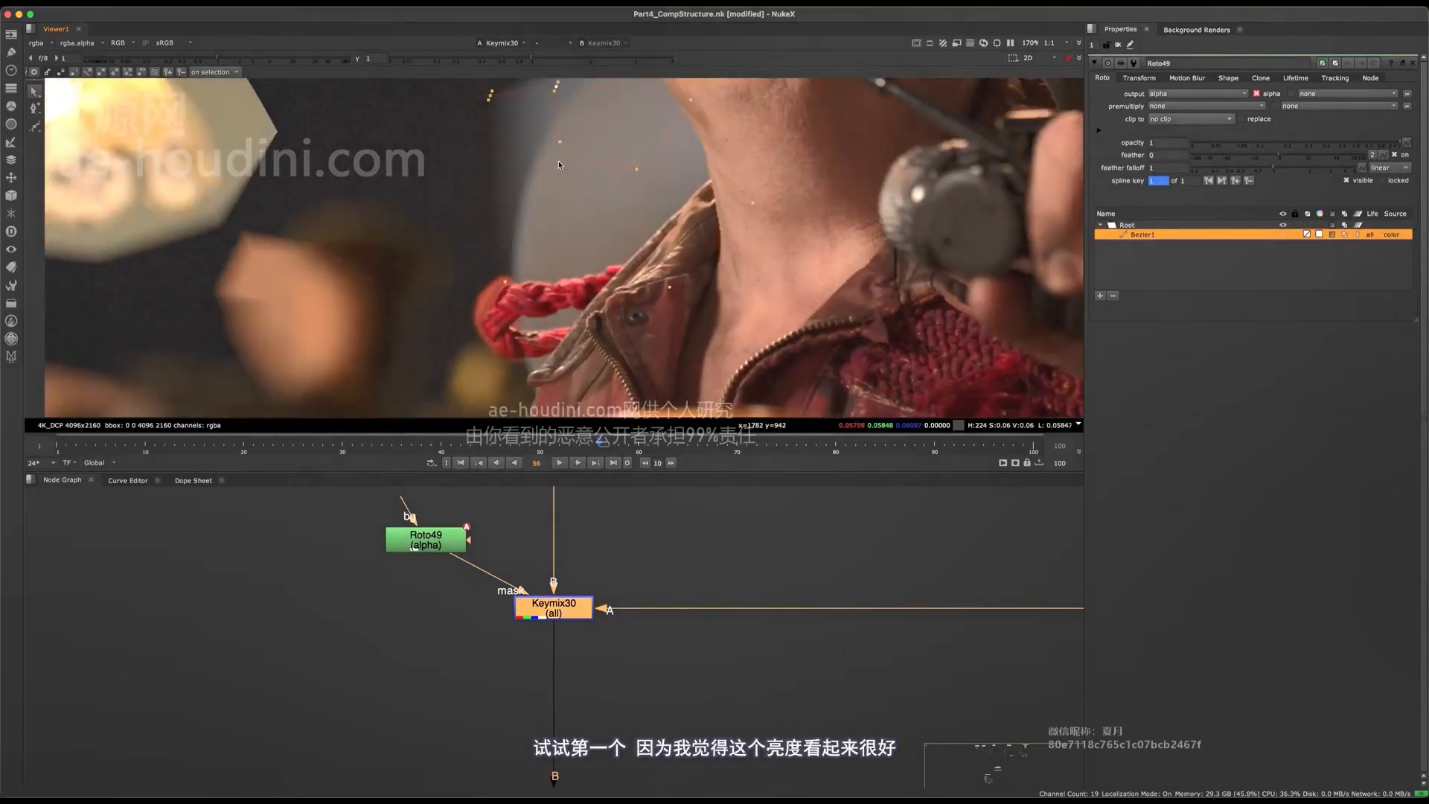
# Compare the full frame with Keymix30 off and on, and view the final Merge33 composite.
pyautogui.press('q')
pyautogui.press('f')
pyautogui.press('d')
pyautogui.press('d')
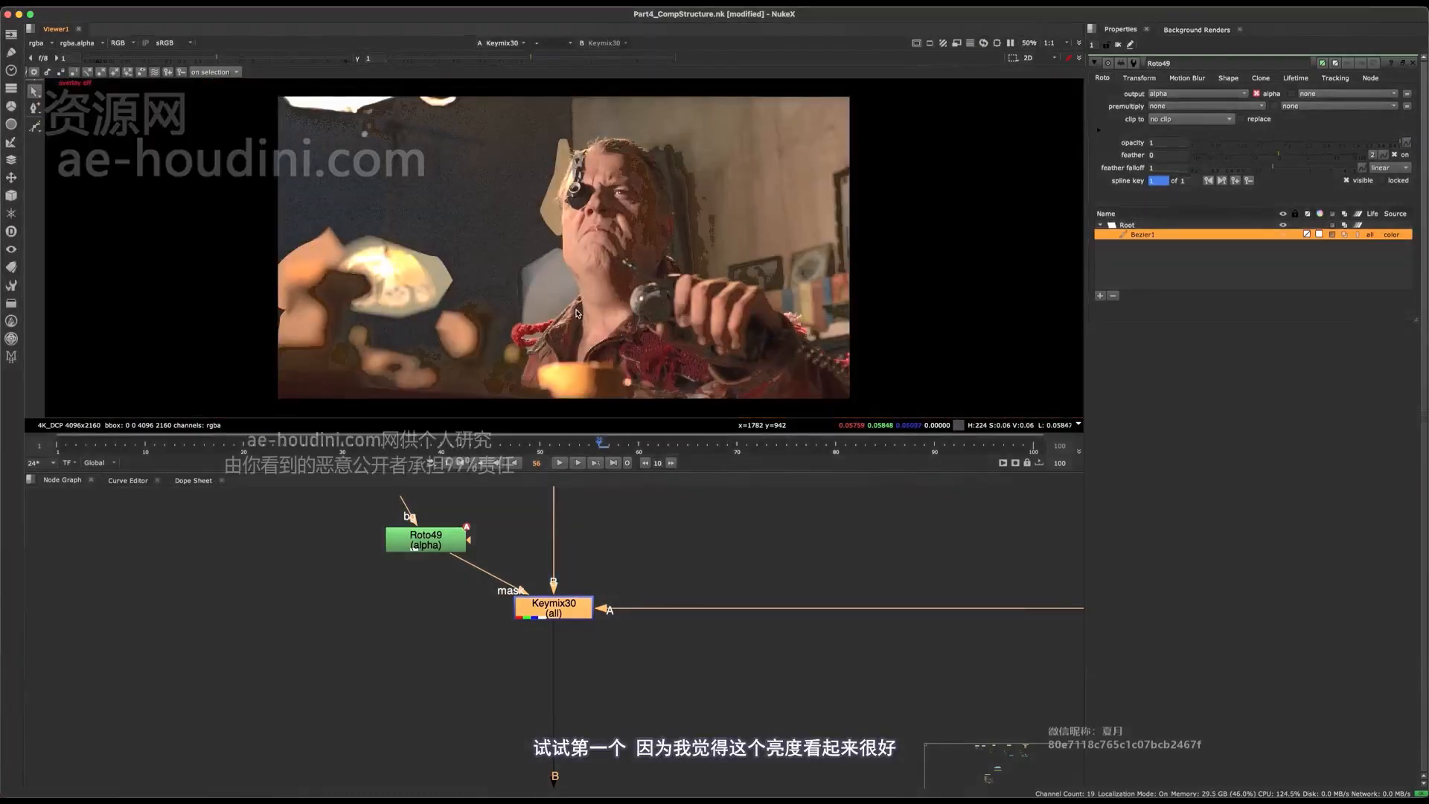
pyautogui.scroll(-10, 425, 544)
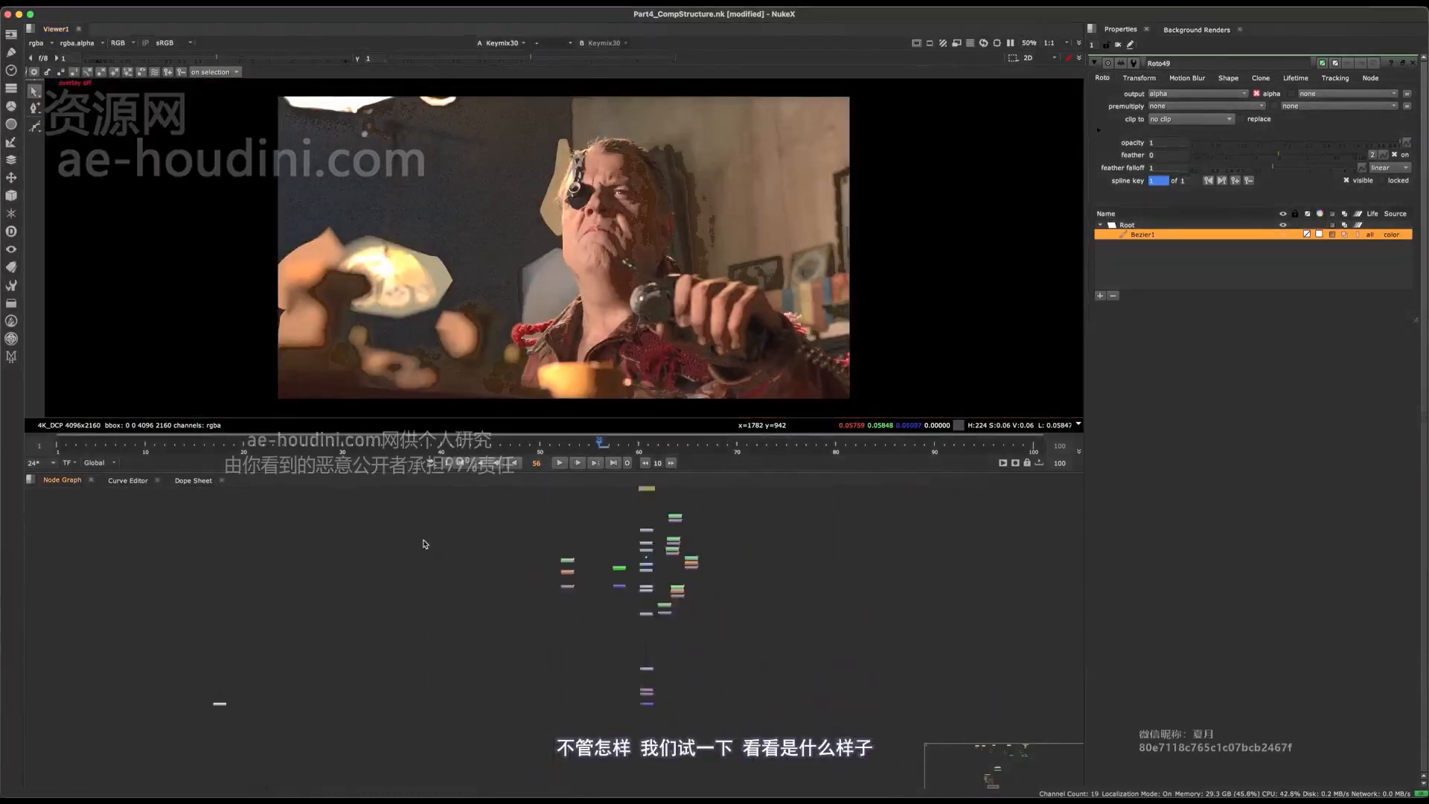
pyautogui.moveTo(592, 721); pyautogui.dragTo(488, 558, button='middle')
pyautogui.moveTo(650, 516); pyautogui.dragTo(412, 628)
pyautogui.press('1')
pyautogui.click(515, 597)
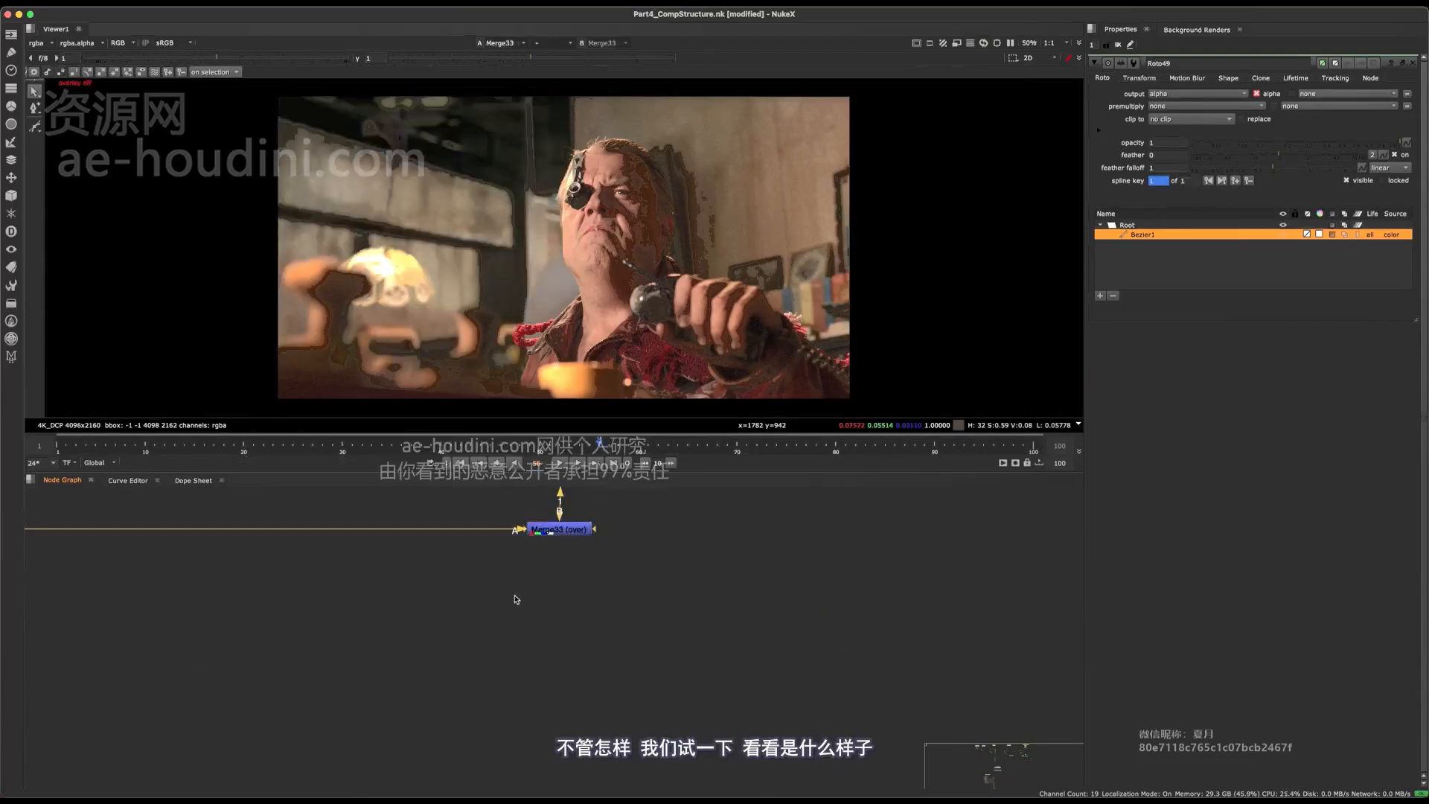
# Compare the composite with Keymix30 off and on, close up on the jaw and neck edge.
pyautogui.moveTo(516, 572); pyautogui.dragTo(616, 692, button='middle')
pyautogui.scroll(-5, 616, 692)
pyautogui.moveTo(308, 519); pyautogui.dragTo(596, 769, button='middle')
pyautogui.moveTo(414, 521); pyautogui.dragTo(574, 705, button='middle')
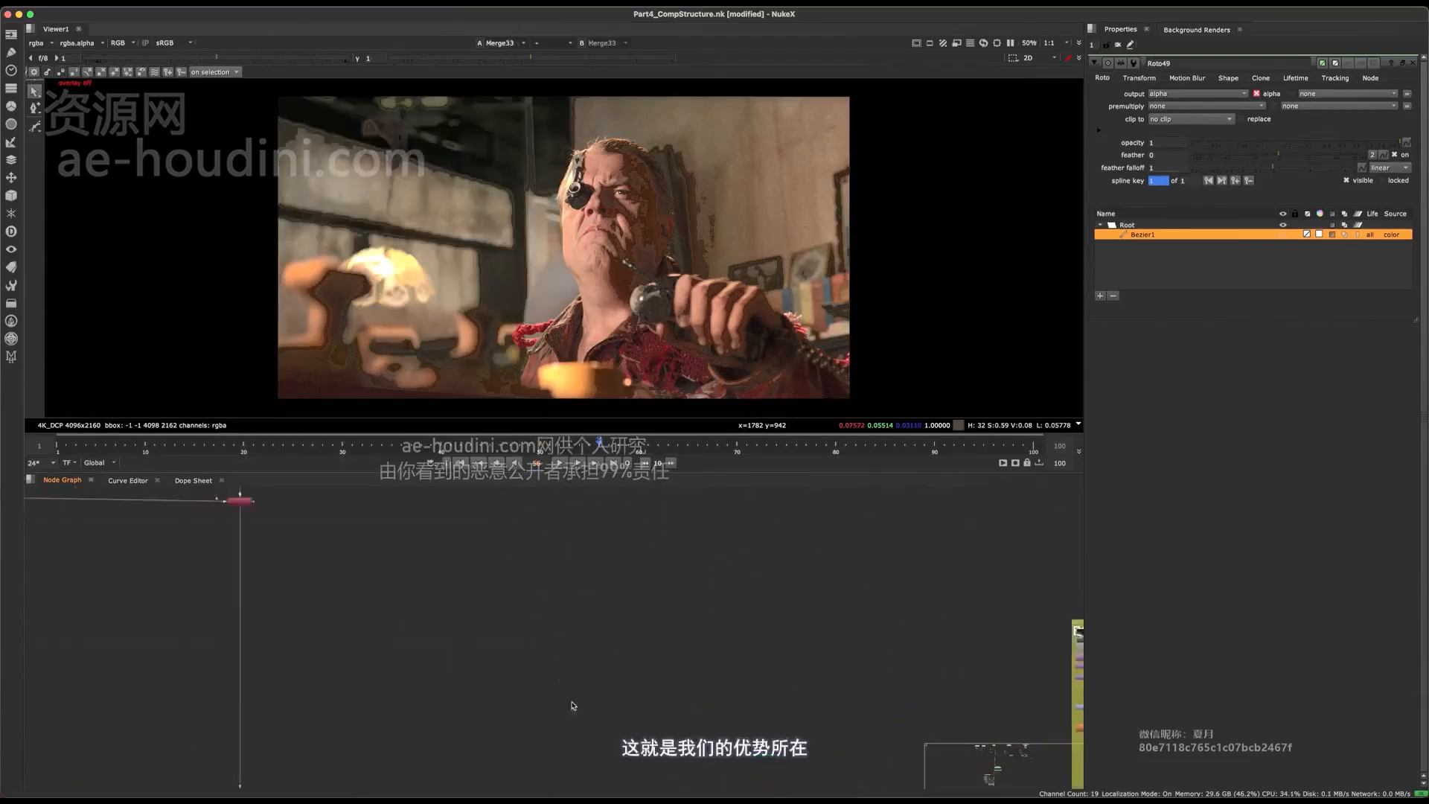
pyautogui.moveTo(260, 523)
pyautogui.mouseDown(button='middle')
pyautogui.moveTo(529, 695)
pyautogui.moveTo(558, 697)
pyautogui.mouseUp(button='middle')
pyautogui.scroll(3, 558, 697)
pyautogui.scroll(2, 564, 524)
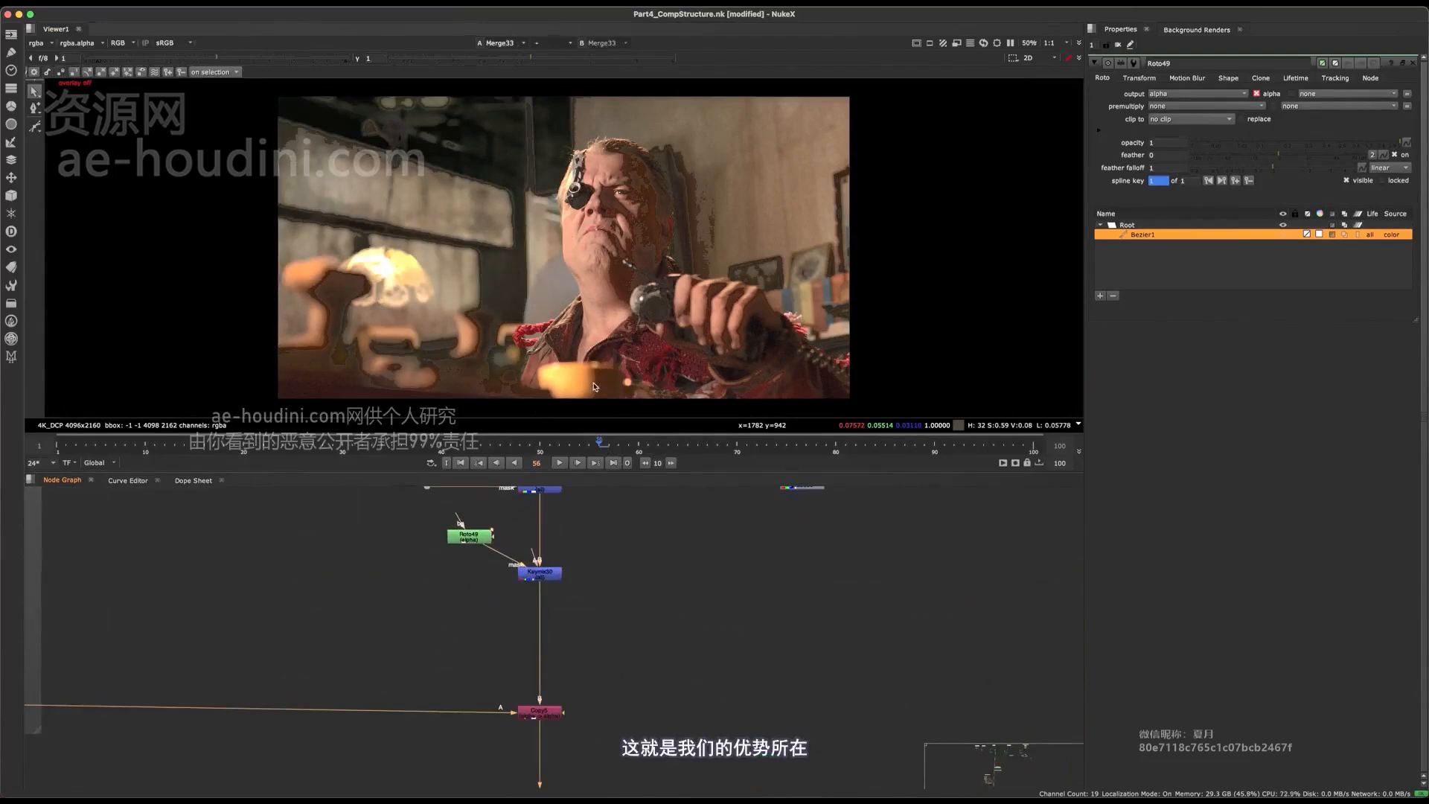
pyautogui.press('super+z')
pyautogui.scroll(6, 561, 253)
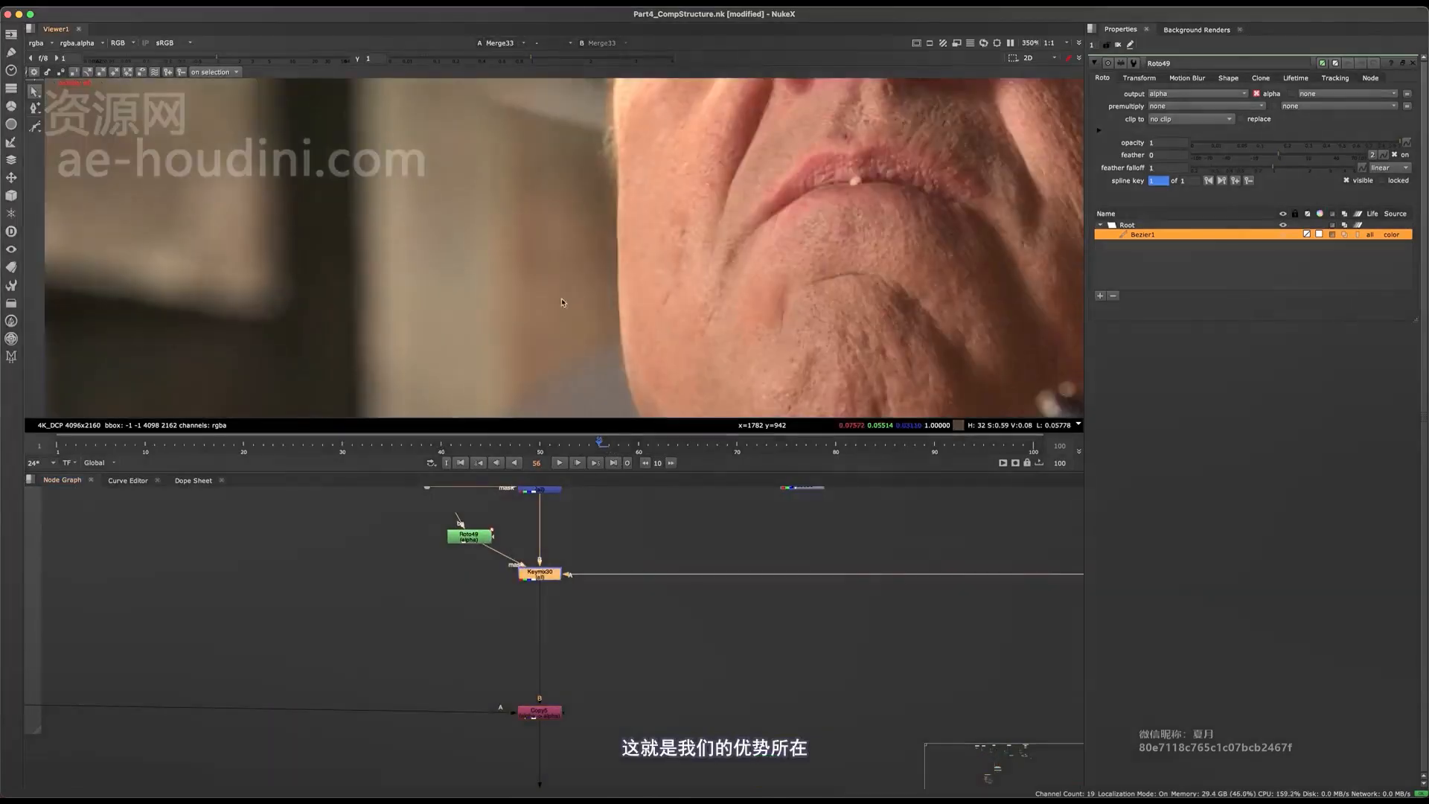
# Open DespillMadness10's settings and view DespillMadness10, DespillMadness11 and Dissolve1 in turn to compare the grey area beside the neck.
pyautogui.moveTo(642, 590); pyautogui.dragTo(225, 713, button='middle')
pyautogui.moveTo(910, 495); pyautogui.dragTo(534, 484, button='middle')
pyautogui.moveTo(407, 658); pyautogui.dragTo(690, 596, button='middle')
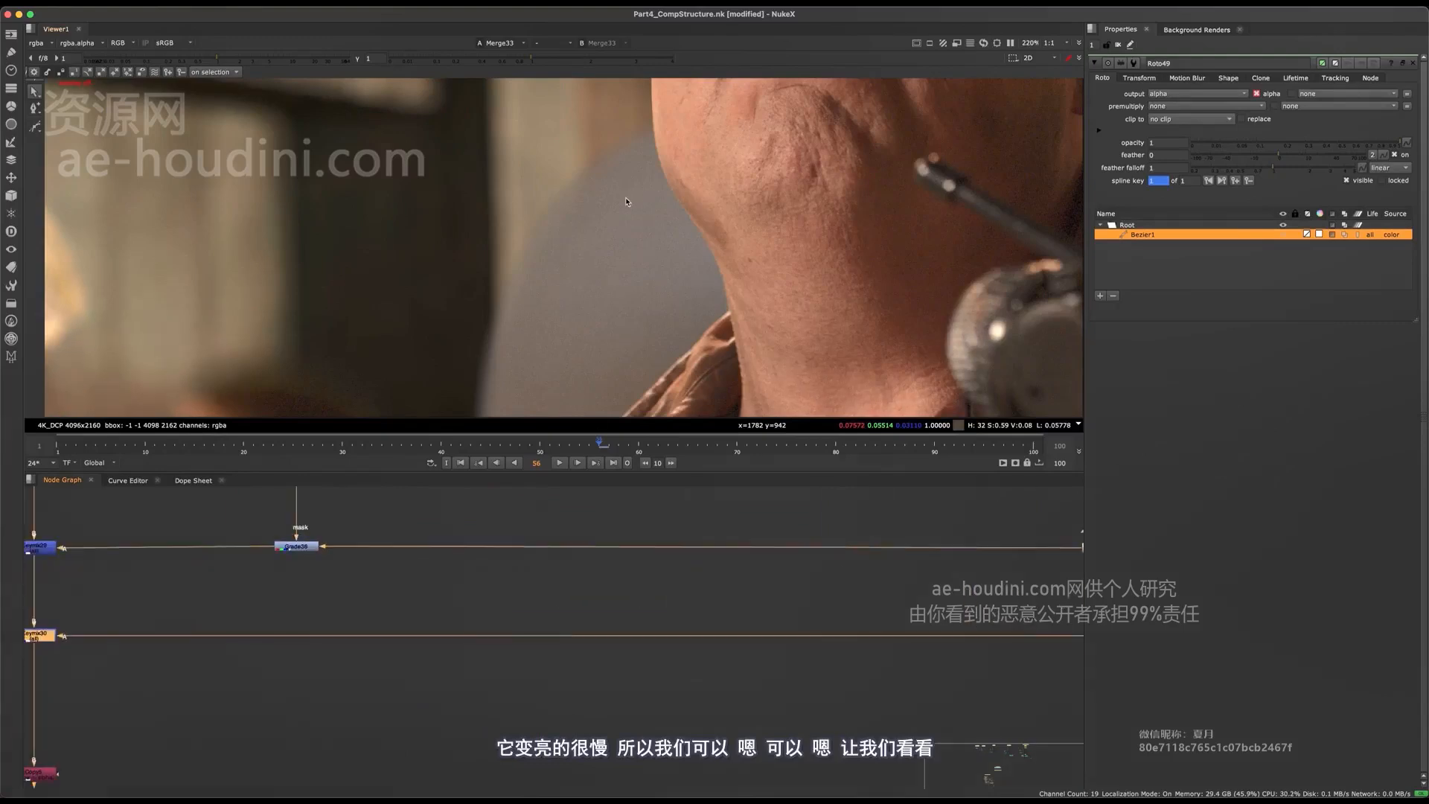
pyautogui.moveTo(673, 524); pyautogui.dragTo(309, 628, button='middle')
pyautogui.moveTo(695, 645); pyautogui.dragTo(341, 625, button='middle')
pyautogui.scroll(3, 521, 685)
pyautogui.click(548, 660)
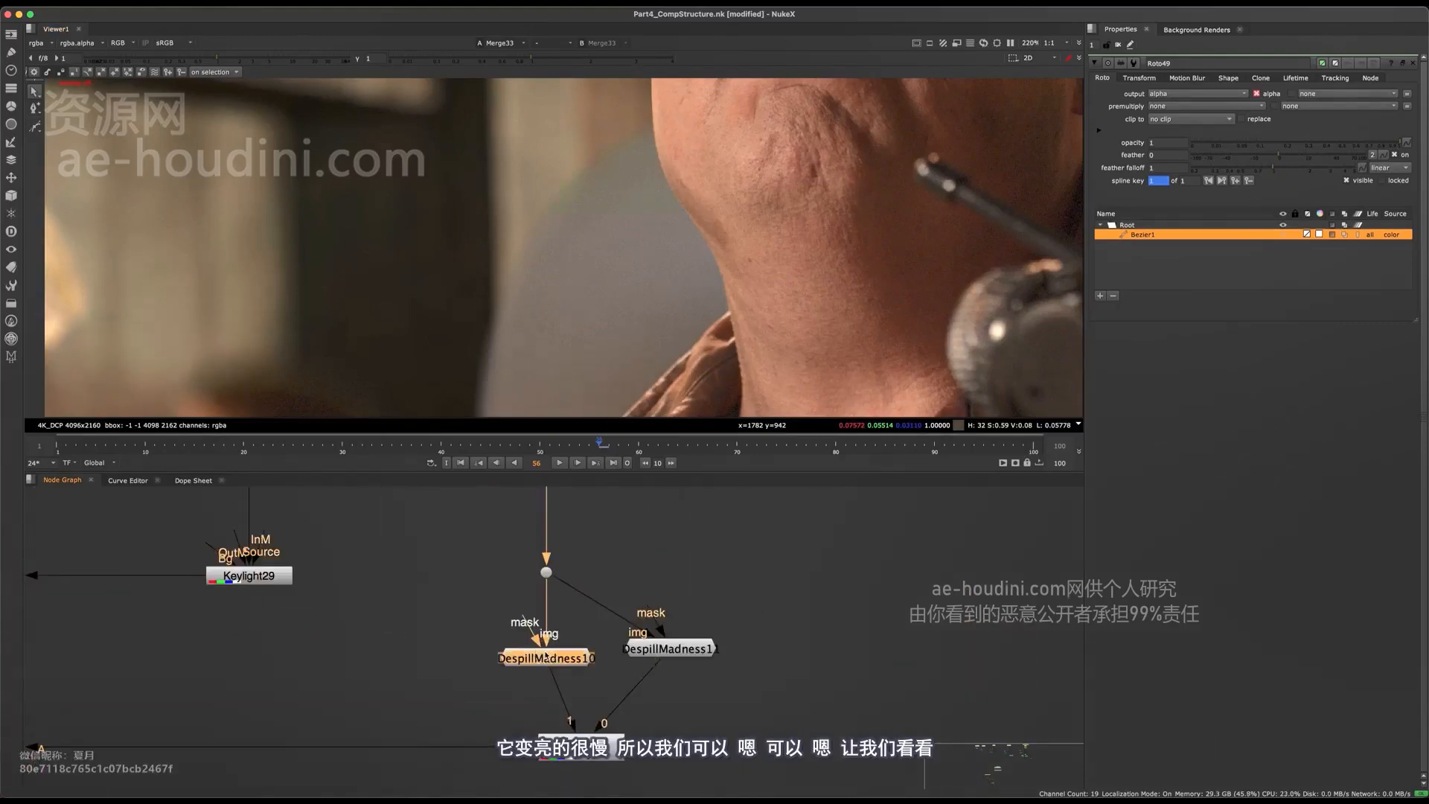
pyautogui.doubleClick(548, 660)
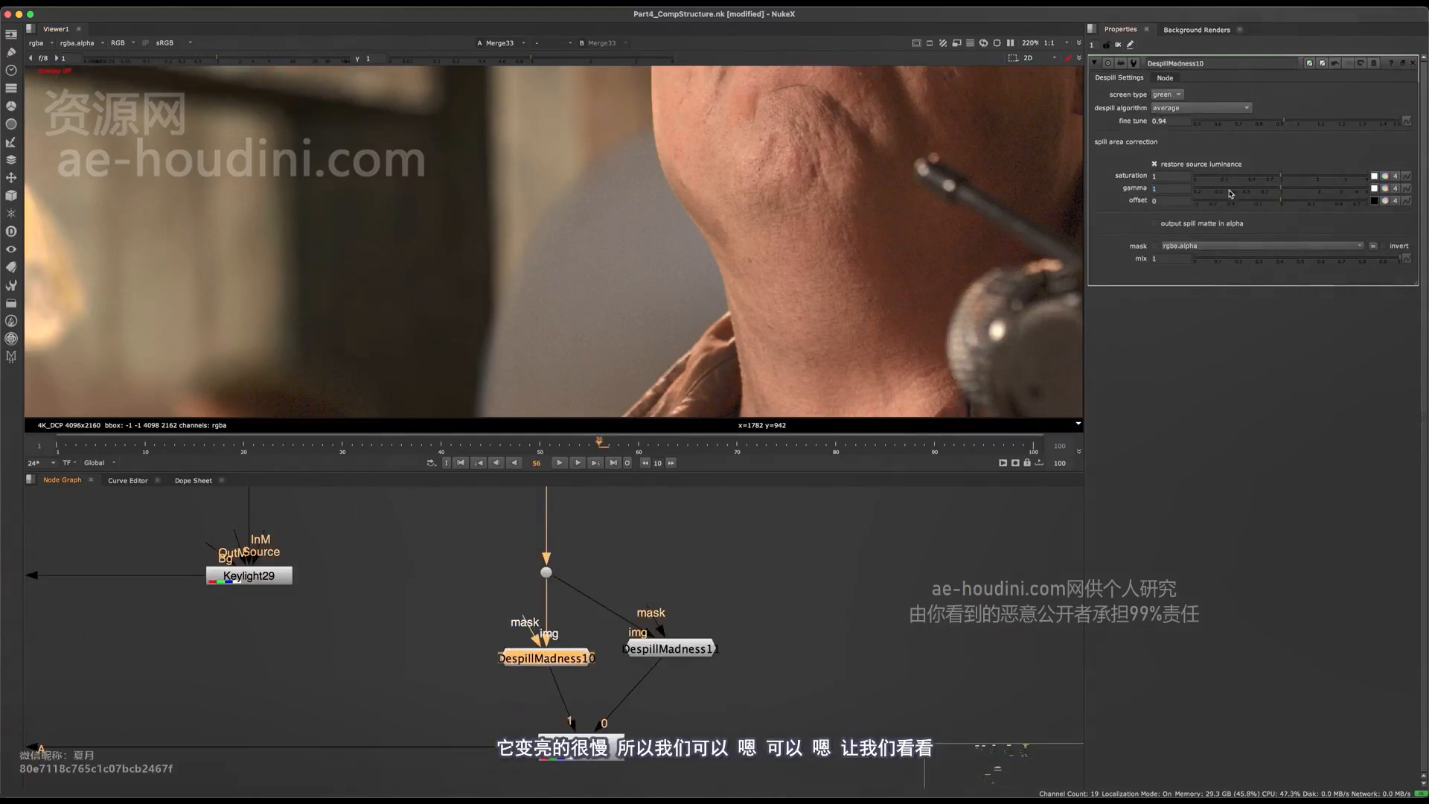
pyautogui.press('1')
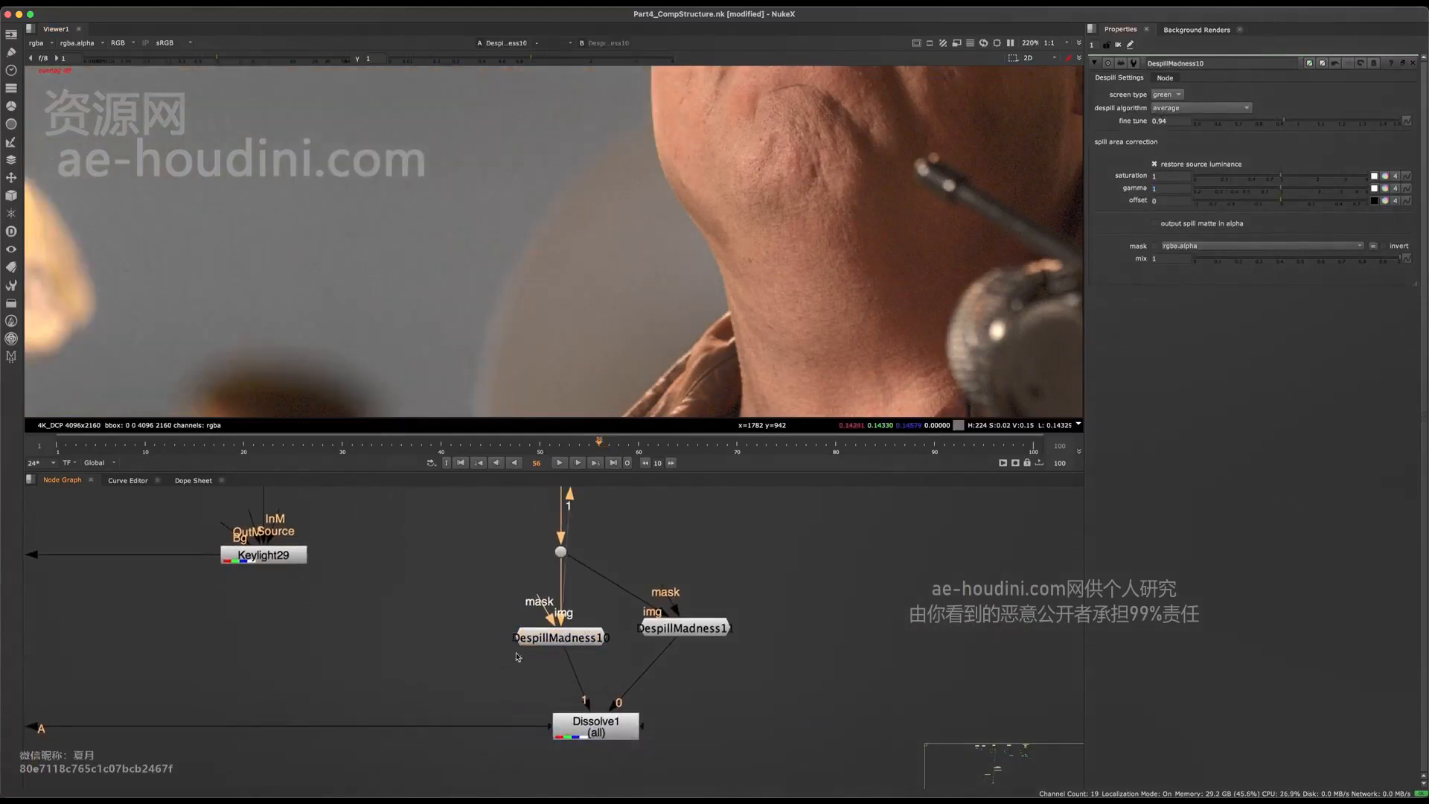
pyautogui.click(675, 626)
pyautogui.press('1')
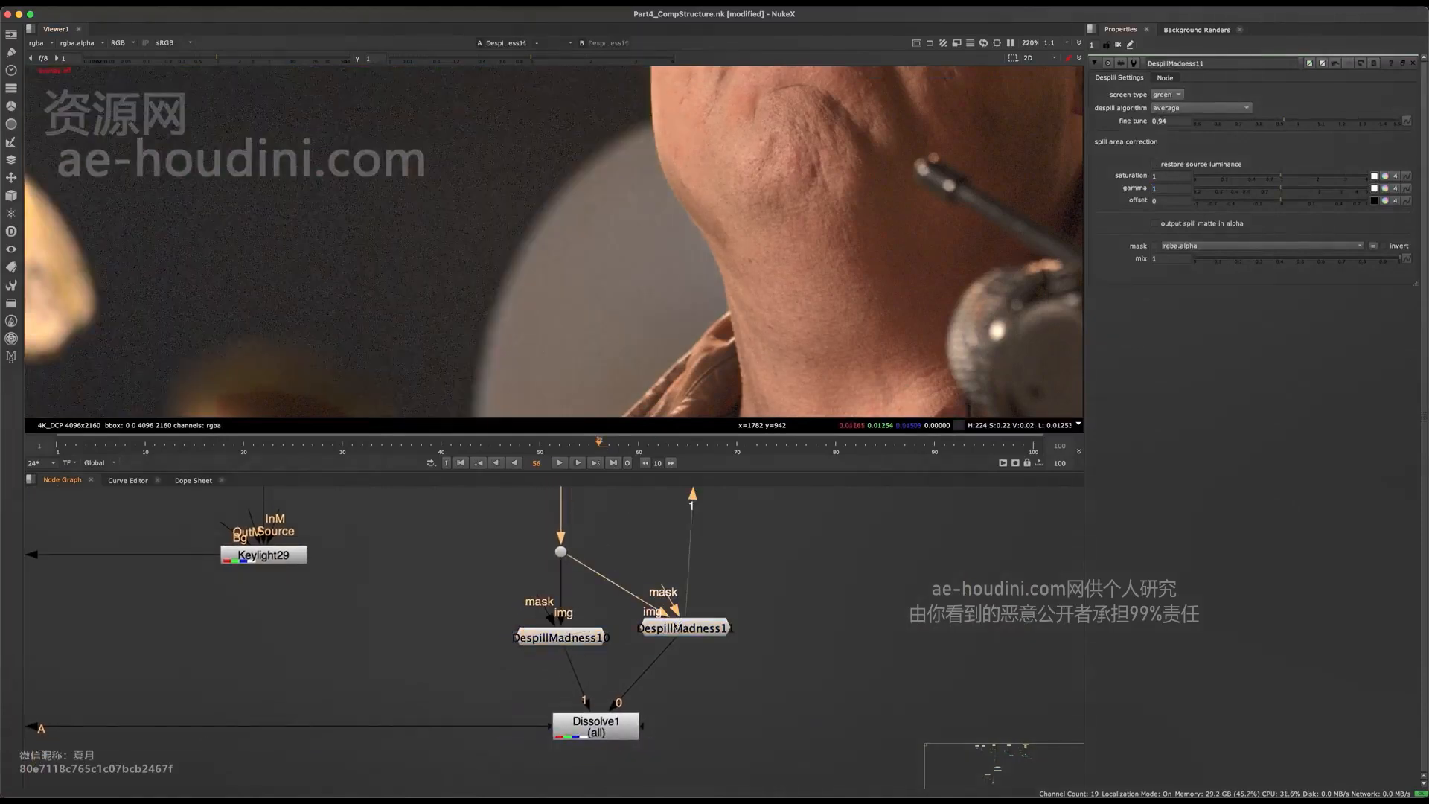
pyautogui.click(599, 725)
pyautogui.press('1')
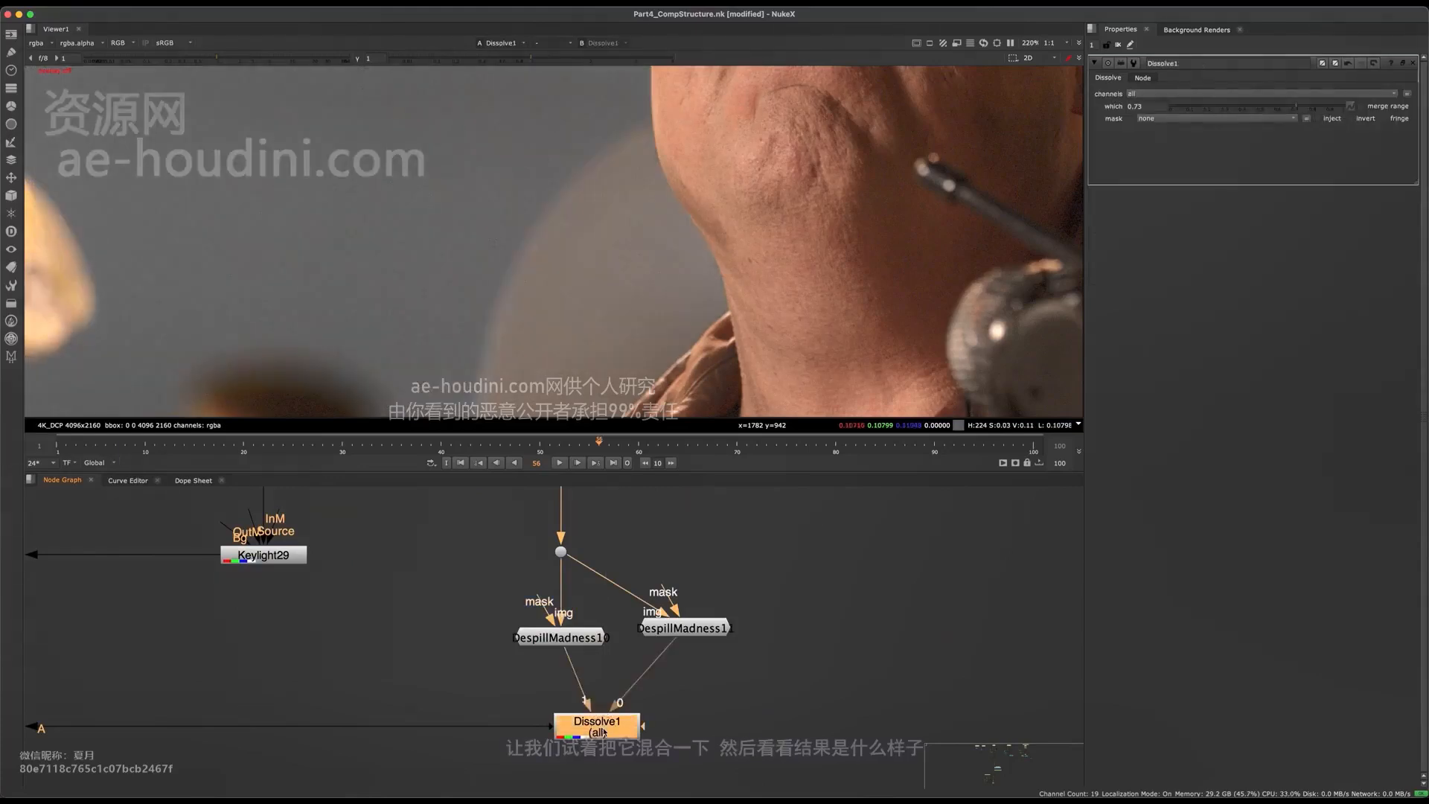
# Try a Dissolve1 mix of 0.555, check it in the Merge33 composite and undo the change.
pyautogui.moveTo(1294, 109)
pyautogui.mouseDown()
pyautogui.moveTo(1250, 106)
pyautogui.moveTo(1276, 105)
pyautogui.mouseUp()
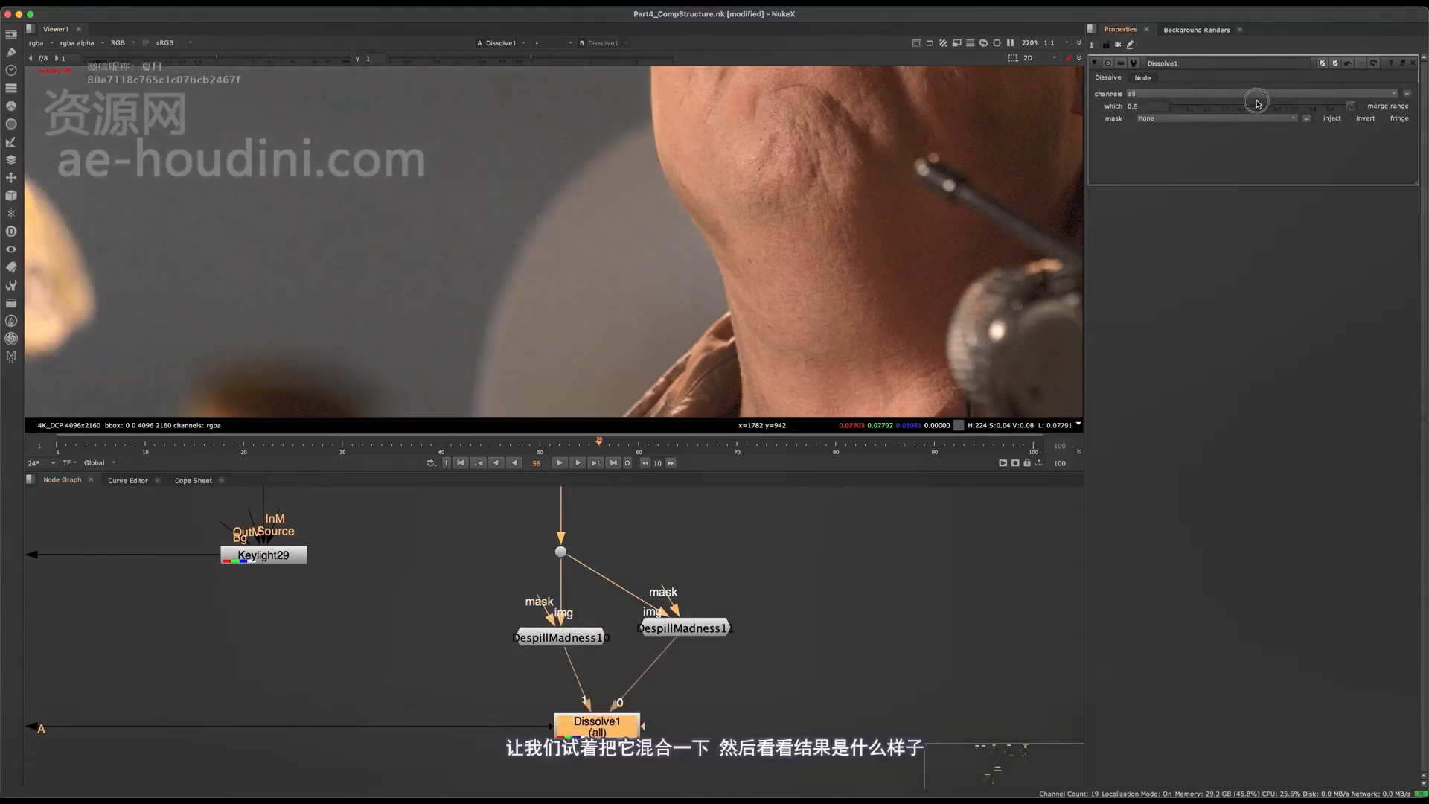
pyautogui.scroll(-5, 470, 624)
pyautogui.moveTo(384, 623); pyautogui.dragTo(711, 584, button='middle')
pyautogui.moveTo(316, 616); pyautogui.dragTo(597, 593, button='middle')
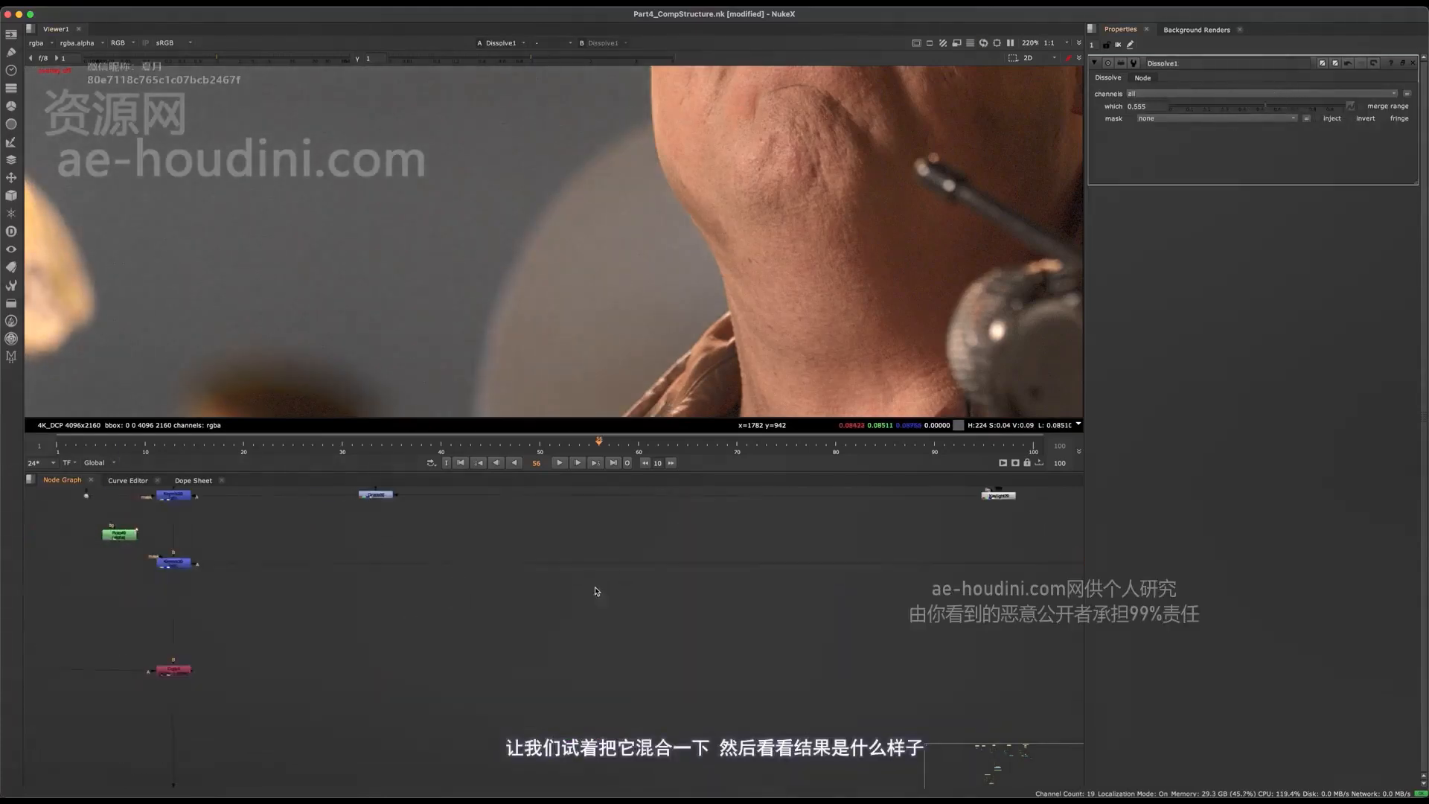
pyautogui.scroll(-6, 596, 593)
pyautogui.moveTo(611, 723); pyautogui.dragTo(462, 615, button='middle')
pyautogui.moveTo(644, 746); pyautogui.dragTo(547, 712, button='middle')
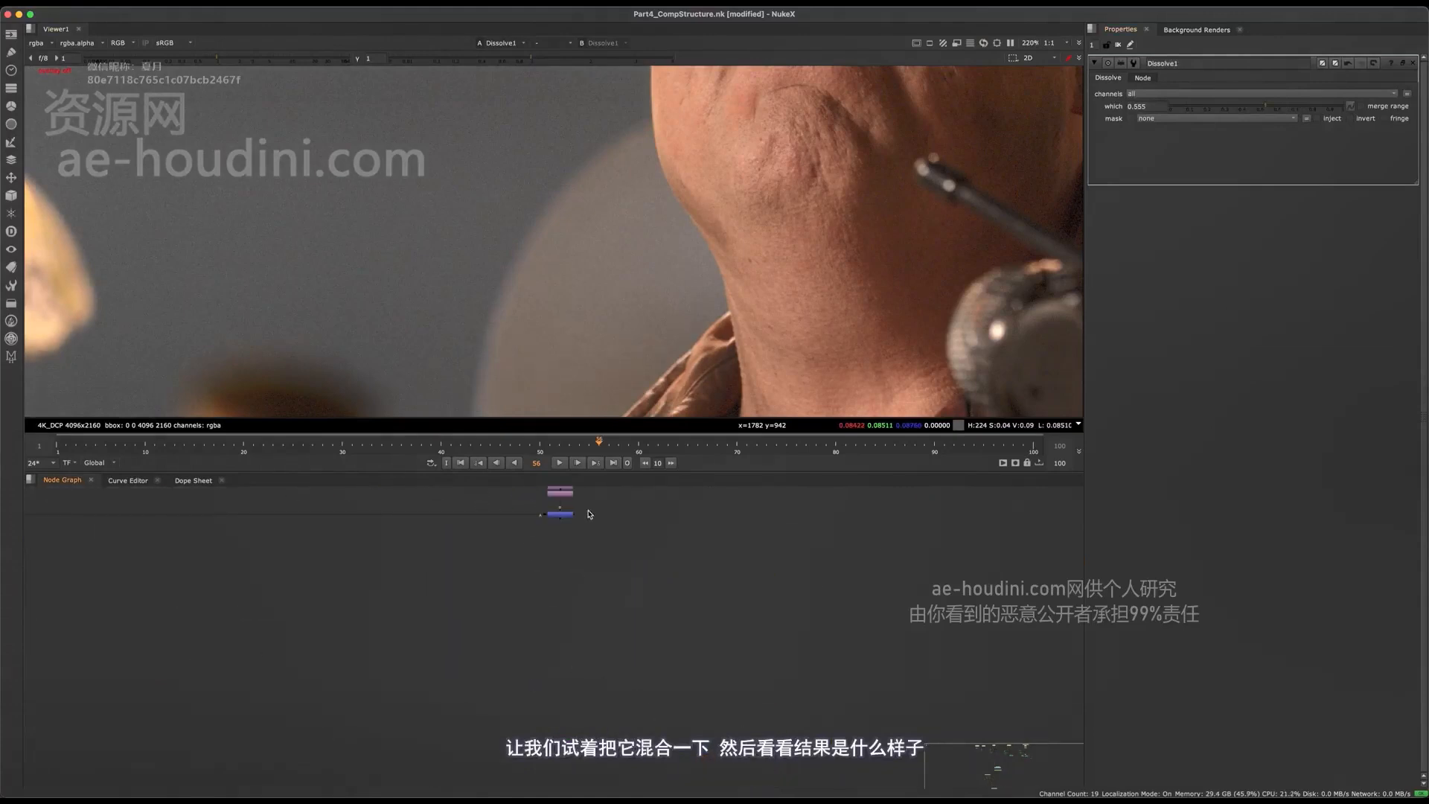
pyautogui.press('super+z')
pyautogui.press('super+z')
pyautogui.press('super+z')
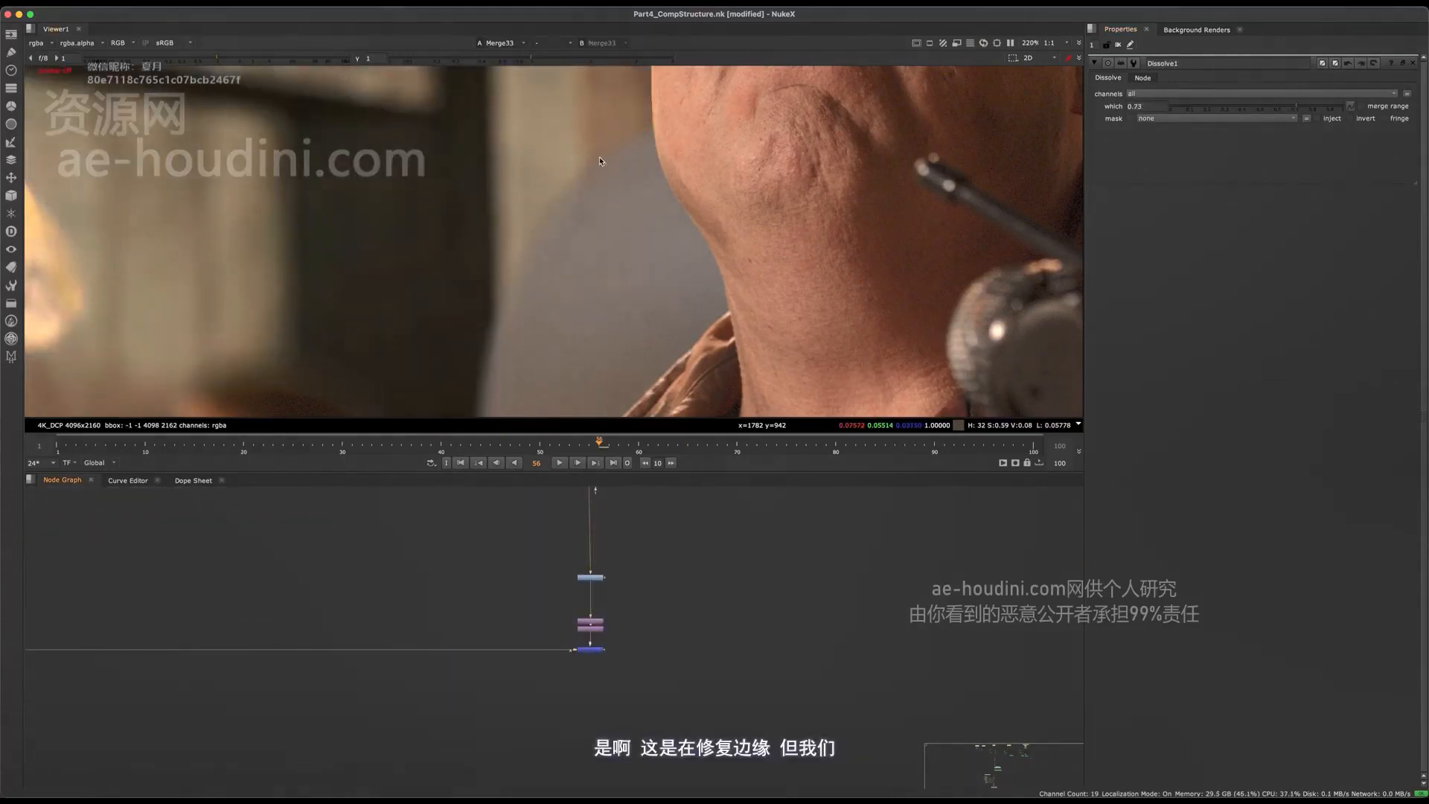
# Return to the despill branch and view the DespillMadness10 result around the neck edge.
pyautogui.moveTo(454, 551); pyautogui.dragTo(498, 737, button='middle')
pyautogui.moveTo(399, 513); pyautogui.dragTo(447, 748, button='middle')
pyautogui.moveTo(448, 513); pyautogui.dragTo(469, 715, button='middle')
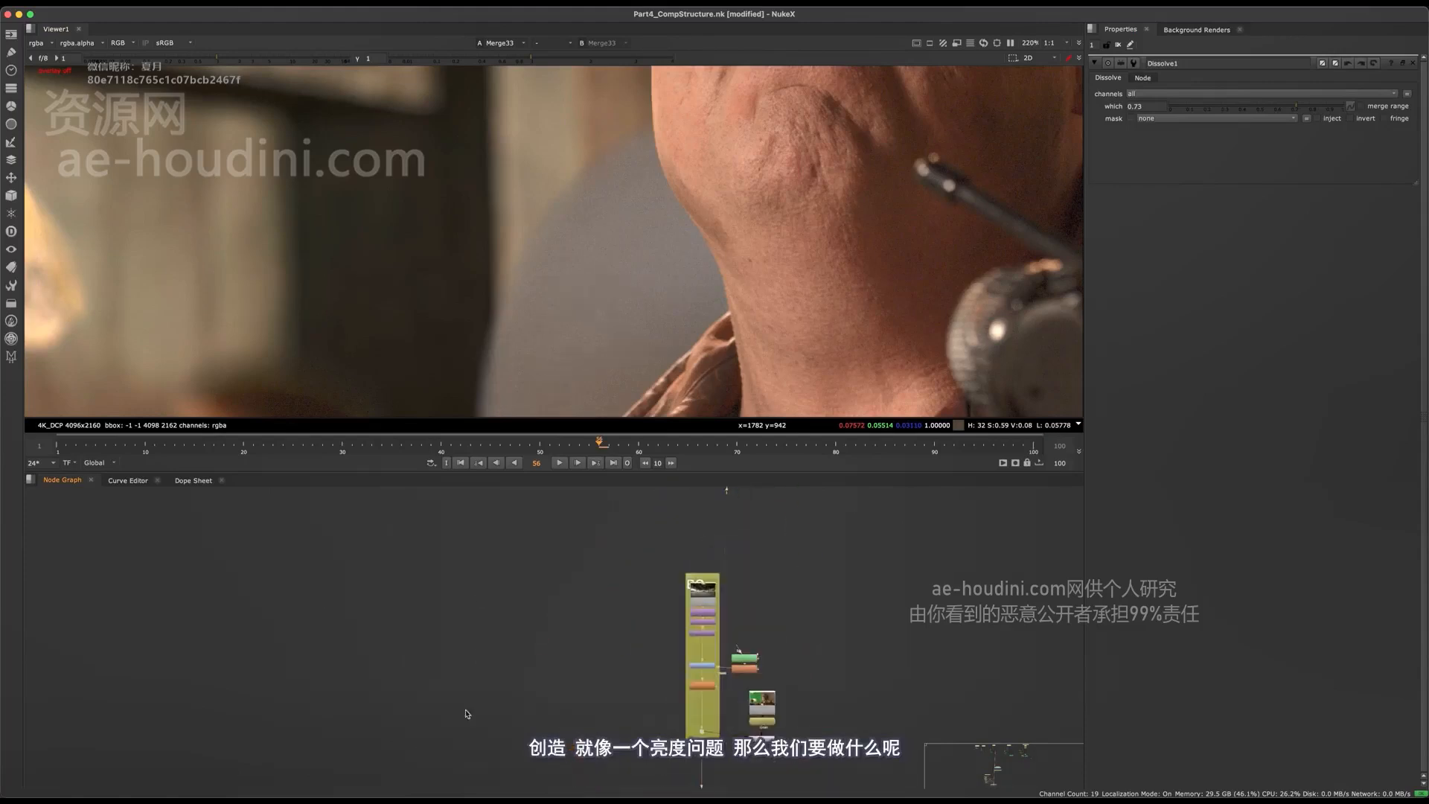
pyautogui.scroll(-4, 501, 657)
pyautogui.scroll(-6, 501, 657)
pyautogui.scroll(8, 413, 611)
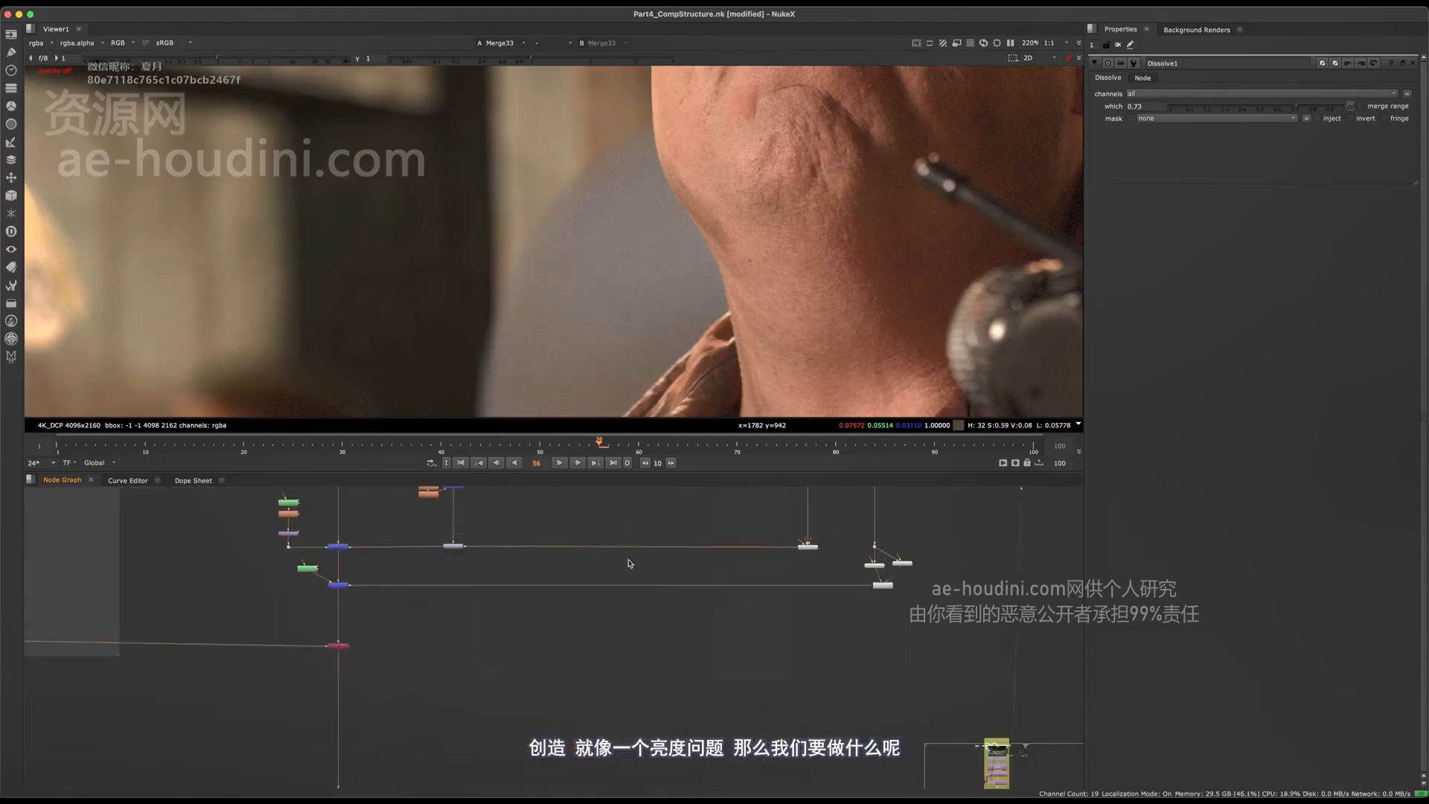
pyautogui.scroll(4, 798, 606)
pyautogui.moveTo(817, 600); pyautogui.dragTo(536, 666, button='middle')
pyautogui.scroll(6, 730, 618)
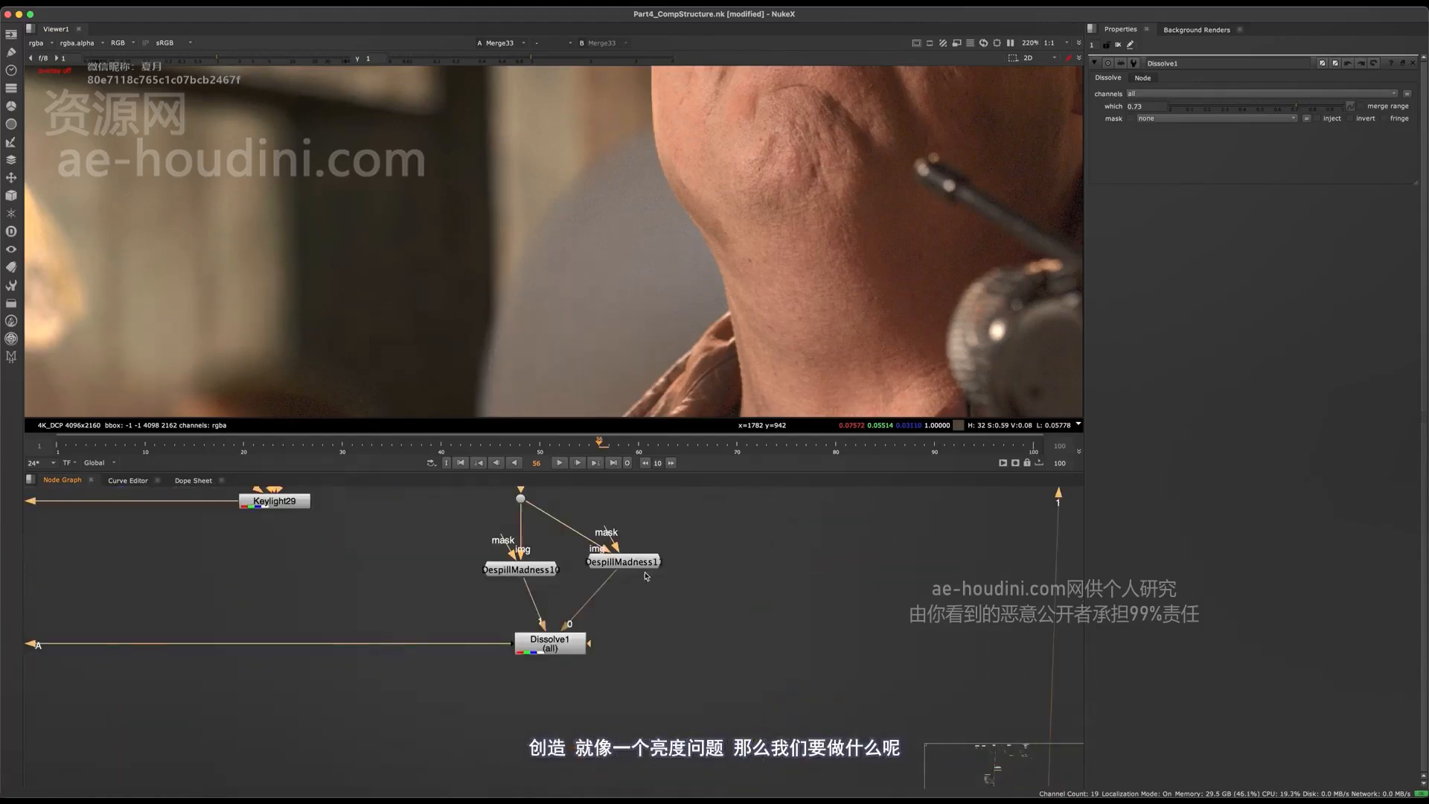
pyautogui.click(526, 568)
pyautogui.press('1')
# Save the script and select Keymix30 in the main comp.
pyautogui.moveTo(410, 561); pyautogui.dragTo(607, 487, button='middle')
pyautogui.scroll(-4, 453, 676)
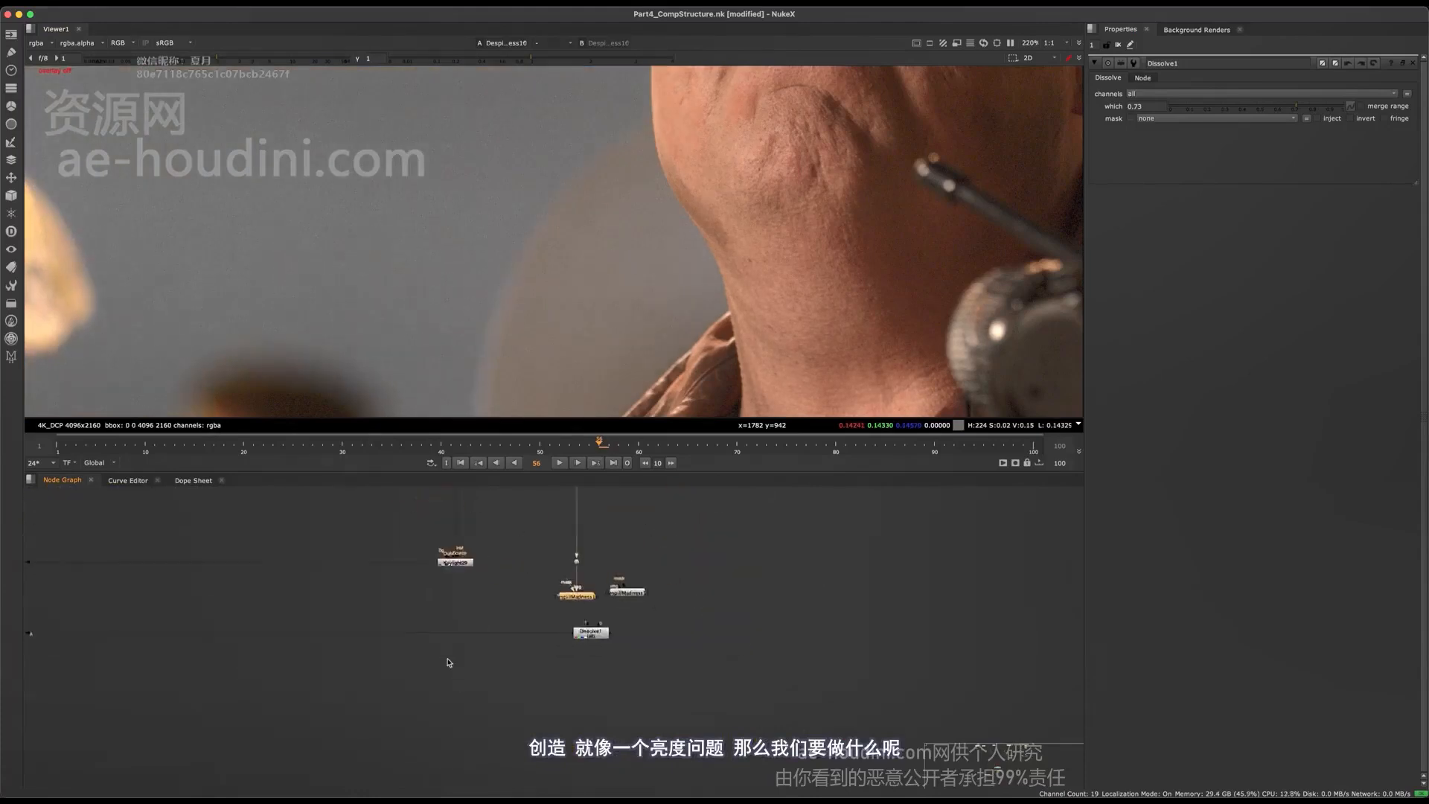
pyautogui.press('super+s')
pyautogui.moveTo(294, 575); pyautogui.dragTo(590, 618, button='middle')
pyautogui.moveTo(498, 623); pyautogui.dragTo(689, 605, button='middle')
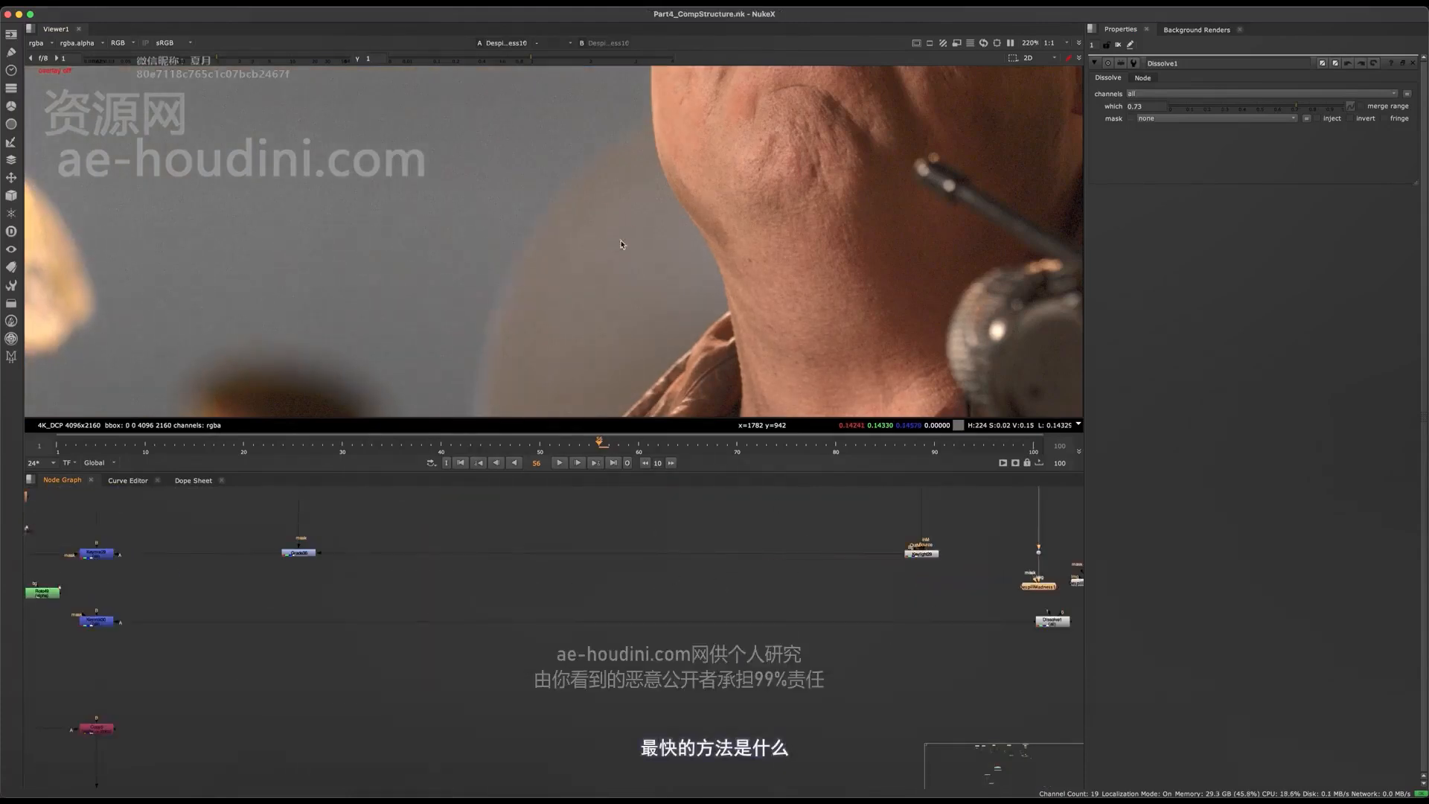
pyautogui.moveTo(429, 598); pyautogui.dragTo(647, 595, button='middle')
pyautogui.scroll(4, 290, 656)
pyautogui.click(345, 590)
pyautogui.press('q')
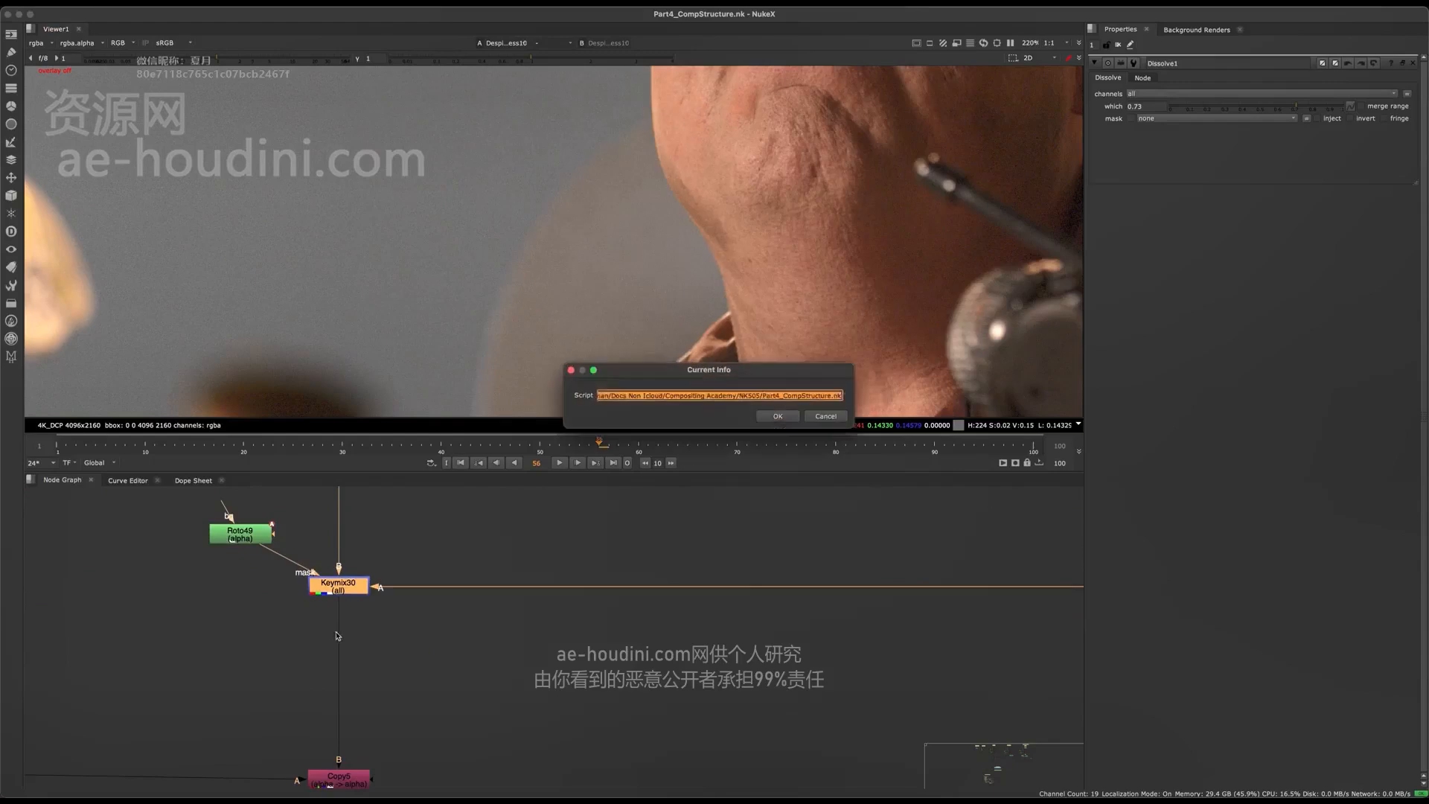
pyautogui.click(824, 418)
# View Dot162 on the stored matte branch below the Core Matte and inspect its alpha channel.
pyautogui.press('1')
pyautogui.click(355, 608)
pyautogui.moveTo(355, 608); pyautogui.dragTo(545, 646, button='middle')
pyautogui.scroll(-4, 554, 585)
pyautogui.press('space')
pyautogui.keyDown('super'); pyautogui.click(252, 588); pyautogui.keyUp('super')
pyautogui.press('1')
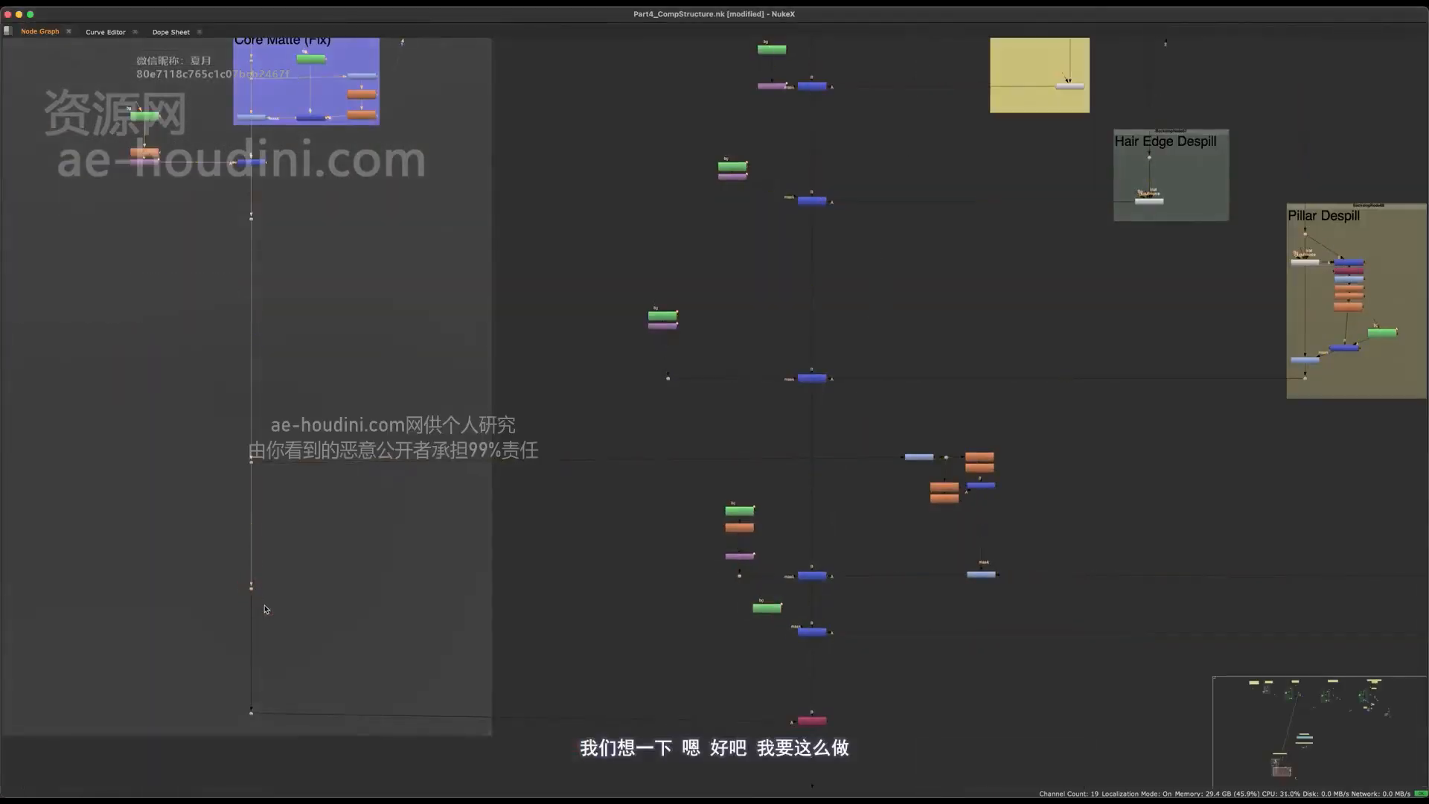
pyautogui.press('space')
pyautogui.press('a')
pyautogui.press('a')
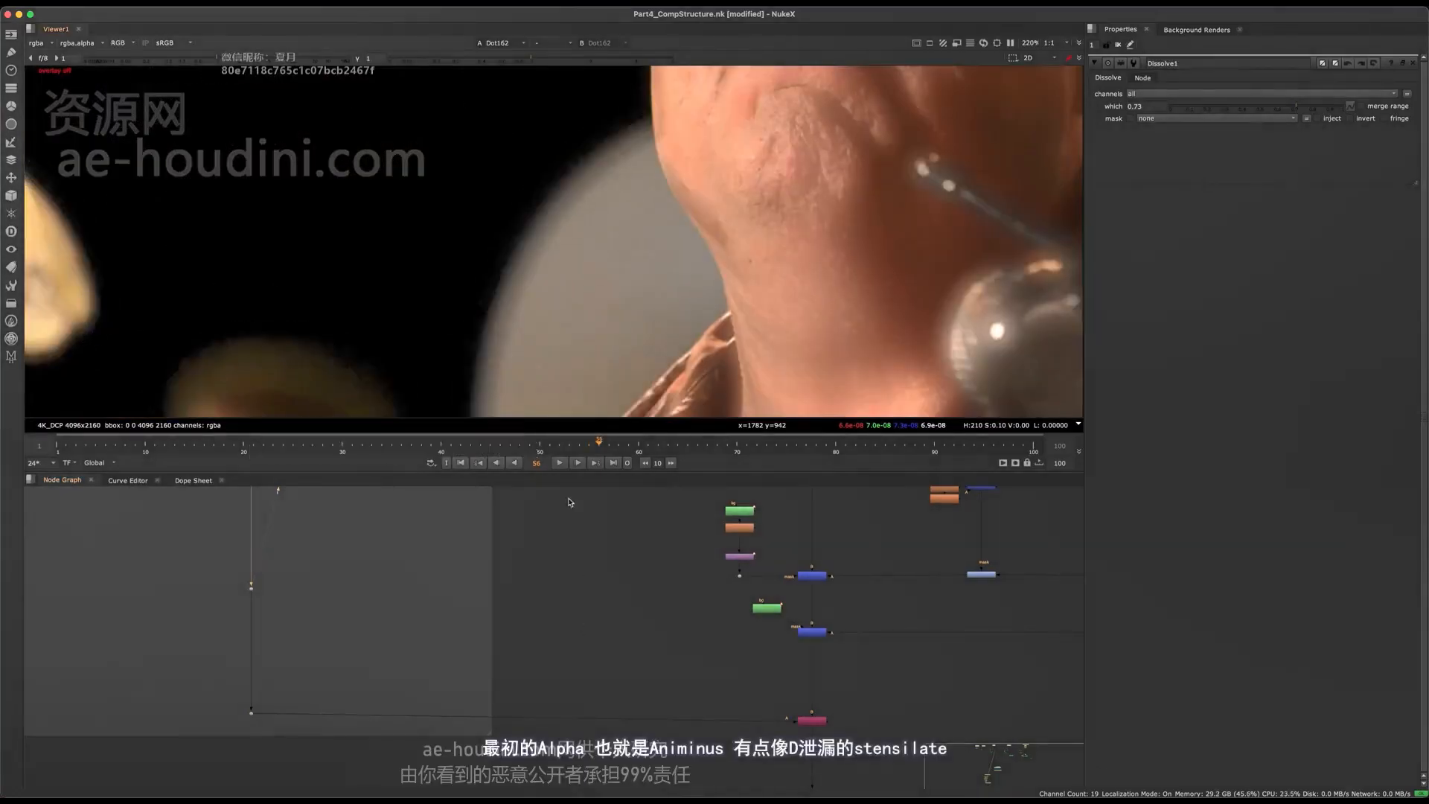
pyautogui.press('a')
pyautogui.press('s')
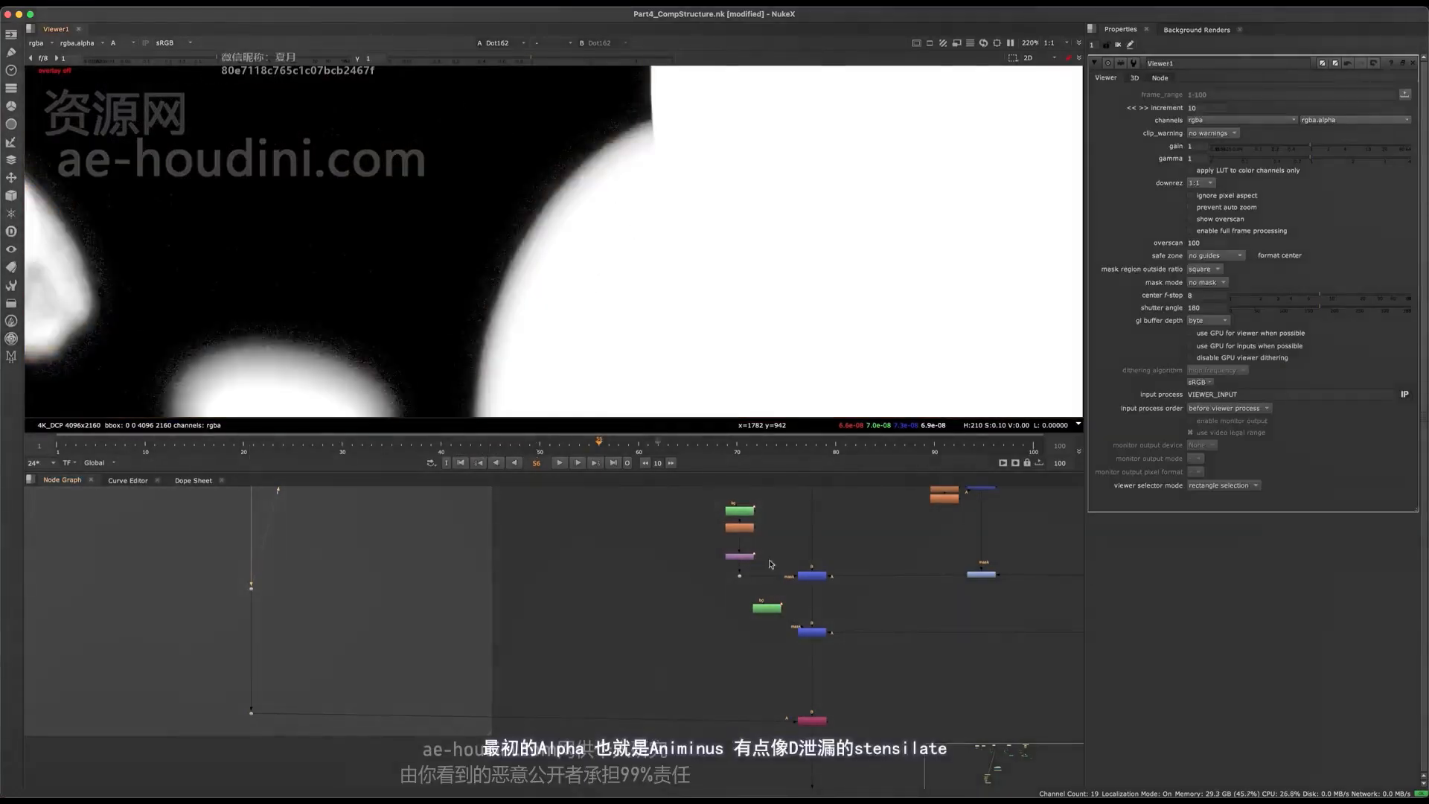
pyautogui.press('a')
# View Keymix30 and toggle it to check where its colour change reaches beyond the soft edge.
pyautogui.moveTo(858, 616); pyautogui.dragTo(738, 678)
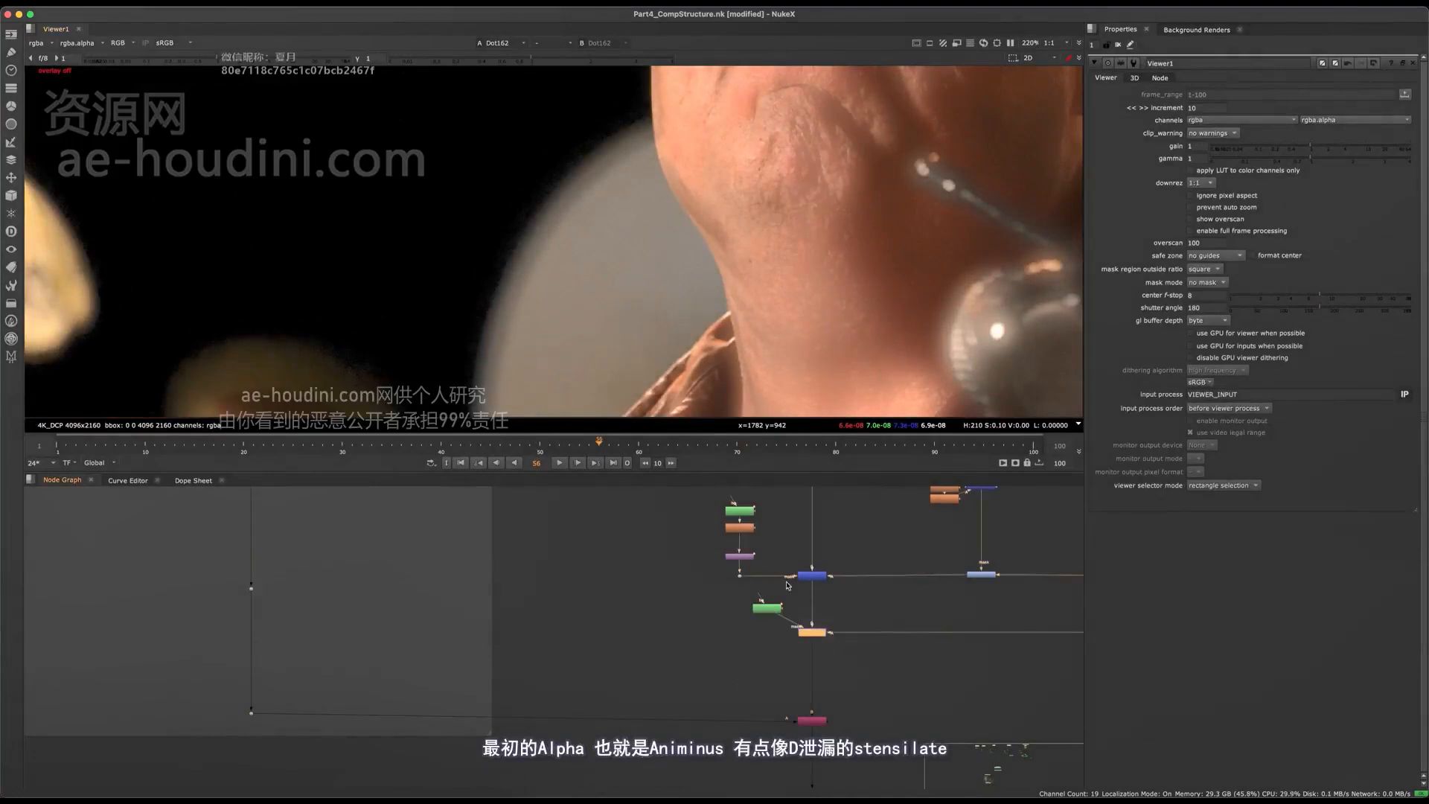
pyautogui.scroll(5, 799, 631)
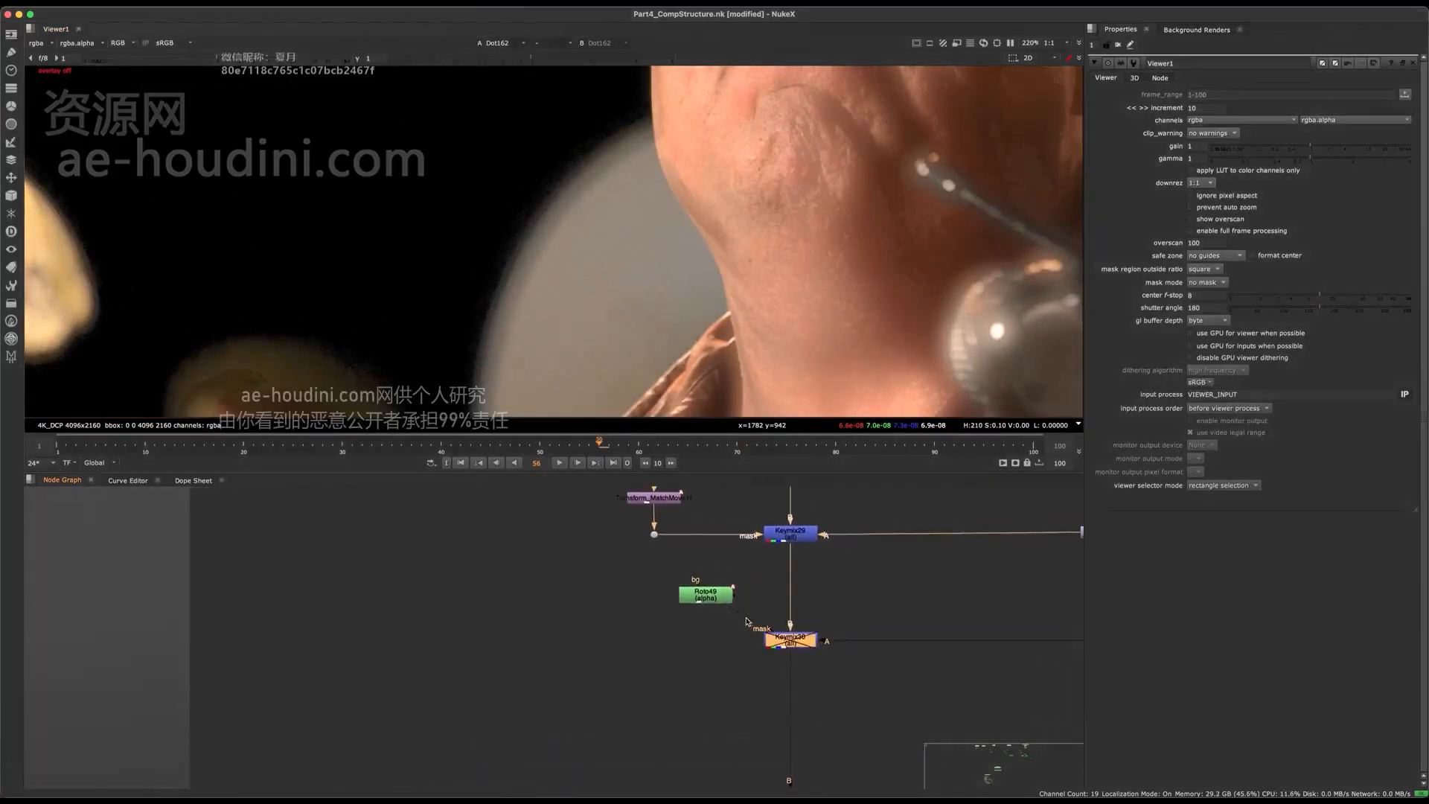
pyautogui.press('1')
pyautogui.click(770, 639)
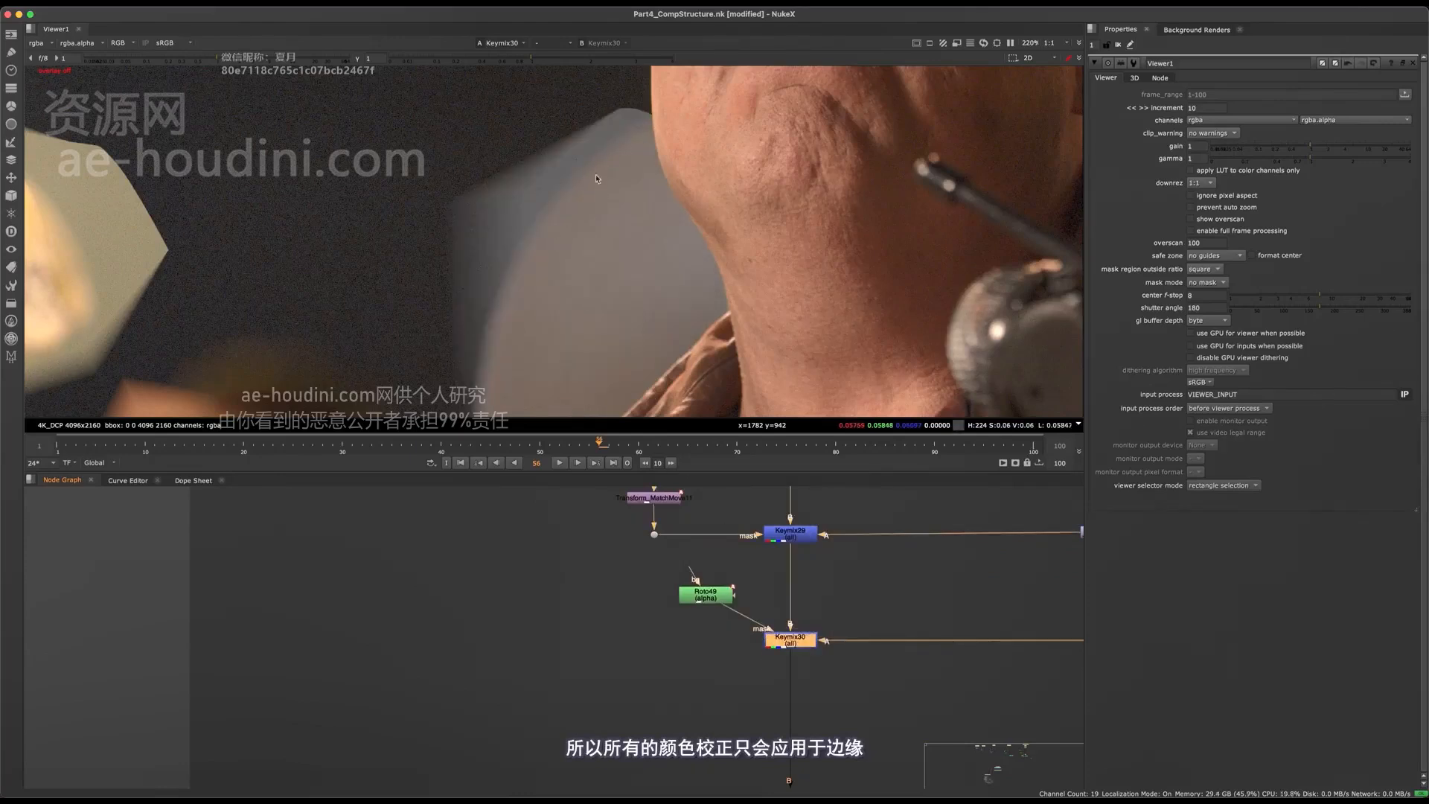
# Insert a Merge set to stencil between Roto49 and Keymix30's mask, with the stored alpha dot as its A input.
pyautogui.moveTo(661, 571); pyautogui.dragTo(660, 536, button='middle')
pyautogui.scroll(-4, 670, 547)
pyautogui.moveTo(658, 606); pyautogui.dragTo(757, 666, button='middle')
pyautogui.scroll(3, 417, 617)
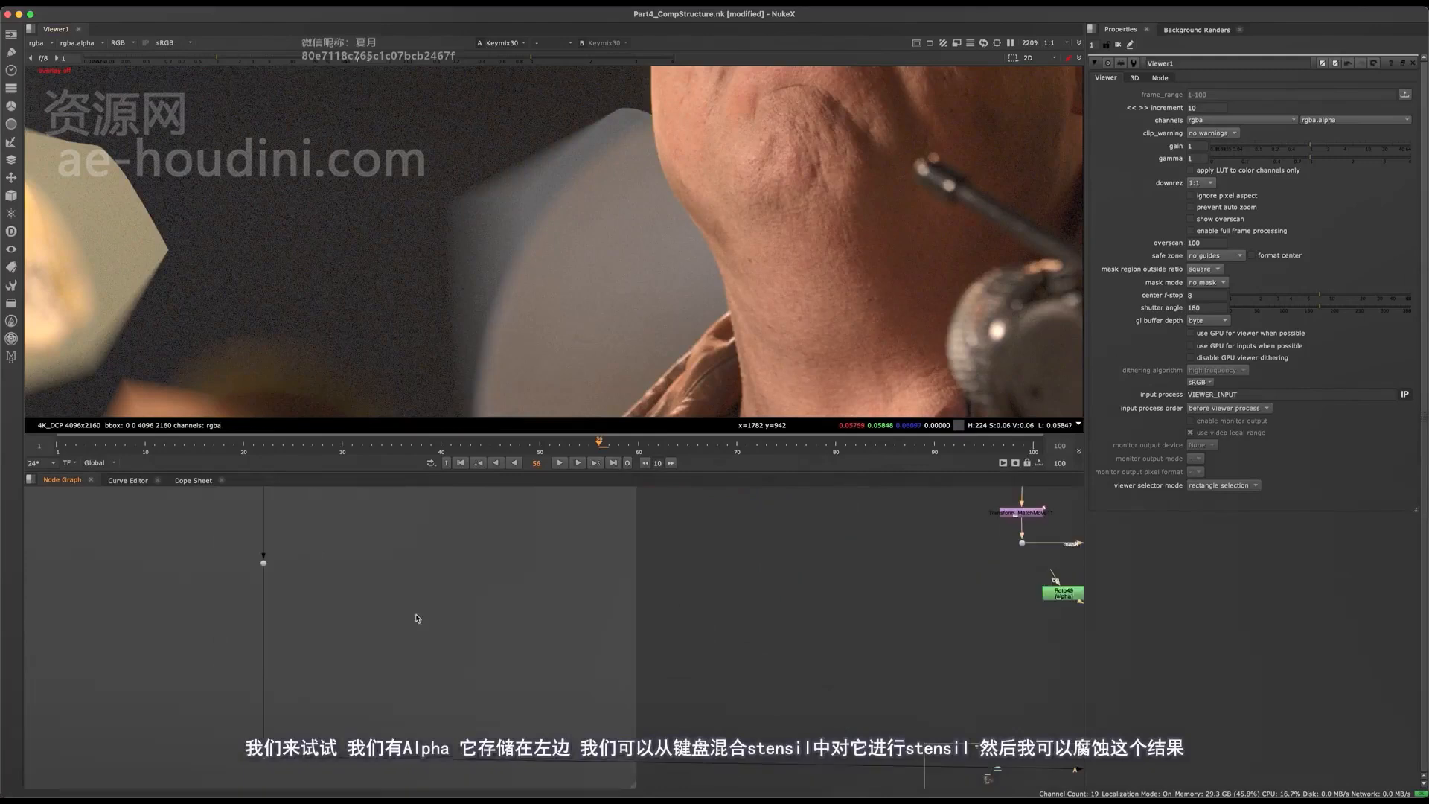
pyautogui.press('m')
pyautogui.moveTo(265, 567); pyautogui.dragTo(265, 565)
pyautogui.moveTo(405, 628); pyautogui.dragTo(314, 628, button='middle')
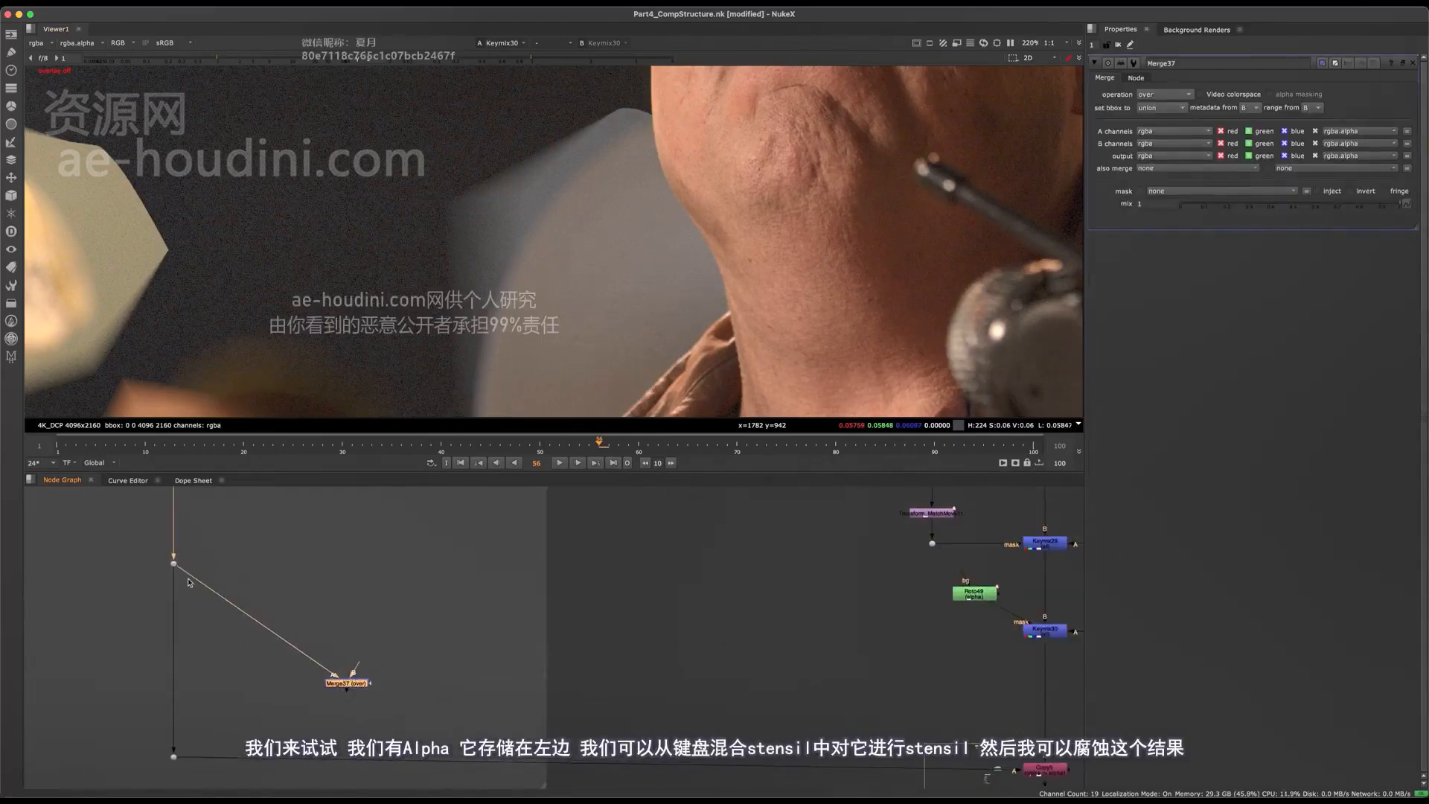
pyautogui.scroll(-3, 323, 665)
pyautogui.moveTo(328, 669); pyautogui.dragTo(750, 625)
pyautogui.scroll(3, 752, 618)
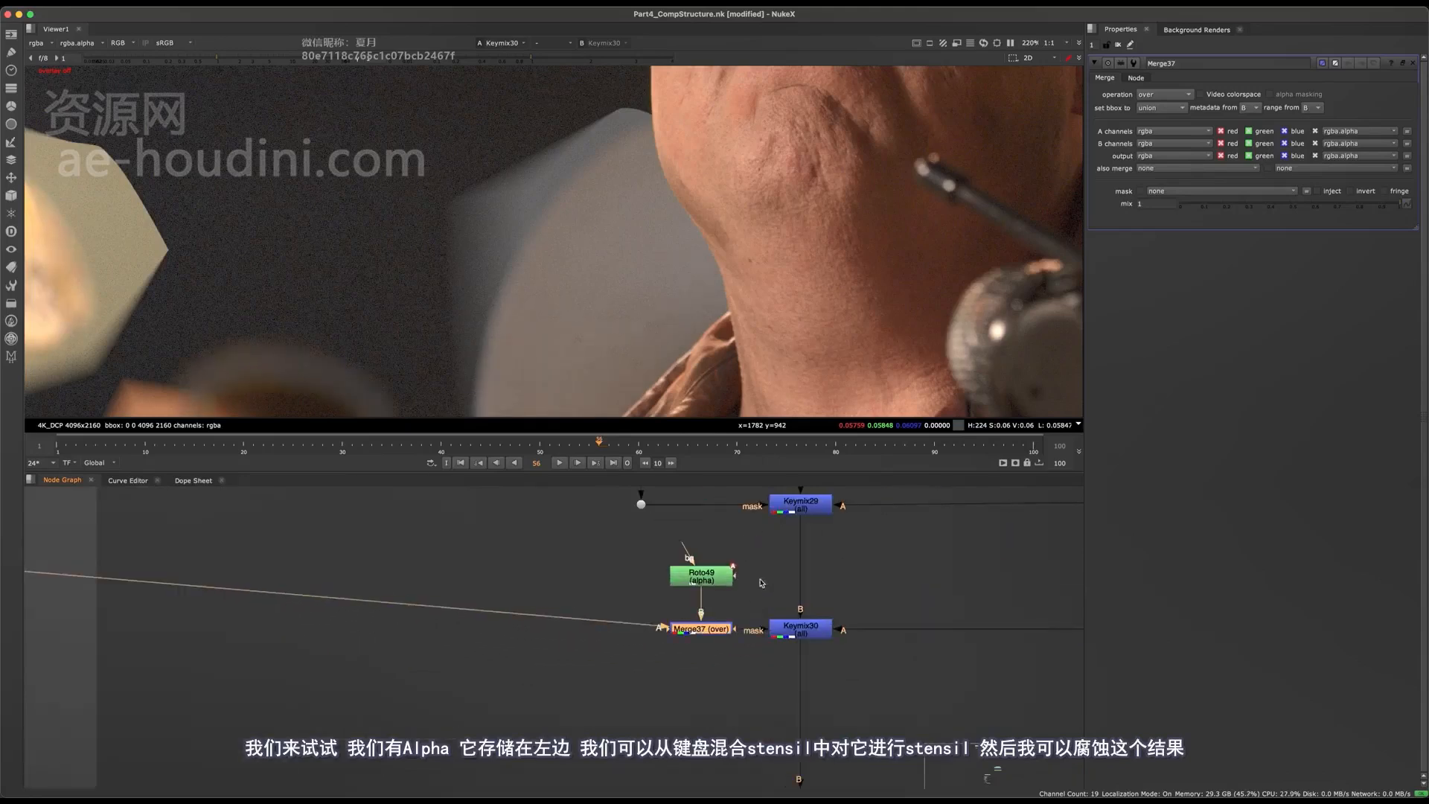
pyautogui.click(1179, 95)
pyautogui.click(1156, 335)
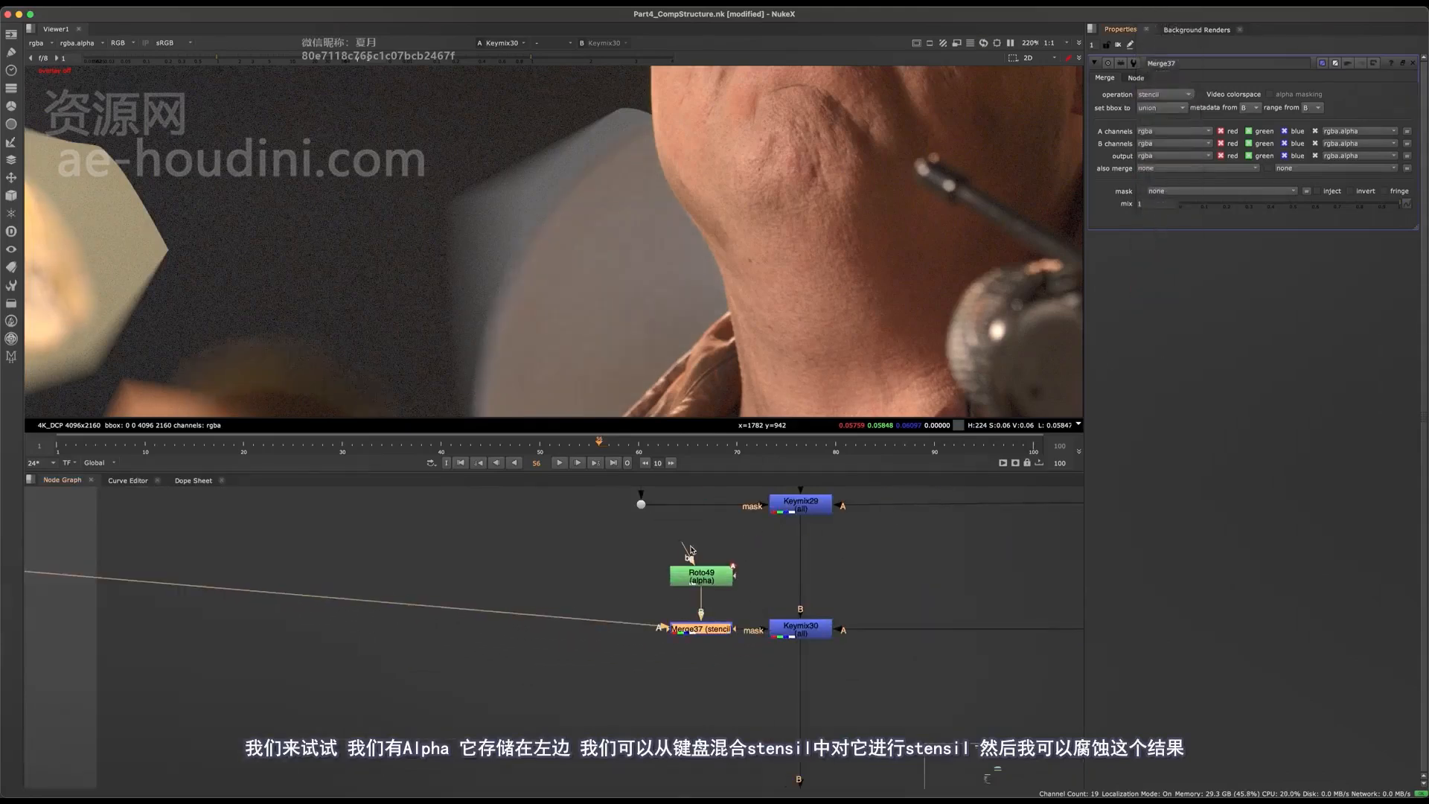
# Insert a FilterErode on the stencil Merge's A input and set its alpha erode size to 16.
pyautogui.moveTo(644, 664); pyautogui.dragTo(494, 693, button='middle')
pyautogui.scroll(3, 488, 700)
pyautogui.click(480, 555)
pyautogui.press('Tab')
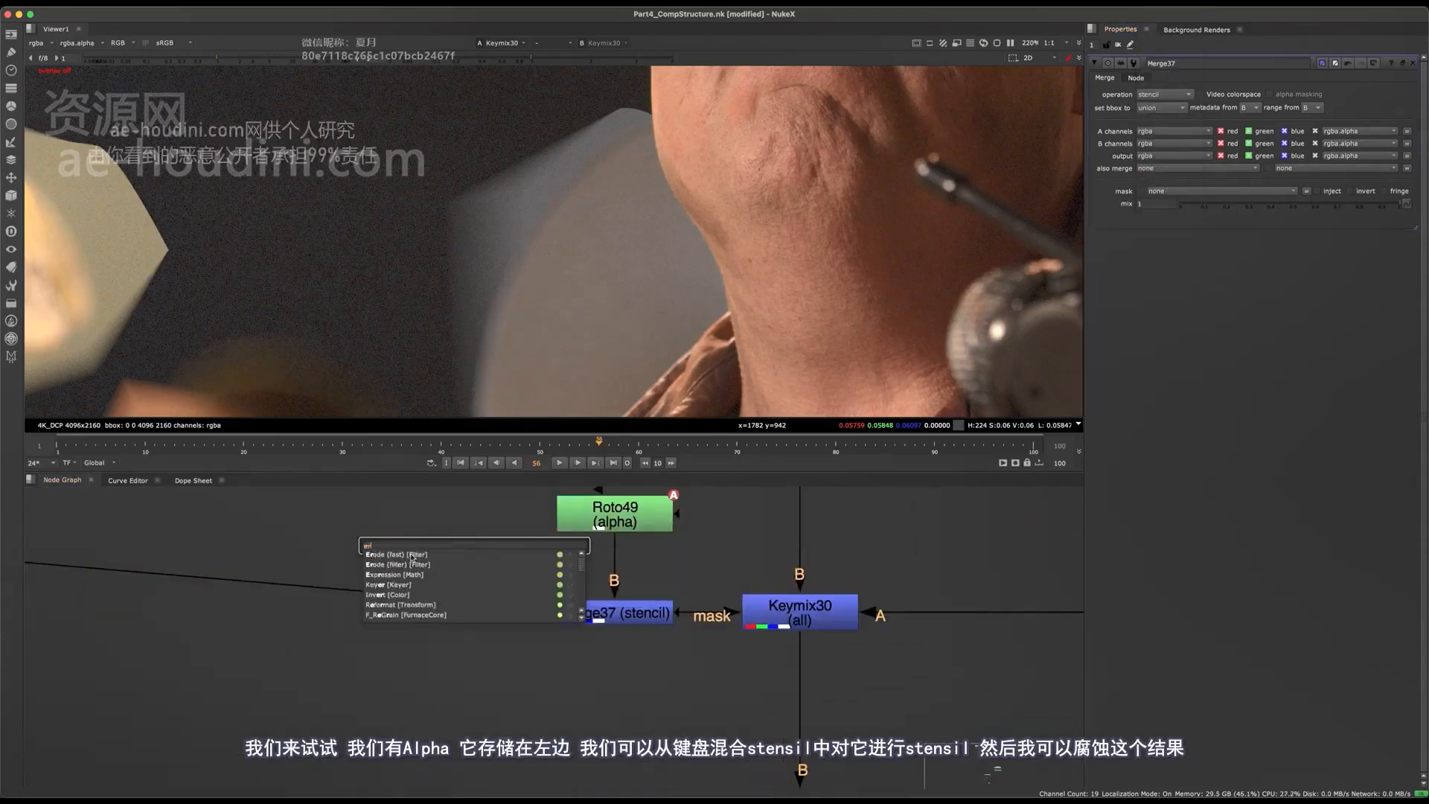
pyautogui.click(405, 556)
pyautogui.moveTo(465, 551); pyautogui.dragTo(369, 597)
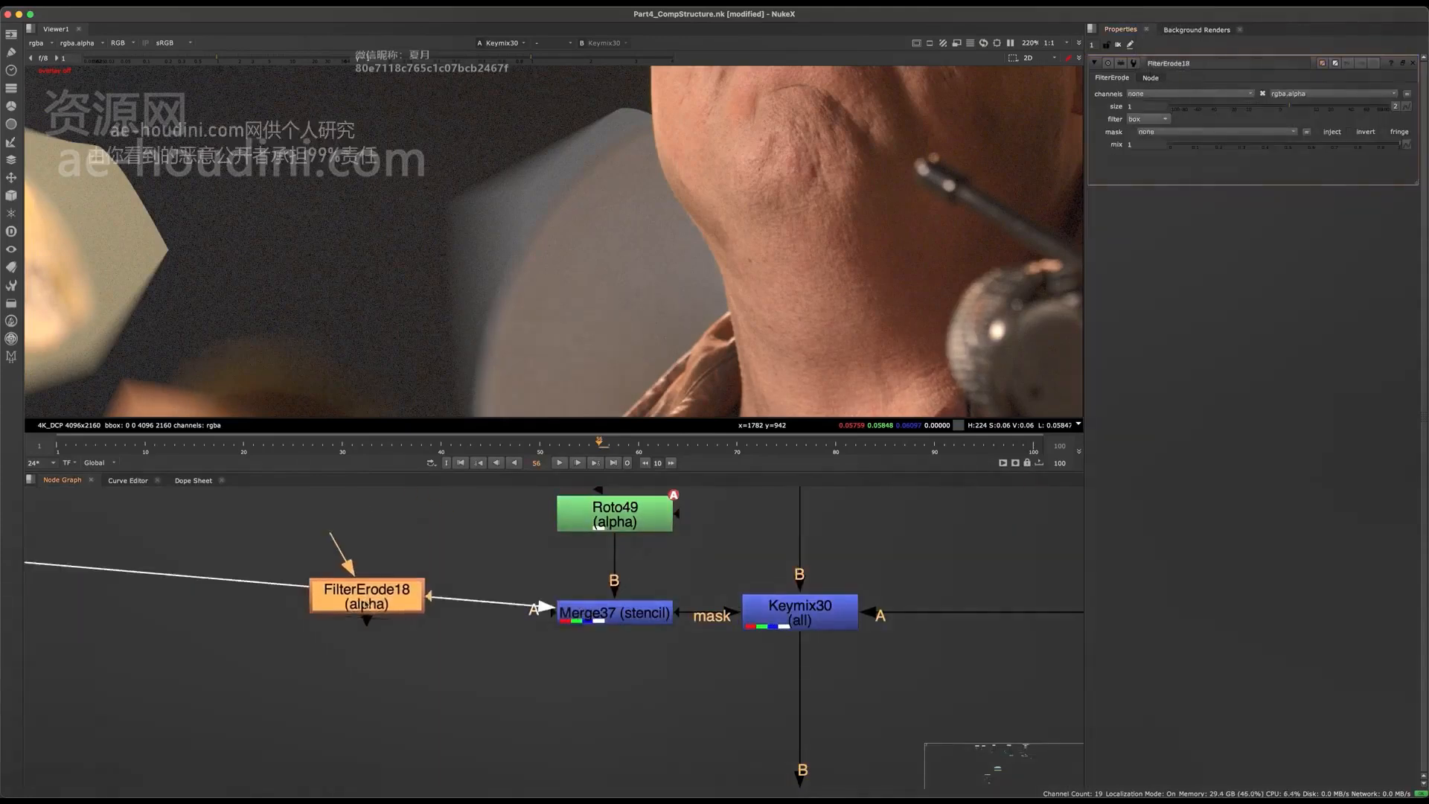
pyautogui.press('a')
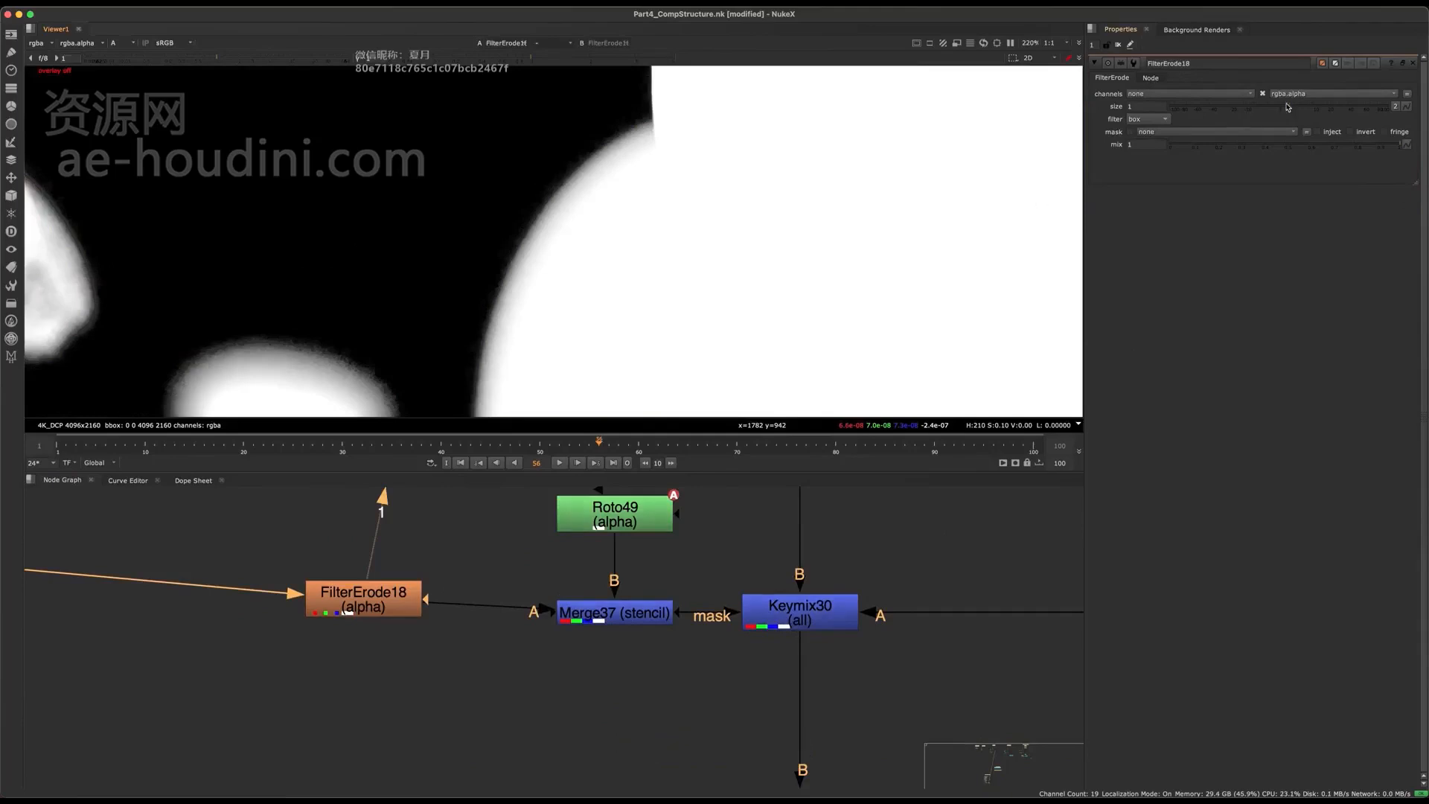
pyautogui.moveTo(1286, 101); pyautogui.dragTo(1323, 98)
# View the stencil Merge and Keymix30 to examine how the eroded matte limits the despill mix to the edge.
pyautogui.click(616, 616)
pyautogui.press('1')
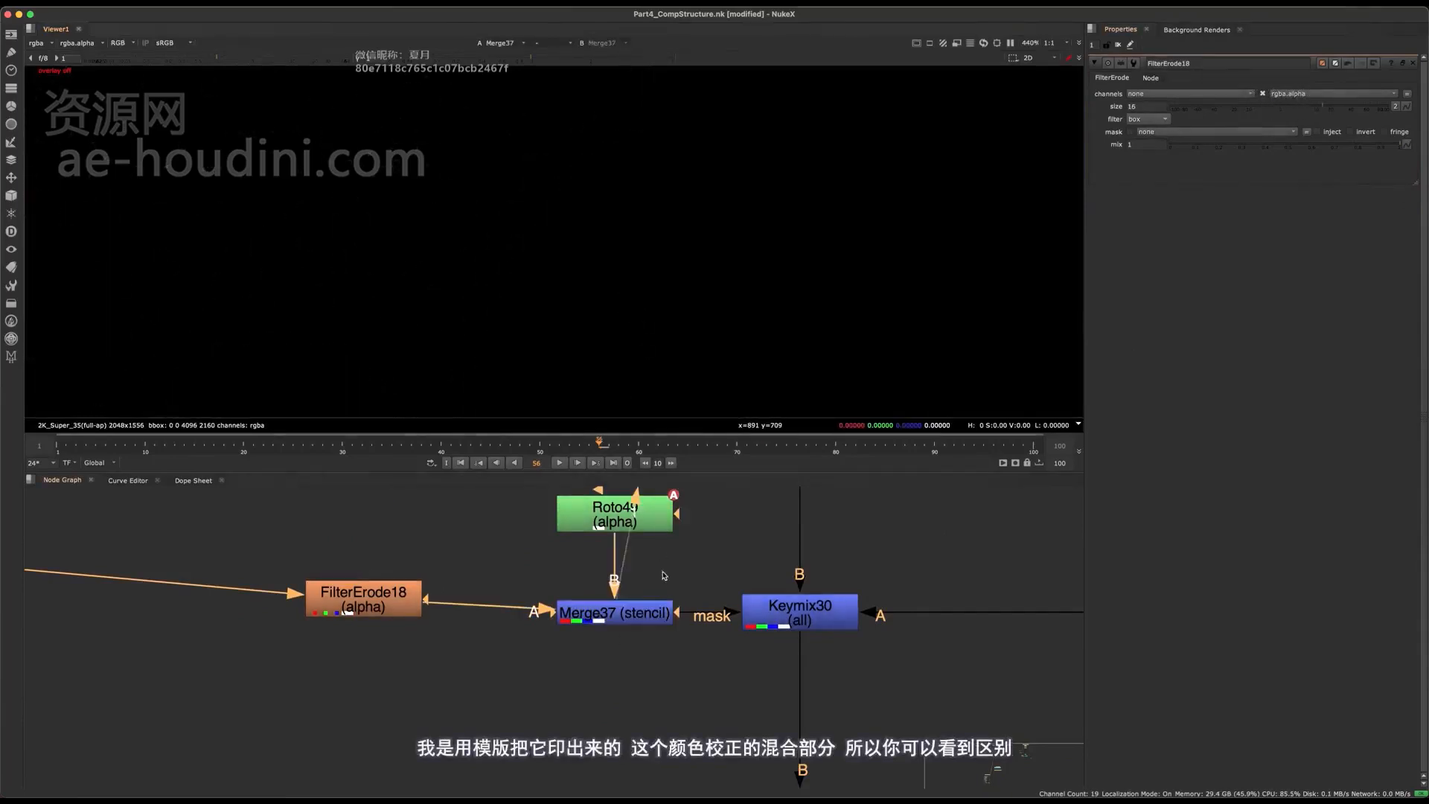
pyautogui.click(767, 612)
pyautogui.press('1')
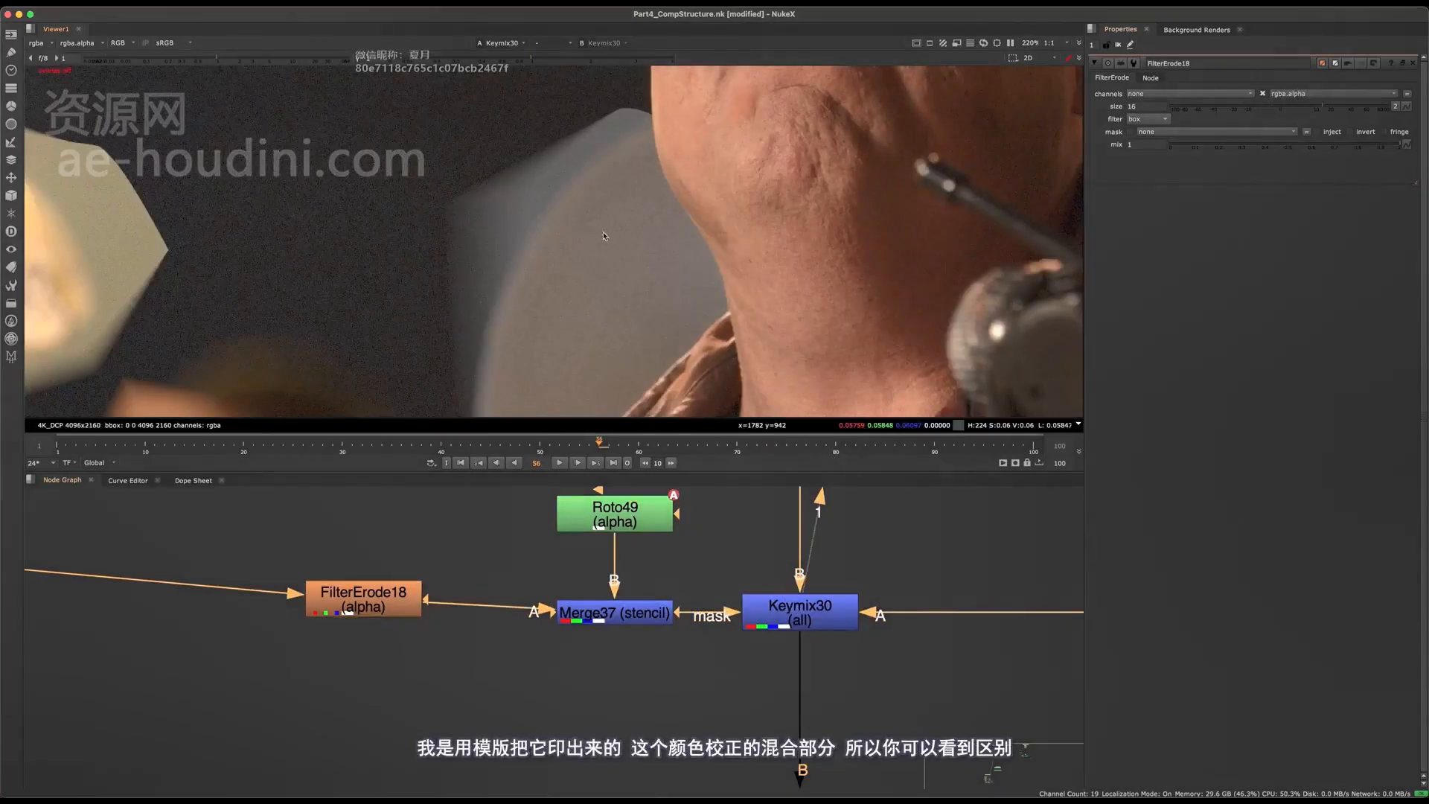
pyautogui.click(789, 607)
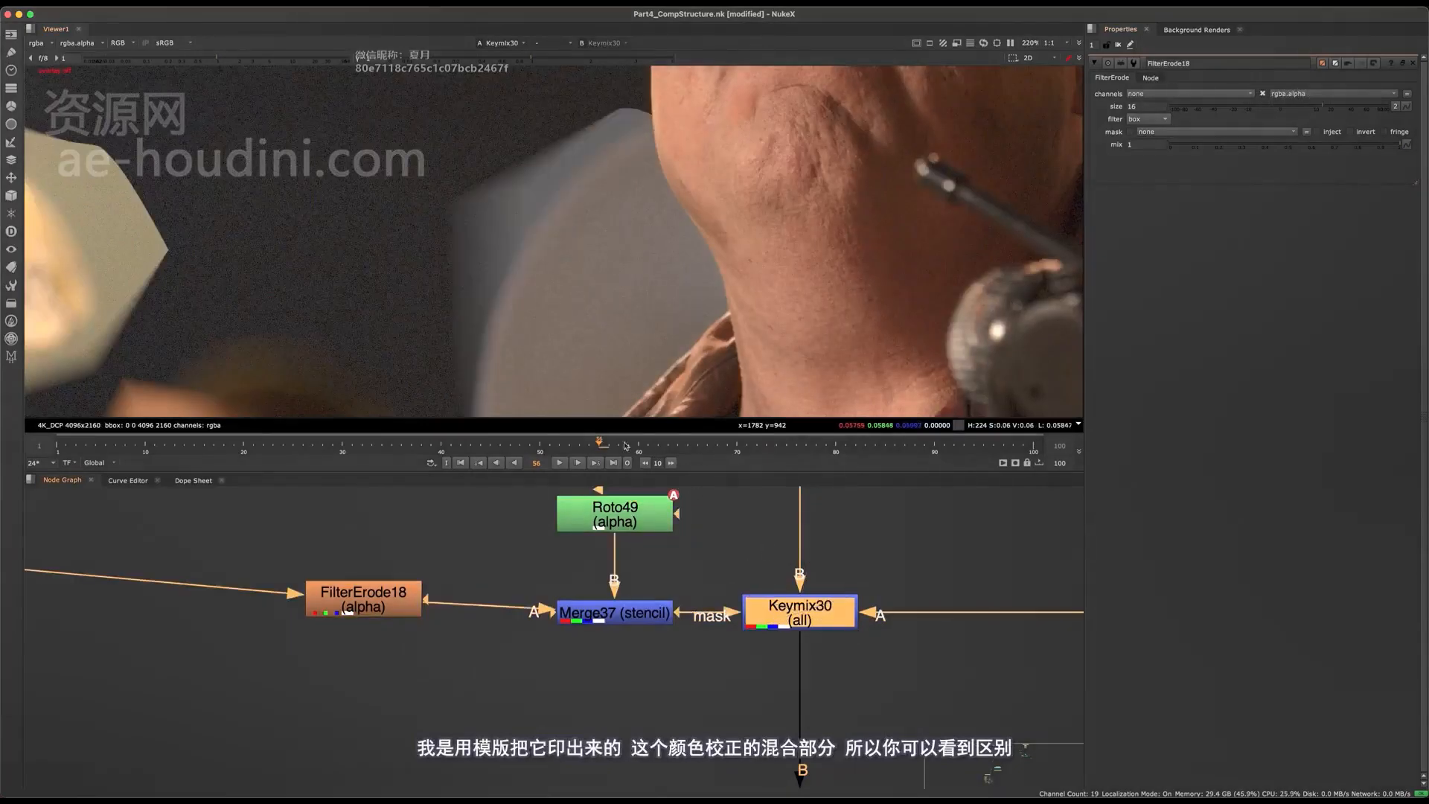
# Save the script with the erode and stencil mask setup in place.
pyautogui.click(403, 592)
pyautogui.click(629, 612)
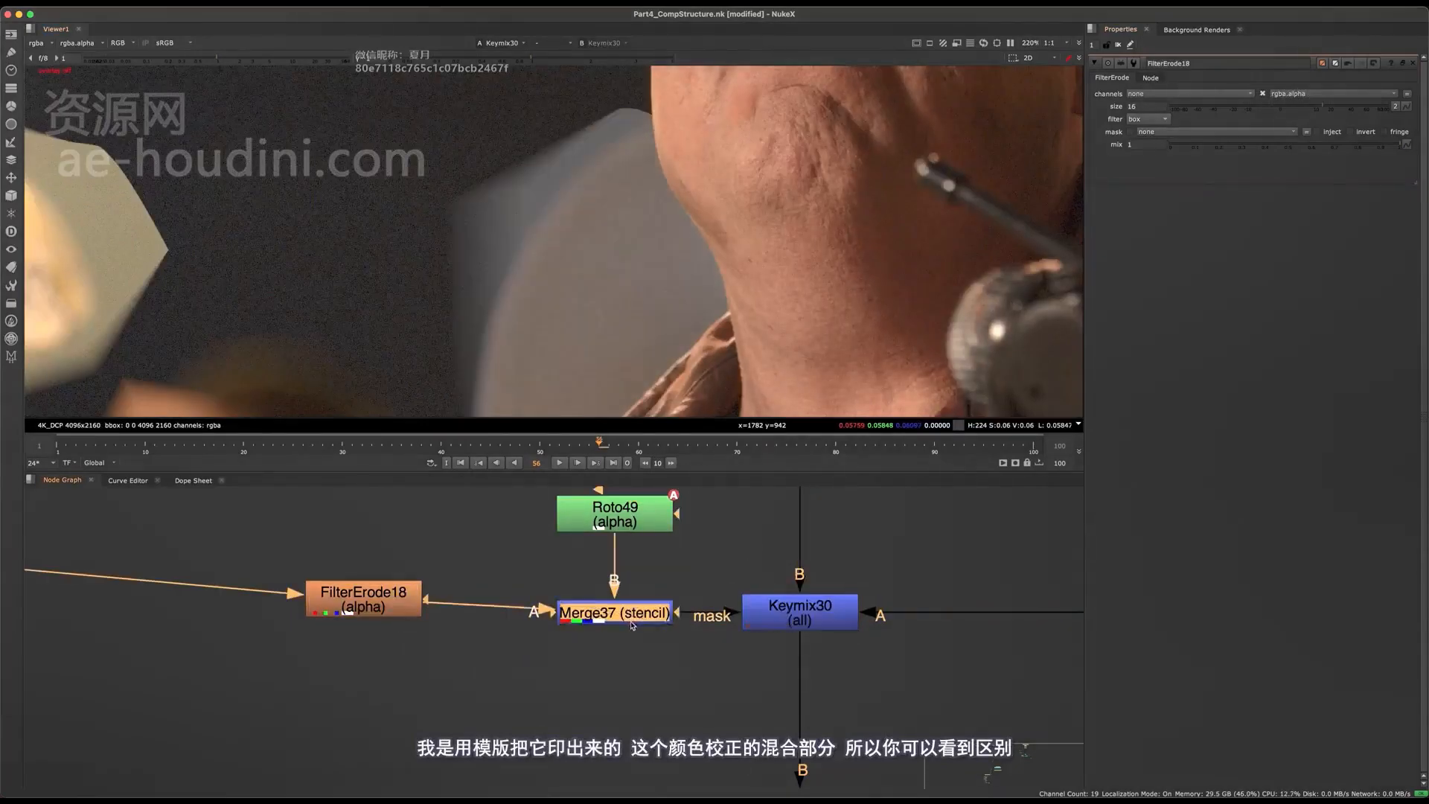
pyautogui.scroll(-3, 639, 257)
pyautogui.press('super+s')
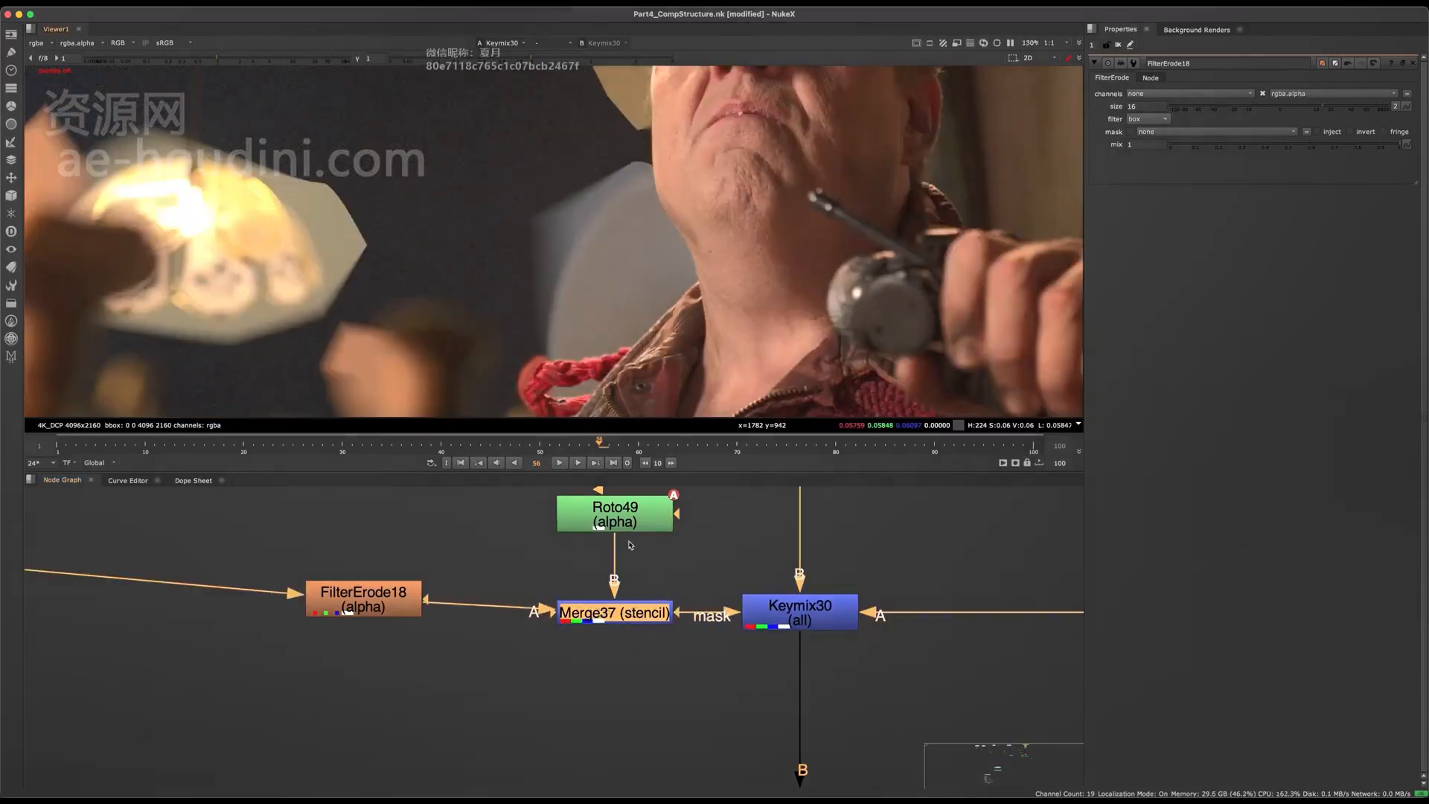
# Find the final merge Merge33 and show its composite in the viewer.
pyautogui.scroll(-10, 627, 548)
pyautogui.moveTo(555, 580); pyautogui.dragTo(415, 480, button='middle')
pyautogui.scroll(8, 798, 579)
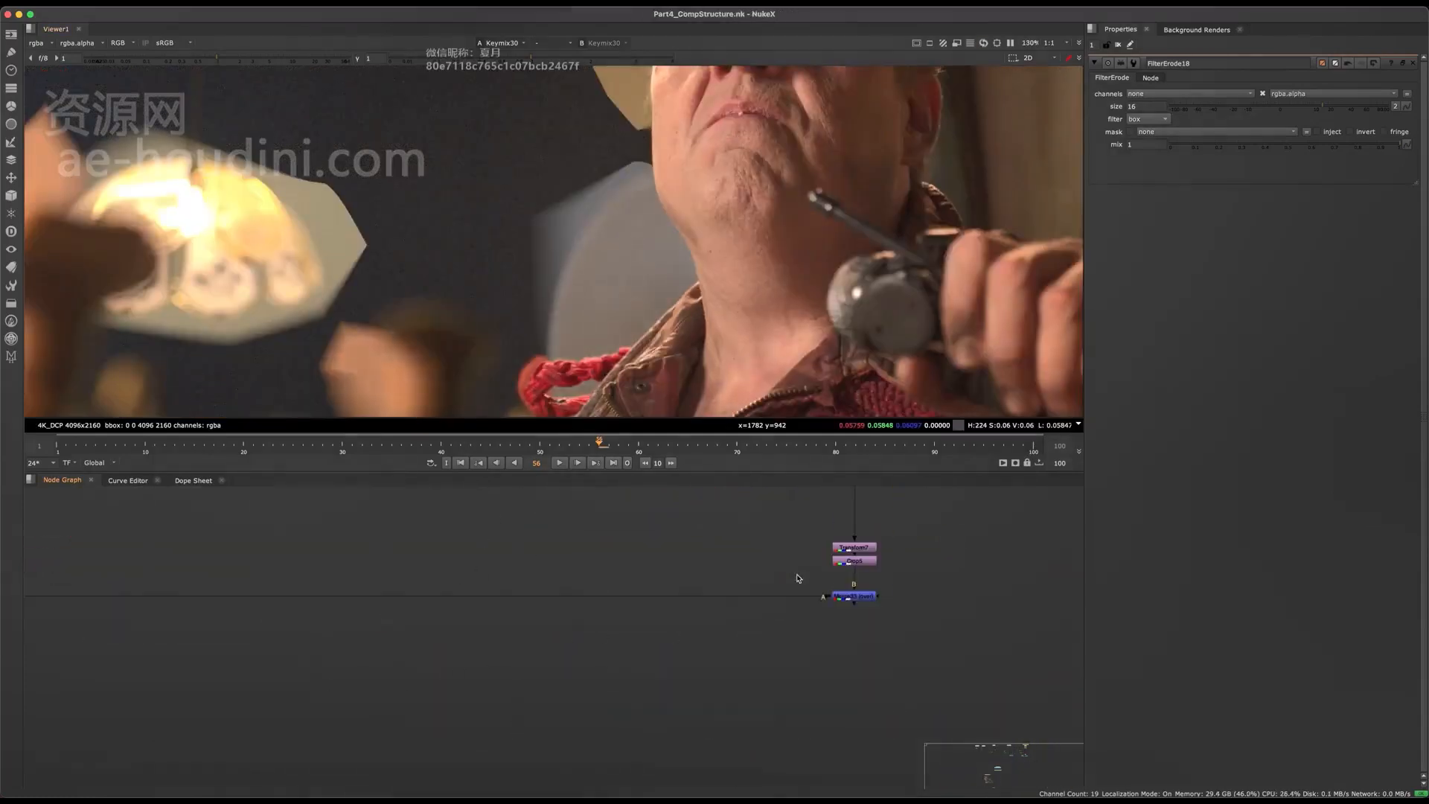
pyautogui.click(856, 596)
pyautogui.press('1')
pyautogui.scroll(-4, 615, 558)
pyautogui.moveTo(600, 609); pyautogui.dragTo(715, 718, button='middle')
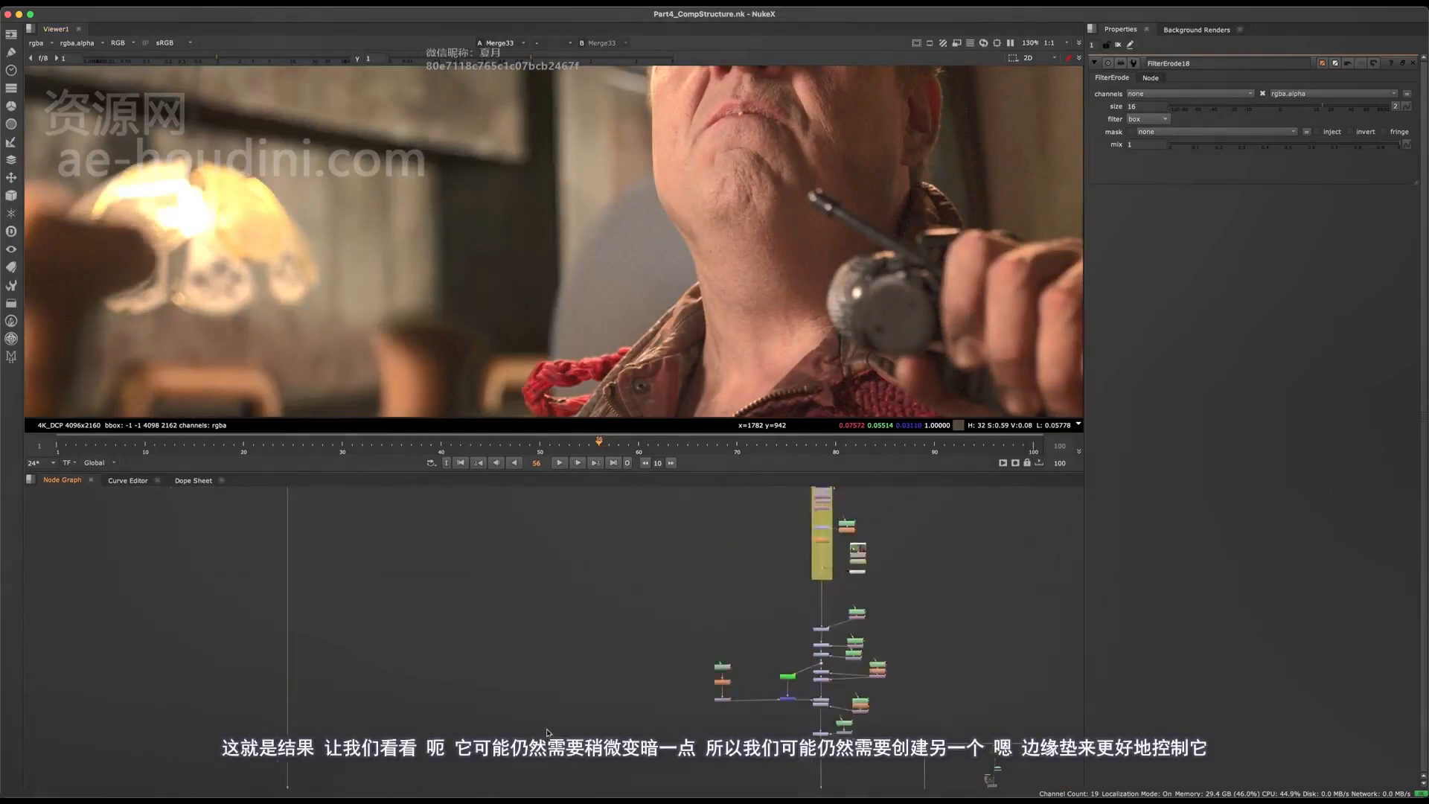
# Examine the soft edge beside the jaw and neck in the final composite to judge whether it needs darkening.
pyautogui.moveTo(949, 710); pyautogui.dragTo(526, 699, button='middle')
pyautogui.scroll(5, 449, 662)
pyautogui.scroll(4, 551, 633)
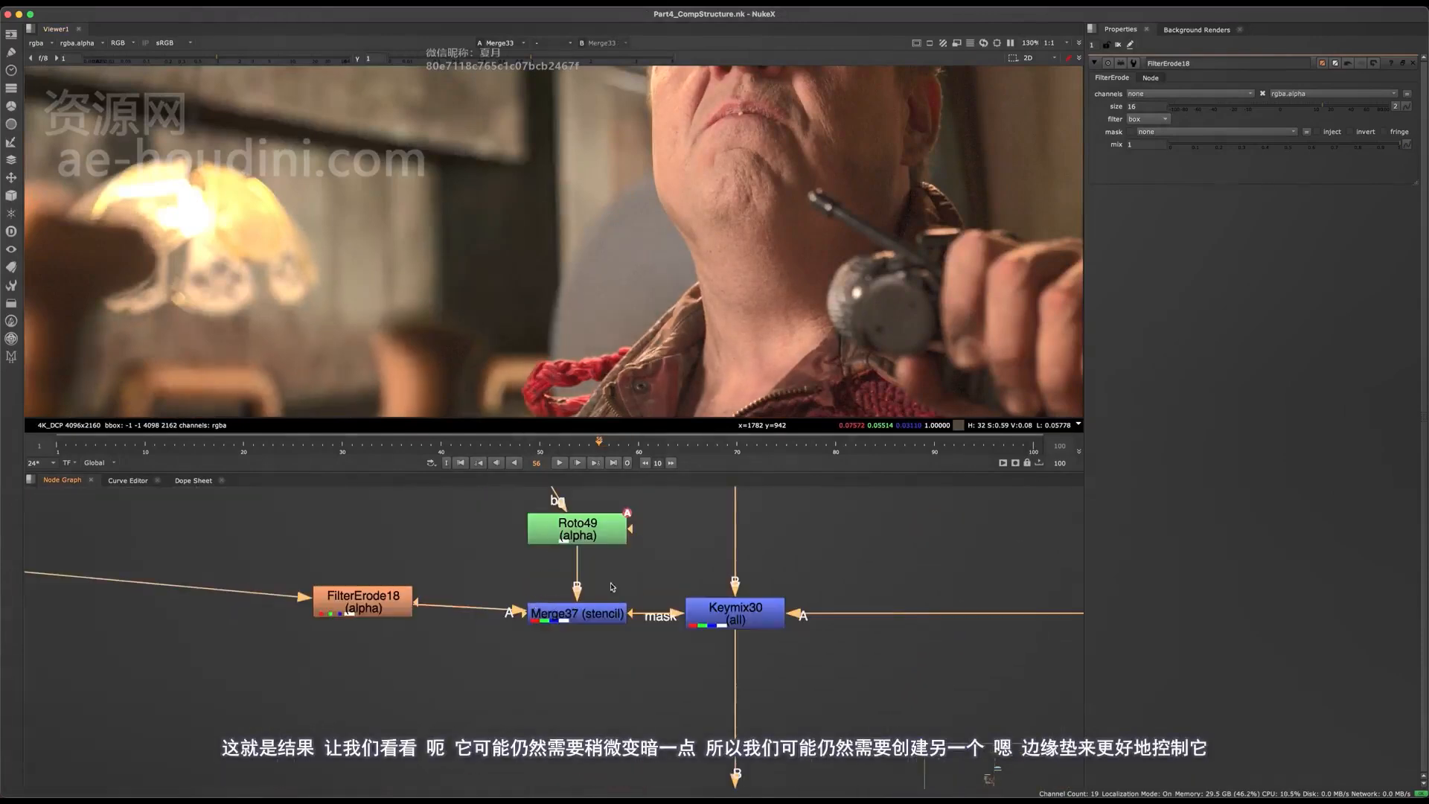
pyautogui.click(559, 599)
pyautogui.scroll(-5, 637, 200)
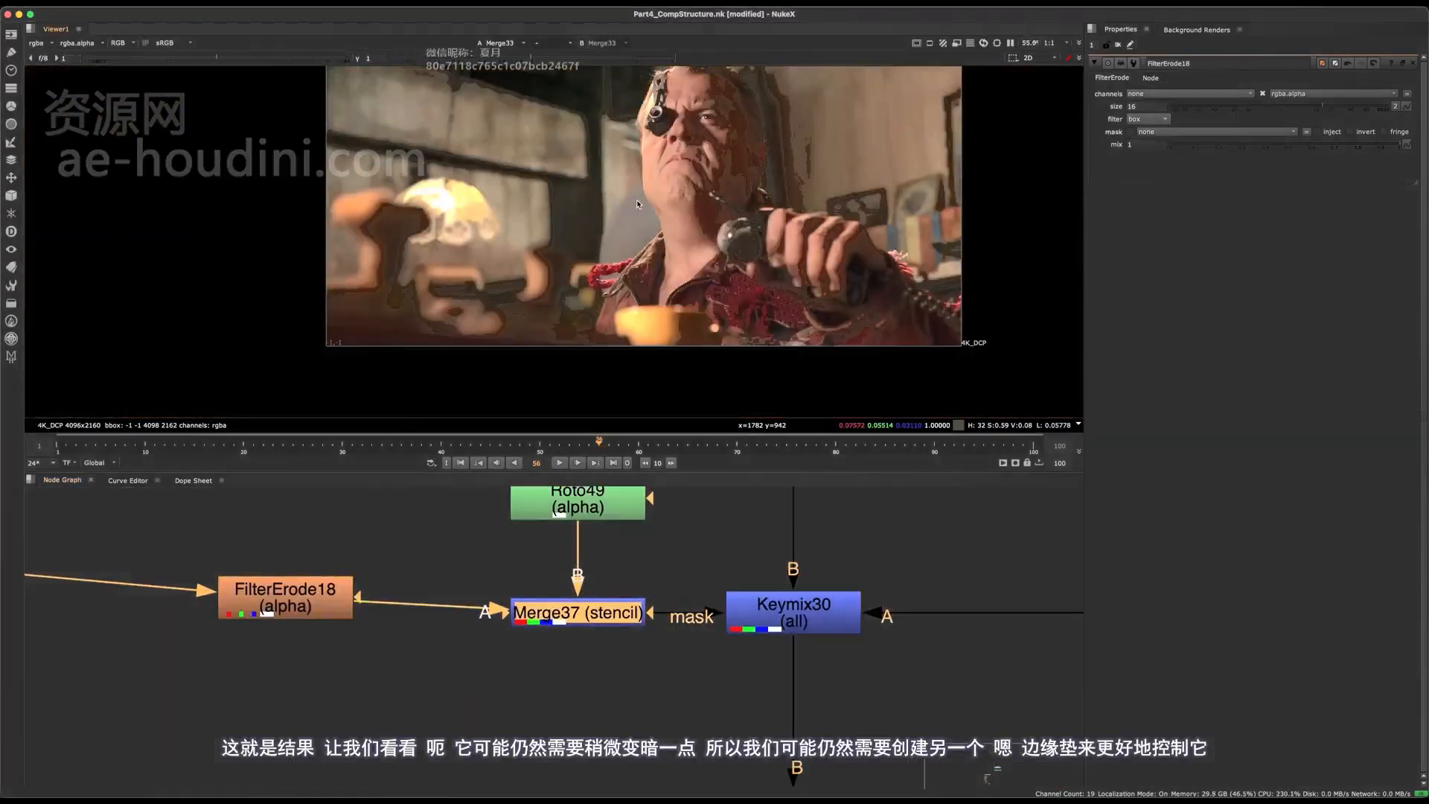
pyautogui.scroll(9, 638, 195)
pyautogui.scroll(-3, 636, 203)
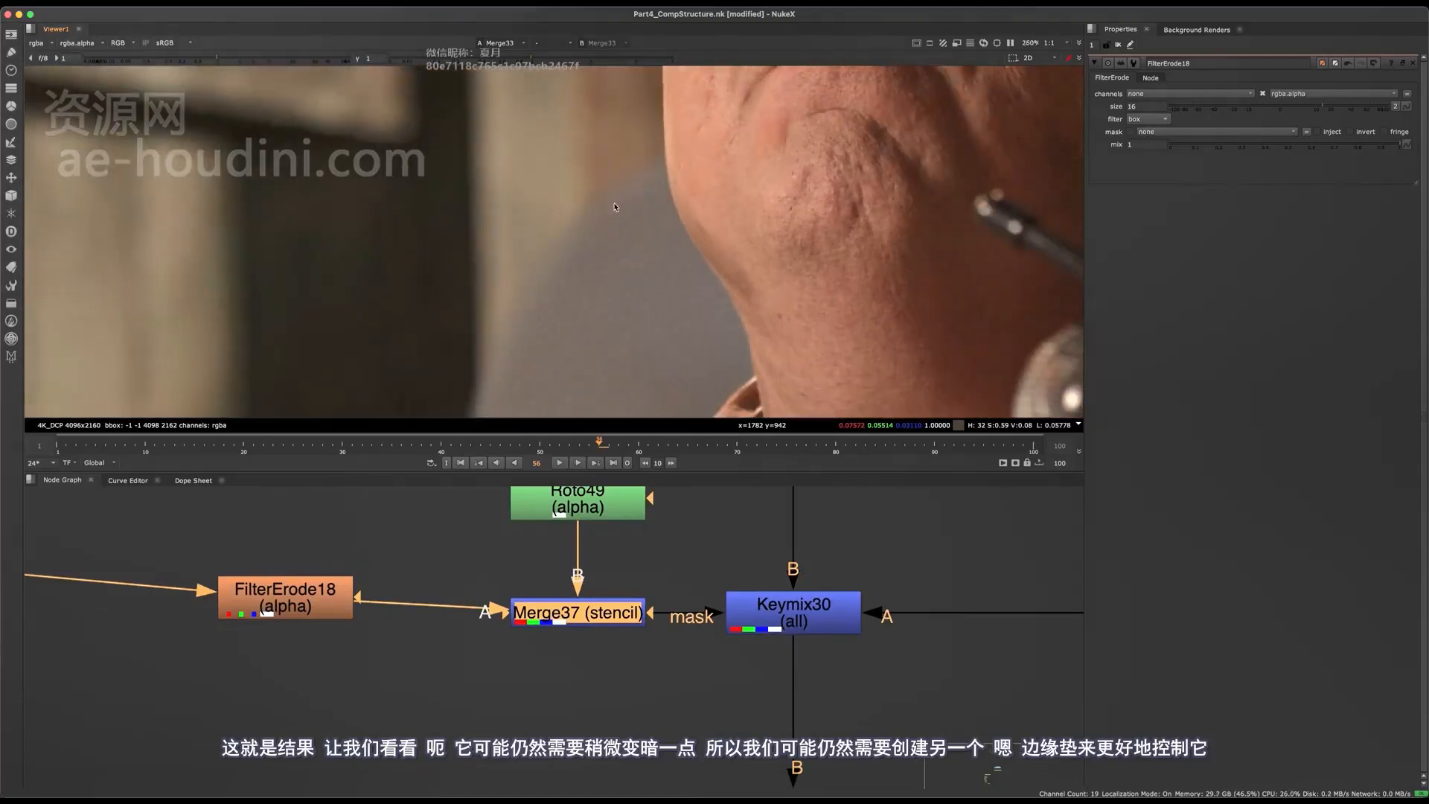
pyautogui.scroll(-8, 521, 625)
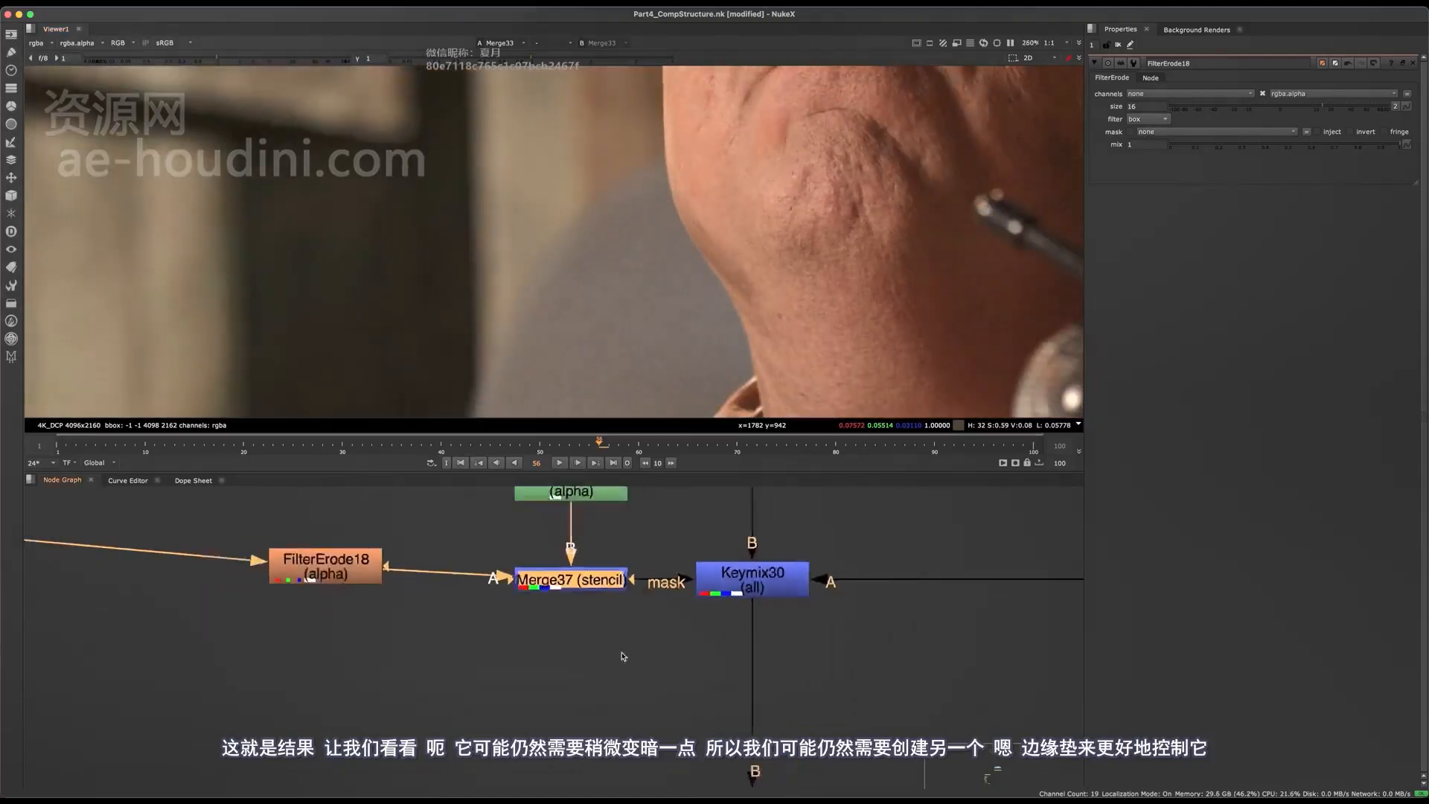
pyautogui.scroll(4, 396, 564)
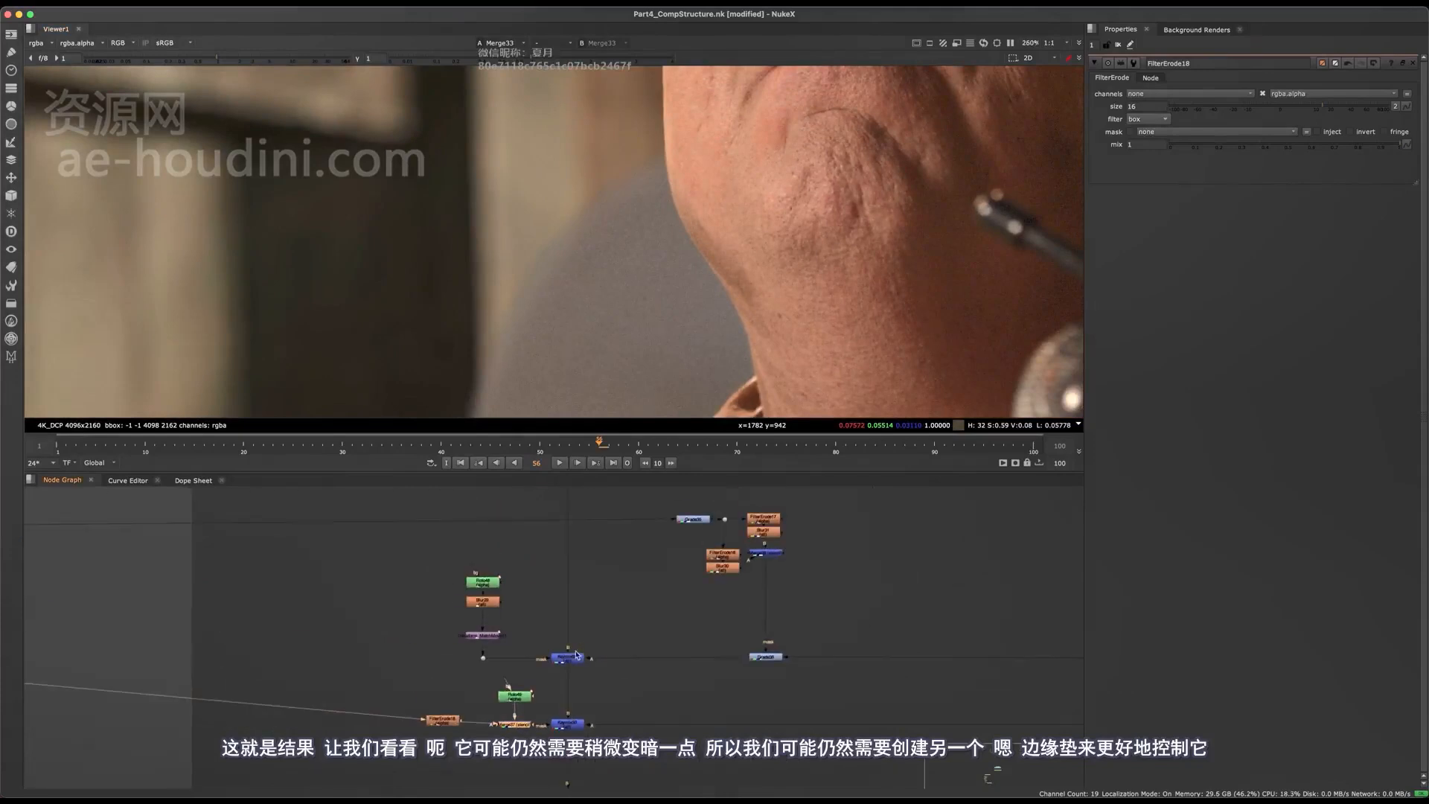
pyautogui.click(491, 696)
pyautogui.scroll(-4, 477, 709)
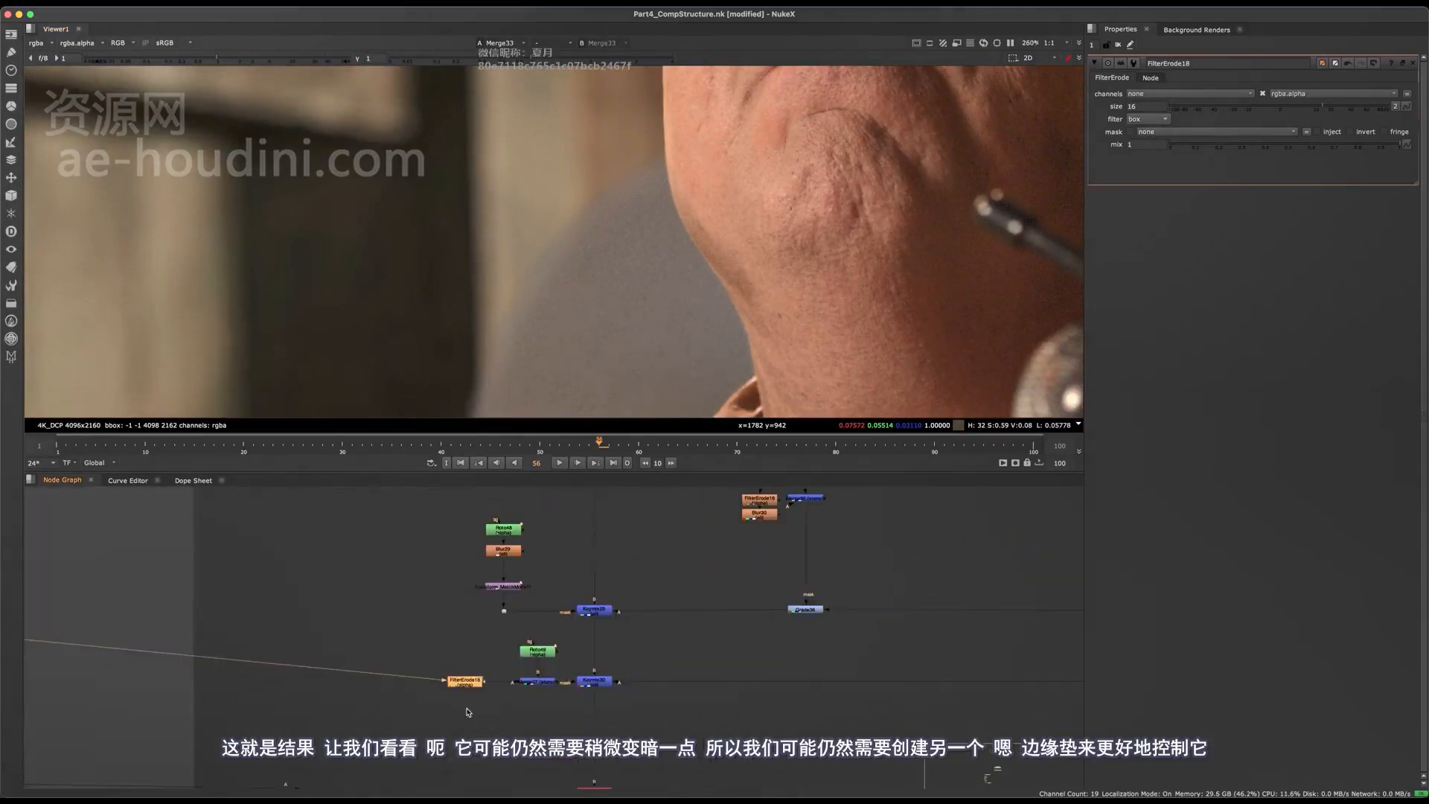
pyautogui.moveTo(654, 531); pyautogui.dragTo(524, 636, button='middle')
pyautogui.scroll(-6, 582, 357)
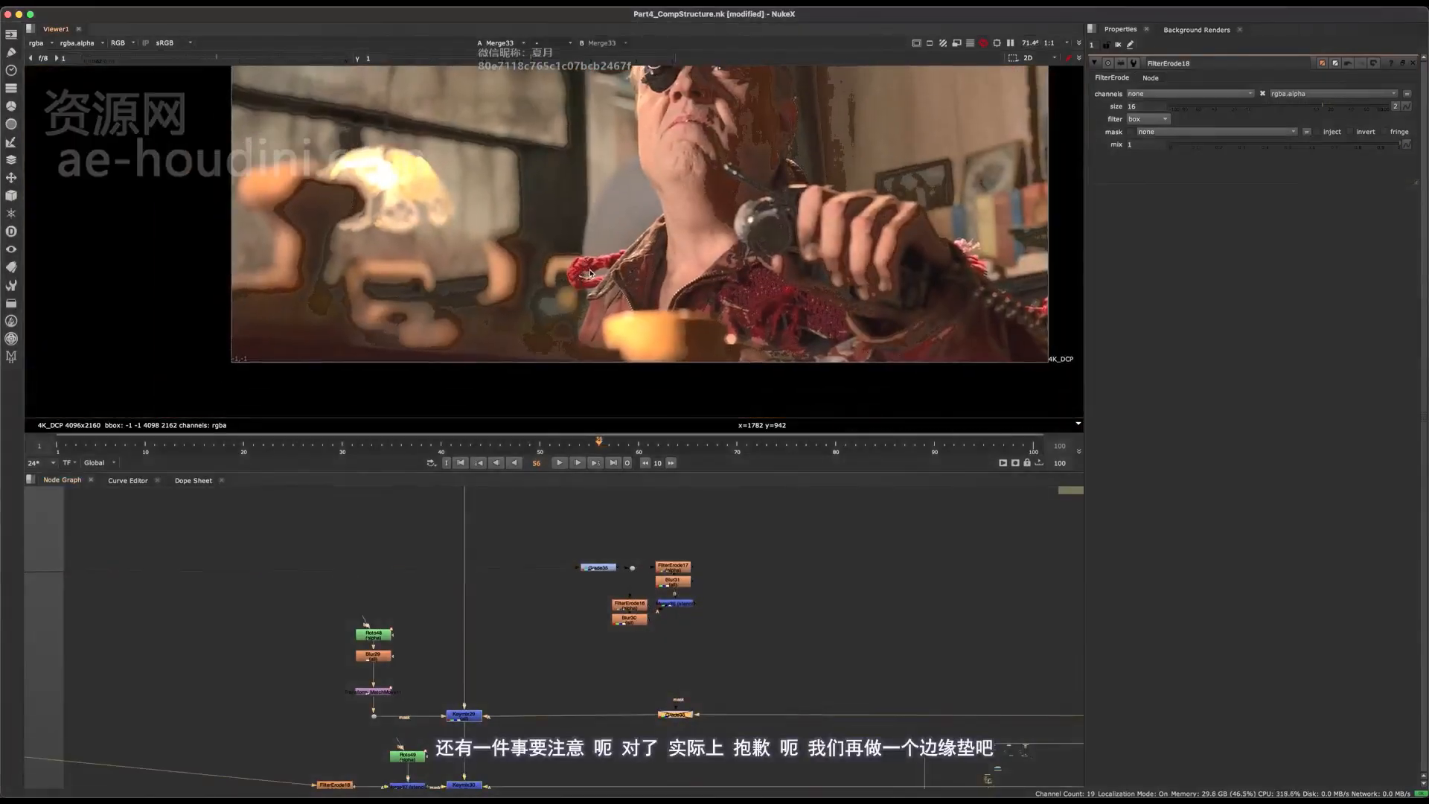
pyautogui.scroll(4, 595, 283)
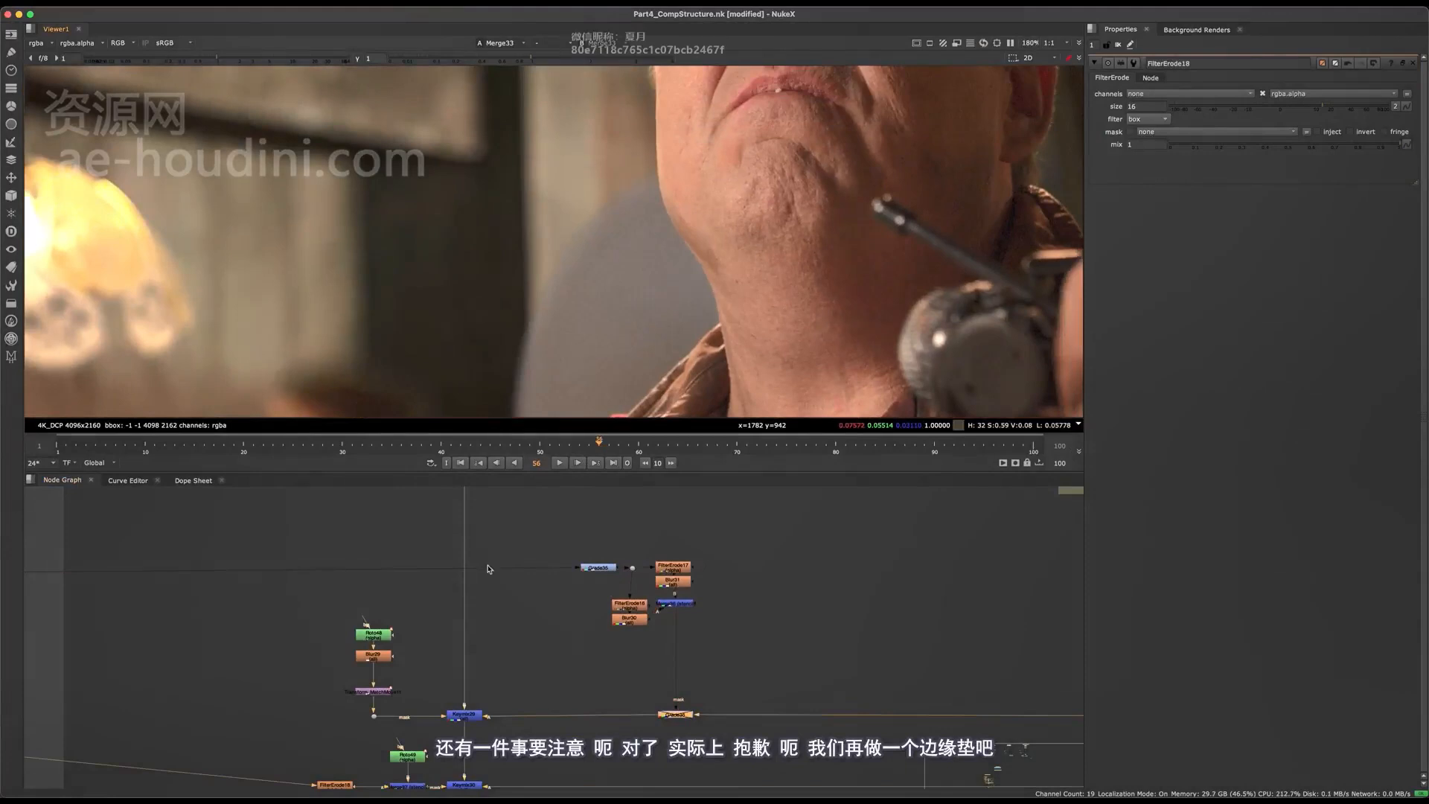
# Duplicate the erode-and-blur stencil setup with its dot from below Grade35 and place the copy under FilterErode18.
pyautogui.moveTo(496, 736); pyautogui.dragTo(575, 510, button='middle')
pyautogui.keyDown('alt'); pyautogui.moveTo(556, 586); pyautogui.dragTo(519, 765, button='middle'); pyautogui.keyUp('alt')
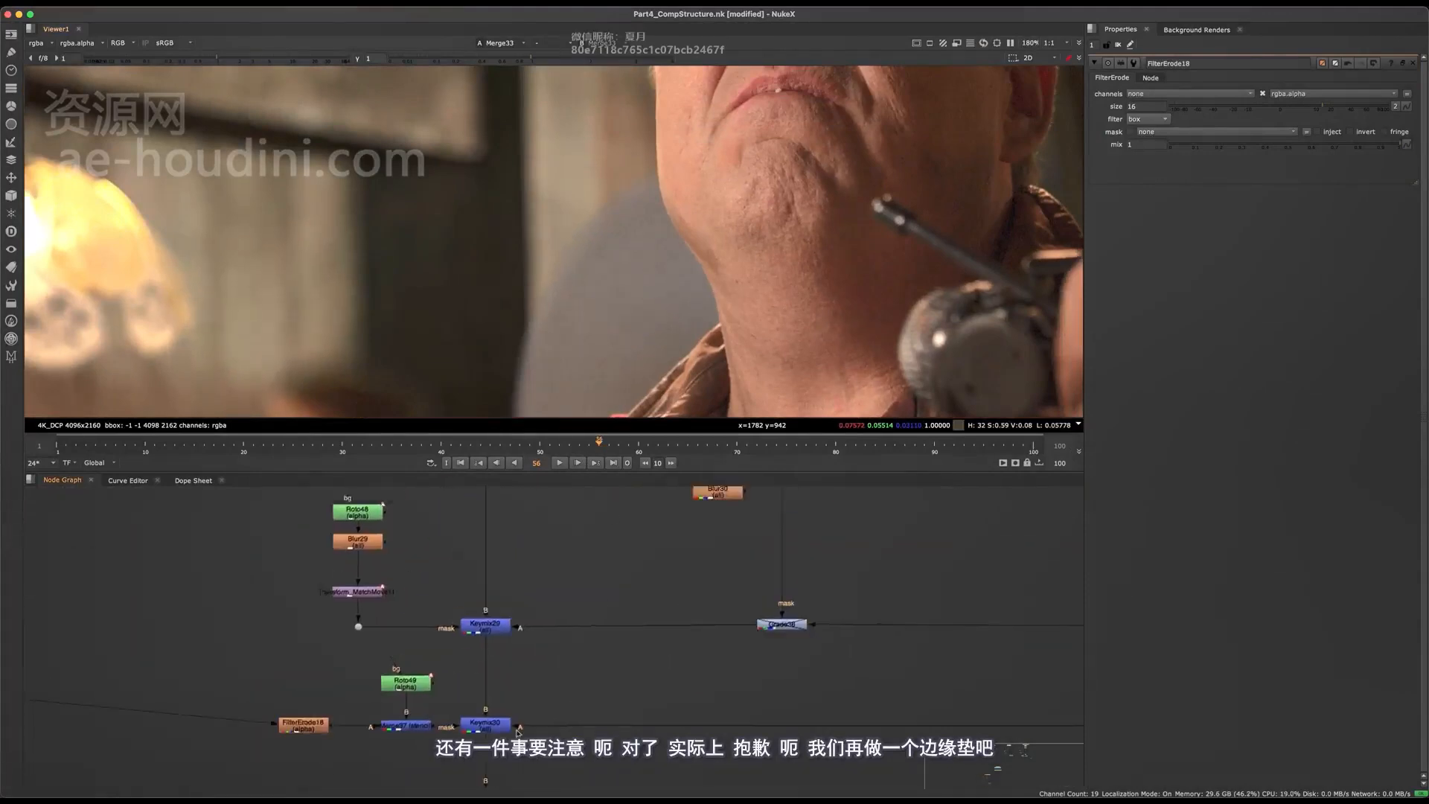
pyautogui.moveTo(745, 497); pyautogui.dragTo(644, 668, button='middle')
pyautogui.moveTo(730, 613); pyautogui.dragTo(539, 782)
pyautogui.scroll(-3, 655, 640)
pyautogui.moveTo(655, 708); pyautogui.dragTo(638, 670, button='middle')
pyautogui.scroll(2, 700, 536)
pyautogui.press('space')
pyautogui.moveTo(605, 571); pyautogui.dragTo(637, 455, button='middle')
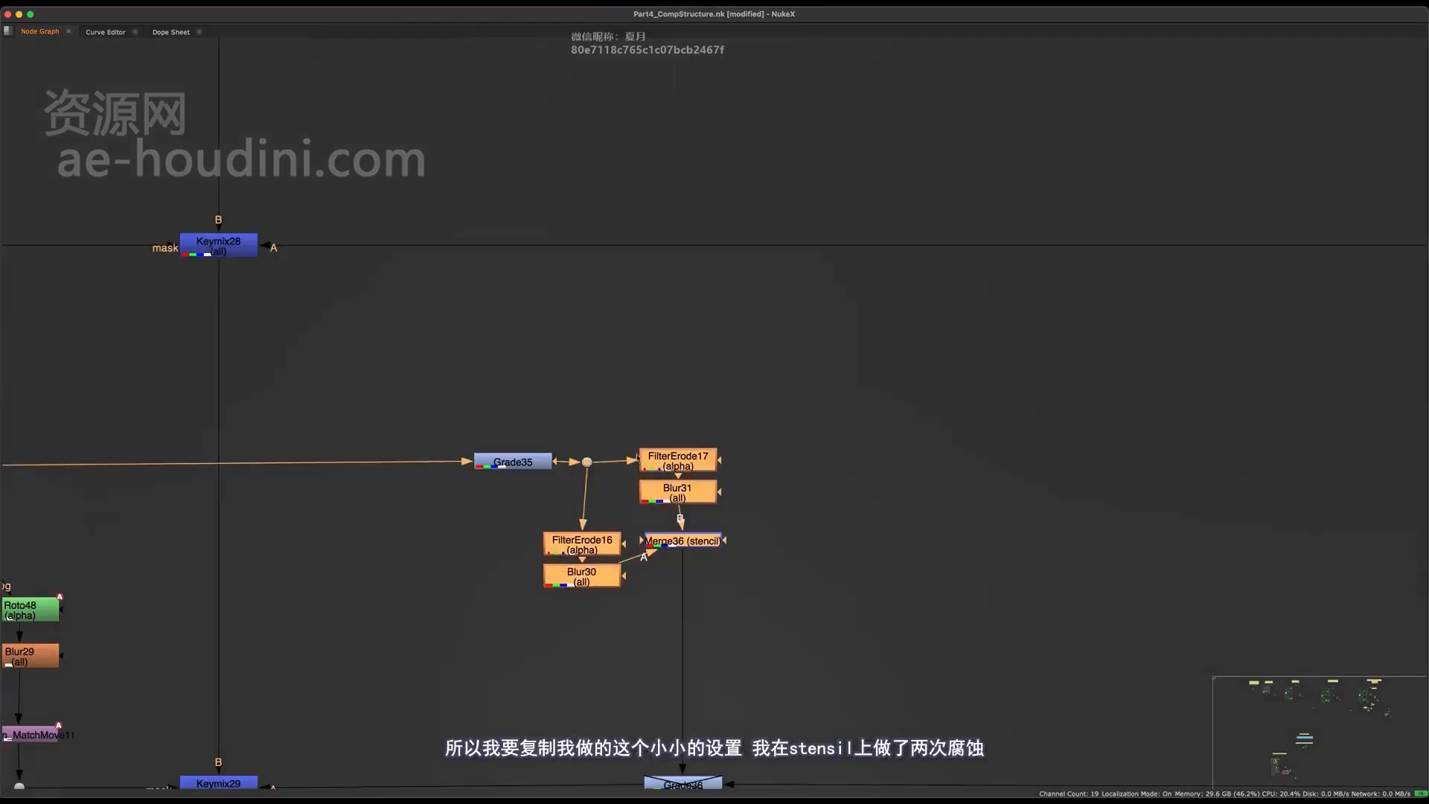
pyautogui.scroll(-2, 624, 551)
pyautogui.moveTo(404, 696); pyautogui.dragTo(685, 495, button='middle')
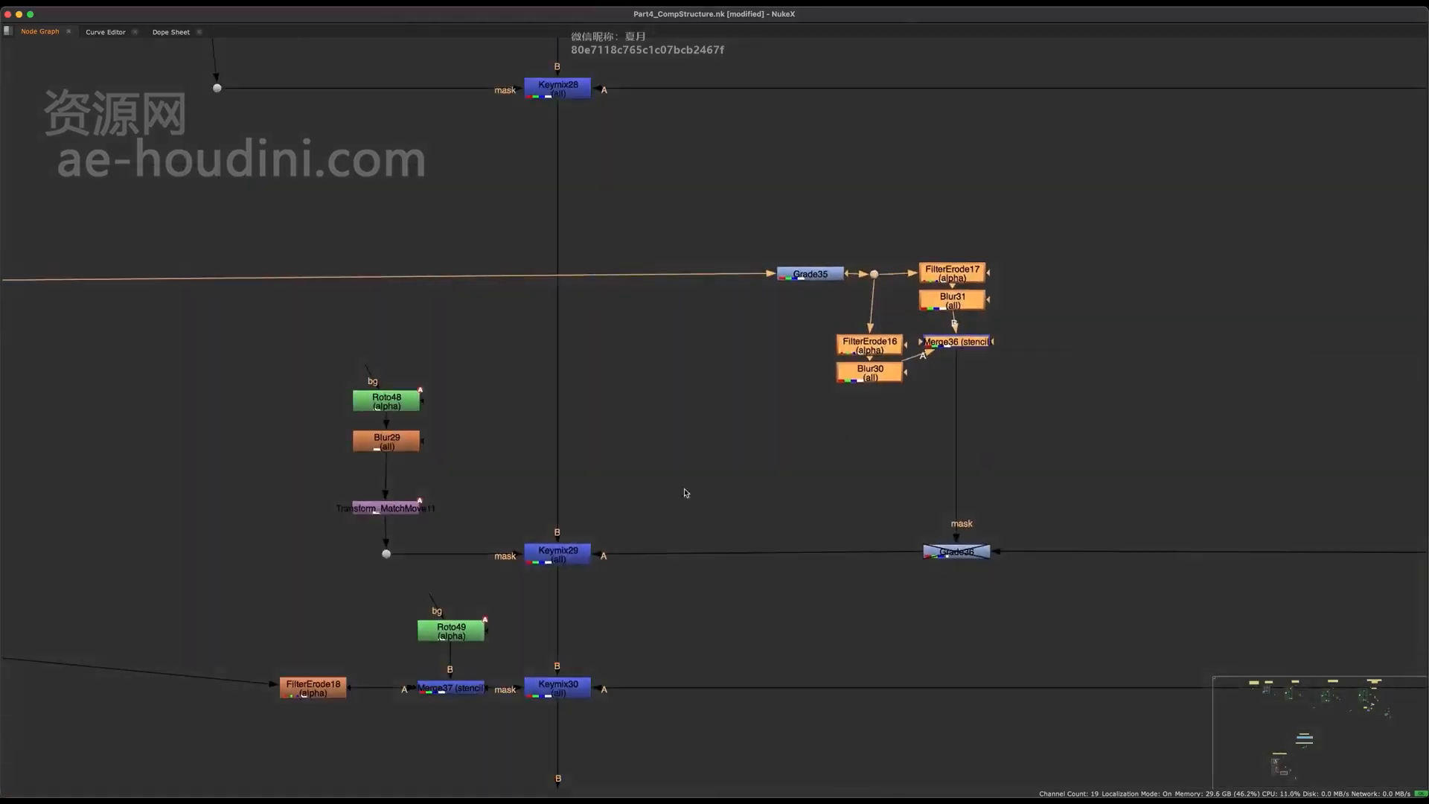
pyautogui.moveTo(162, 686); pyautogui.dragTo(561, 414, button='middle')
pyautogui.scroll(4, 561, 451)
pyautogui.press('super+v')
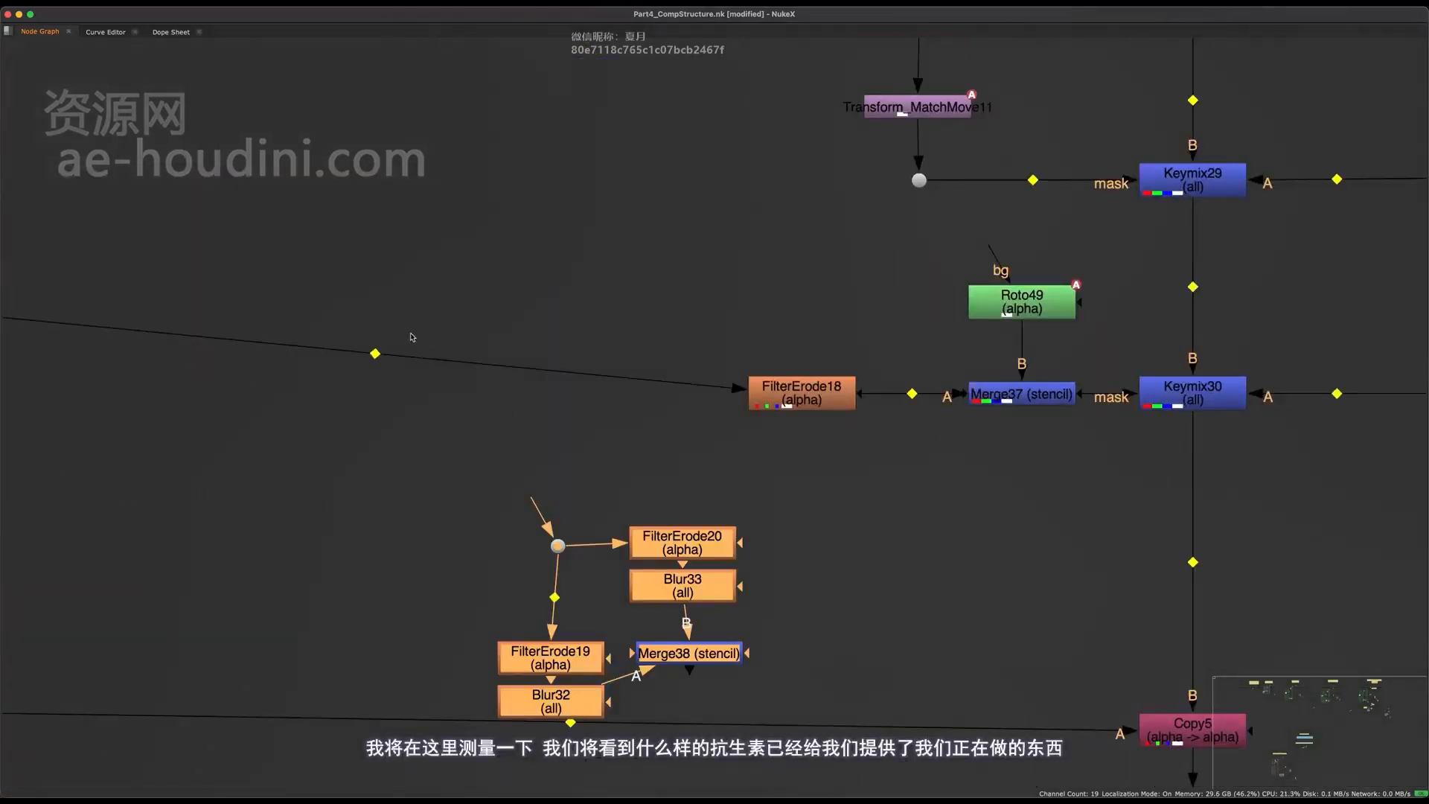
# Add a dot on the line feeding FilterErode18, connect the copied setup's input to it, and position the copy beneath it.
pyautogui.keyDown('super'); pyautogui.moveTo(375, 353); pyautogui.dragTo(402, 373); pyautogui.keyUp('super')
pyautogui.moveTo(751, 451); pyautogui.dragTo(440, 766)
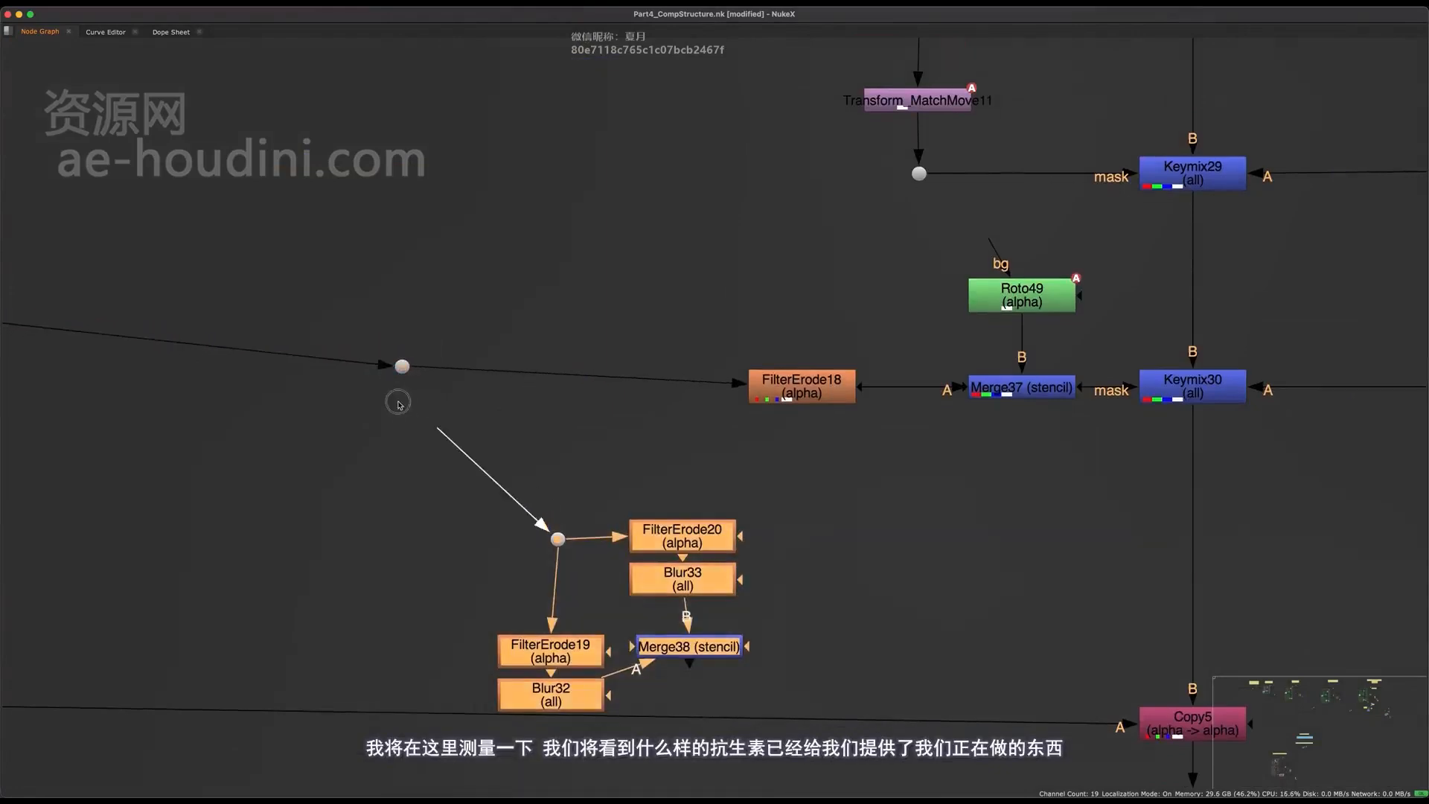
pyautogui.moveTo(398, 403); pyautogui.dragTo(402, 366)
pyautogui.moveTo(718, 632); pyautogui.dragTo(554, 519)
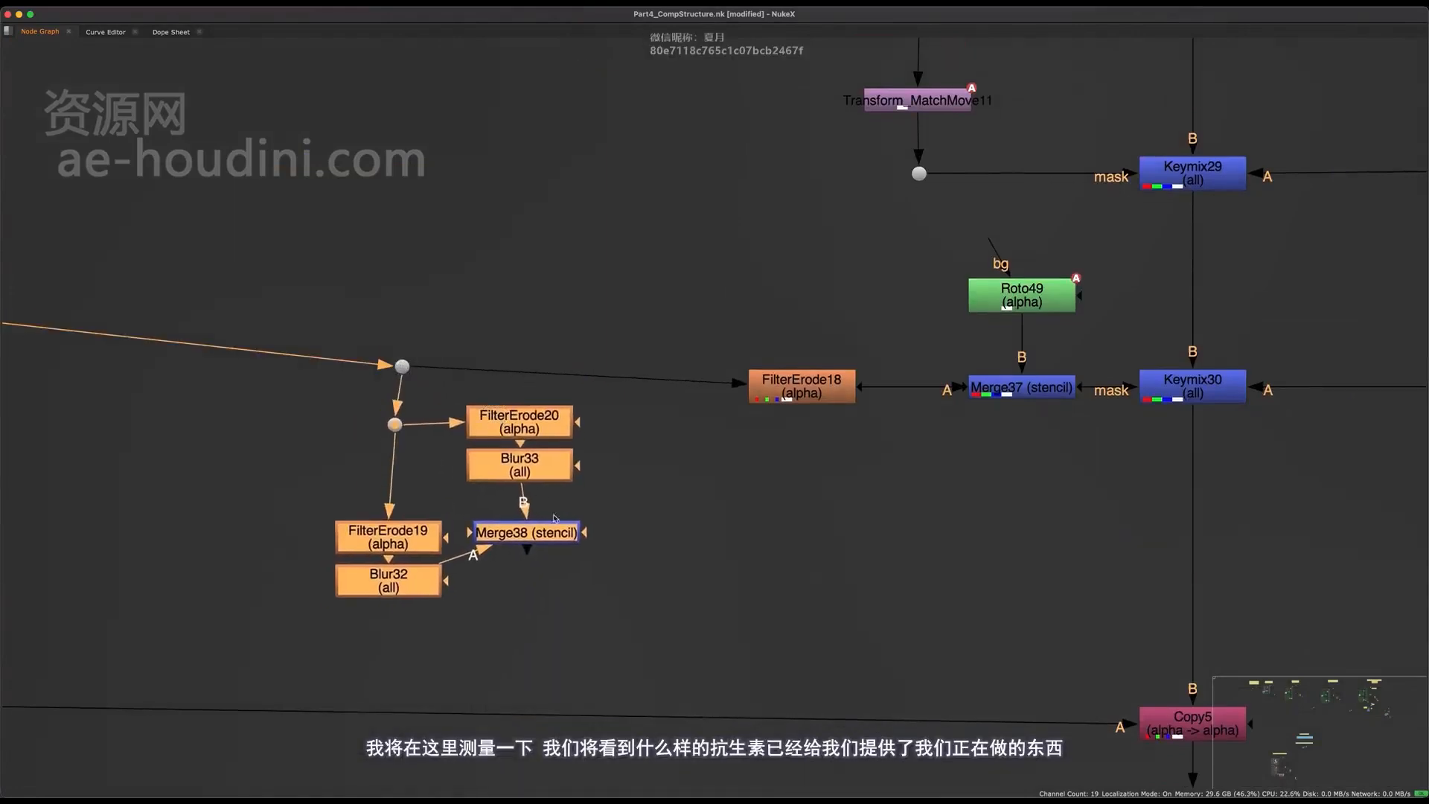
# View the alpha of the copied stencil Merge38 to examine the edge matte and its noise.
pyautogui.moveTo(558, 610); pyautogui.dragTo(564, 672, button='middle')
pyautogui.click(564, 673)
pyautogui.press('space')
pyautogui.keyDown('shift'); pyautogui.keyDown('super'); pyautogui.click(558, 604); pyautogui.keyUp('super'); pyautogui.keyUp('shift')
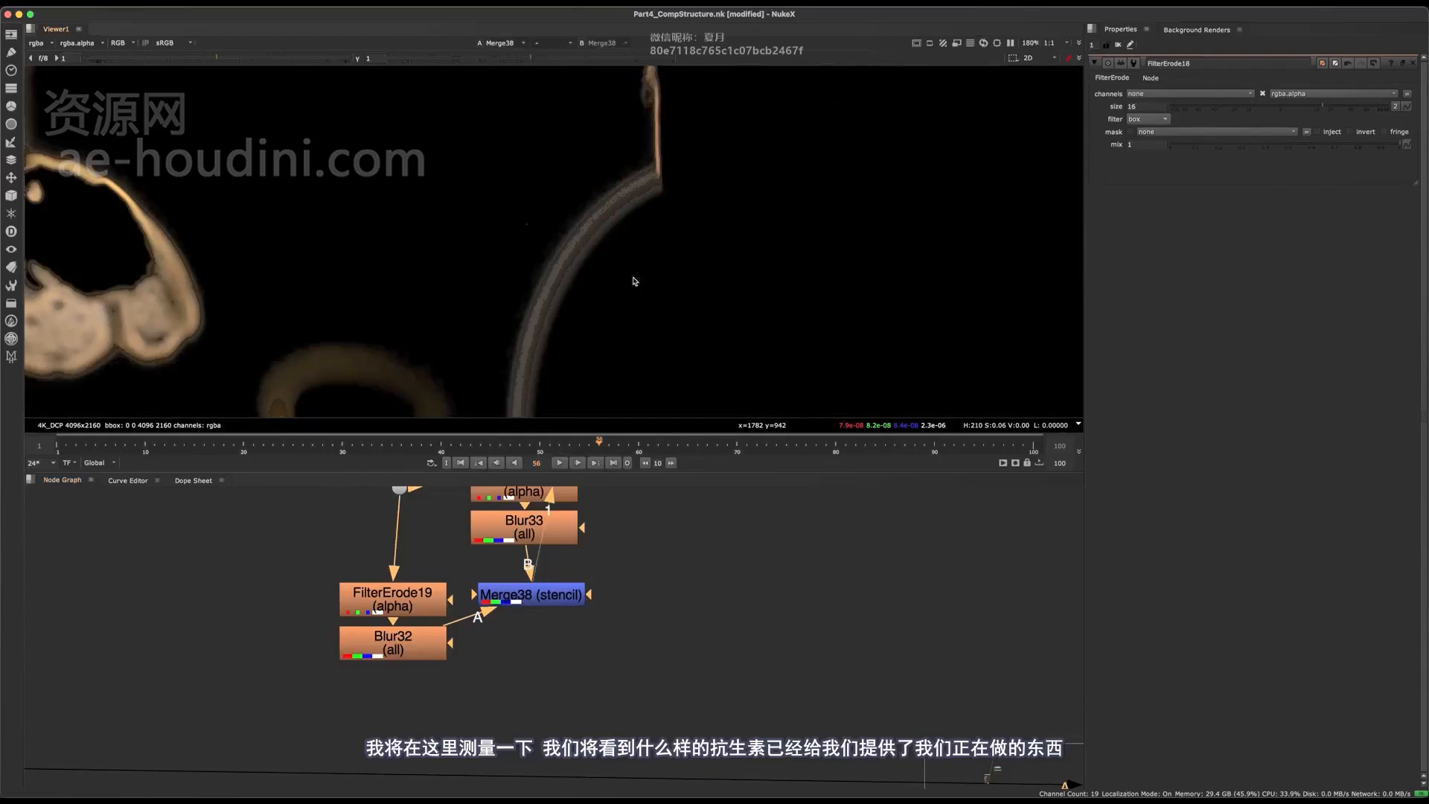
pyautogui.press('a')
pyautogui.moveTo(656, 542); pyautogui.dragTo(523, 557, button='middle')
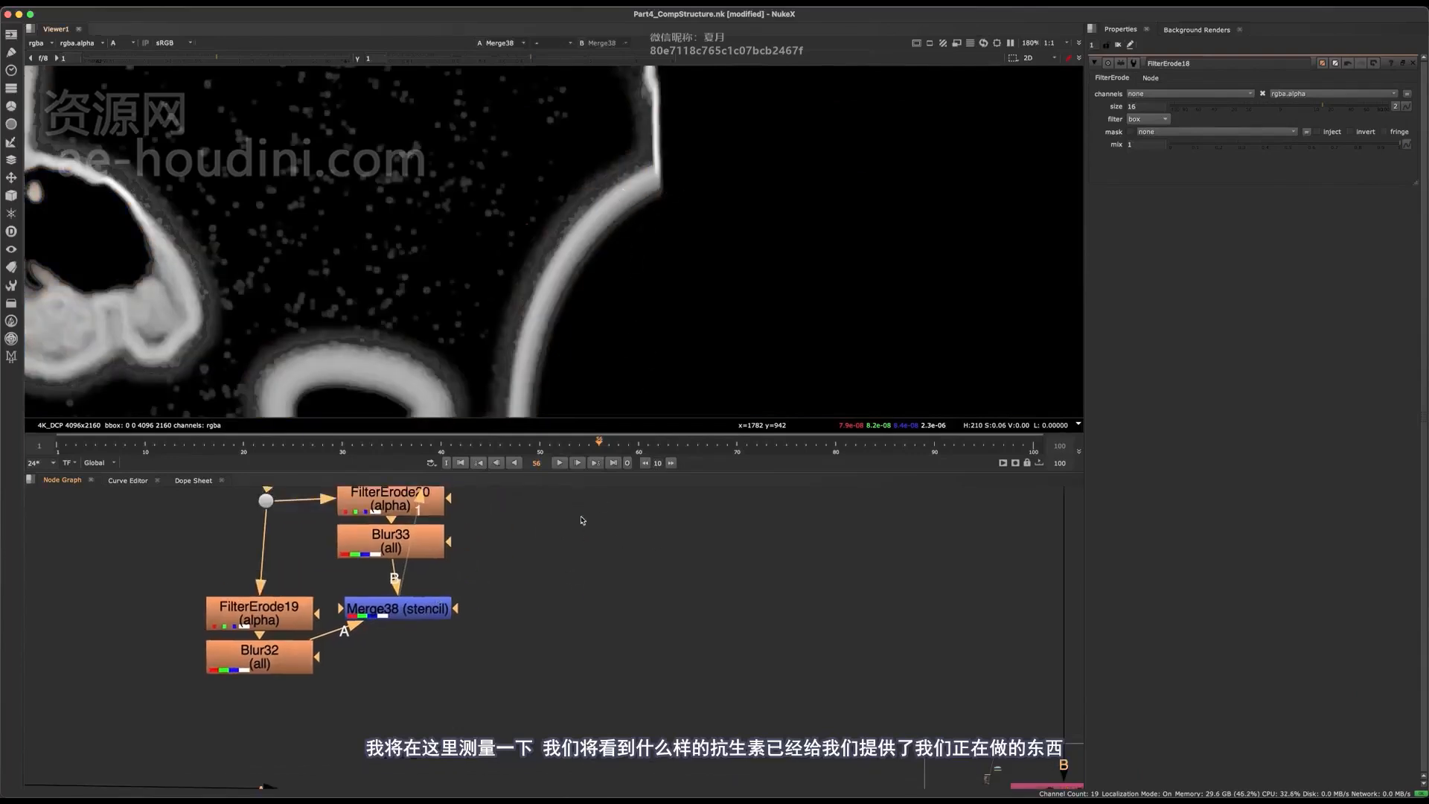
pyautogui.moveTo(511, 609); pyautogui.dragTo(631, 629, button='middle')
pyautogui.moveTo(508, 632); pyautogui.dragTo(511, 658)
pyautogui.moveTo(396, 513); pyautogui.dragTo(509, 595, button='middle')
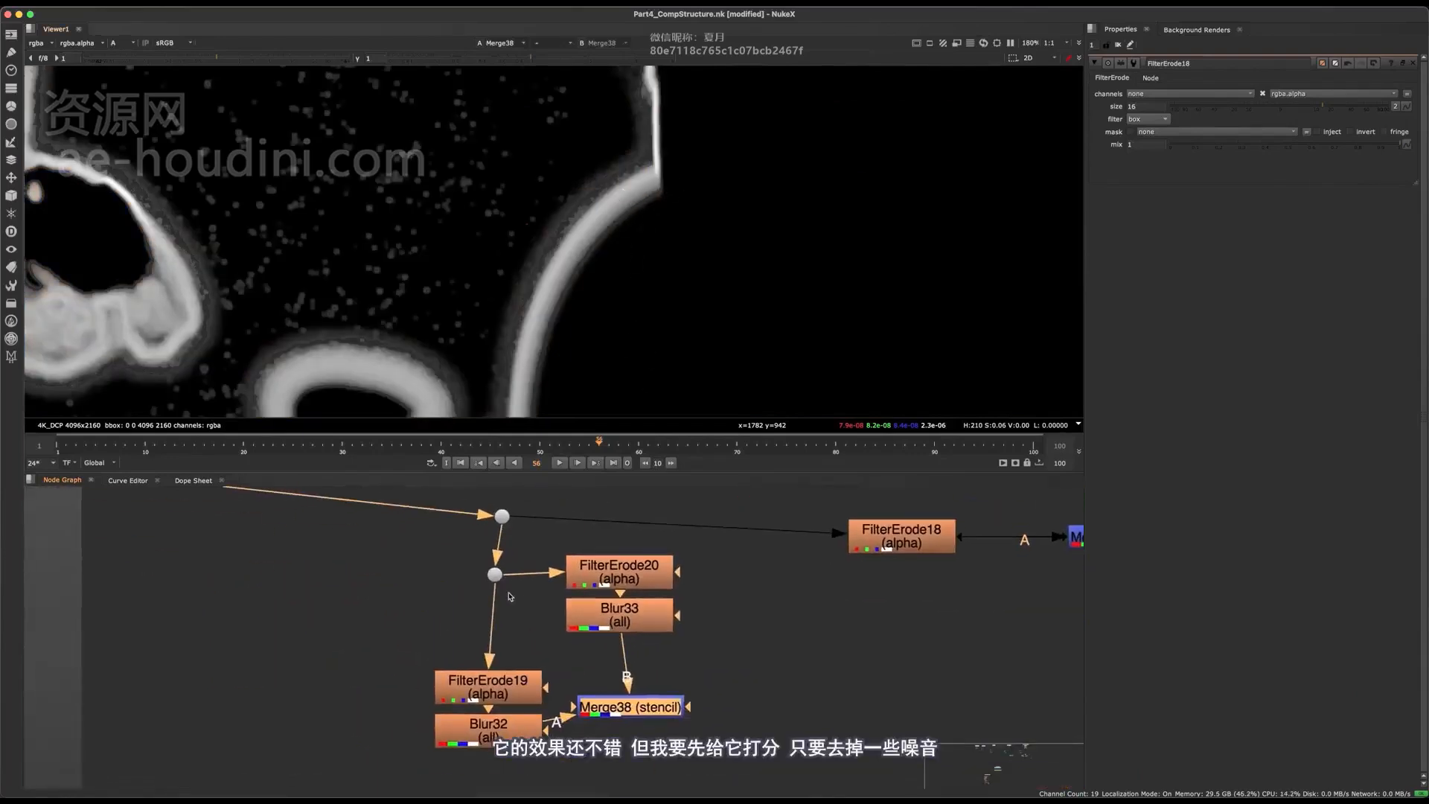
# Insert a Grade before the copied edge setup on rgba with white clamp enabled, blackpoint 0.085 and whitepoint 0.82.
pyautogui.click(434, 555)
pyautogui.press('g')
pyautogui.moveTo(451, 559); pyautogui.dragTo(484, 554)
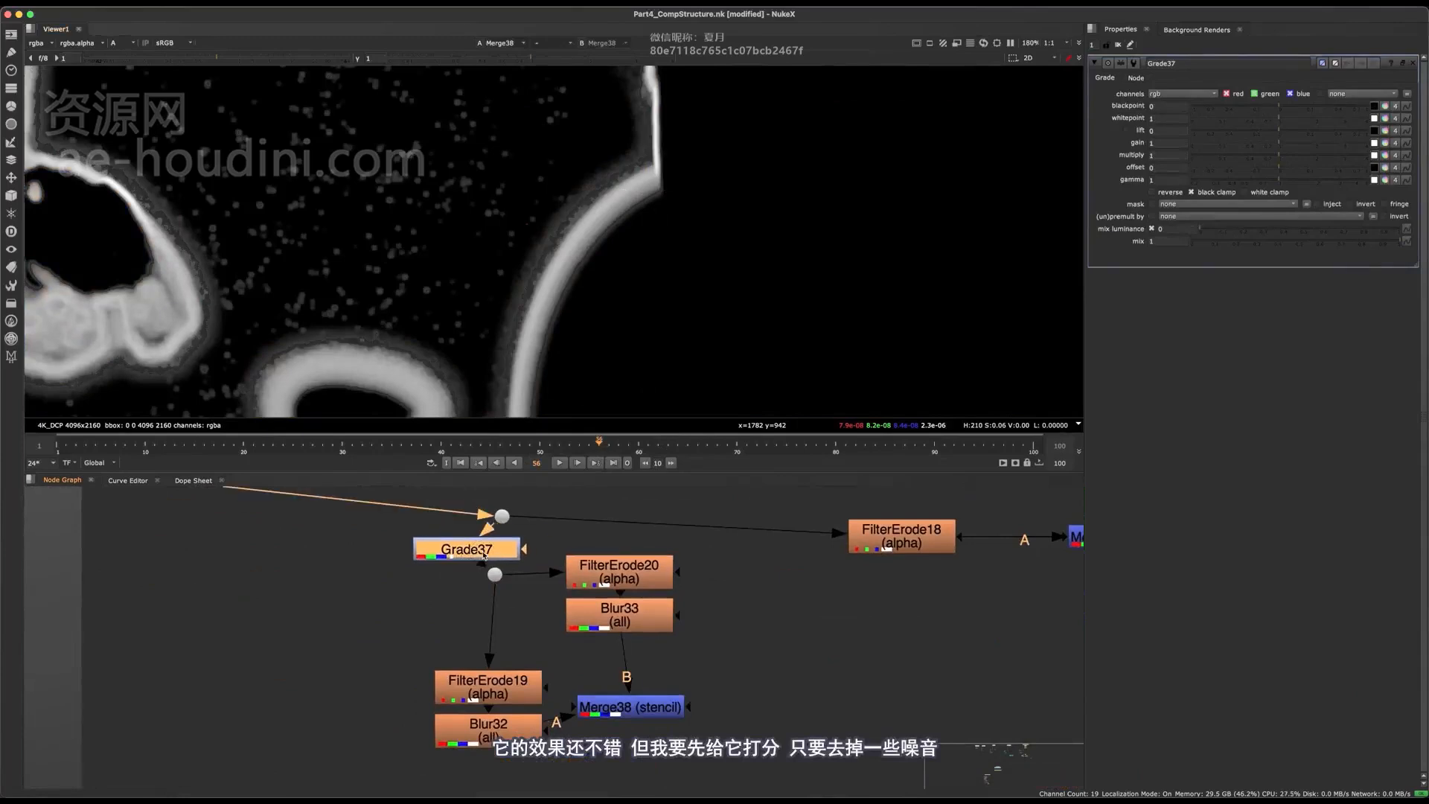
pyautogui.click(1184, 93)
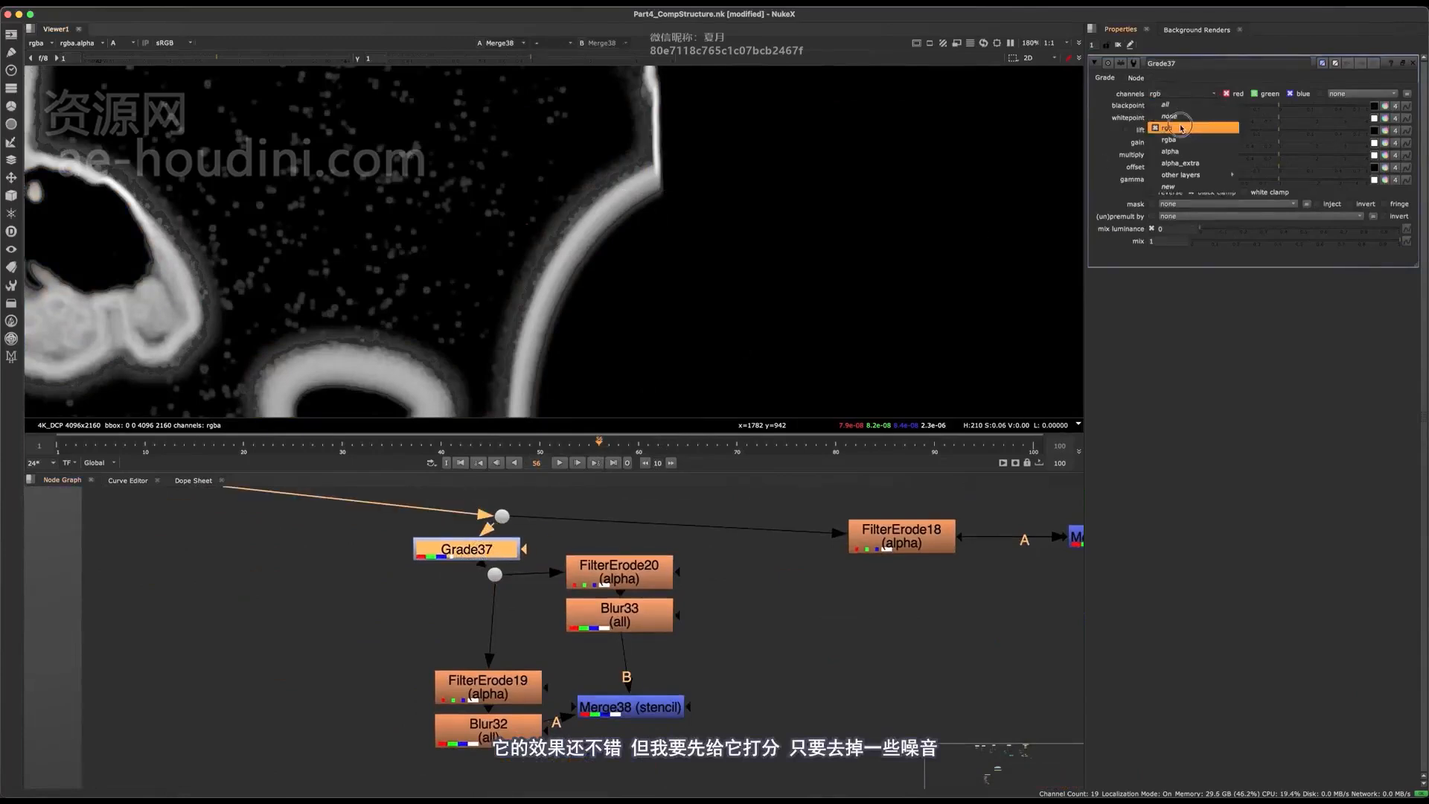
pyautogui.click(1180, 104)
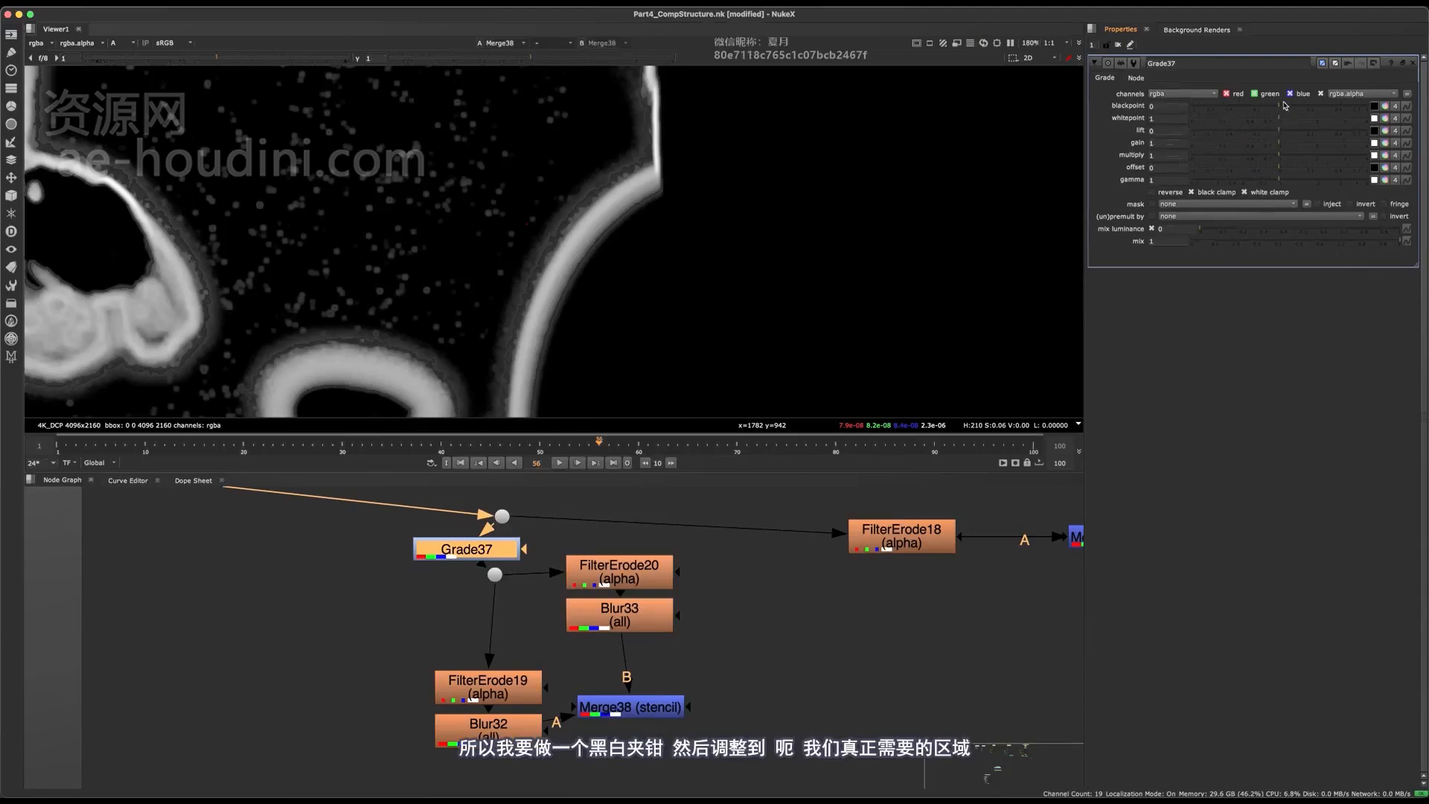
pyautogui.moveTo(1279, 119)
pyautogui.mouseDown()
pyautogui.moveTo(1267, 119)
pyautogui.moveTo(1304, 106)
pyautogui.mouseUp()
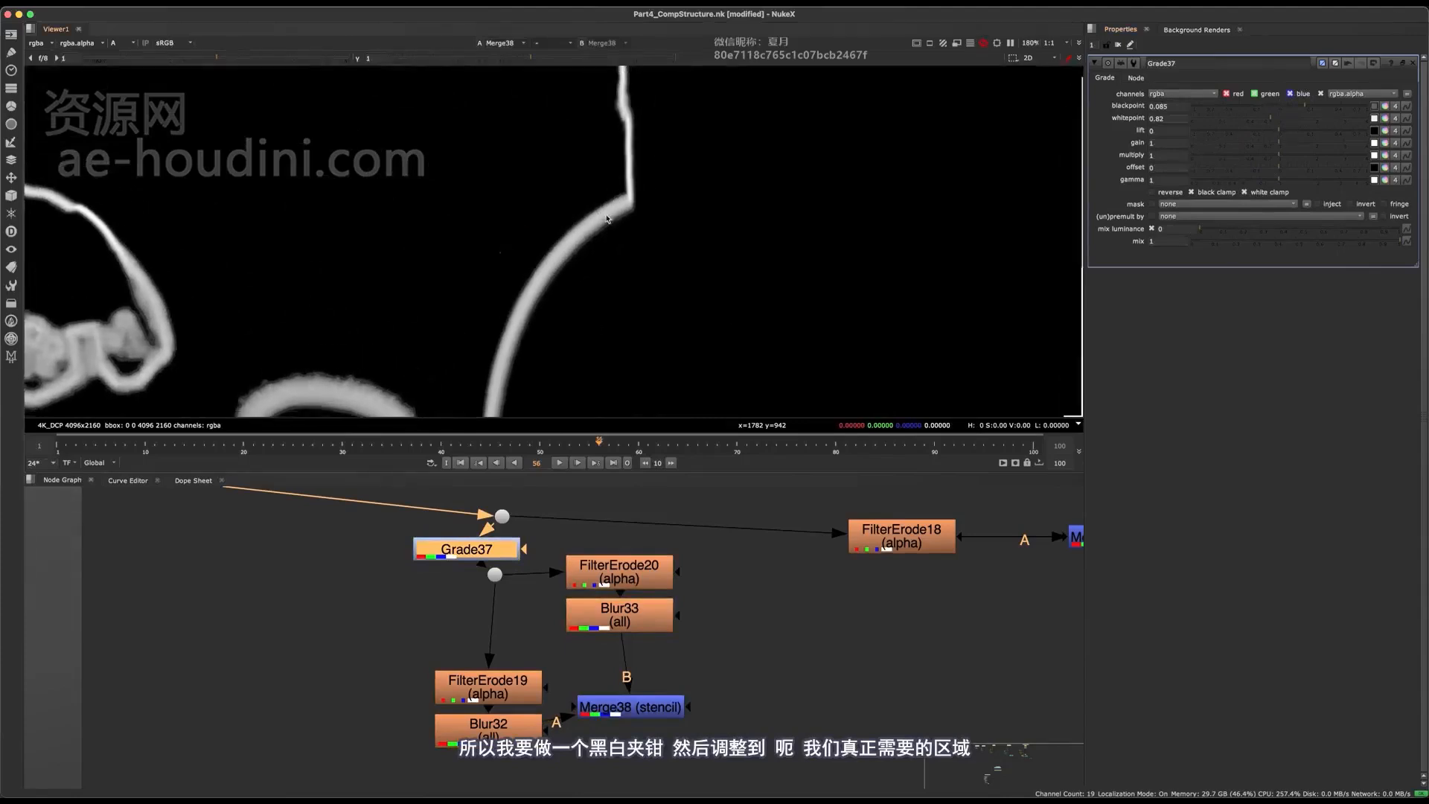
# View Grade37's alpha up close and toggle the node to compare the matte's noise and edge softness.
pyautogui.scroll(-1, 506, 543)
pyautogui.click(517, 544)
pyautogui.press('1')
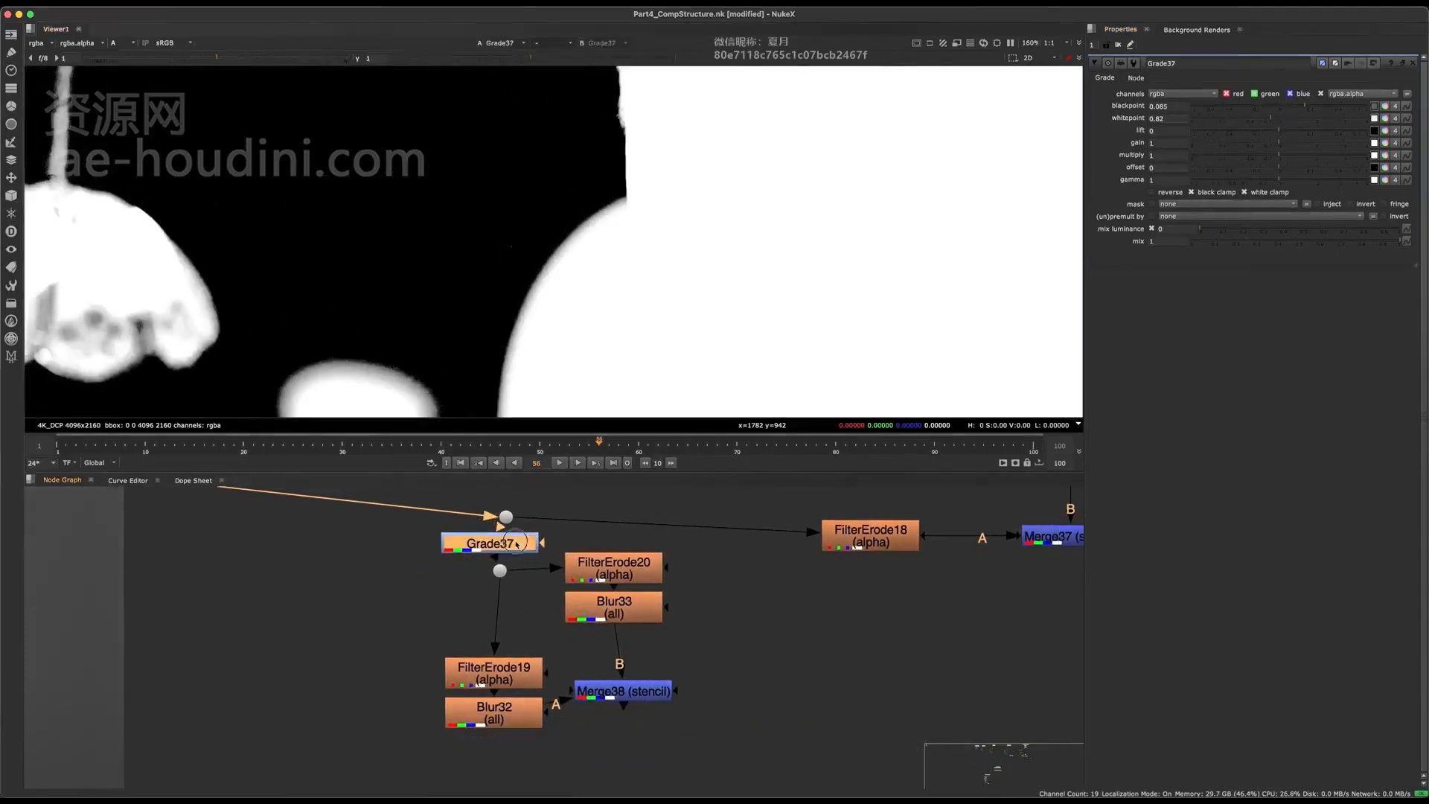
pyautogui.scroll(6, 590, 217)
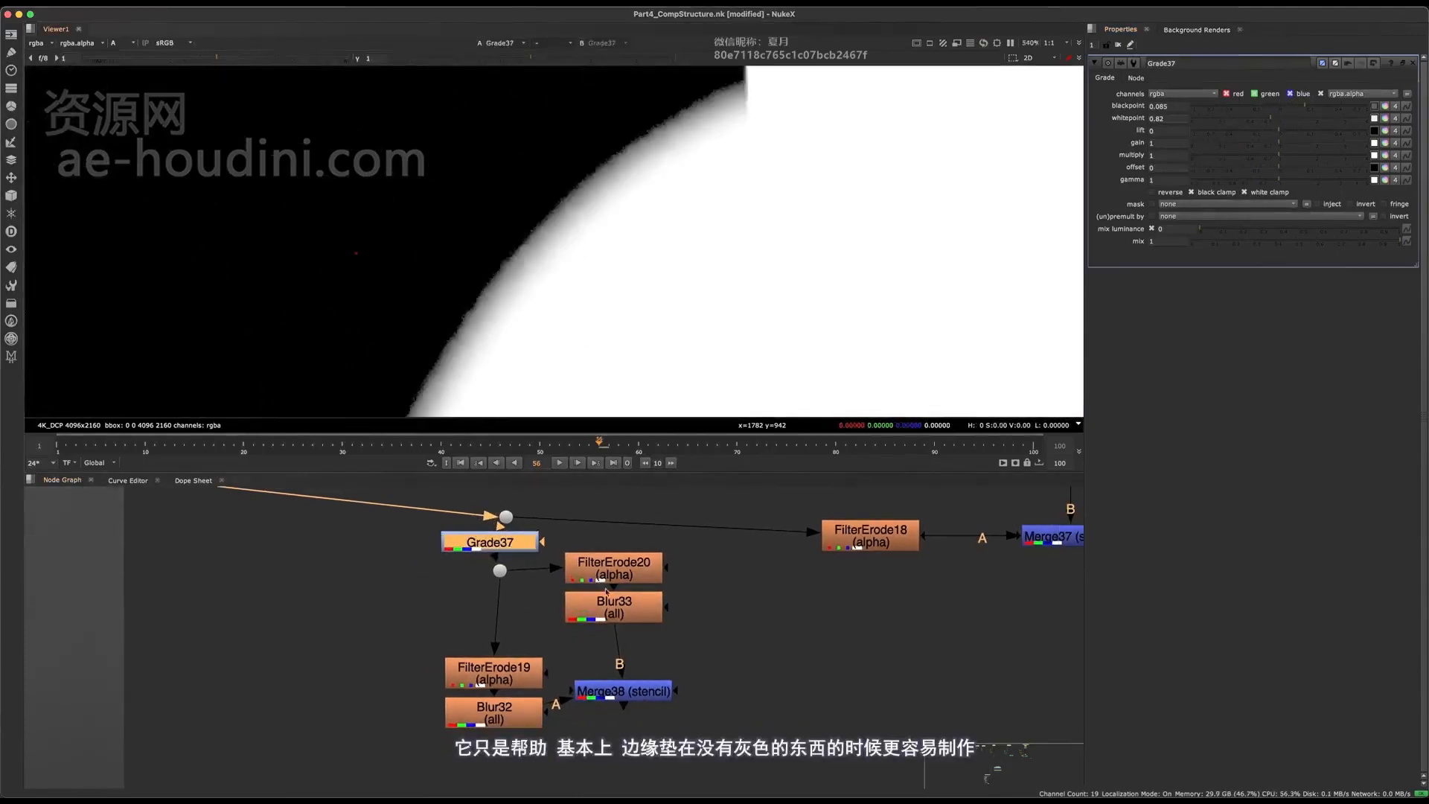
pyautogui.press('d')
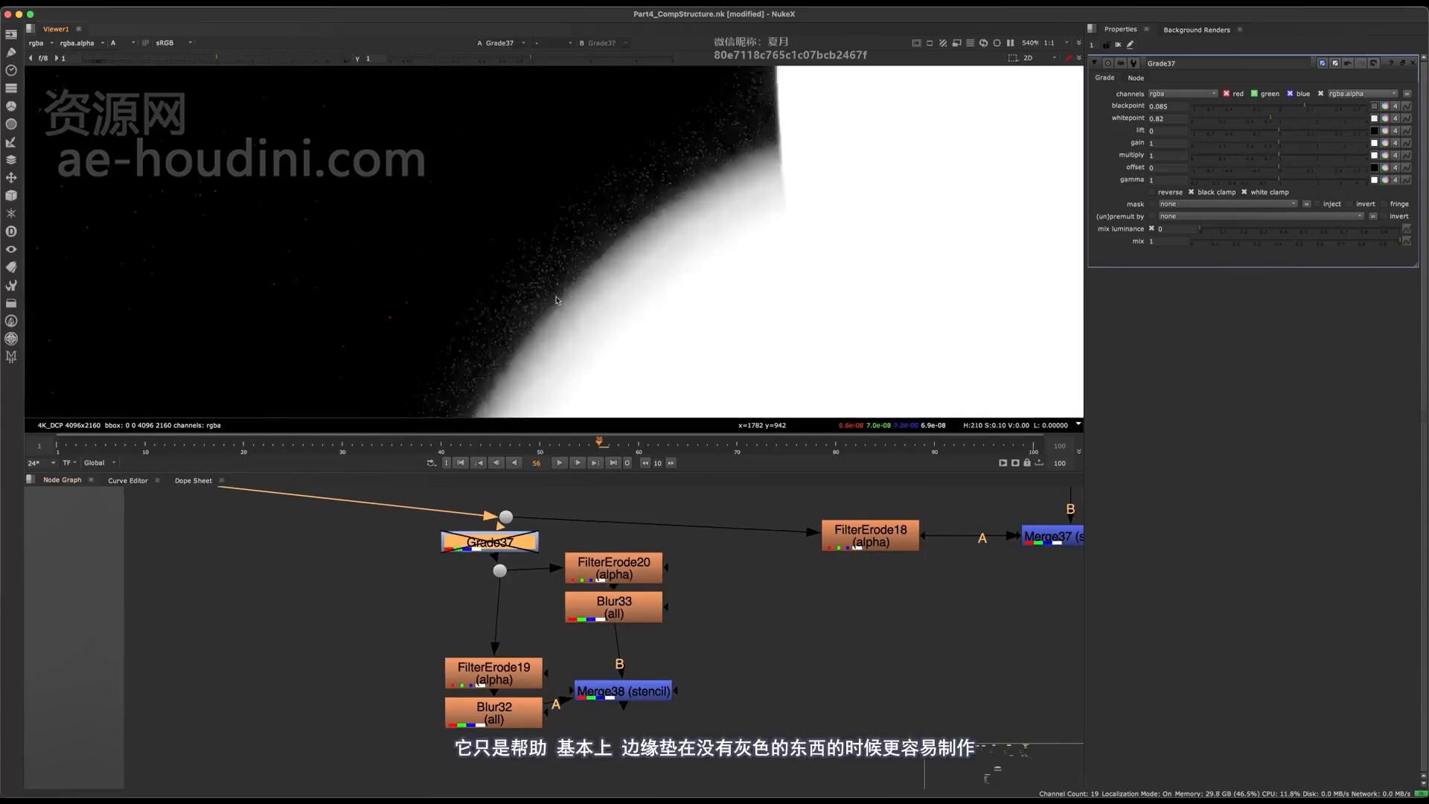
pyautogui.press('d')
pyautogui.press('d')
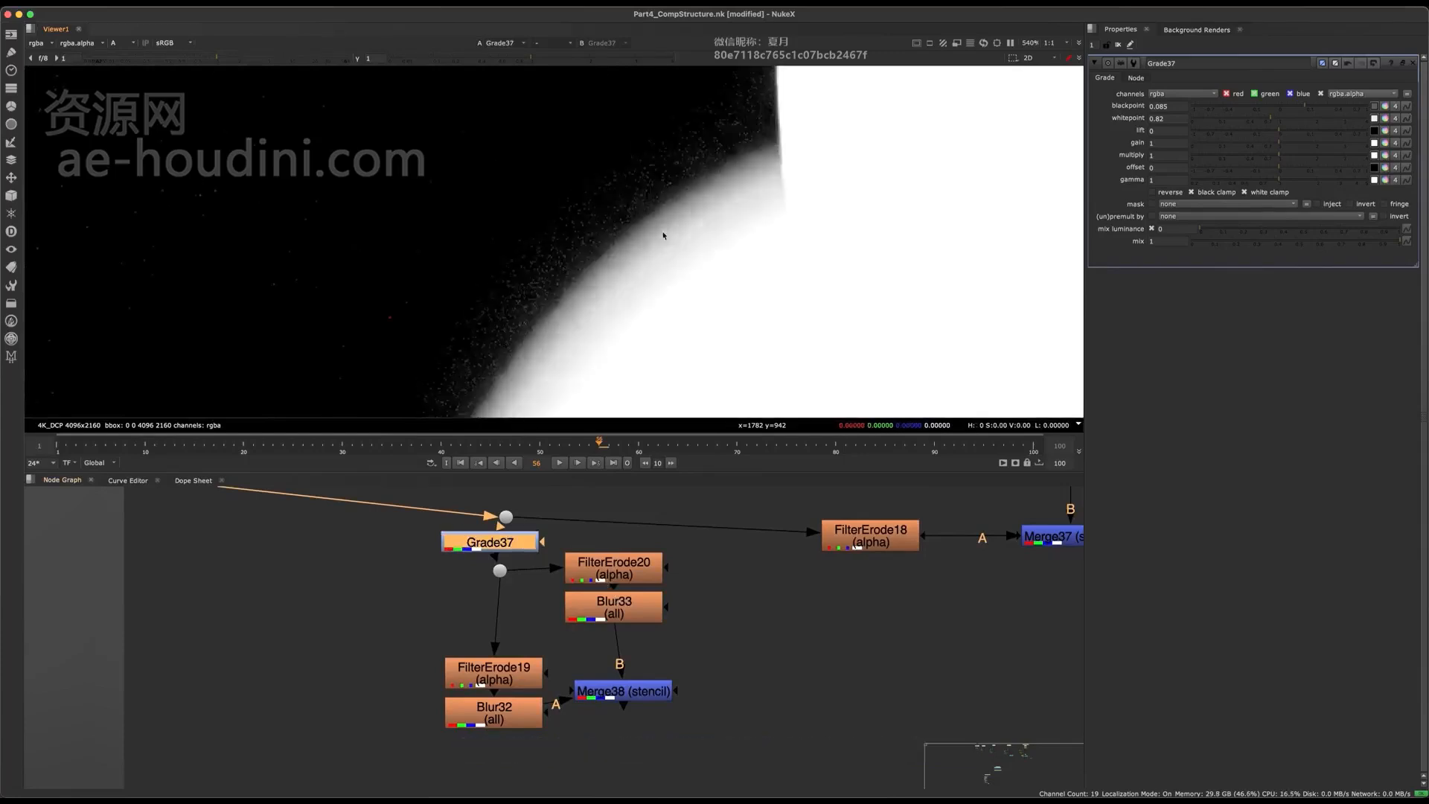
pyautogui.press('d')
pyautogui.press('d')
pyautogui.press('d')
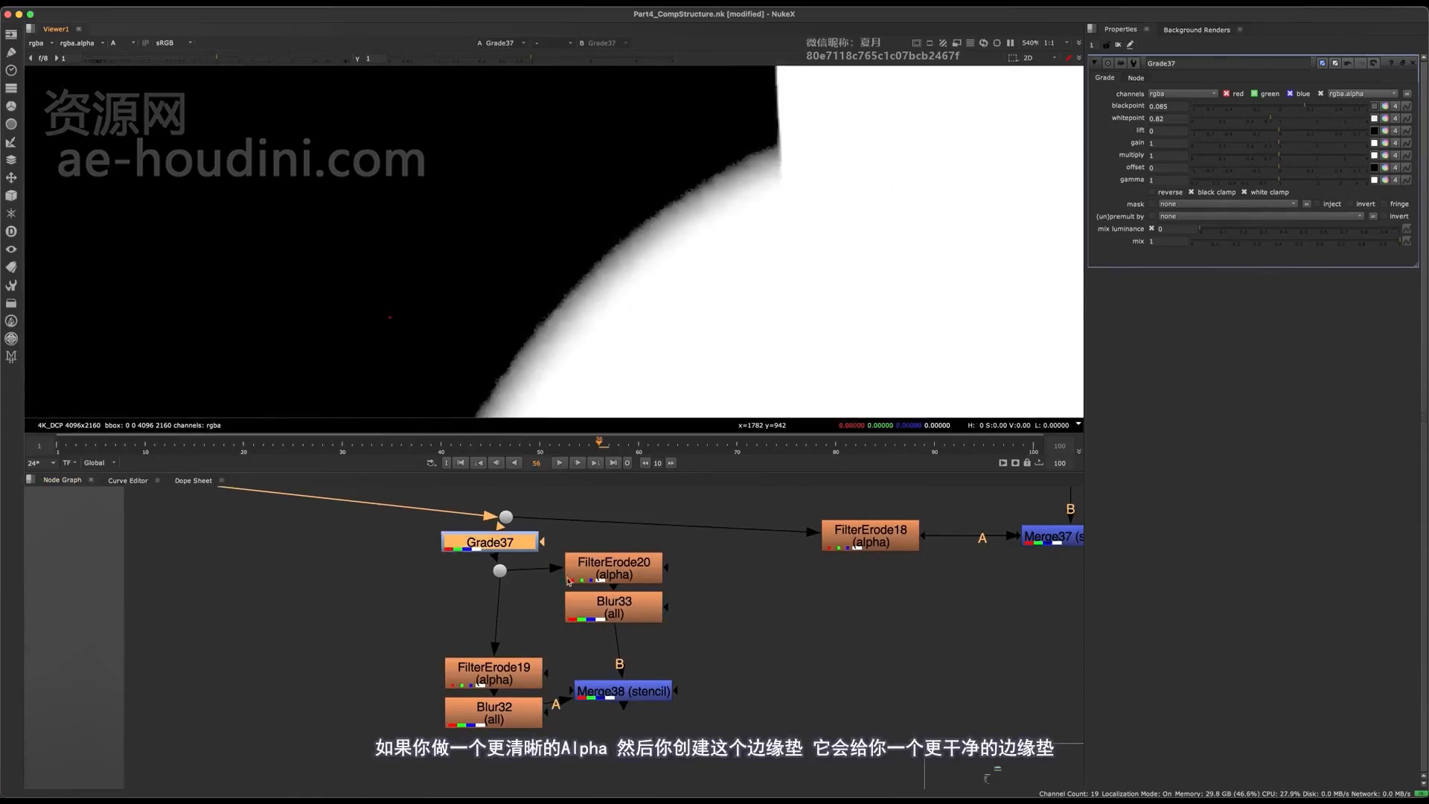
# View Merge38 again to check the edge matte made from the graded alpha.
pyautogui.moveTo(600, 690); pyautogui.dragTo(597, 705)
pyautogui.press('1')
pyautogui.scroll(-6, 664, 240)
# Insert a Grade below Keymix30 and use the stencil Merge38 as its mask.
pyautogui.moveTo(734, 609); pyautogui.dragTo(454, 604, button='middle')
pyautogui.scroll(-3, 479, 543)
pyautogui.press('g')
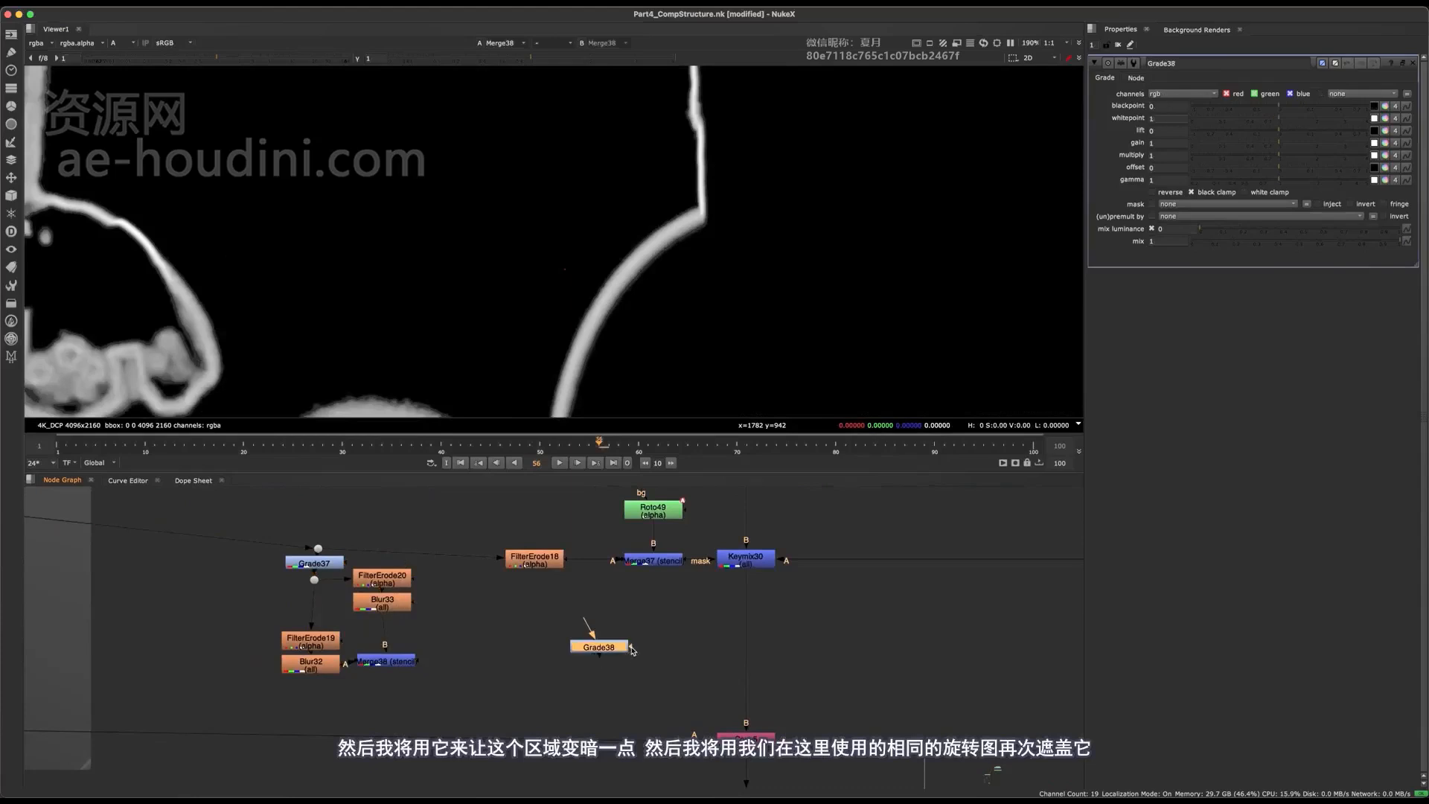
pyautogui.moveTo(379, 659); pyautogui.dragTo(379, 660)
pyautogui.moveTo(611, 649); pyautogui.dragTo(753, 675)
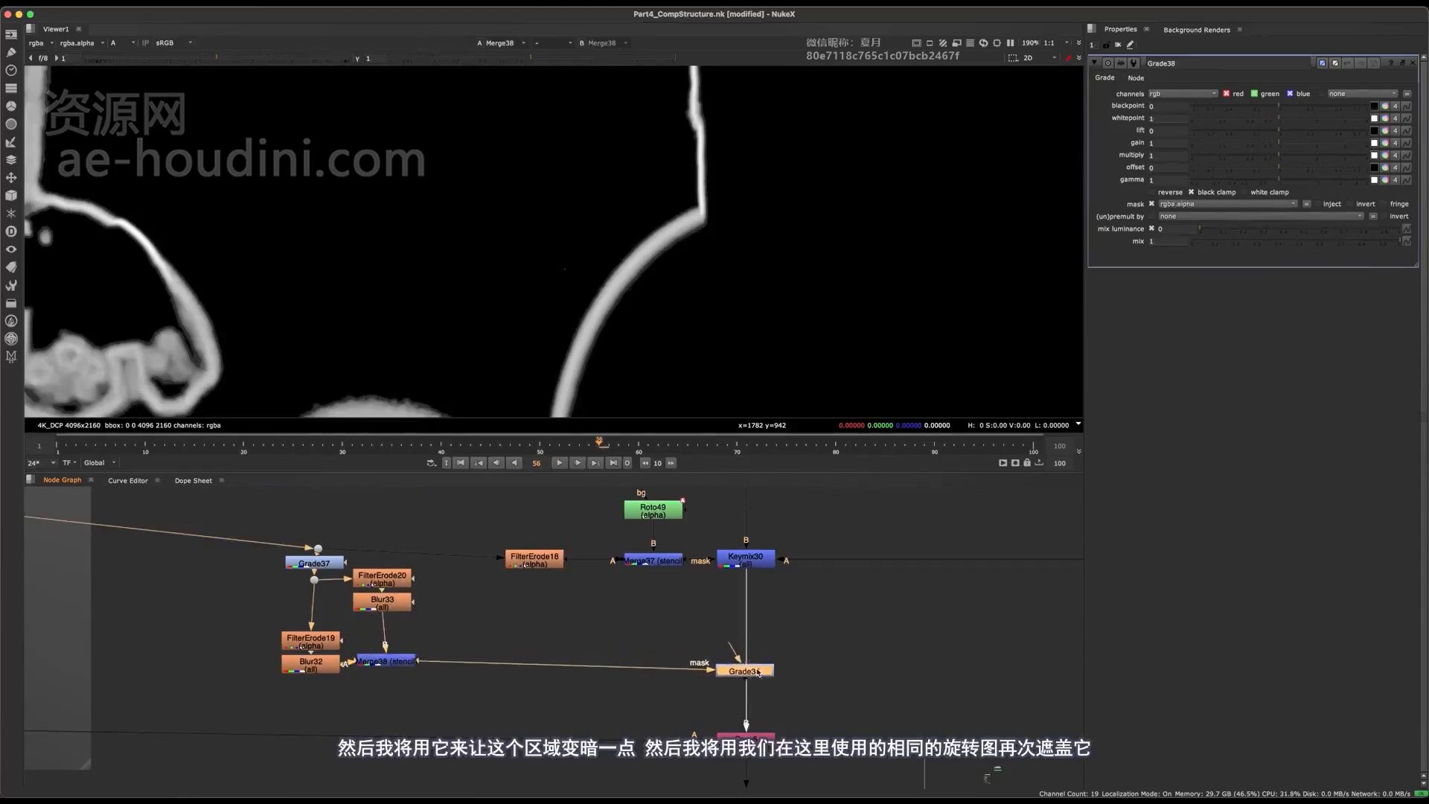
# View the masked Grade38 in full colour, close on the edge beside the jaw, and adjust its brightness.
pyautogui.press('1')
pyautogui.press('a')
pyautogui.scroll(4, 693, 284)
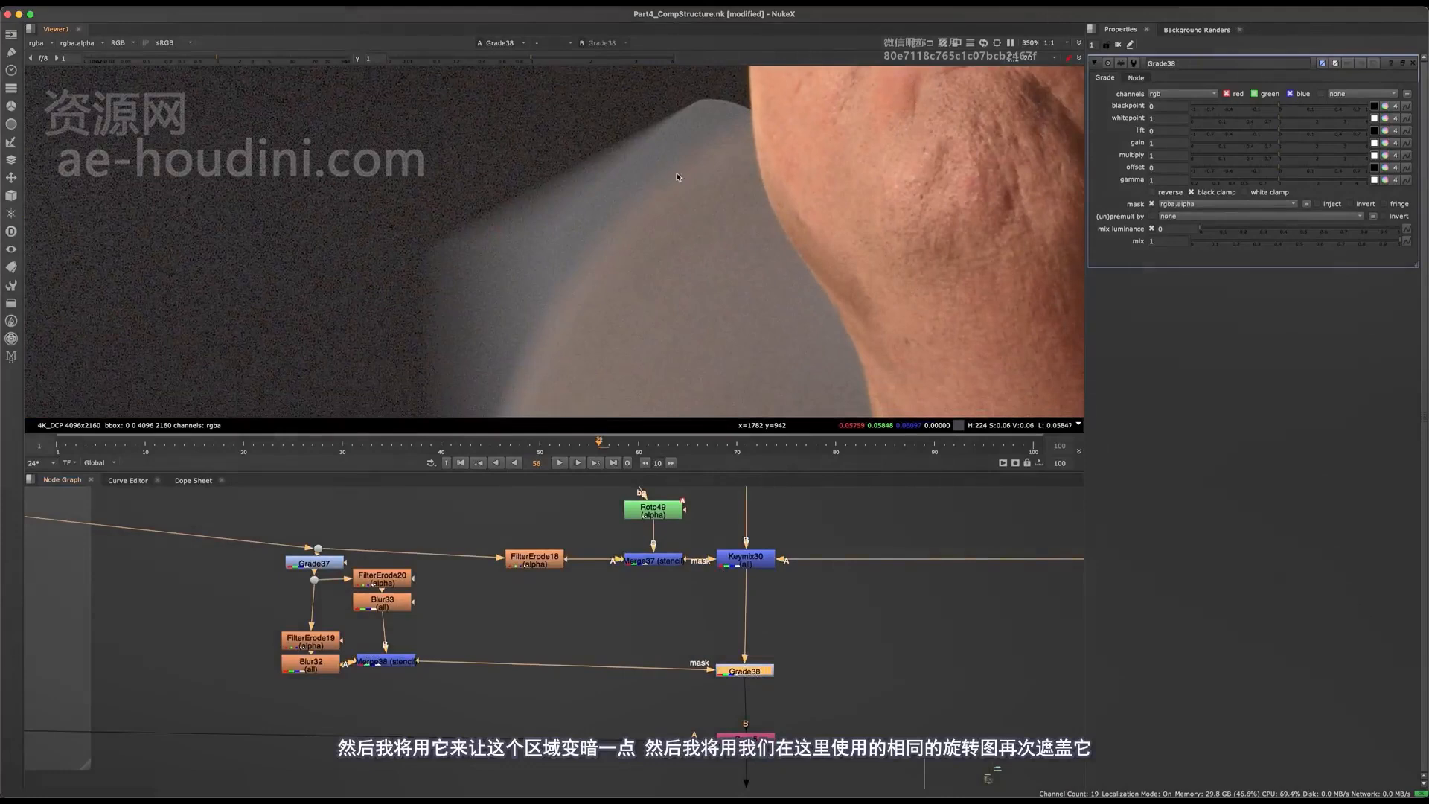
pyautogui.moveTo(1263, 150); pyautogui.dragTo(1283, 149)
# Insert a Merge between Merge38 and Grade38's mask input, feed it from Roto49 through a dot, and set its operation to mask.
pyautogui.moveTo(666, 578); pyautogui.dragTo(625, 590, button='middle')
pyautogui.doubleClick(627, 527)
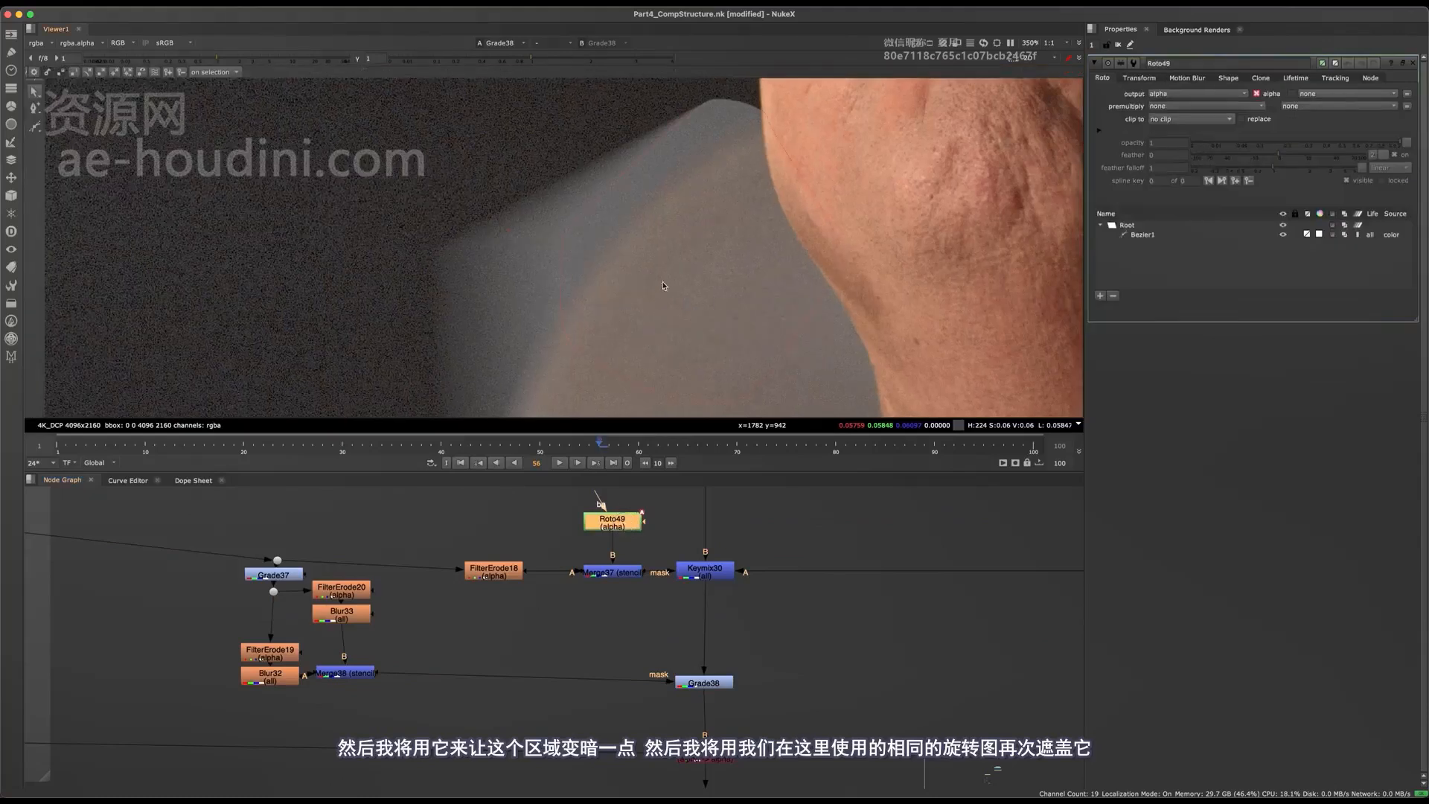
pyautogui.scroll(-5, 664, 285)
pyautogui.scroll(3, 551, 629)
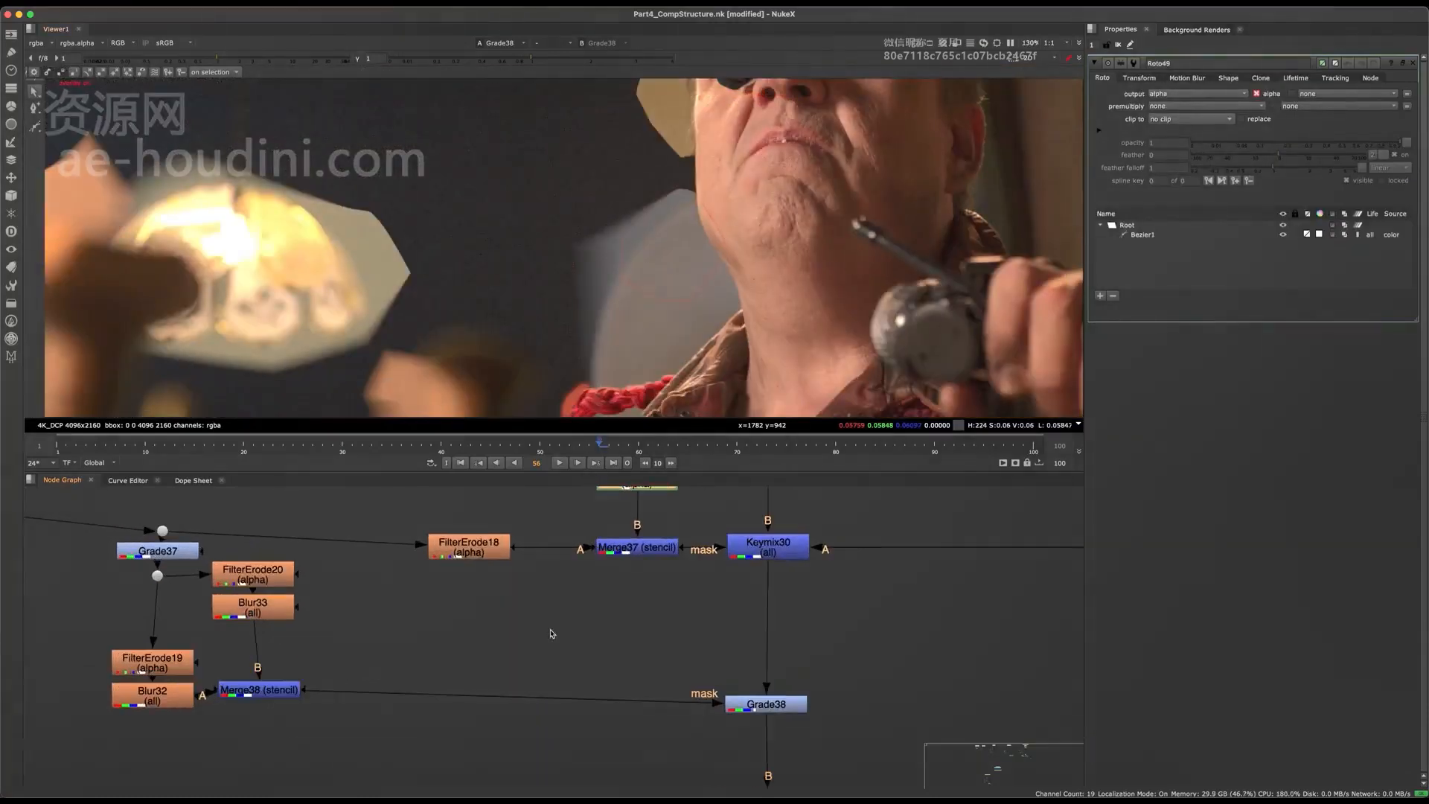
pyautogui.press('m')
pyautogui.moveTo(621, 495); pyautogui.dragTo(621, 494)
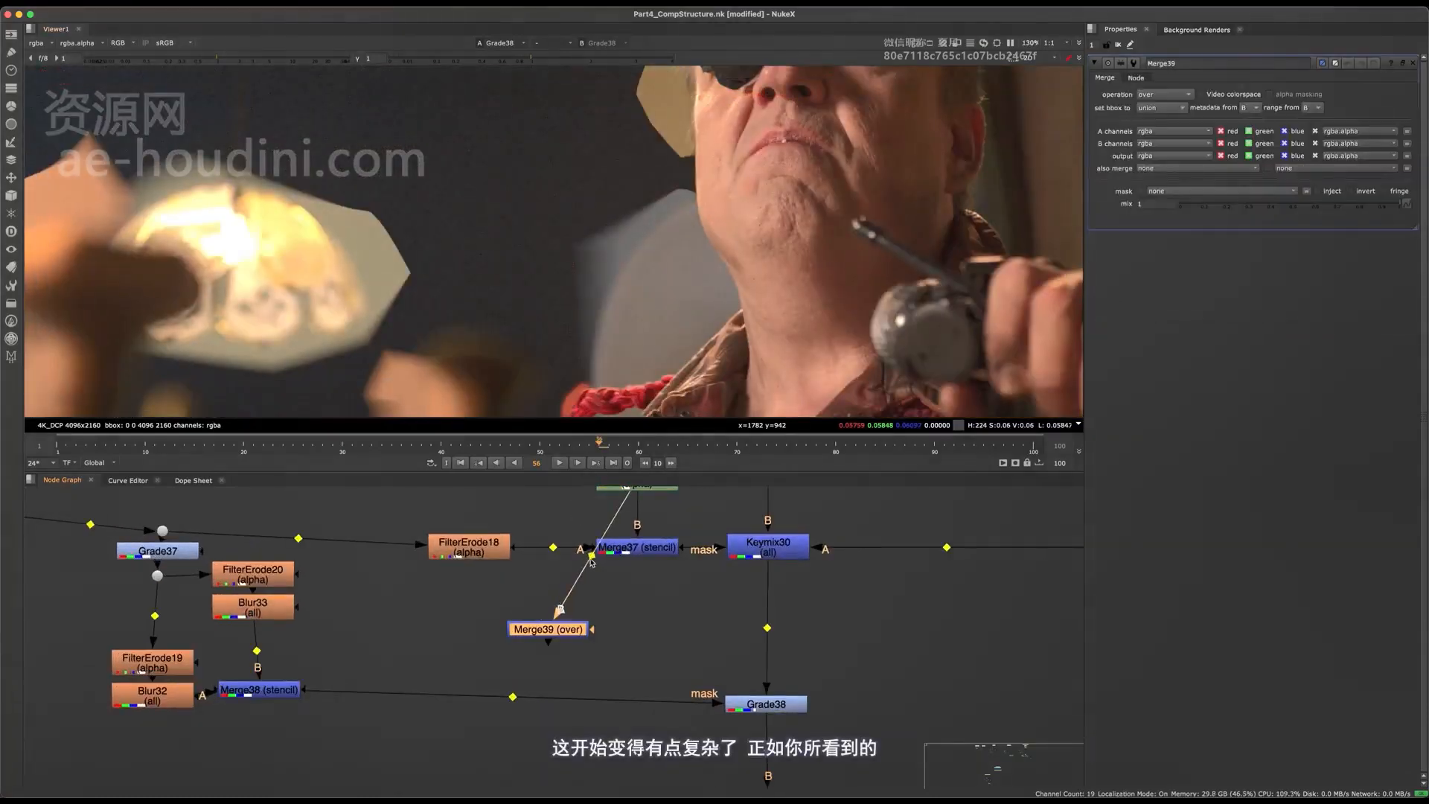
pyautogui.keyDown('ctrl'); pyautogui.moveTo(591, 556); pyautogui.dragTo(548, 508); pyautogui.keyUp('ctrl')
pyautogui.moveTo(560, 632); pyautogui.dragTo(557, 698)
pyautogui.click(1164, 94)
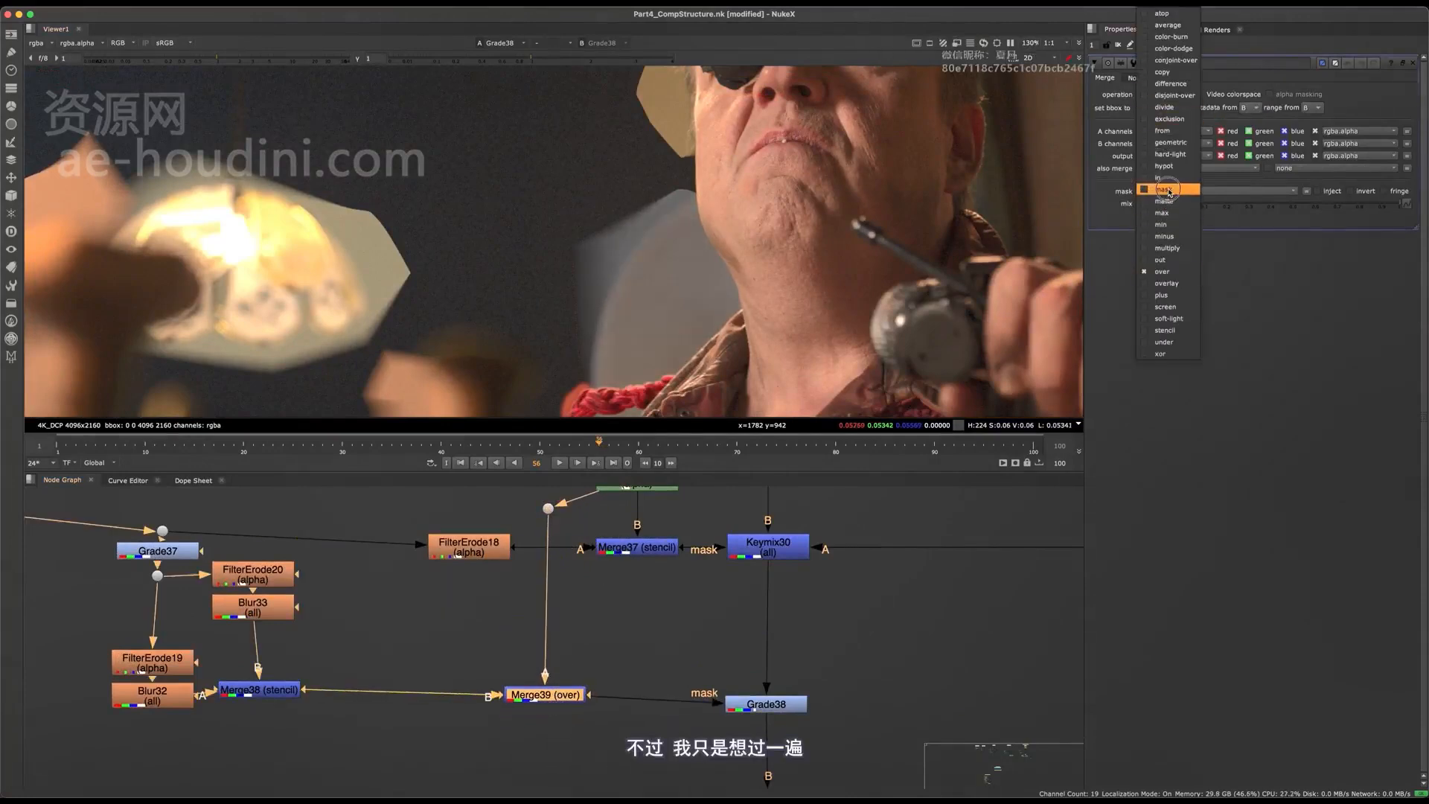
pyautogui.click(1167, 190)
# Set Grade38's gain to 0.94 to darken the soft edge beside the jaw.
pyautogui.click(766, 703)
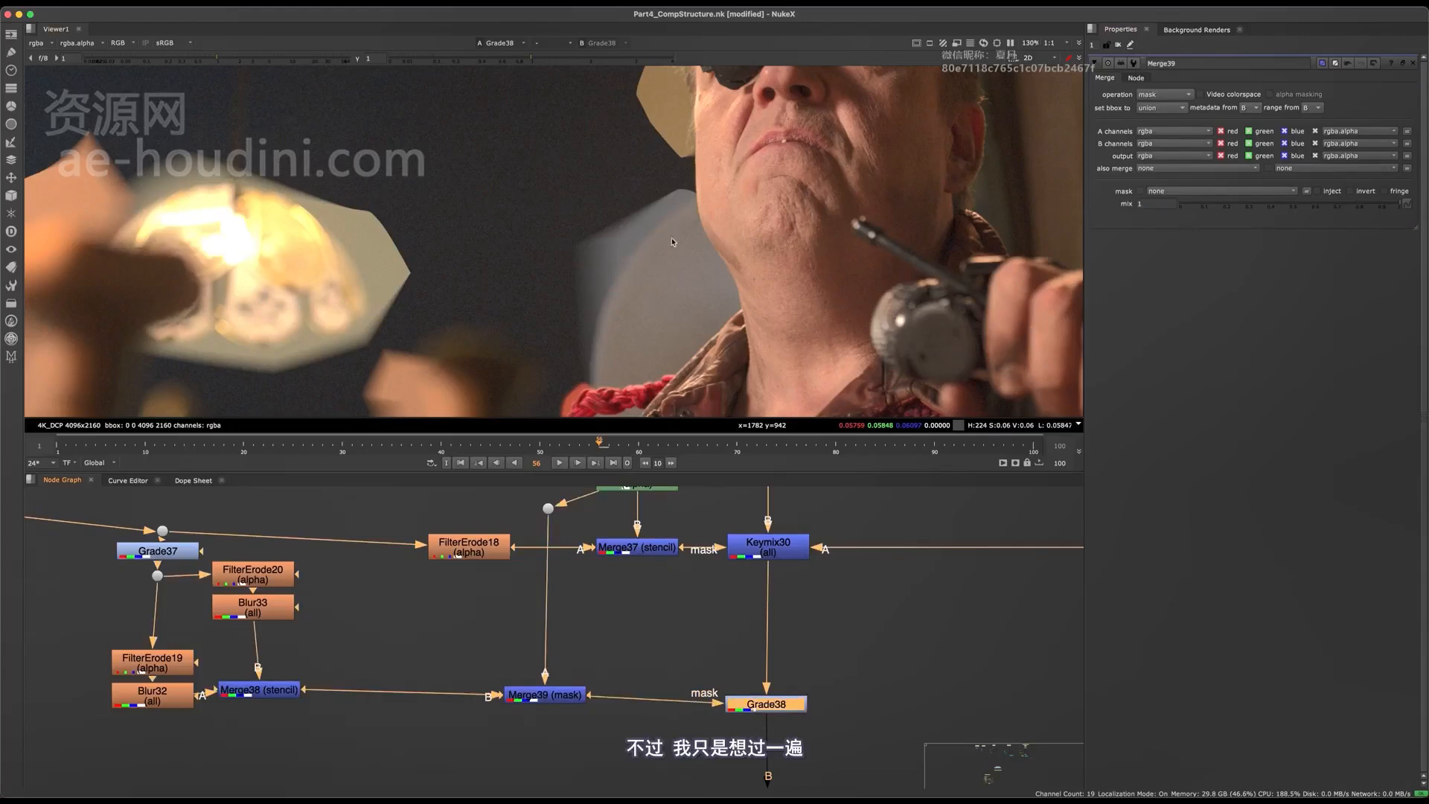
pyautogui.scroll(5, 667, 282)
pyautogui.scroll(-5, 668, 282)
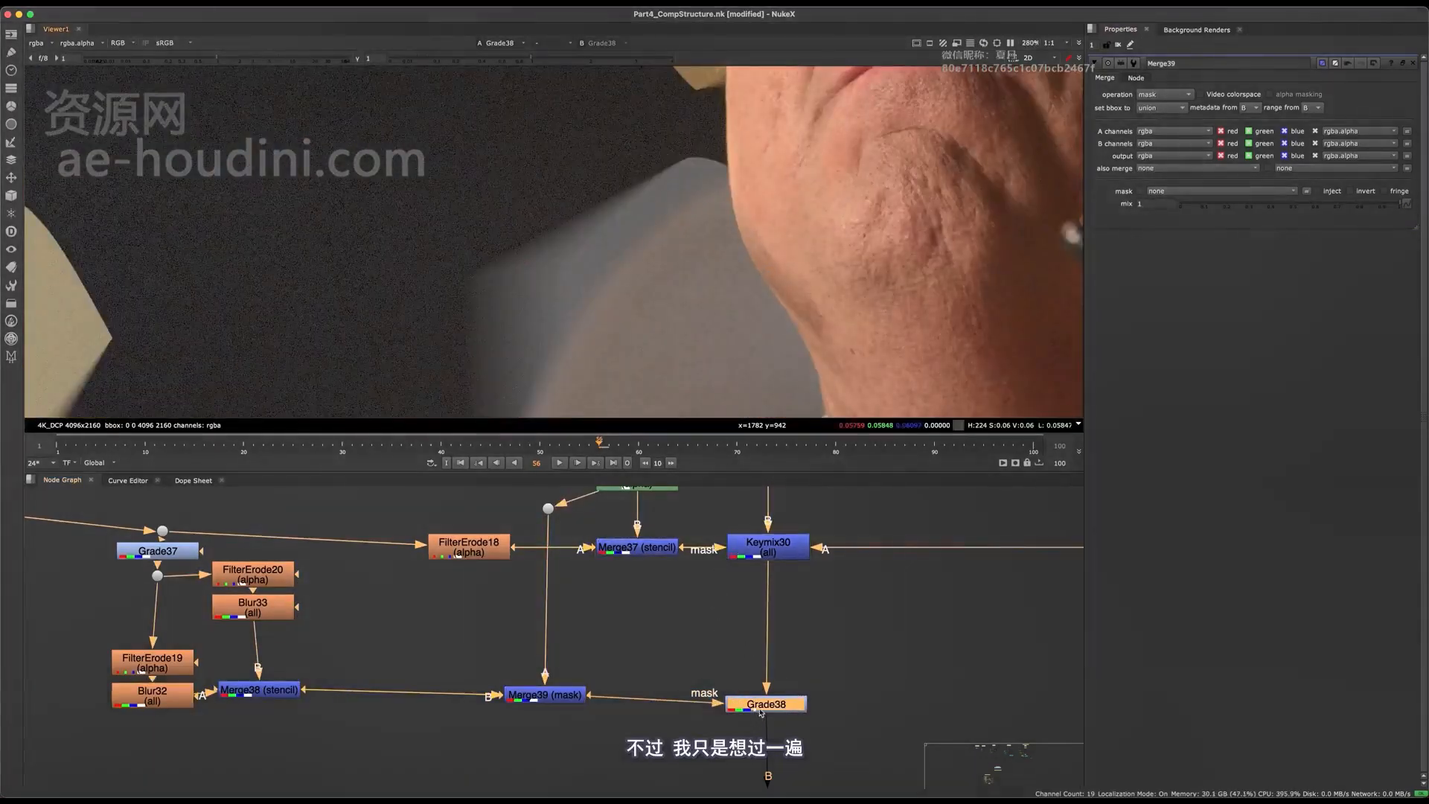
pyautogui.doubleClick(760, 711)
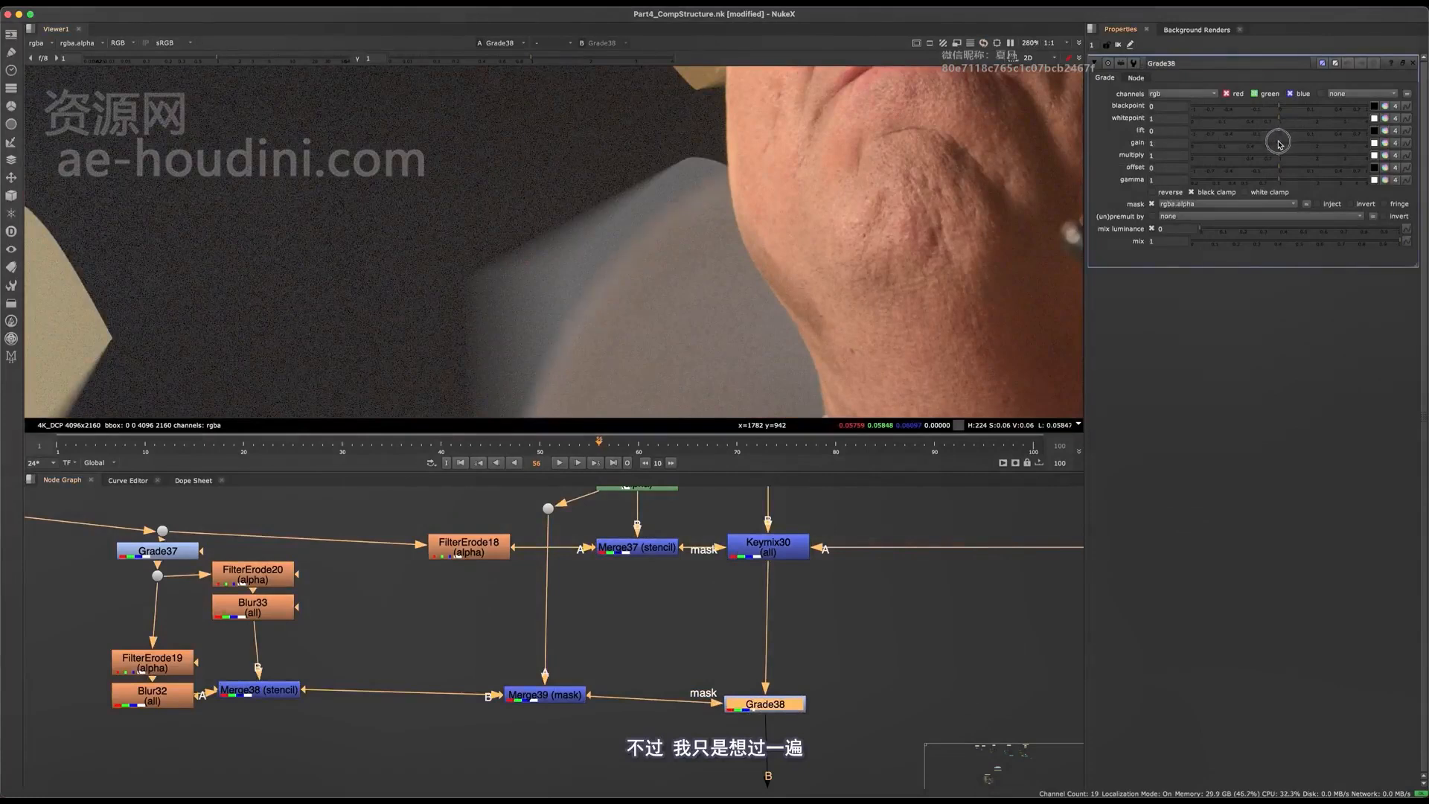
pyautogui.scroll(-3, 632, 252)
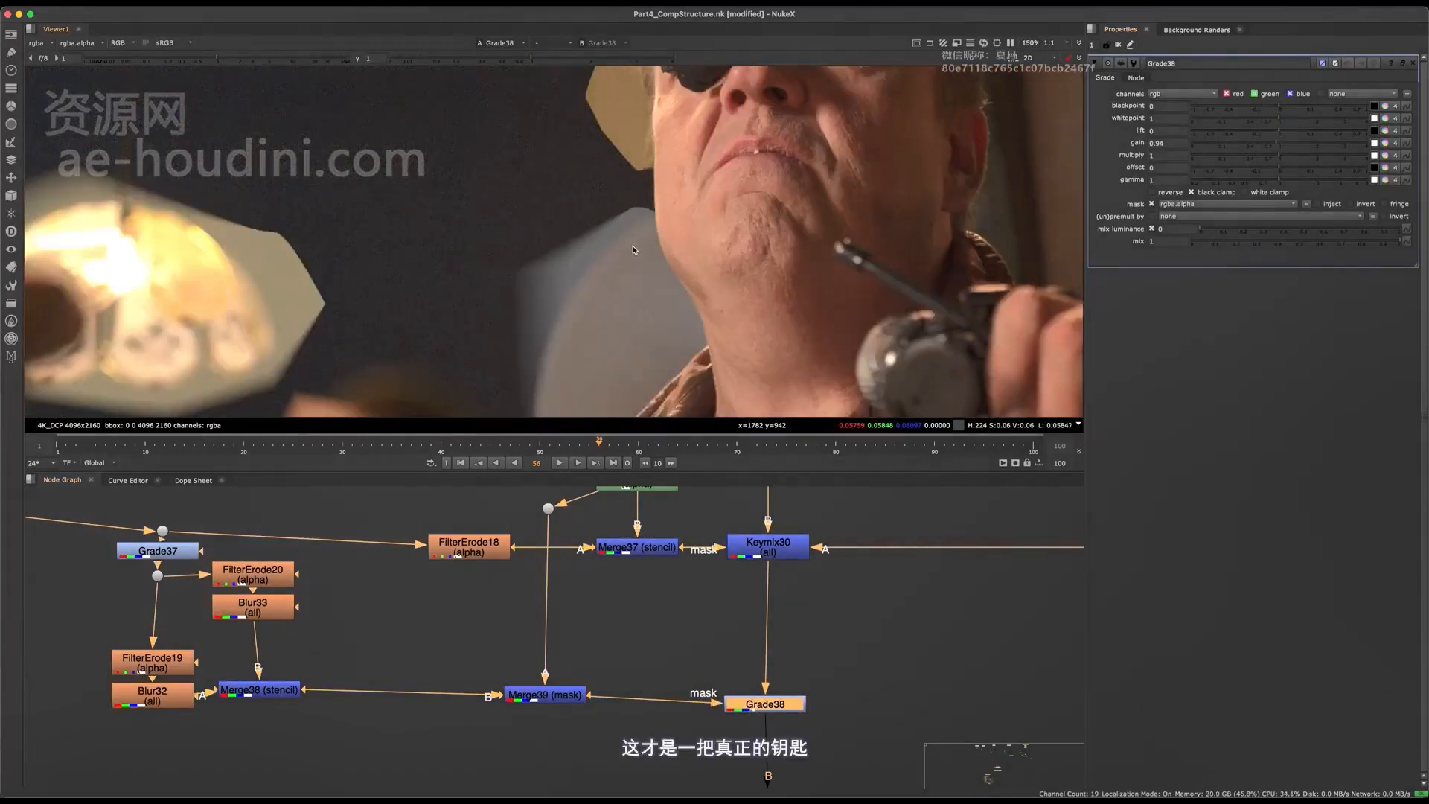
# Tidy the edge matte branch by aligning FilterErode20, Blur33 and Merge38 in a column and FilterErode19 and Blur32 under Grade37.
pyautogui.moveTo(283, 701); pyautogui.dragTo(406, 719, button='middle')
pyautogui.click(404, 714)
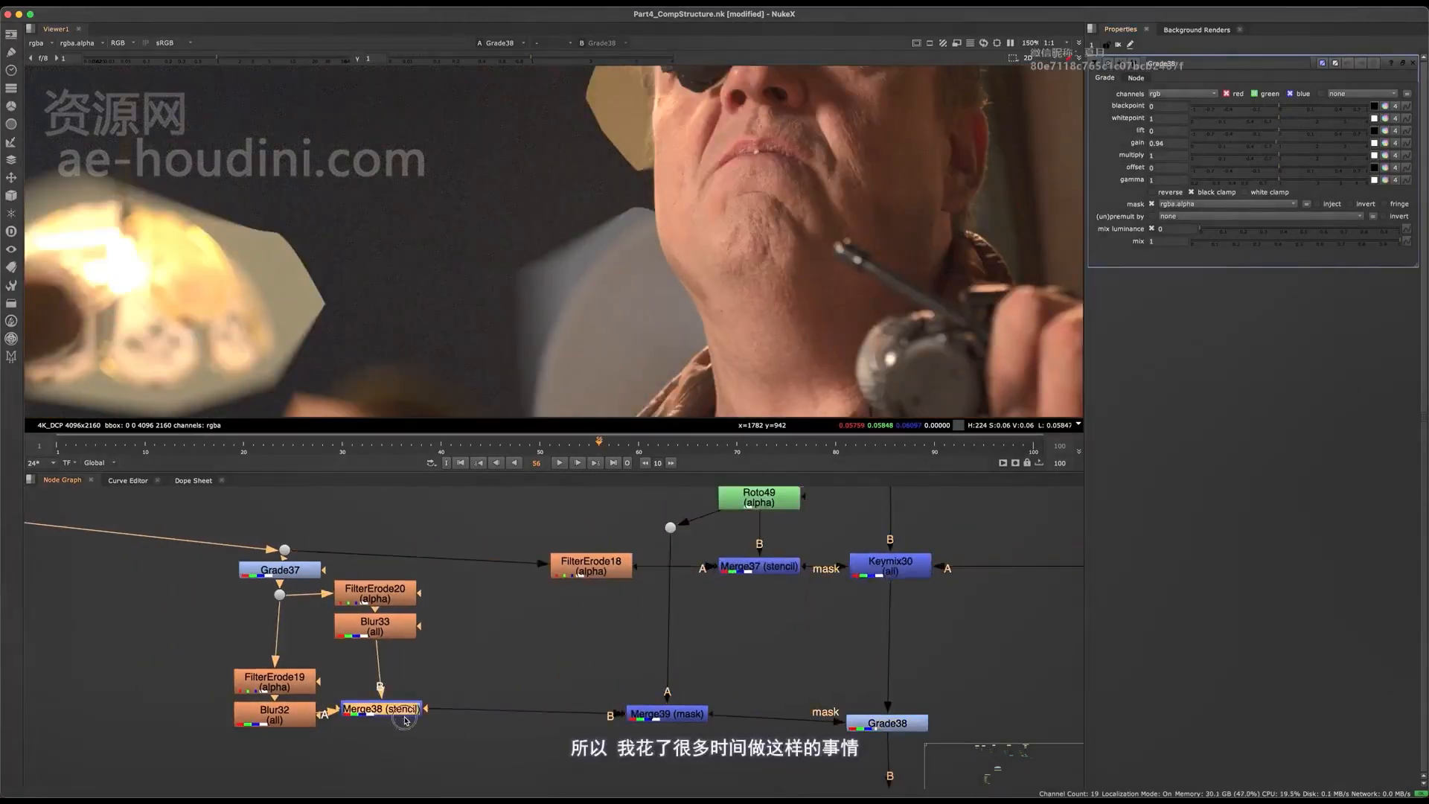
pyautogui.moveTo(451, 672); pyautogui.dragTo(541, 644, button='middle')
pyautogui.moveTo(551, 547); pyautogui.dragTo(376, 633)
pyautogui.moveTo(476, 566); pyautogui.dragTo(486, 588)
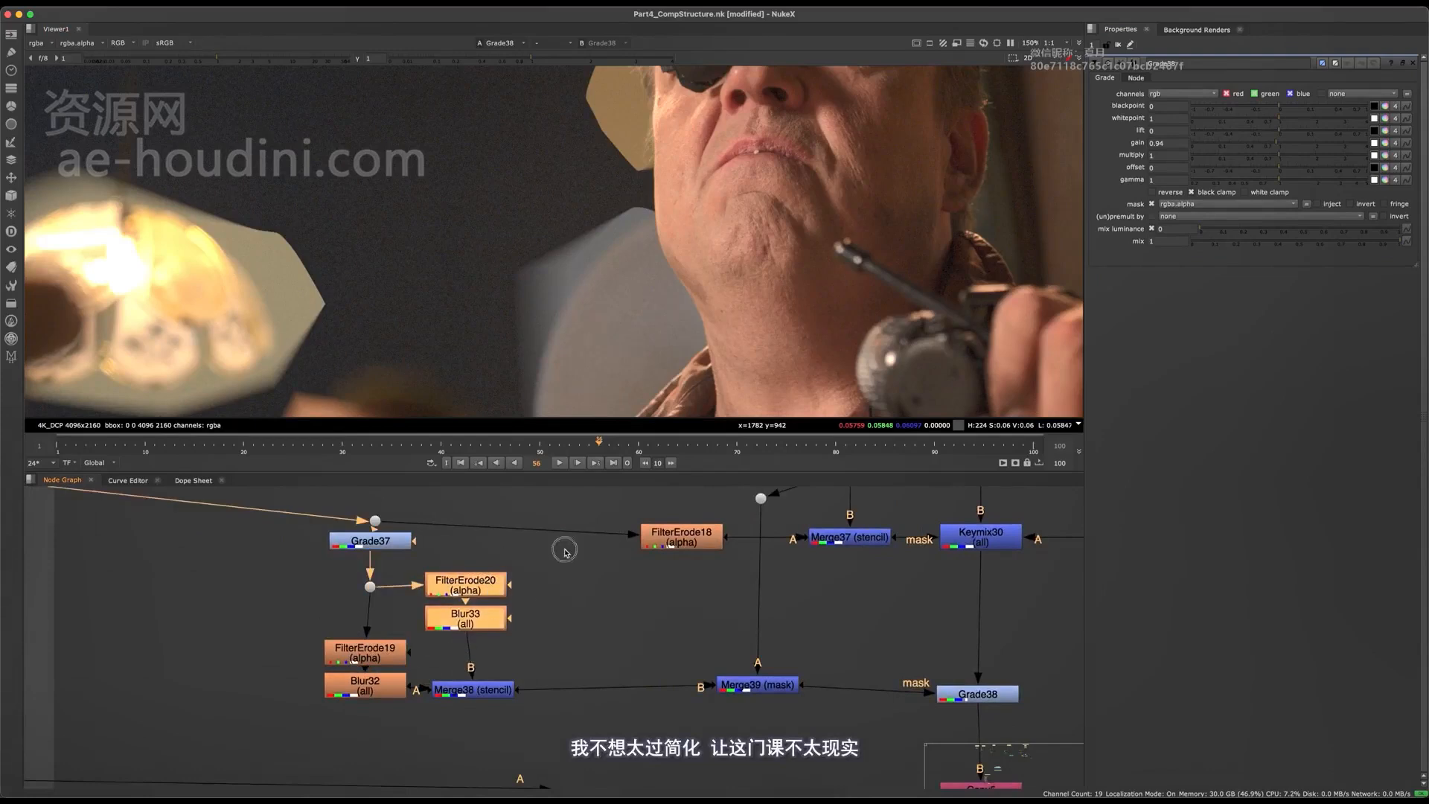
pyautogui.keyDown('shift'); pyautogui.click(489, 689); pyautogui.keyUp('shift')
pyautogui.moveTo(490, 690); pyautogui.dragTo(536, 684)
pyautogui.moveTo(428, 612); pyautogui.dragTo(375, 669)
pyautogui.moveTo(498, 631); pyautogui.dragTo(517, 639)
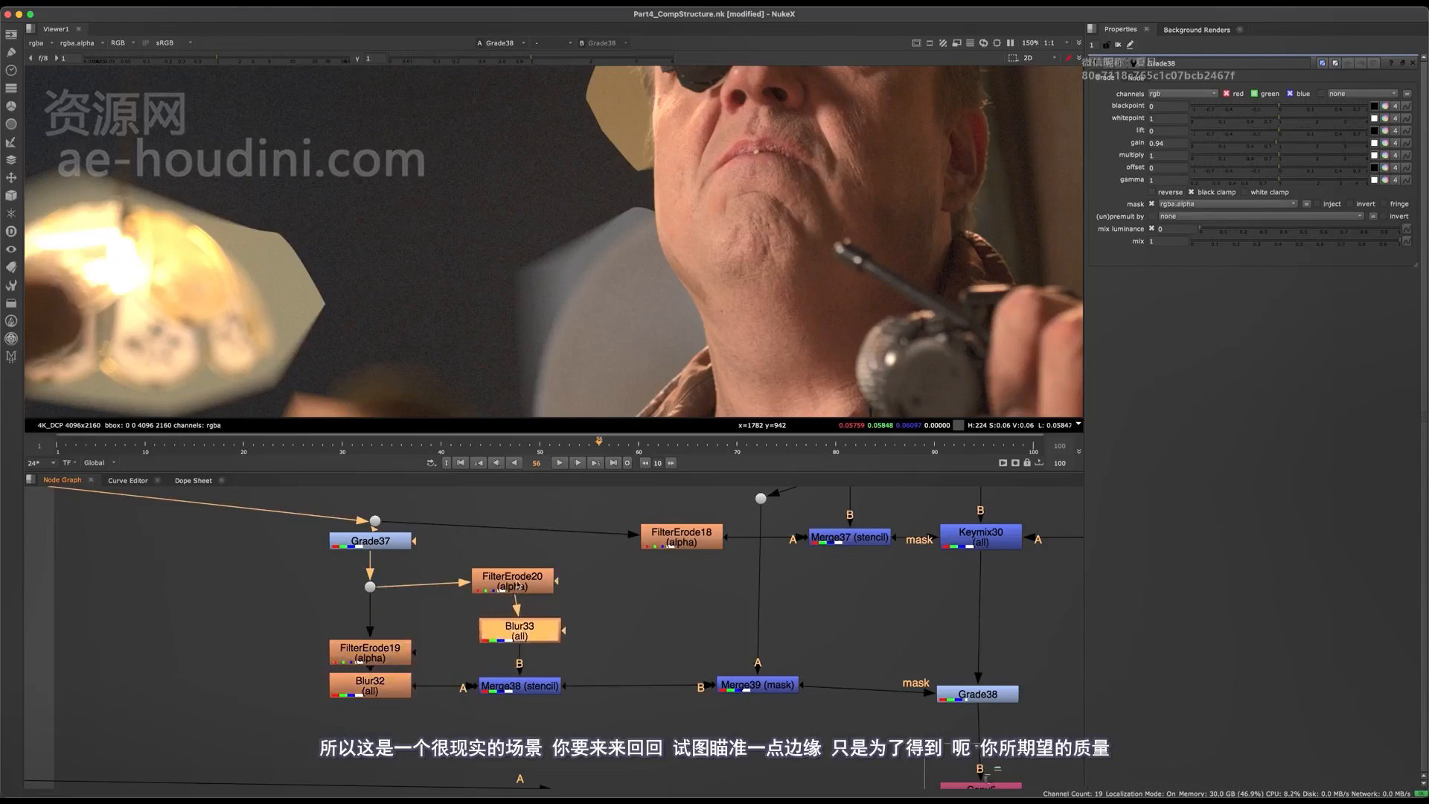
pyautogui.moveTo(518, 586); pyautogui.dragTo(526, 592)
pyautogui.moveTo(532, 656); pyautogui.dragTo(387, 630, button='middle')
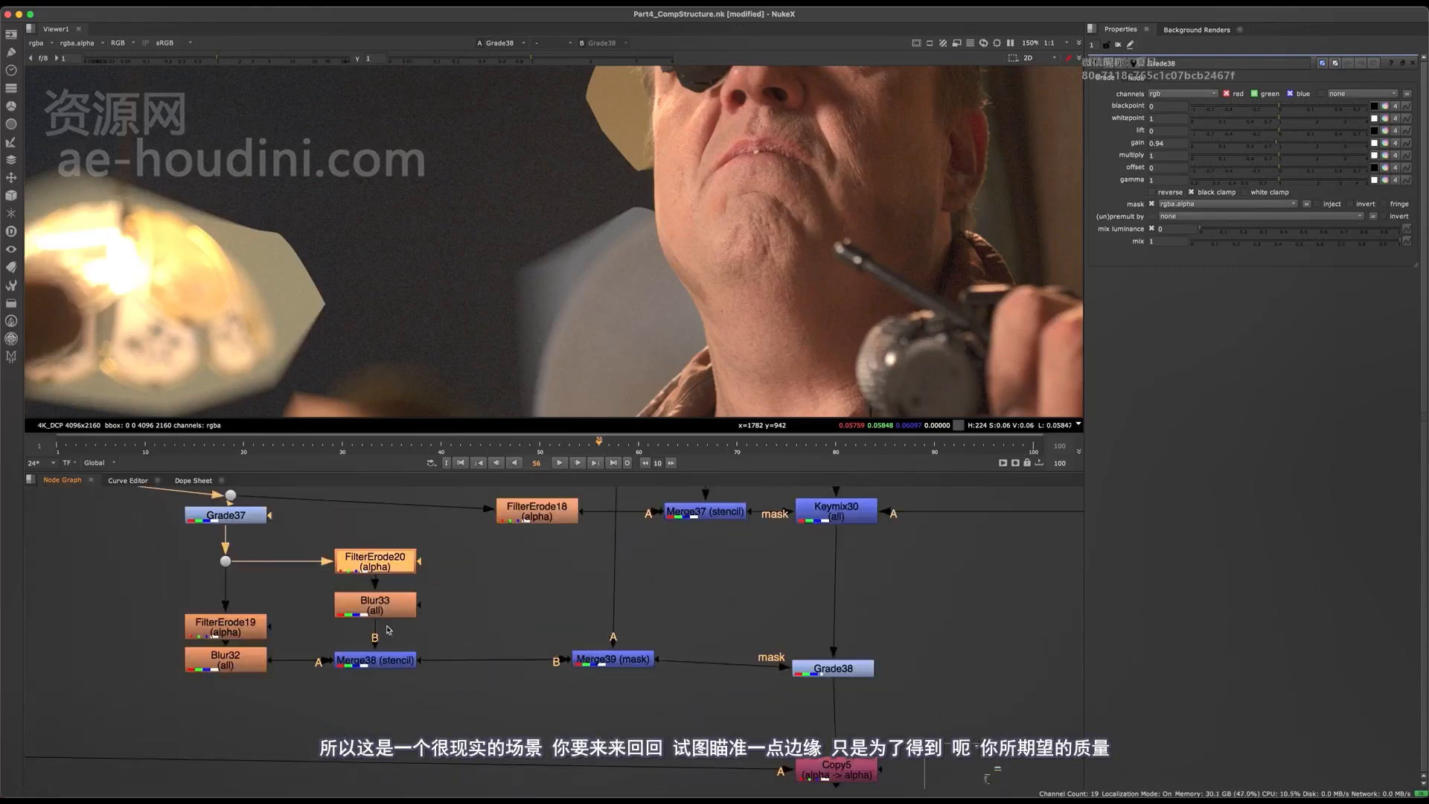
# View the final Merge33 composite and toggle Grade38 to compare the edge beside the jaw.
pyautogui.click(833, 668)
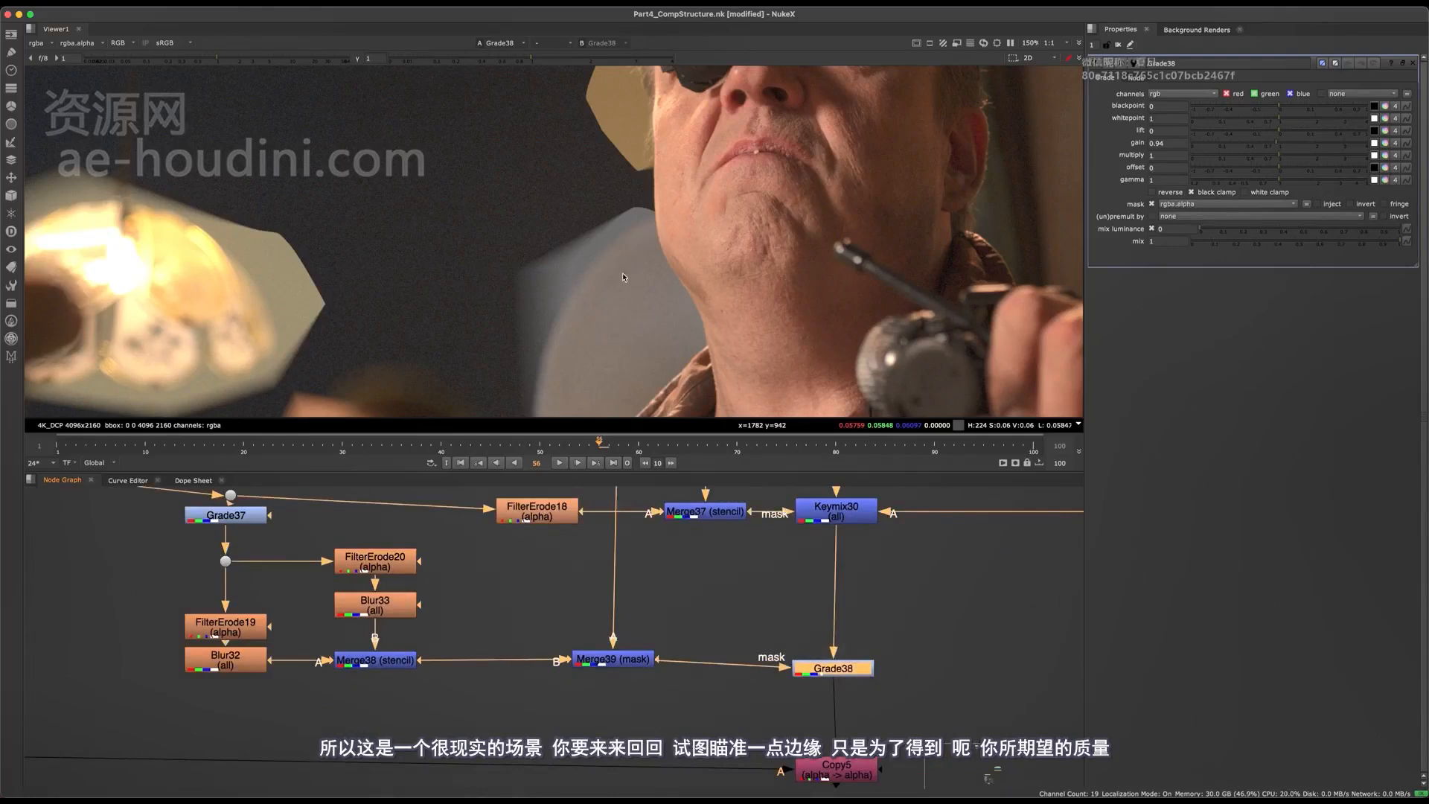
pyautogui.moveTo(672, 646); pyautogui.dragTo(487, 646, button='middle')
pyautogui.scroll(-10, 560, 633)
pyautogui.scroll(10, 680, 572)
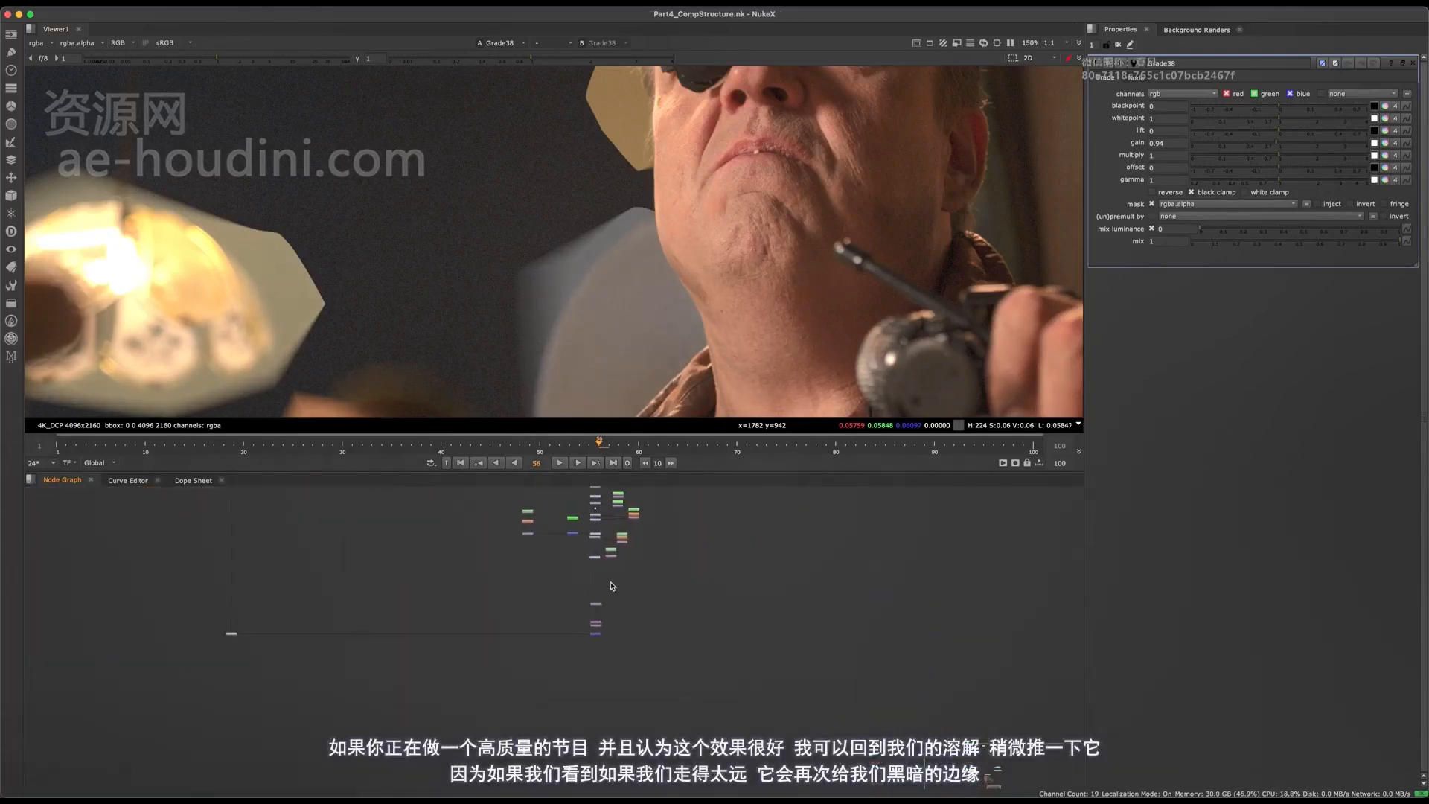
pyautogui.press('1')
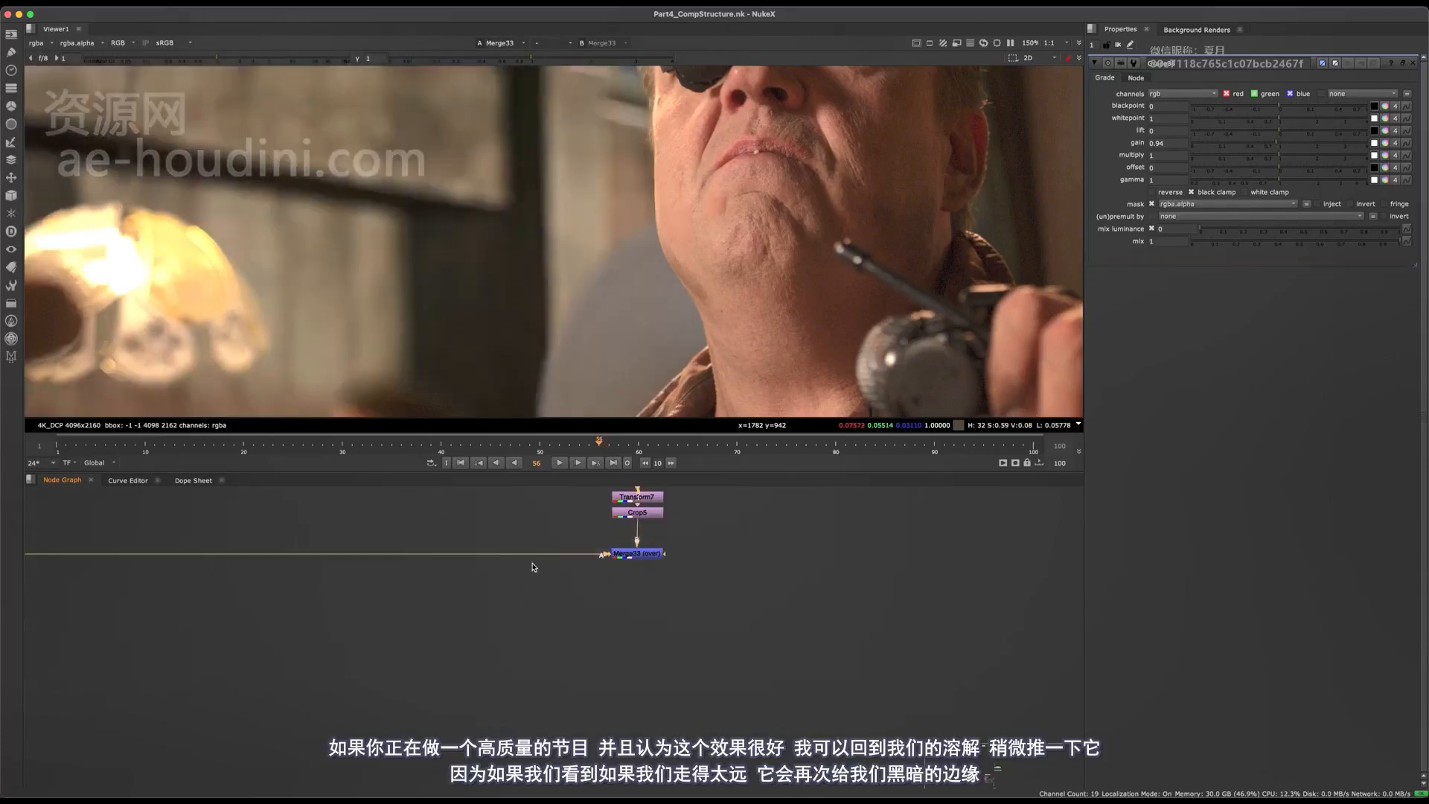
pyautogui.scroll(-6, 529, 637)
pyautogui.scroll(-5, 620, 731)
pyautogui.scroll(6, 553, 686)
pyautogui.scroll(5, 488, 627)
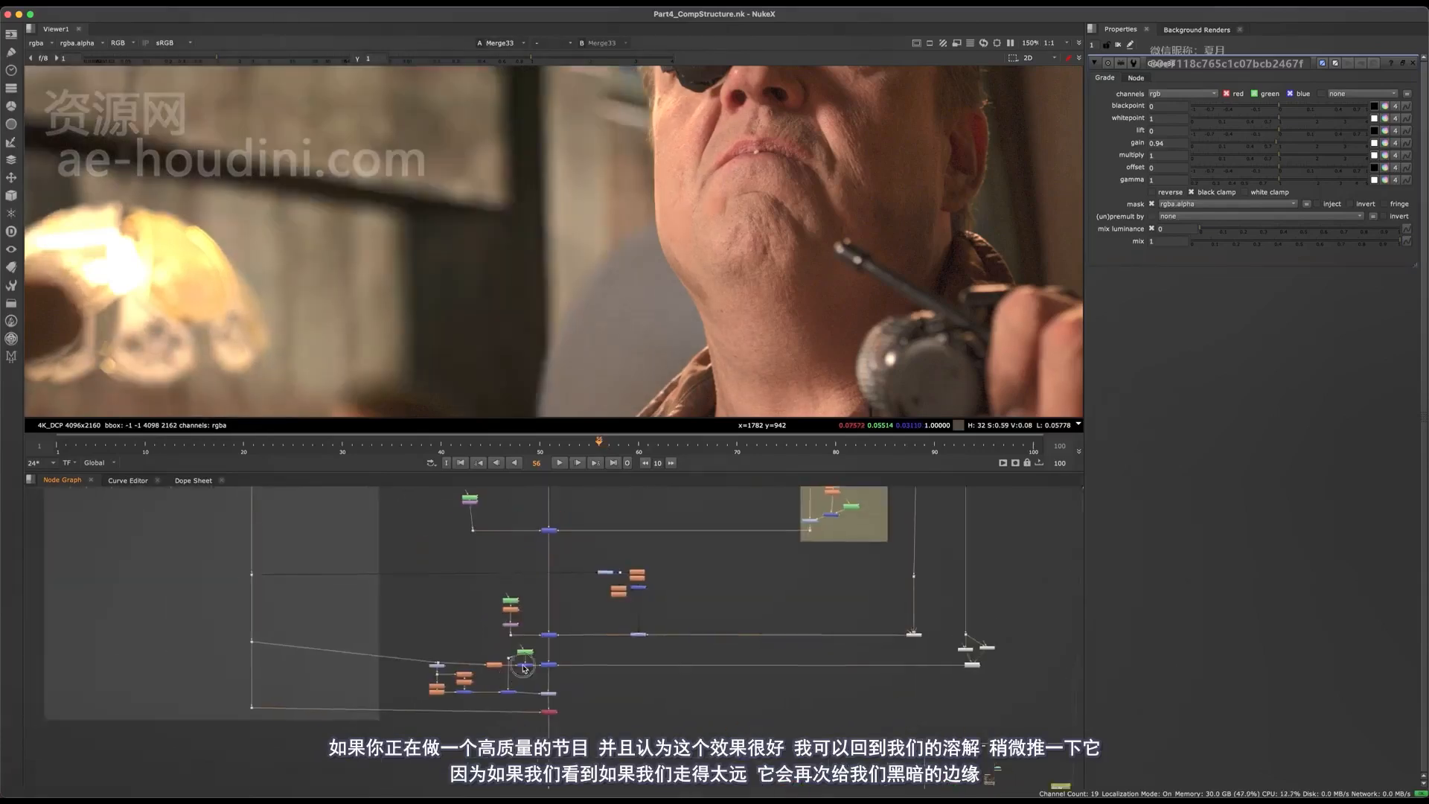
pyautogui.click(610, 711)
pyautogui.press('d')
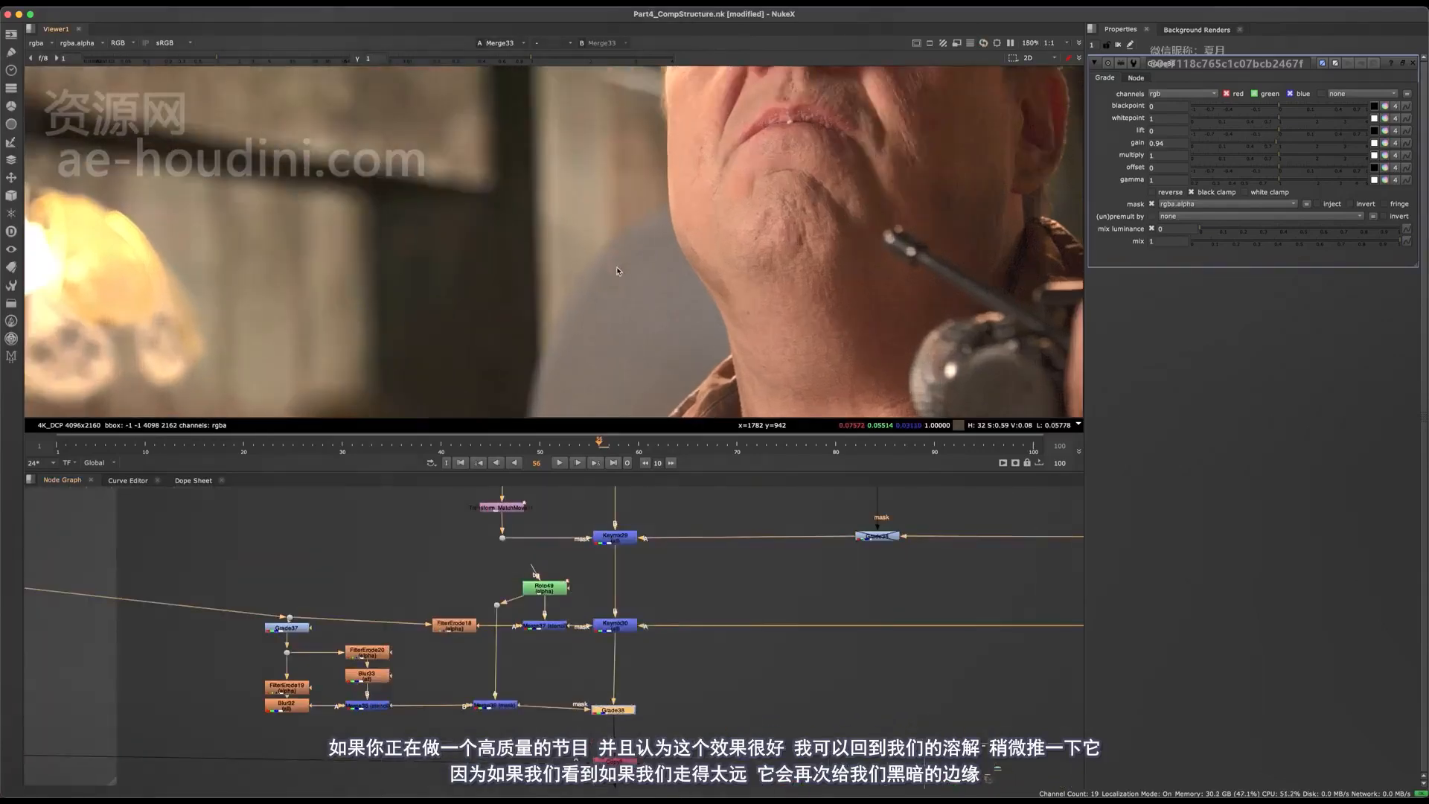
pyautogui.scroll(1, 615, 274)
# Follow Keymix30's A input to Dissolve1 and set its which value to 0.95, checking how lower mixes affect the dark edge.
pyautogui.click(621, 626)
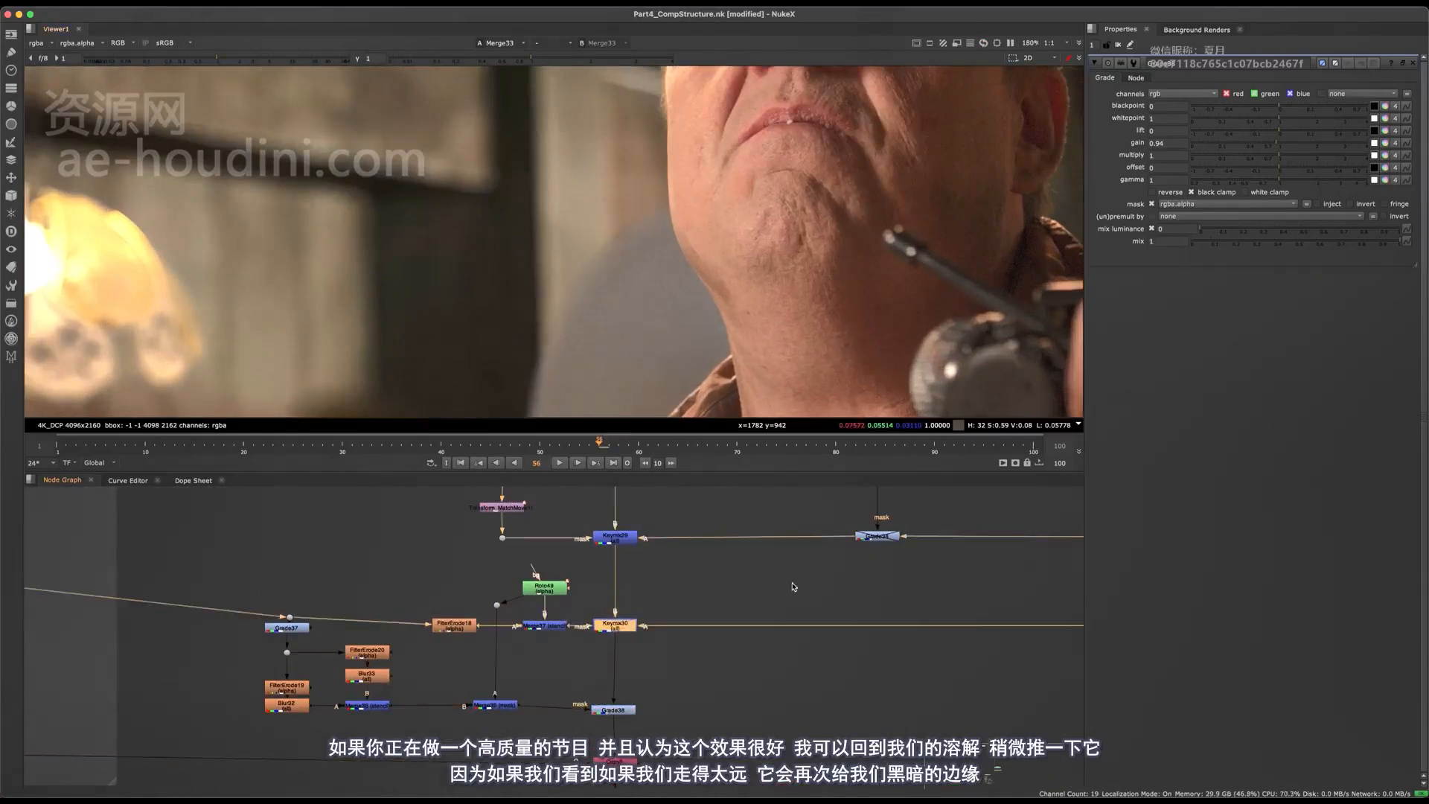
pyautogui.moveTo(953, 587); pyautogui.dragTo(405, 615, button='middle')
pyautogui.moveTo(912, 694); pyautogui.dragTo(390, 658, button='middle')
pyautogui.doubleClick(761, 617)
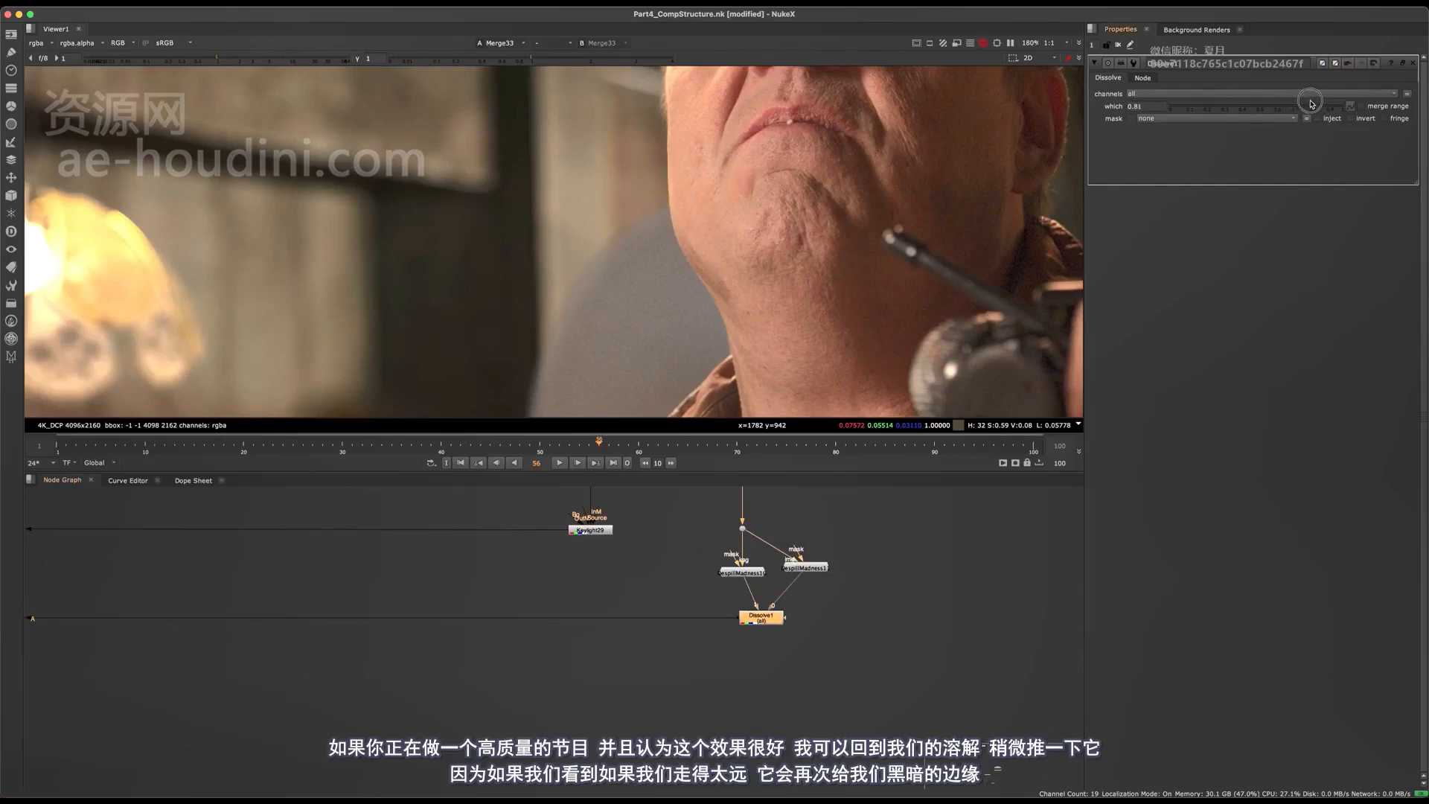
pyautogui.moveTo(1312, 103); pyautogui.dragTo(1325, 103)
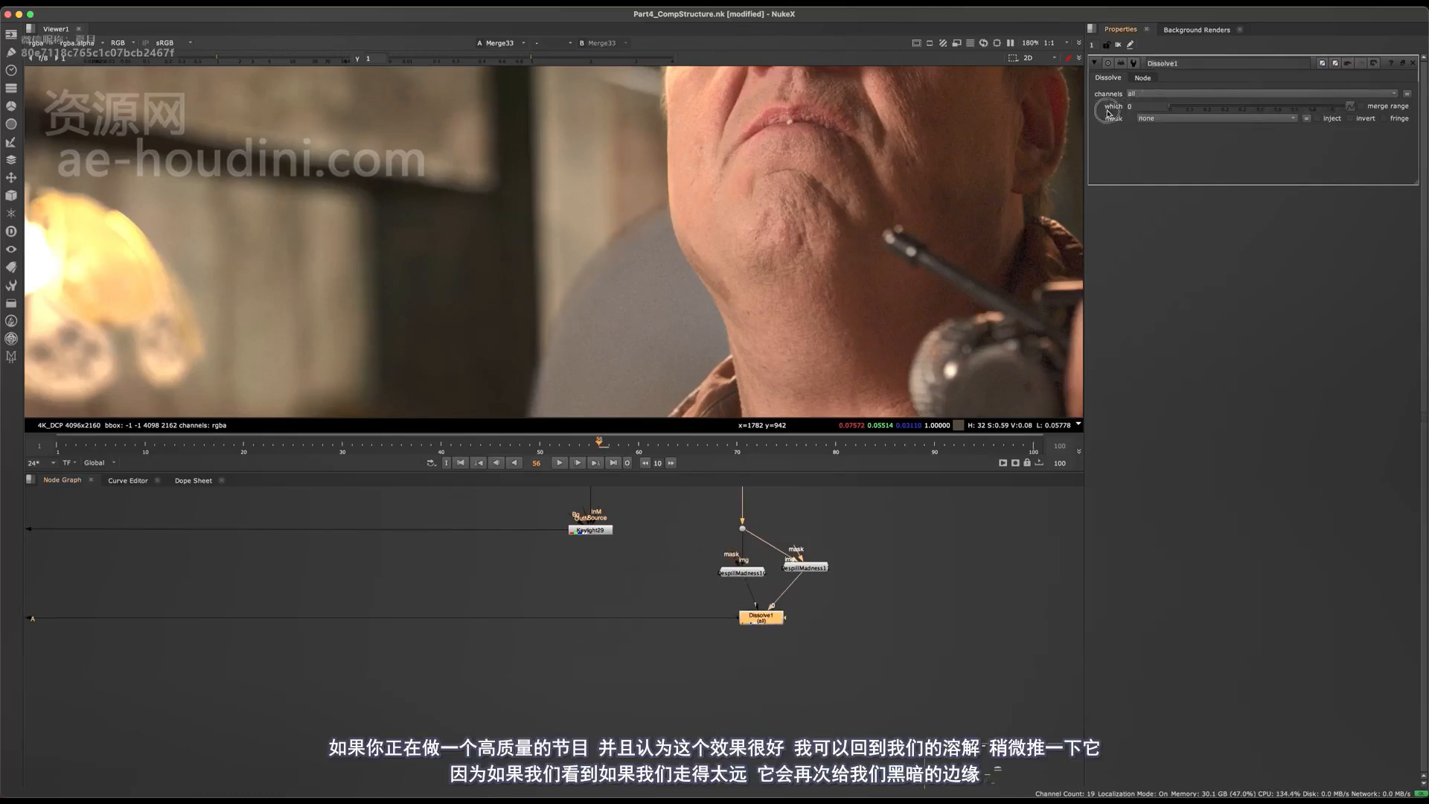
pyautogui.moveTo(1310, 112); pyautogui.dragTo(1312, 112)
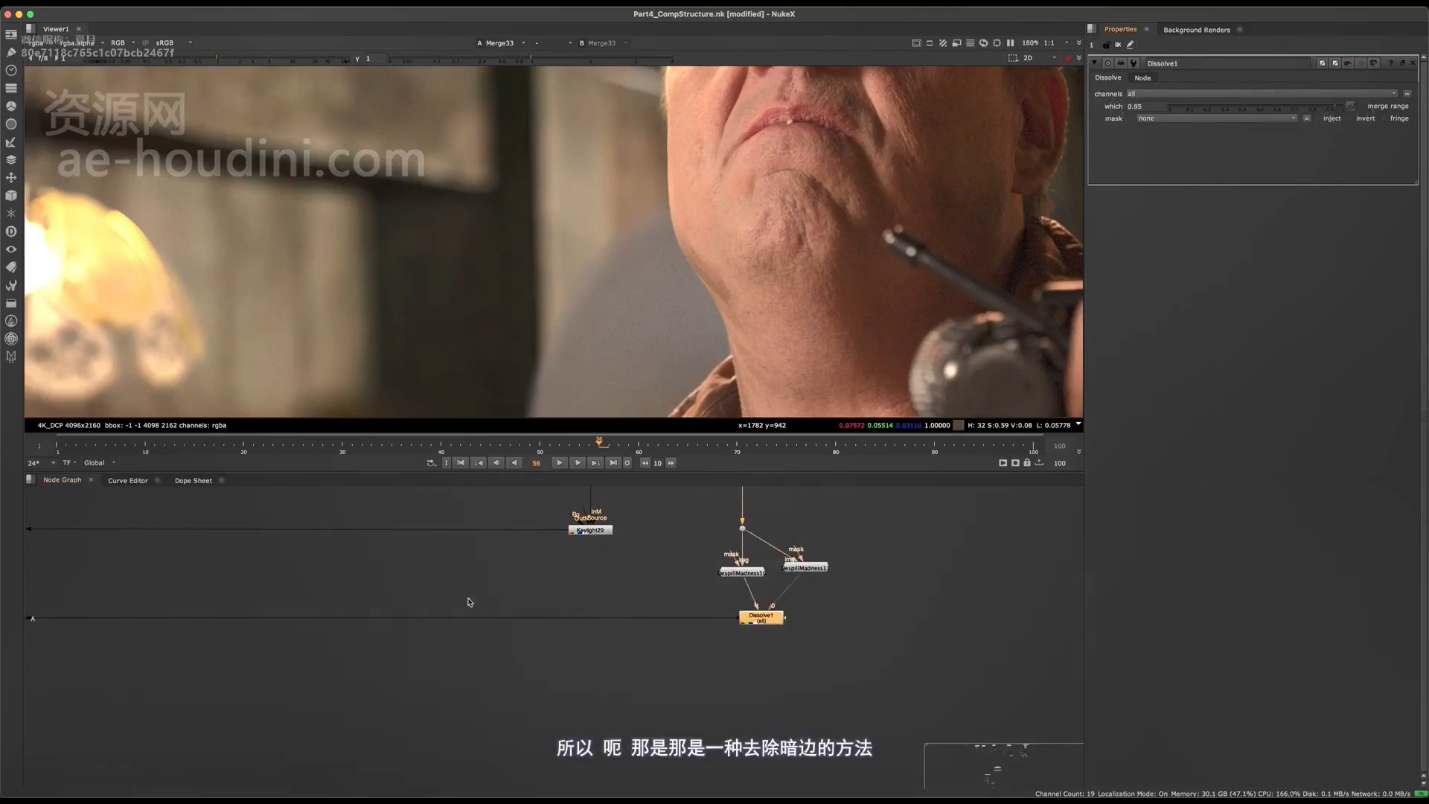
# View the foreground at Keymix30 and Grade38, and toggle both nodes together to compare the edge with and without the fix.
pyautogui.moveTo(471, 601); pyautogui.dragTo(827, 570, button='middle')
pyautogui.moveTo(462, 568); pyautogui.dragTo(865, 619, button='middle')
pyautogui.moveTo(600, 593); pyautogui.dragTo(678, 600, button='middle')
pyautogui.press('1')
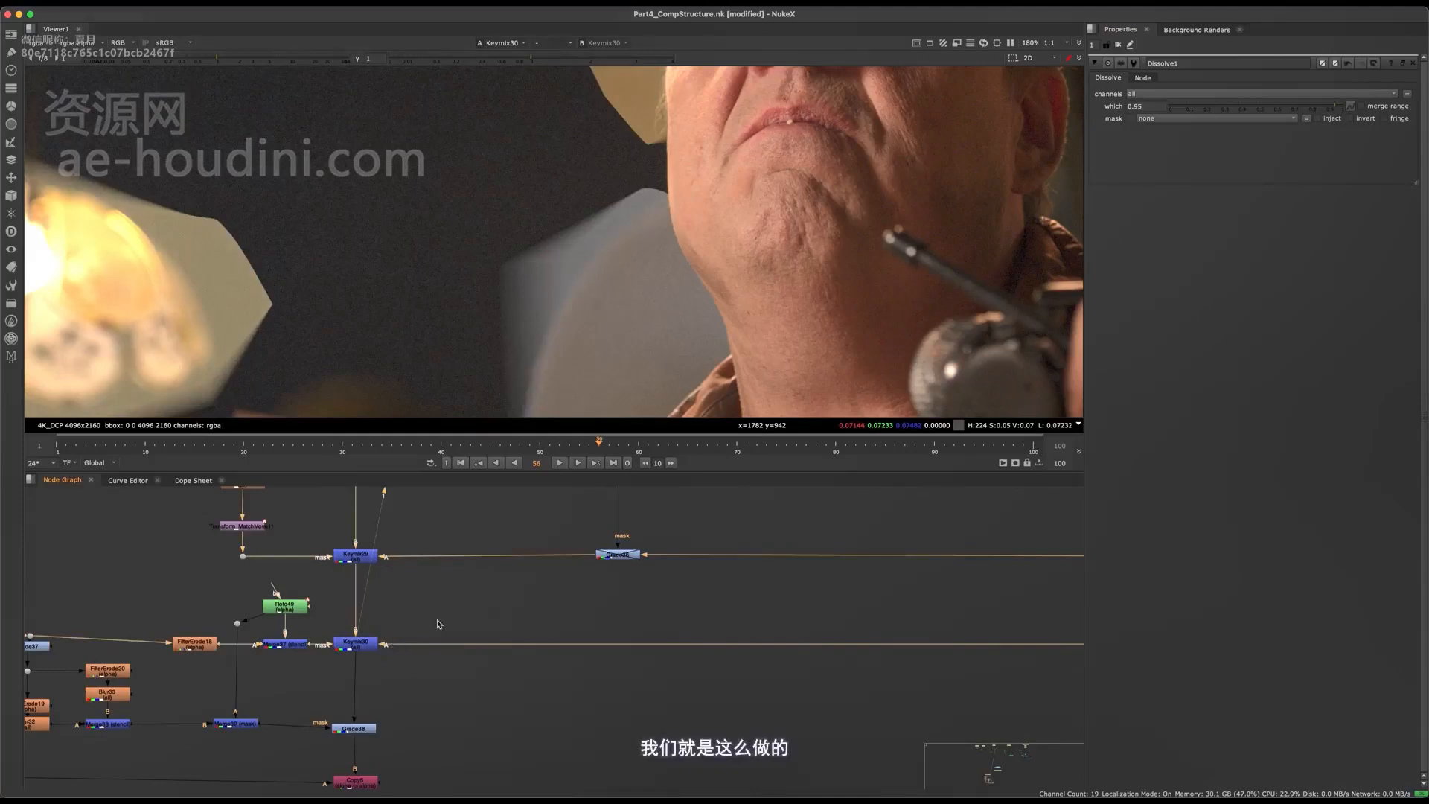
pyautogui.moveTo(414, 604); pyautogui.dragTo(281, 772)
pyautogui.press('d')
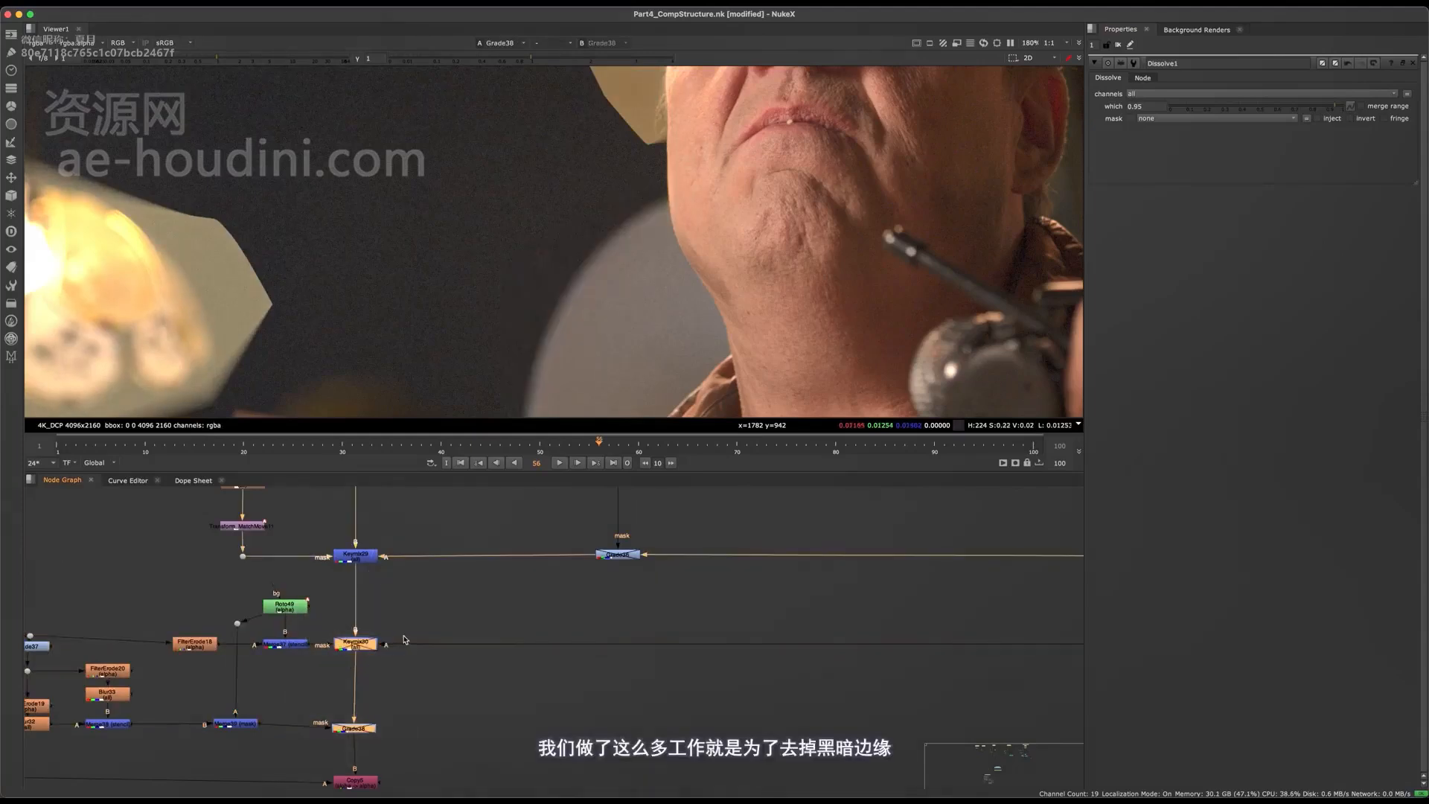
pyautogui.press('d')
# View the final Merge33 composite again, save the script and show the whole frame.
pyautogui.moveTo(460, 603); pyautogui.dragTo(596, 552, button='middle')
pyautogui.scroll(-10, 557, 558)
pyautogui.scroll(5, 594, 552)
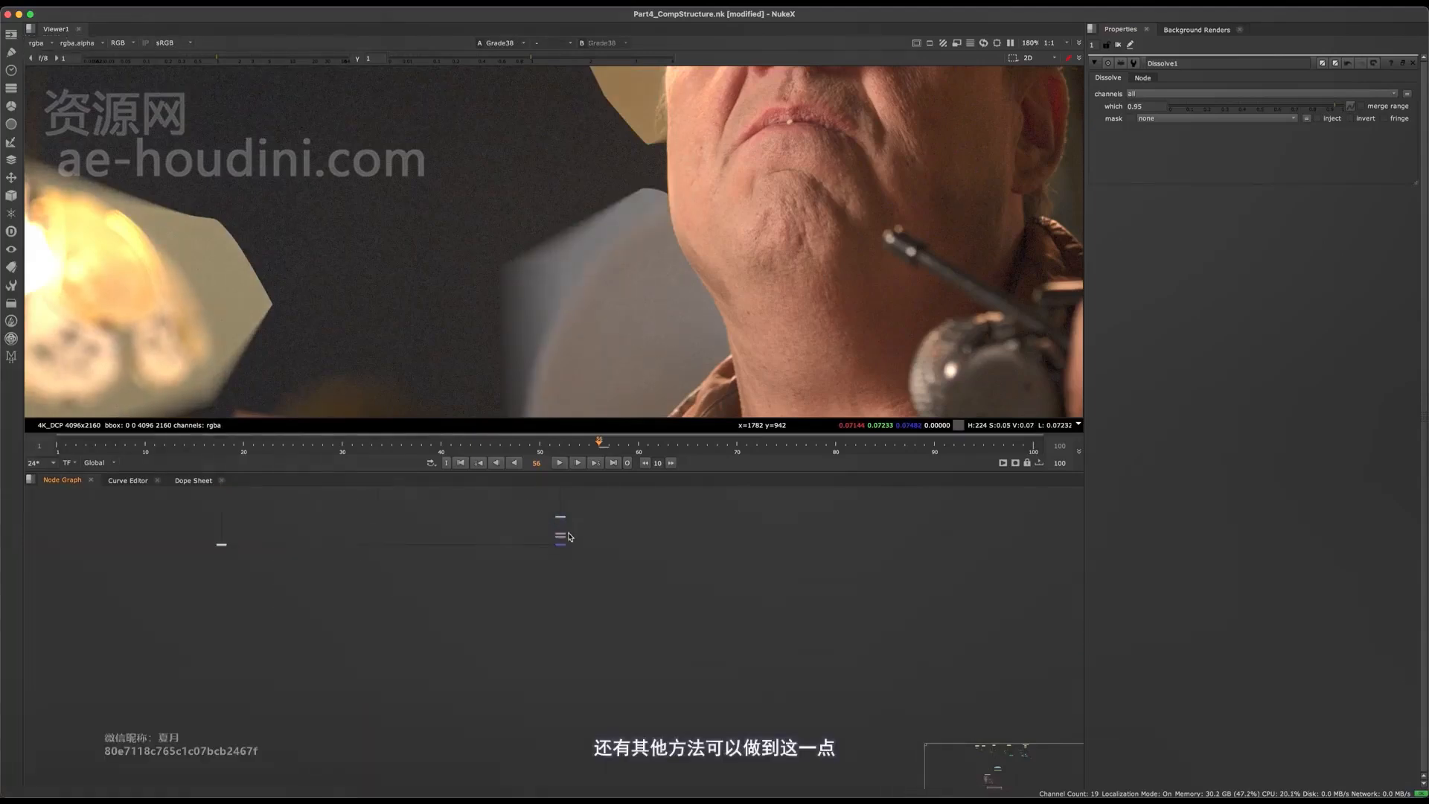
pyautogui.press('2')
pyautogui.moveTo(461, 530); pyautogui.dragTo(643, 608, button='middle')
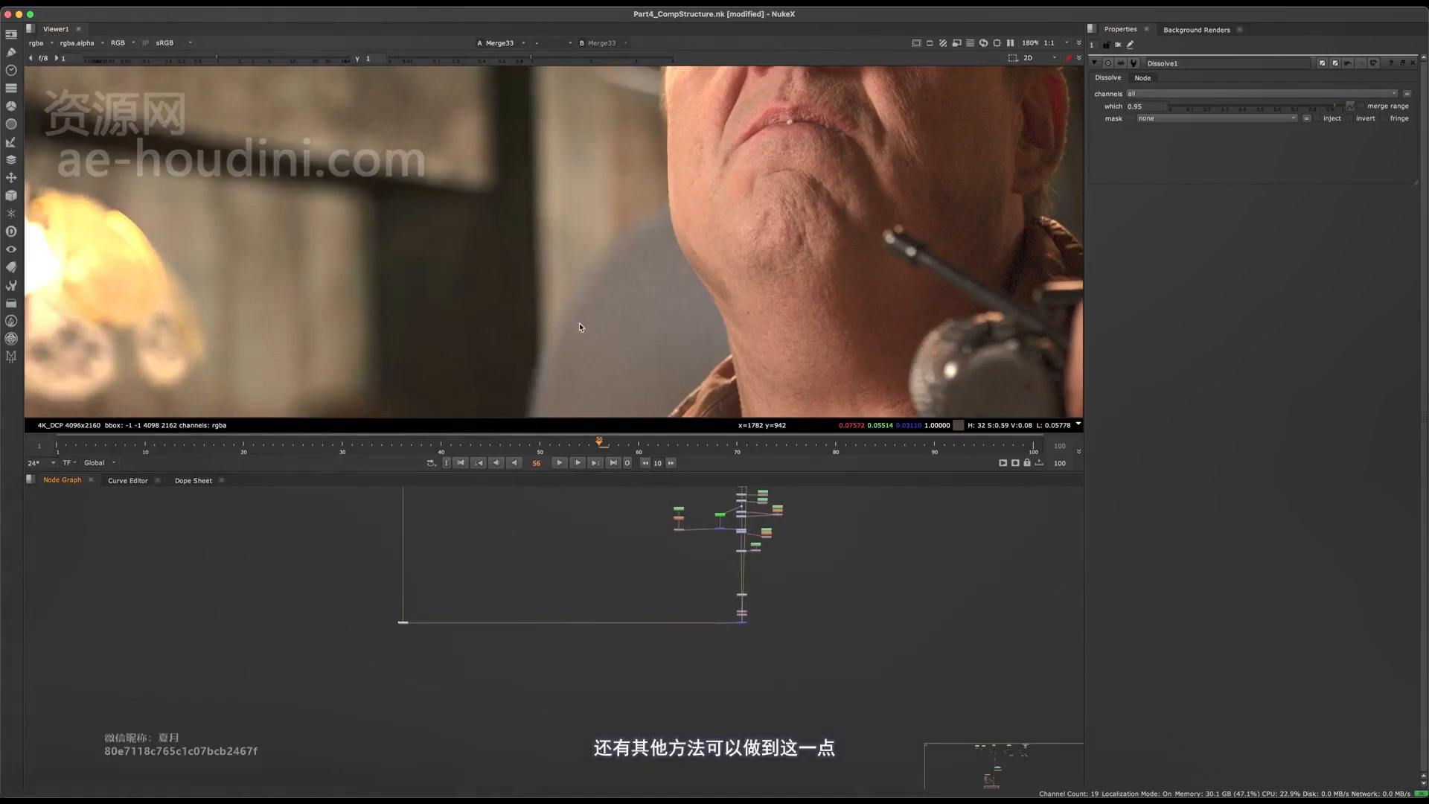
pyautogui.hotkey('ctrl', 's')
pyautogui.press('f')
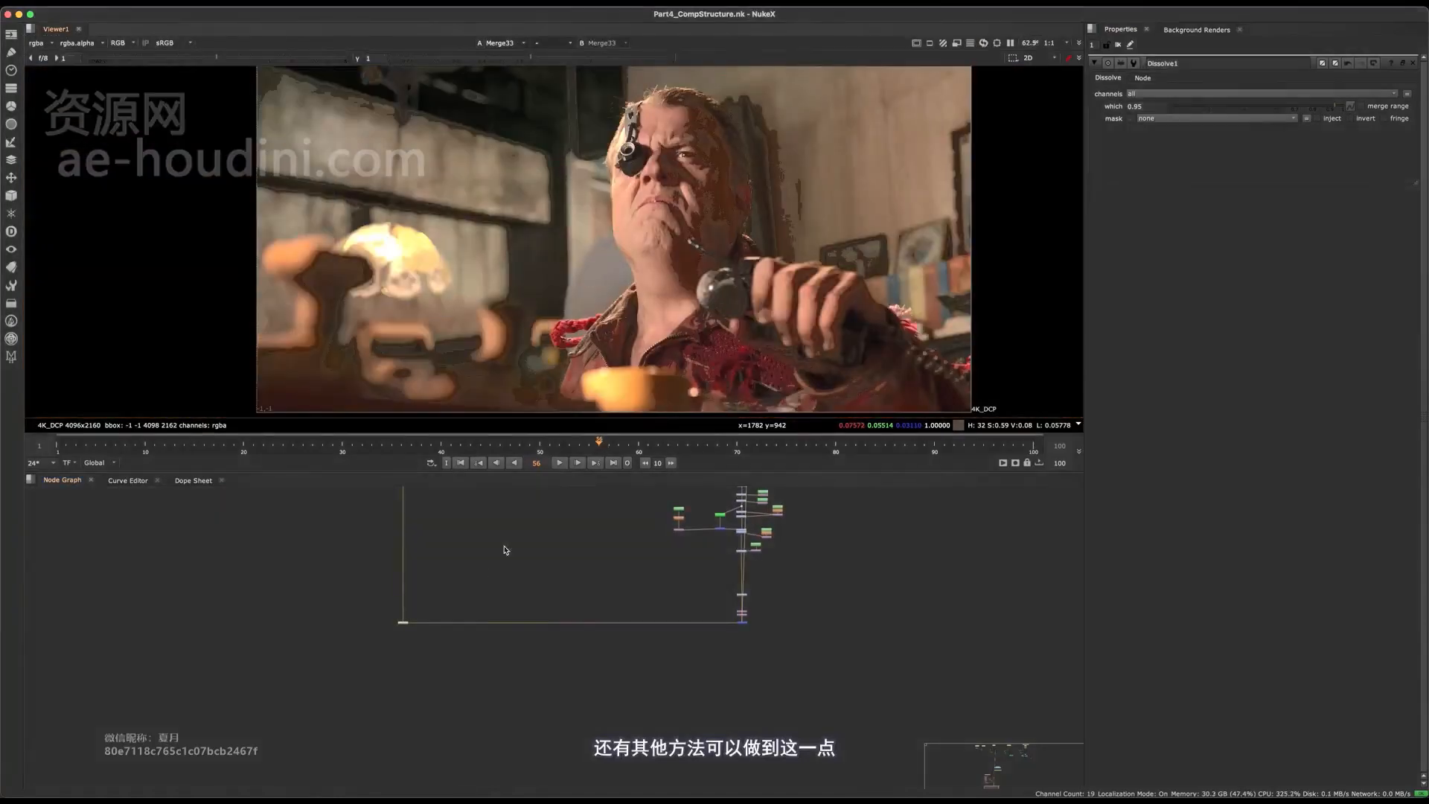
# Insert a new Grade node into the pipe above Premult3.
pyautogui.moveTo(504, 548); pyautogui.dragTo(564, 655, button='middle')
pyautogui.moveTo(512, 495); pyautogui.dragTo(549, 667, button='middle')
pyautogui.moveTo(538, 572); pyautogui.dragTo(550, 414, button='middle')
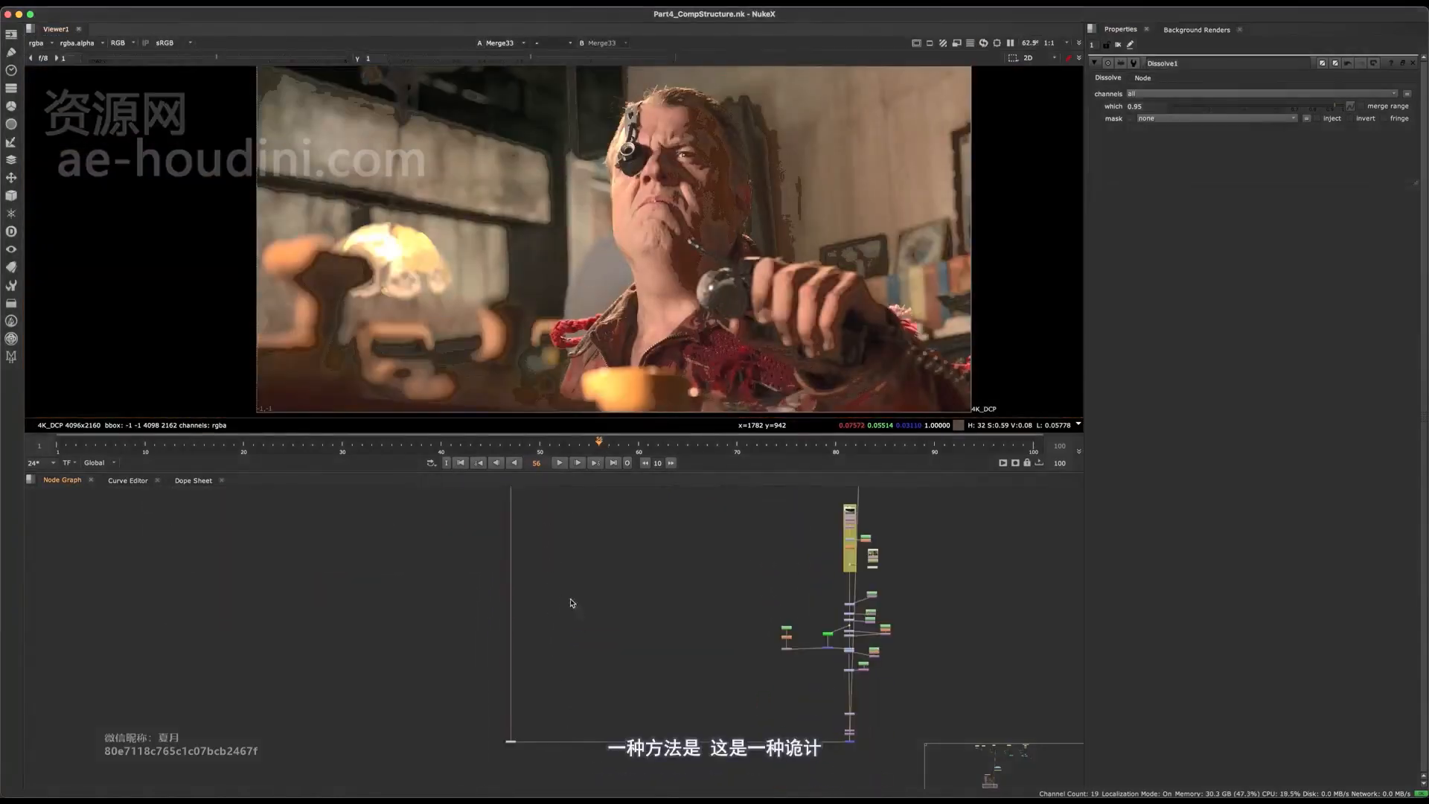
pyautogui.moveTo(625, 634); pyautogui.dragTo(506, 577, button='middle')
pyautogui.scroll(3, 492, 594)
pyautogui.moveTo(447, 655); pyautogui.dragTo(536, 641, button='middle')
pyautogui.scroll(6, 433, 605)
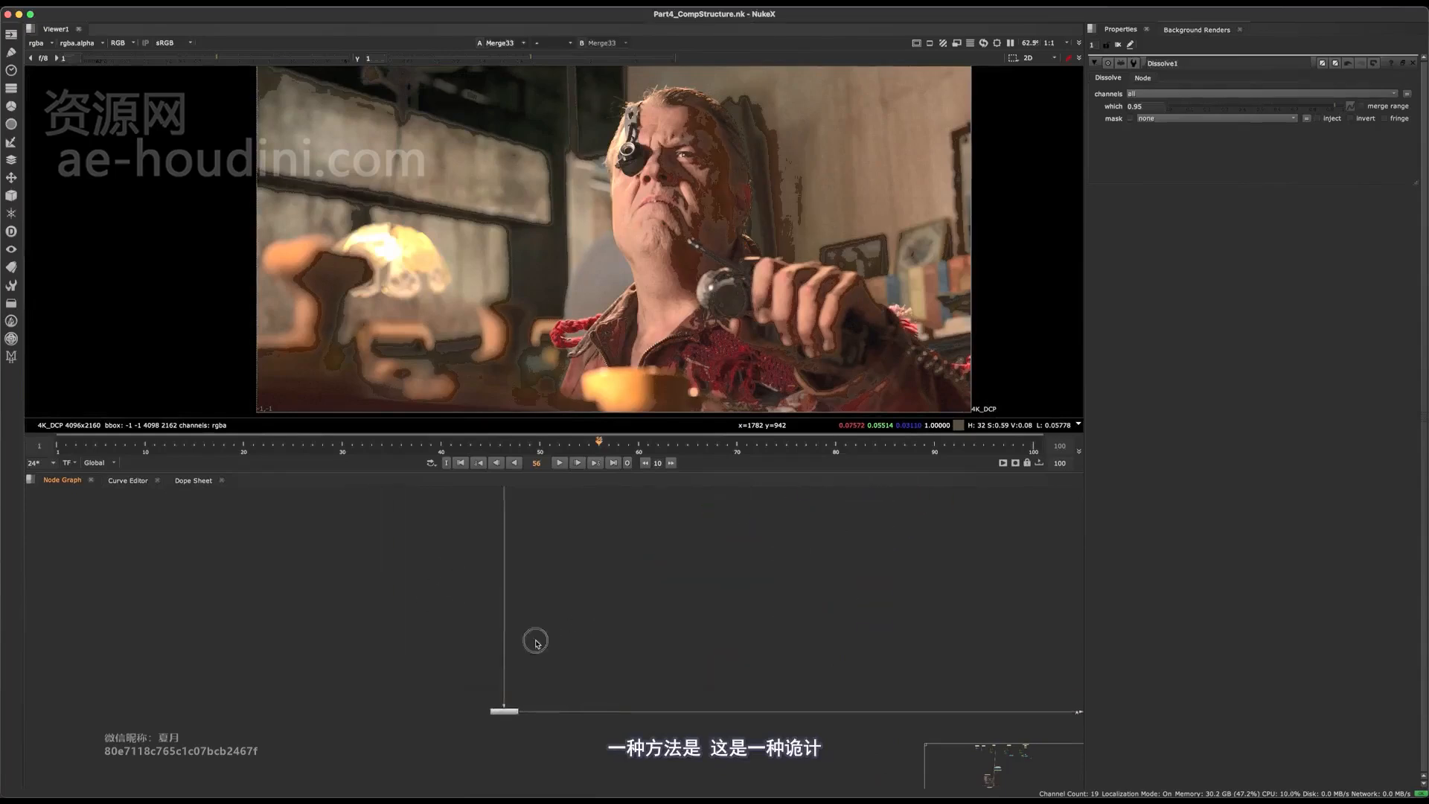
pyautogui.scroll(3, 536, 642)
pyautogui.moveTo(532, 706); pyautogui.dragTo(540, 613, button='middle')
pyautogui.scroll(3, 538, 576)
pyautogui.click(416, 576)
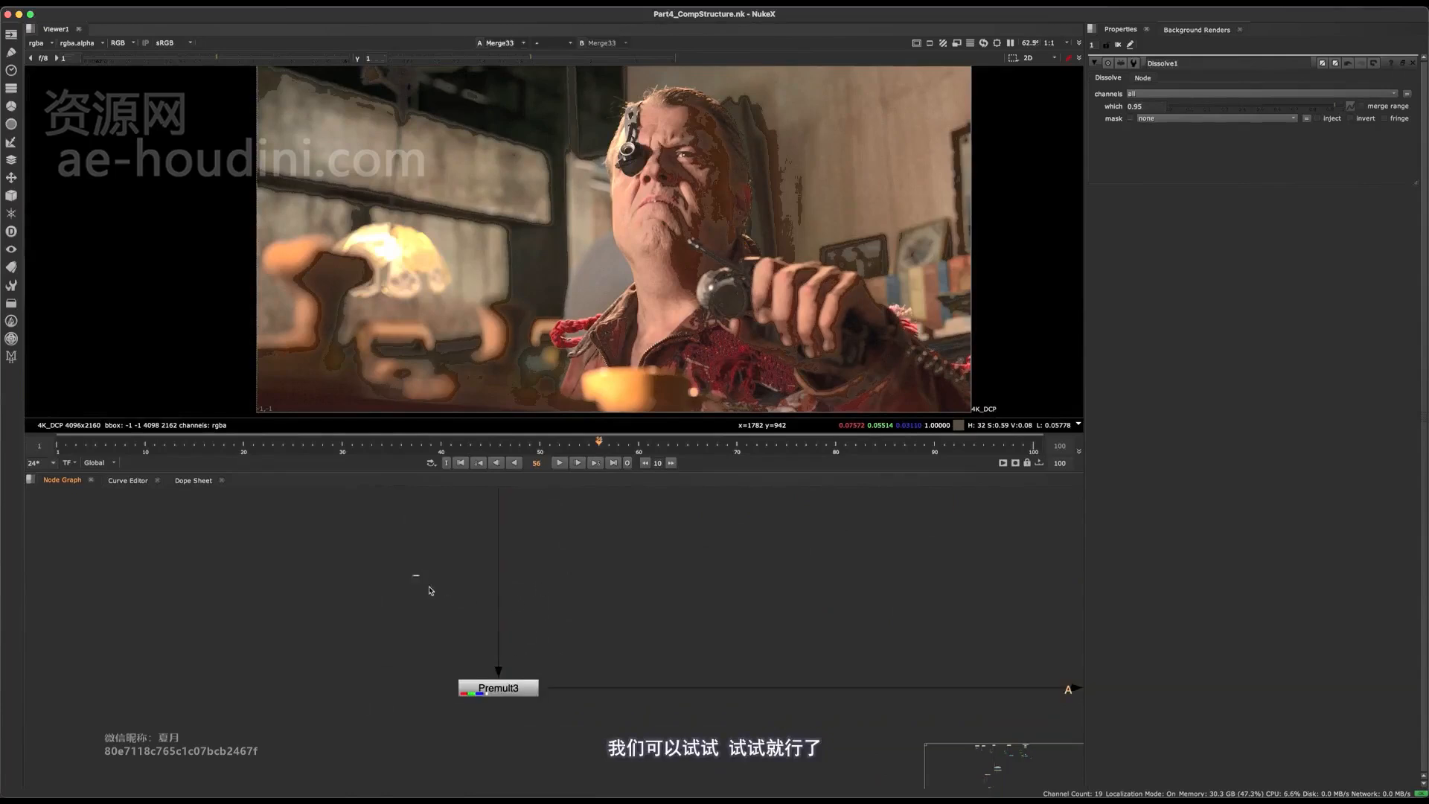
pyautogui.press('g')
pyautogui.moveTo(439, 580); pyautogui.dragTo(515, 602)
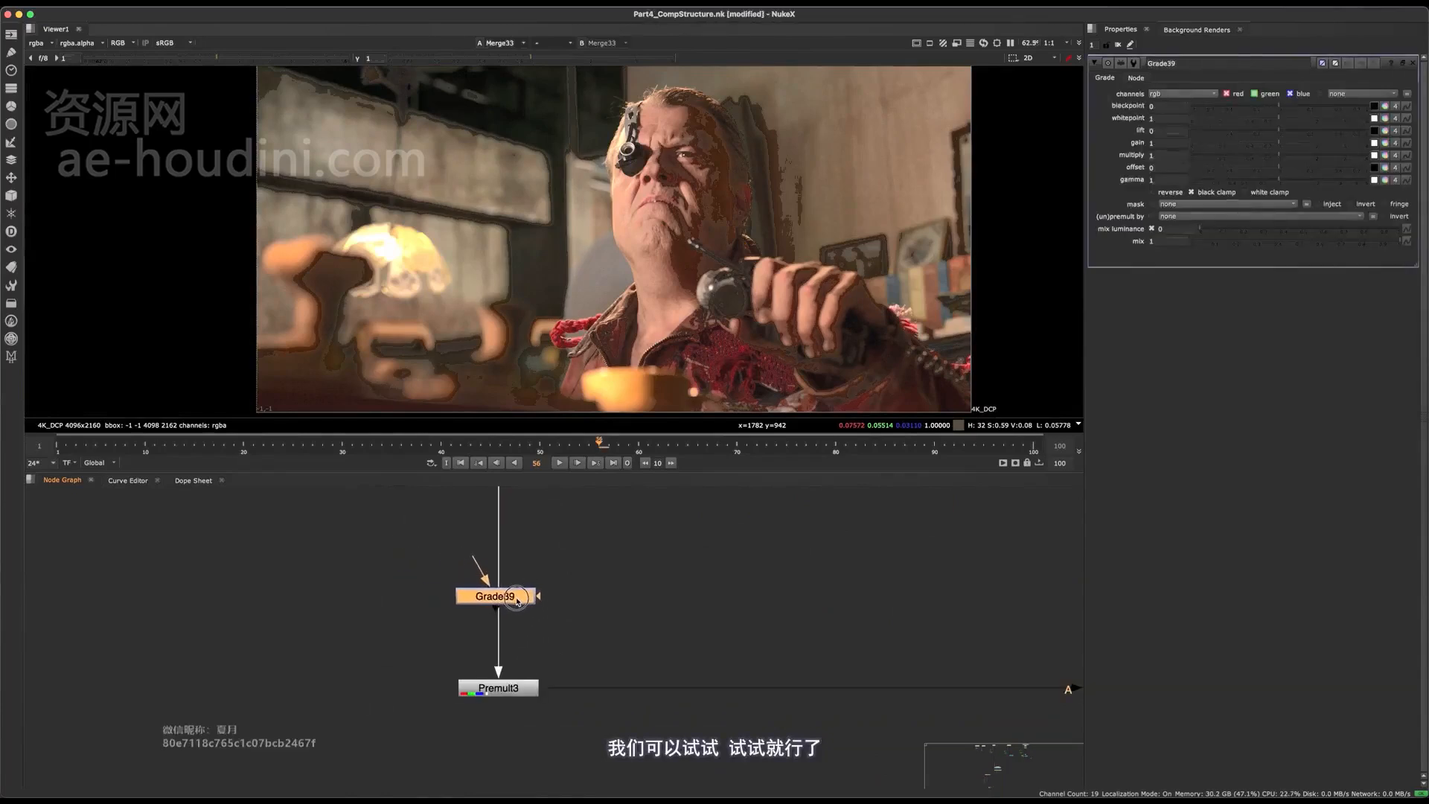
# Place Grade39 directly above Premult3 and set its channels to alpha.
pyautogui.scroll(-10, 569, 649)
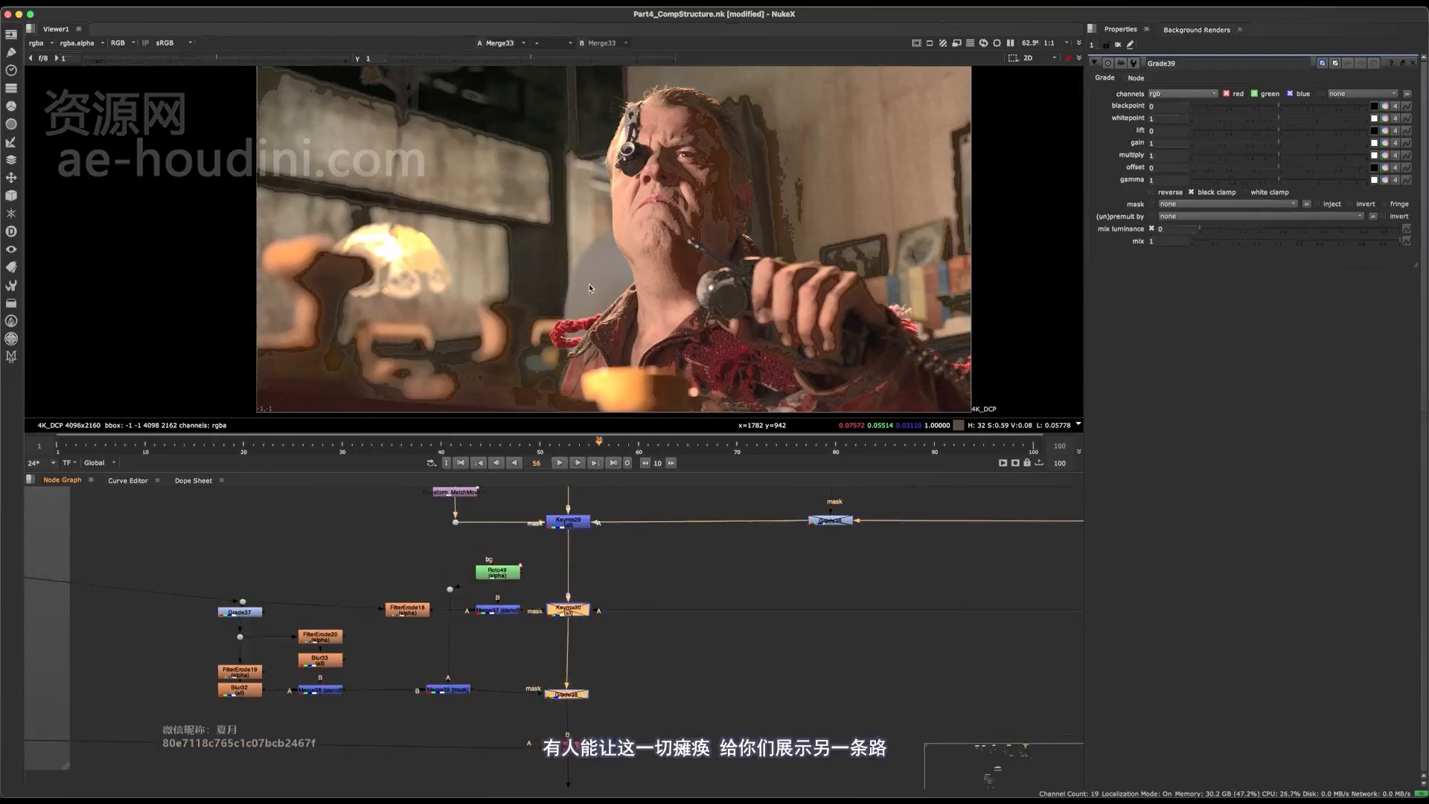
pyautogui.scroll(4, 591, 288)
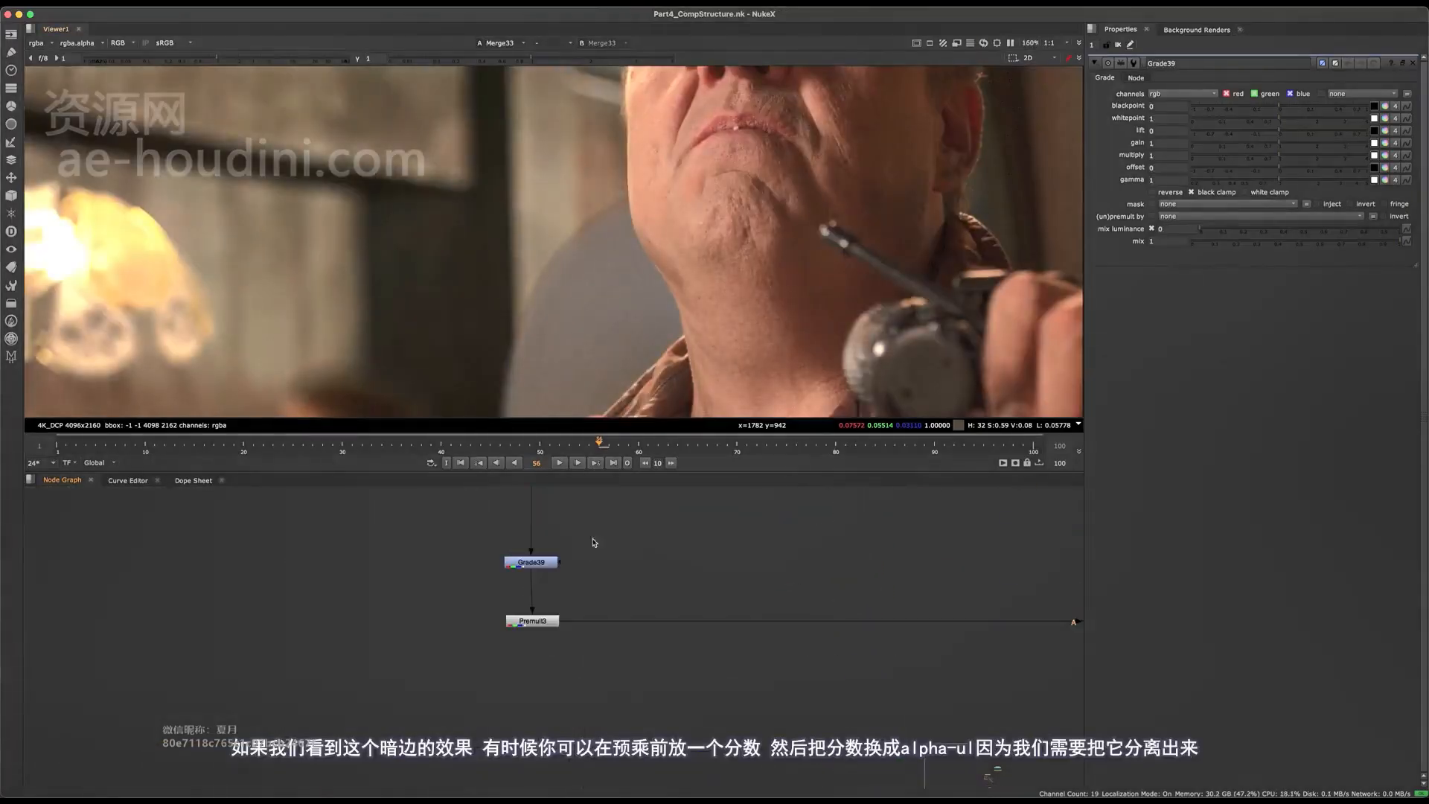
pyautogui.scroll(4, 542, 562)
pyautogui.click(559, 565)
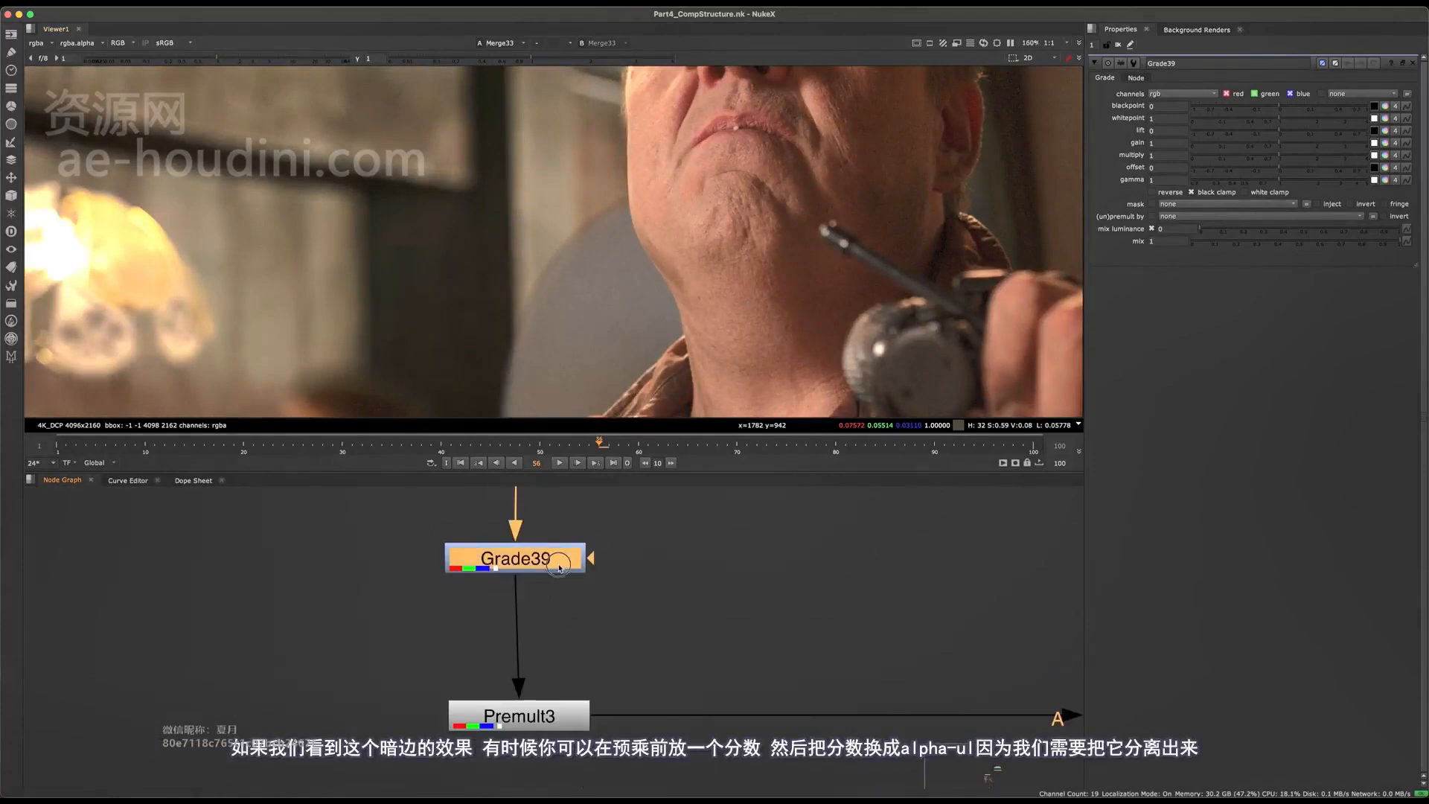
pyautogui.moveTo(553, 565); pyautogui.dragTo(555, 627)
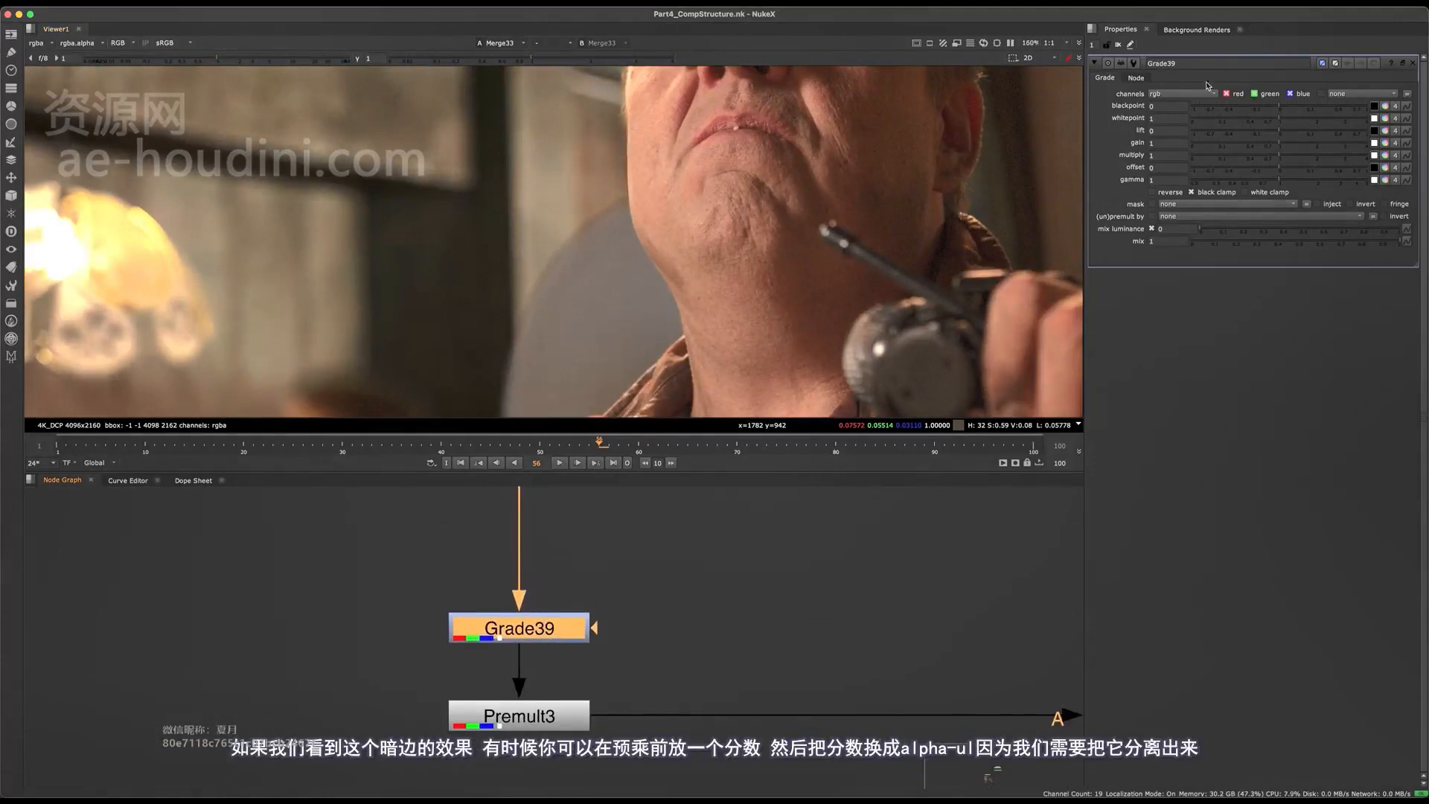
pyautogui.click(1179, 96)
pyautogui.click(1165, 176)
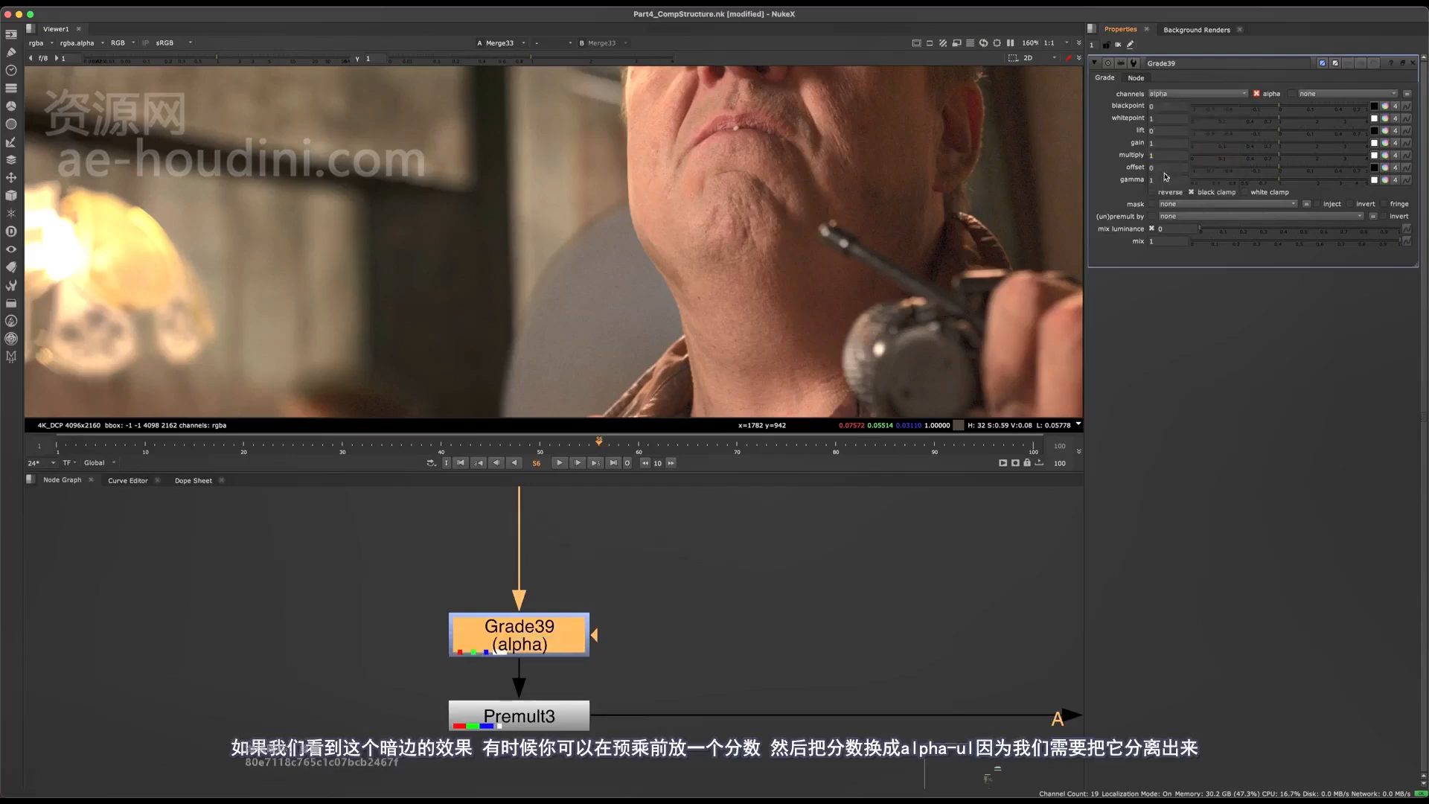
# Lower Grade39's alpha gamma to about 0.355 above Premult3 while checking the dark edge beside the jaw.
pyautogui.scroll(3, 616, 235)
pyautogui.scroll(-10, 663, 223)
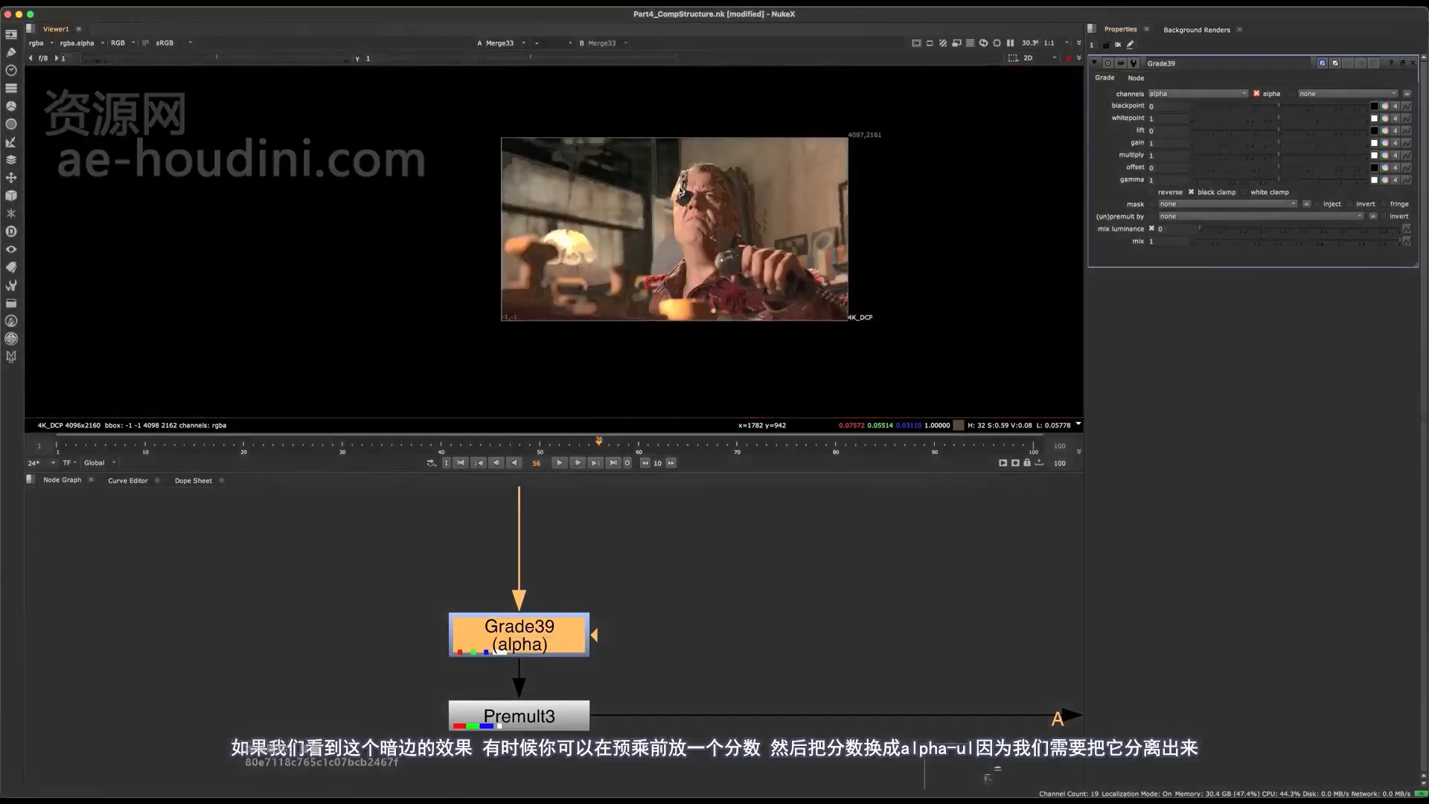
pyautogui.scroll(5, 670, 208)
pyautogui.scroll(3, 641, 240)
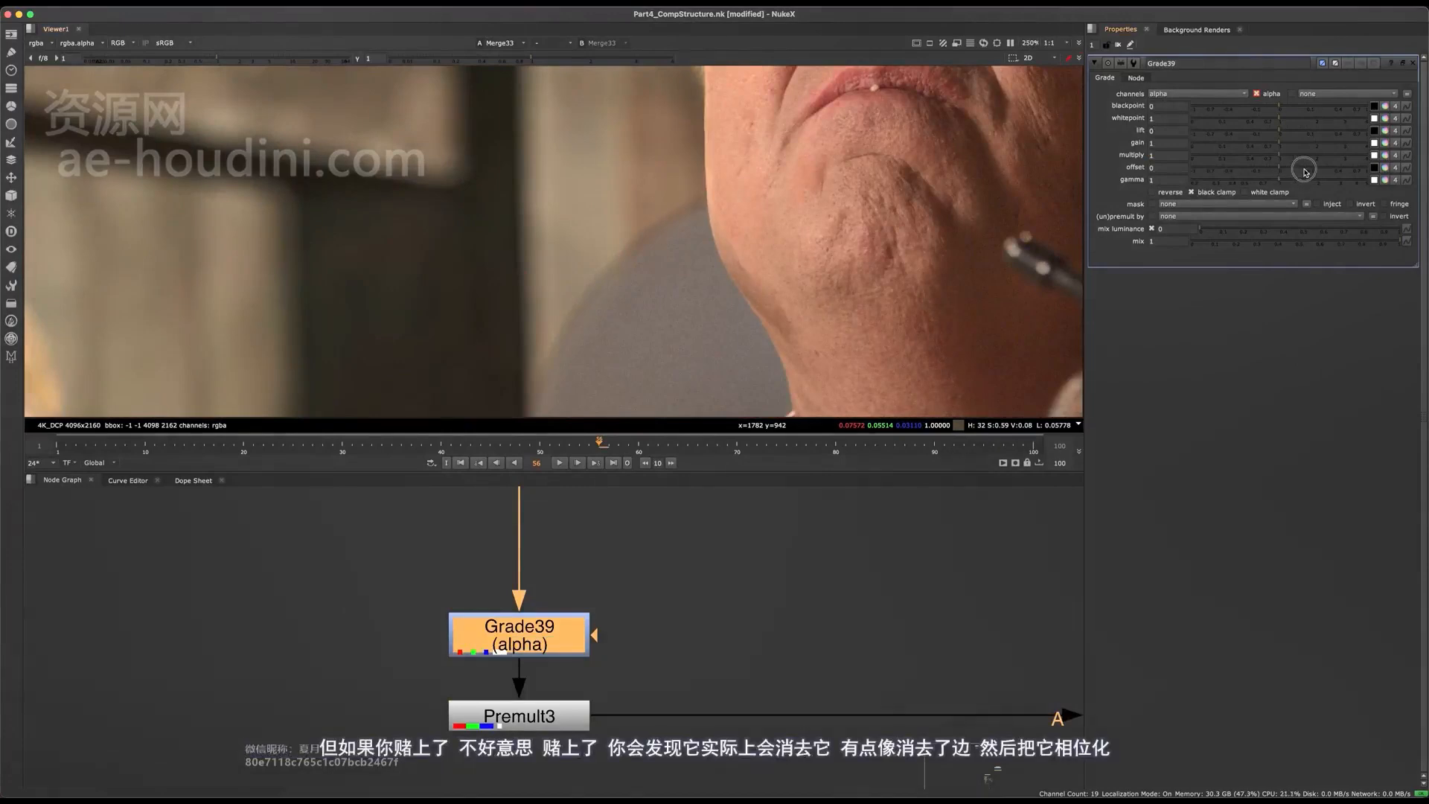
pyautogui.moveTo(1303, 181); pyautogui.dragTo(1232, 170)
pyautogui.scroll(-5, 692, 217)
pyautogui.scroll(4, 692, 217)
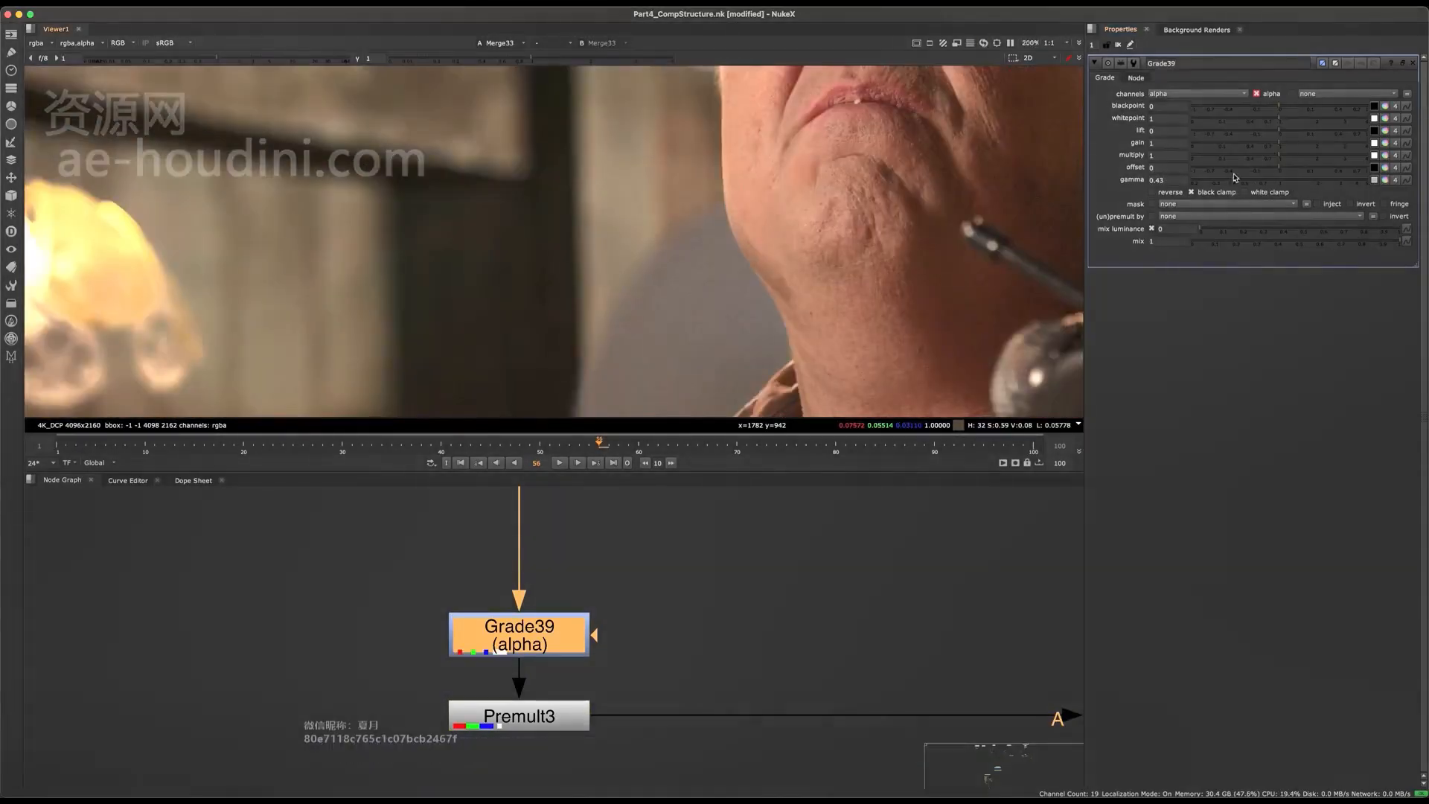
pyautogui.moveTo(1233, 177)
pyautogui.mouseDown()
pyautogui.moveTo(1209, 175)
pyautogui.moveTo(1292, 175)
pyautogui.moveTo(1220, 171)
pyautogui.moveTo(1250, 175)
pyautogui.moveTo(1232, 175)
pyautogui.mouseUp()
pyautogui.scroll(-1, 606, 313)
pyautogui.scroll(-3, 642, 229)
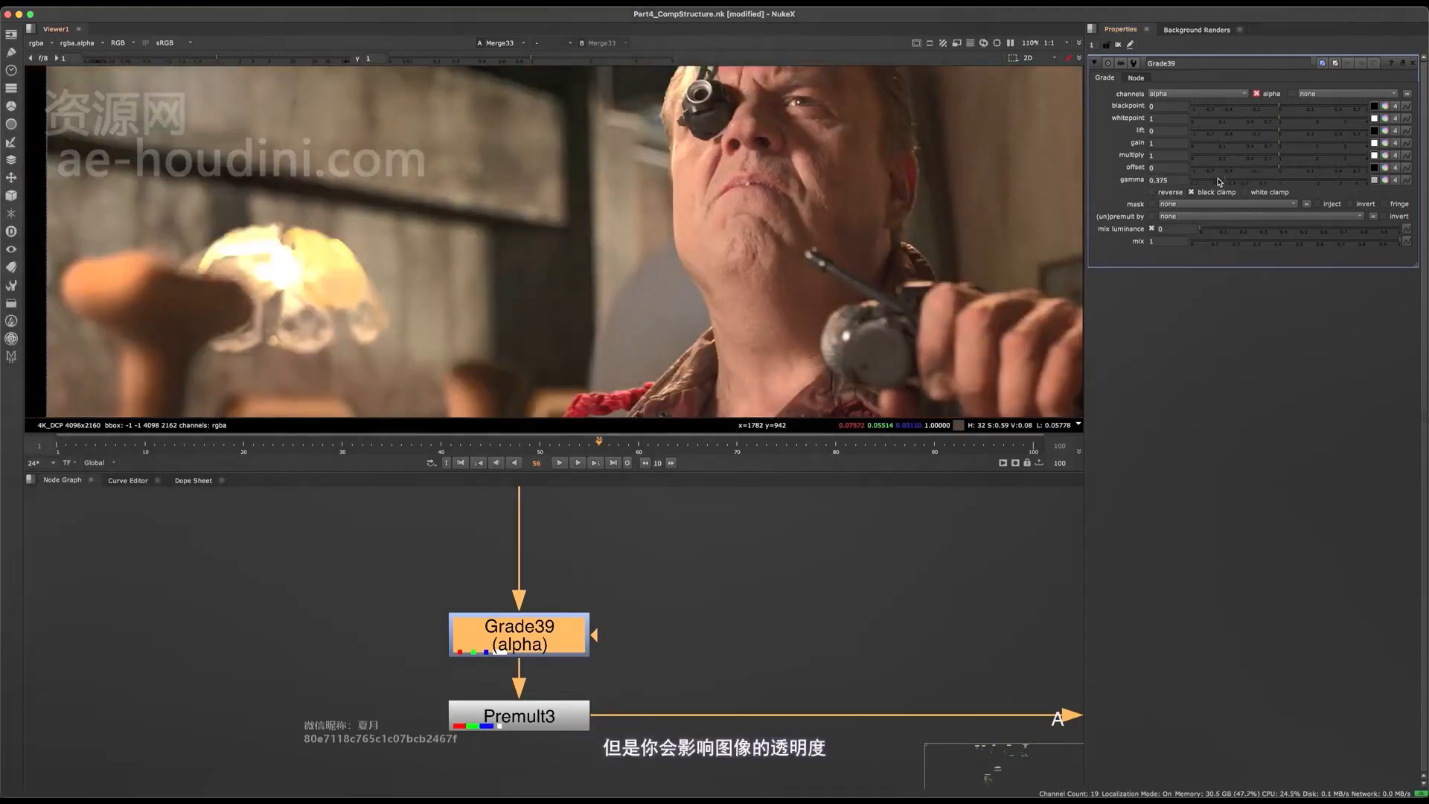
pyautogui.moveTo(1222, 181)
pyautogui.mouseDown()
pyautogui.moveTo(1282, 178)
pyautogui.moveTo(1206, 183)
pyautogui.moveTo(1314, 182)
pyautogui.moveTo(1225, 188)
pyautogui.mouseUp()
# Move Grade39 from above Premult3 to the pipe directly after it and reopen its properties.
pyautogui.moveTo(639, 646); pyautogui.dragTo(520, 657, button='middle')
pyautogui.press('super+x')
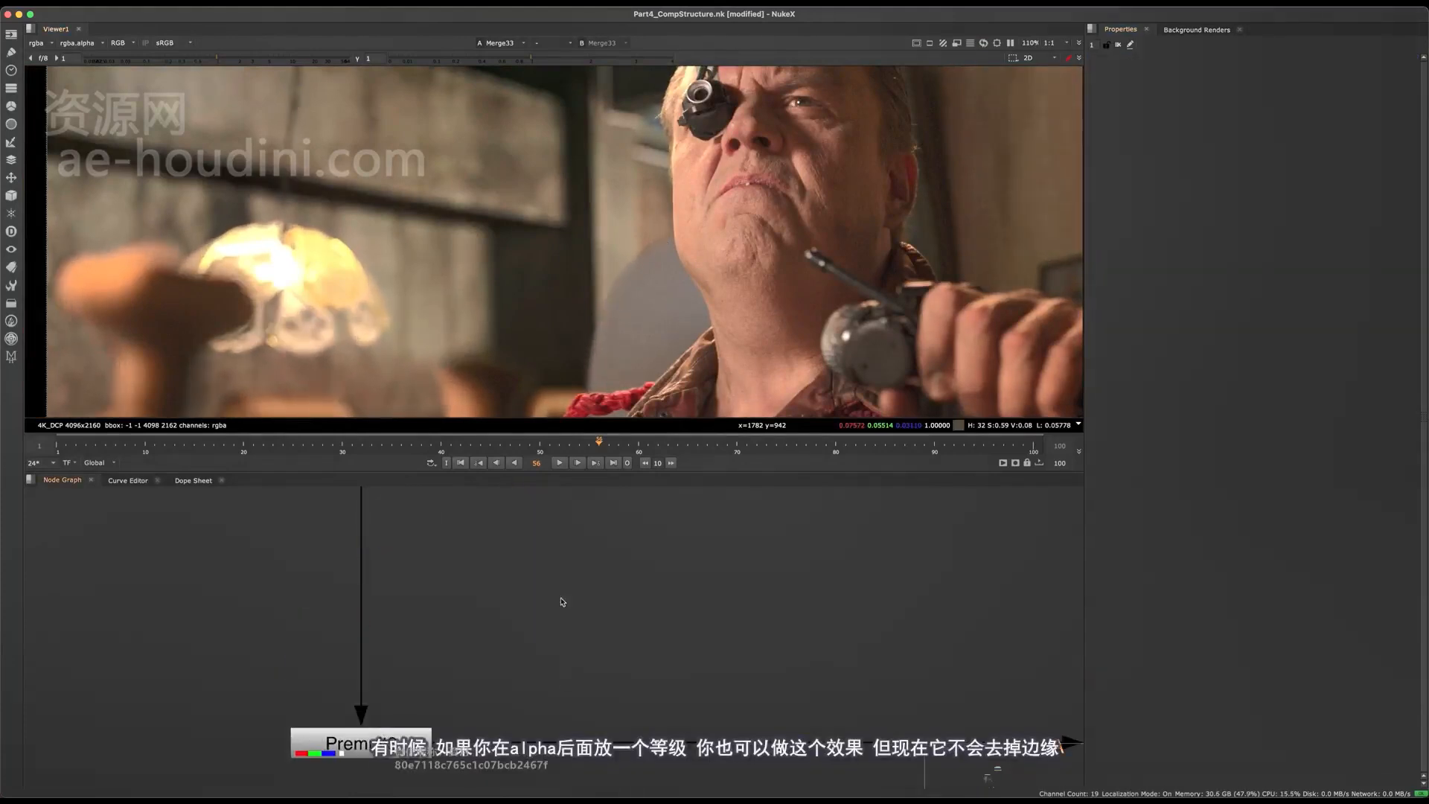
pyautogui.moveTo(543, 733); pyautogui.dragTo(573, 630, button='middle')
pyautogui.press('super+v')
pyautogui.moveTo(573, 630)
pyautogui.mouseDown()
pyautogui.moveTo(586, 643)
pyautogui.moveTo(561, 649)
pyautogui.mouseUp()
pyautogui.doubleClick(581, 642)
# Check the jaw edge up close and set Grade39's gamma to 0.5.
pyautogui.scroll(4, 635, 266)
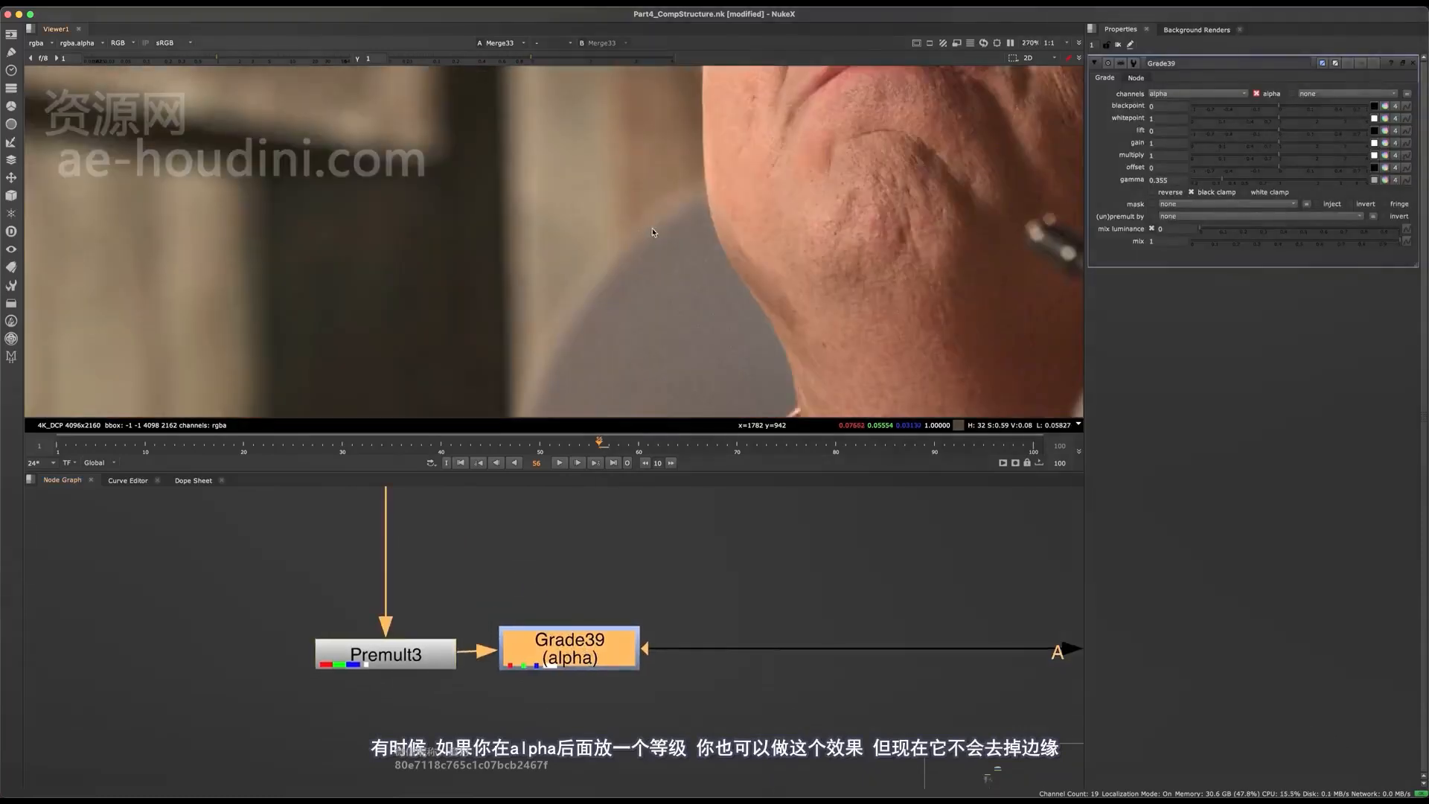
pyautogui.scroll(-2, 635, 266)
pyautogui.scroll(4, 635, 266)
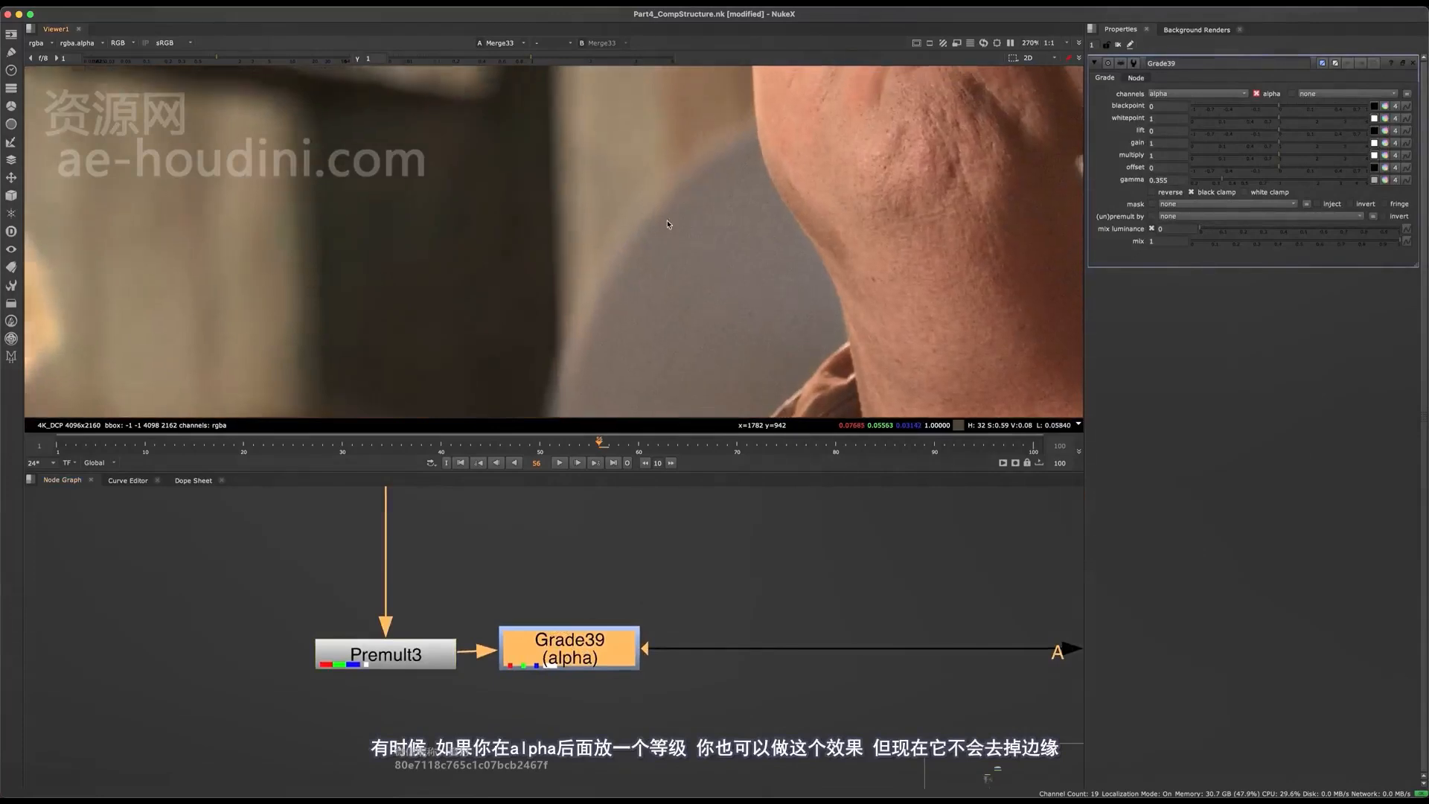
pyautogui.scroll(-1, 719, 240)
pyautogui.click(1276, 180)
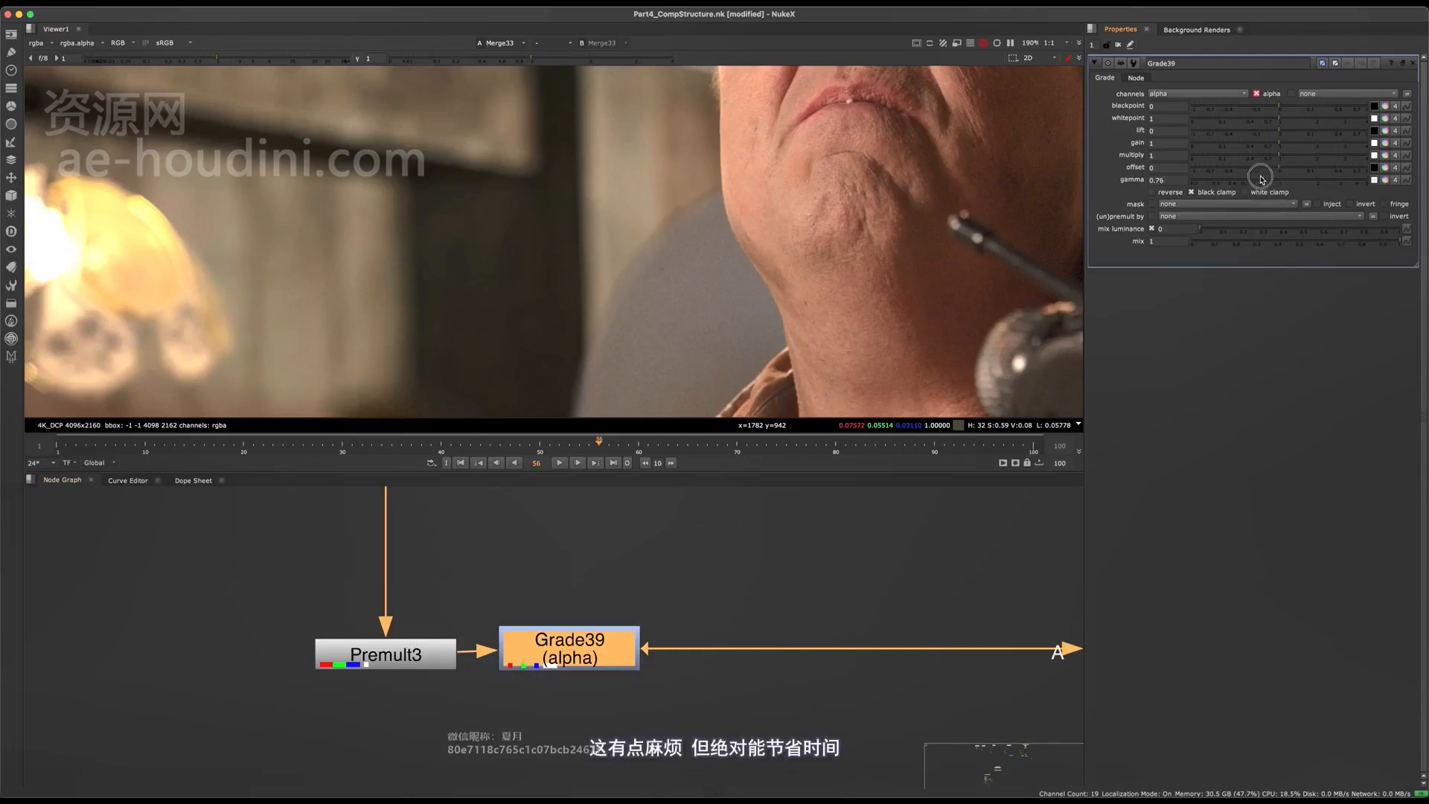
pyautogui.moveTo(1257, 180)
pyautogui.mouseDown()
pyautogui.moveTo(1245, 183)
pyautogui.moveTo(1291, 181)
pyautogui.moveTo(1242, 186)
pyautogui.mouseUp()
pyautogui.scroll(-5, 669, 334)
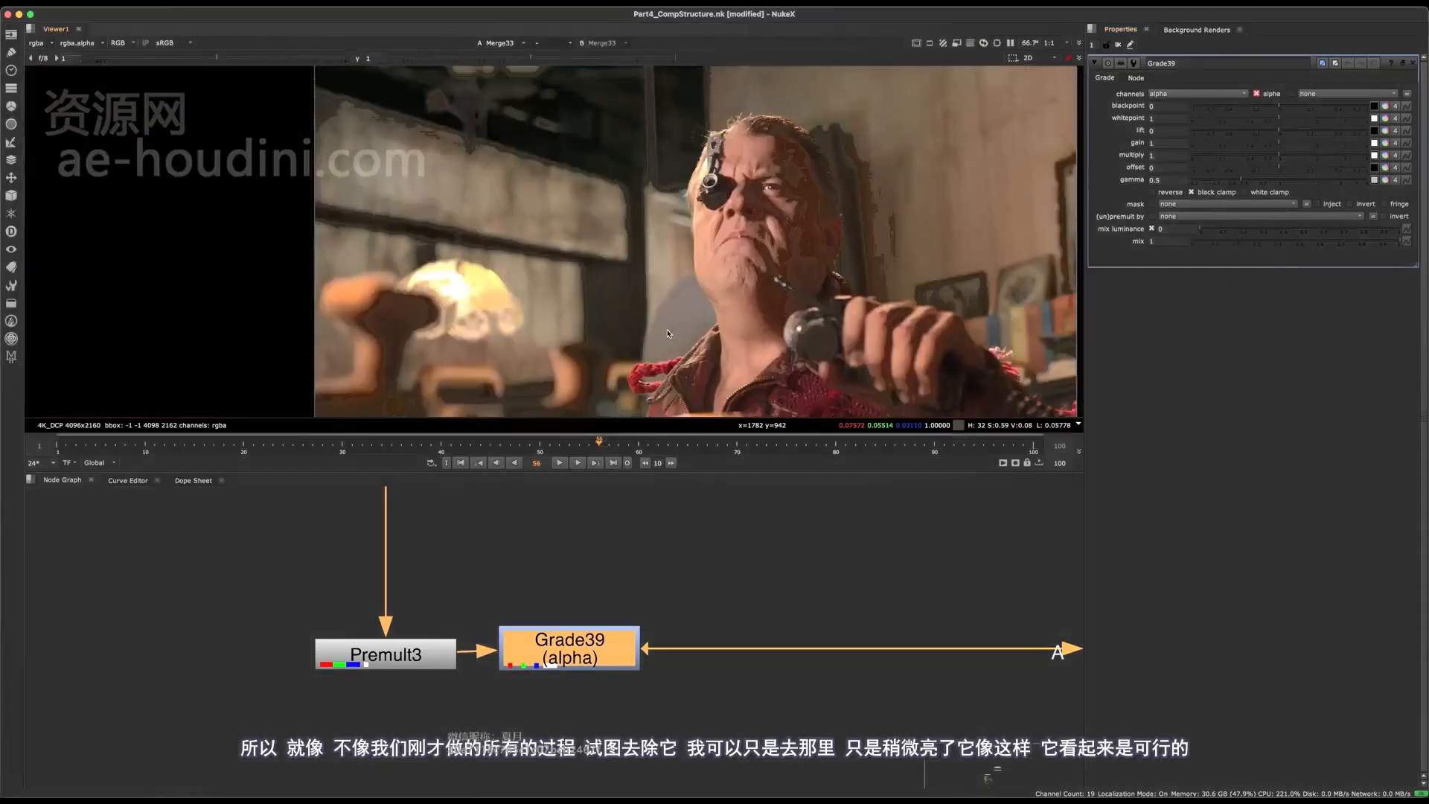
pyautogui.scroll(5, 661, 313)
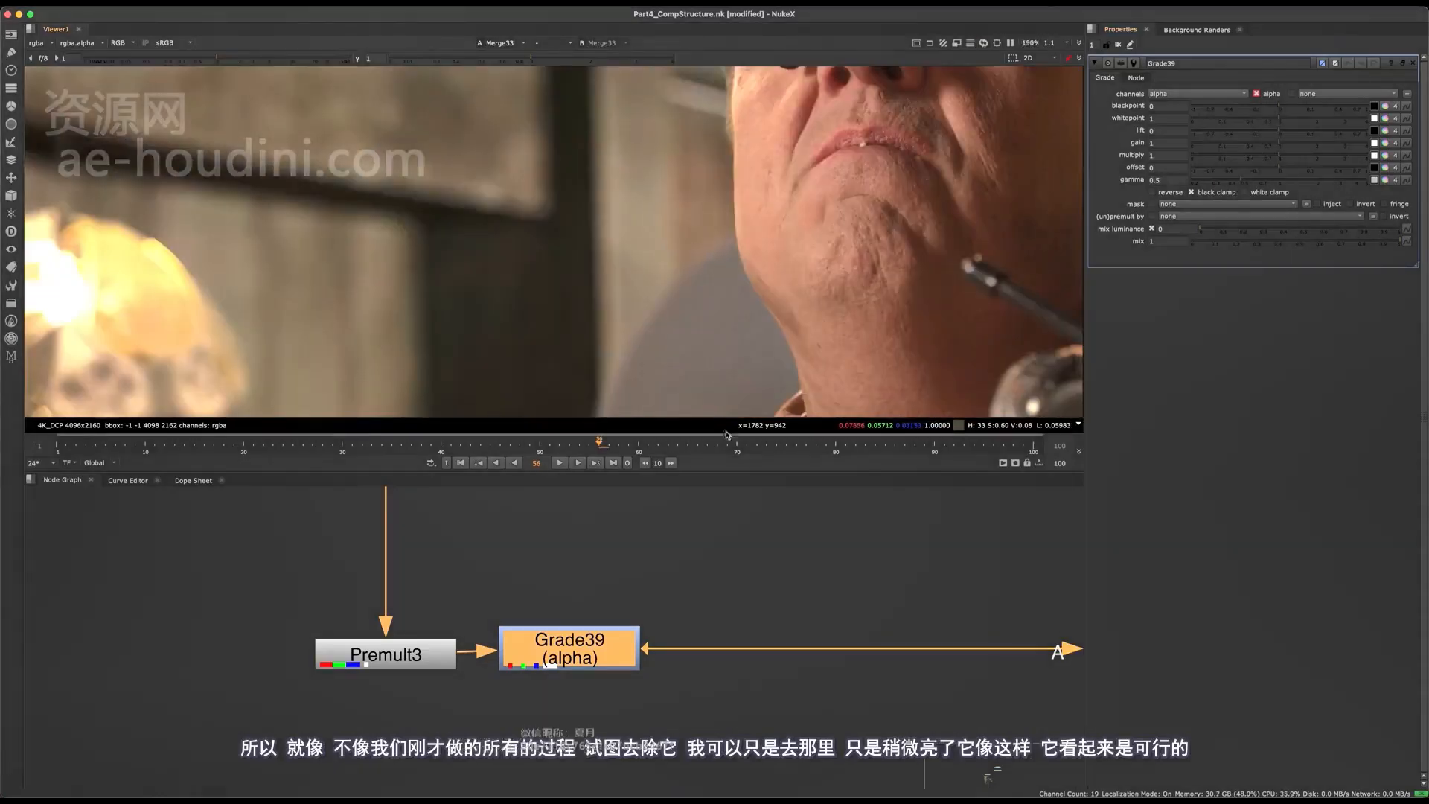
# Try a high gamma of 2.35 on Grade39, and settle on about 0.62 while watching the neck and collar edges.
pyautogui.moveTo(575, 619); pyautogui.dragTo(579, 588, button='middle')
pyautogui.scroll(-4, 577, 589)
pyautogui.moveTo(665, 318); pyautogui.dragTo(804, 112, button='middle')
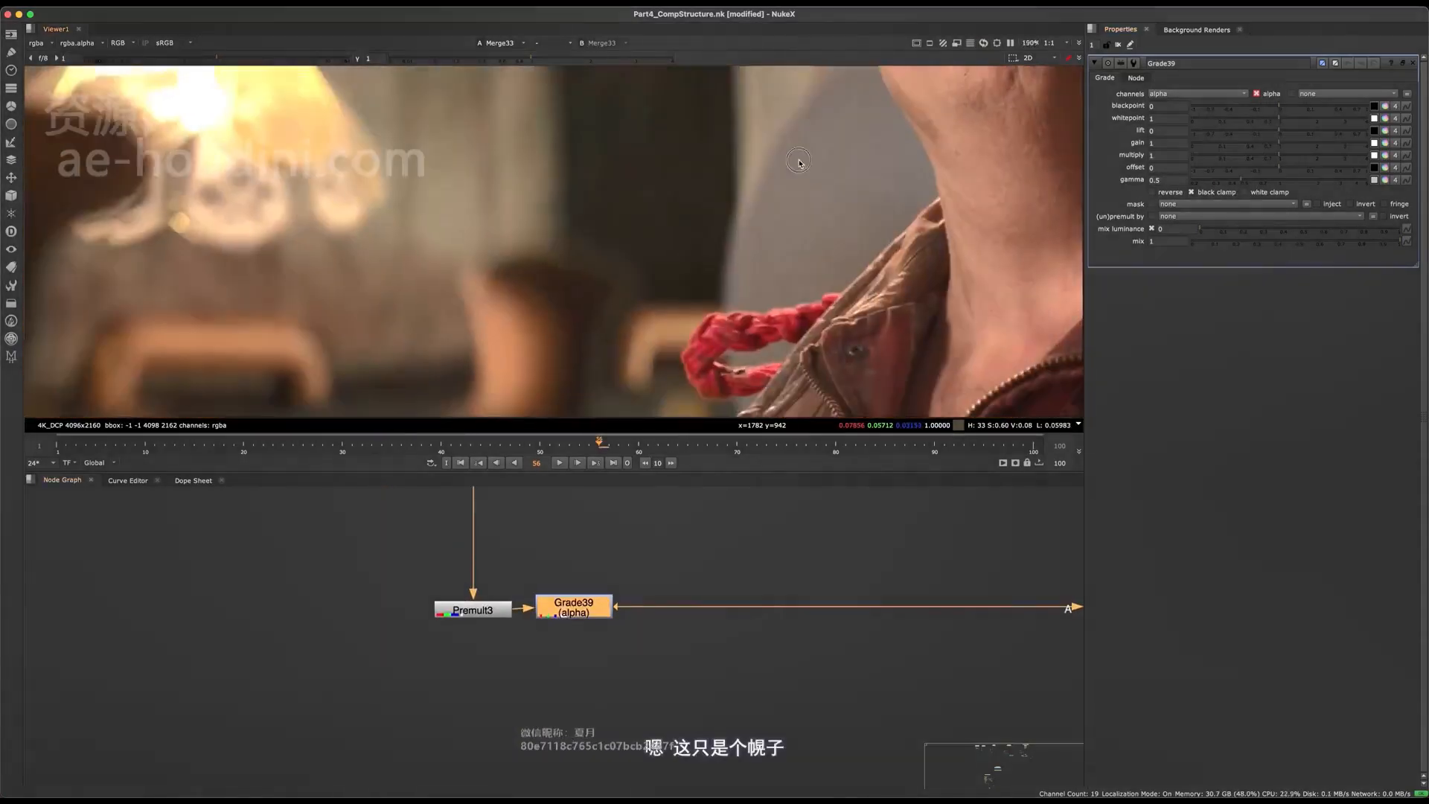
pyautogui.scroll(-4, 818, 157)
pyautogui.moveTo(835, 186); pyautogui.dragTo(803, 176, button='middle')
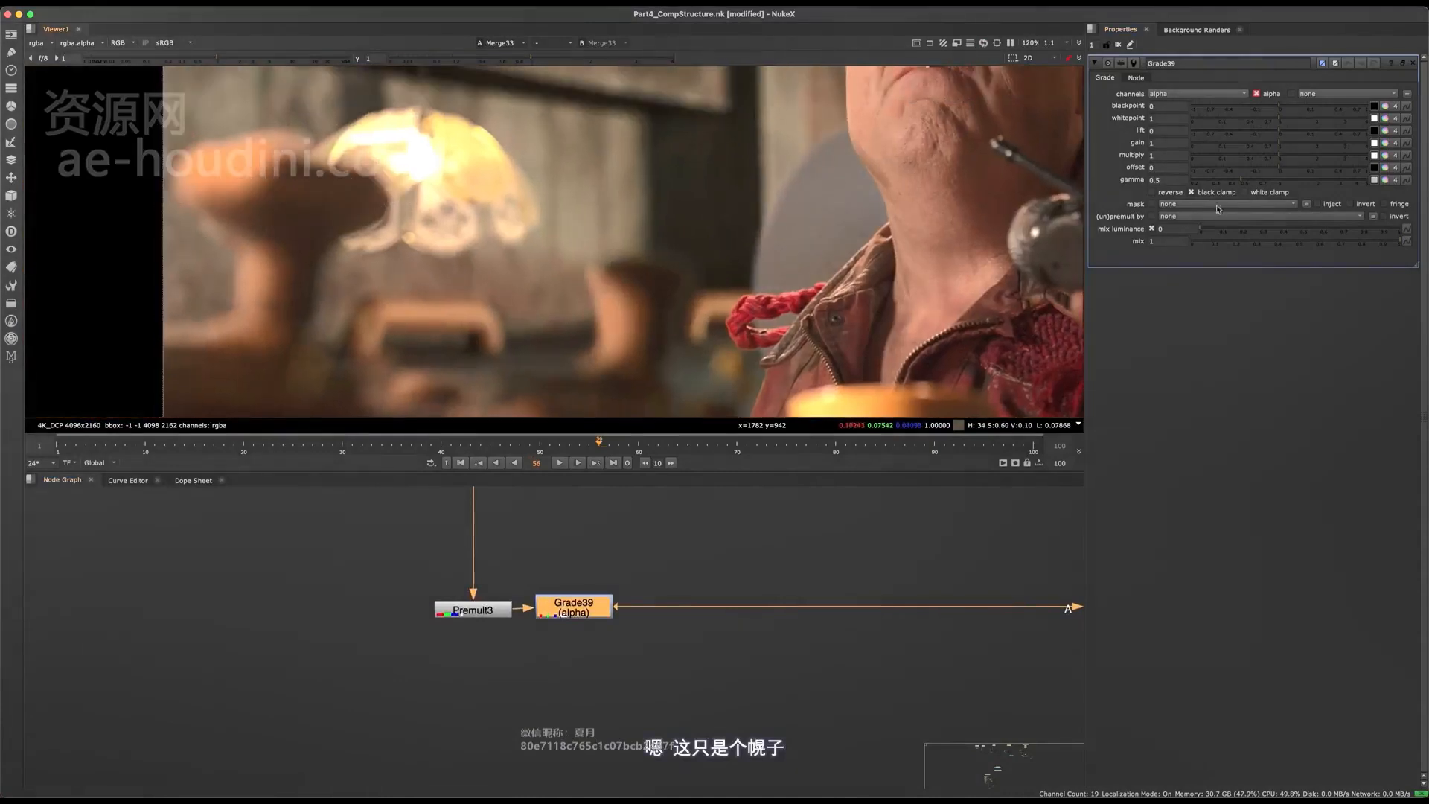
pyautogui.click(1256, 181)
pyautogui.moveTo(1257, 181); pyautogui.dragTo(1322, 171)
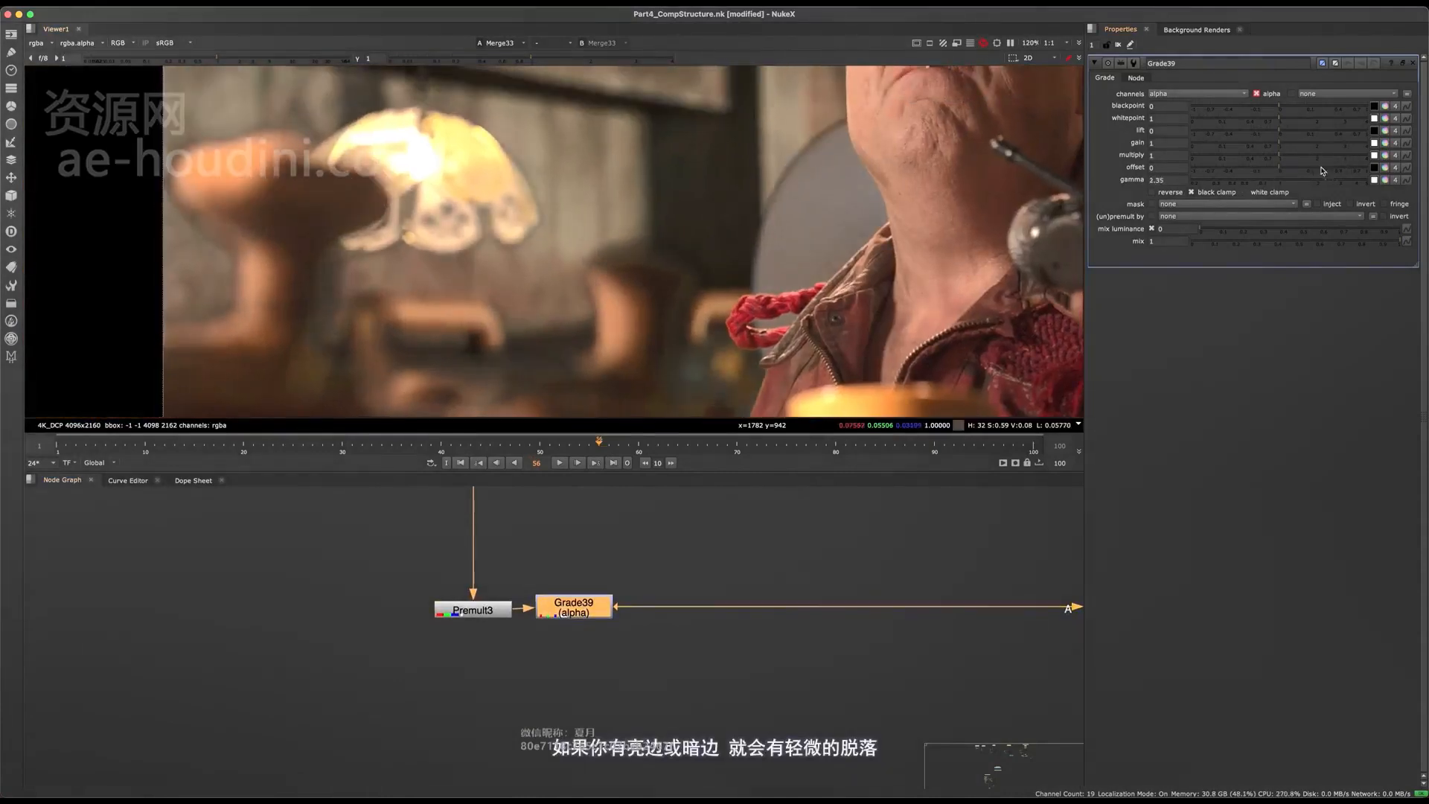
pyautogui.click(1262, 180)
pyautogui.moveTo(1263, 181); pyautogui.dragTo(1254, 180)
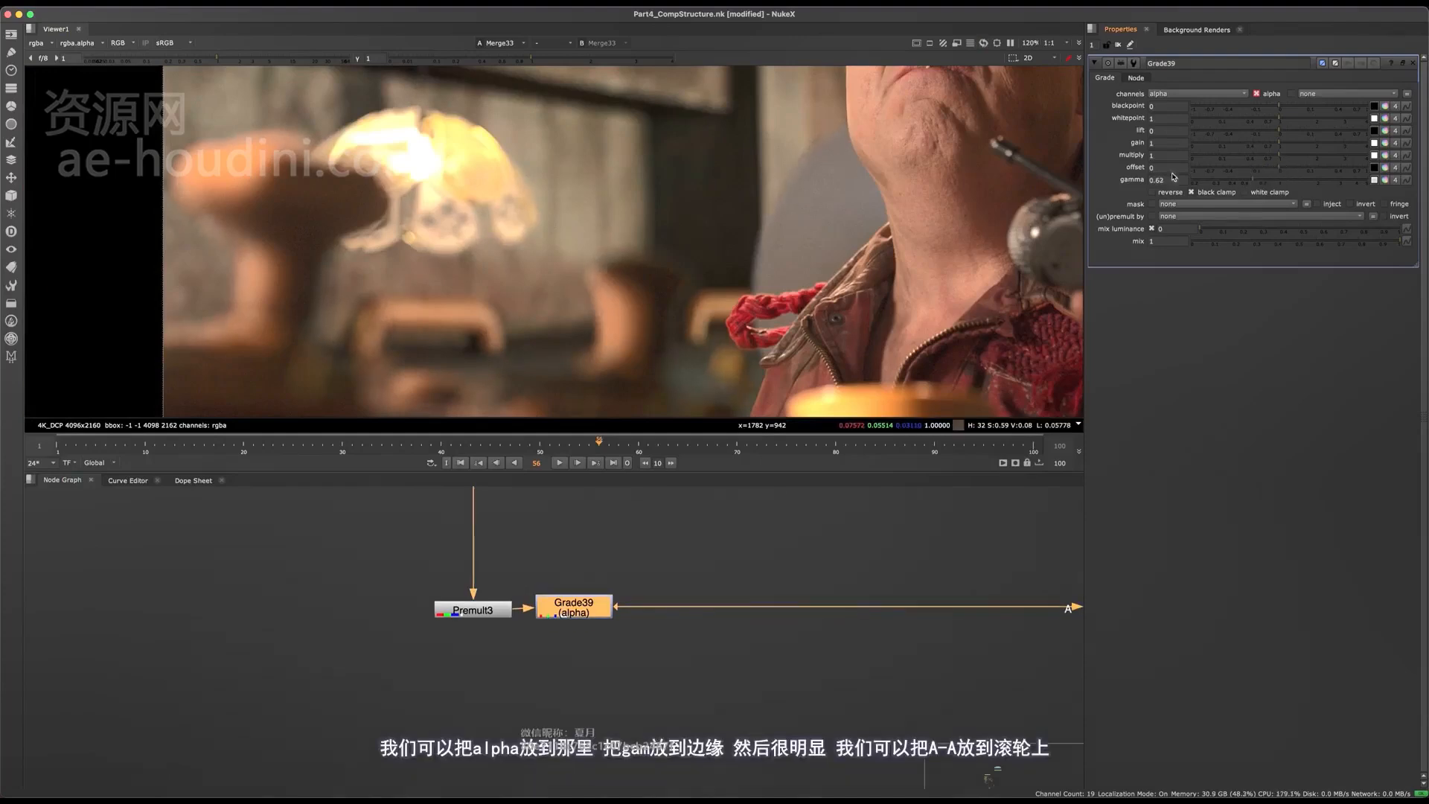
# Toggle Grade39 off and on to compare the edges around the face and neck.
pyautogui.moveTo(806, 257); pyautogui.dragTo(696, 406, button='middle')
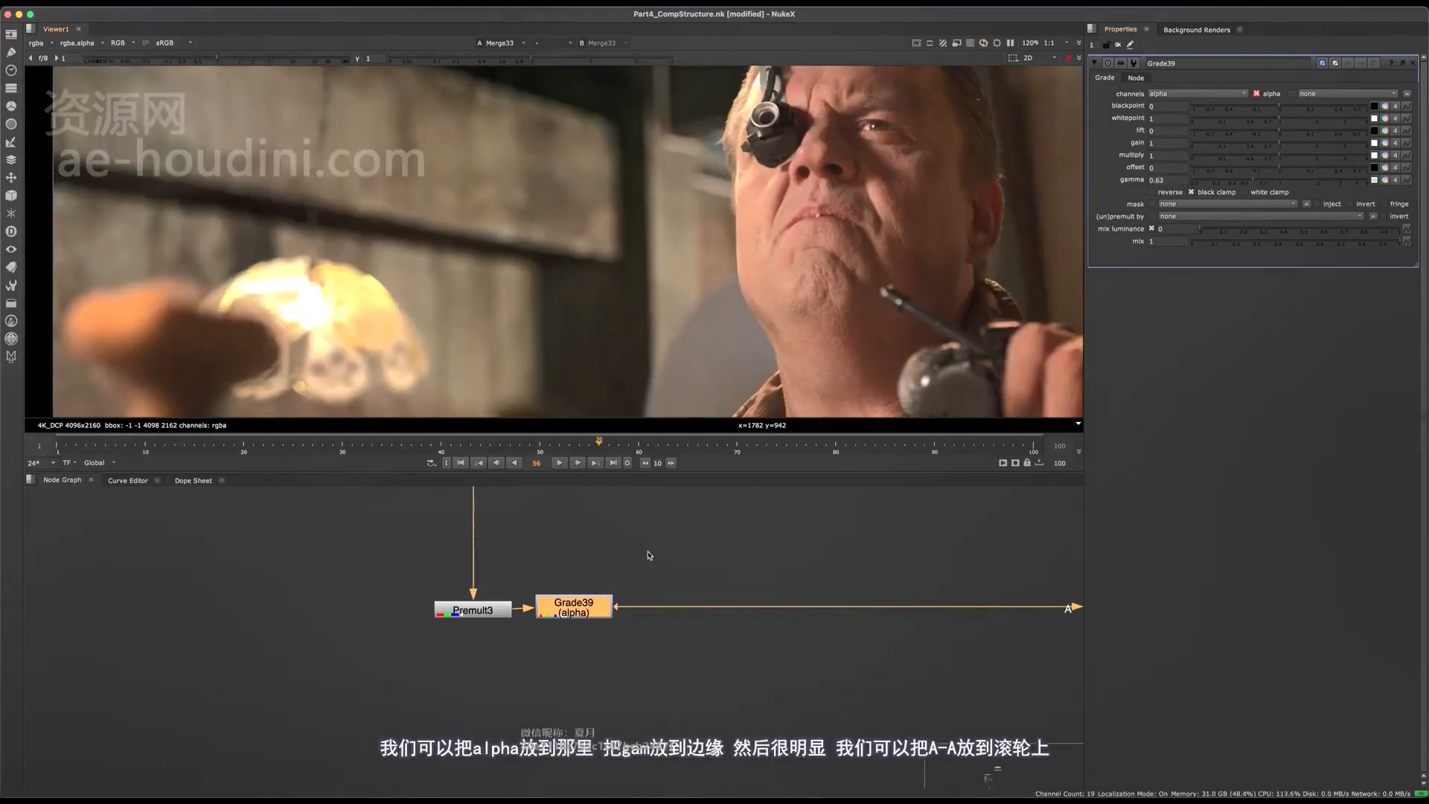
pyautogui.scroll(3, 609, 582)
pyautogui.moveTo(609, 556); pyautogui.dragTo(578, 630, button='middle')
pyautogui.press('d')
pyautogui.press('d')
# Create a Roto node, connect it as Grade39's mask and set its clipping to no clip.
pyautogui.click(584, 645)
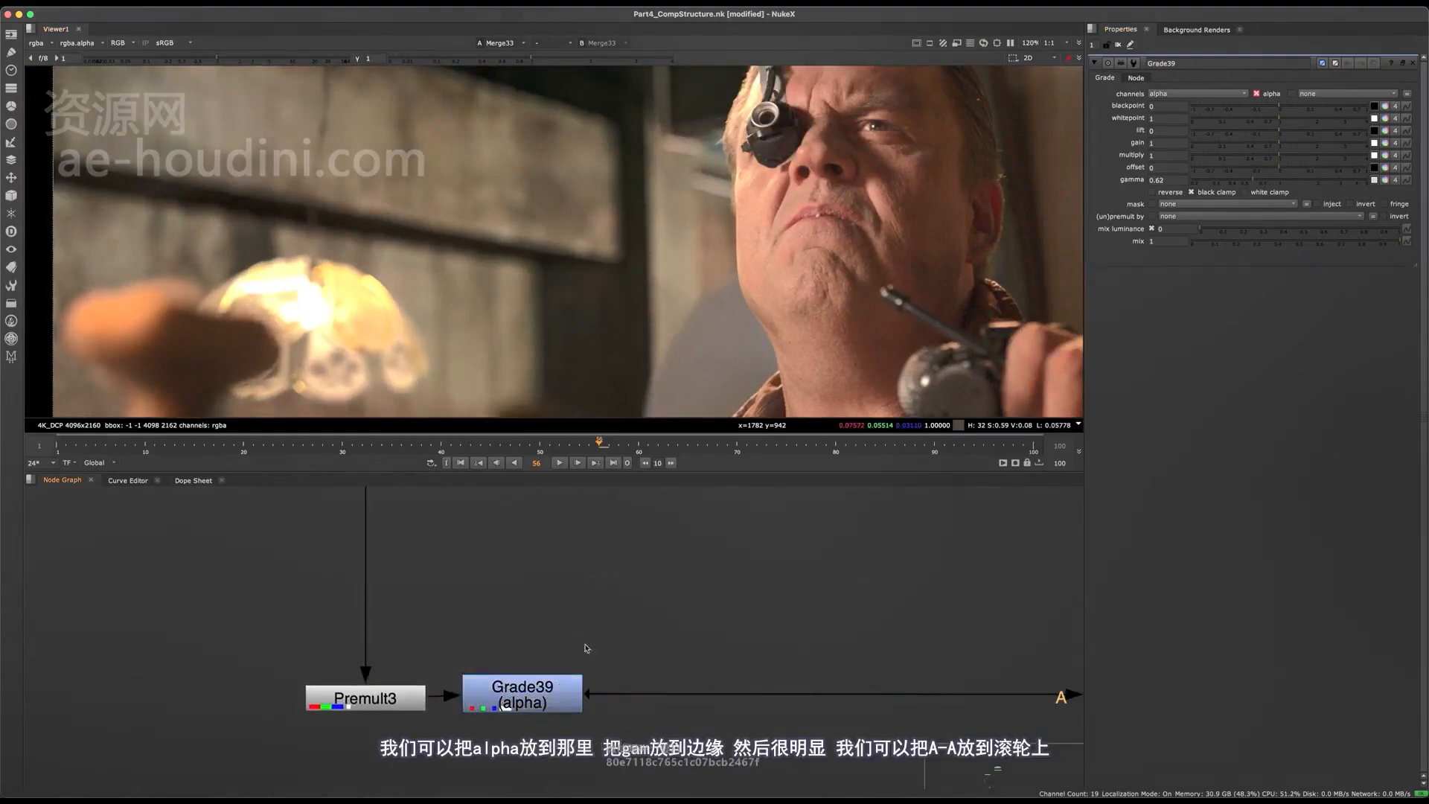
pyautogui.press('o')
pyautogui.moveTo(588, 693); pyautogui.dragTo(591, 586)
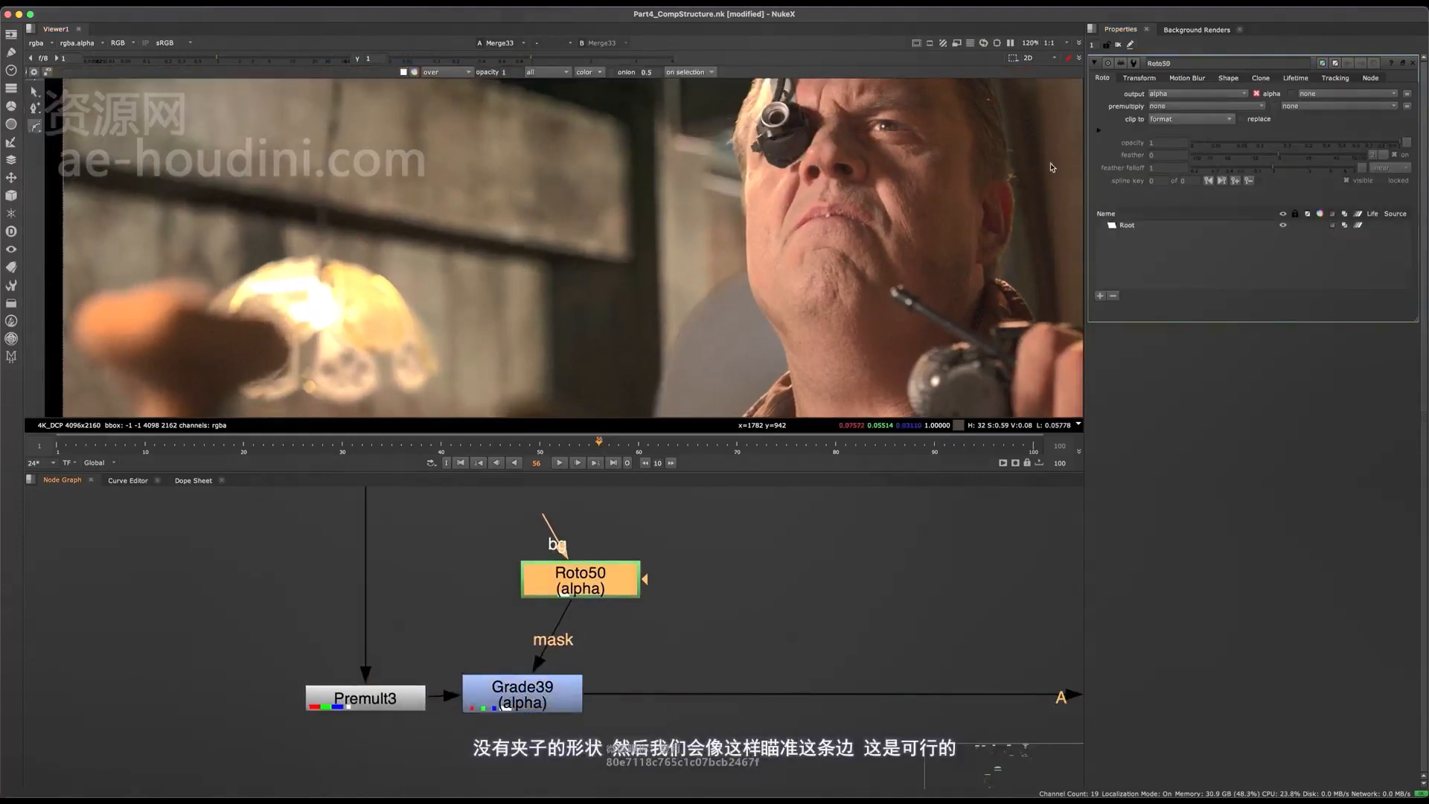
pyautogui.click(1178, 121)
pyautogui.click(1176, 95)
# Draw a closed Bezier shape around the dark edge of the grey area beside the jaw.
pyautogui.click(704, 266)
pyautogui.click(671, 309)
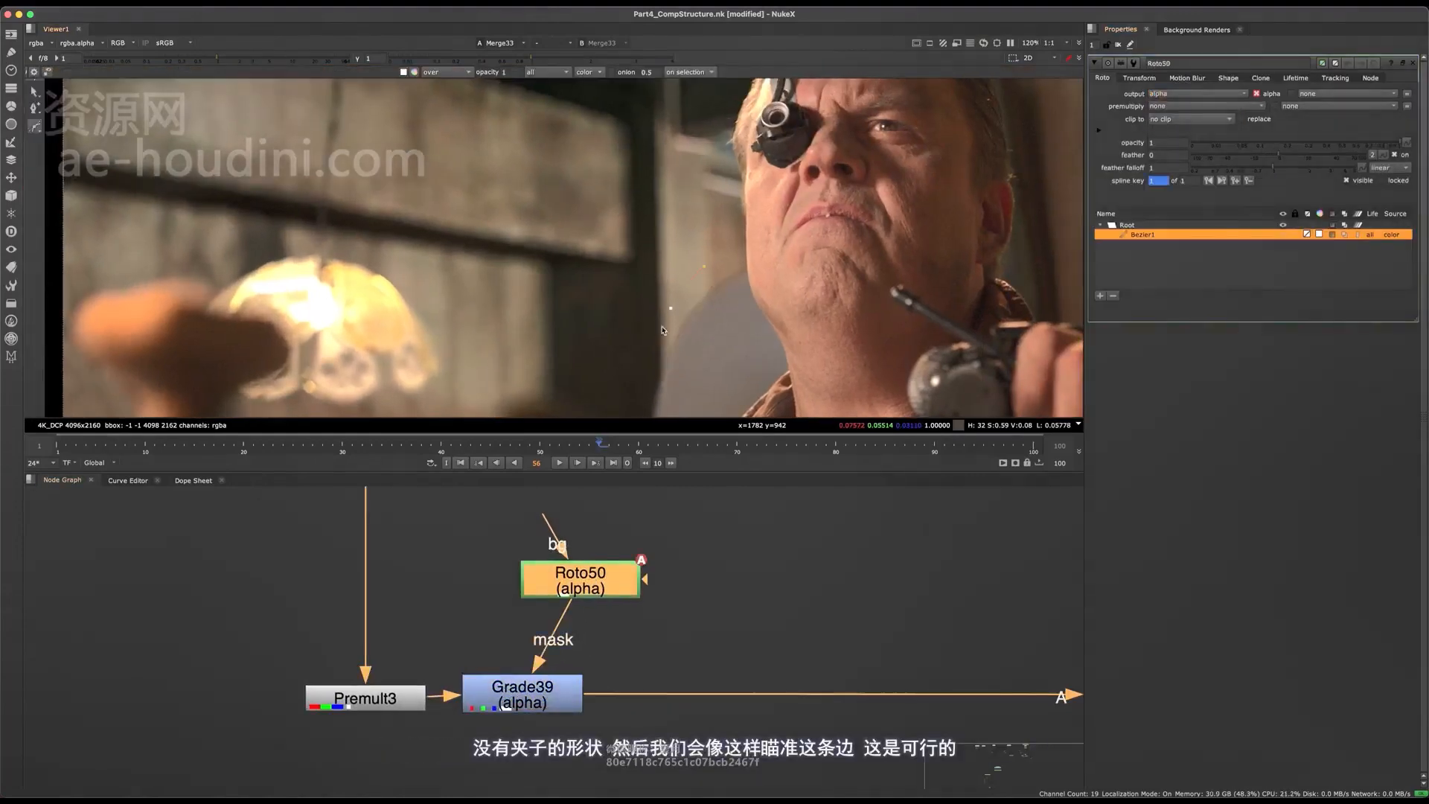
pyautogui.click(658, 339)
pyautogui.click(667, 370)
pyautogui.click(715, 356)
pyautogui.click(740, 303)
pyautogui.click(756, 266)
pyautogui.scroll(4, 765, 265)
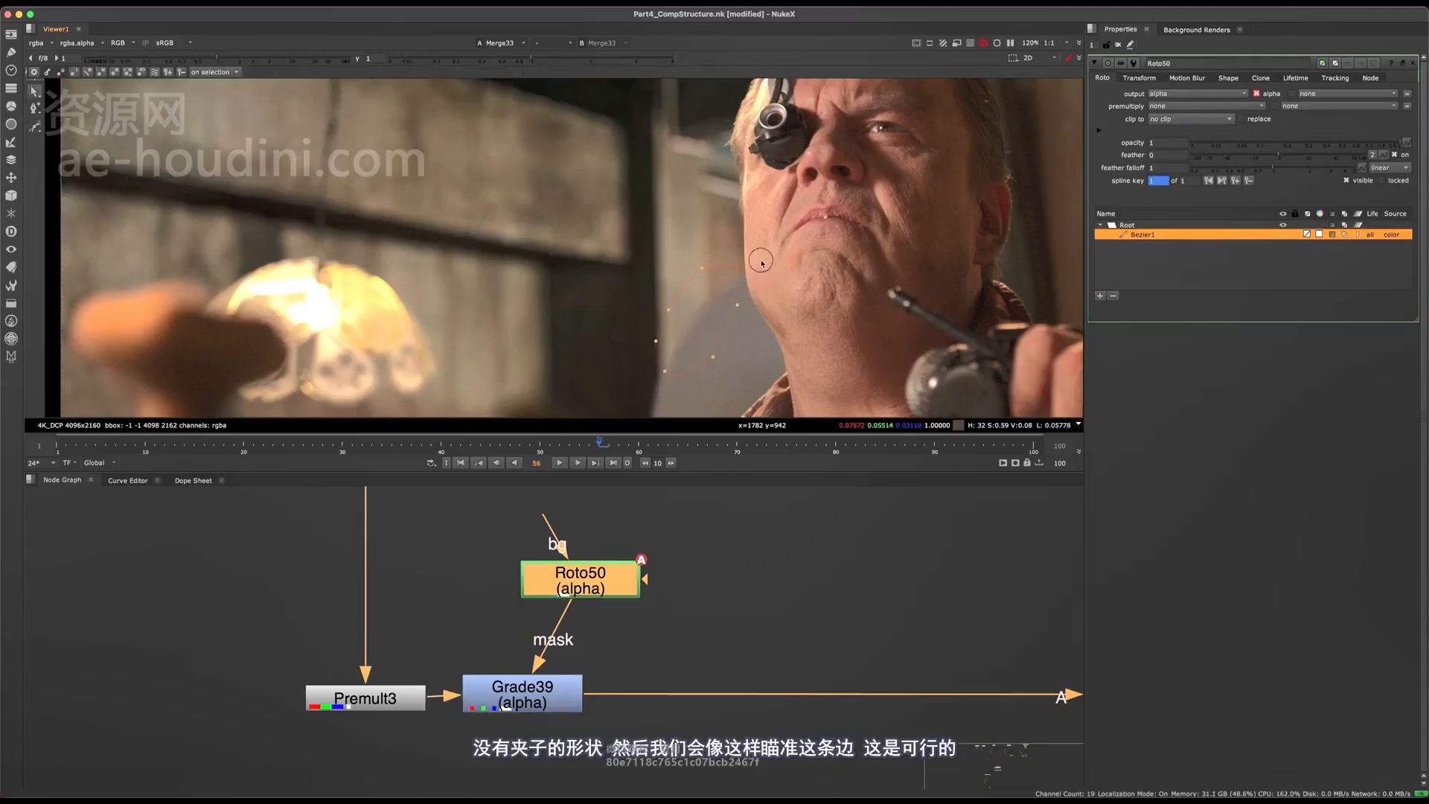
pyautogui.moveTo(566, 416); pyautogui.dragTo(783, 212)
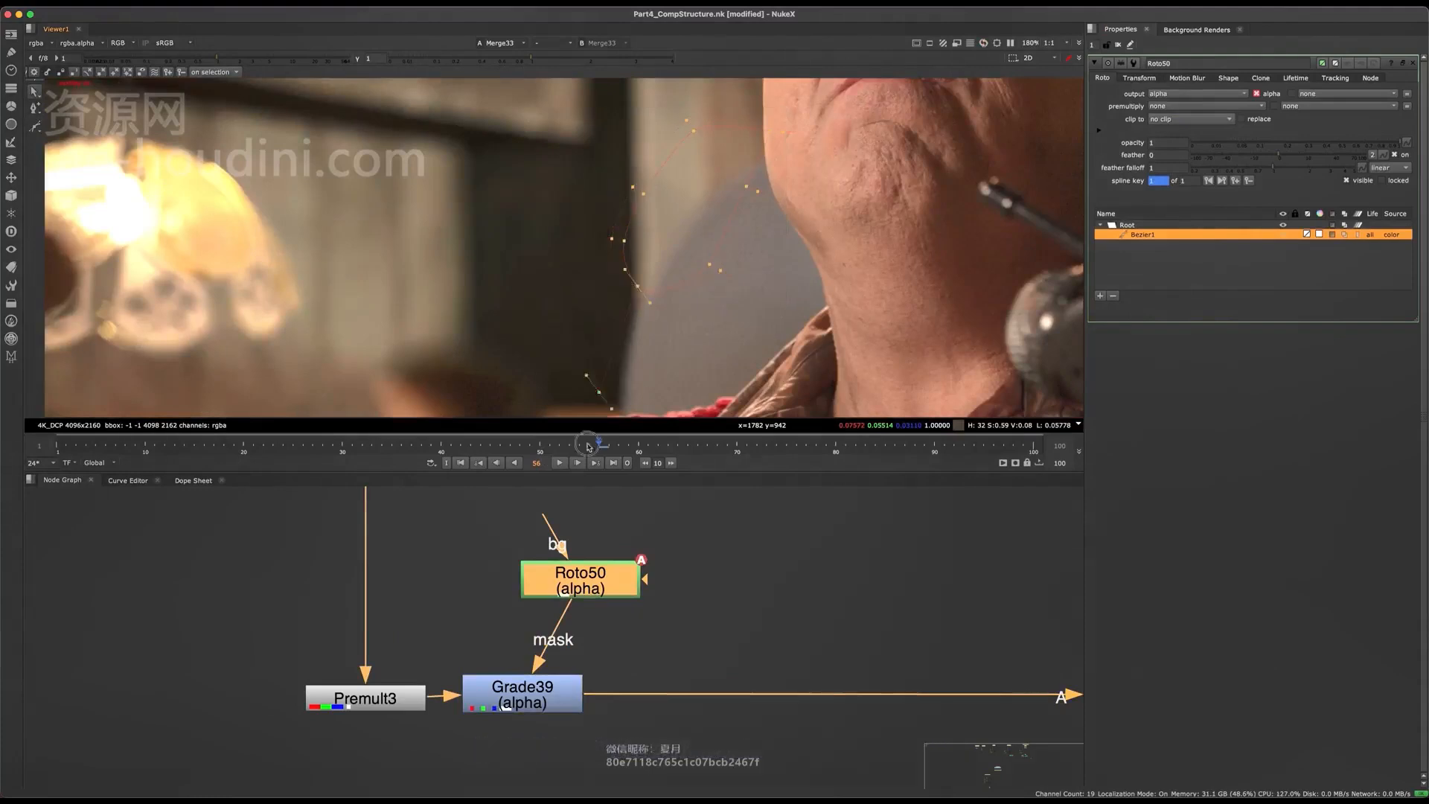
# Toggle Grade39 repeatedly to compare the roto-masked edge with and without the alpha gamma correction.
pyautogui.click(625, 646)
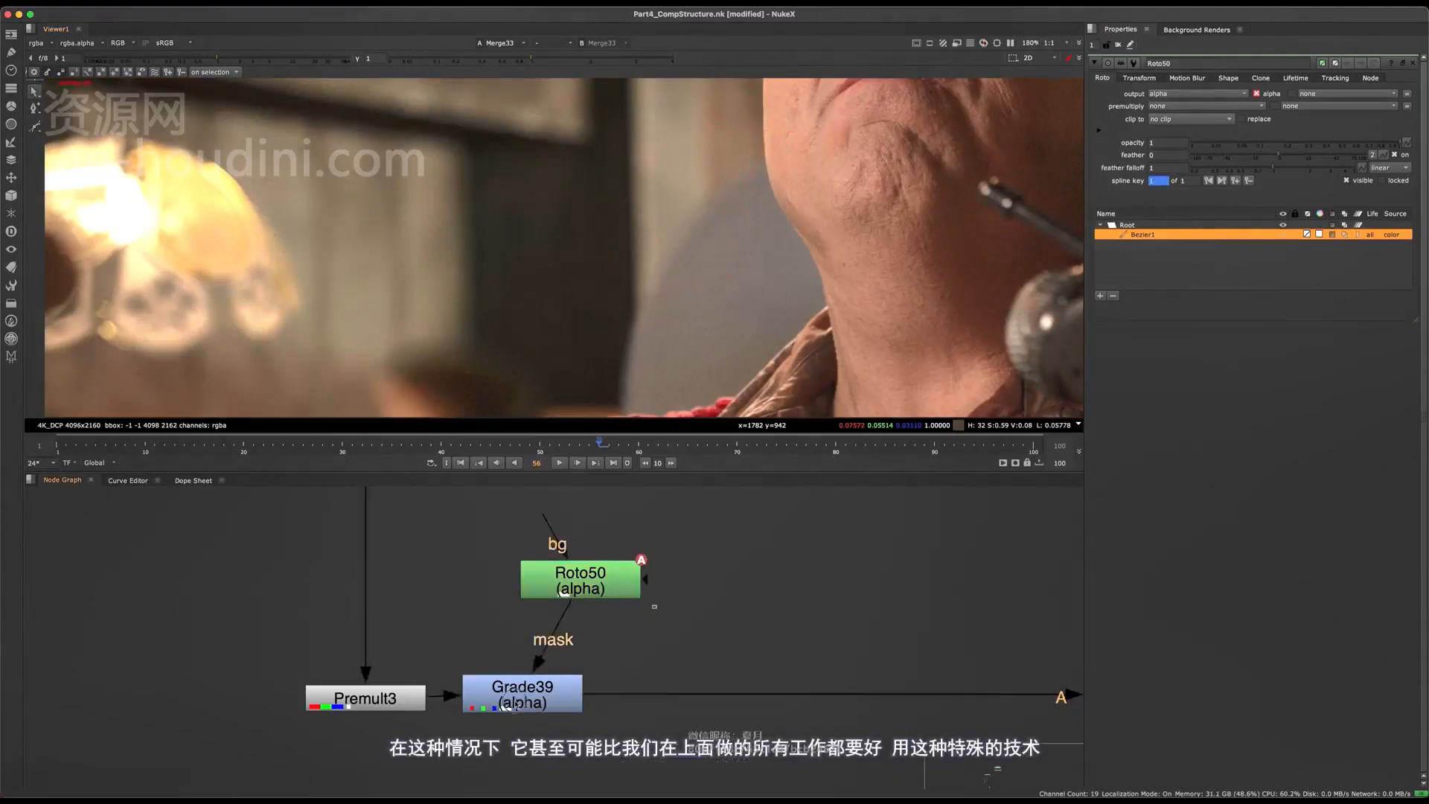
pyautogui.click(522, 694)
pyautogui.press('d')
pyautogui.press('d')
pyautogui.scroll(-6, 532, 640)
pyautogui.moveTo(543, 536); pyautogui.dragTo(597, 550, button='middle')
pyautogui.press('d')
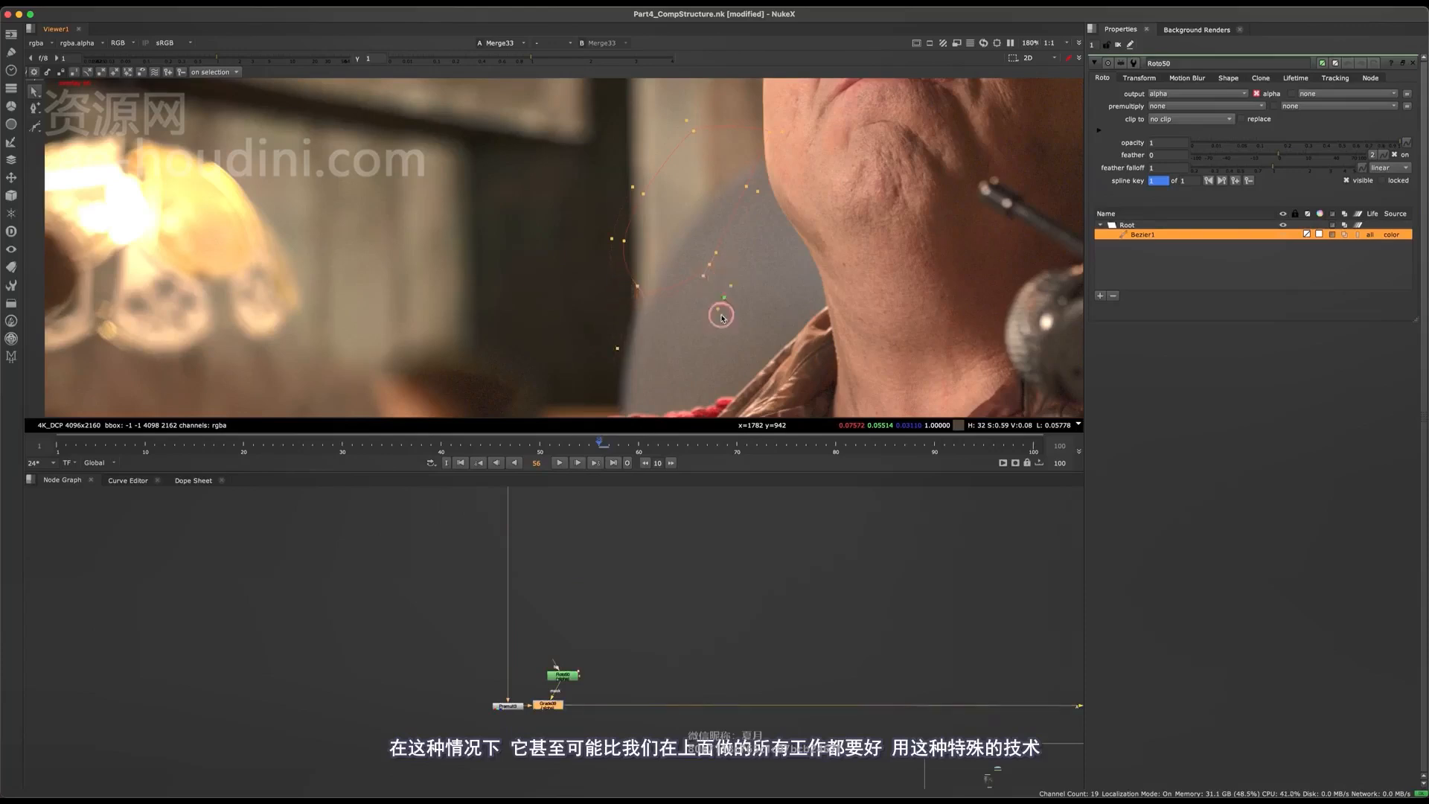
# Compare the Keymix30 and Grade38 edge fix with the masked Grade39 fix by switching them on and off.
pyautogui.moveTo(589, 579); pyautogui.dragTo(552, 645, button='middle')
pyautogui.moveTo(516, 564)
pyautogui.mouseDown(button='middle')
pyautogui.moveTo(533, 641)
pyautogui.moveTo(571, 673)
pyautogui.mouseUp(button='middle')
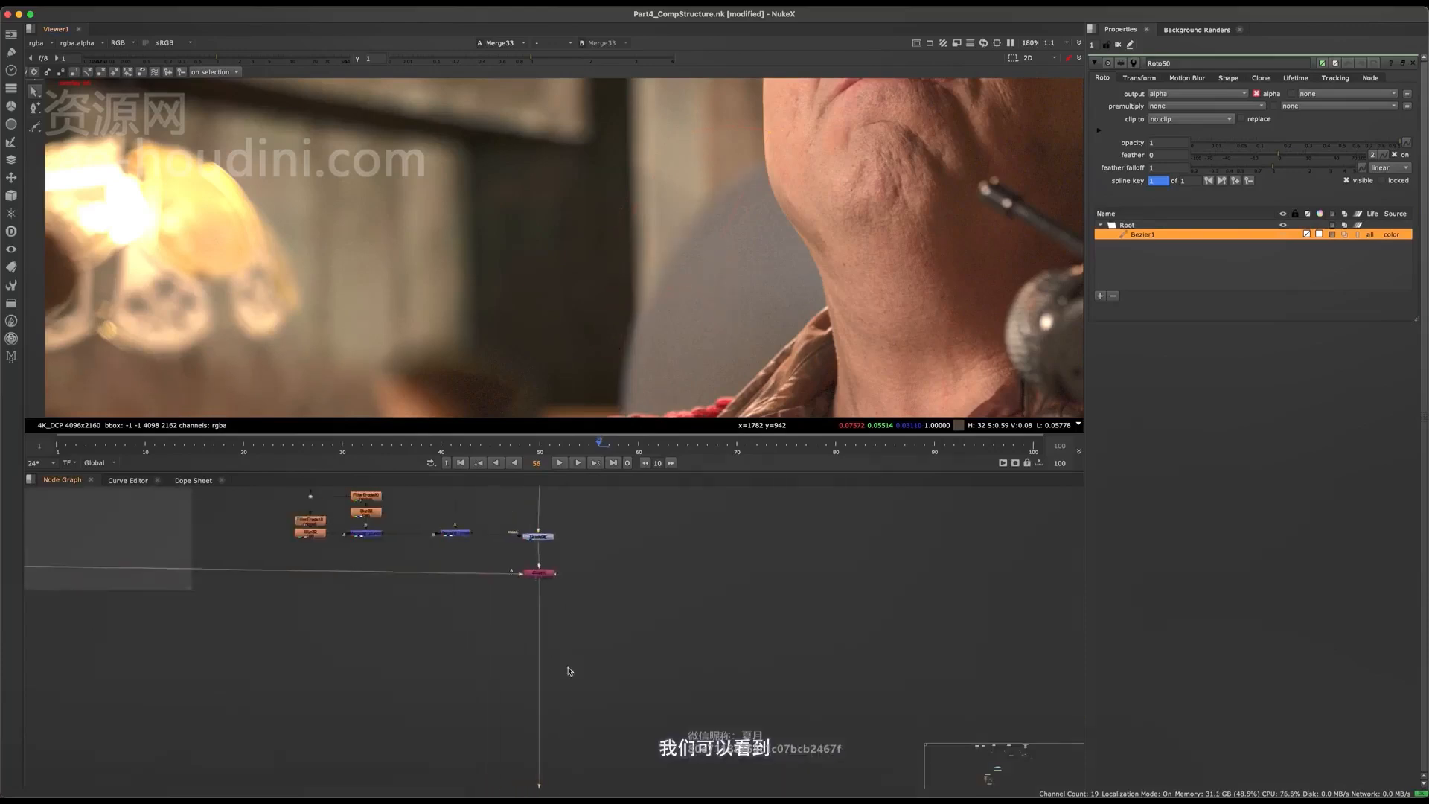
pyautogui.moveTo(560, 508); pyautogui.dragTo(563, 662, button='middle')
pyautogui.moveTo(583, 614); pyautogui.dragTo(508, 716)
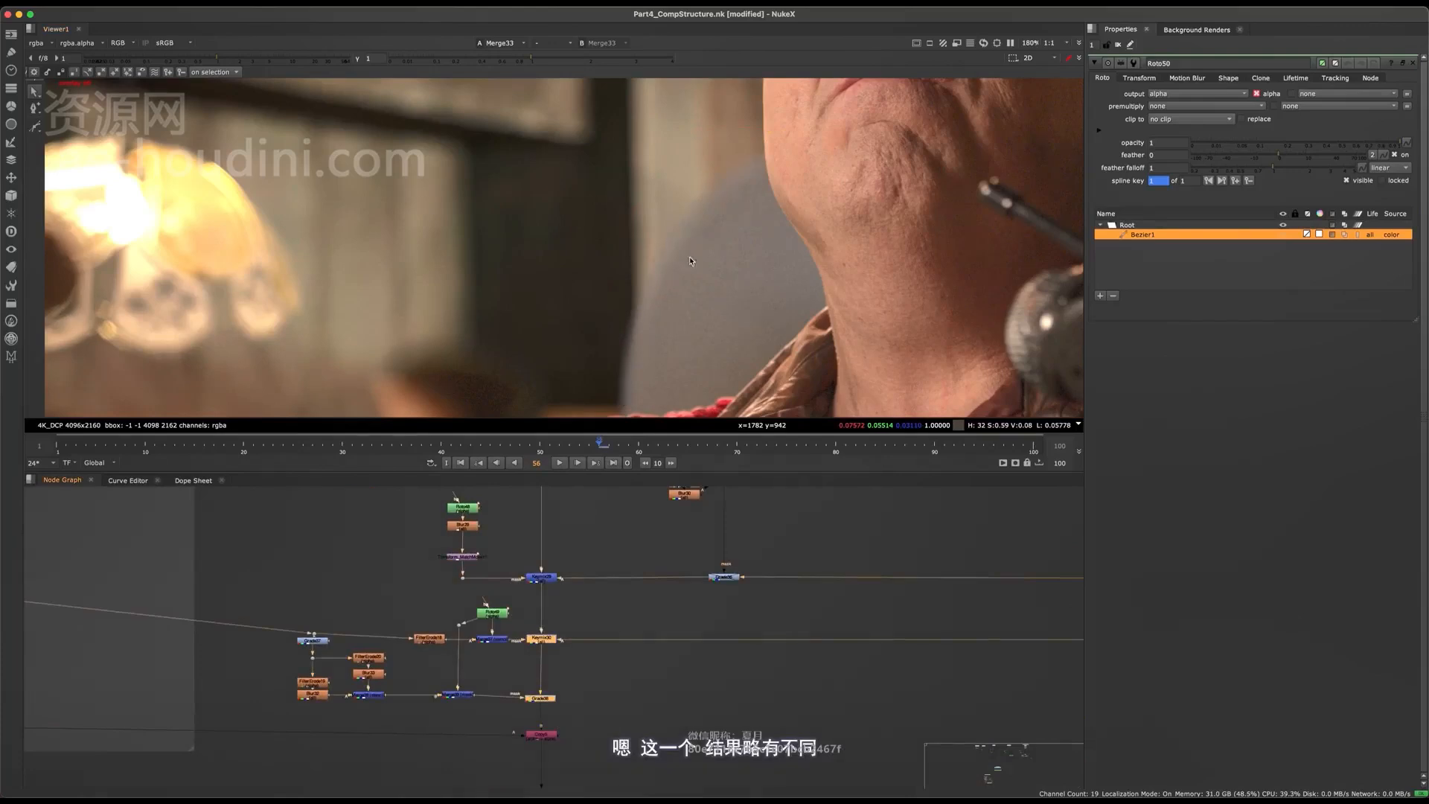
pyautogui.scroll(-3, 704, 256)
pyautogui.moveTo(593, 730); pyautogui.dragTo(600, 536, button='middle')
pyautogui.scroll(-5, 599, 539)
pyautogui.moveTo(591, 670); pyautogui.dragTo(576, 520, button='middle')
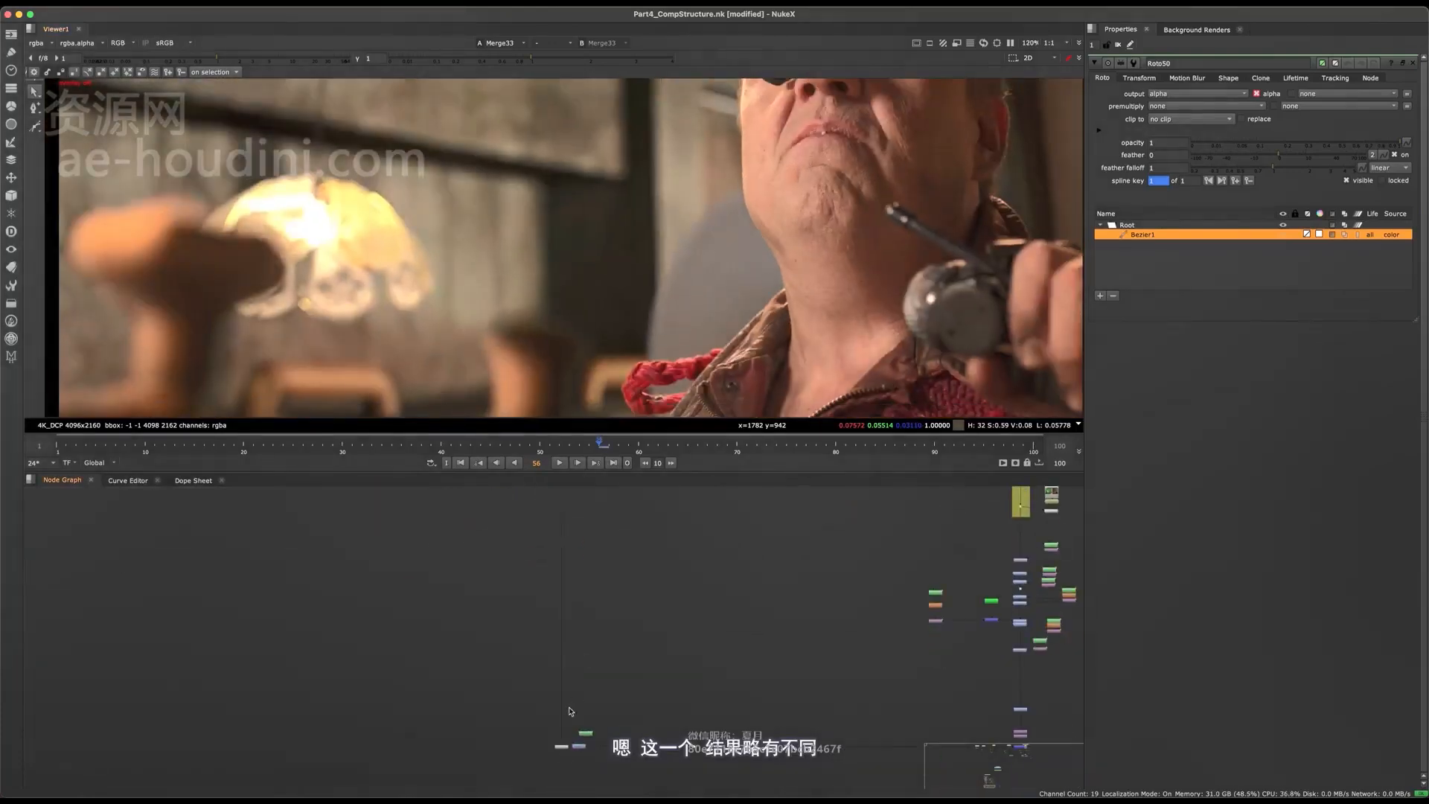
pyautogui.scroll(12, 596, 662)
pyautogui.moveTo(571, 744); pyautogui.dragTo(559, 568, button='middle')
pyautogui.click(642, 612)
pyautogui.press('d')
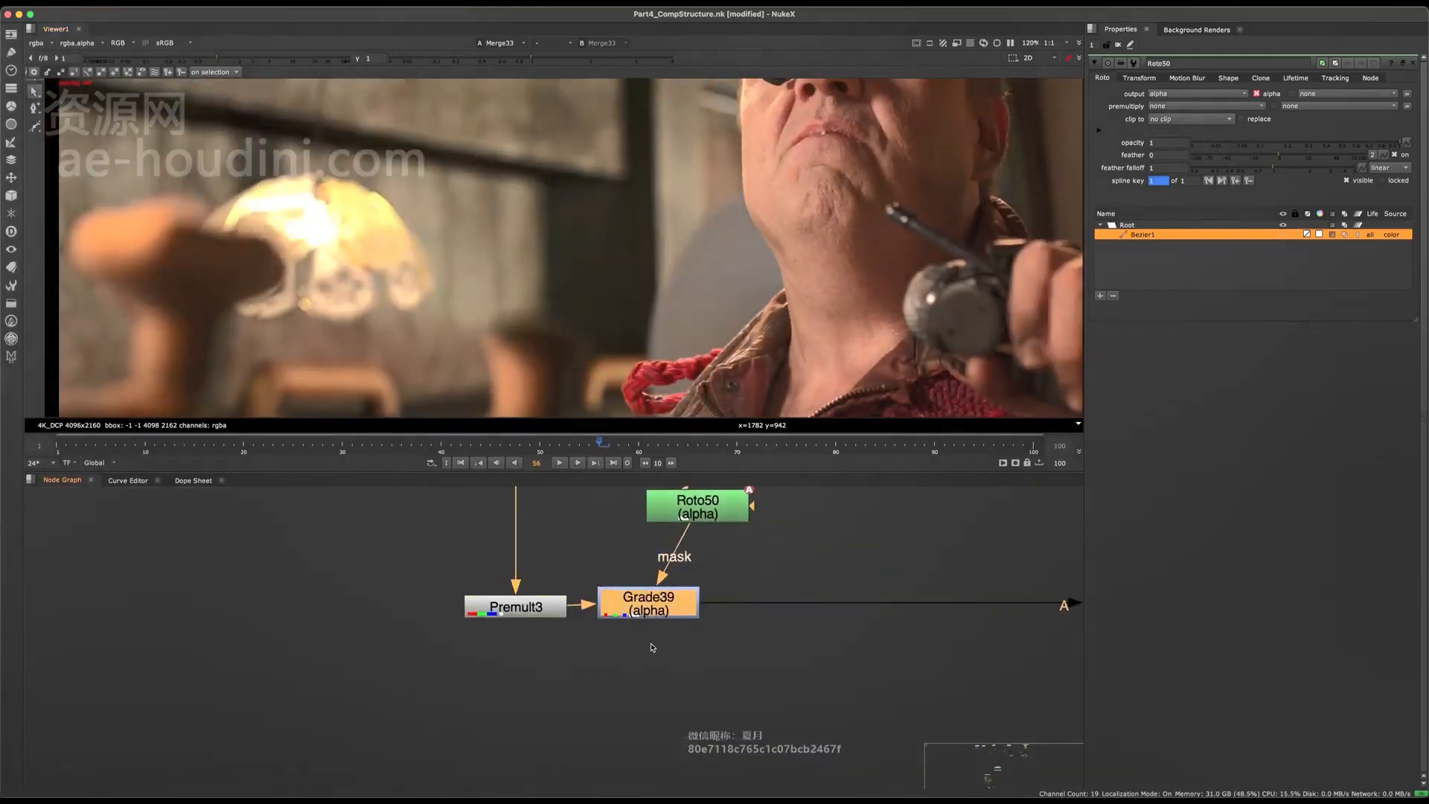
# Return to Keymix30 and Grade38 and examine their version of the jaw edge up close again.
pyautogui.scroll(-3, 757, 227)
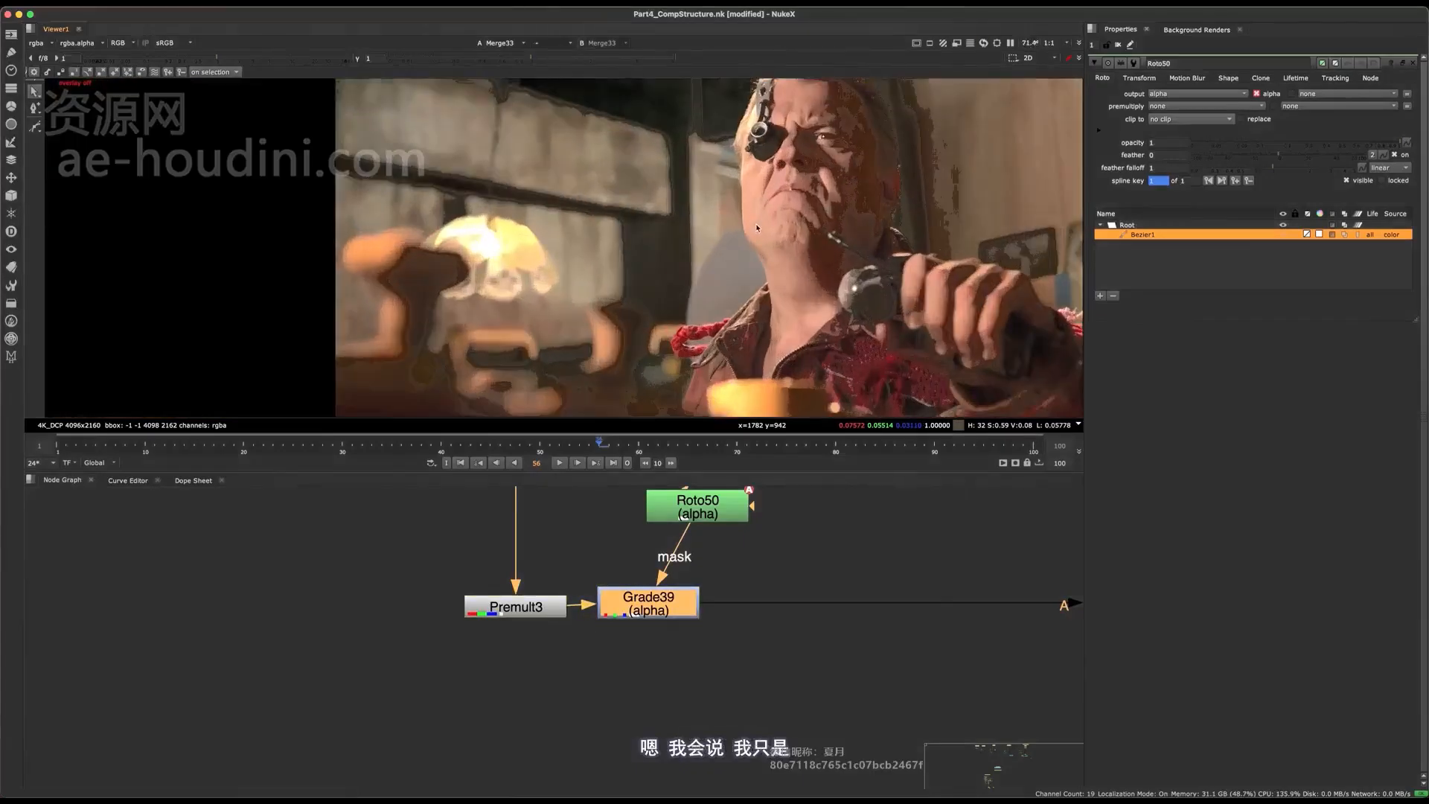
pyautogui.scroll(-6, 666, 574)
pyautogui.moveTo(646, 515); pyautogui.dragTo(555, 766, button='middle')
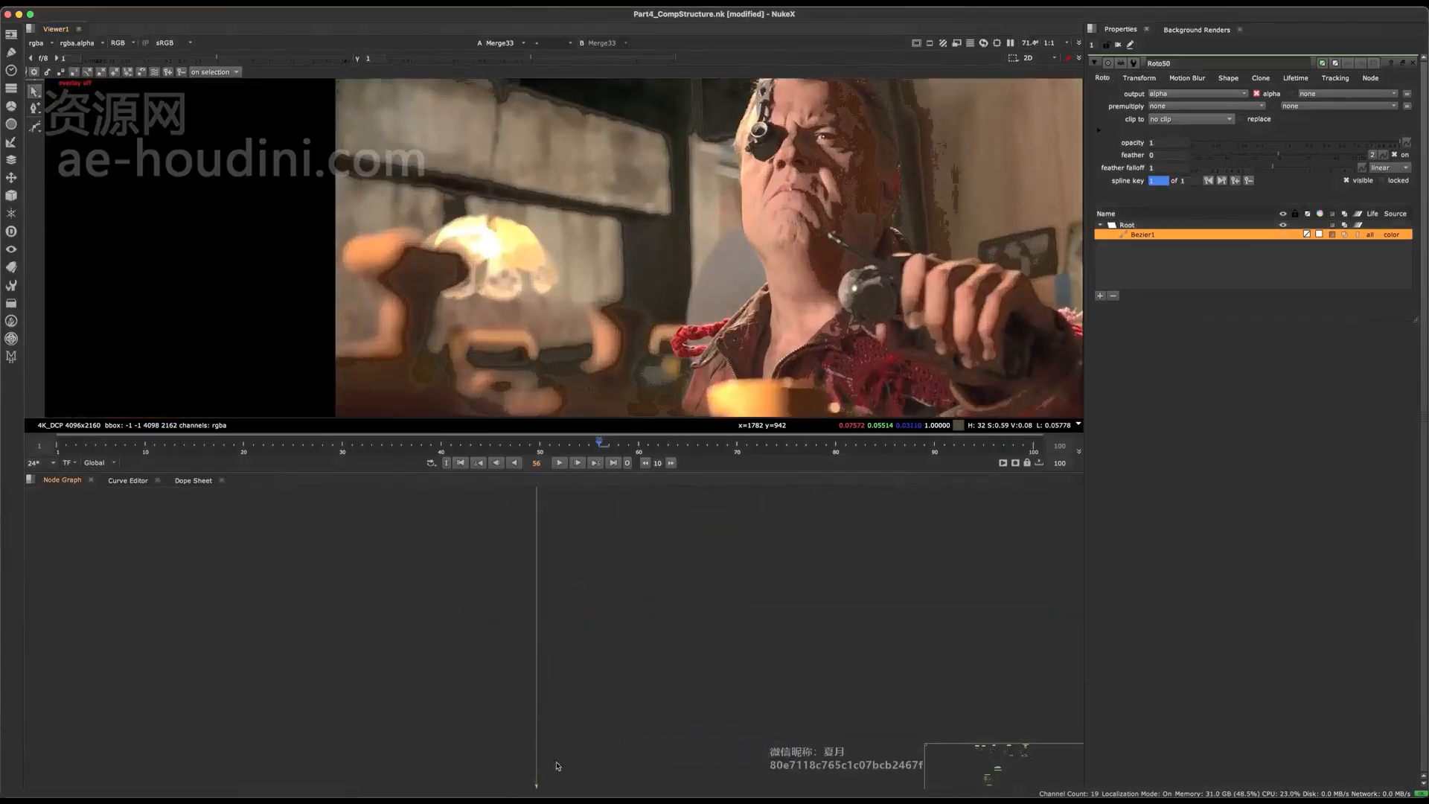
pyautogui.moveTo(584, 517); pyautogui.dragTo(563, 620, button='middle')
pyautogui.scroll(5, 689, 237)
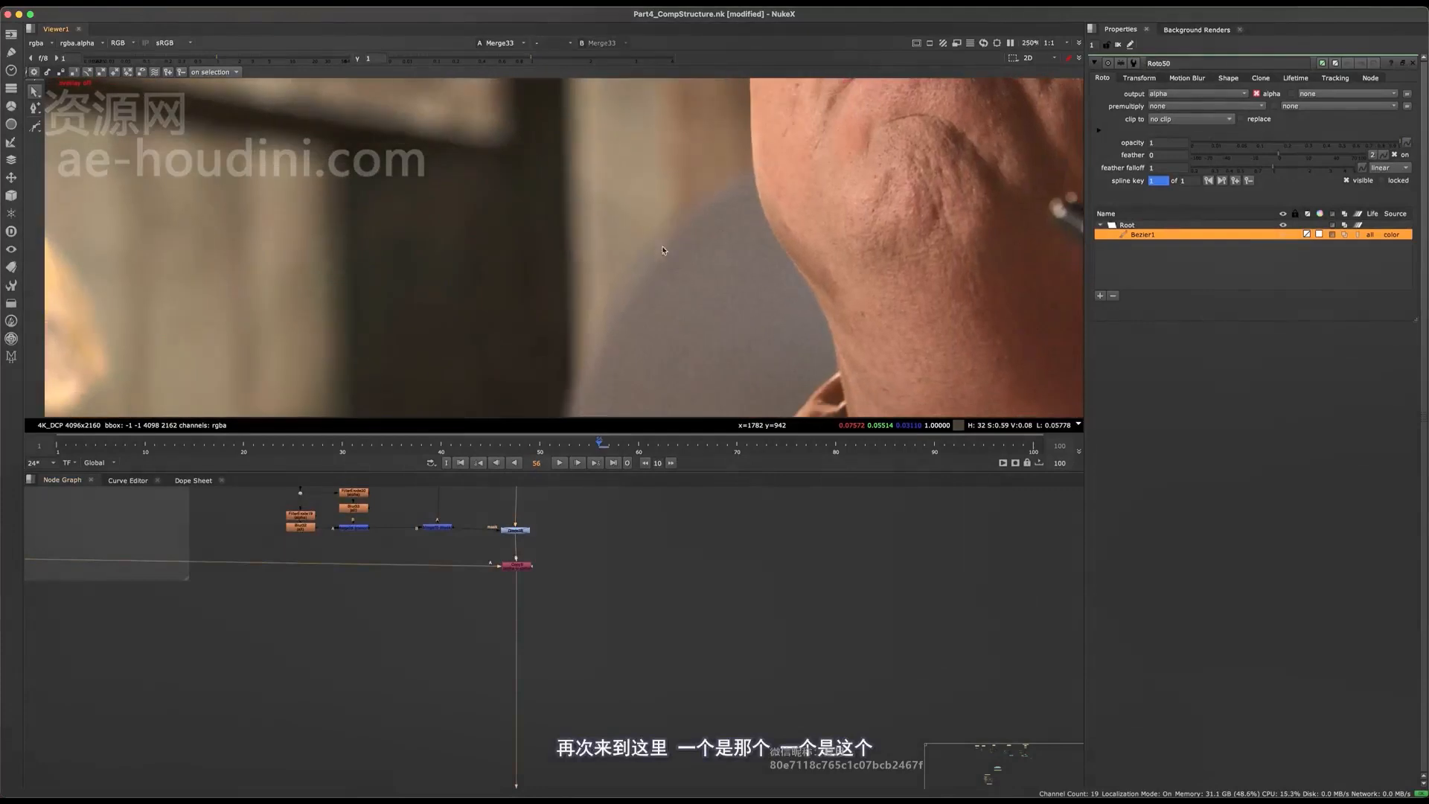
pyautogui.scroll(3, 536, 605)
pyautogui.moveTo(529, 588); pyautogui.dragTo(459, 696)
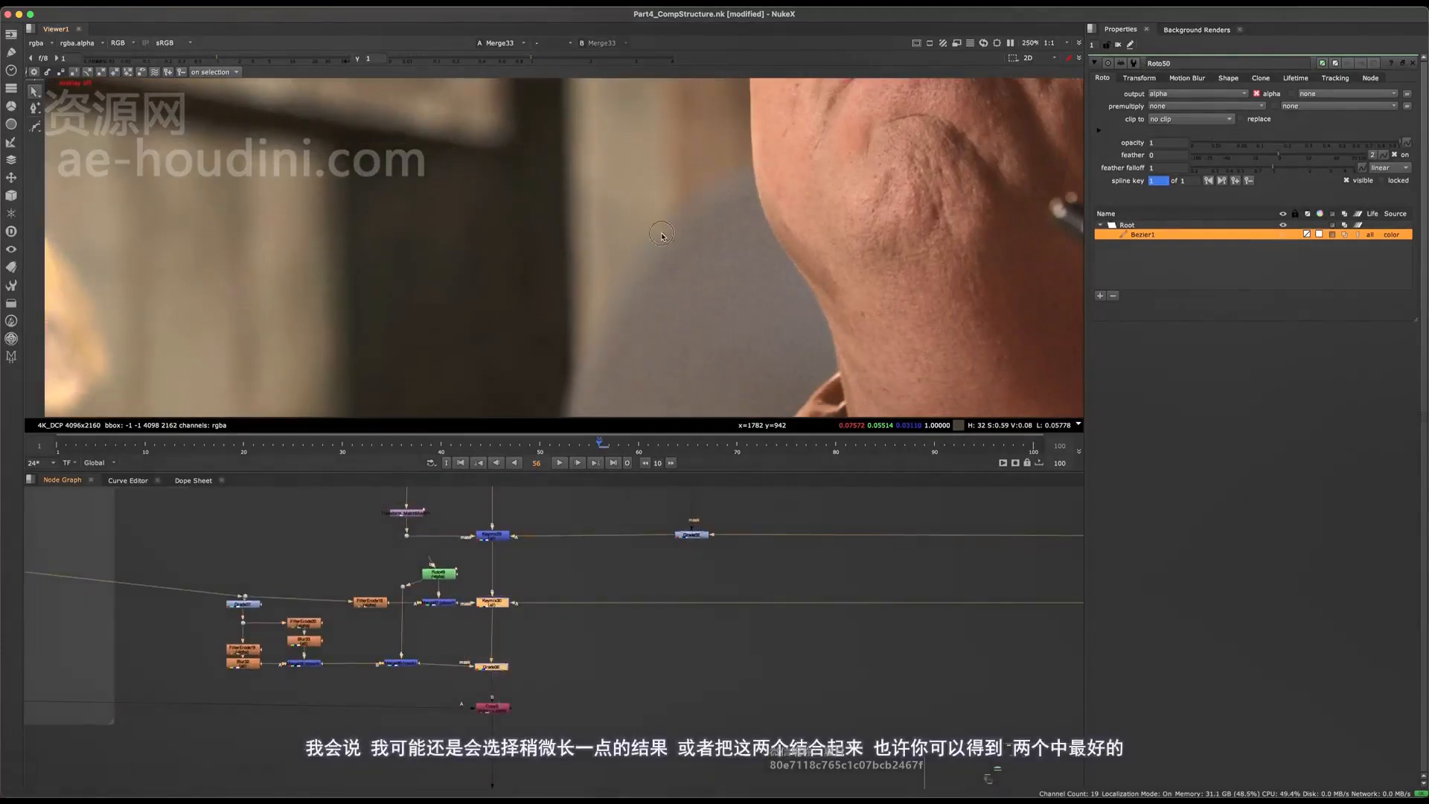
pyautogui.scroll(-4, 662, 235)
# Reopen Grade39 and raise its alpha gamma to 0.95 to weaken the effect.
pyautogui.scroll(-6, 552, 570)
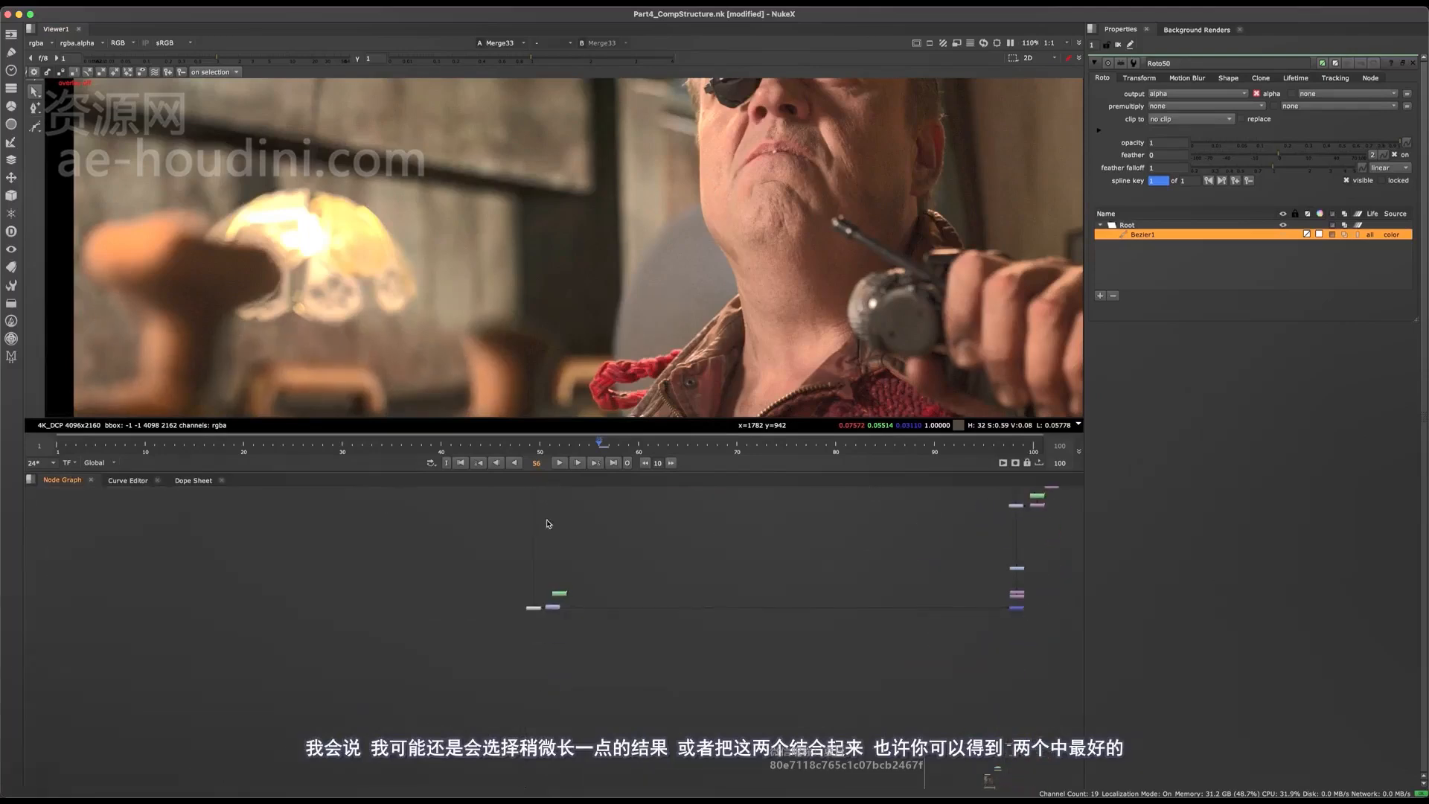
pyautogui.scroll(6, 561, 603)
pyautogui.doubleClick(545, 525)
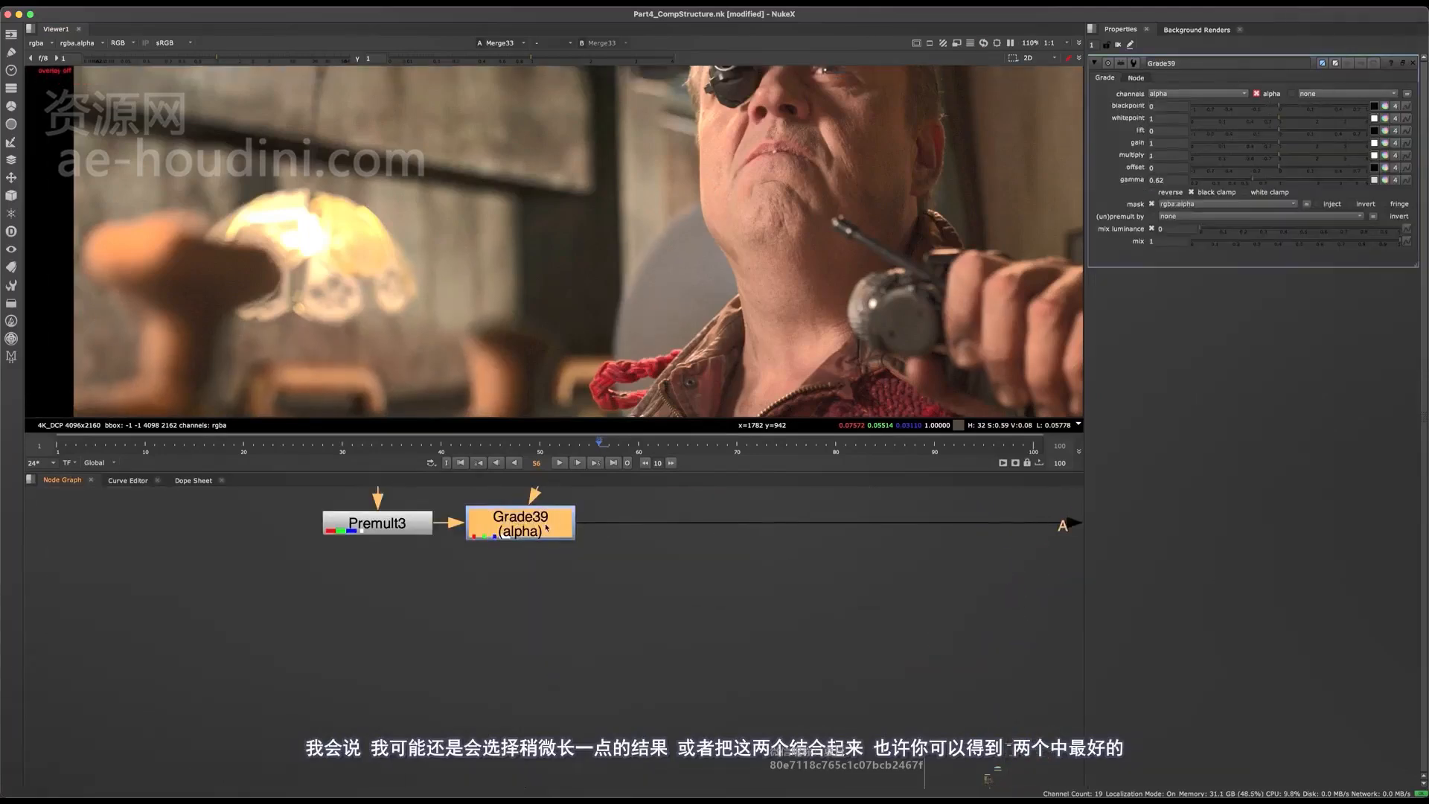
pyautogui.click(1276, 180)
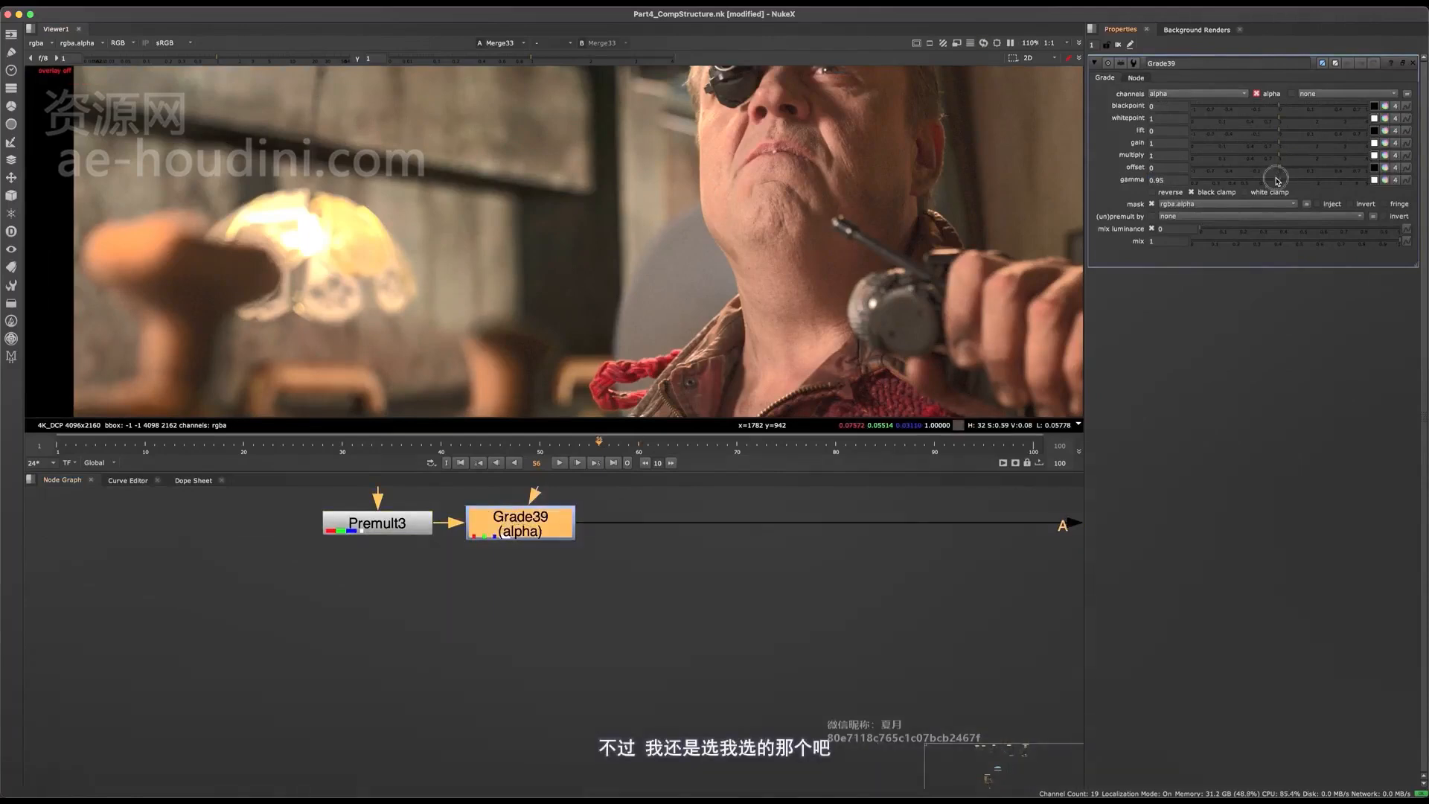
pyautogui.moveTo(1269, 180); pyautogui.dragTo(1276, 179)
# Disable Grade39 and delete it together with its Roto50 mask, leaving Premult3 directly in the pipe.
pyautogui.moveTo(612, 506); pyautogui.dragTo(607, 673, button='middle')
pyautogui.press('d')
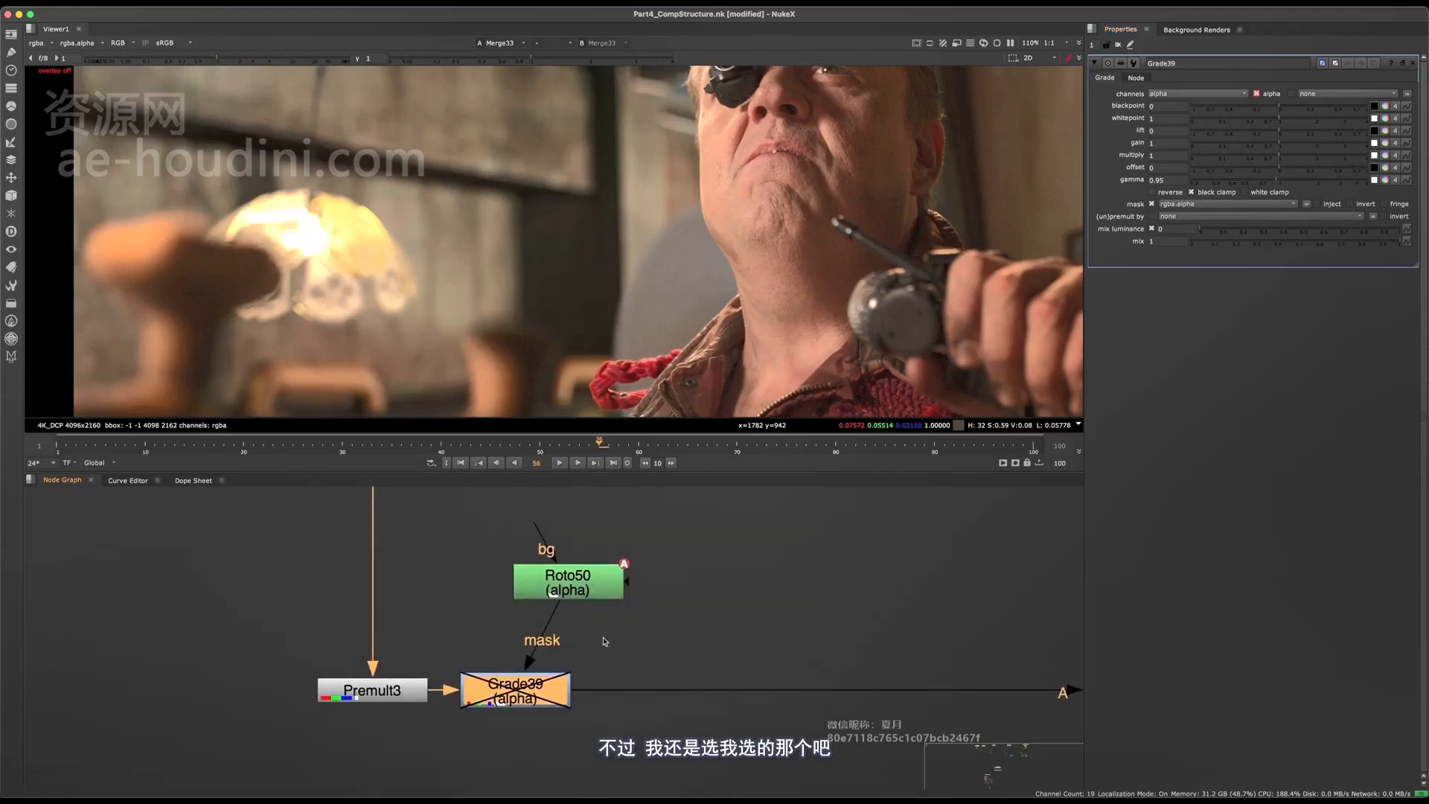
pyautogui.moveTo(719, 501); pyautogui.dragTo(472, 730)
pyautogui.press('Delete')
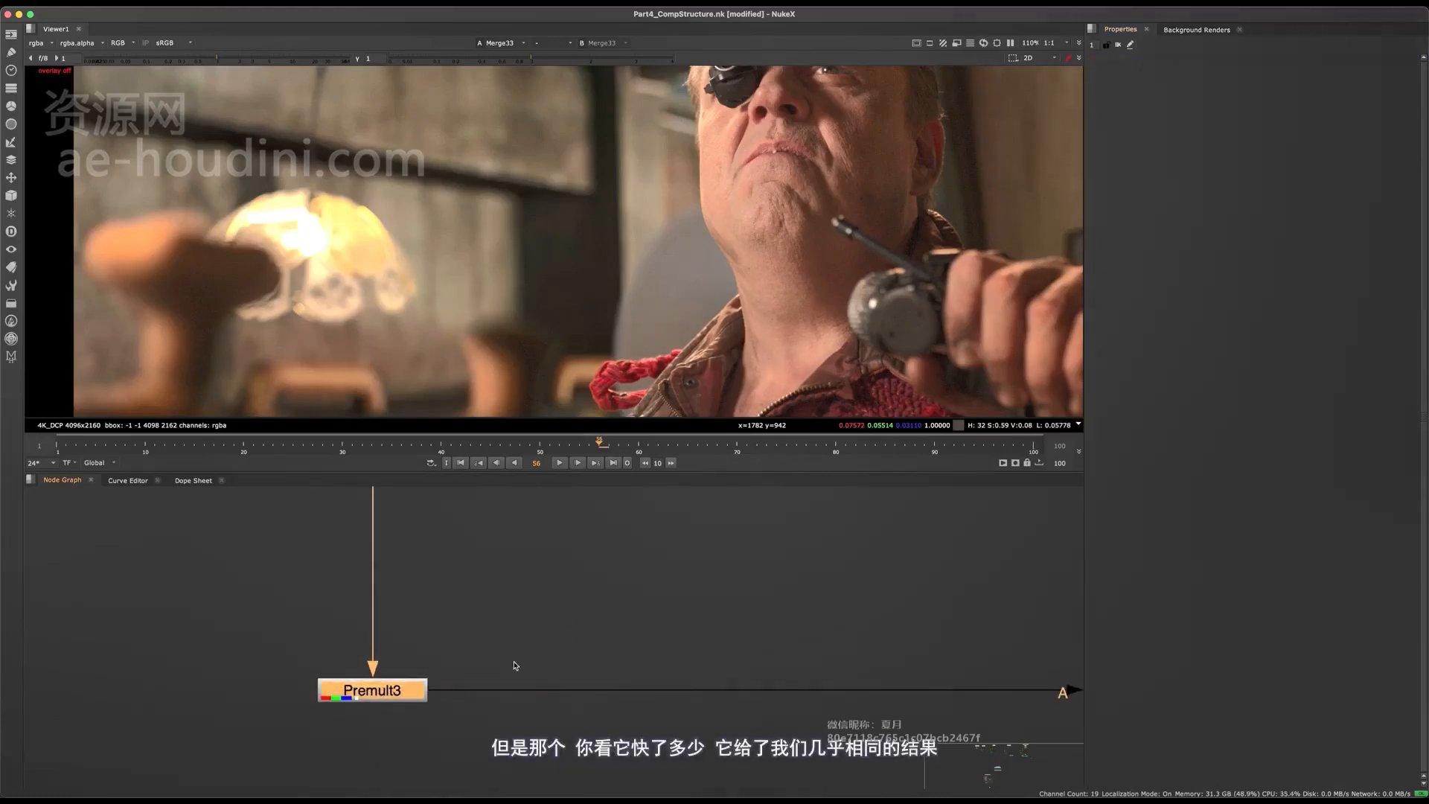
# Undo the last deletion, delete Grade39 and its Roto50 mask again, and save the script.
pyautogui.hotkey('ctrl', 'z')
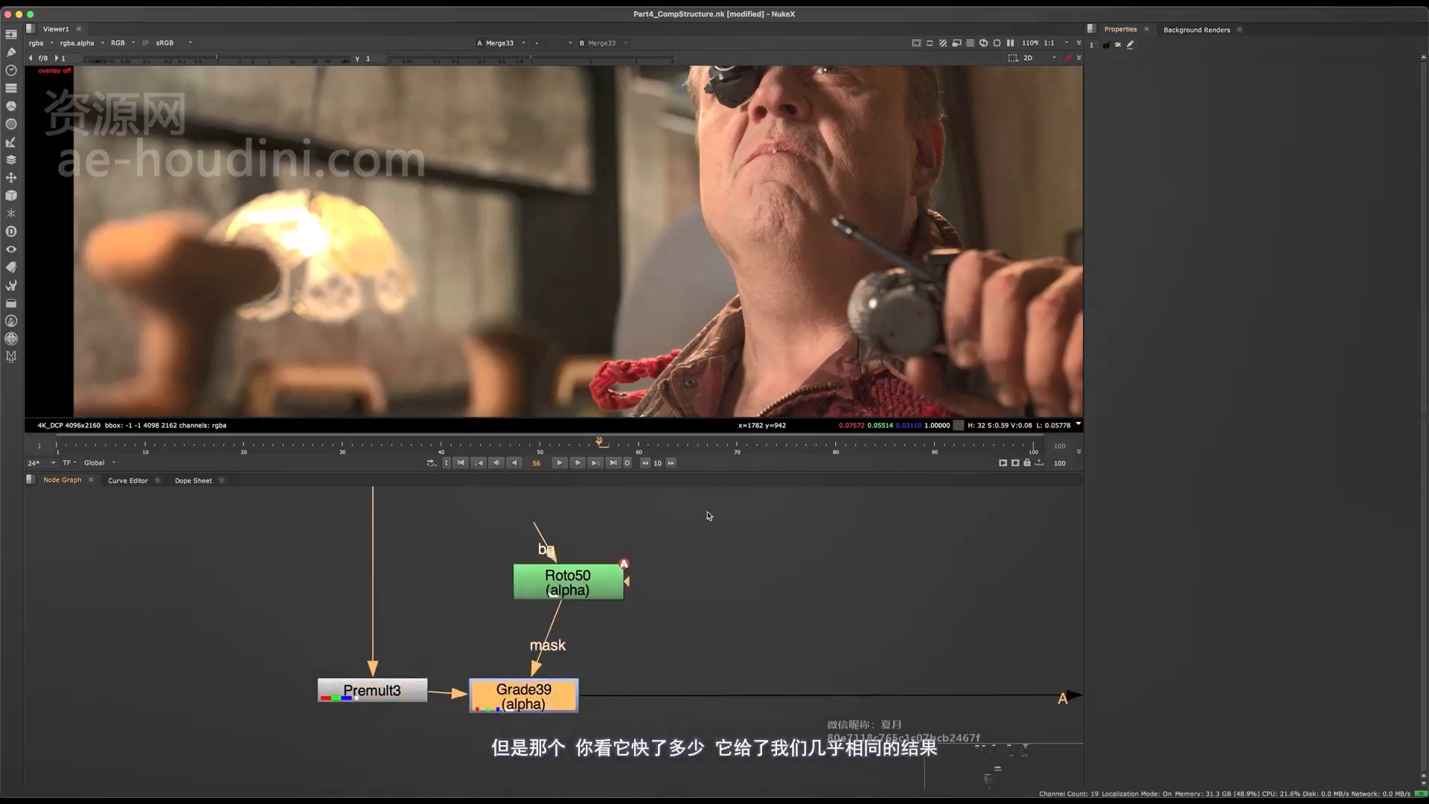
pyautogui.moveTo(709, 515); pyautogui.dragTo(503, 686)
pyautogui.press('Delete')
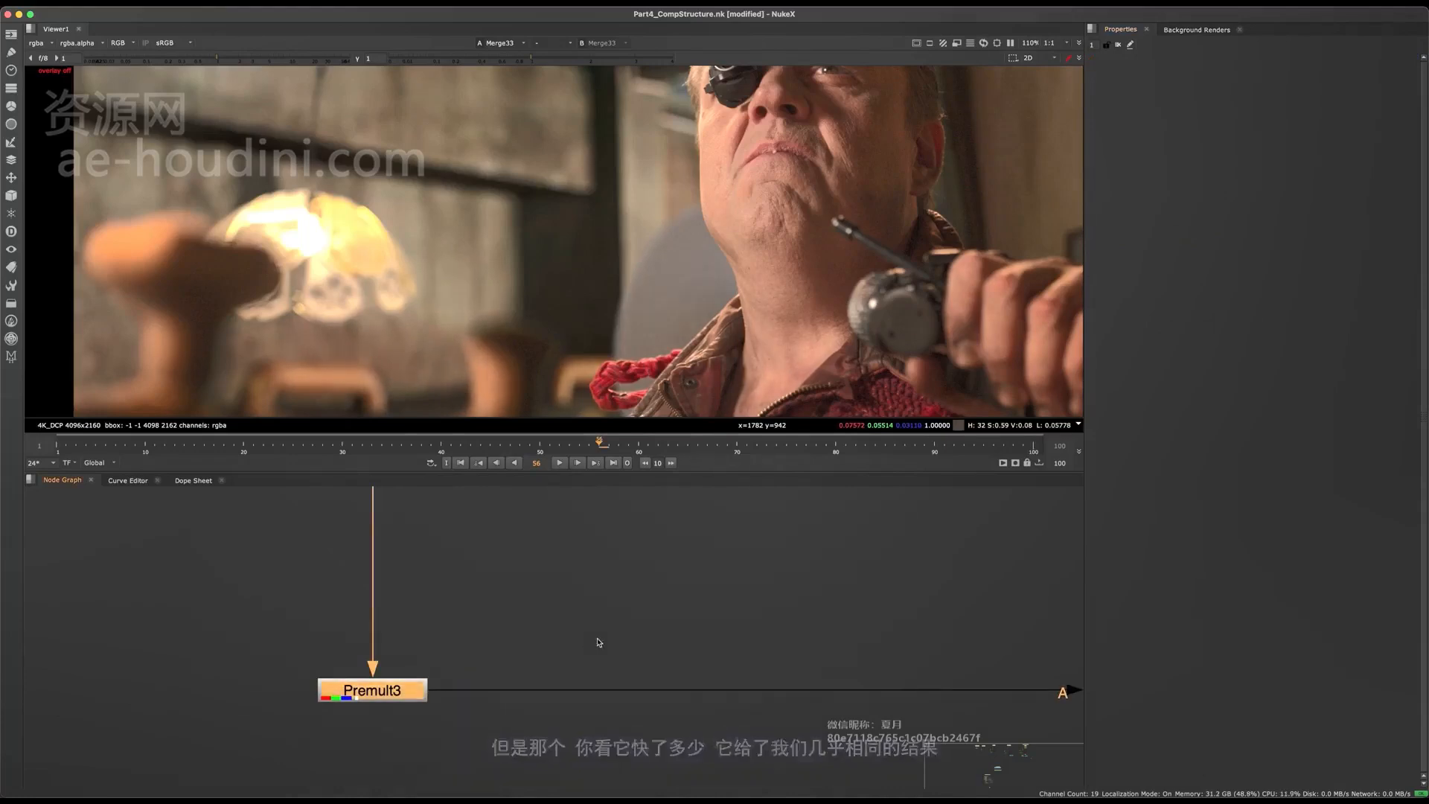
pyautogui.hotkey('ctrl', 's')
# Insert a Dot beneath Roto49 where its output branches to the stencil Merge37 and the neighbouring Dot.
pyautogui.press('f')
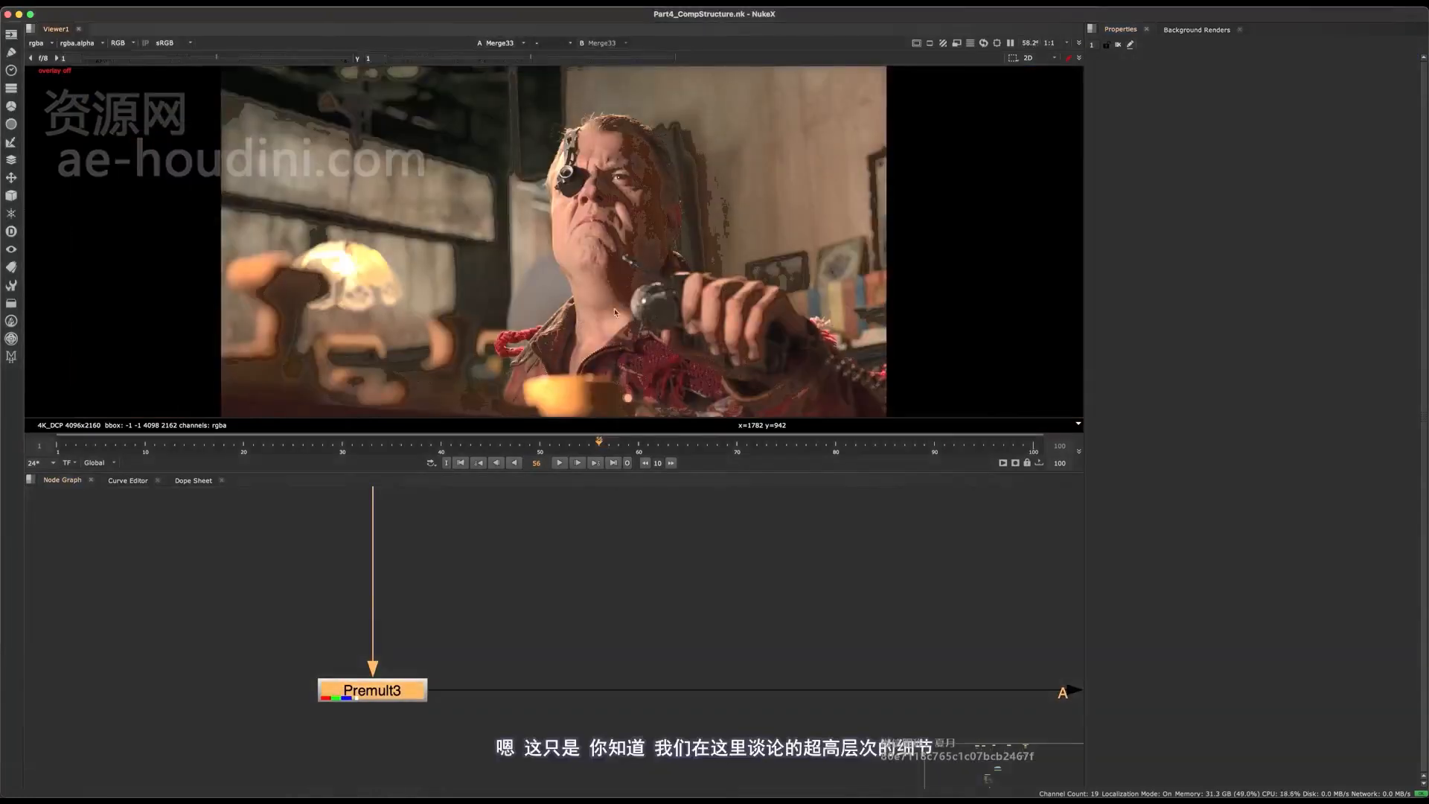
pyautogui.scroll(5, 510, 328)
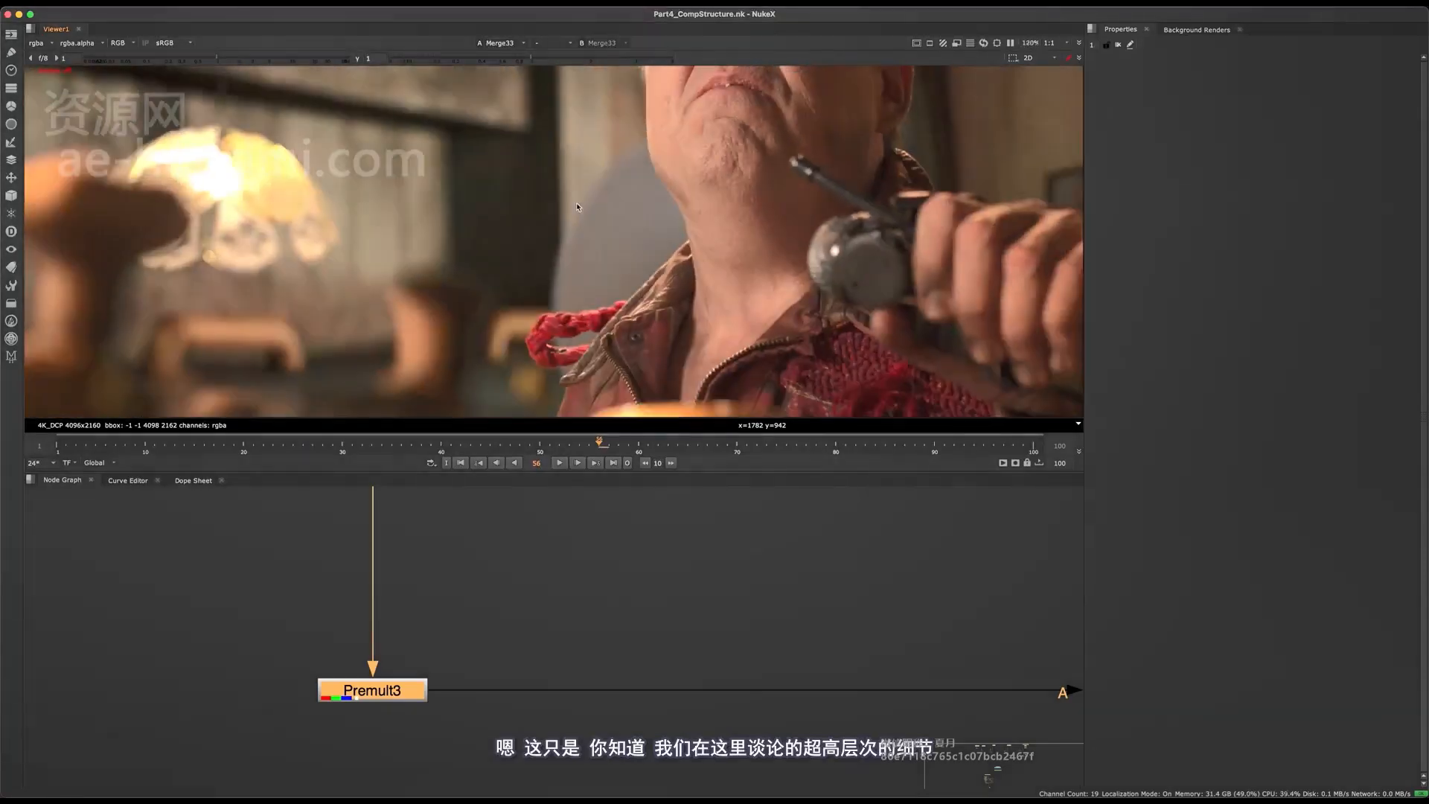
pyautogui.scroll(-5, 618, 196)
pyautogui.scroll(-5, 595, 610)
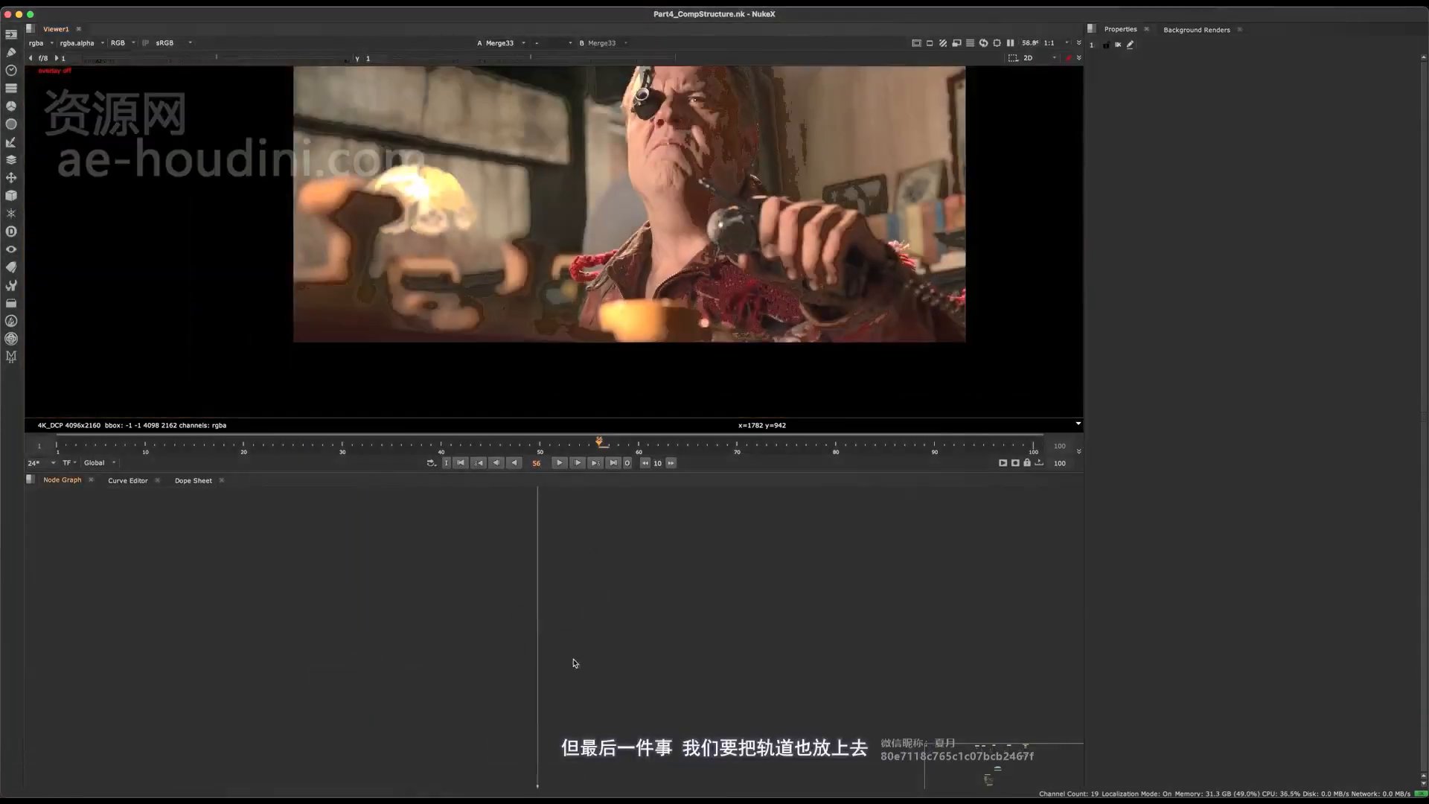
pyautogui.scroll(5, 575, 662)
pyautogui.doubleClick(518, 659)
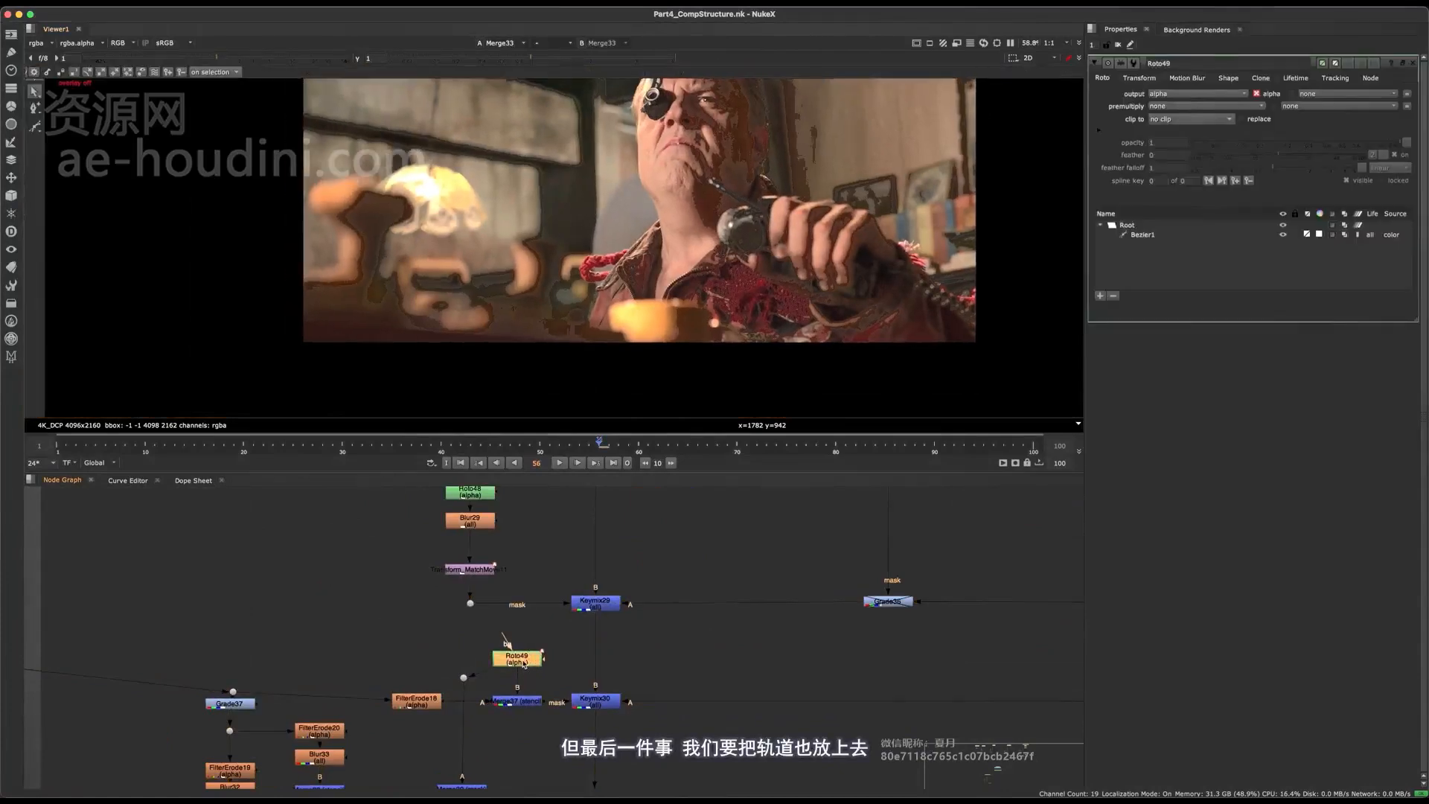
pyautogui.scroll(3, 523, 663)
pyautogui.press('.')
pyautogui.moveTo(530, 710); pyautogui.dragTo(530, 679)
# Duplicate the Transform_MatchMove node from below Blur29, insert the copy directly beneath Roto49, and save the script.
pyautogui.moveTo(530, 537); pyautogui.dragTo(385, 615)
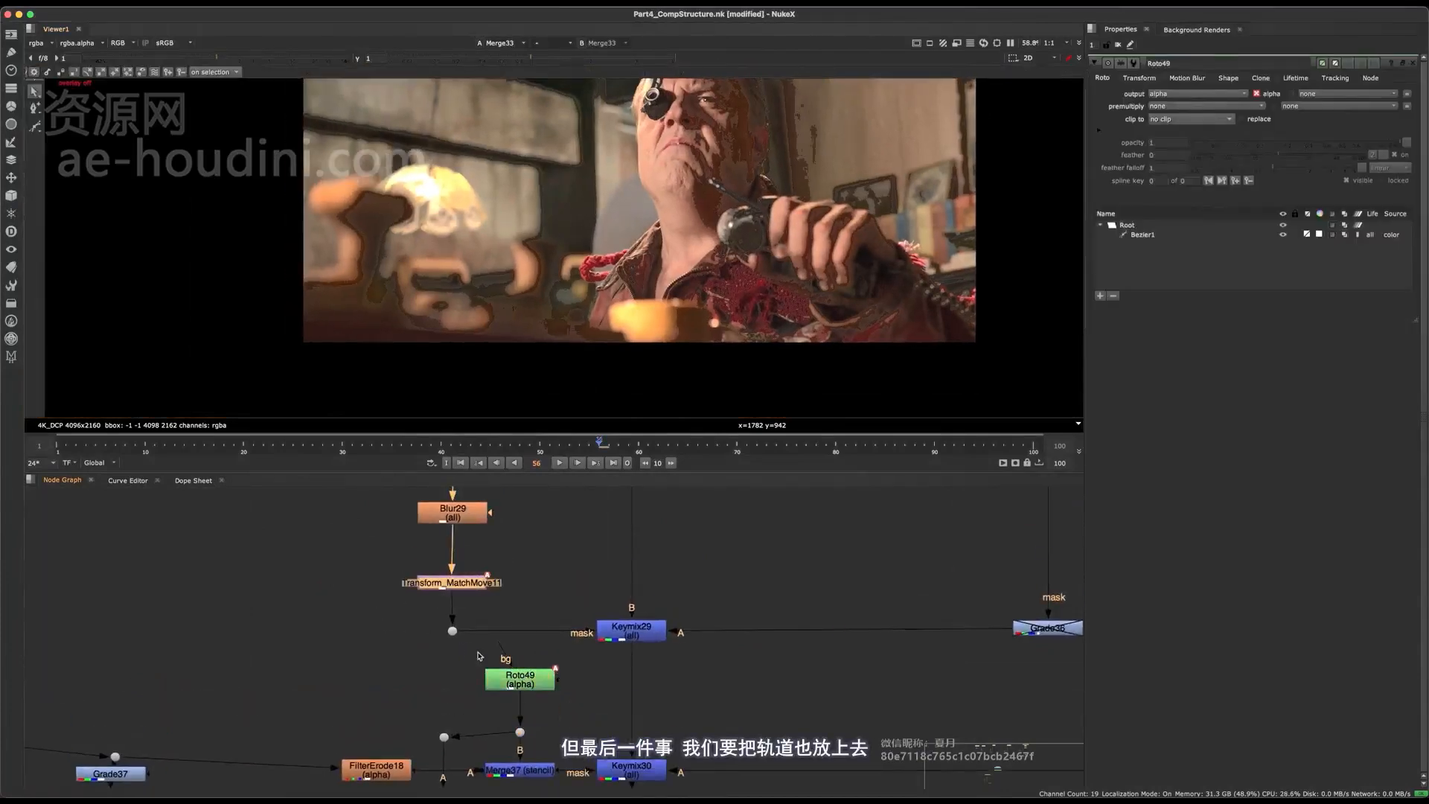
pyautogui.moveTo(524, 685); pyautogui.dragTo(525, 668)
pyautogui.press('super+v')
pyautogui.press('super+s')
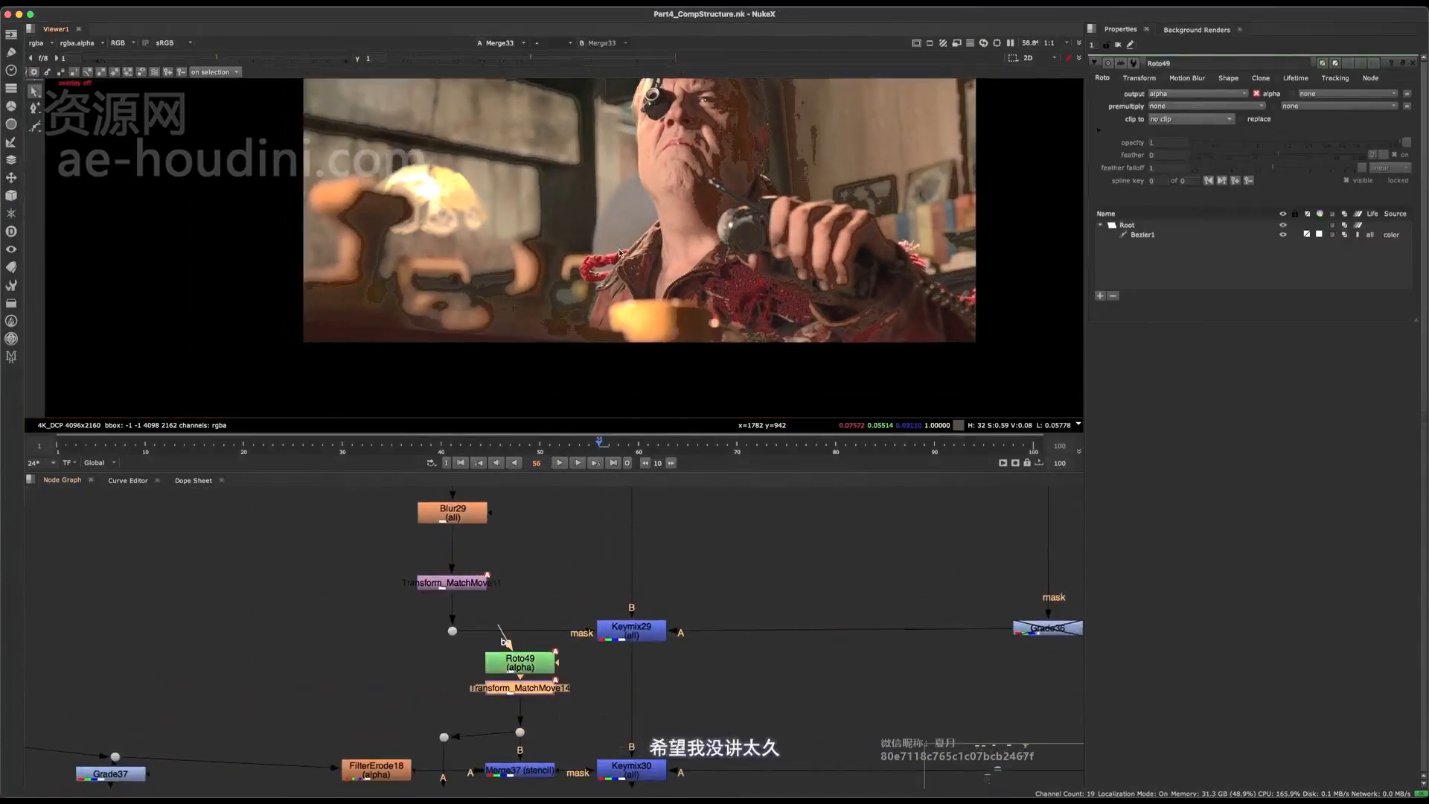
# Examine the enlarged comp up close around the blurred background furniture, the jacket and the bottom edge of the frame.
pyautogui.press('f')
pyautogui.press('space')
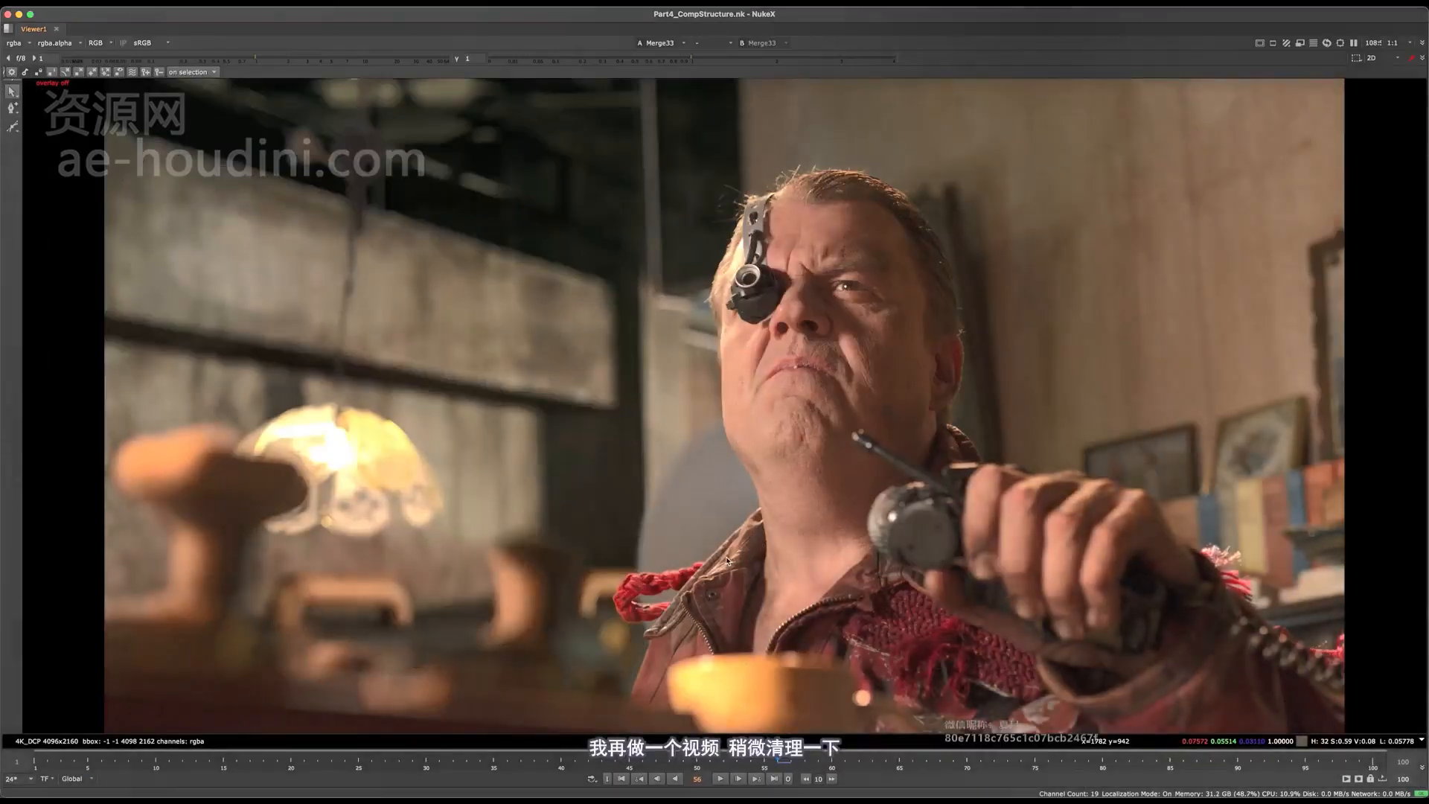
pyautogui.moveTo(580, 599); pyautogui.dragTo(623, 408, button='middle')
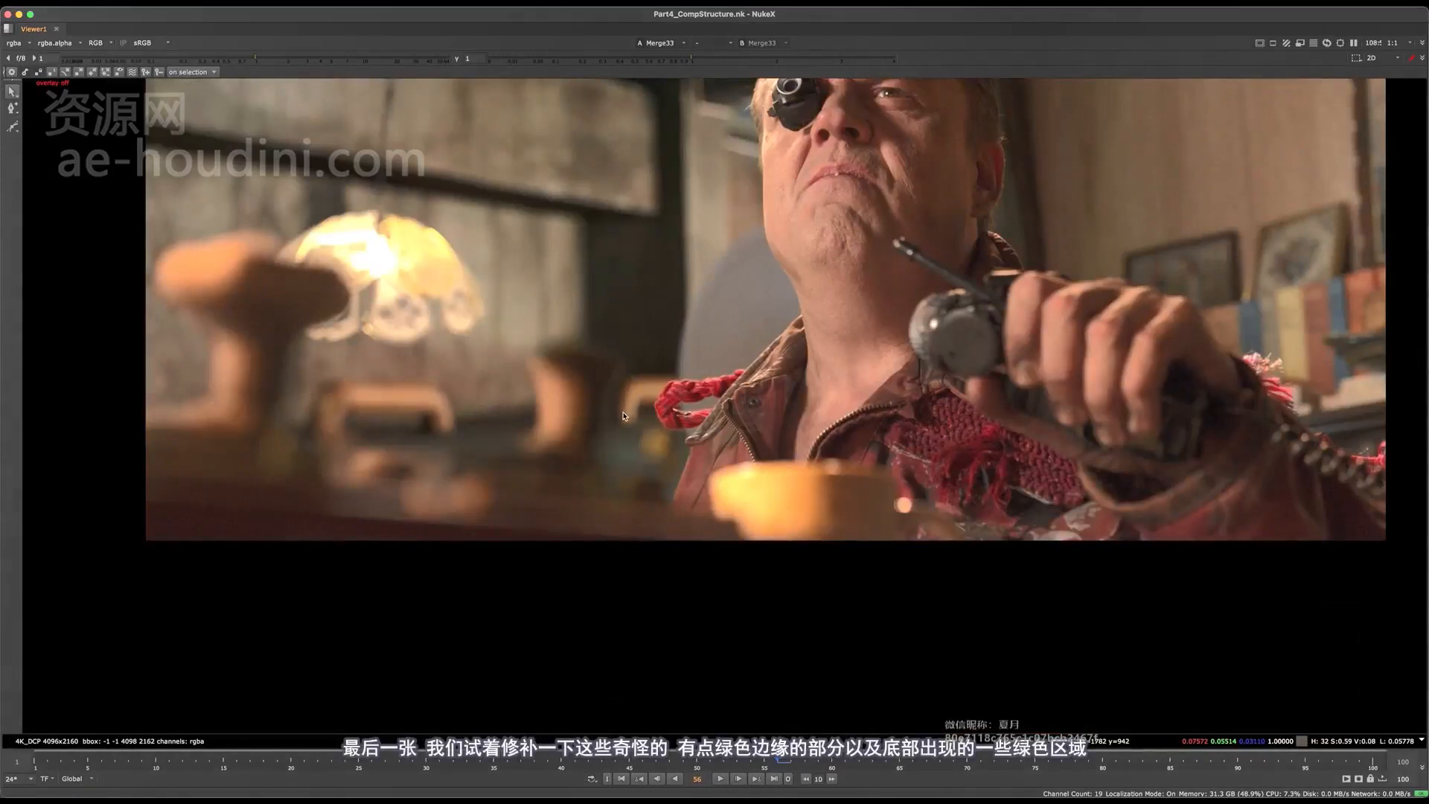
pyautogui.scroll(8, 621, 417)
pyautogui.scroll(-8, 588, 312)
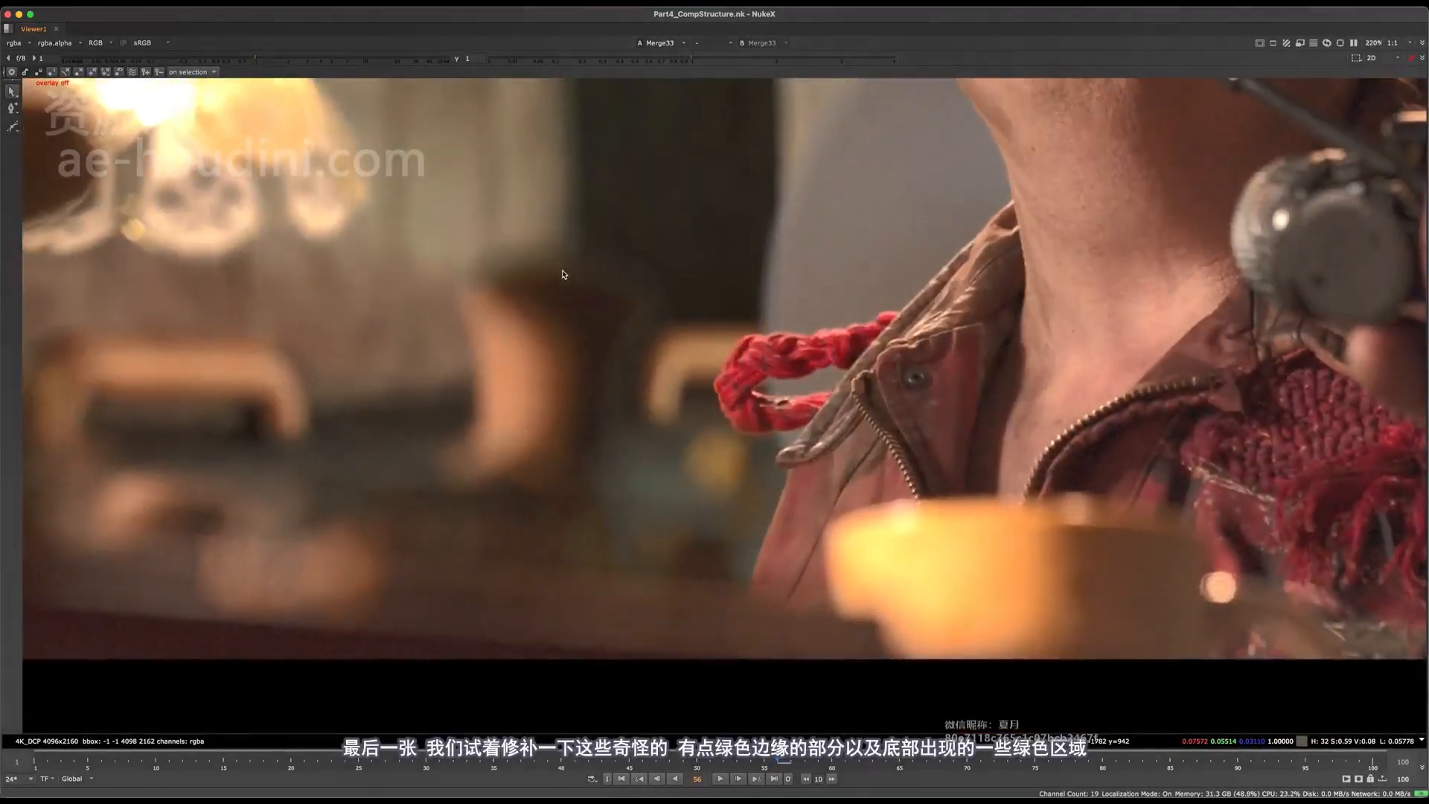
pyautogui.scroll(8, 508, 274)
pyautogui.moveTo(694, 441); pyautogui.dragTo(704, 319, button='middle')
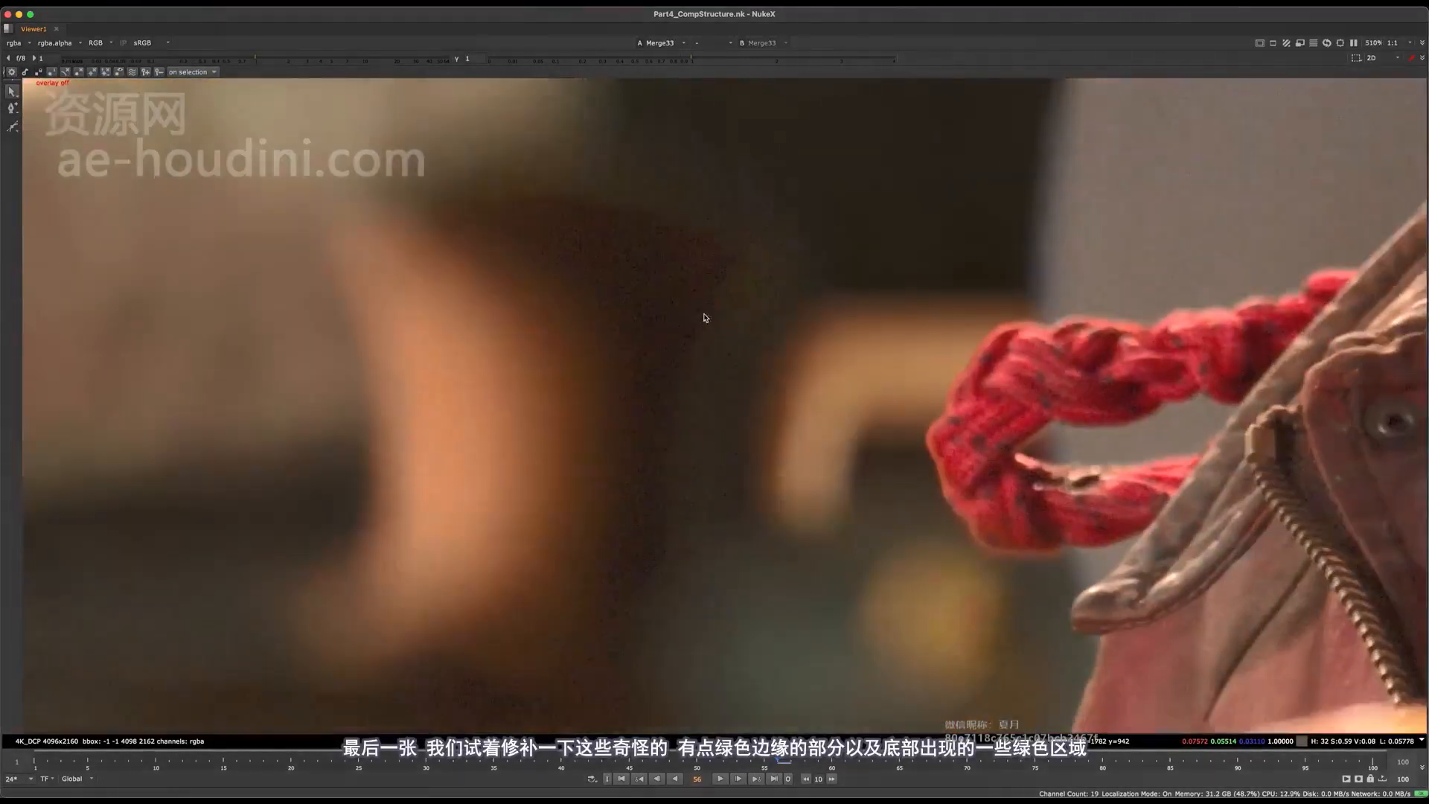
pyautogui.scroll(-8, 705, 302)
pyautogui.scroll(4, 720, 274)
pyautogui.moveTo(708, 388); pyautogui.dragTo(789, 336, button='middle')
pyautogui.scroll(2, 789, 339)
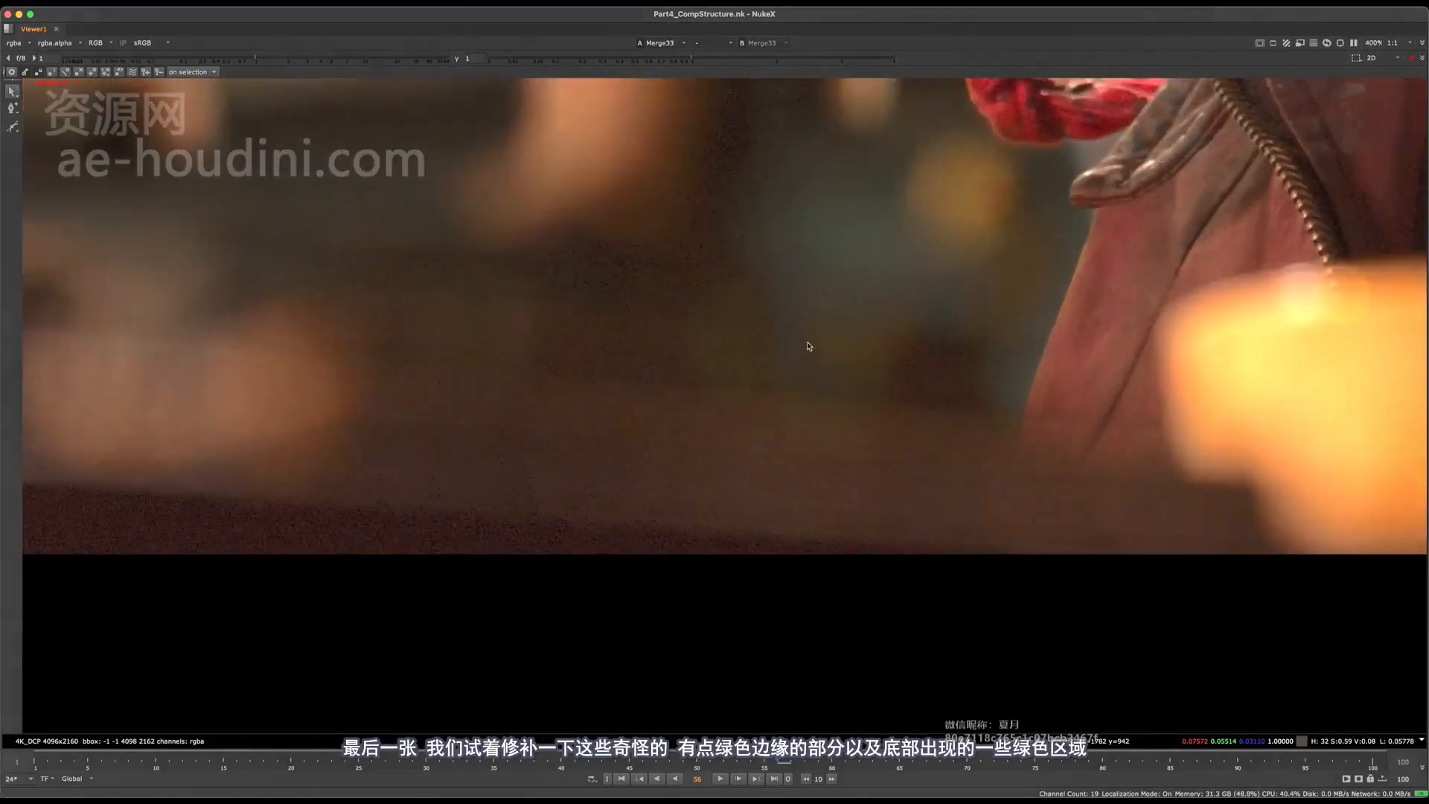
pyautogui.moveTo(897, 349); pyautogui.dragTo(842, 330, button='middle')
pyautogui.moveTo(597, 408); pyautogui.dragTo(757, 473, button='middle')
pyautogui.scroll(-4, 757, 474)
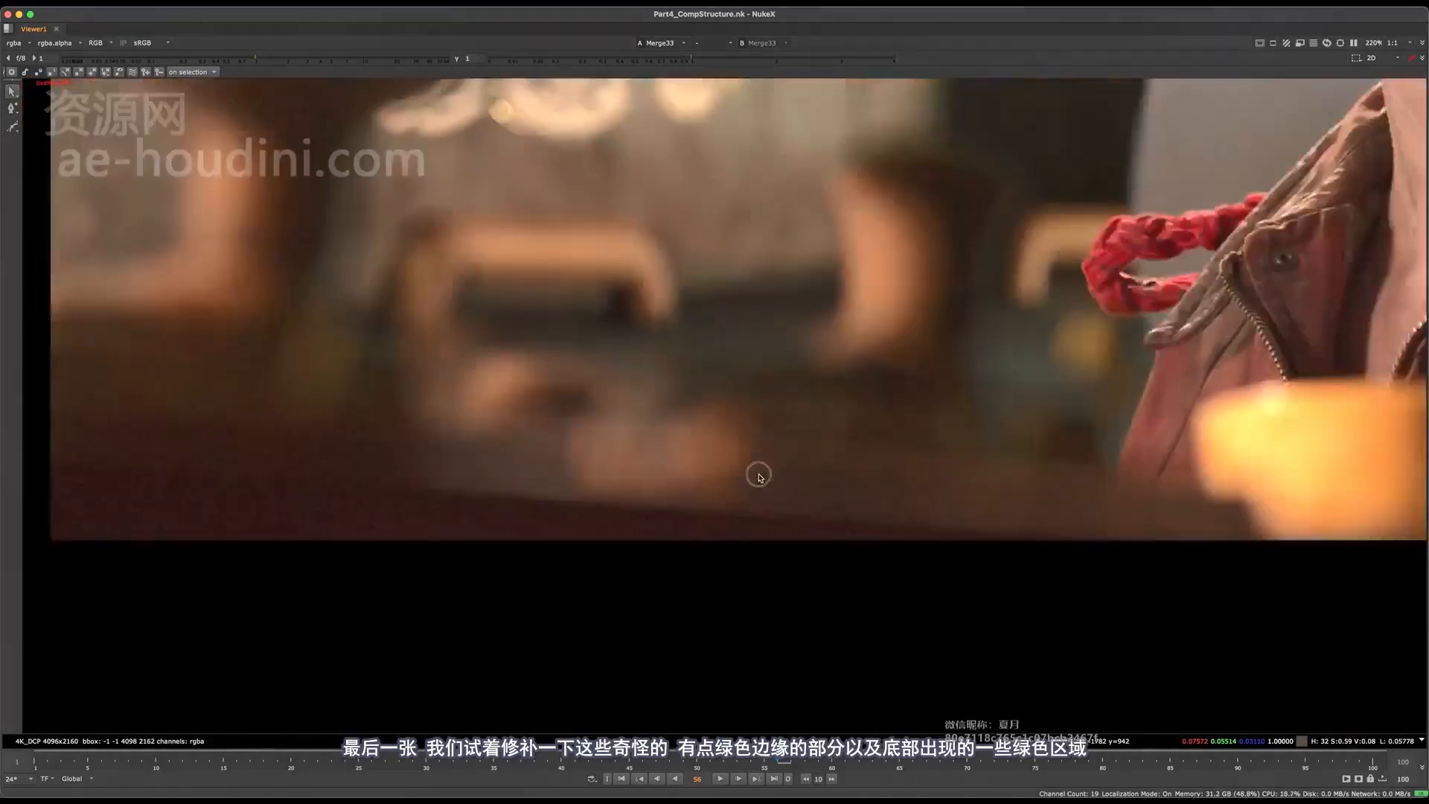
# Inspect the man's face, neck and red braided shoulder cord for leftover edge problems, ending on the full frame.
pyautogui.moveTo(925, 433); pyautogui.dragTo(573, 494, button='middle')
pyautogui.moveTo(685, 571); pyautogui.dragTo(626, 744, button='middle')
pyautogui.moveTo(719, 336); pyautogui.dragTo(719, 447, button='middle')
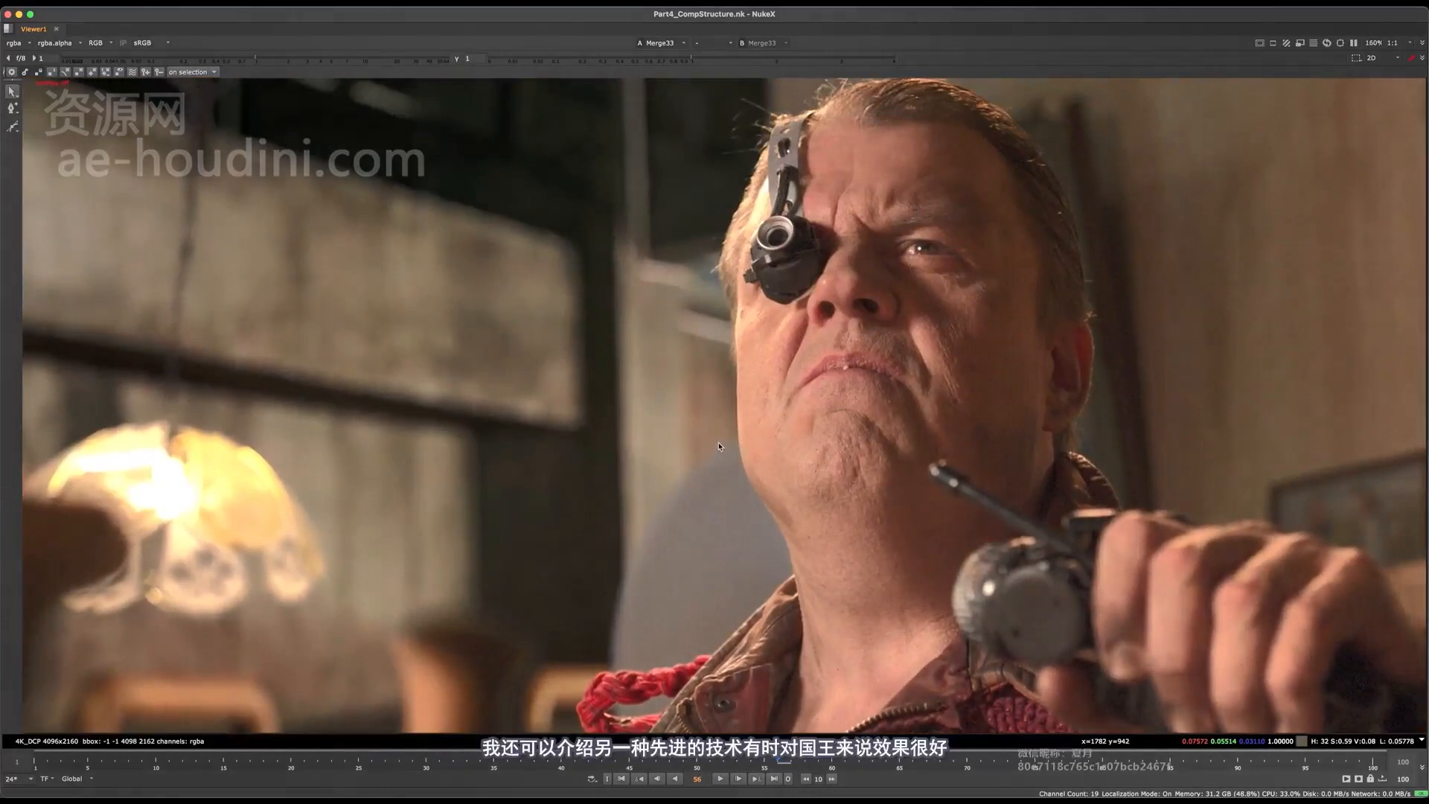
pyautogui.moveTo(636, 610); pyautogui.dragTo(698, 509, button='middle')
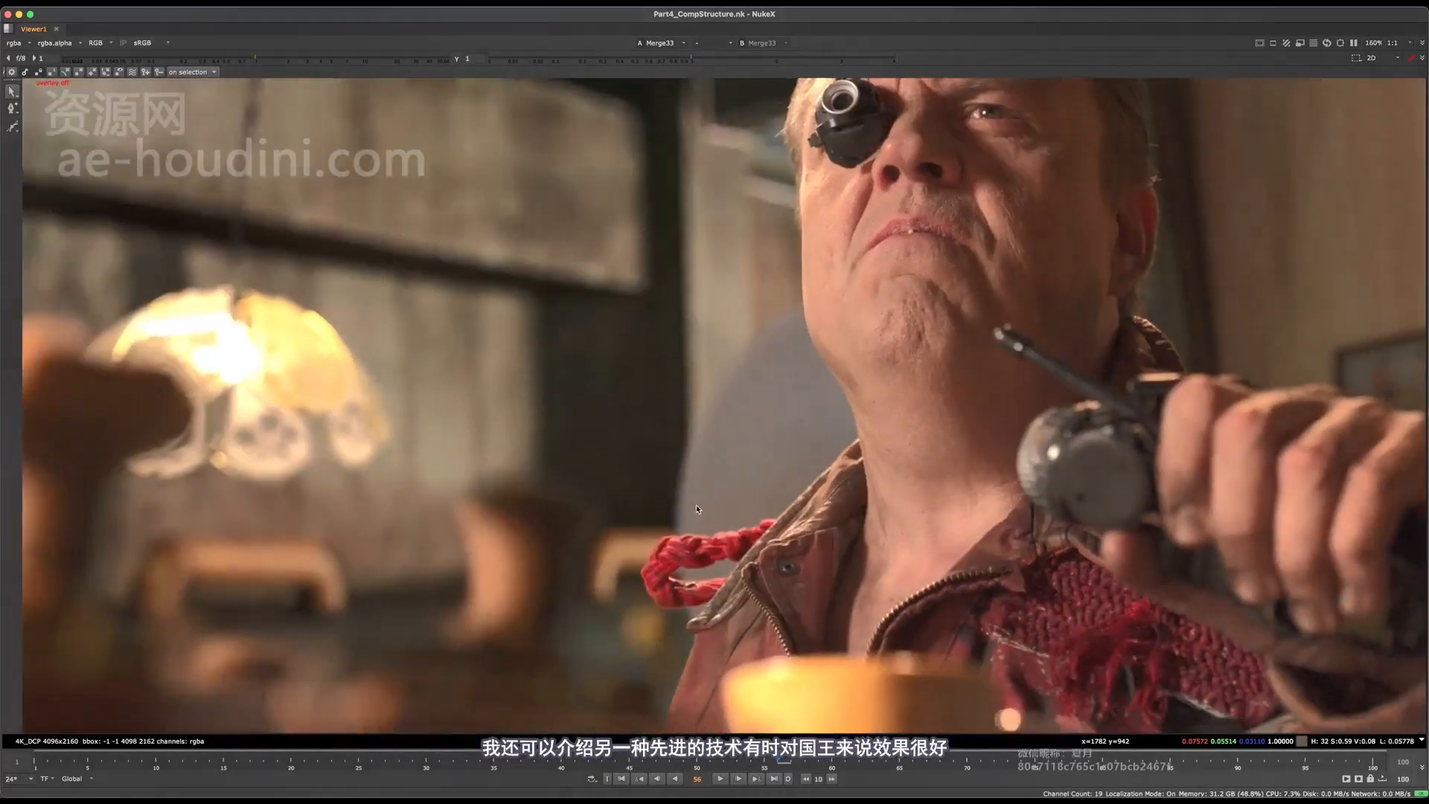
pyautogui.moveTo(591, 570); pyautogui.dragTo(885, 618, button='middle')
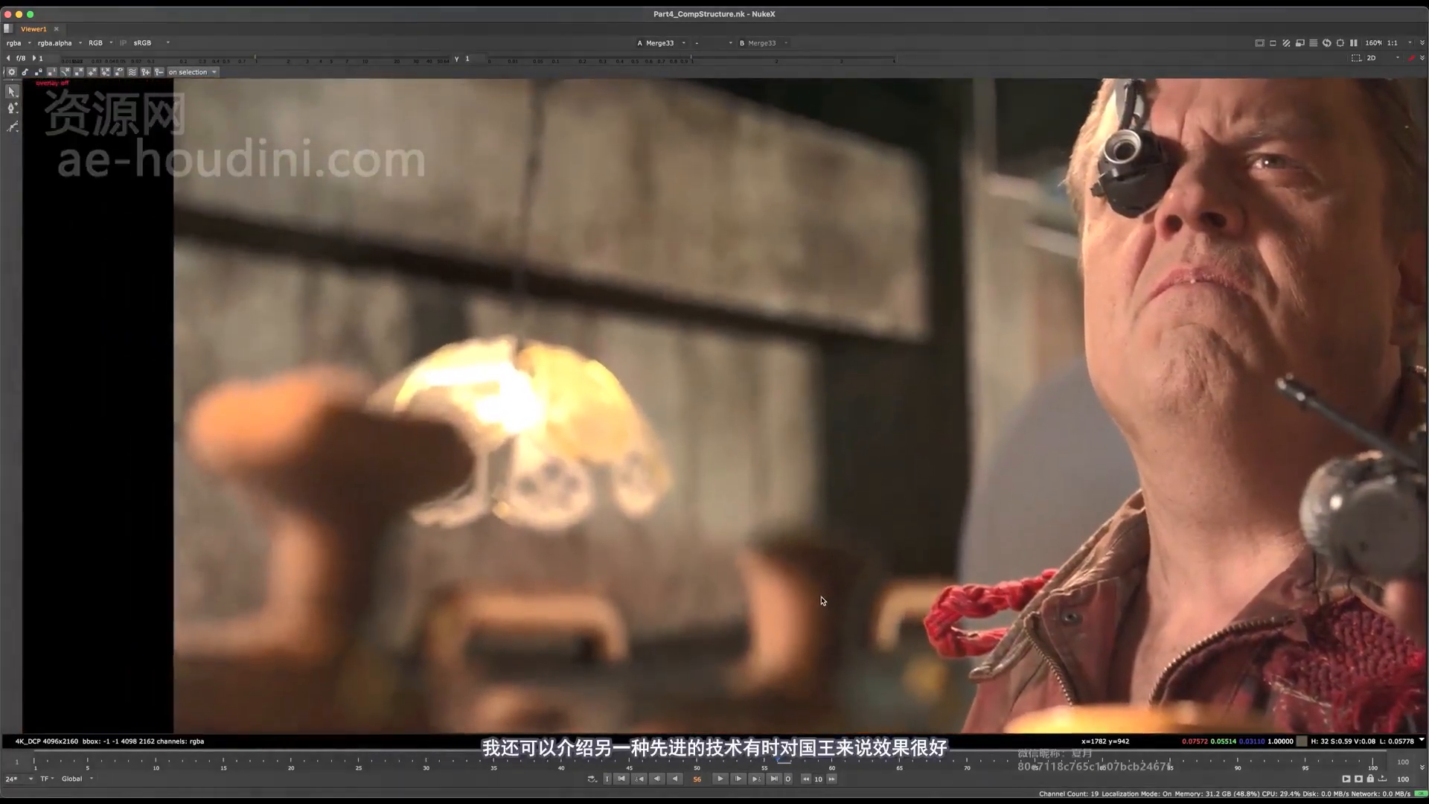
pyautogui.moveTo(818, 470); pyautogui.dragTo(774, 257, button='middle')
pyautogui.moveTo(806, 351); pyautogui.dragTo(640, 379, button='middle')
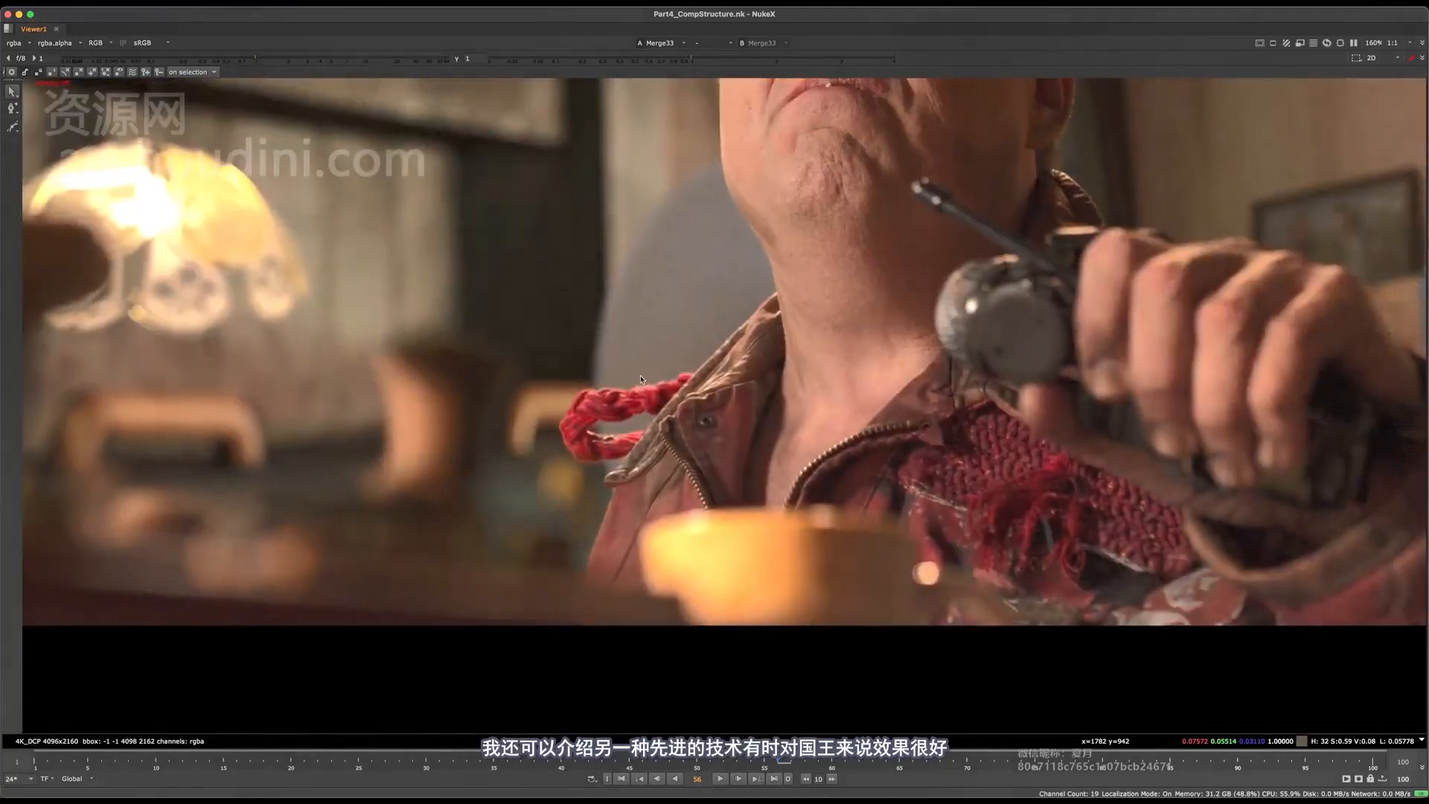
pyautogui.scroll(6, 649, 523)
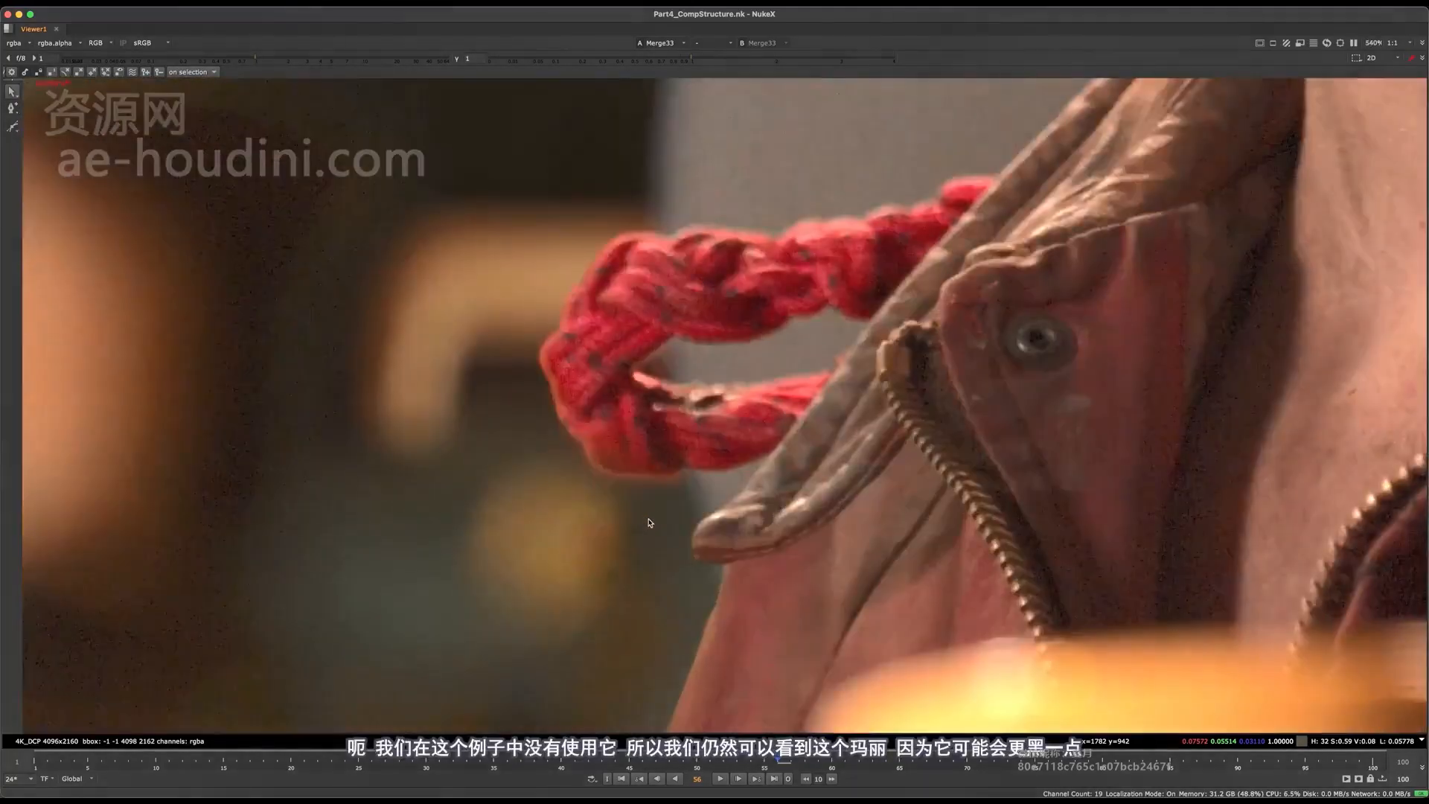
pyautogui.scroll(2, 600, 449)
pyautogui.scroll(-6, 646, 482)
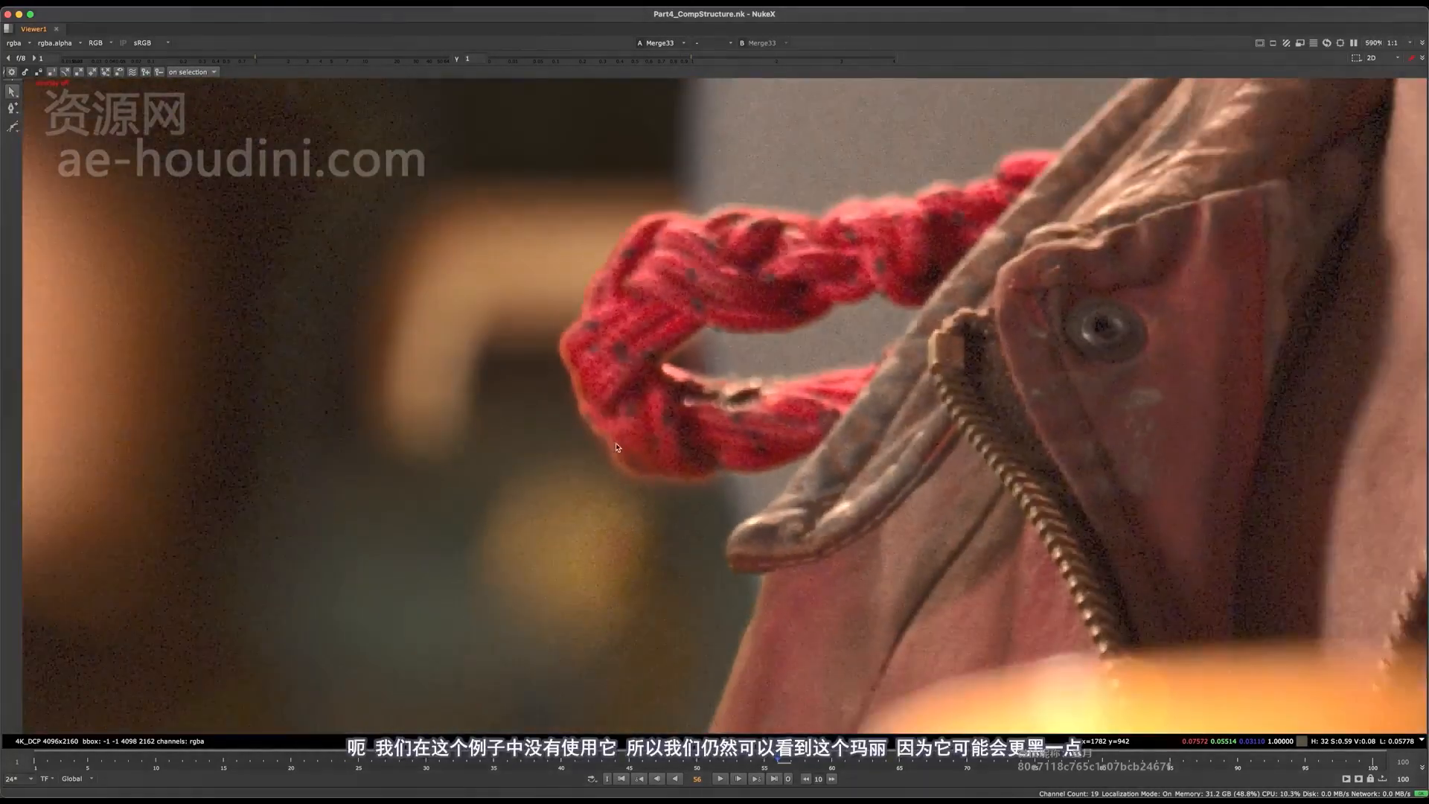
pyautogui.scroll(-6, 649, 506)
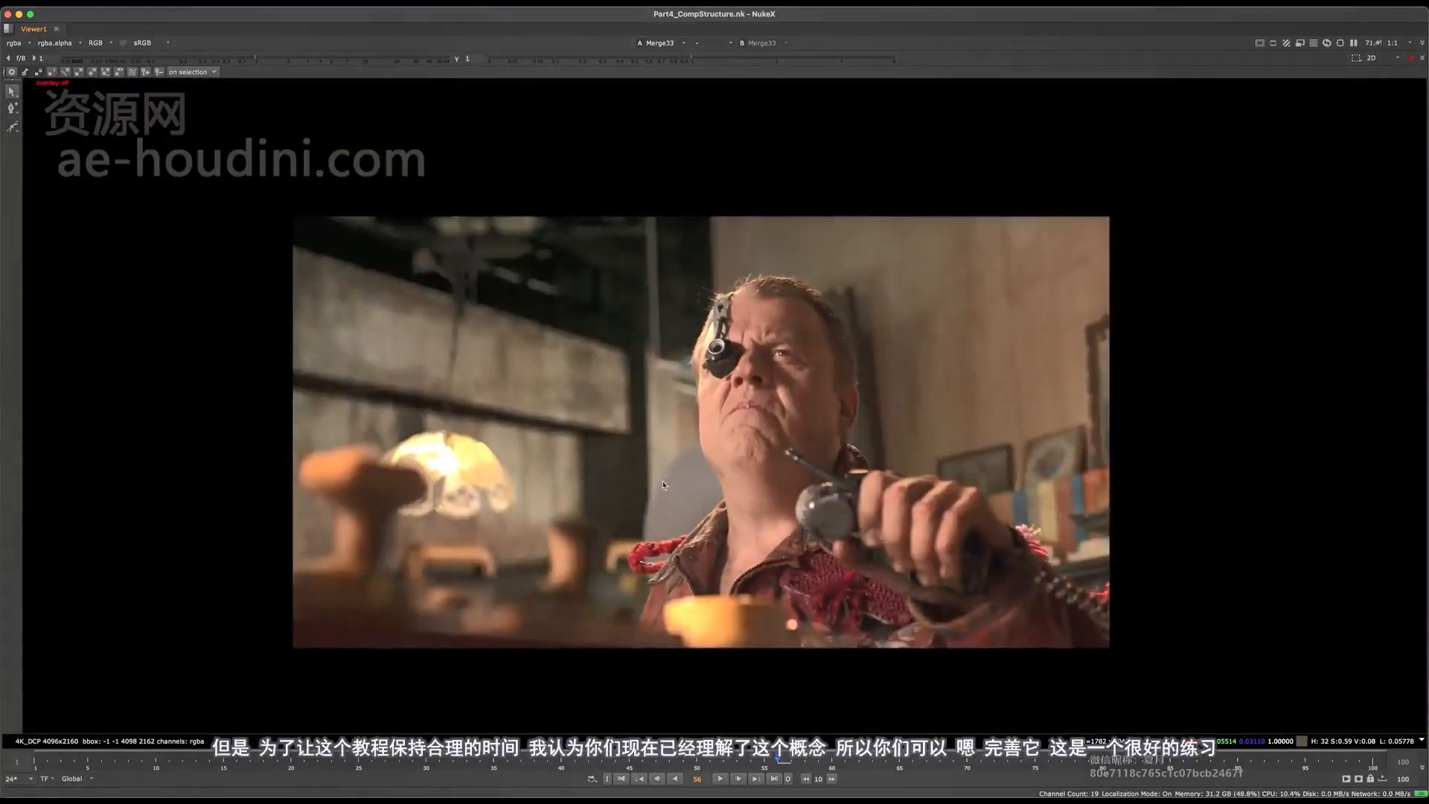
pyautogui.scroll(1, 649, 495)
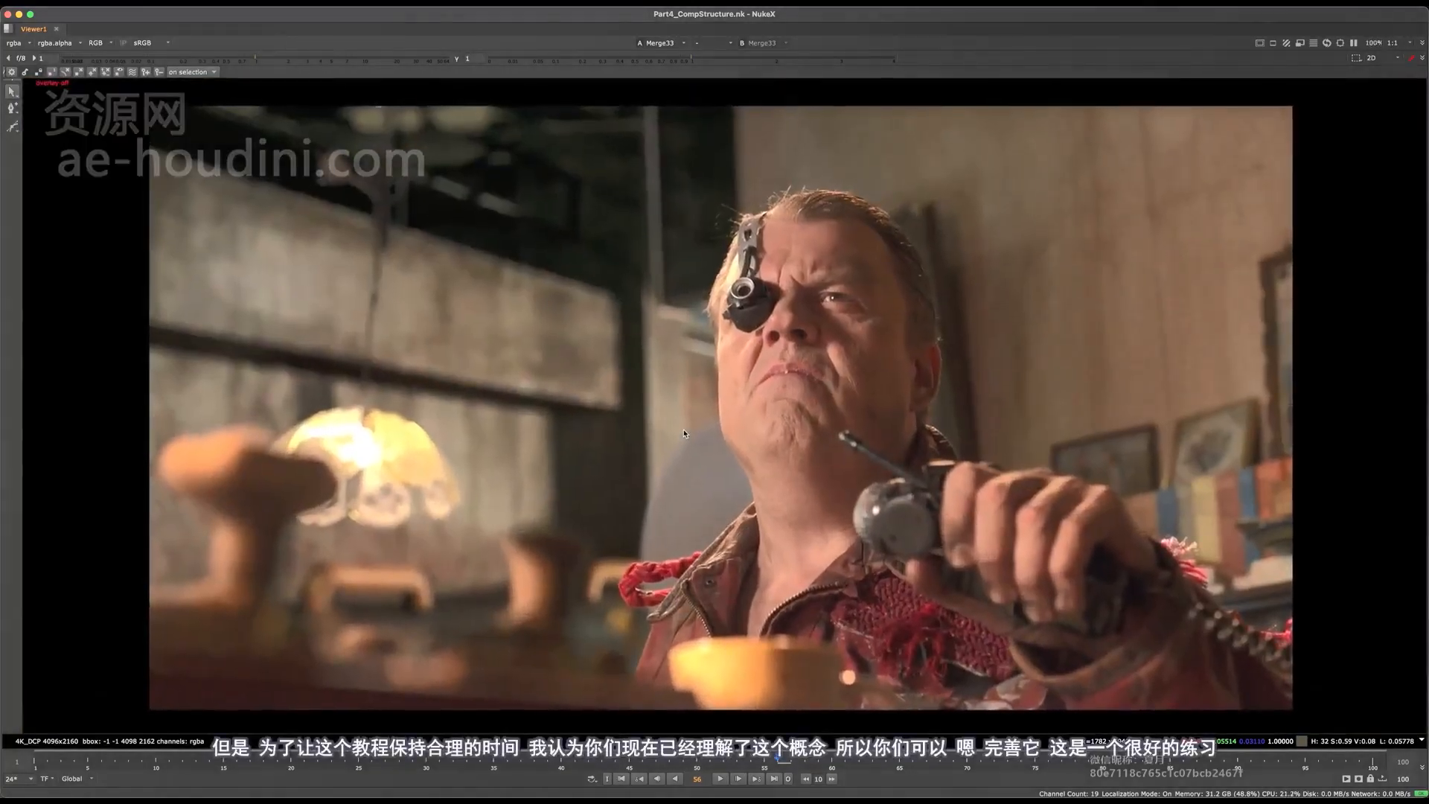
pyautogui.moveTo(682, 416); pyautogui.dragTo(685, 410, button='middle')
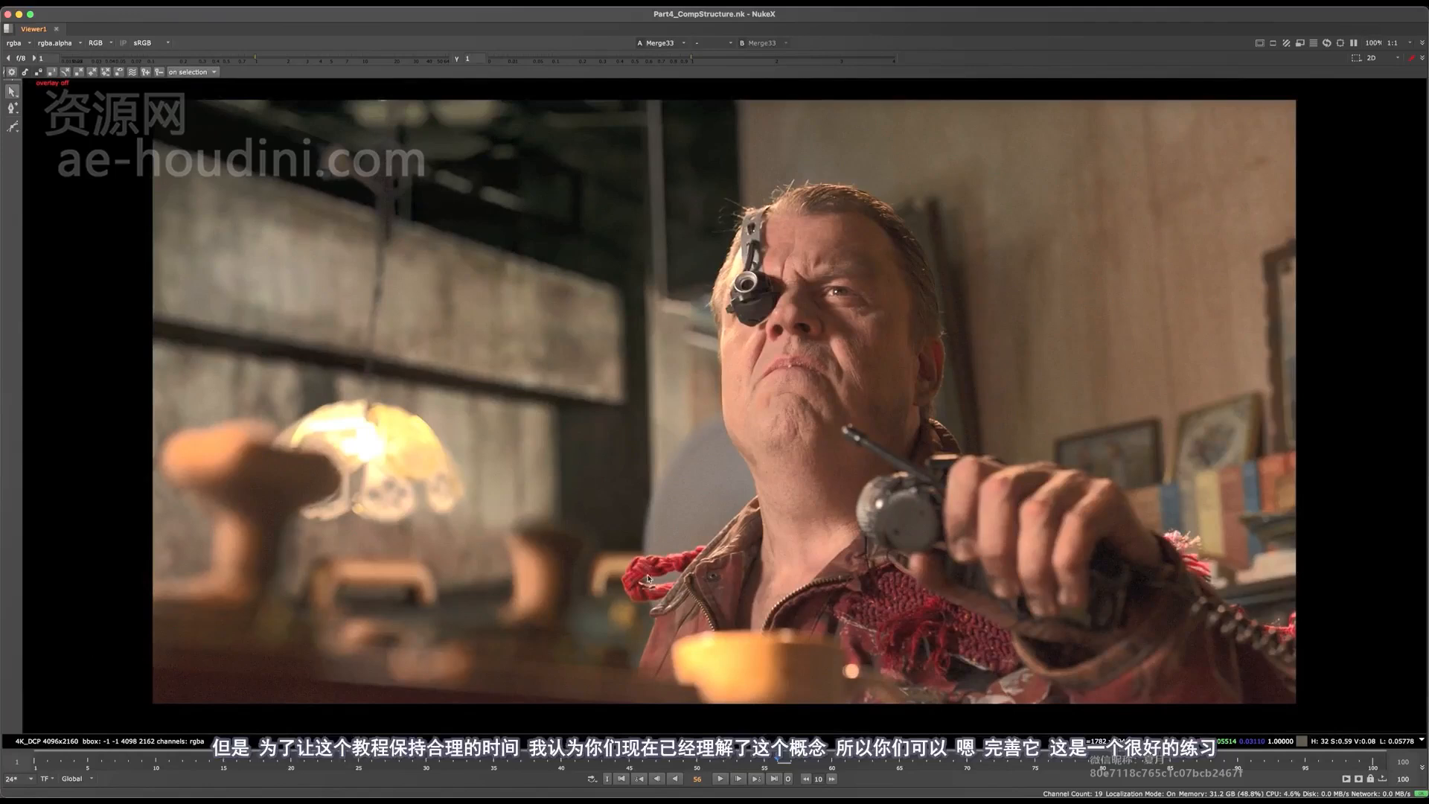
# Return to the node graph and move from Roto49 and Keymix30 down to the lower part of the comp tree.
pyautogui.press('space')
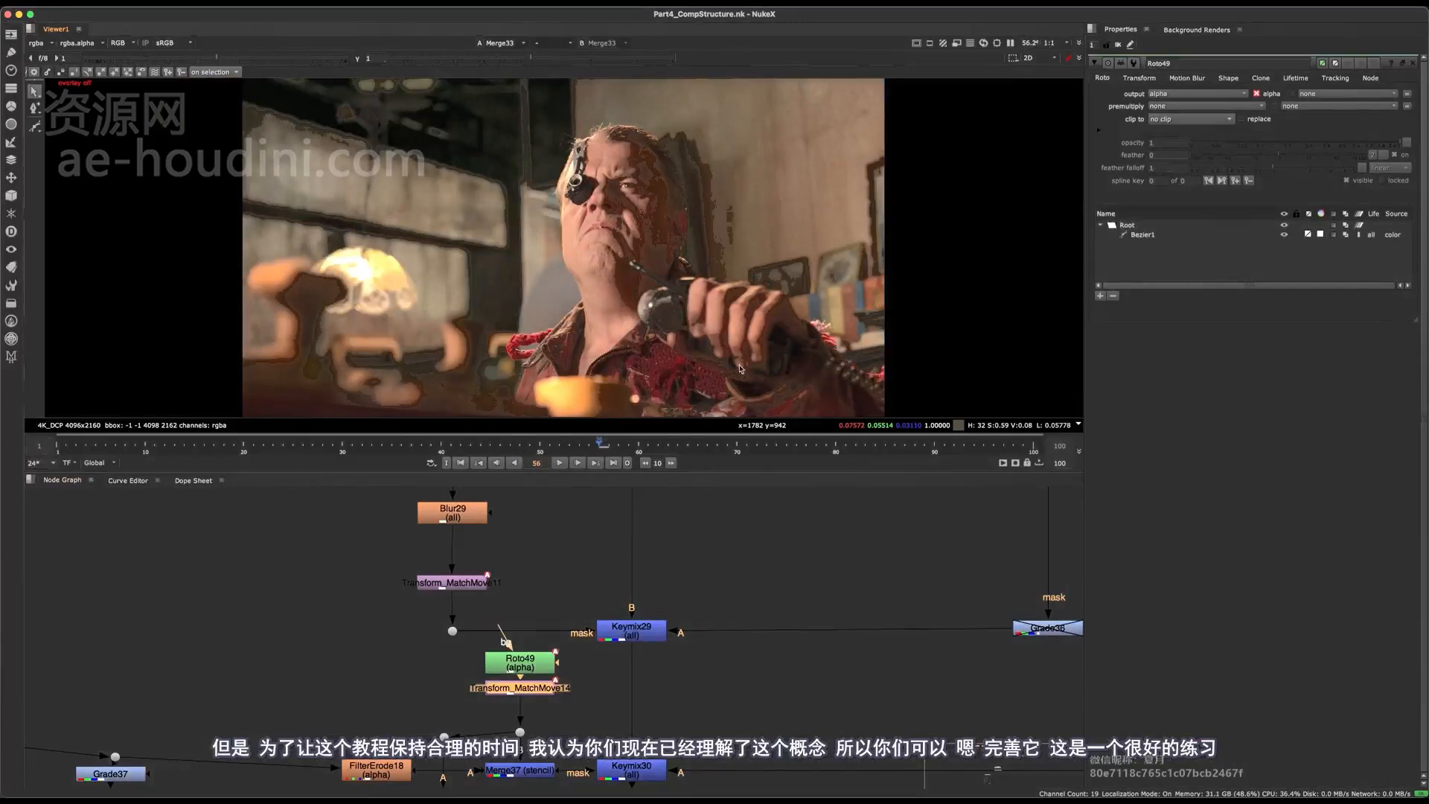
pyautogui.moveTo(637, 728); pyautogui.dragTo(557, 623, button='middle')
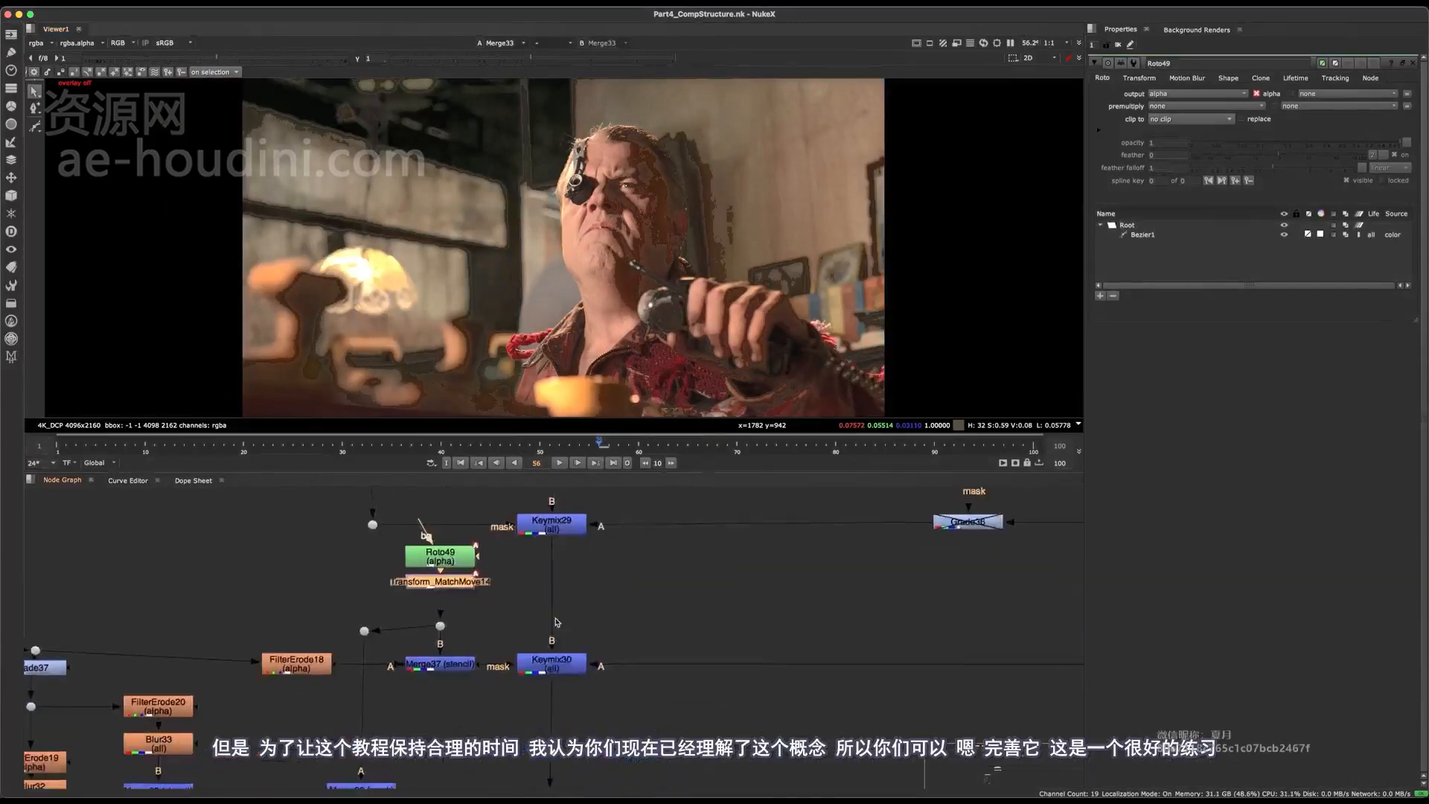
pyautogui.scroll(-8, 557, 622)
pyautogui.moveTo(614, 674); pyautogui.dragTo(550, 543, button='middle')
pyautogui.moveTo(587, 587); pyautogui.dragTo(464, 139, button='middle')
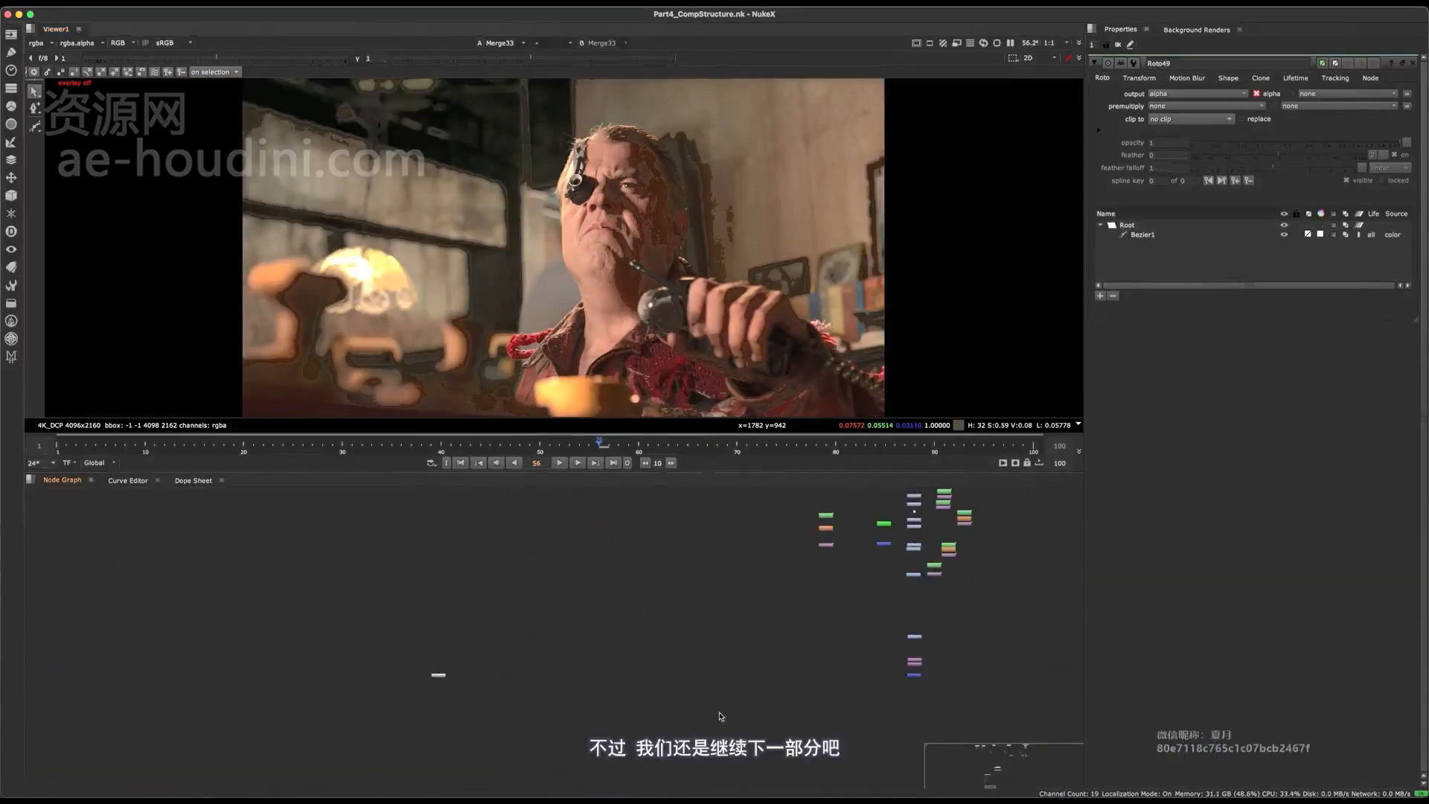